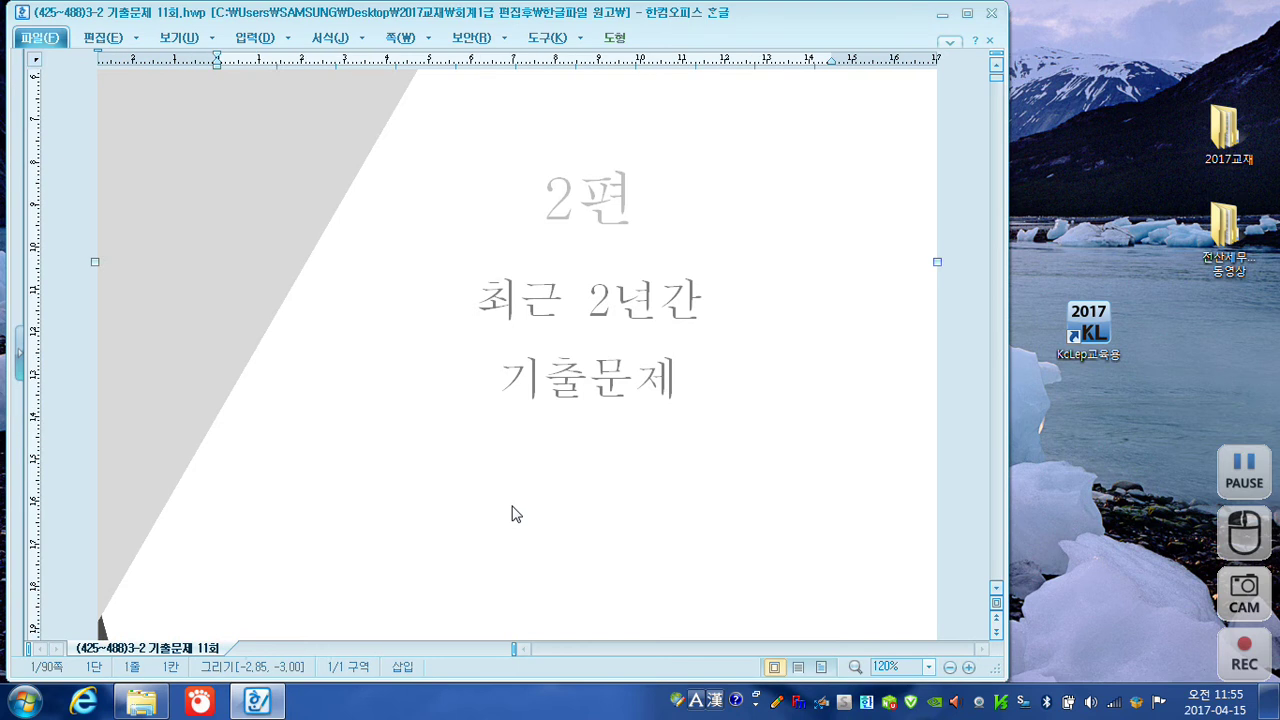
Highlight the two passages about 일반기업회계기준 in the instruction paragraph above the theory questions
{"action": "scroll", "coordinate": [514, 488], "scroll_direction": "down", "scroll_amount": 3}
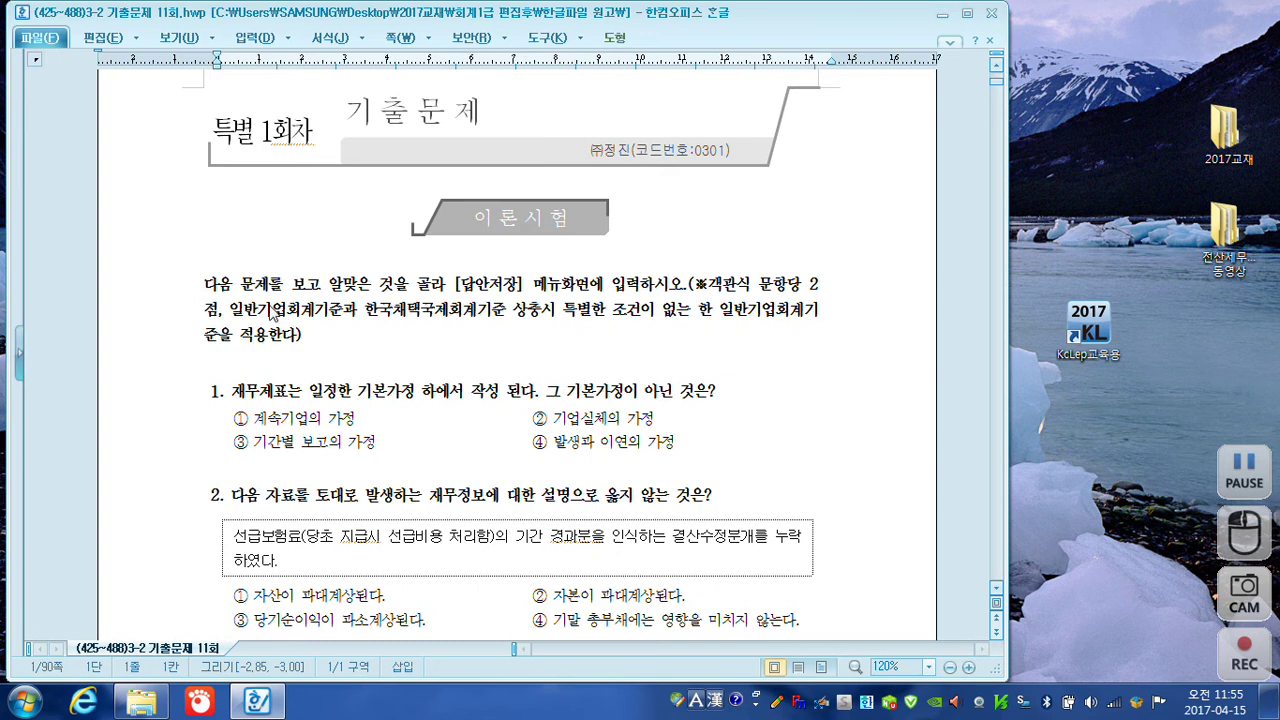
{"action": "left_click_drag", "start_coordinate": [226, 311], "coordinate": [566, 322]}
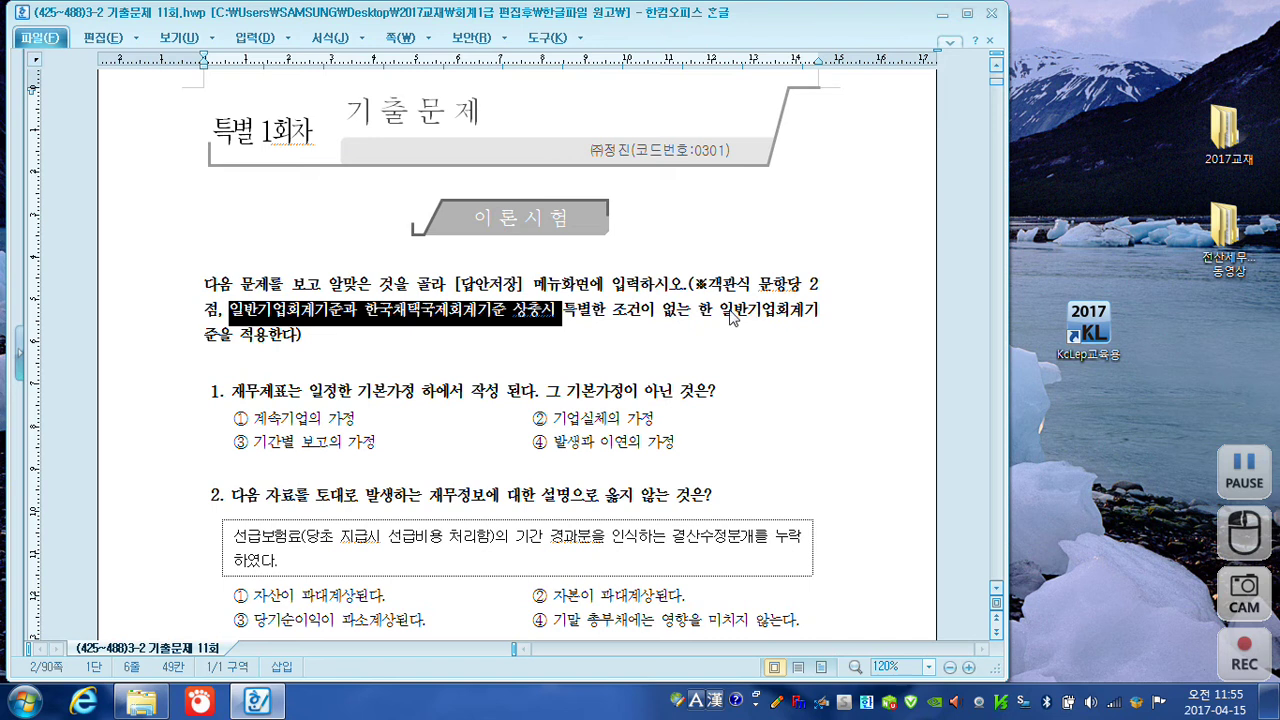
{"action": "left_click_drag", "start_coordinate": [722, 318], "coordinate": [826, 350]}
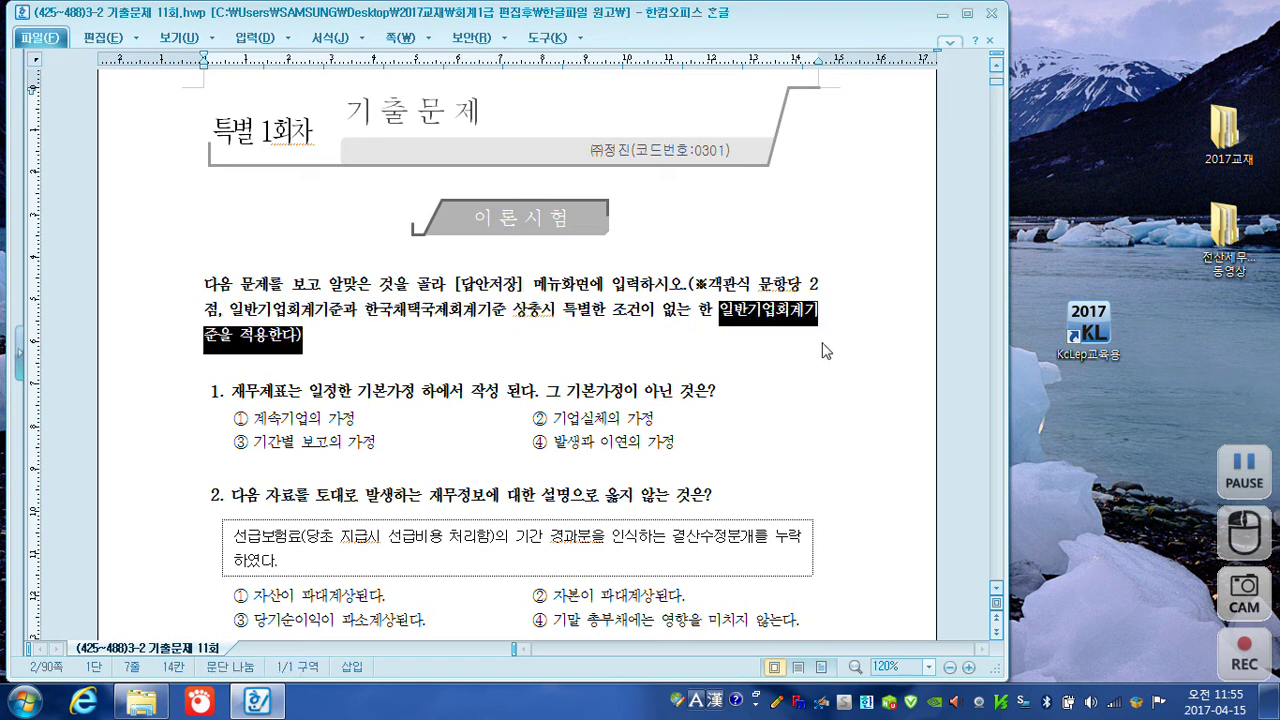
{"action": "left_click", "coordinate": [430, 360]}
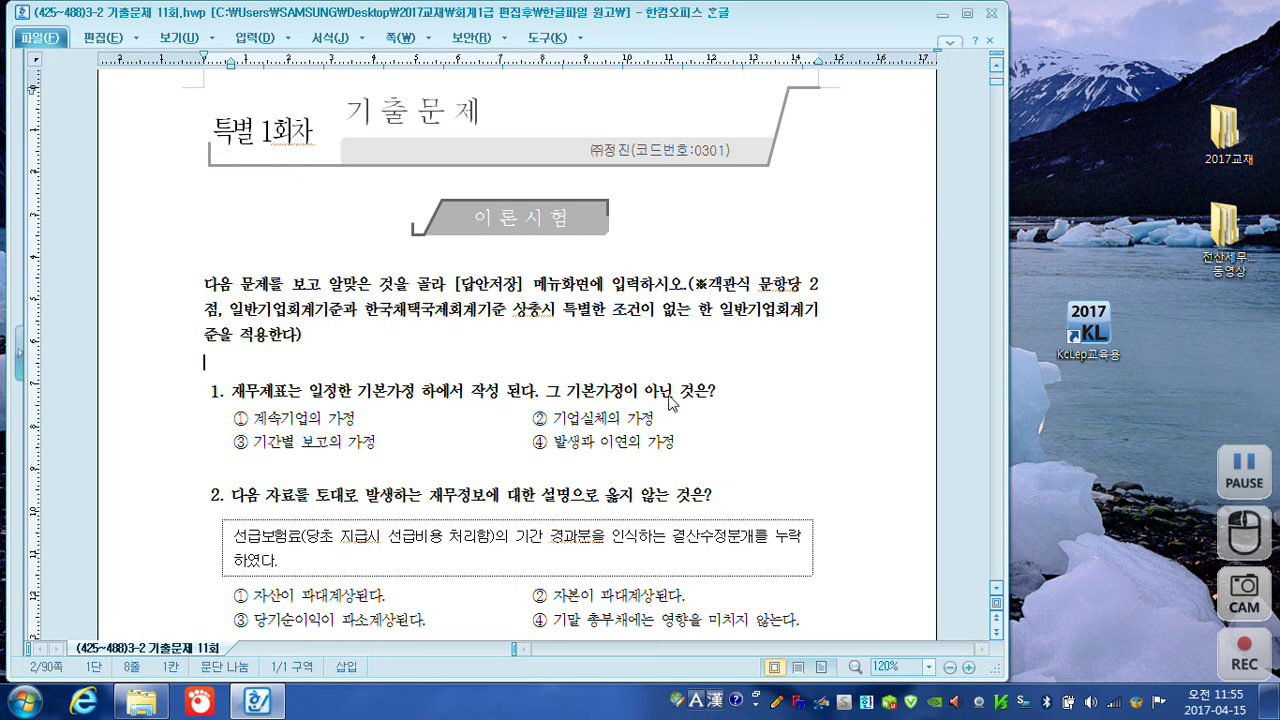
With the screen pen, circle options ①, ② and ③ of question 1 in red and check ④ as the answer
{"action": "left_click", "coordinate": [726, 393]}
{"action": "scroll", "coordinate": [720, 395], "scroll_direction": "down", "scroll_amount": 4}
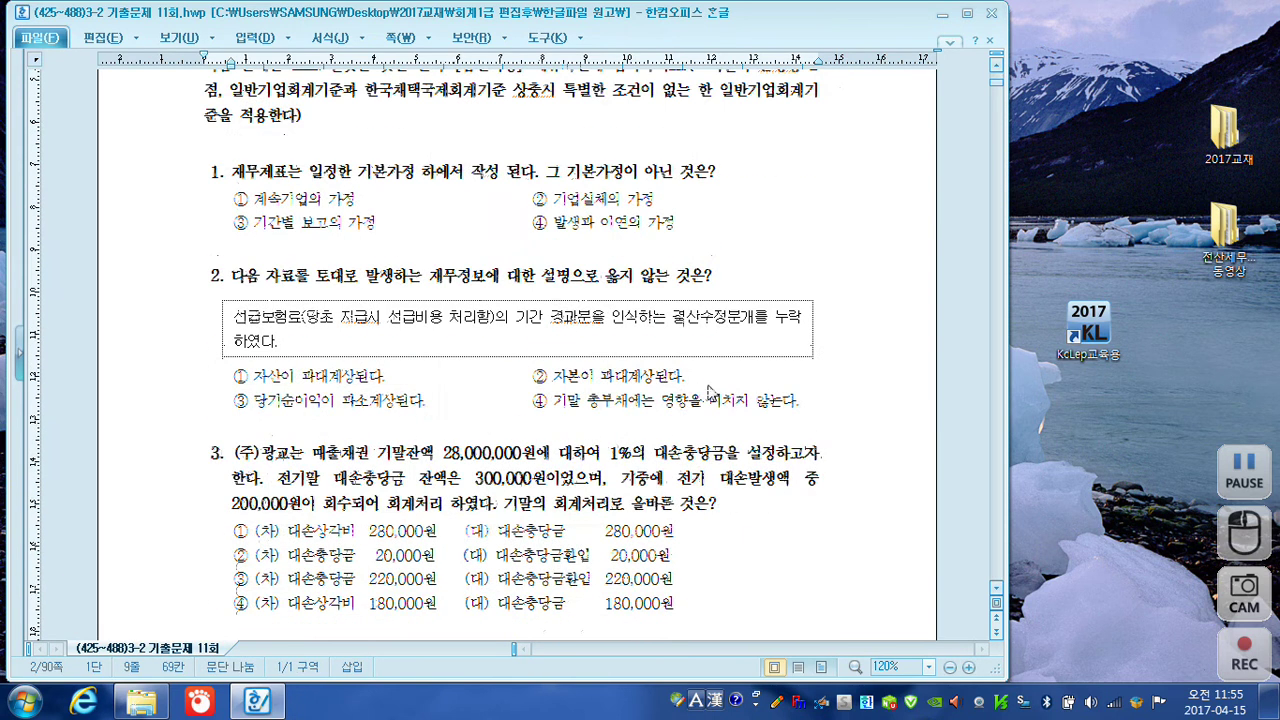
{"action": "scroll", "coordinate": [708, 390], "scroll_direction": "down", "scroll_amount": 1}
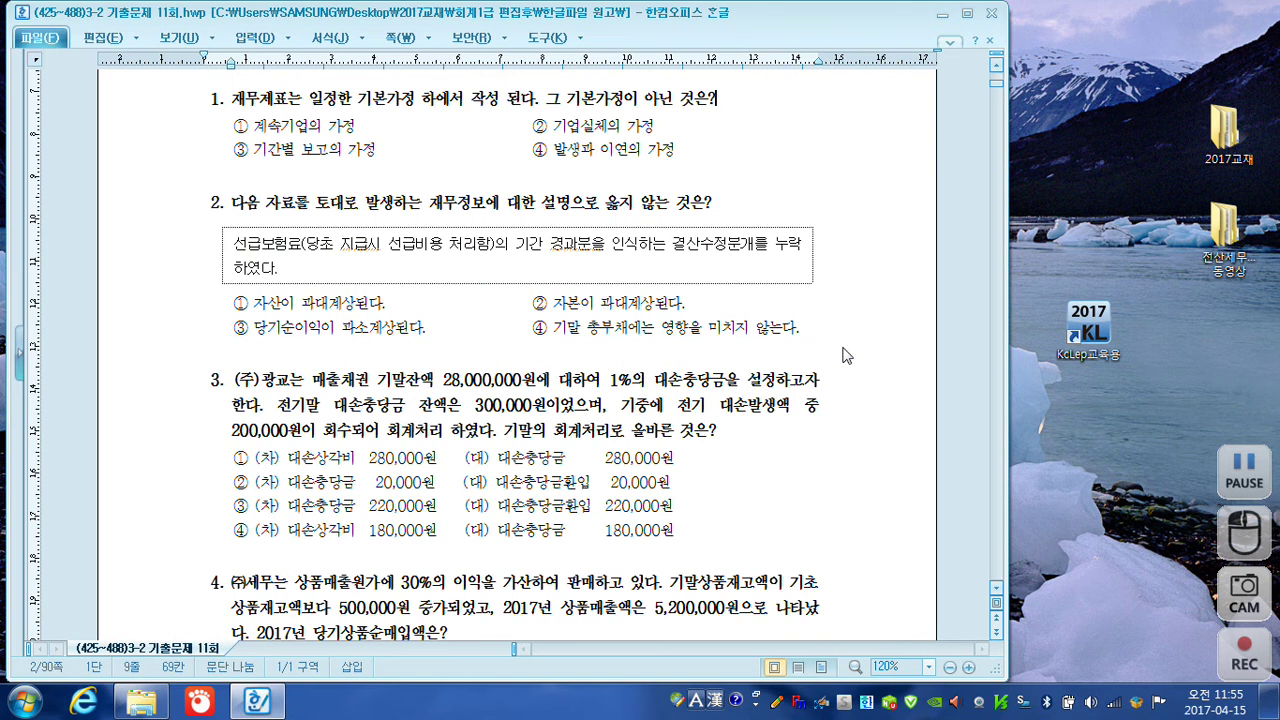
{"action": "key", "text": "F12"}
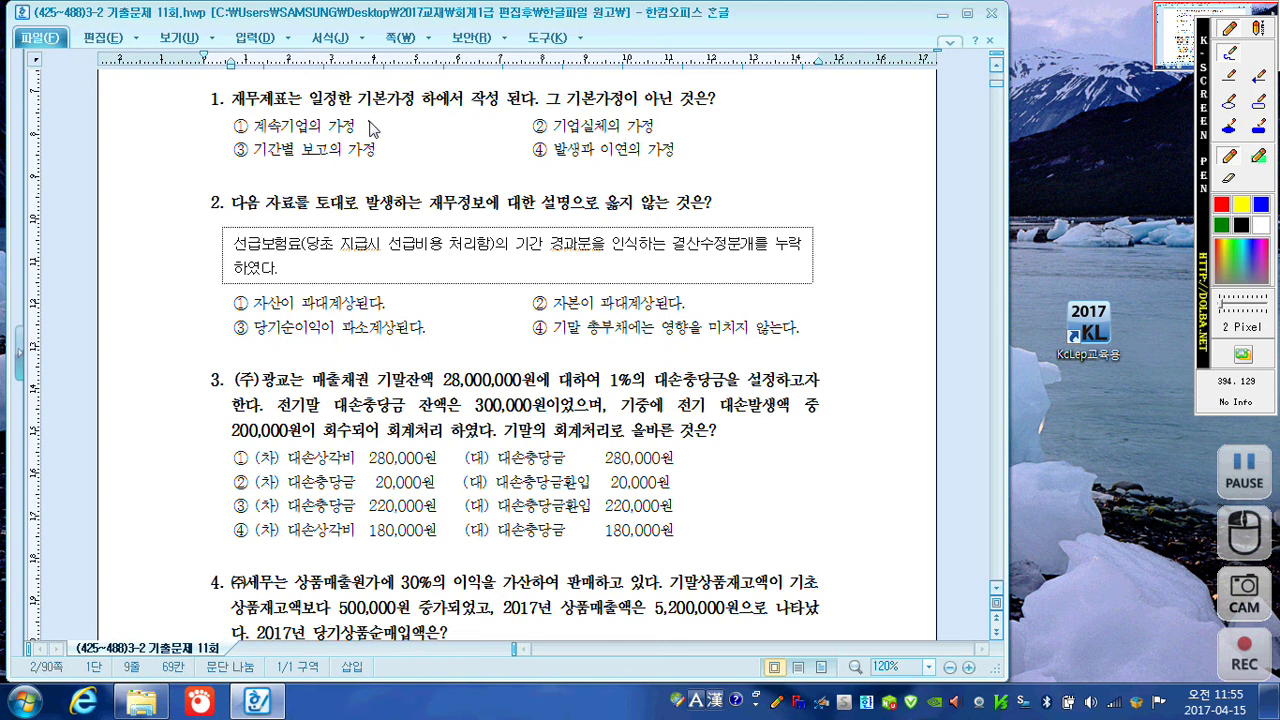
{"action": "left_click_drag", "start_coordinate": [363, 132], "coordinate": [371, 130]}
{"action": "left_click_drag", "start_coordinate": [662, 124], "coordinate": [673, 125]}
{"action": "left_click_drag", "start_coordinate": [389, 148], "coordinate": [396, 155]}
{"action": "left_click_drag", "start_coordinate": [536, 148], "coordinate": [560, 128]}
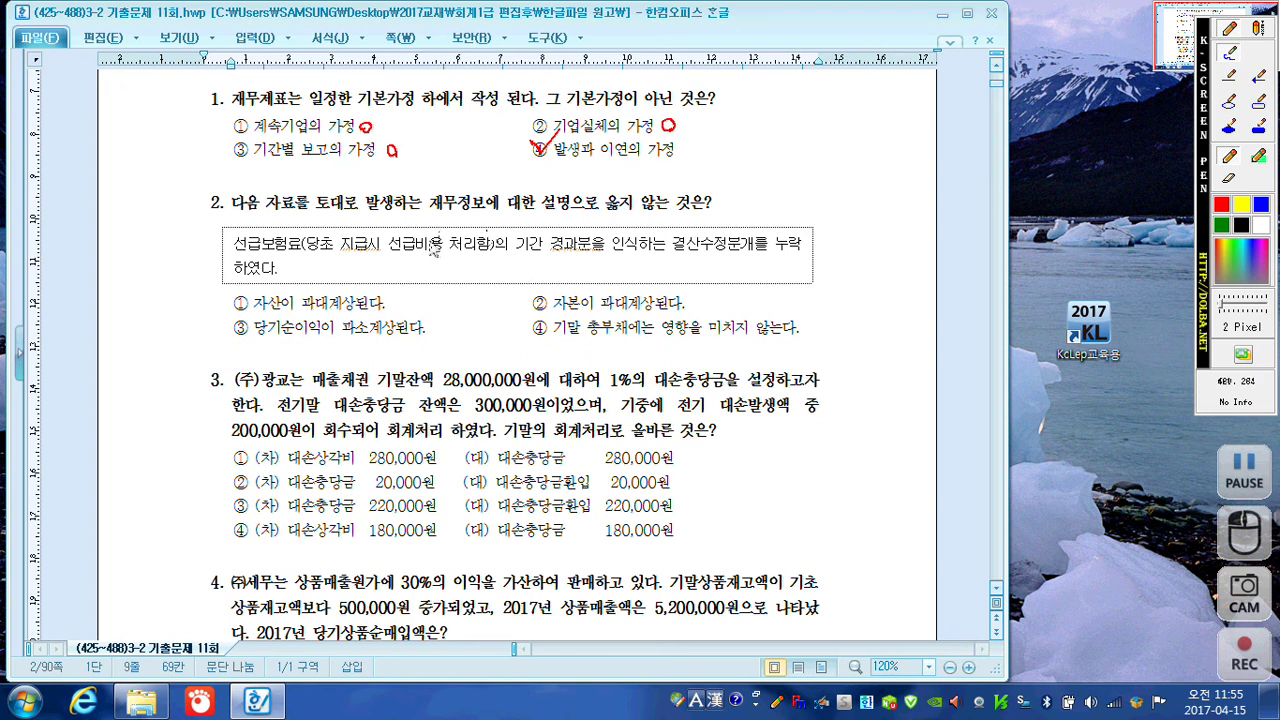
Annotate question 2 with the 보험료/선급비용 entry, circle options ①, ② and ④, cross out 과소 and check ③ as the answer
{"action": "left_click_drag", "start_coordinate": [393, 253], "coordinate": [442, 253]}
{"action": "mouse_move", "coordinate": [538, 277]}
{"action": "left_mouse_down"}
{"action": "mouse_move", "coordinate": [562, 292]}
{"action": "mouse_move", "coordinate": [560, 272]}
{"action": "mouse_move", "coordinate": [566, 286]}
{"action": "mouse_move", "coordinate": [581, 267]}
{"action": "mouse_move", "coordinate": [594, 296]}
{"action": "mouse_move", "coordinate": [630, 276]}
{"action": "mouse_move", "coordinate": [655, 302]}
{"action": "mouse_move", "coordinate": [680, 290]}
{"action": "mouse_move", "coordinate": [690, 300]}
{"action": "mouse_move", "coordinate": [709, 272]}
{"action": "mouse_move", "coordinate": [716, 300]}
{"action": "mouse_move", "coordinate": [734, 270]}
{"action": "mouse_move", "coordinate": [760, 292]}
{"action": "mouse_move", "coordinate": [790, 256]}
{"action": "mouse_move", "coordinate": [818, 258]}
{"action": "left_mouse_up"}
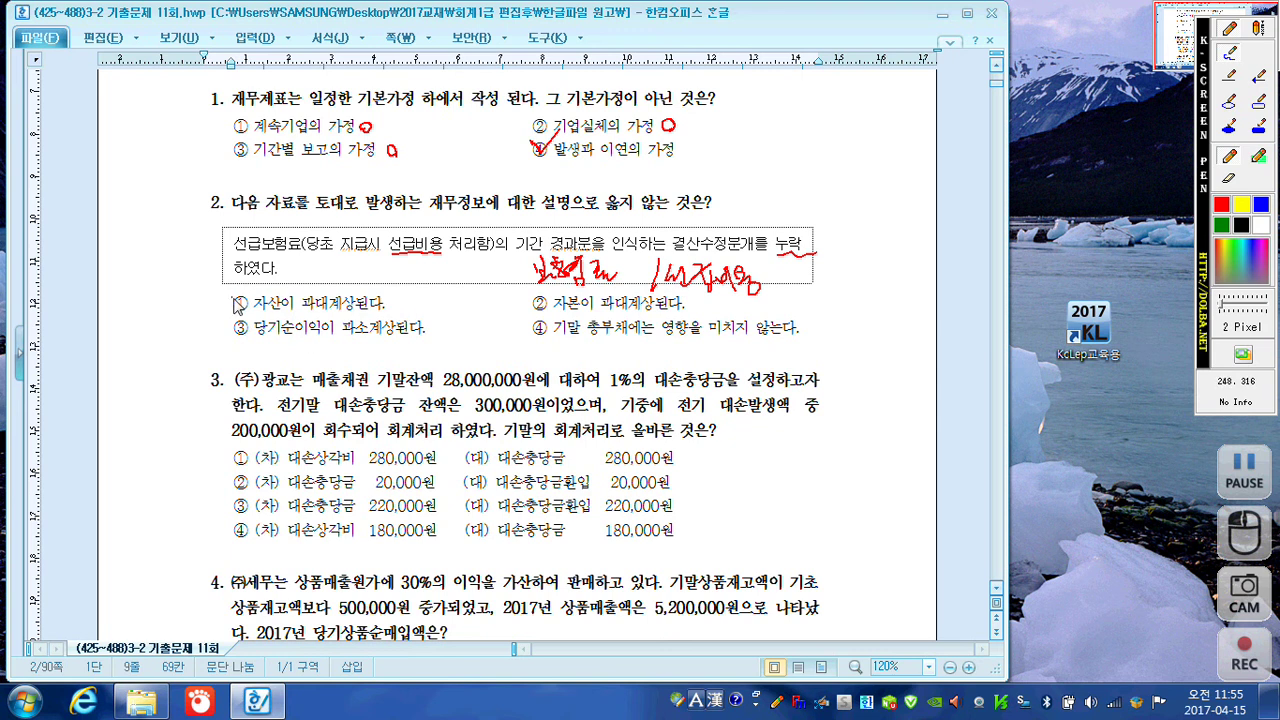
{"action": "left_click_drag", "start_coordinate": [234, 296], "coordinate": [250, 286]}
{"action": "mouse_move", "coordinate": [241, 283]}
{"action": "left_mouse_down"}
{"action": "mouse_move", "coordinate": [230, 296]}
{"action": "mouse_move", "coordinate": [247, 287]}
{"action": "left_mouse_up"}
{"action": "left_click_drag", "start_coordinate": [524, 297], "coordinate": [523, 300]}
{"action": "mouse_move", "coordinate": [358, 320]}
{"action": "left_mouse_down"}
{"action": "mouse_move", "coordinate": [377, 340]}
{"action": "mouse_move", "coordinate": [357, 341]}
{"action": "left_mouse_up"}
{"action": "mouse_move", "coordinate": [236, 318]}
{"action": "left_mouse_down"}
{"action": "mouse_move", "coordinate": [242, 334]}
{"action": "mouse_move", "coordinate": [258, 311]}
{"action": "left_mouse_up"}
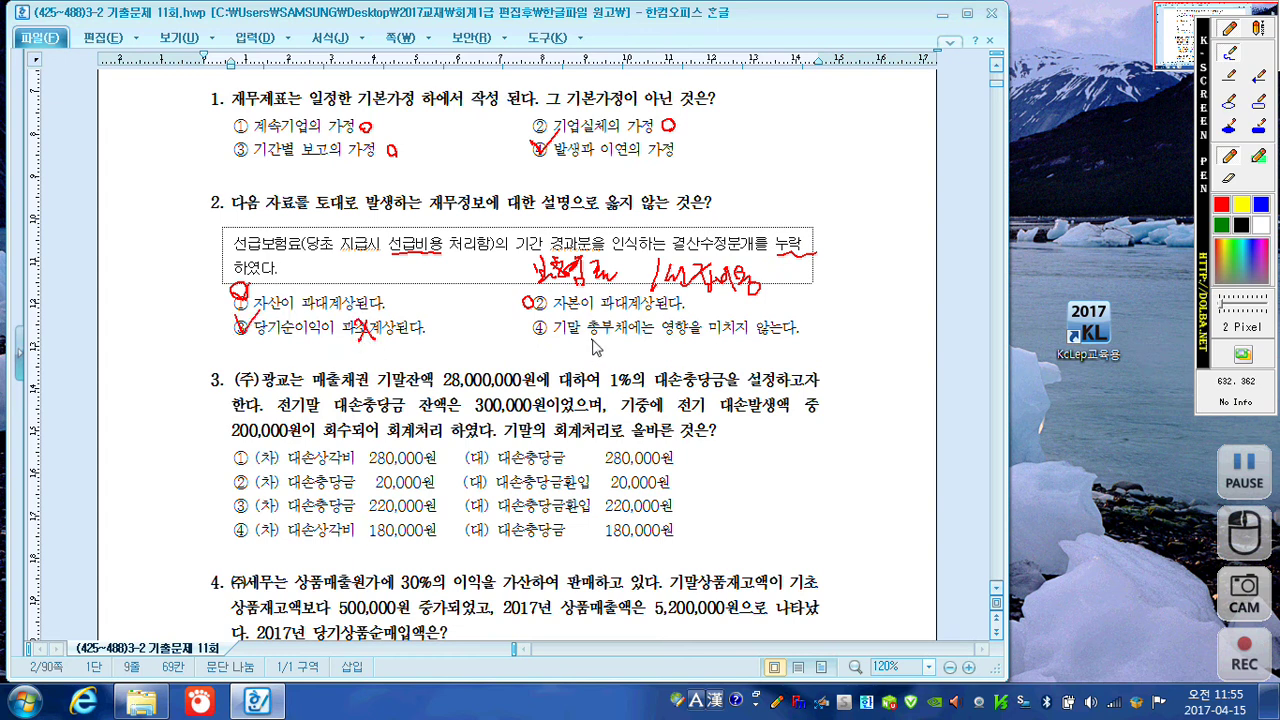
{"action": "left_click_drag", "start_coordinate": [591, 340], "coordinate": [640, 337]}
{"action": "left_click_drag", "start_coordinate": [536, 321], "coordinate": [531, 334]}
Write 280,000 and −100,000 beside question 3, underline 300,000 and 200,000원 in its text, and check option ④
{"action": "left_click_drag", "start_coordinate": [826, 362], "coordinate": [920, 328]}
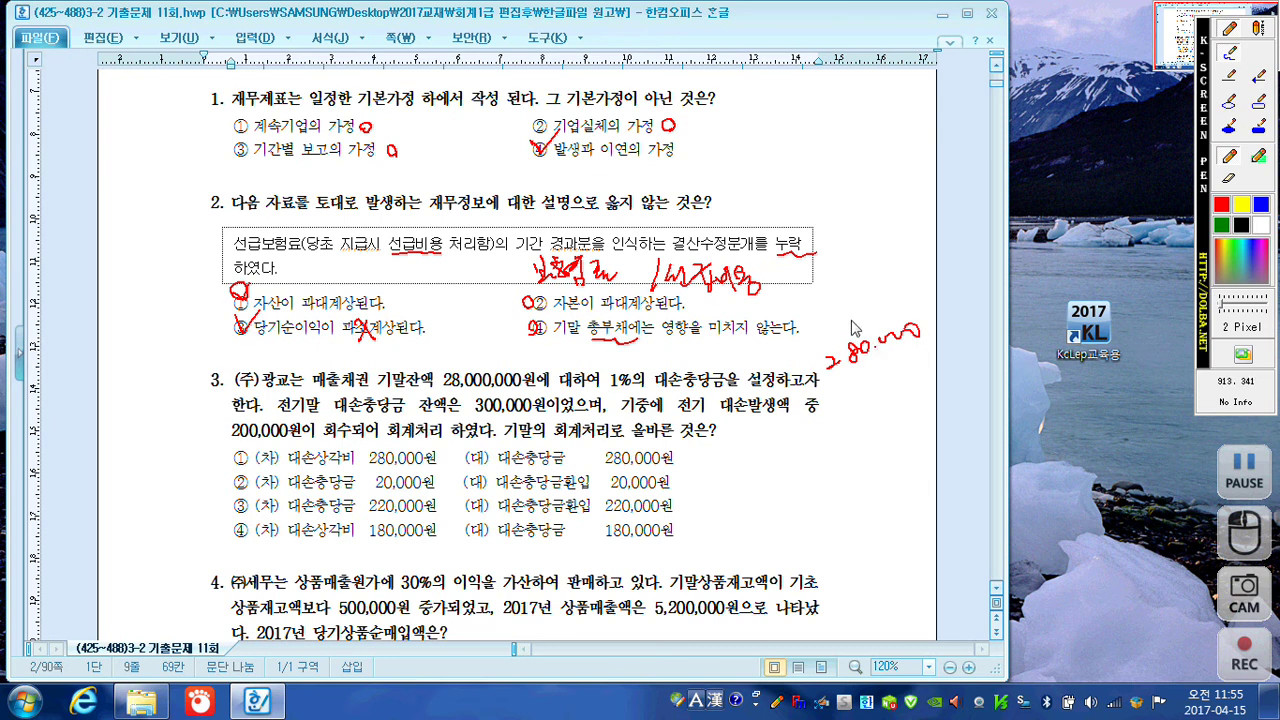
{"action": "left_click_drag", "start_coordinate": [478, 417], "coordinate": [533, 416]}
{"action": "left_click_drag", "start_coordinate": [242, 446], "coordinate": [301, 441]}
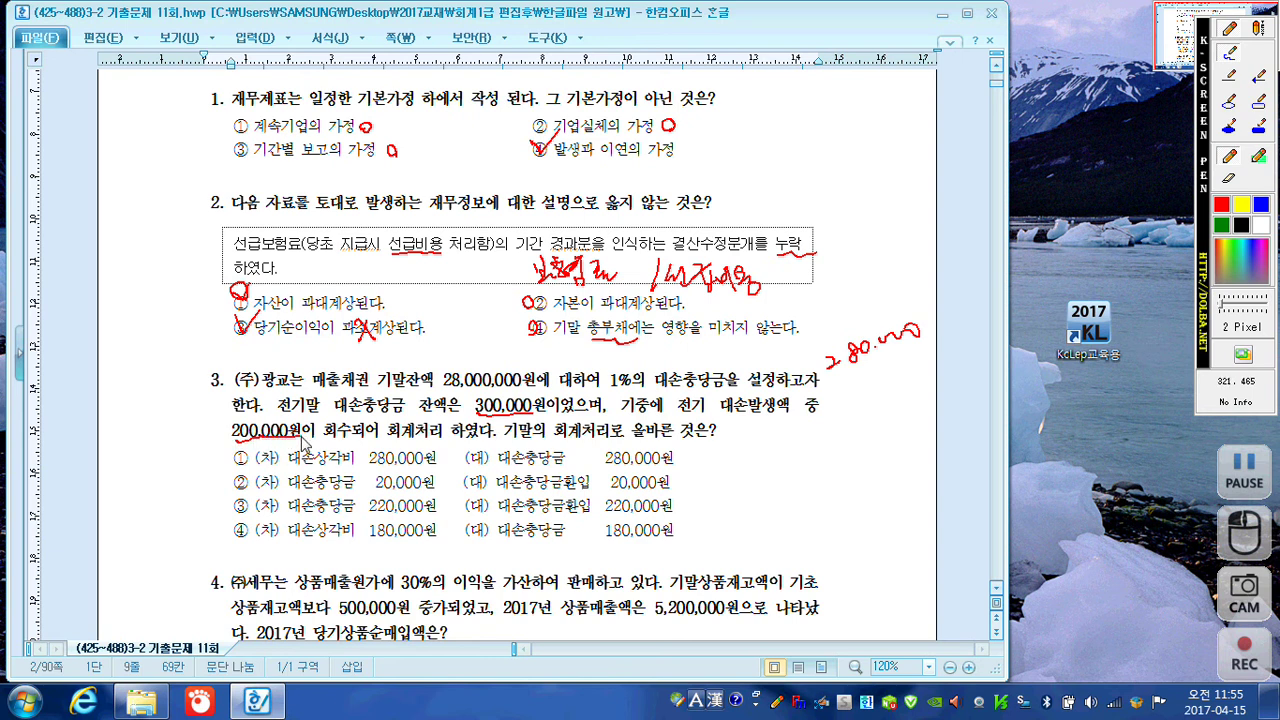
{"action": "mouse_move", "coordinate": [197, 431]}
{"action": "left_mouse_down"}
{"action": "mouse_move", "coordinate": [211, 437]}
{"action": "mouse_move", "coordinate": [196, 435]}
{"action": "mouse_move", "coordinate": [212, 425]}
{"action": "left_mouse_up"}
{"action": "left_click_drag", "start_coordinate": [828, 407], "coordinate": [918, 368]}
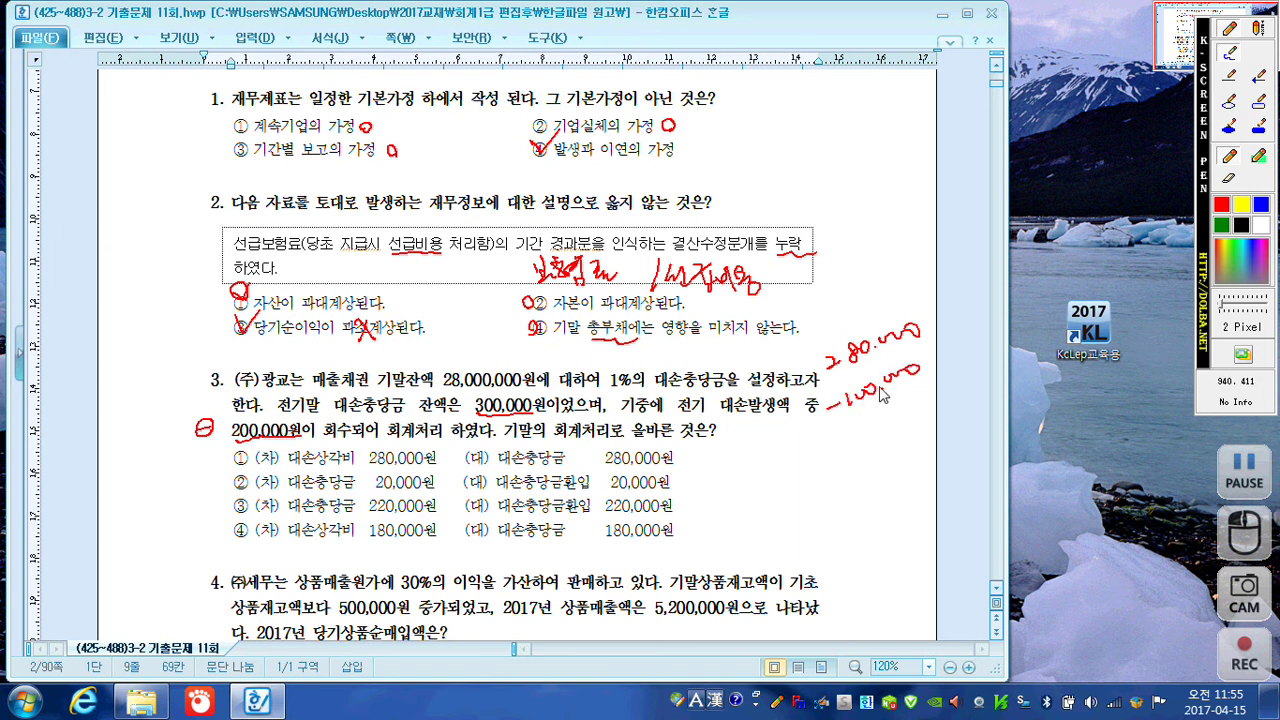
{"action": "mouse_move", "coordinate": [234, 522]}
{"action": "left_mouse_down"}
{"action": "mouse_move", "coordinate": [243, 535]}
{"action": "mouse_move", "coordinate": [256, 517]}
{"action": "left_mouse_up"}
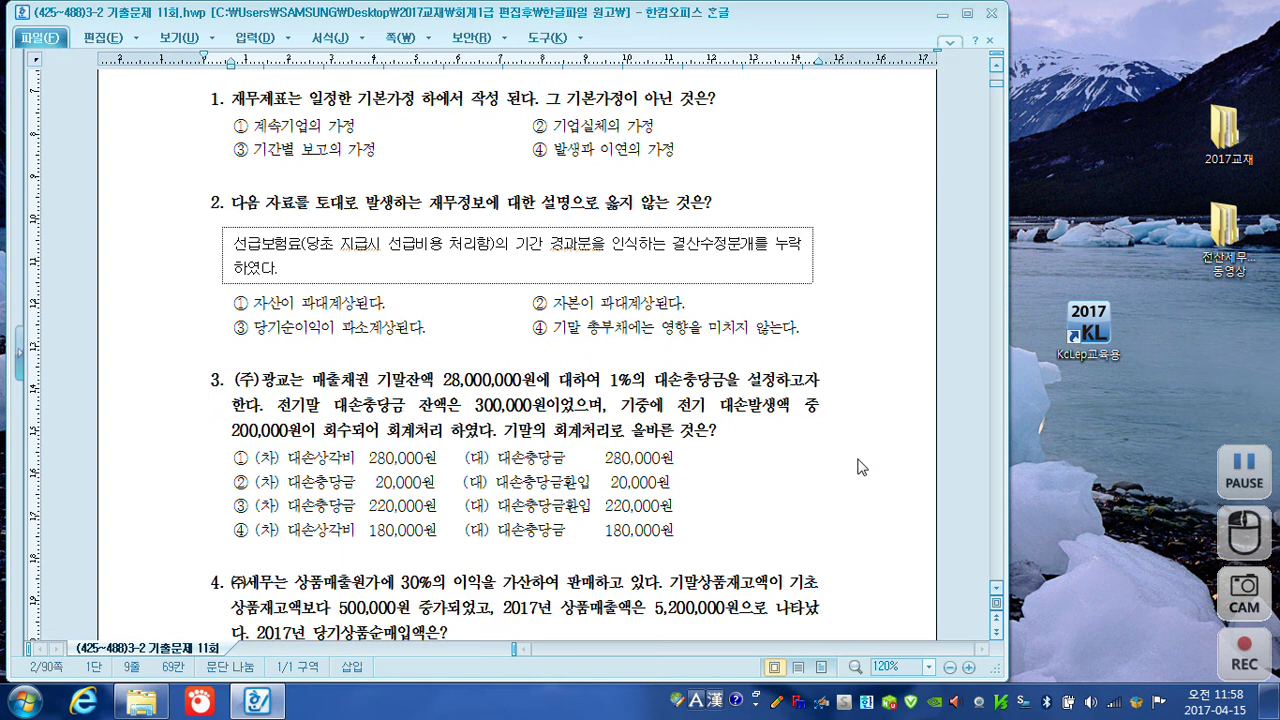
In question 4, underline 상품매출원가 and 5,200,000원, circle 30%, and write 기초 + 순매입 − 기말 = 매출원가 below with the screen pen
{"action": "left_click", "coordinate": [765, 521]}
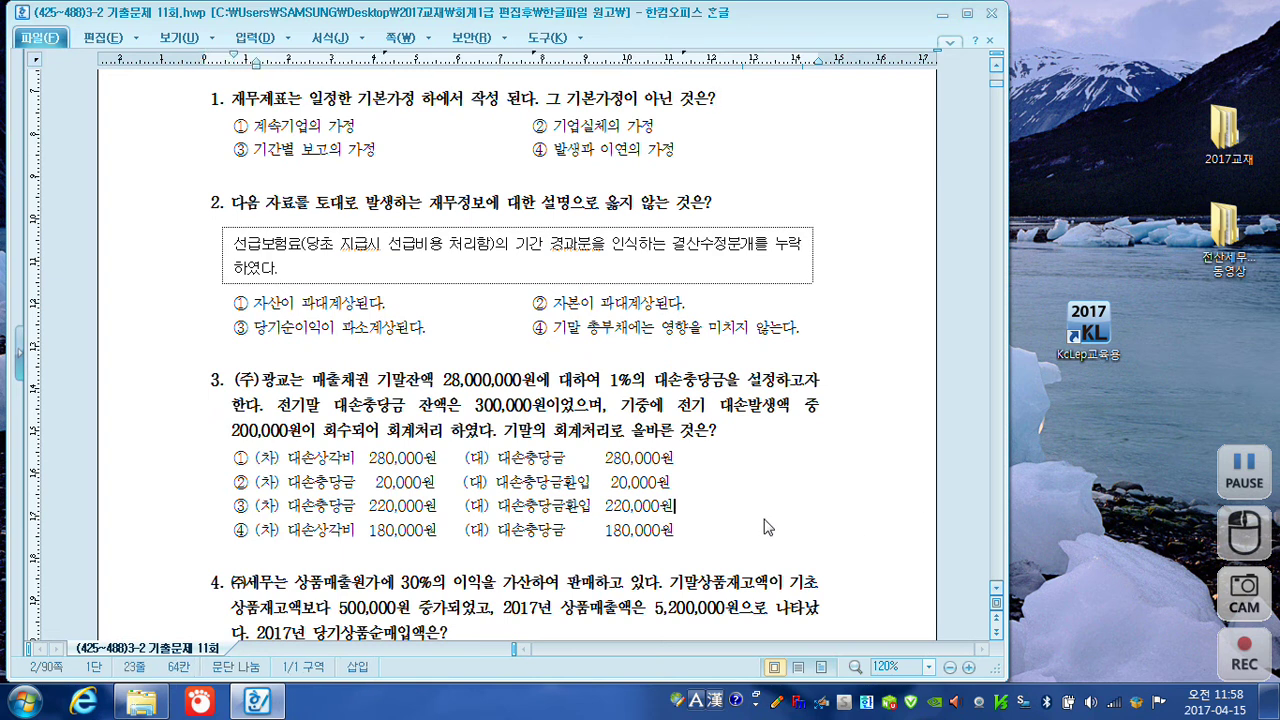
{"action": "scroll", "coordinate": [765, 521], "scroll_direction": "down", "scroll_amount": 3}
{"action": "scroll", "coordinate": [752, 508], "scroll_direction": "down", "scroll_amount": 2}
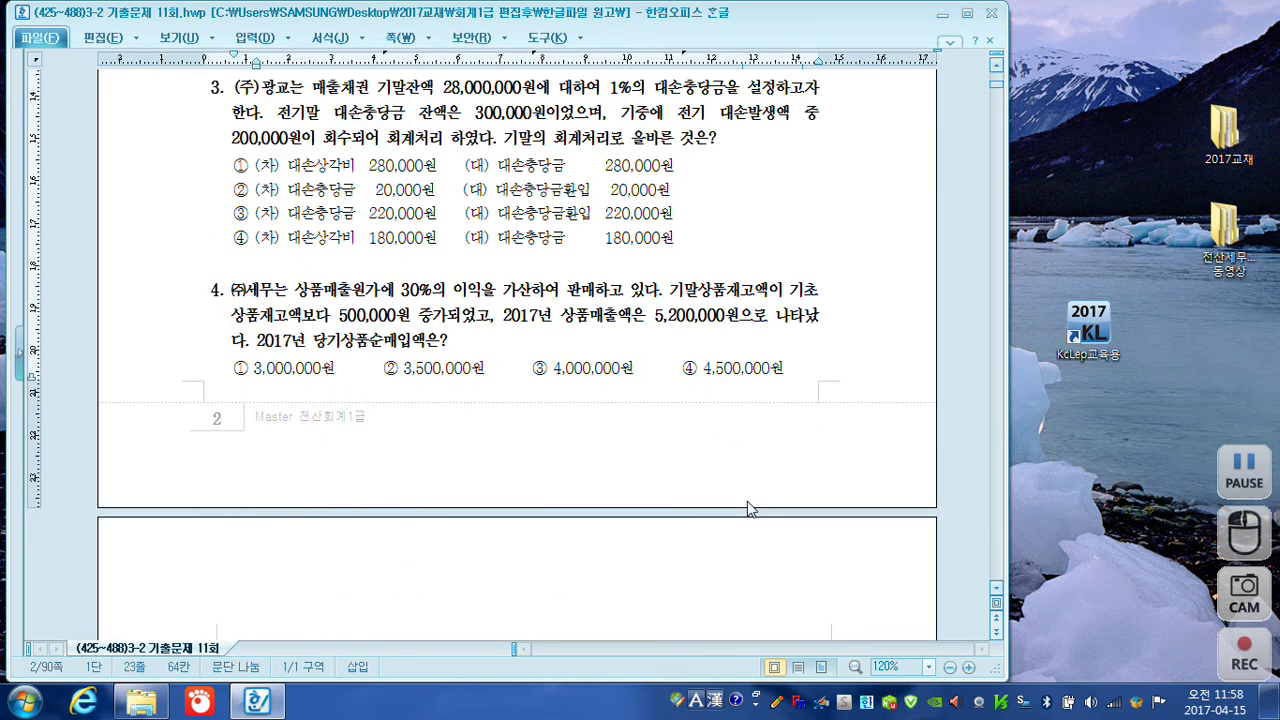
{"action": "scroll", "coordinate": [752, 507], "scroll_direction": "down", "scroll_amount": 1}
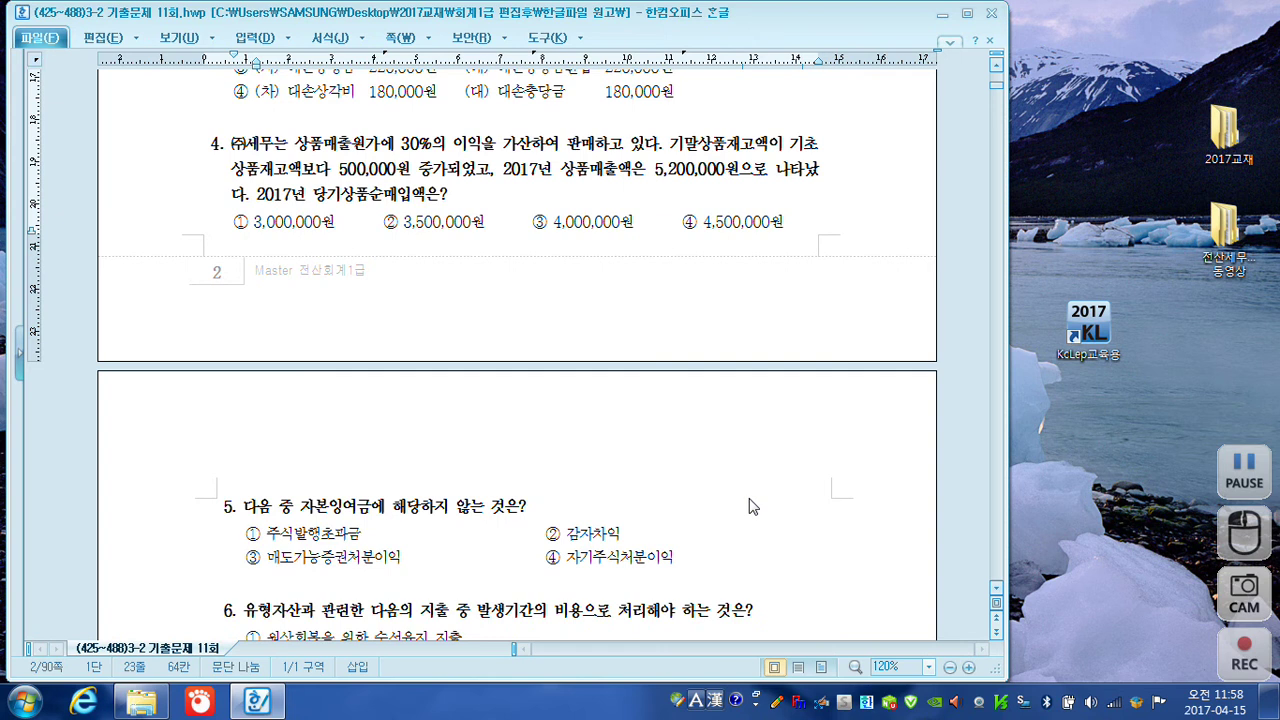
{"action": "key", "text": "ctrl+F12"}
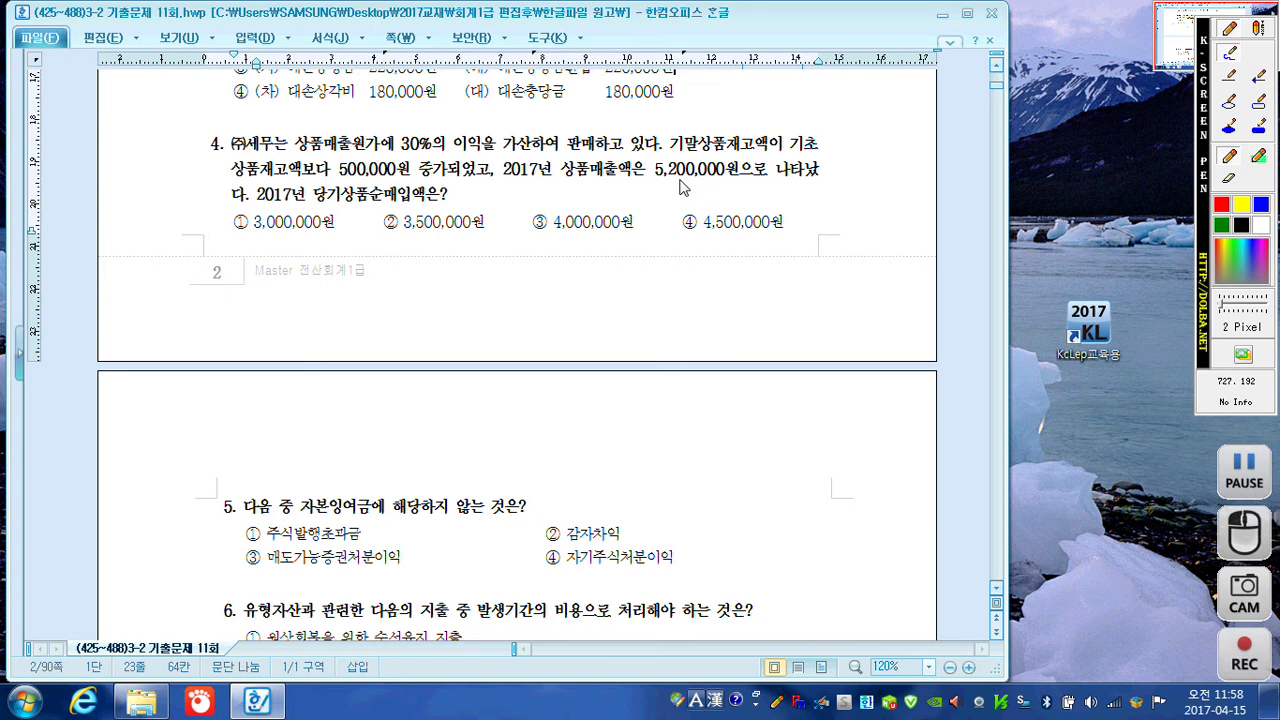
{"action": "mouse_move", "coordinate": [296, 154]}
{"action": "left_mouse_down"}
{"action": "mouse_move", "coordinate": [398, 154]}
{"action": "mouse_move", "coordinate": [404, 168]}
{"action": "mouse_move", "coordinate": [400, 133]}
{"action": "mouse_move", "coordinate": [436, 150]}
{"action": "mouse_move", "coordinate": [424, 162]}
{"action": "left_mouse_up"}
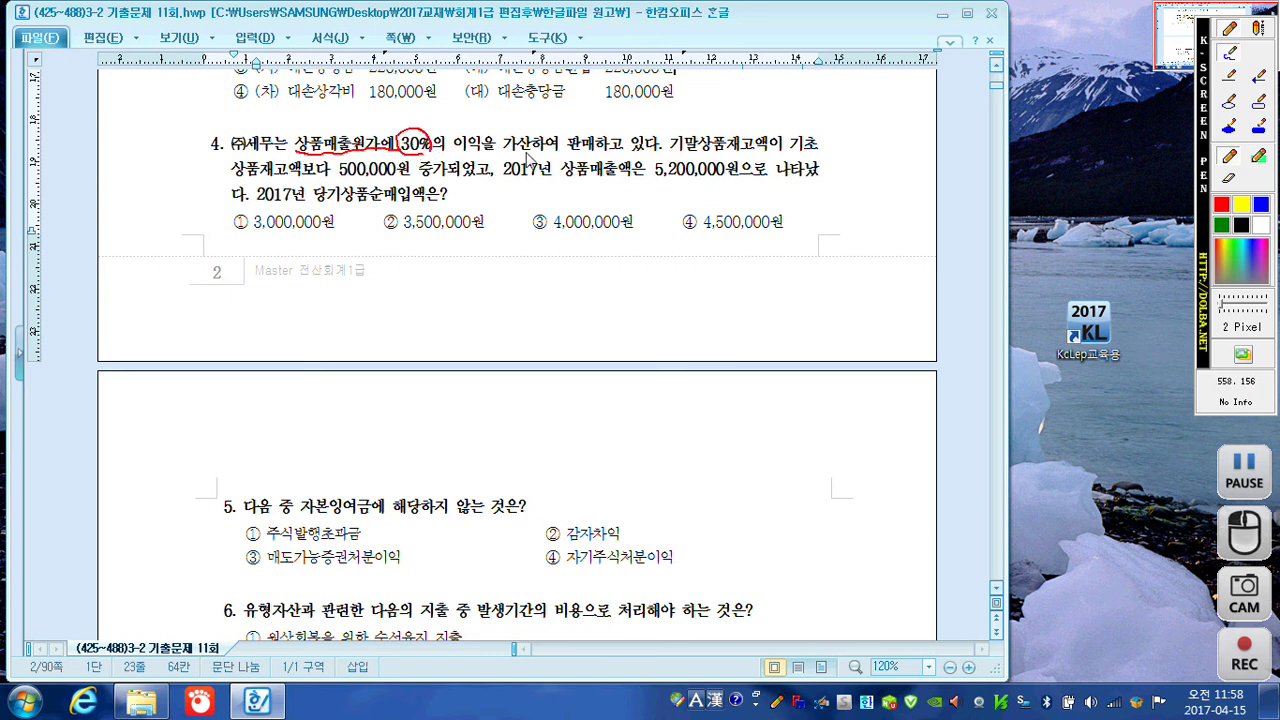
{"action": "left_click_drag", "start_coordinate": [656, 184], "coordinate": [719, 182]}
{"action": "mouse_move", "coordinate": [221, 322]}
{"action": "left_mouse_down"}
{"action": "mouse_move", "coordinate": [249, 334]}
{"action": "mouse_move", "coordinate": [350, 295]}
{"action": "mouse_move", "coordinate": [372, 312]}
{"action": "mouse_move", "coordinate": [424, 290]}
{"action": "mouse_move", "coordinate": [430, 318]}
{"action": "mouse_move", "coordinate": [470, 295]}
{"action": "mouse_move", "coordinate": [500, 305]}
{"action": "mouse_move", "coordinate": [652, 280]}
{"action": "mouse_move", "coordinate": [675, 295]}
{"action": "mouse_move", "coordinate": [722, 272]}
{"action": "left_mouse_up"}
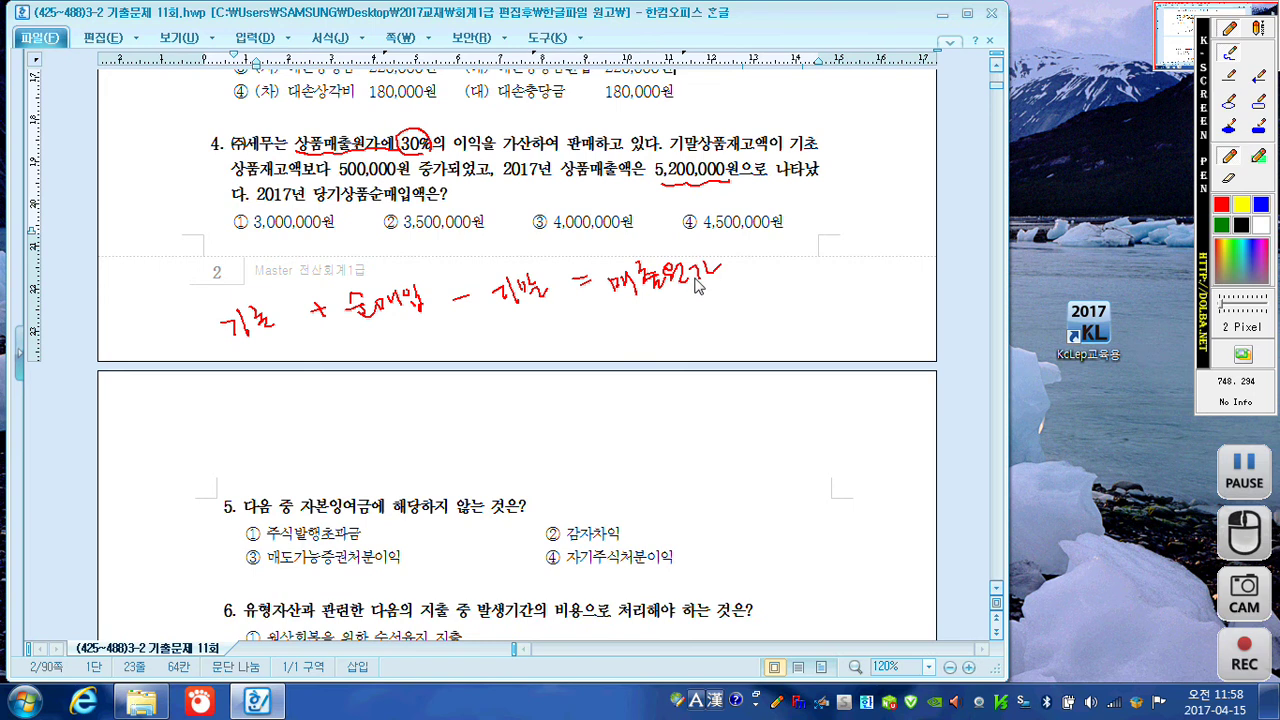
Circle 매출원가 in the handwritten formula, write × (1+0.3) = 5,200,000 beside it and 4,000,000 beneath it
{"action": "left_click_drag", "start_coordinate": [628, 312], "coordinate": [728, 287]}
{"action": "mouse_move", "coordinate": [748, 236]}
{"action": "left_mouse_down"}
{"action": "mouse_move", "coordinate": [760, 246]}
{"action": "mouse_move", "coordinate": [747, 247]}
{"action": "mouse_move", "coordinate": [798, 250]}
{"action": "mouse_move", "coordinate": [846, 228]}
{"action": "mouse_move", "coordinate": [838, 236]}
{"action": "mouse_move", "coordinate": [854, 238]}
{"action": "mouse_move", "coordinate": [890, 208]}
{"action": "mouse_move", "coordinate": [908, 222]}
{"action": "mouse_move", "coordinate": [968, 172]}
{"action": "left_mouse_up"}
{"action": "mouse_move", "coordinate": [652, 307]}
{"action": "left_mouse_down"}
{"action": "mouse_move", "coordinate": [624, 318]}
{"action": "mouse_move", "coordinate": [604, 266]}
{"action": "mouse_move", "coordinate": [716, 240]}
{"action": "mouse_move", "coordinate": [724, 292]}
{"action": "mouse_move", "coordinate": [976, 186]}
{"action": "left_mouse_up"}
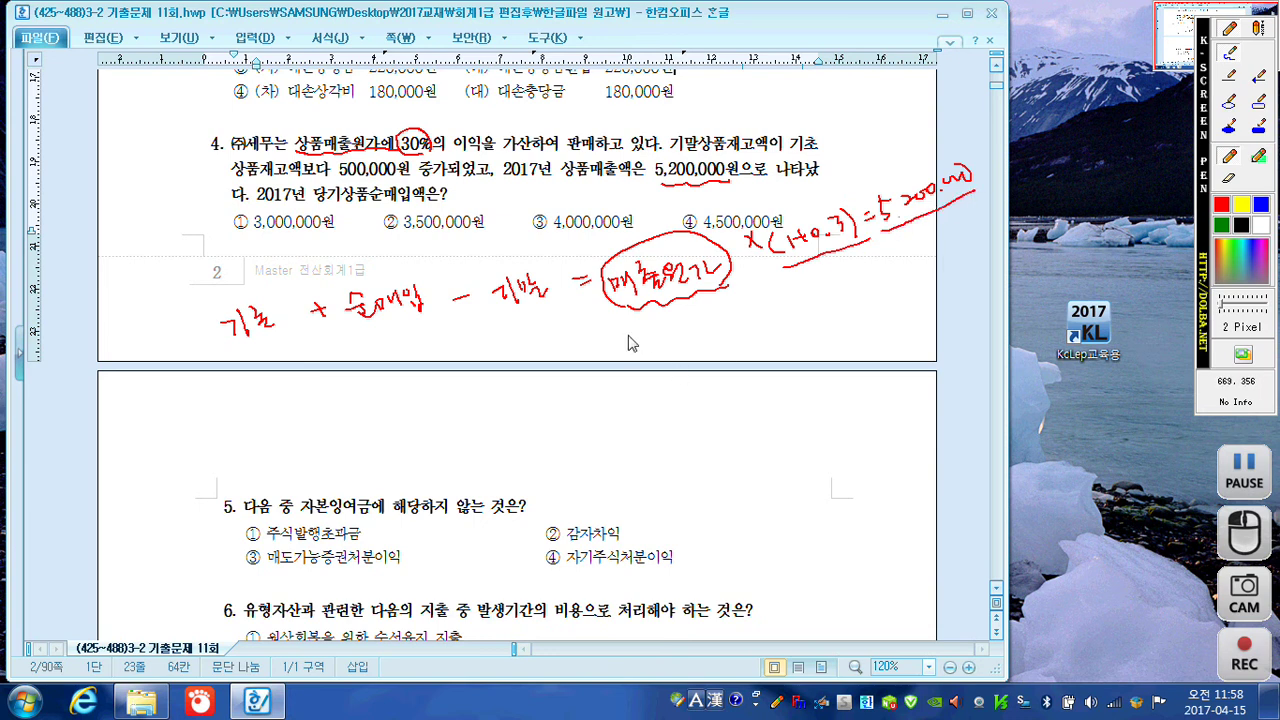
{"action": "mouse_move", "coordinate": [641, 336]}
{"action": "left_mouse_down"}
{"action": "mouse_move", "coordinate": [655, 352]}
{"action": "mouse_move", "coordinate": [733, 312]}
{"action": "left_mouse_up"}
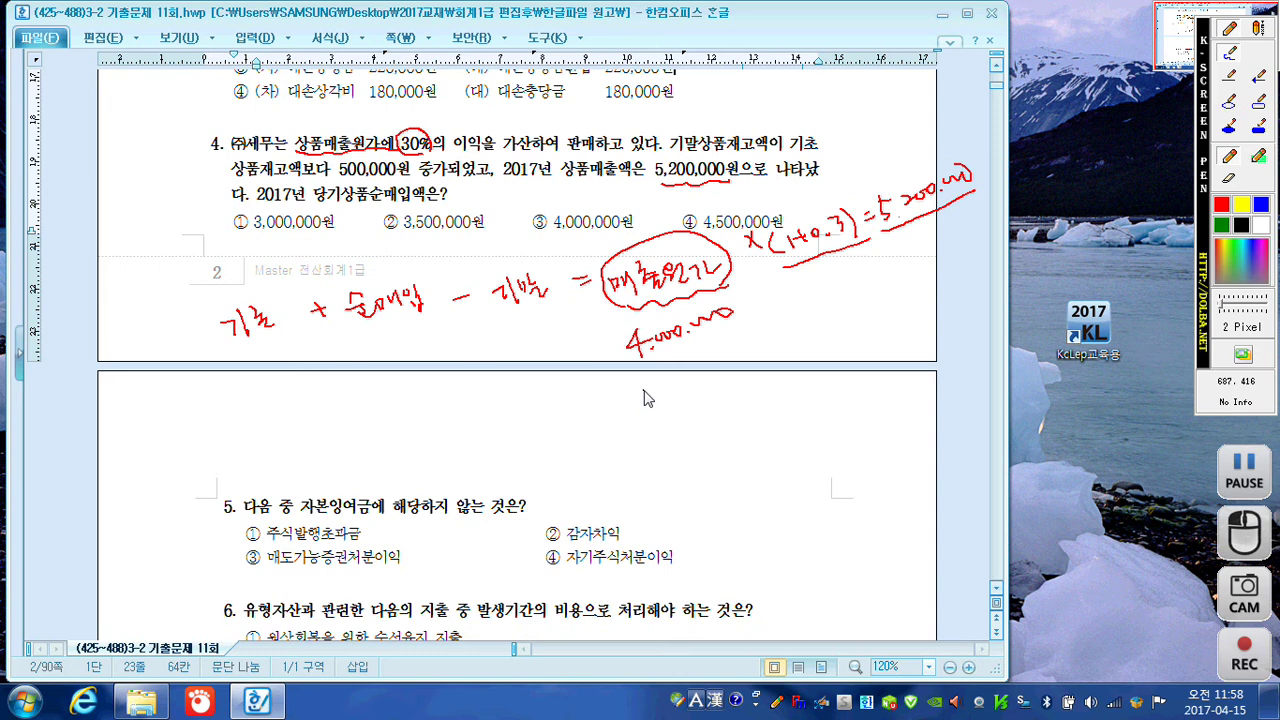
Write 0 + (4,500,000) − 500,000 = 4,000,000 under the formula and check option ④ of question 4
{"action": "mouse_move", "coordinate": [333, 378]}
{"action": "left_mouse_down"}
{"action": "mouse_move", "coordinate": [349, 376]}
{"action": "mouse_move", "coordinate": [343, 388]}
{"action": "left_mouse_up"}
{"action": "left_click_drag", "start_coordinate": [466, 355], "coordinate": [479, 352]}
{"action": "left_click_drag", "start_coordinate": [597, 344], "coordinate": [608, 350]}
{"action": "left_click_drag", "start_coordinate": [283, 391], "coordinate": [285, 390]}
{"action": "mouse_move", "coordinate": [510, 368]}
{"action": "left_mouse_down"}
{"action": "mouse_move", "coordinate": [503, 388]}
{"action": "mouse_move", "coordinate": [580, 336]}
{"action": "left_mouse_up"}
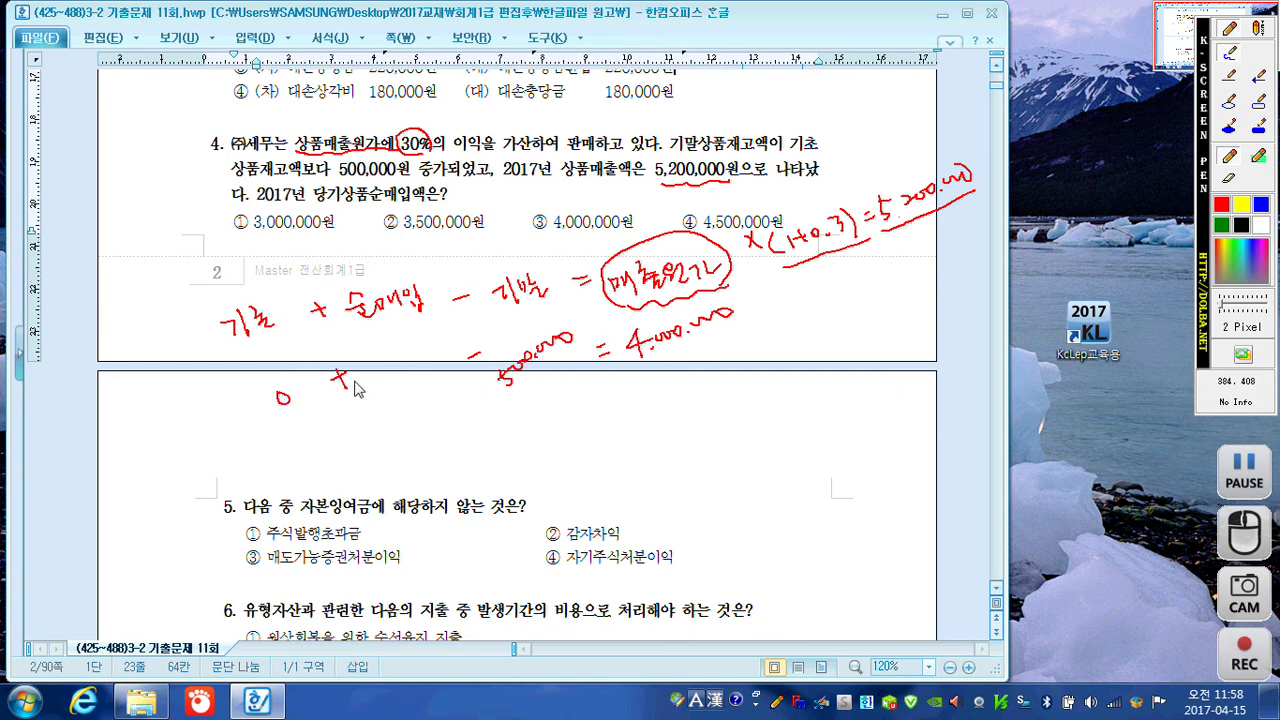
{"action": "left_click_drag", "start_coordinate": [379, 371], "coordinate": [380, 393]}
{"action": "left_click_drag", "start_coordinate": [433, 355], "coordinate": [446, 380]}
{"action": "mouse_move", "coordinate": [684, 206]}
{"action": "left_mouse_down"}
{"action": "mouse_move", "coordinate": [691, 224]}
{"action": "mouse_move", "coordinate": [710, 200]}
{"action": "left_mouse_up"}
{"action": "mouse_move", "coordinate": [385, 413]}
{"action": "left_mouse_down"}
{"action": "mouse_move", "coordinate": [391, 434]}
{"action": "mouse_move", "coordinate": [452, 380]}
{"action": "mouse_move", "coordinate": [546, 382]}
{"action": "mouse_move", "coordinate": [572, 364]}
{"action": "mouse_move", "coordinate": [700, 342]}
{"action": "mouse_move", "coordinate": [732, 316]}
{"action": "left_mouse_up"}
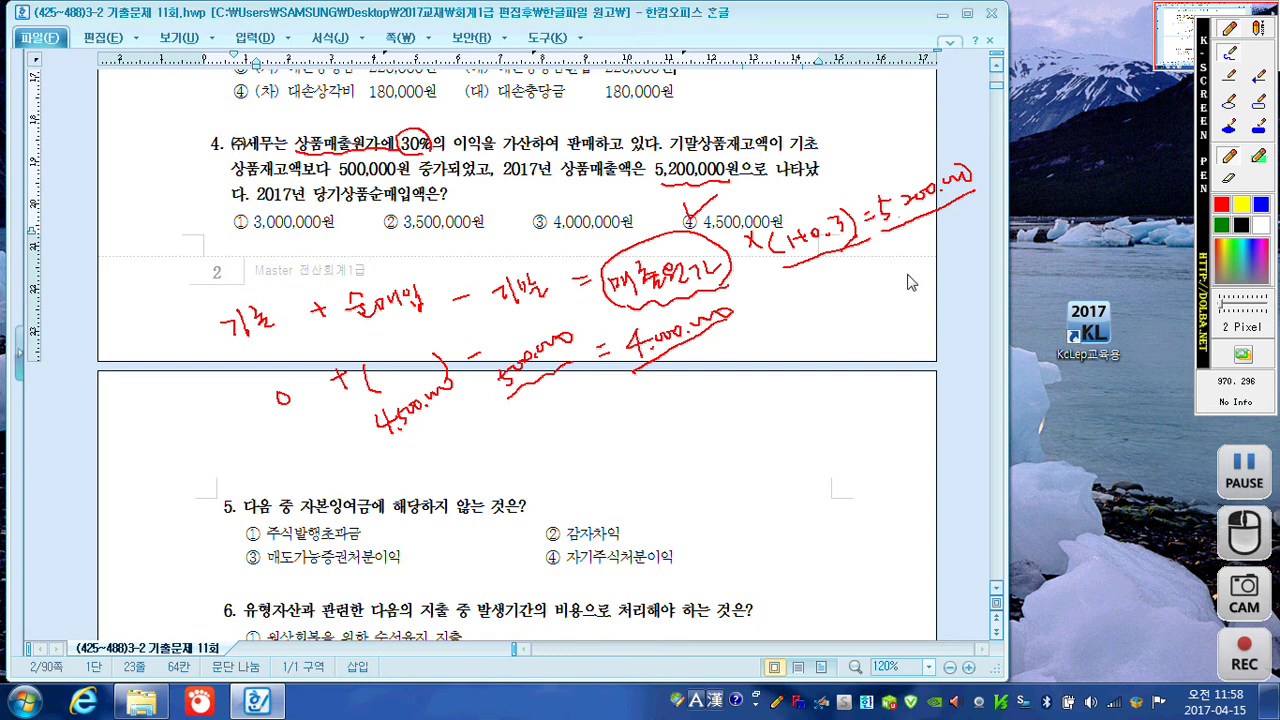
{"action": "left_click_drag", "start_coordinate": [866, 170], "coordinate": [886, 160]}
Circle options ①, ② and ④ of question 5 and mark 매도가능증권처분이익 as the answer
{"action": "left_click_drag", "start_coordinate": [527, 524], "coordinate": [531, 530]}
{"action": "left_click", "coordinate": [538, 561]}
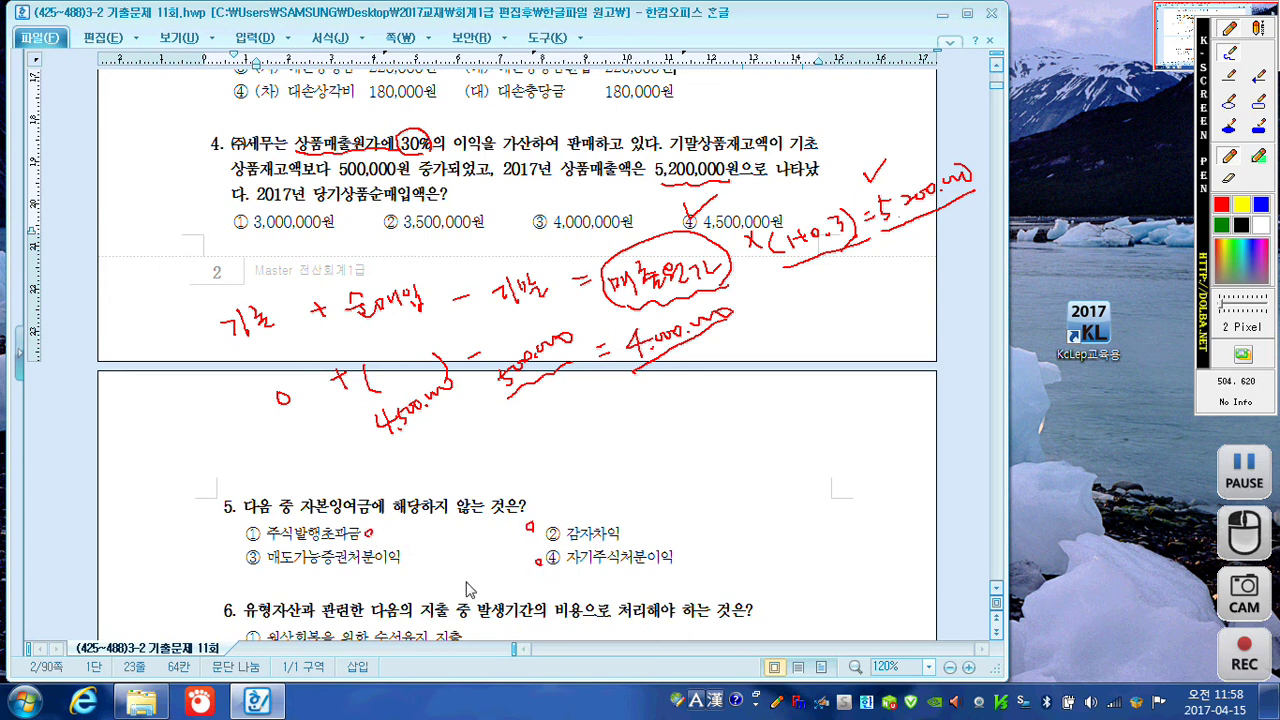
{"action": "mouse_move", "coordinate": [352, 569]}
{"action": "left_mouse_down"}
{"action": "mouse_move", "coordinate": [393, 567]}
{"action": "mouse_move", "coordinate": [490, 520]}
{"action": "mouse_move", "coordinate": [508, 524]}
{"action": "mouse_move", "coordinate": [517, 553]}
{"action": "left_mouse_up"}
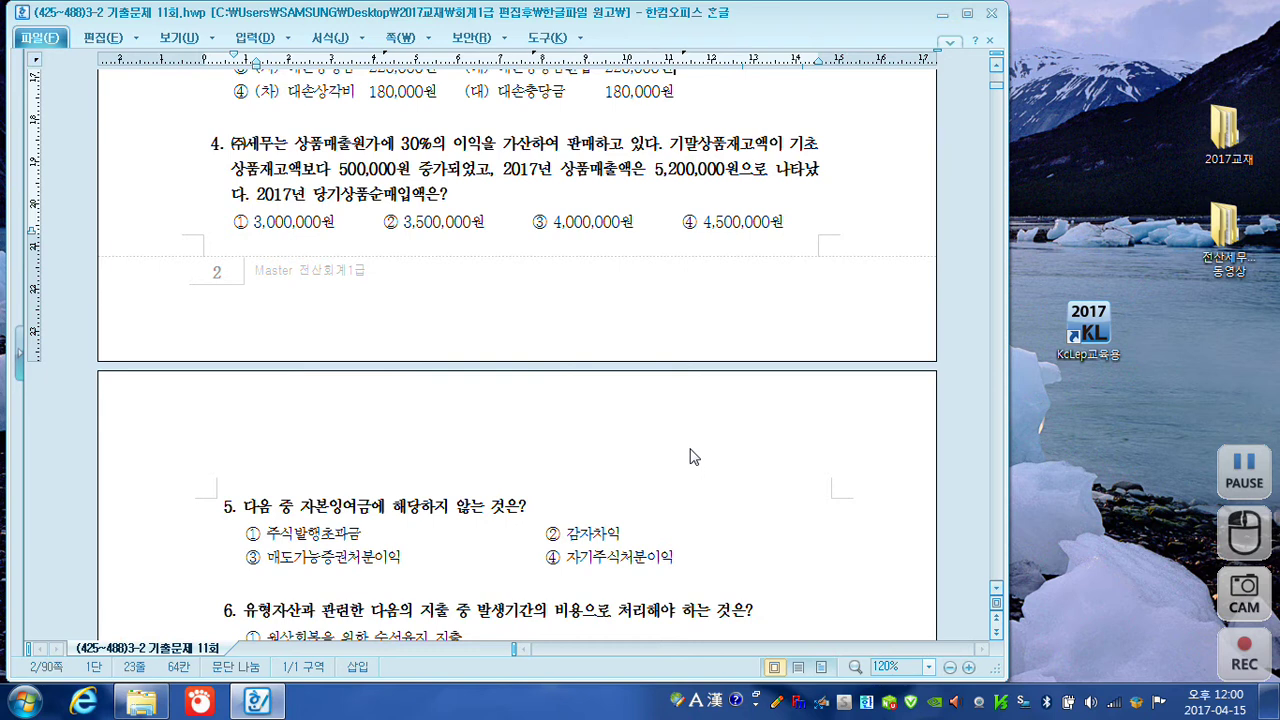
With the screen pen, check option ① of question 6, underline 원가절감 and 품질향상, and circle options ②, ③ and ④
{"action": "scroll", "coordinate": [688, 445], "scroll_direction": "down", "scroll_amount": 10}
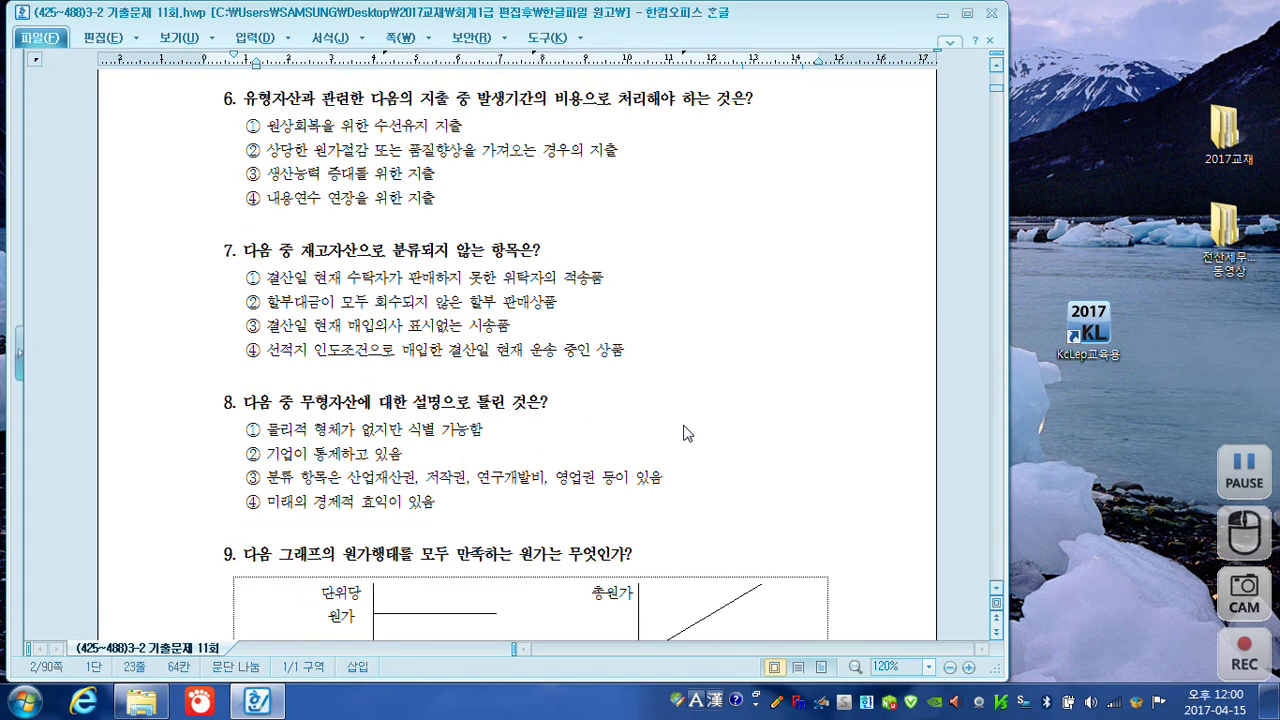
{"action": "key", "text": "ctrl+1"}
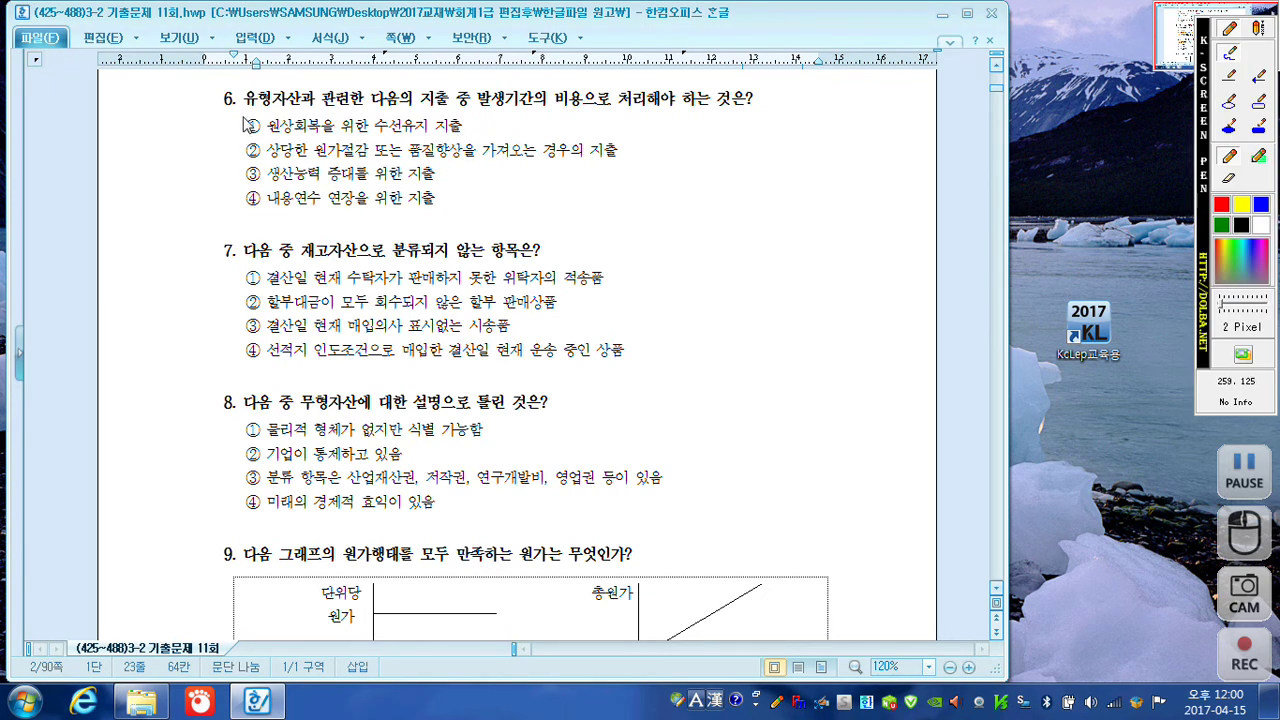
{"action": "left_click_drag", "start_coordinate": [245, 119], "coordinate": [261, 114]}
{"action": "left_click_drag", "start_coordinate": [318, 155], "coordinate": [465, 156]}
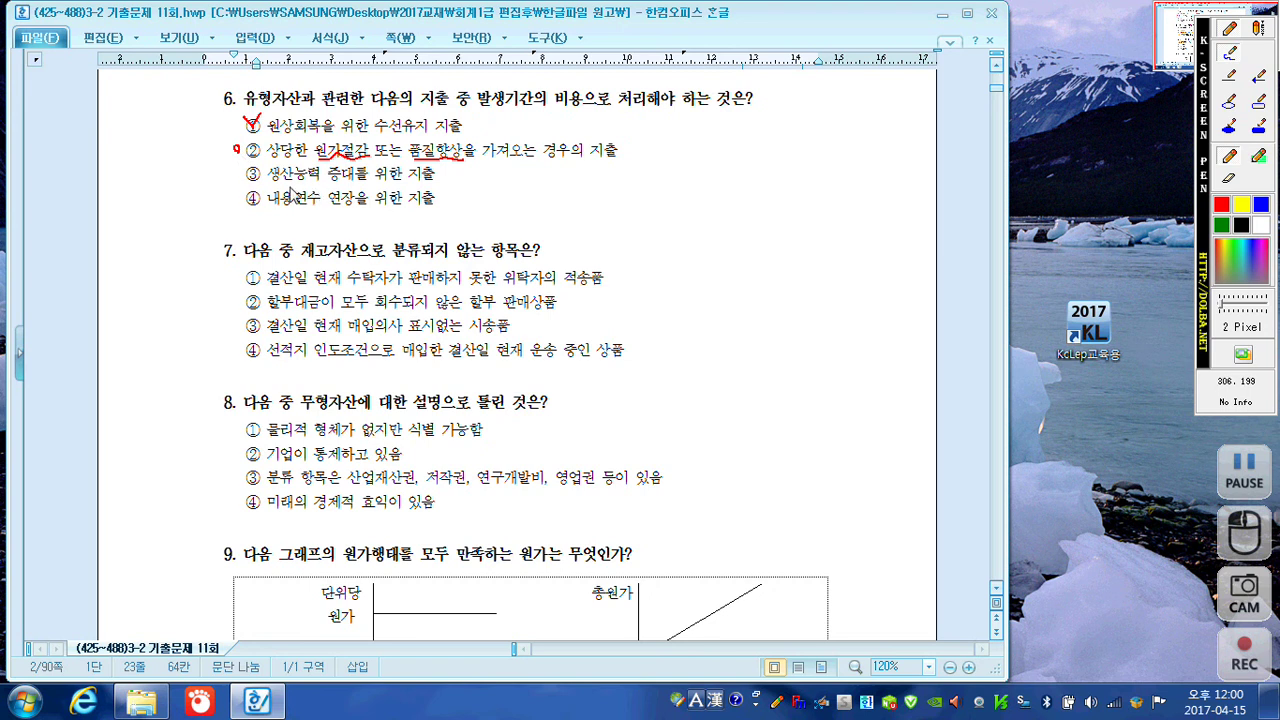
{"action": "left_click_drag", "start_coordinate": [229, 169], "coordinate": [239, 201]}
In question 7, check option ②, circle ①, ③ and ④, and emphasize 수탁자, 선적지 인도조건, 매입 and 현재 운송
{"action": "left_click_drag", "start_coordinate": [346, 288], "coordinate": [400, 281]}
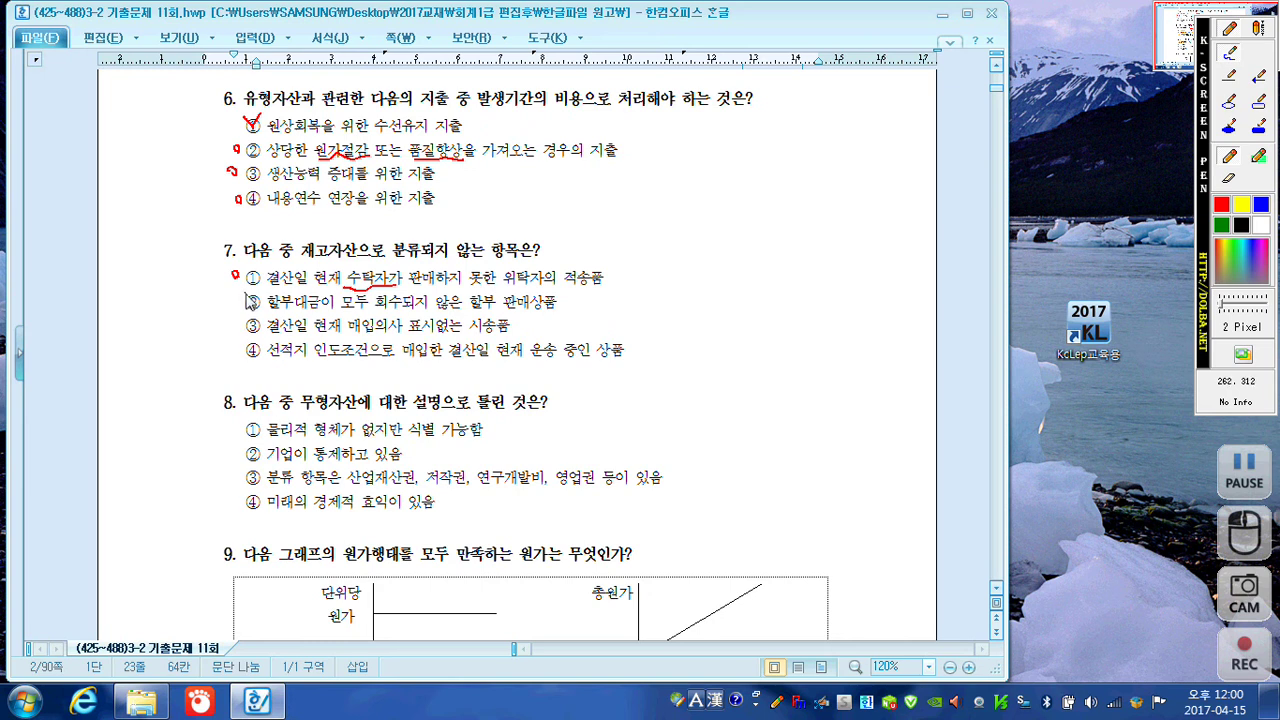
{"action": "left_click_drag", "start_coordinate": [255, 310], "coordinate": [263, 290]}
{"action": "left_click_drag", "start_coordinate": [318, 360], "coordinate": [433, 362]}
{"action": "mouse_move", "coordinate": [286, 367]}
{"action": "left_mouse_down"}
{"action": "mouse_move", "coordinate": [266, 355]}
{"action": "mouse_move", "coordinate": [300, 338]}
{"action": "mouse_move", "coordinate": [292, 368]}
{"action": "left_mouse_up"}
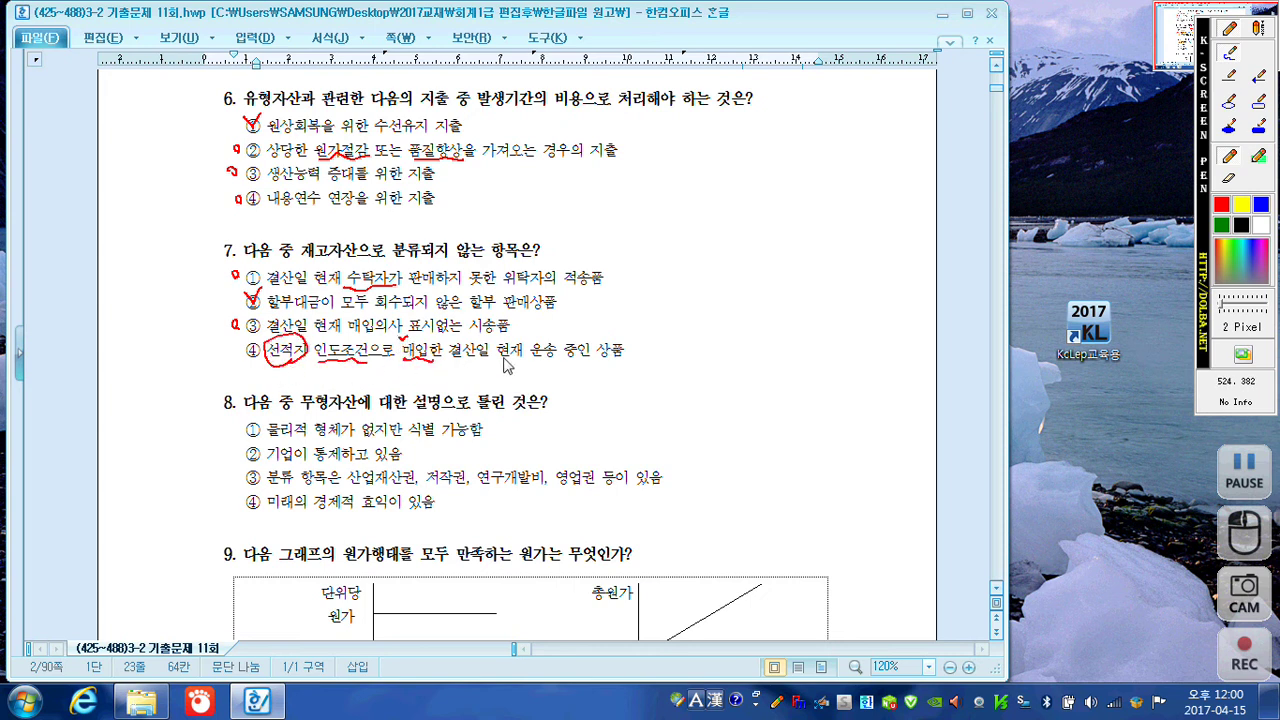
{"action": "left_click_drag", "start_coordinate": [501, 362], "coordinate": [554, 366]}
{"action": "left_click_drag", "start_coordinate": [230, 358], "coordinate": [236, 350]}
In question 8, circle options ①, ② and ④, cross out 연구, underline 개발비, check ③, and leave pen mode
{"action": "left_click_drag", "start_coordinate": [237, 503], "coordinate": [238, 512]}
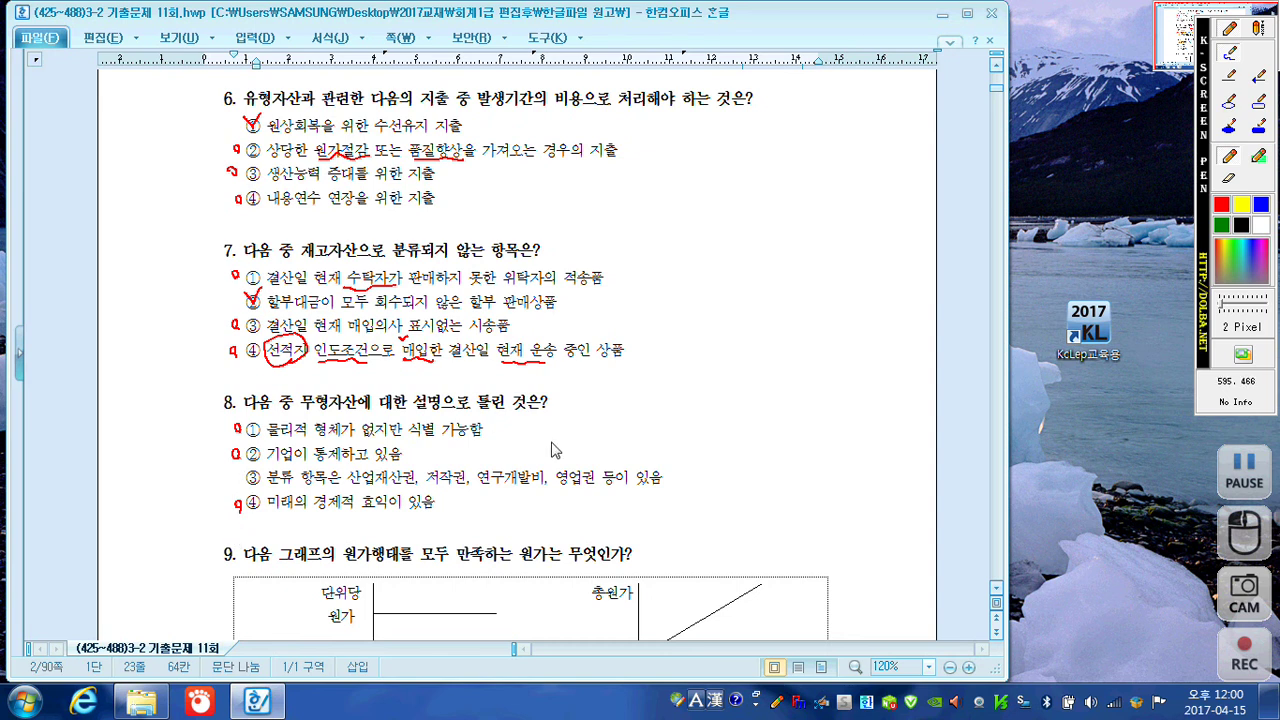
{"action": "mouse_move", "coordinate": [503, 488]}
{"action": "left_mouse_down"}
{"action": "mouse_move", "coordinate": [476, 494]}
{"action": "mouse_move", "coordinate": [500, 468]}
{"action": "mouse_move", "coordinate": [488, 495]}
{"action": "mouse_move", "coordinate": [547, 497]}
{"action": "left_mouse_up"}
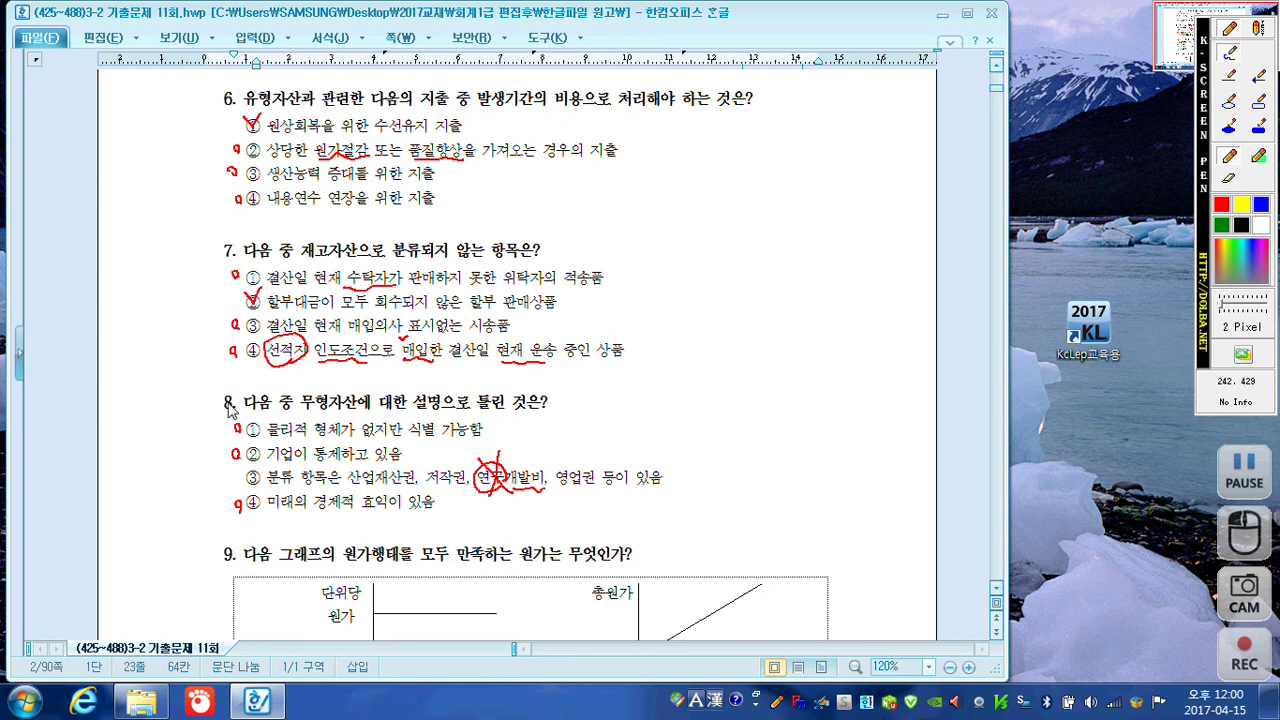
{"action": "mouse_move", "coordinate": [233, 473]}
{"action": "left_mouse_down"}
{"action": "mouse_move", "coordinate": [243, 484]}
{"action": "mouse_move", "coordinate": [266, 458]}
{"action": "left_mouse_up"}
{"action": "key", "text": "Escape"}
In question 9, write 재료비 on the unit-cost graph, circle 총원가, check option ①, note 고정비 and 변동비 beside option ②, and leave pen mode
{"action": "scroll", "coordinate": [452, 430], "scroll_direction": "down", "scroll_amount": 5}
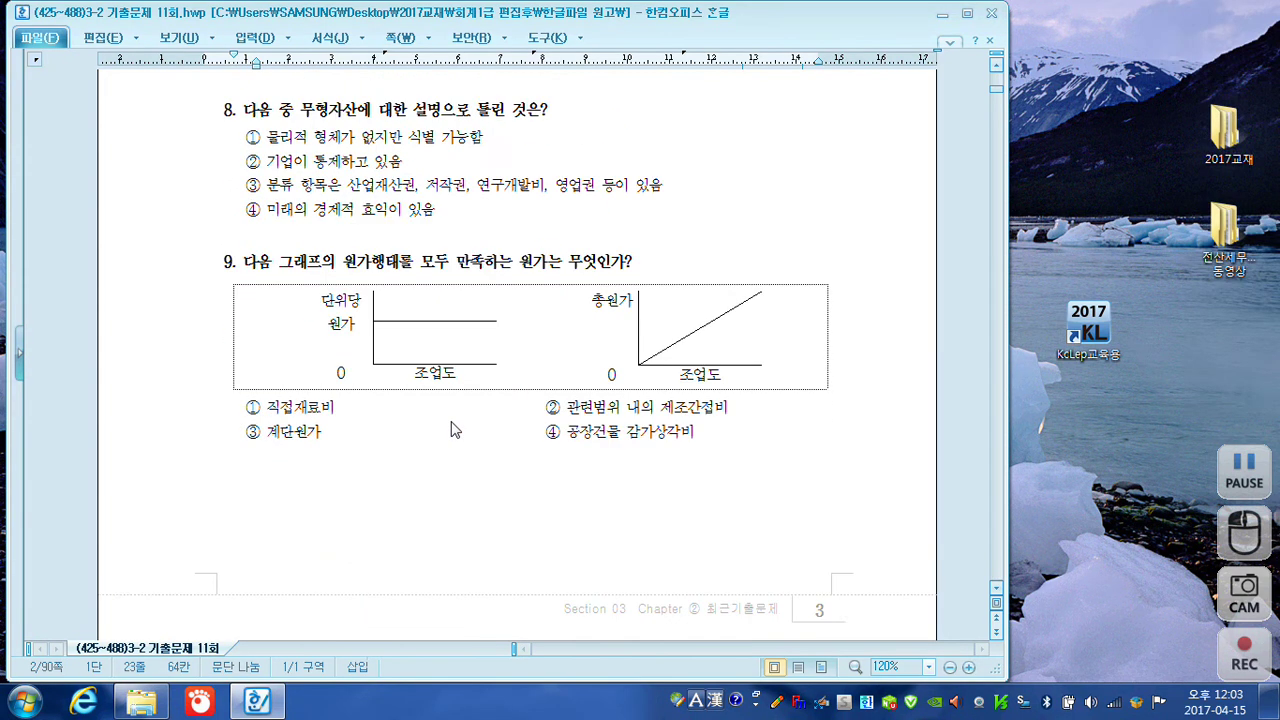
{"action": "scroll", "coordinate": [445, 423], "scroll_direction": "down", "scroll_amount": 1}
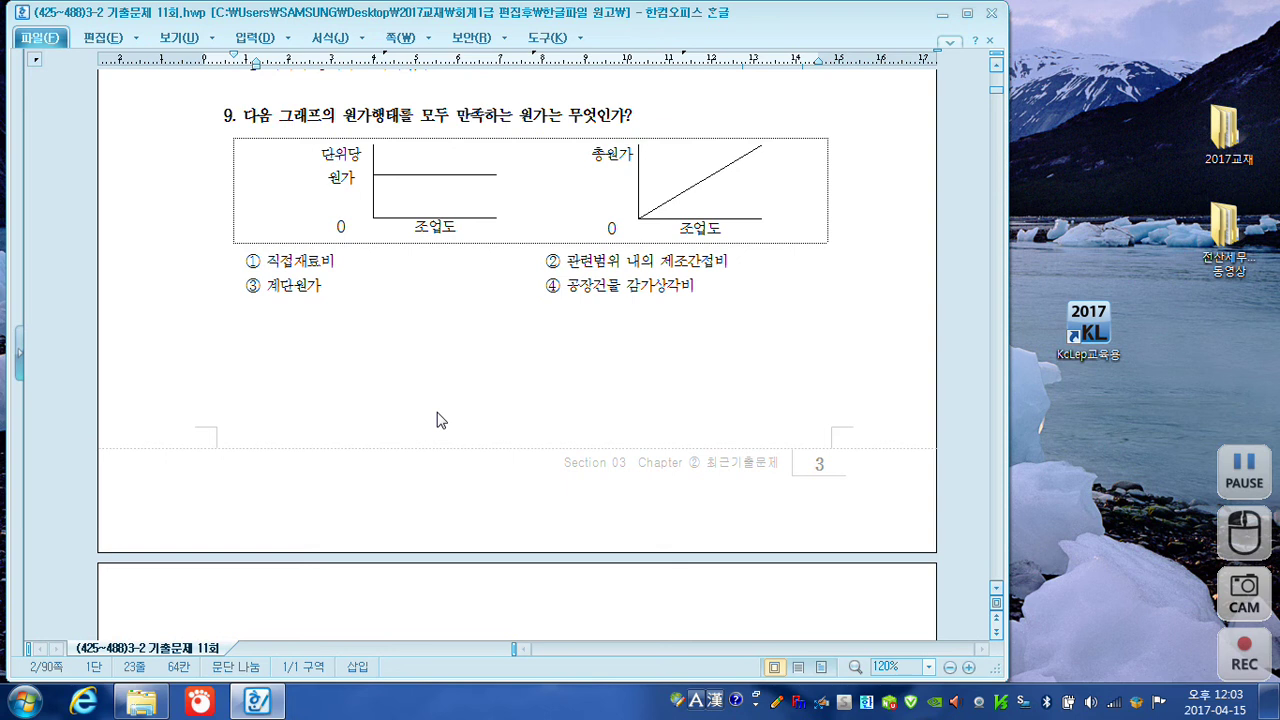
{"action": "key", "text": "F12"}
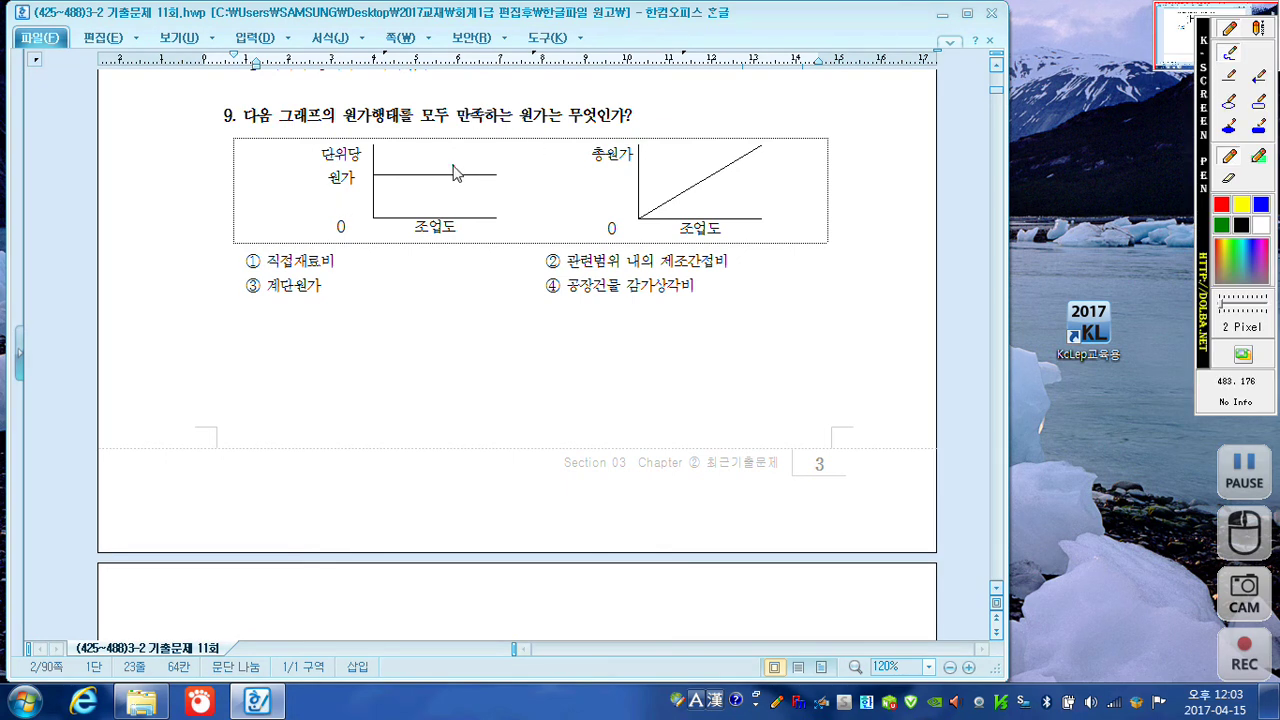
{"action": "mouse_move", "coordinate": [455, 170]}
{"action": "left_mouse_down"}
{"action": "mouse_move", "coordinate": [493, 182]}
{"action": "mouse_move", "coordinate": [504, 172]}
{"action": "left_mouse_up"}
{"action": "mouse_move", "coordinate": [628, 160]}
{"action": "left_mouse_down"}
{"action": "mouse_move", "coordinate": [583, 152]}
{"action": "mouse_move", "coordinate": [638, 167]}
{"action": "left_mouse_up"}
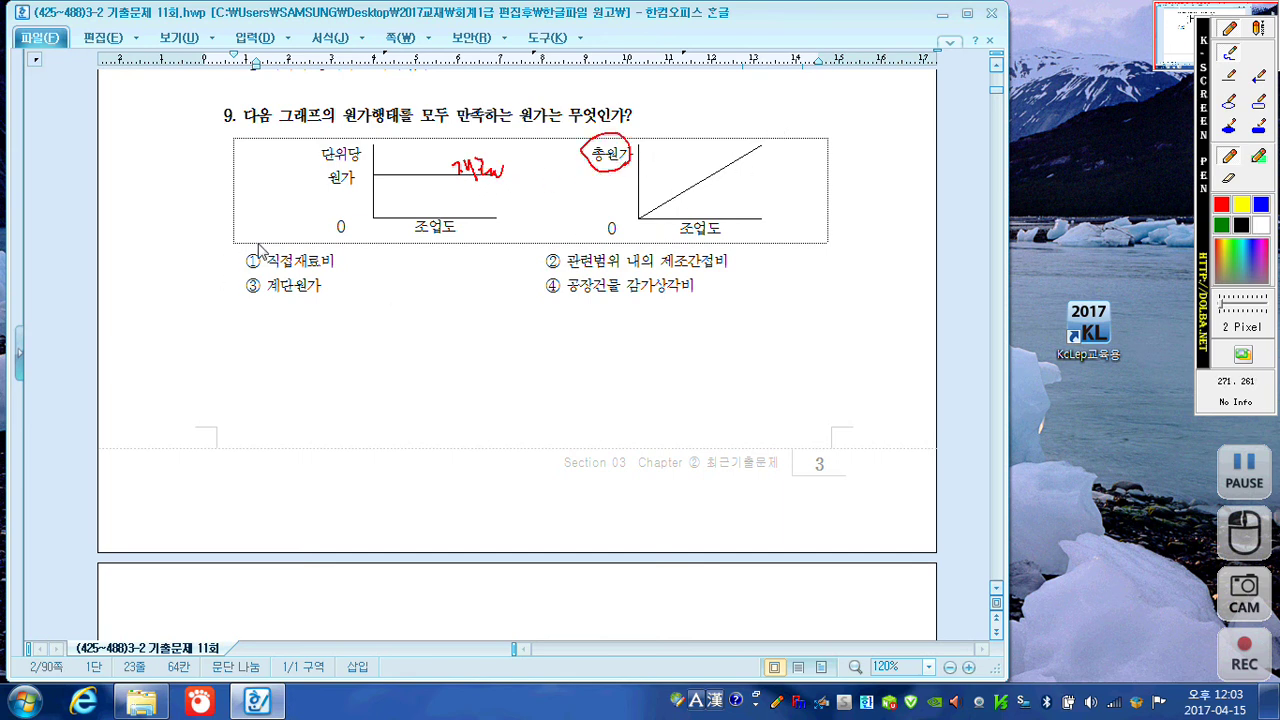
{"action": "left_click_drag", "start_coordinate": [245, 251], "coordinate": [266, 239]}
{"action": "mouse_move", "coordinate": [751, 246]}
{"action": "left_mouse_down"}
{"action": "mouse_move", "coordinate": [756, 278]}
{"action": "mouse_move", "coordinate": [775, 245]}
{"action": "mouse_move", "coordinate": [788, 262]}
{"action": "mouse_move", "coordinate": [803, 240]}
{"action": "mouse_move", "coordinate": [823, 259]}
{"action": "mouse_move", "coordinate": [774, 300]}
{"action": "mouse_move", "coordinate": [840, 268]}
{"action": "mouse_move", "coordinate": [842, 292]}
{"action": "left_mouse_up"}
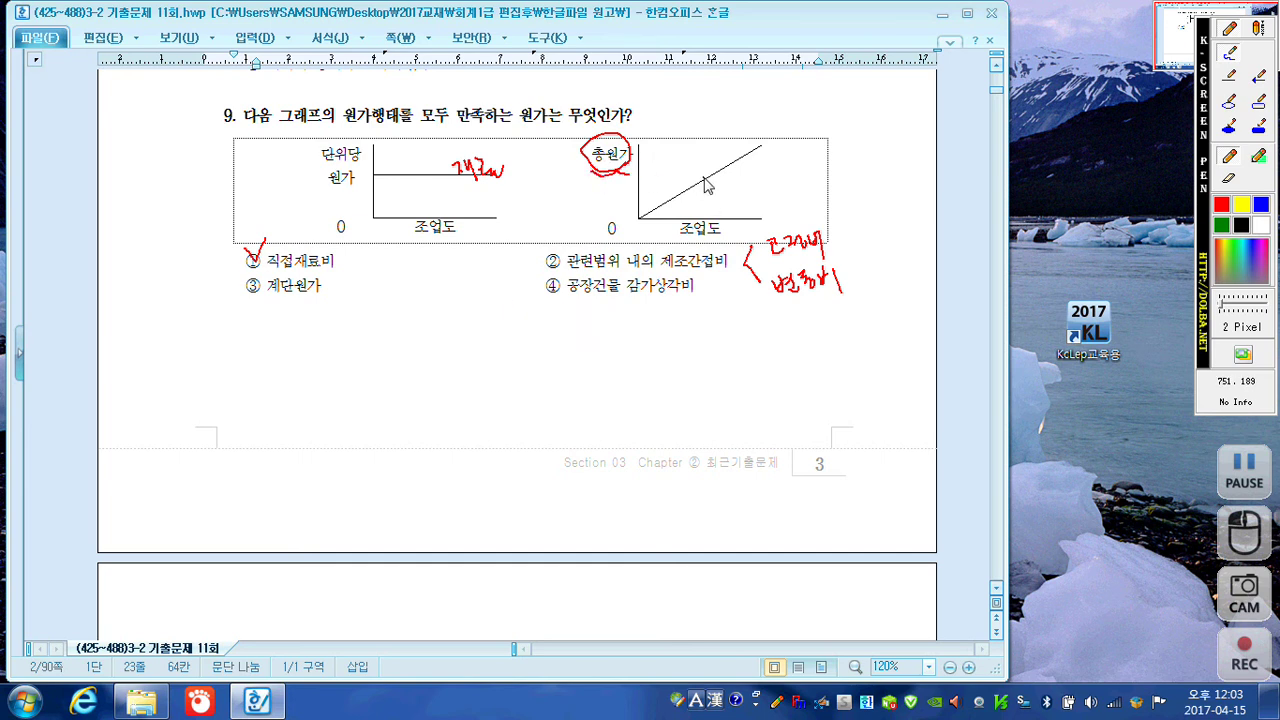
{"action": "key", "text": "Escape"}
For question 10, draw a T-account titled 재공품 with the screen pen and note 직·재 and 직·노 beside 기본원가
{"action": "scroll", "coordinate": [624, 160], "scroll_direction": "down", "scroll_amount": 8}
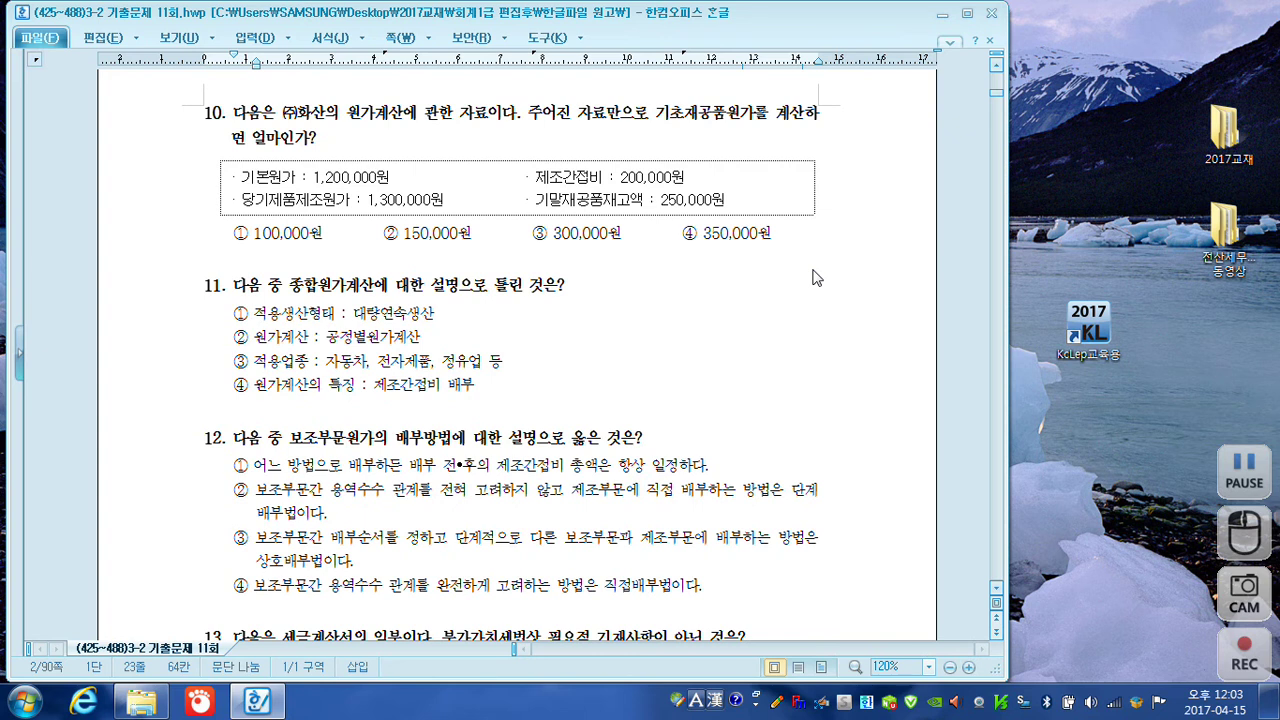
{"action": "key", "text": "F12"}
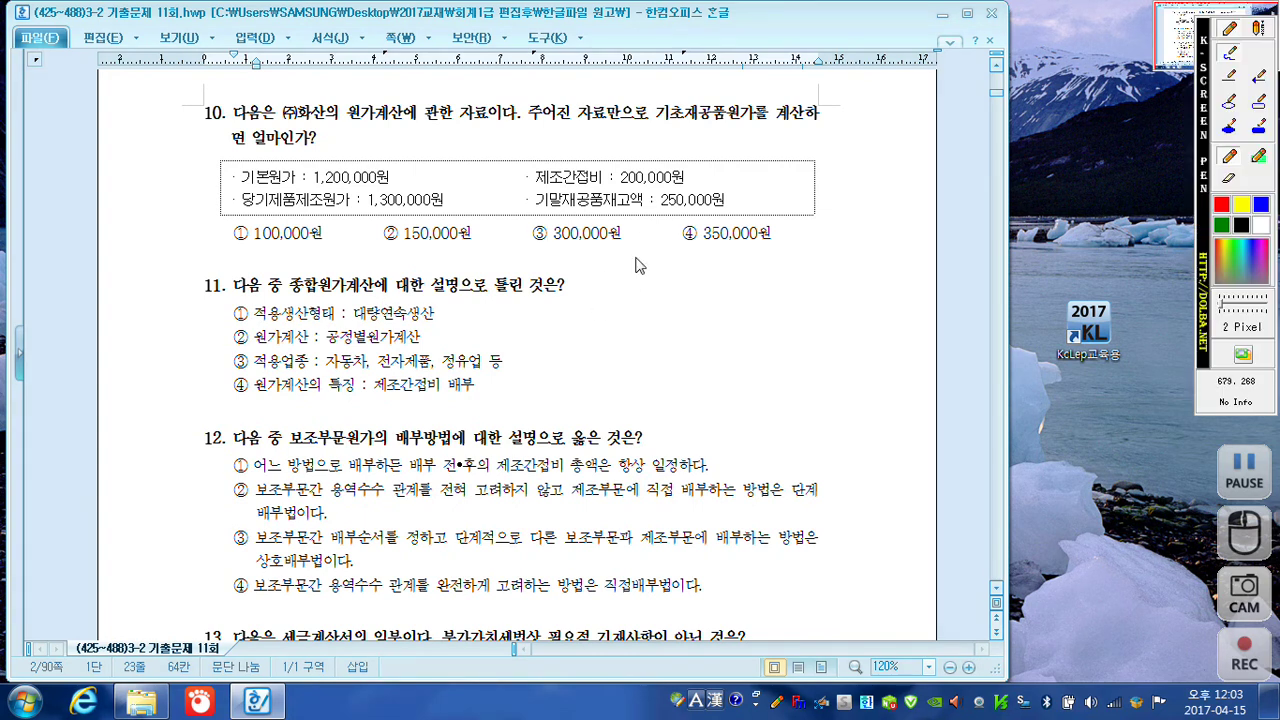
{"action": "left_click_drag", "start_coordinate": [612, 294], "coordinate": [858, 252]}
{"action": "left_click_drag", "start_coordinate": [737, 276], "coordinate": [771, 378]}
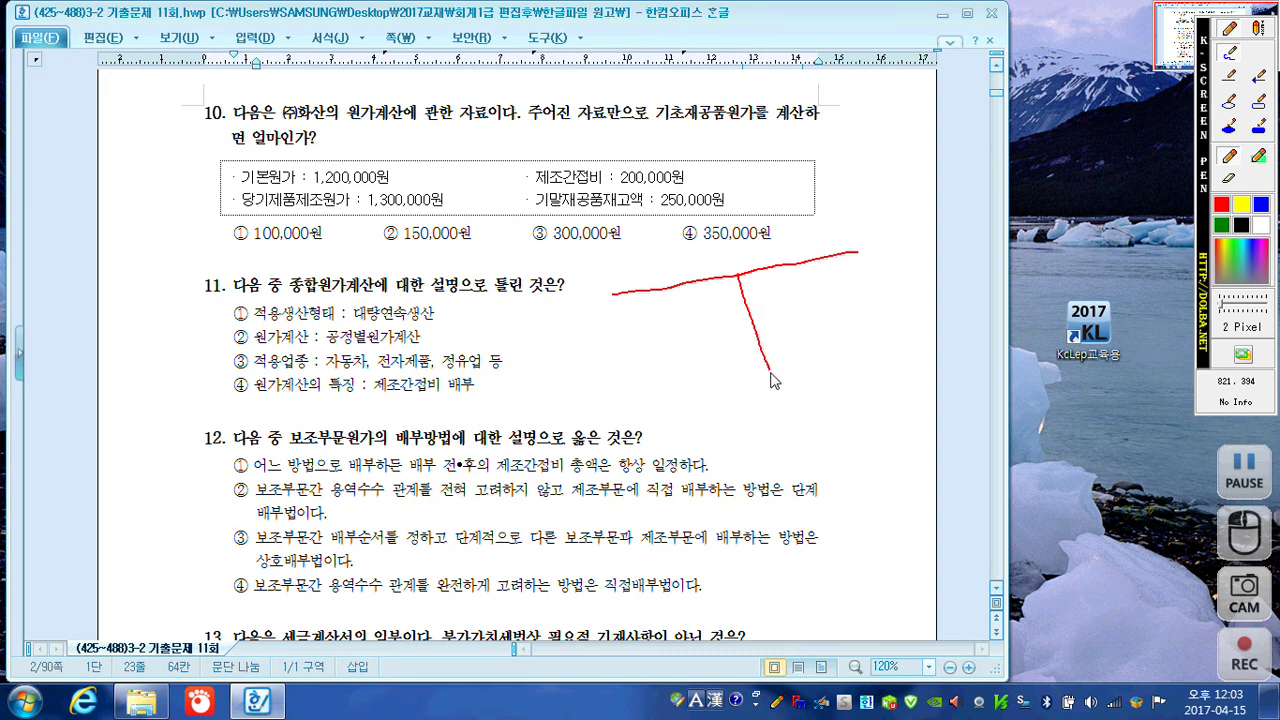
{"action": "mouse_move", "coordinate": [655, 266]}
{"action": "left_mouse_down"}
{"action": "mouse_move", "coordinate": [674, 296]}
{"action": "mouse_move", "coordinate": [690, 296]}
{"action": "mouse_move", "coordinate": [750, 256]}
{"action": "mouse_move", "coordinate": [762, 262]}
{"action": "mouse_move", "coordinate": [748, 256]}
{"action": "left_mouse_up"}
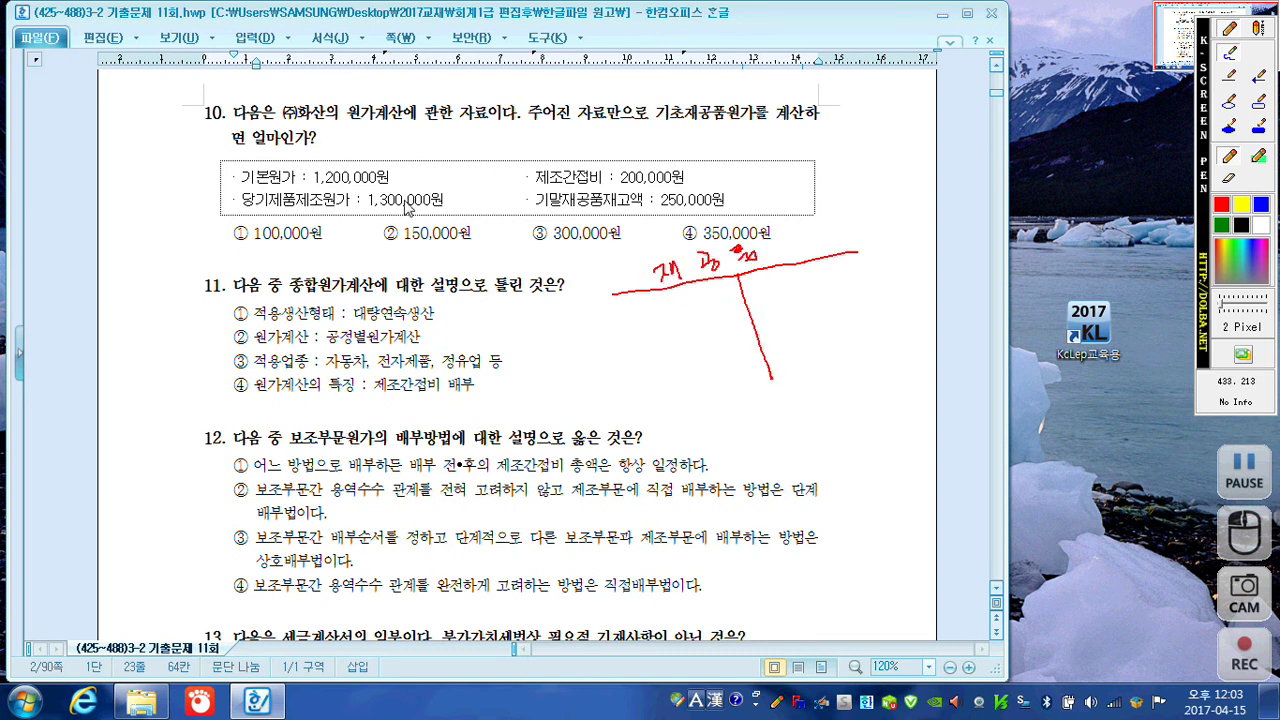
{"action": "mouse_move", "coordinate": [391, 164]}
{"action": "left_mouse_down"}
{"action": "mouse_move", "coordinate": [438, 168]}
{"action": "mouse_move", "coordinate": [444, 150]}
{"action": "mouse_move", "coordinate": [480, 146]}
{"action": "mouse_move", "coordinate": [438, 186]}
{"action": "mouse_move", "coordinate": [492, 182]}
{"action": "left_mouse_up"}
{"action": "left_click_drag", "start_coordinate": [482, 132], "coordinate": [494, 178]}
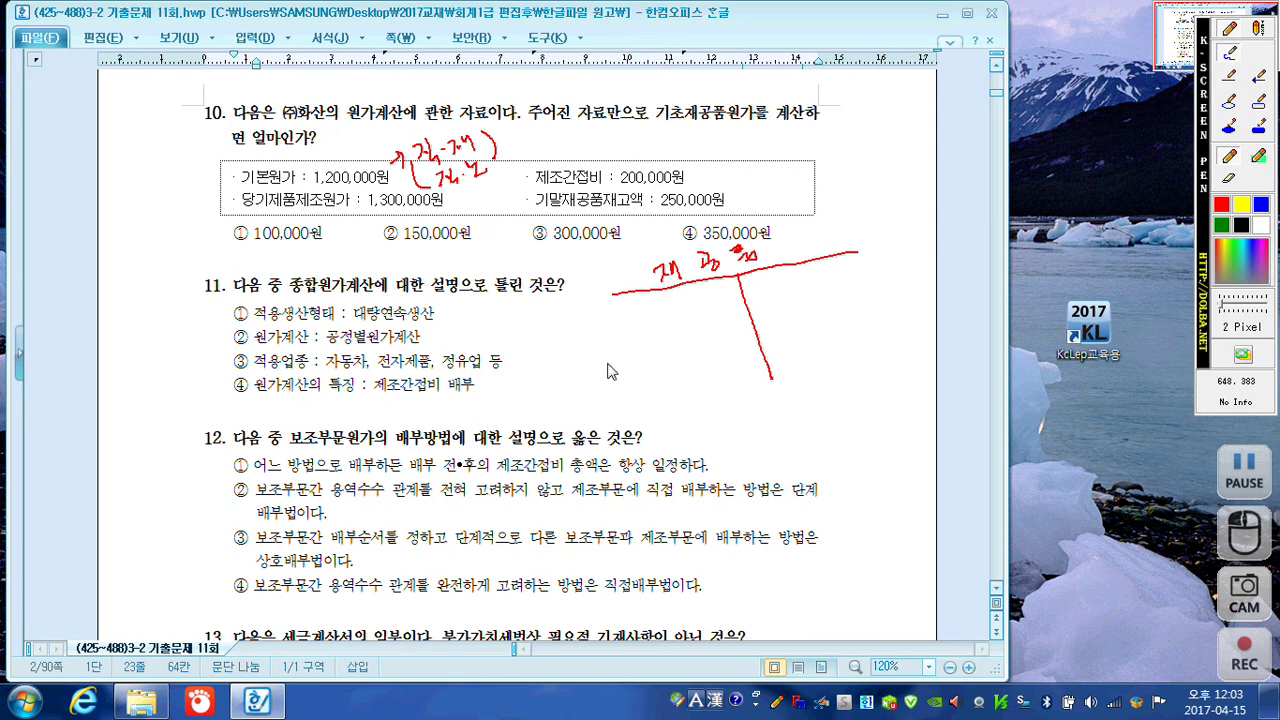
Fill the debit side of the 재공품 T-account with 전·이, 기본 1,200,000 and 제·간 200,000
{"action": "mouse_move", "coordinate": [597, 318]}
{"action": "left_mouse_down"}
{"action": "mouse_move", "coordinate": [612, 330]}
{"action": "mouse_move", "coordinate": [656, 322]}
{"action": "left_mouse_up"}
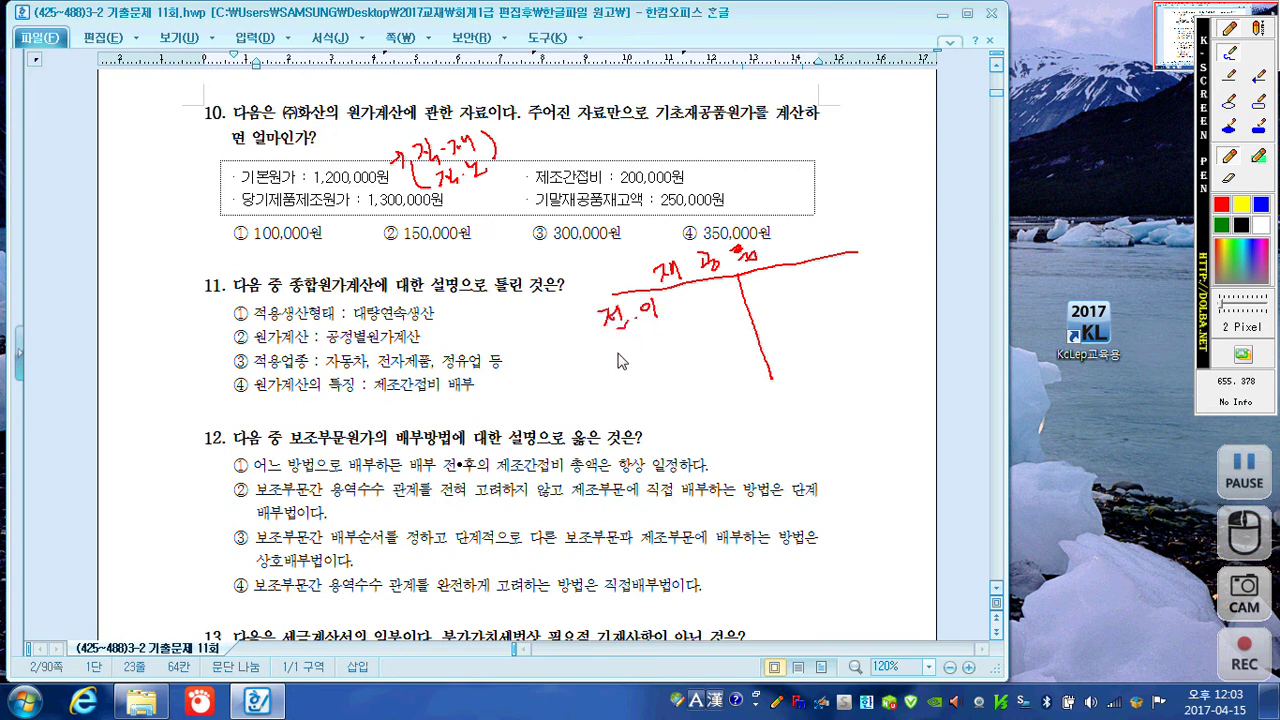
{"action": "mouse_move", "coordinate": [608, 358]}
{"action": "left_mouse_down"}
{"action": "mouse_move", "coordinate": [642, 372]}
{"action": "mouse_move", "coordinate": [756, 322]}
{"action": "left_mouse_up"}
{"action": "left_click", "coordinate": [696, 353]}
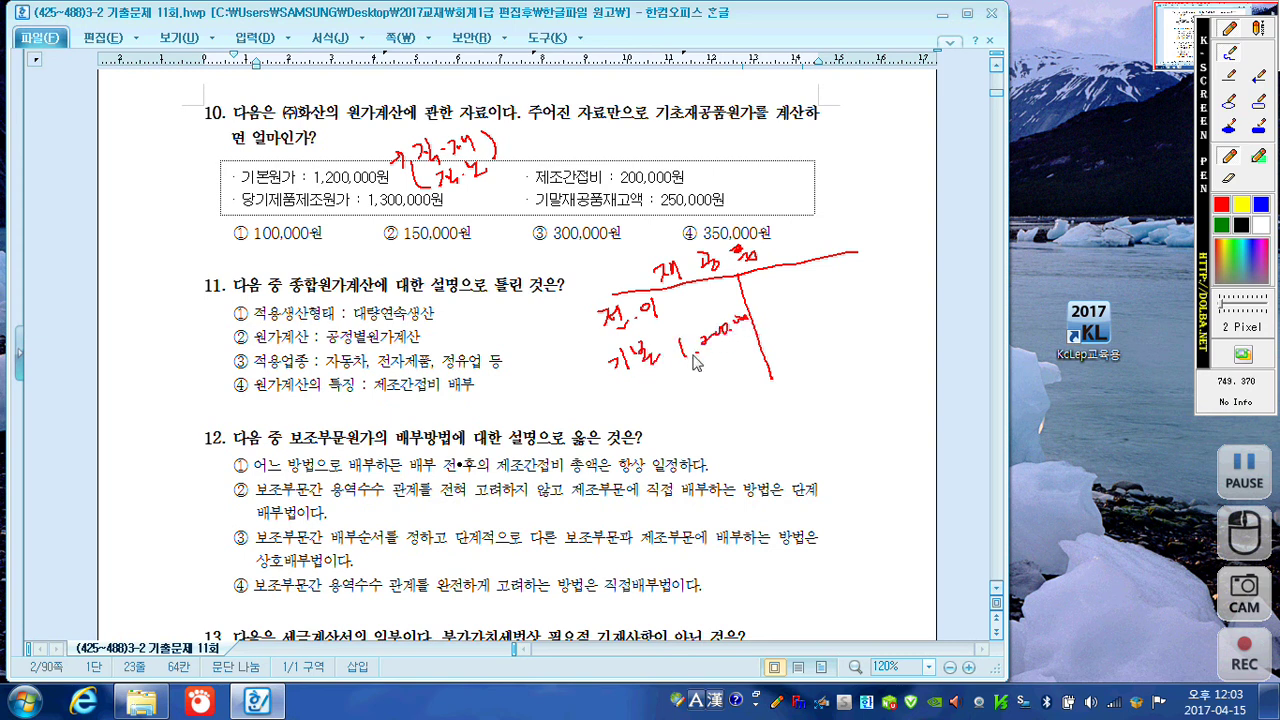
{"action": "mouse_move", "coordinate": [623, 405]}
{"action": "left_mouse_down"}
{"action": "mouse_move", "coordinate": [636, 428]}
{"action": "mouse_move", "coordinate": [772, 364]}
{"action": "left_mouse_up"}
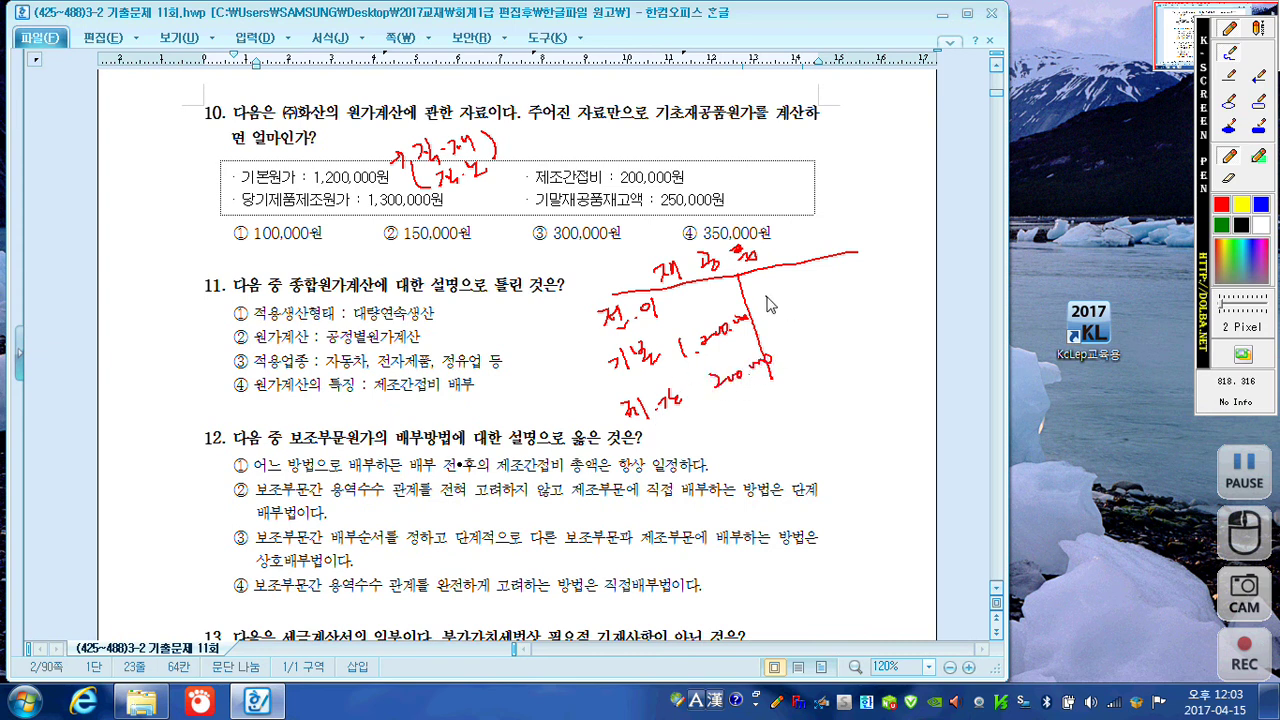
Write 완성 1,300,000, 차·이 250,000 and the total 1,550,000 on the credit side, bracket the blank 전·이 amount, and check option ②
{"action": "mouse_move", "coordinate": [768, 292]}
{"action": "left_mouse_down"}
{"action": "mouse_move", "coordinate": [808, 312]}
{"action": "mouse_move", "coordinate": [846, 296]}
{"action": "mouse_move", "coordinate": [852, 276]}
{"action": "mouse_move", "coordinate": [858, 296]}
{"action": "mouse_move", "coordinate": [926, 250]}
{"action": "left_mouse_up"}
{"action": "left_click_drag", "start_coordinate": [778, 336], "coordinate": [826, 352]}
{"action": "mouse_move", "coordinate": [864, 306]}
{"action": "left_mouse_down"}
{"action": "mouse_move", "coordinate": [880, 318]}
{"action": "mouse_move", "coordinate": [942, 278]}
{"action": "left_mouse_up"}
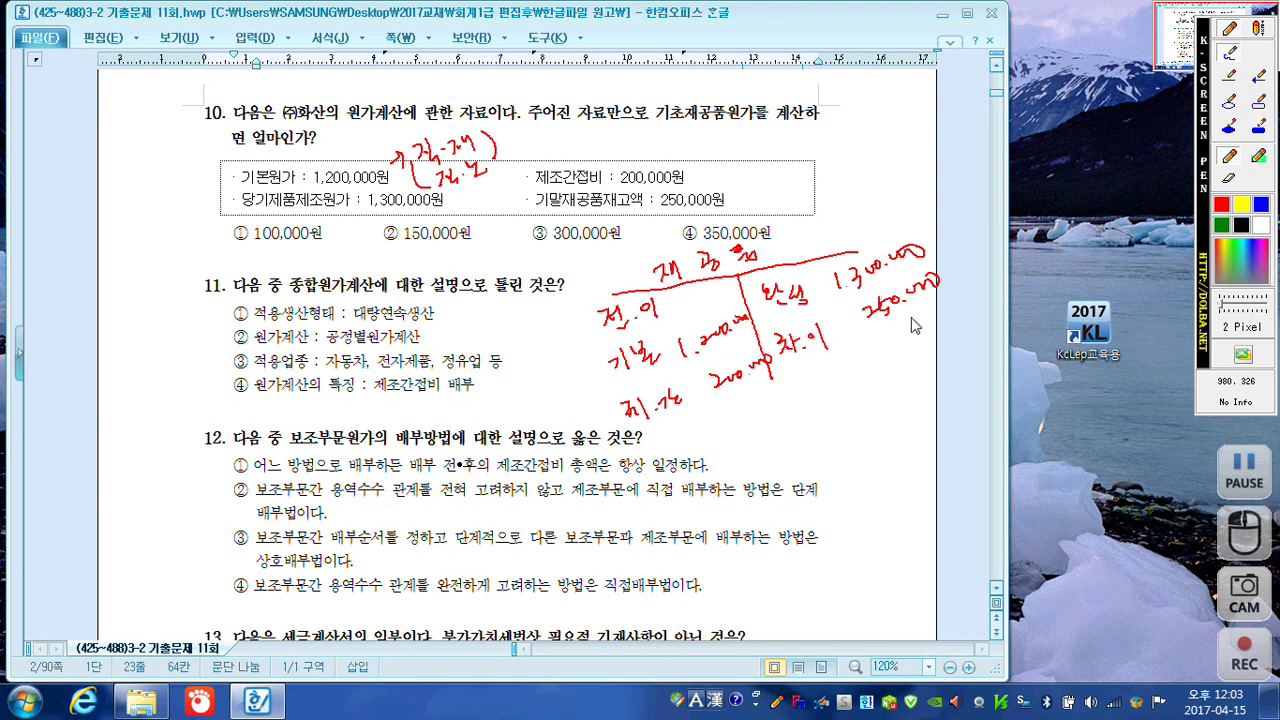
{"action": "left_click_drag", "start_coordinate": [862, 347], "coordinate": [944, 306]}
{"action": "left_click", "coordinate": [884, 377]}
{"action": "mouse_move", "coordinate": [872, 366]}
{"action": "left_mouse_down"}
{"action": "mouse_move", "coordinate": [874, 378]}
{"action": "mouse_move", "coordinate": [901, 369]}
{"action": "mouse_move", "coordinate": [960, 318]}
{"action": "left_mouse_up"}
{"action": "mouse_move", "coordinate": [676, 304]}
{"action": "left_mouse_down"}
{"action": "mouse_move", "coordinate": [686, 319]}
{"action": "mouse_move", "coordinate": [733, 318]}
{"action": "left_mouse_up"}
{"action": "left_click_drag", "start_coordinate": [374, 226], "coordinate": [402, 218]}
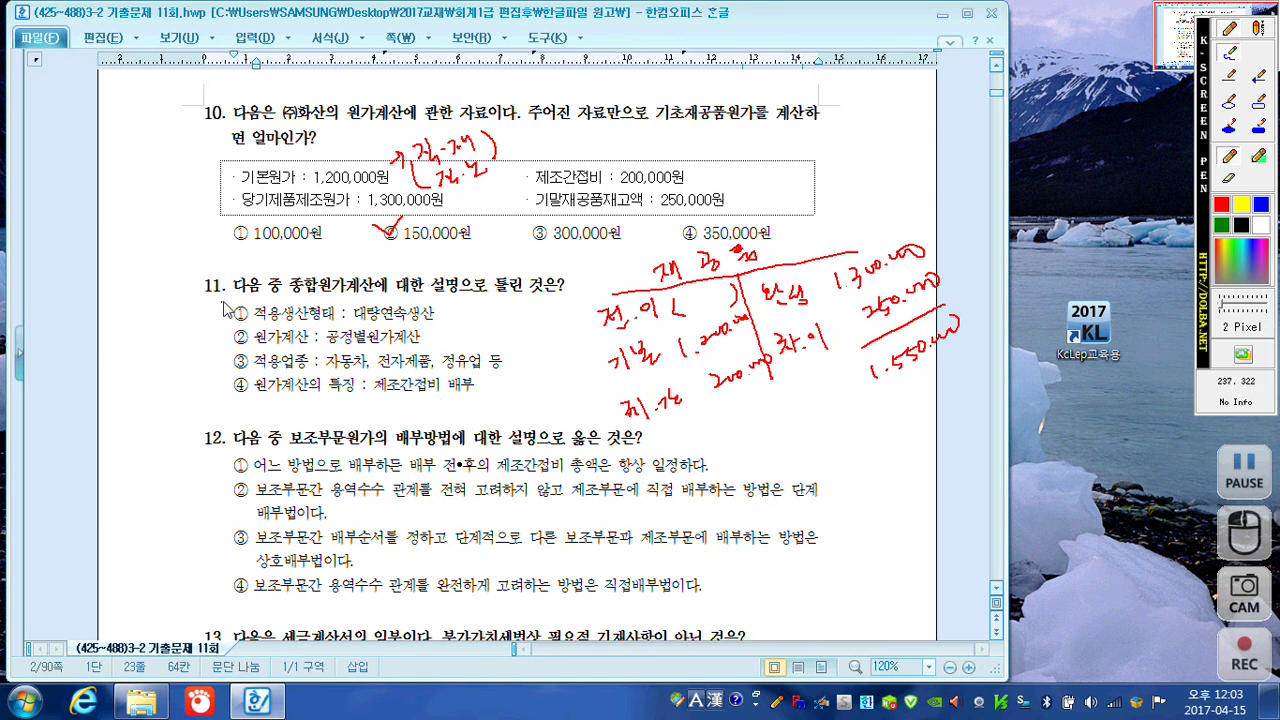
In question 11, circle options ①, ② and ③, underline 특징 : 제조간접비 배부, and check option ④
{"action": "left_click_drag", "start_coordinate": [222, 314], "coordinate": [218, 327]}
{"action": "left_click_drag", "start_coordinate": [223, 358], "coordinate": [219, 353]}
{"action": "left_click_drag", "start_coordinate": [334, 394], "coordinate": [466, 398]}
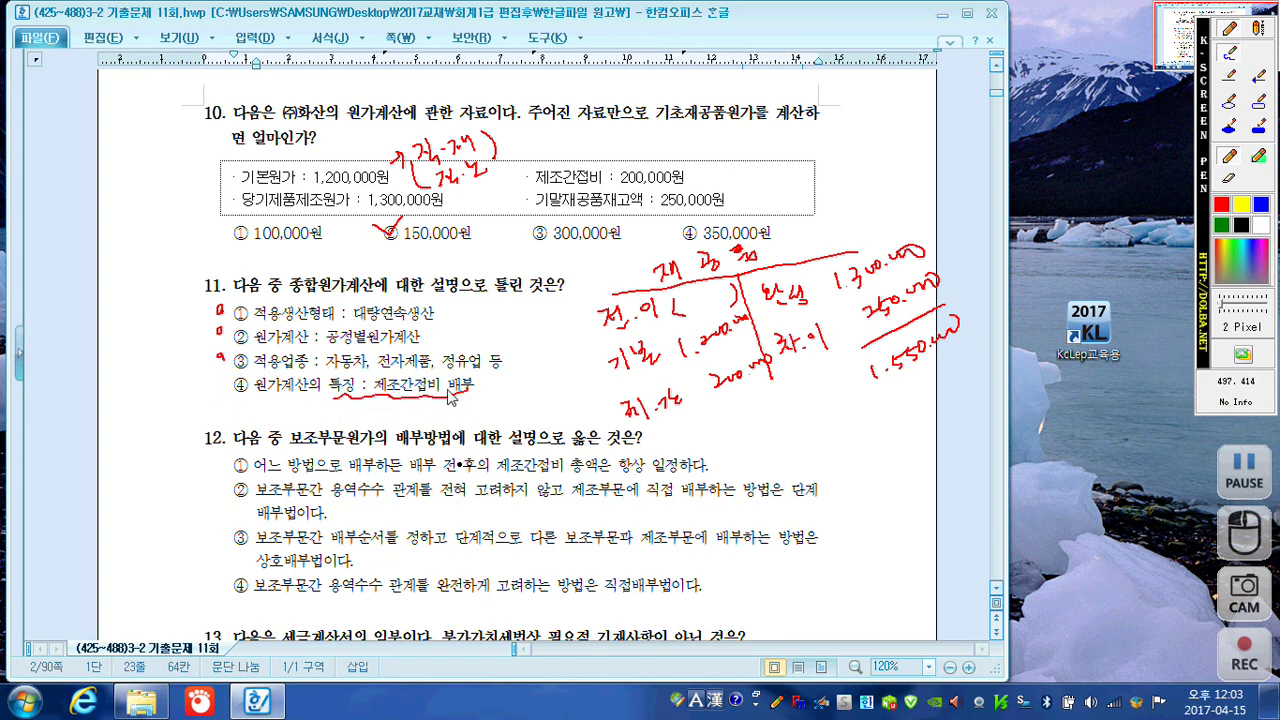
{"action": "left_click_drag", "start_coordinate": [231, 379], "coordinate": [255, 369]}
In question 12, circle and check option ①, underline 총액은 항상 일정, cross out 단계, 상호 and 직접, and leave pen mode
{"action": "left_click_drag", "start_coordinate": [233, 463], "coordinate": [236, 468]}
{"action": "left_click_drag", "start_coordinate": [572, 479], "coordinate": [682, 474]}
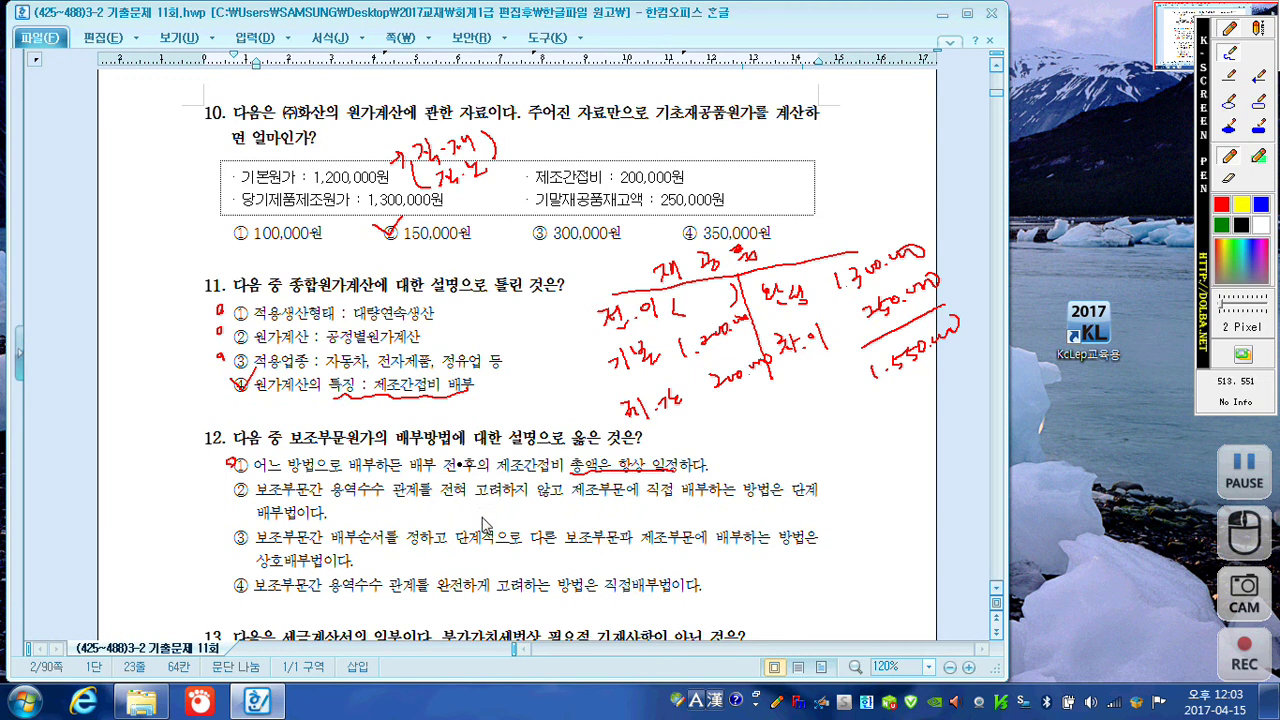
{"action": "mouse_move", "coordinate": [792, 489]}
{"action": "left_mouse_down"}
{"action": "mouse_move", "coordinate": [820, 478]}
{"action": "mouse_move", "coordinate": [818, 498]}
{"action": "left_mouse_up"}
{"action": "mouse_move", "coordinate": [260, 550]}
{"action": "left_mouse_down"}
{"action": "mouse_move", "coordinate": [282, 566]}
{"action": "mouse_move", "coordinate": [261, 567]}
{"action": "left_mouse_up"}
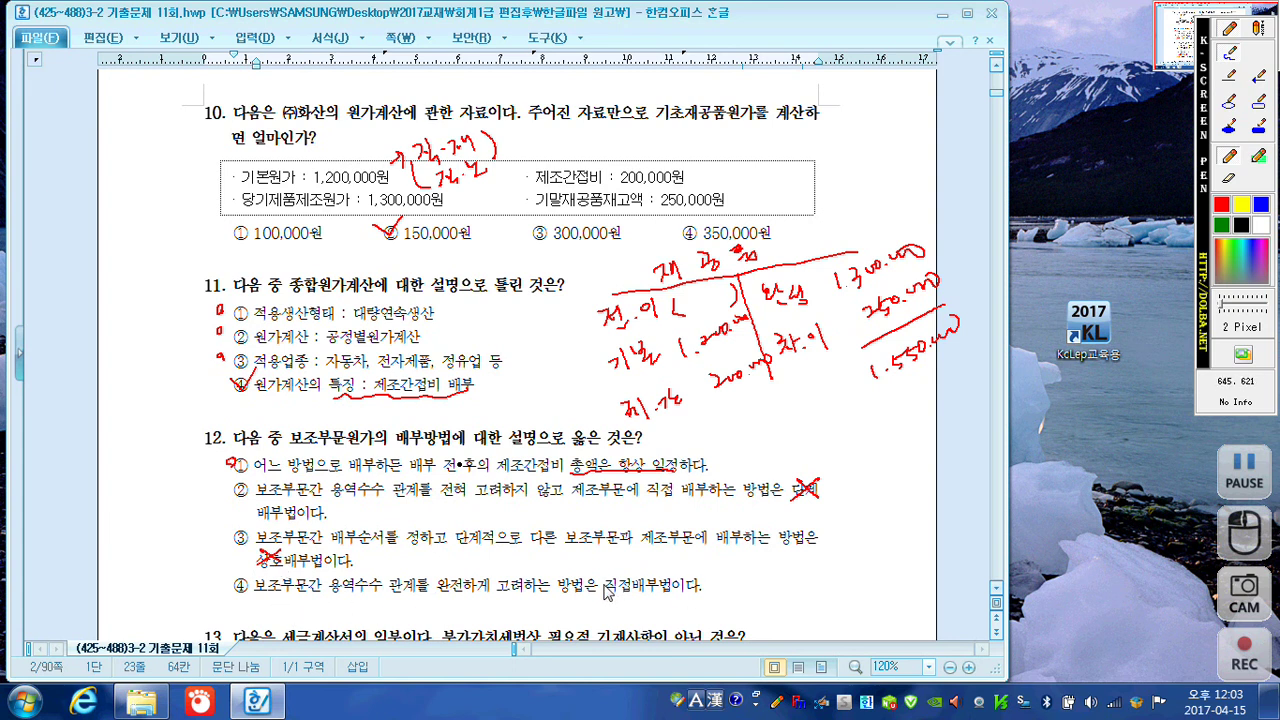
{"action": "mouse_move", "coordinate": [608, 578]}
{"action": "left_mouse_down"}
{"action": "mouse_move", "coordinate": [631, 592]}
{"action": "mouse_move", "coordinate": [608, 592]}
{"action": "left_mouse_up"}
{"action": "left_click_drag", "start_coordinate": [229, 455], "coordinate": [272, 440]}
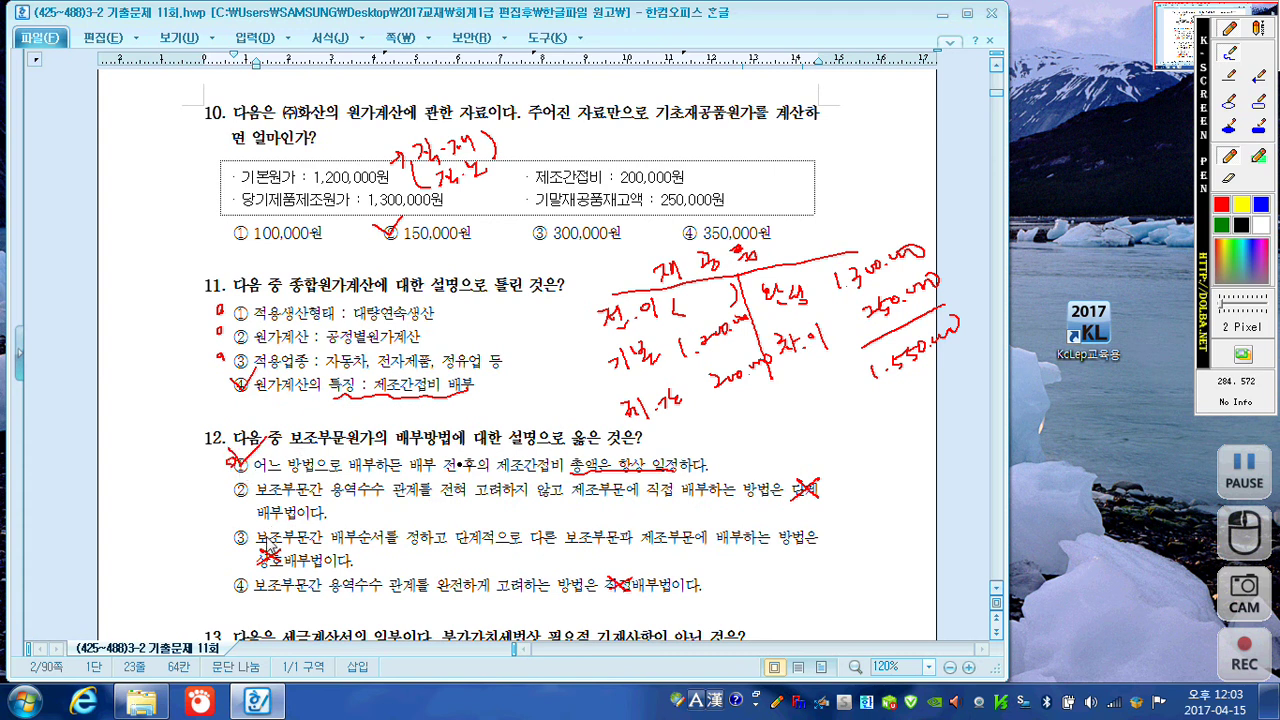
{"action": "key", "text": "Escape"}
In question 13, circle 공급자, its registration number and name fields, the recipient's 사업자등록번호, 작성일자 ③ and the 공급가액/세액 cells, and leave pen mode
{"action": "scroll", "coordinate": [290, 500], "scroll_direction": "down", "scroll_amount": 6}
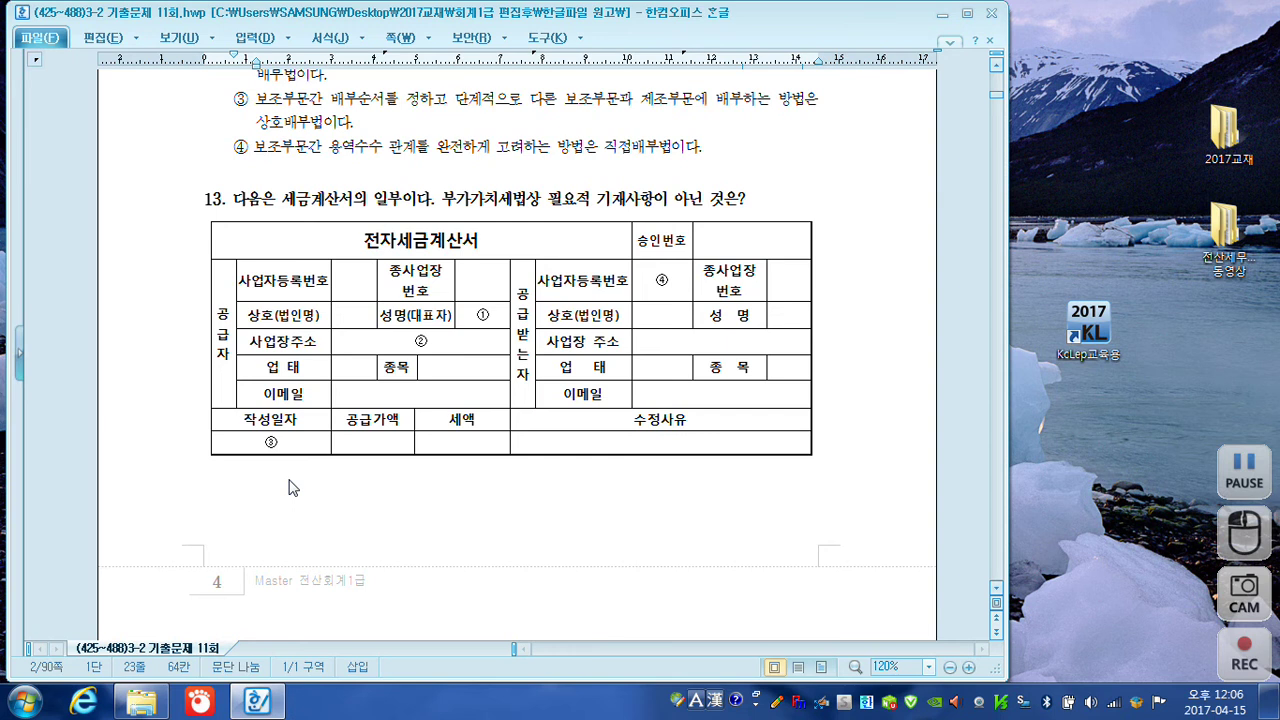
{"action": "key", "text": "F12"}
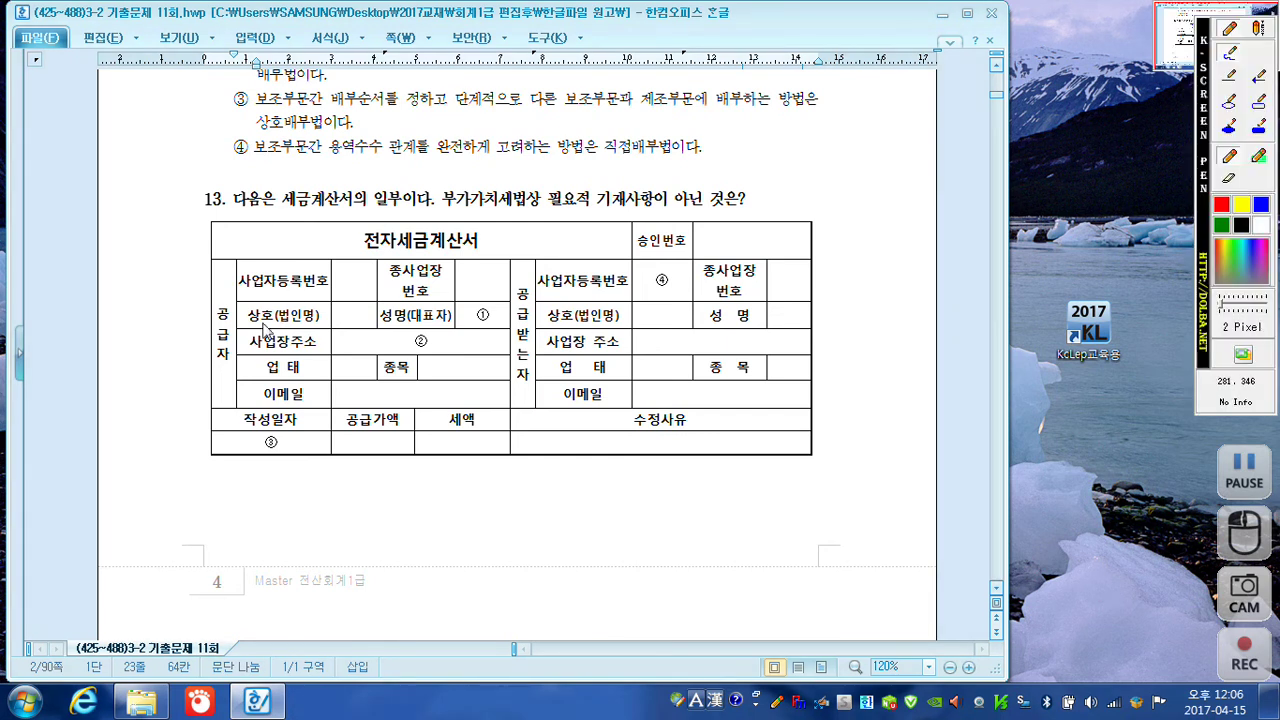
{"action": "mouse_move", "coordinate": [228, 360]}
{"action": "left_mouse_down"}
{"action": "mouse_move", "coordinate": [203, 312]}
{"action": "mouse_move", "coordinate": [232, 360]}
{"action": "left_mouse_up"}
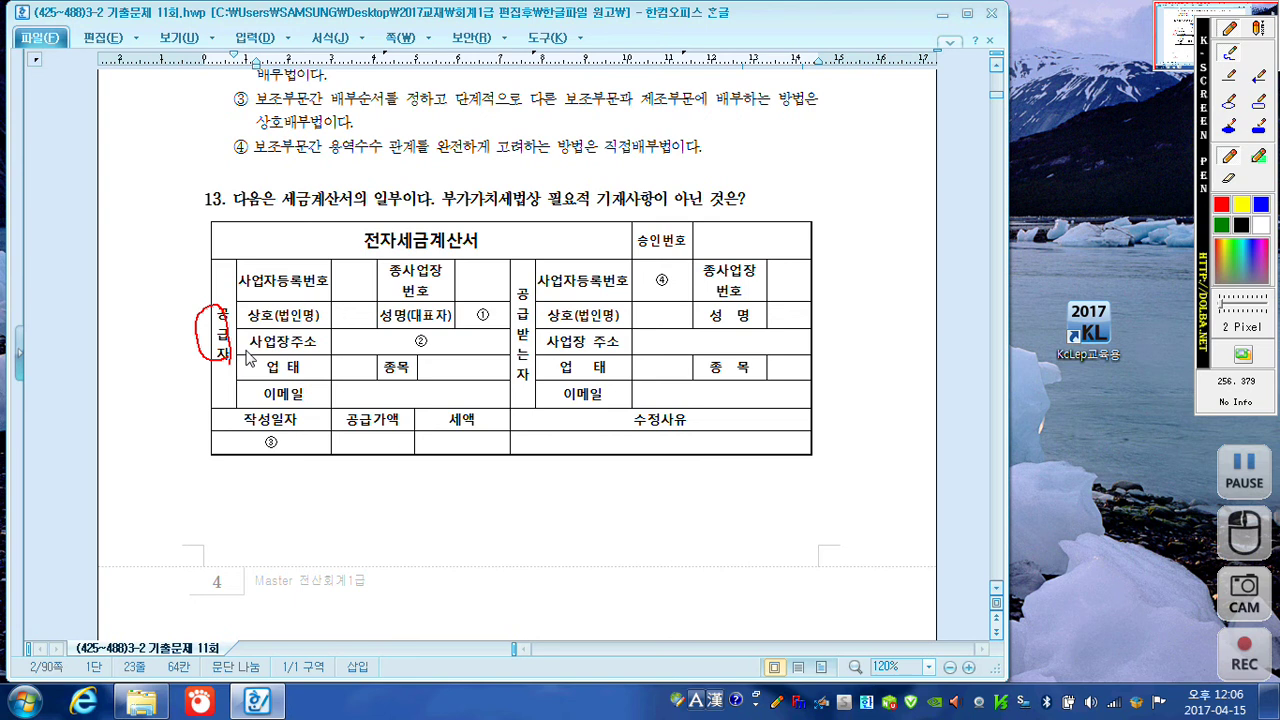
{"action": "mouse_move", "coordinate": [240, 268]}
{"action": "left_mouse_down"}
{"action": "mouse_move", "coordinate": [246, 326]}
{"action": "mouse_move", "coordinate": [417, 320]}
{"action": "mouse_move", "coordinate": [482, 332]}
{"action": "mouse_move", "coordinate": [508, 310]}
{"action": "mouse_move", "coordinate": [378, 300]}
{"action": "mouse_move", "coordinate": [240, 266]}
{"action": "left_mouse_up"}
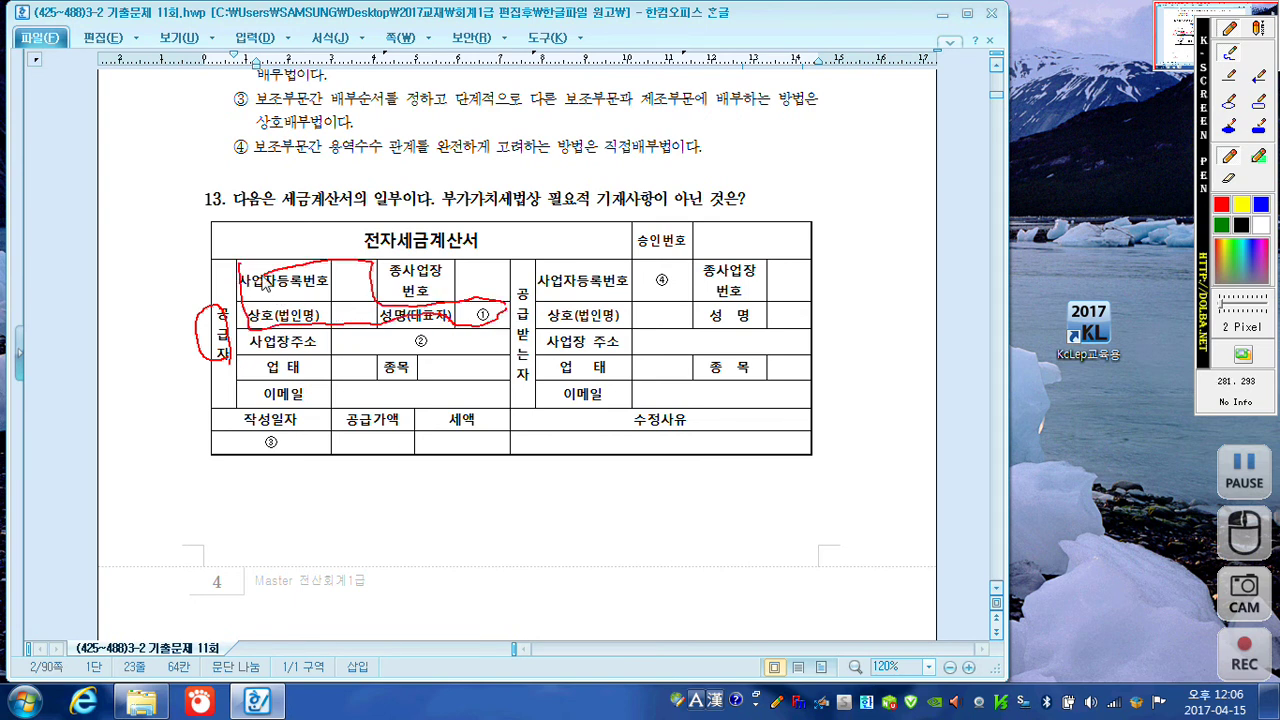
{"action": "mouse_move", "coordinate": [686, 300]}
{"action": "left_mouse_down"}
{"action": "mouse_move", "coordinate": [576, 306]}
{"action": "mouse_move", "coordinate": [556, 270]}
{"action": "mouse_move", "coordinate": [676, 266]}
{"action": "mouse_move", "coordinate": [662, 292]}
{"action": "left_mouse_up"}
{"action": "mouse_move", "coordinate": [290, 460]}
{"action": "left_mouse_down"}
{"action": "mouse_move", "coordinate": [258, 448]}
{"action": "mouse_move", "coordinate": [278, 480]}
{"action": "left_mouse_up"}
{"action": "mouse_move", "coordinate": [447, 462]}
{"action": "left_mouse_down"}
{"action": "mouse_move", "coordinate": [368, 434]}
{"action": "mouse_move", "coordinate": [432, 476]}
{"action": "left_mouse_up"}
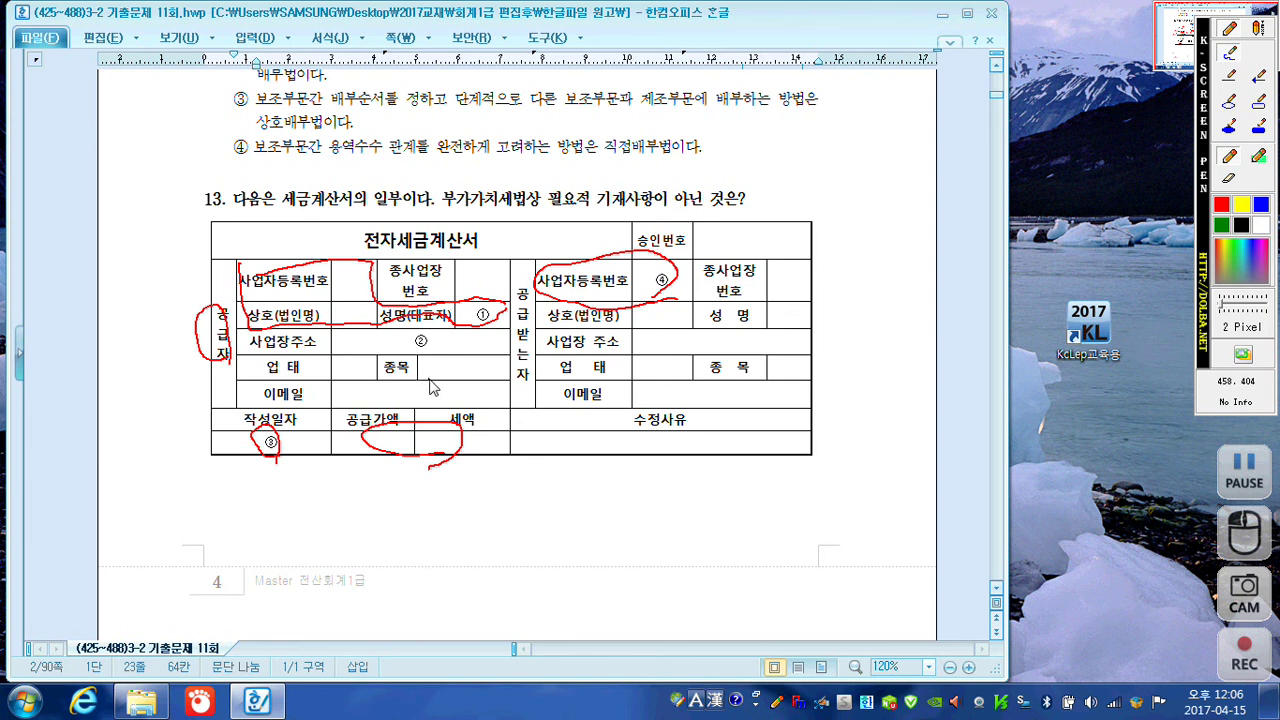
{"action": "key", "text": "Escape"}
In question 14, underline 과세표준에서 공제하지 않는 것, circle options ①, ② and ③, and underline and check ④ 매출에누리
{"action": "scroll", "coordinate": [440, 370], "scroll_direction": "down", "scroll_amount": 5}
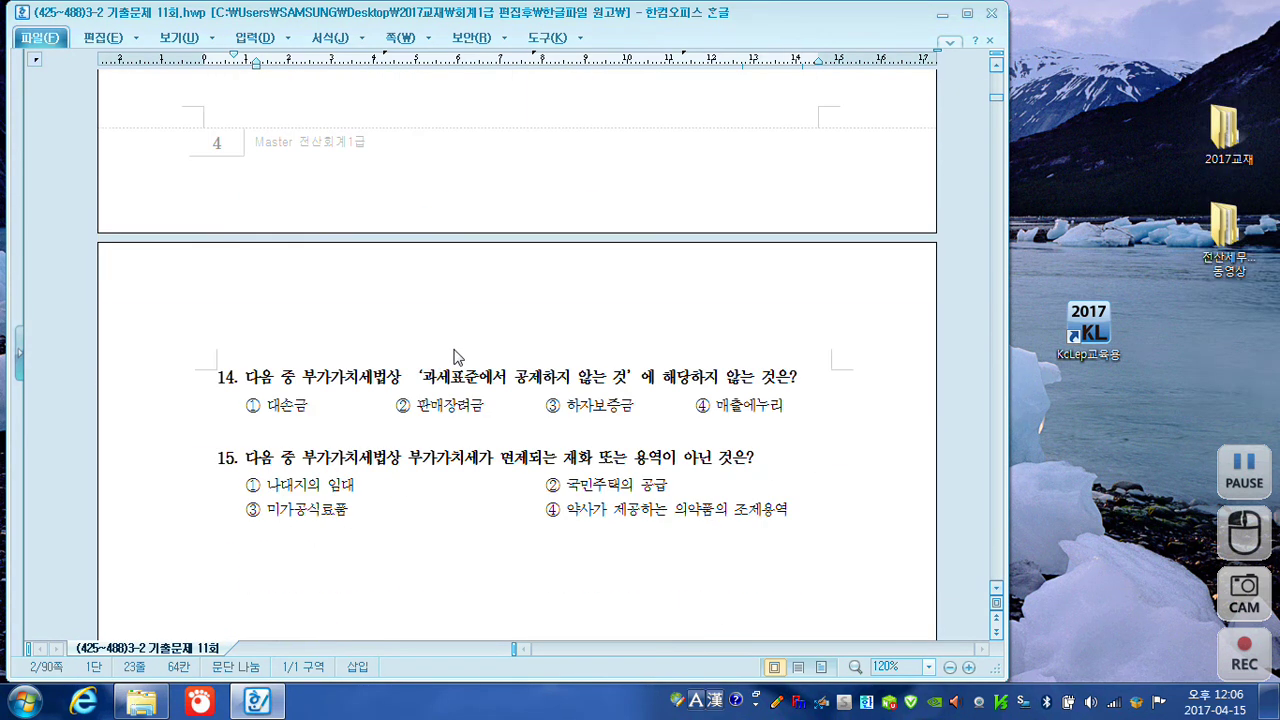
{"action": "scroll", "coordinate": [455, 352], "scroll_direction": "up", "scroll_amount": 5}
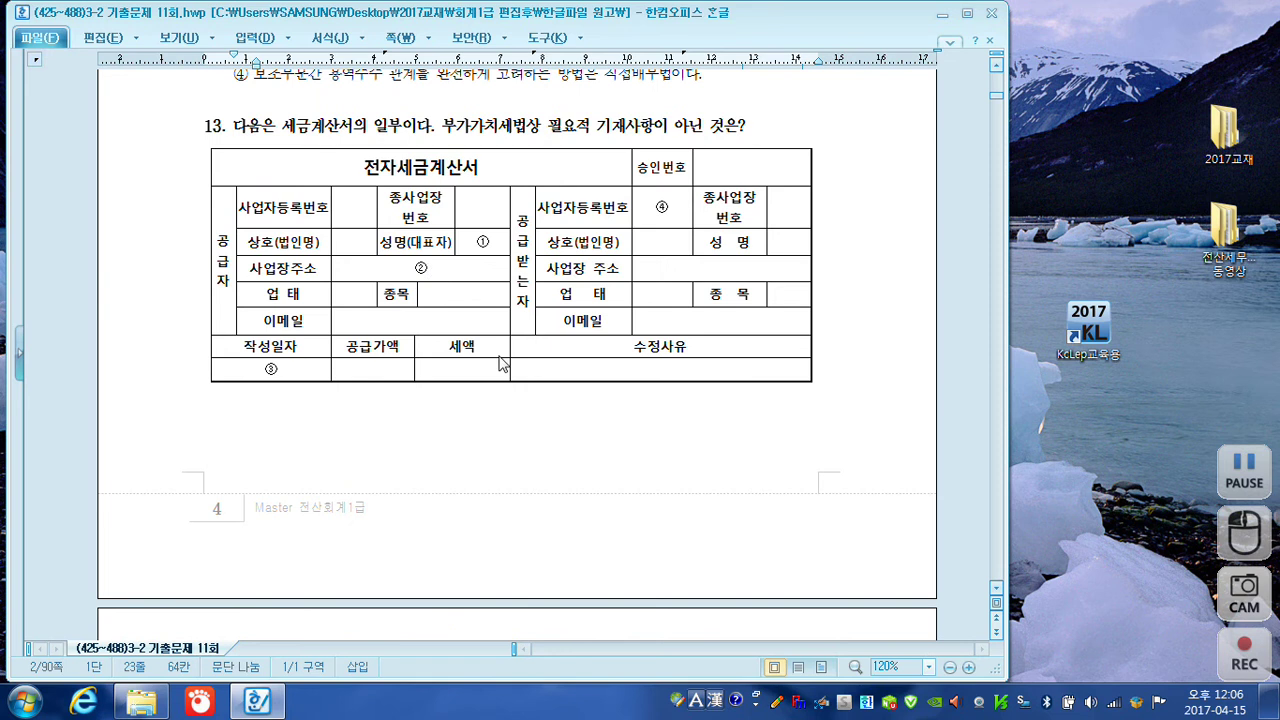
{"action": "scroll", "coordinate": [324, 219], "scroll_direction": "down", "scroll_amount": 3}
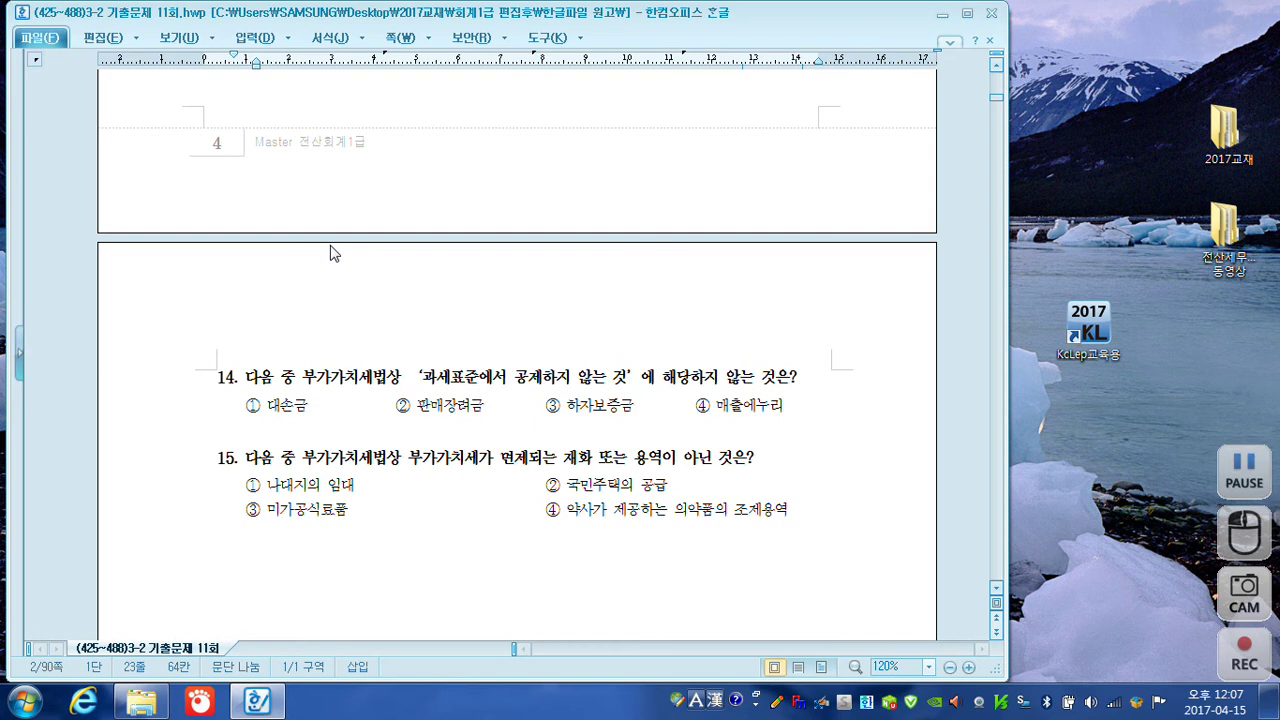
{"action": "key", "text": "F12"}
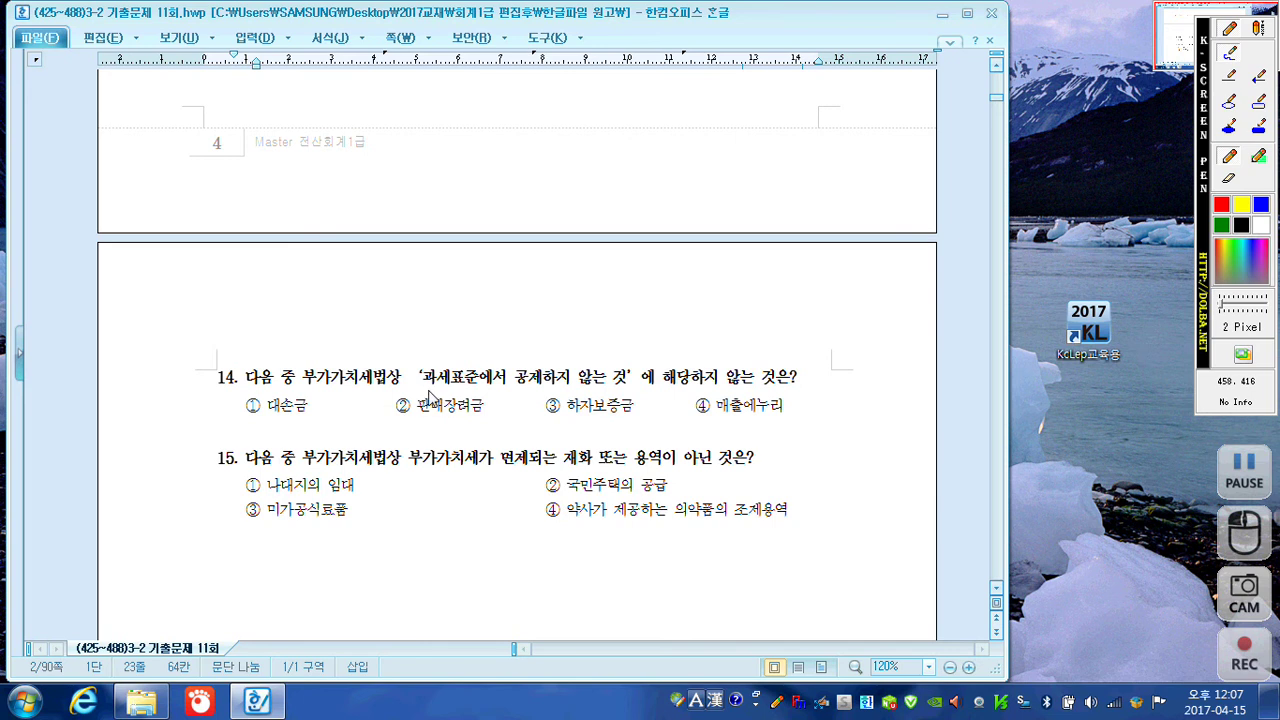
{"action": "left_click_drag", "start_coordinate": [427, 395], "coordinate": [620, 382]}
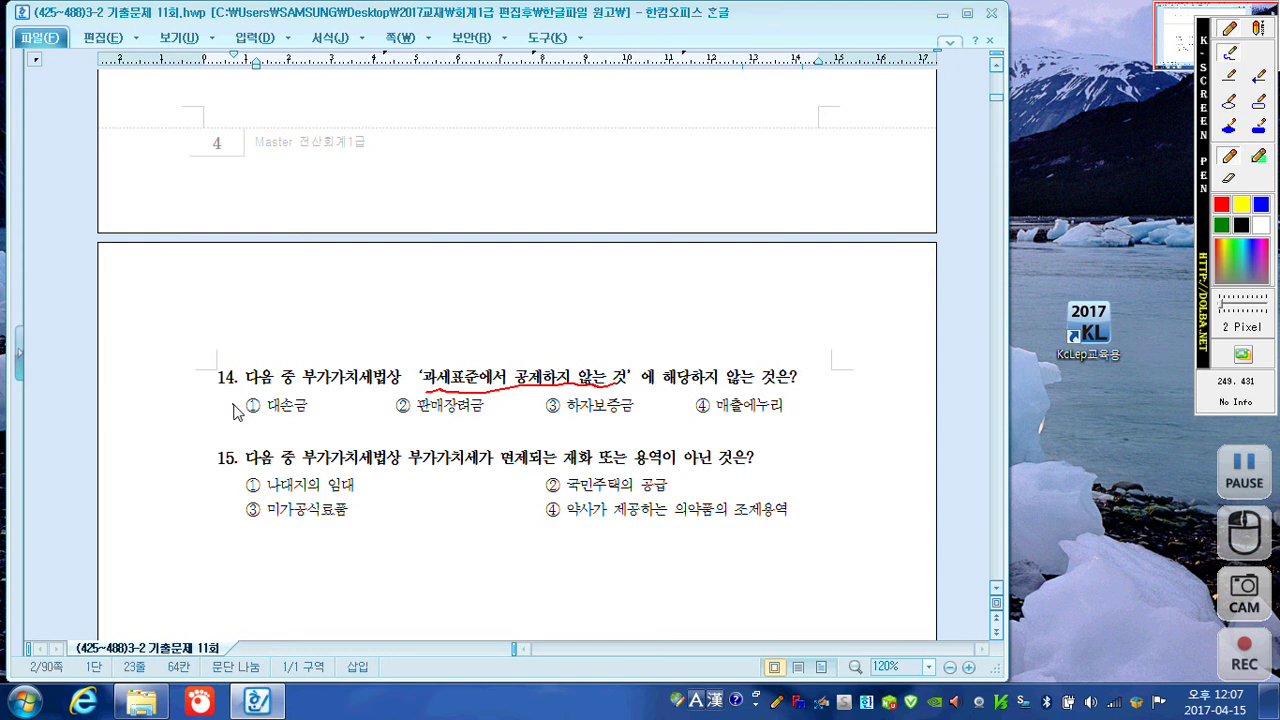
{"action": "left_click_drag", "start_coordinate": [240, 410], "coordinate": [248, 404]}
{"action": "left_click_drag", "start_coordinate": [385, 400], "coordinate": [382, 413]}
{"action": "left_click_drag", "start_coordinate": [539, 402], "coordinate": [536, 413]}
{"action": "left_click_drag", "start_coordinate": [699, 424], "coordinate": [796, 409]}
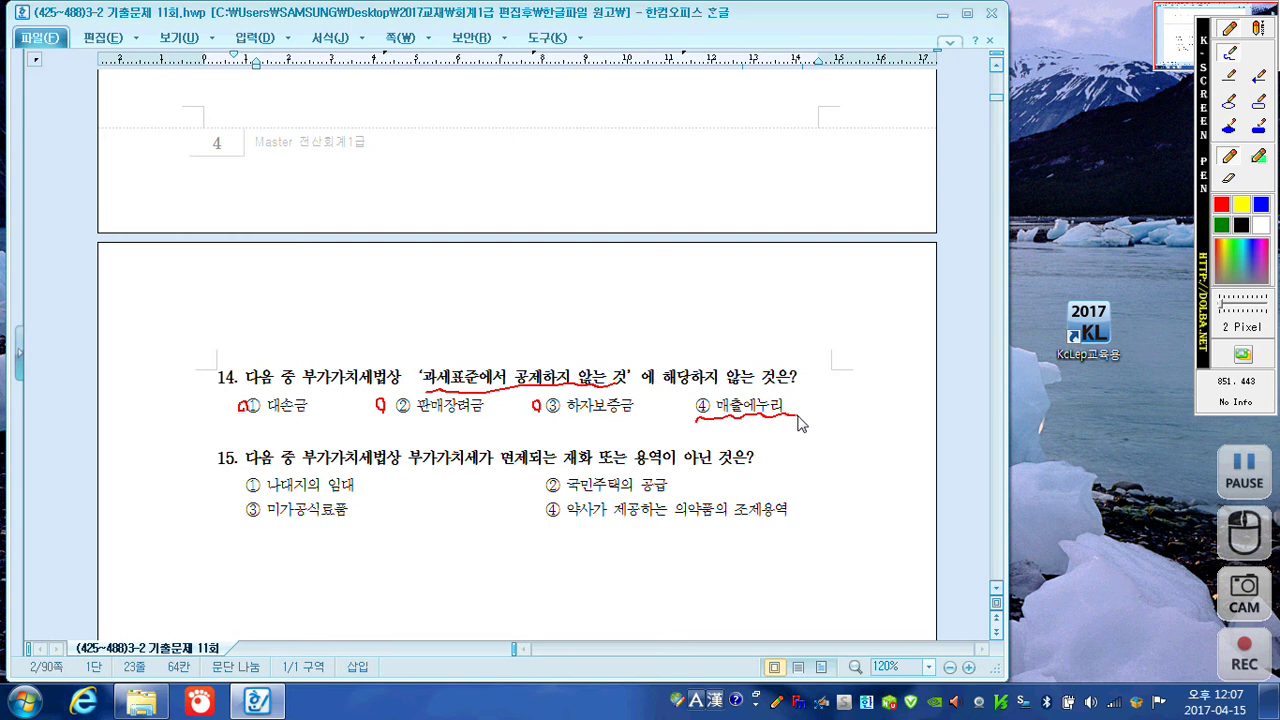
{"action": "mouse_move", "coordinate": [697, 400]}
{"action": "left_mouse_down"}
{"action": "mouse_move", "coordinate": [705, 415]}
{"action": "mouse_move", "coordinate": [726, 382]}
{"action": "left_mouse_up"}
In question 15, underline 나대지, check option ①, draw circles beside all four options, and leave pen mode
{"action": "left_click_drag", "start_coordinate": [271, 493], "coordinate": [368, 483]}
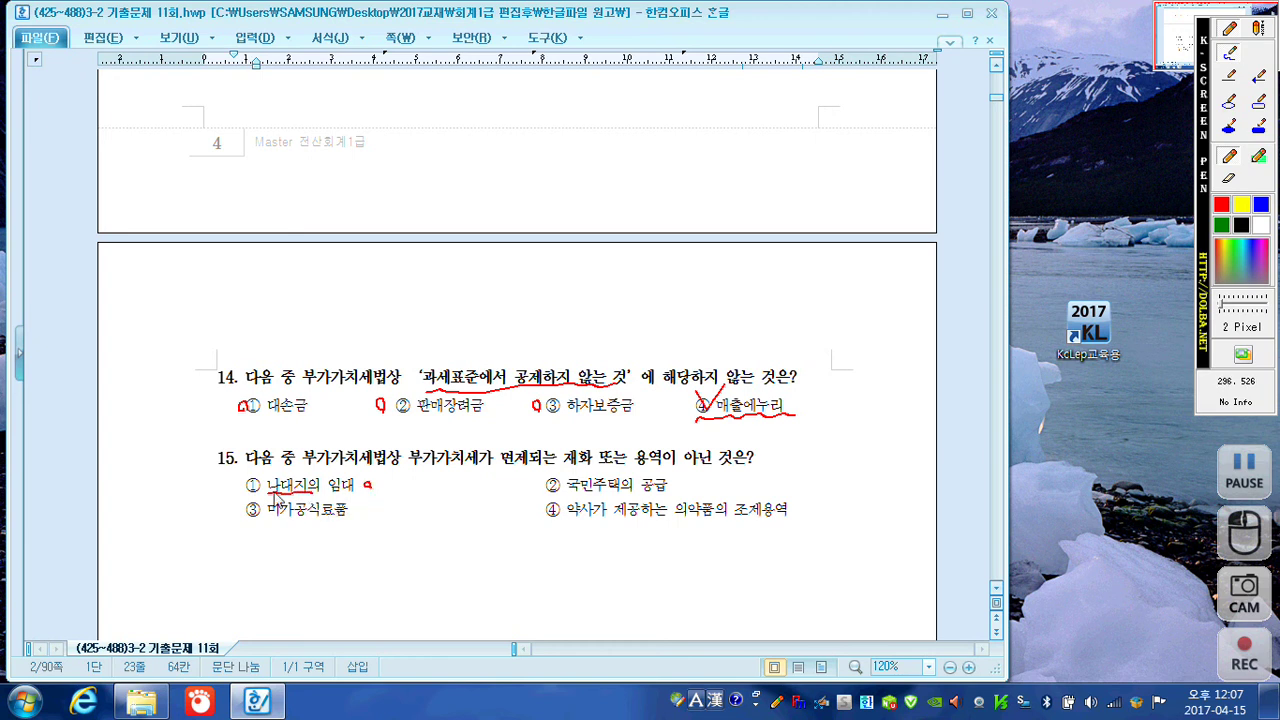
{"action": "left_click_drag", "start_coordinate": [247, 480], "coordinate": [262, 474]}
{"action": "left_click_drag", "start_coordinate": [678, 483], "coordinate": [686, 480]}
{"action": "left_click_drag", "start_coordinate": [362, 513], "coordinate": [367, 508]}
{"action": "left_click_drag", "start_coordinate": [800, 506], "coordinate": [806, 512]}
{"action": "key", "text": "Escape"}
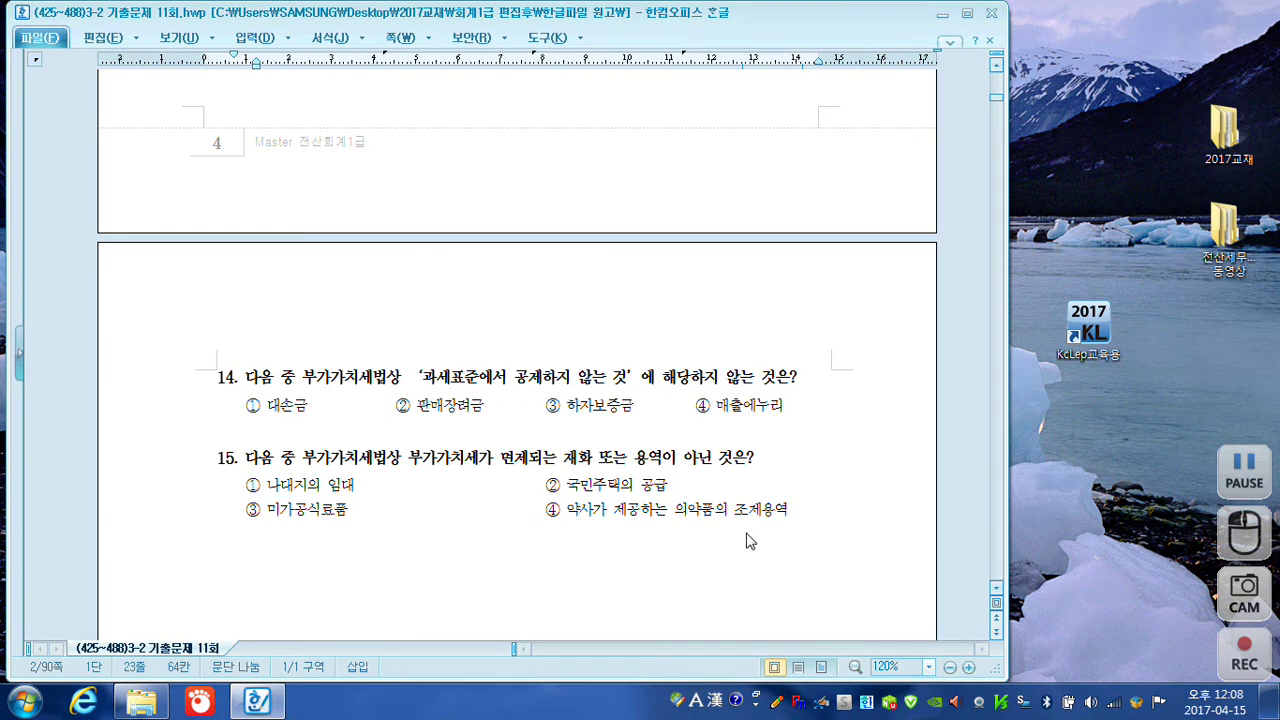
Go to 문제1 of the 실기시험 section in the exam document and start the KcLep program
{"action": "scroll", "coordinate": [733, 532], "scroll_direction": "down", "scroll_amount": 7}
{"action": "scroll", "coordinate": [741, 514], "scroll_direction": "down", "scroll_amount": 6}
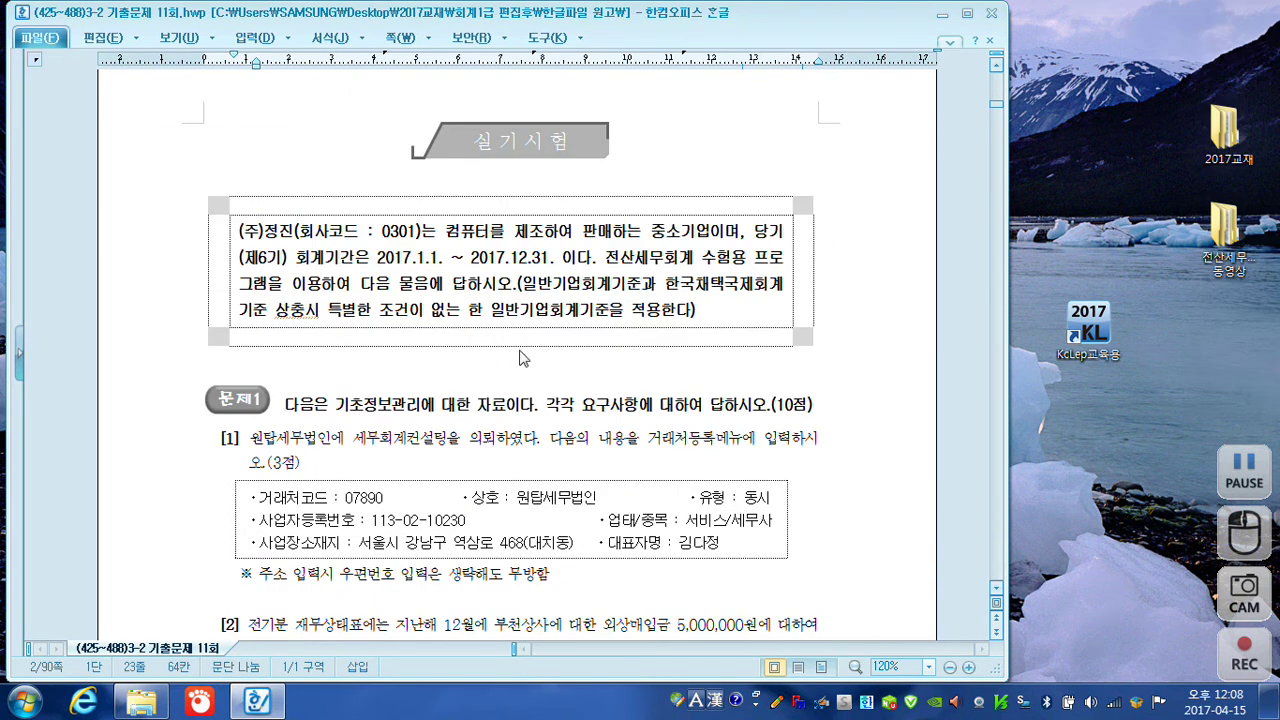
{"action": "left_click", "coordinate": [470, 467]}
{"action": "scroll", "coordinate": [470, 467], "scroll_direction": "down", "scroll_amount": 4}
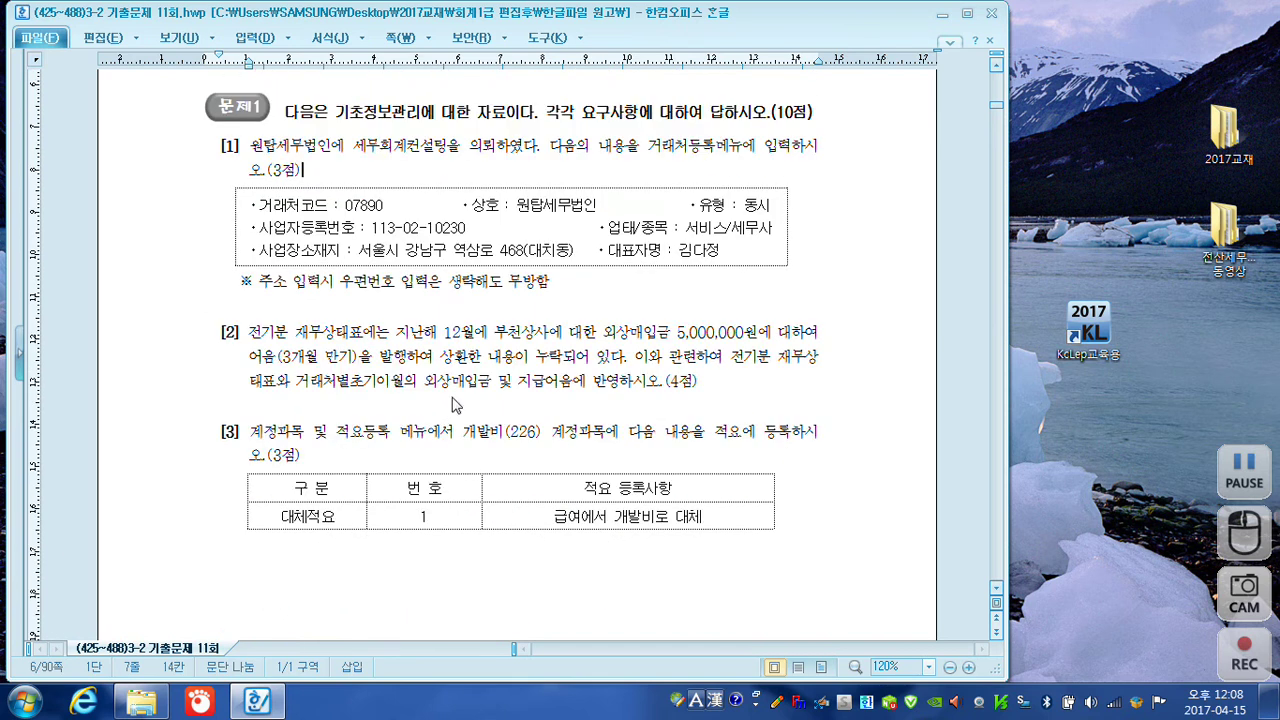
{"action": "left_click", "coordinate": [1099, 337]}
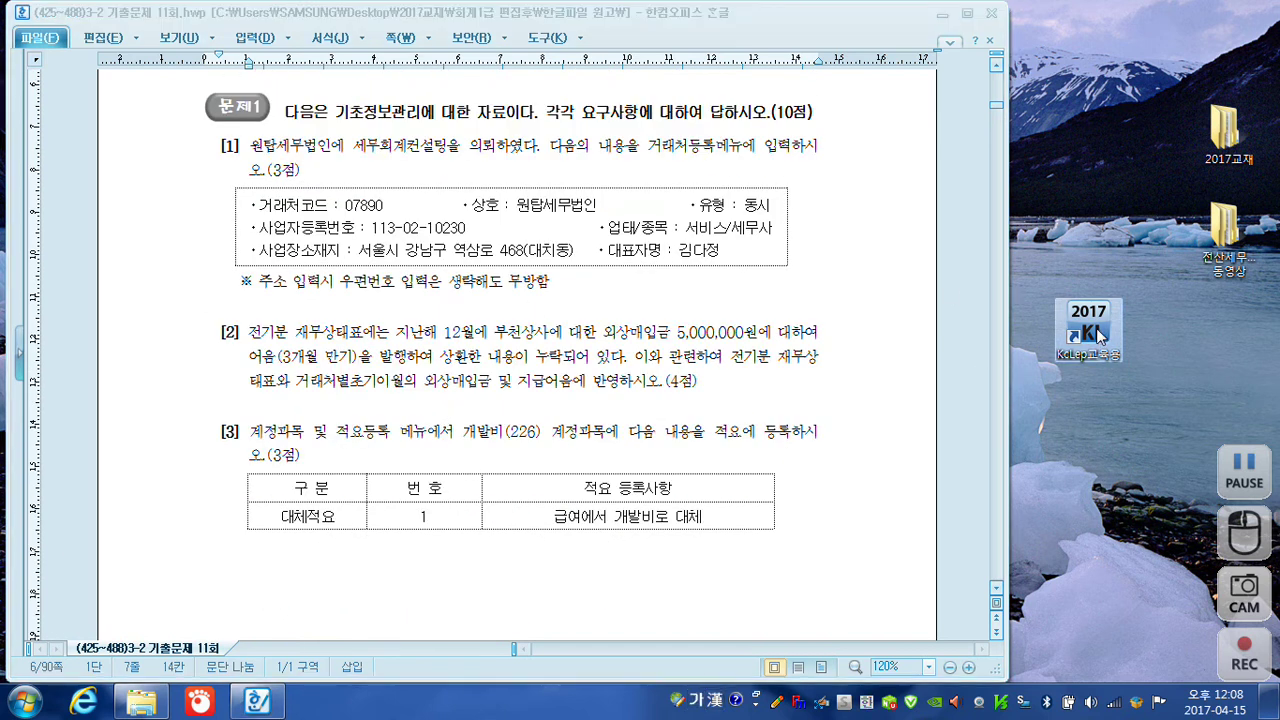
{"action": "double_click", "coordinate": [1099, 337]}
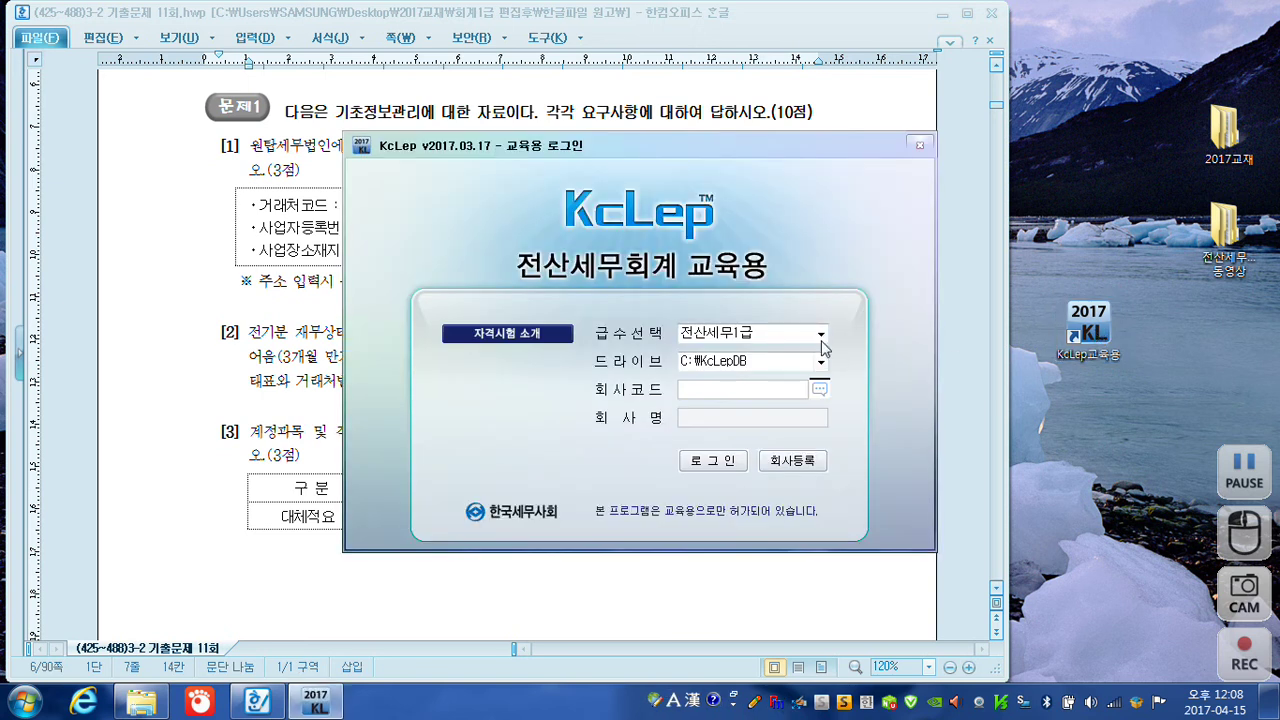
Log in to KcLep with the grade 전산회계1급 and company code 0301
{"action": "left_click", "coordinate": [822, 340]}
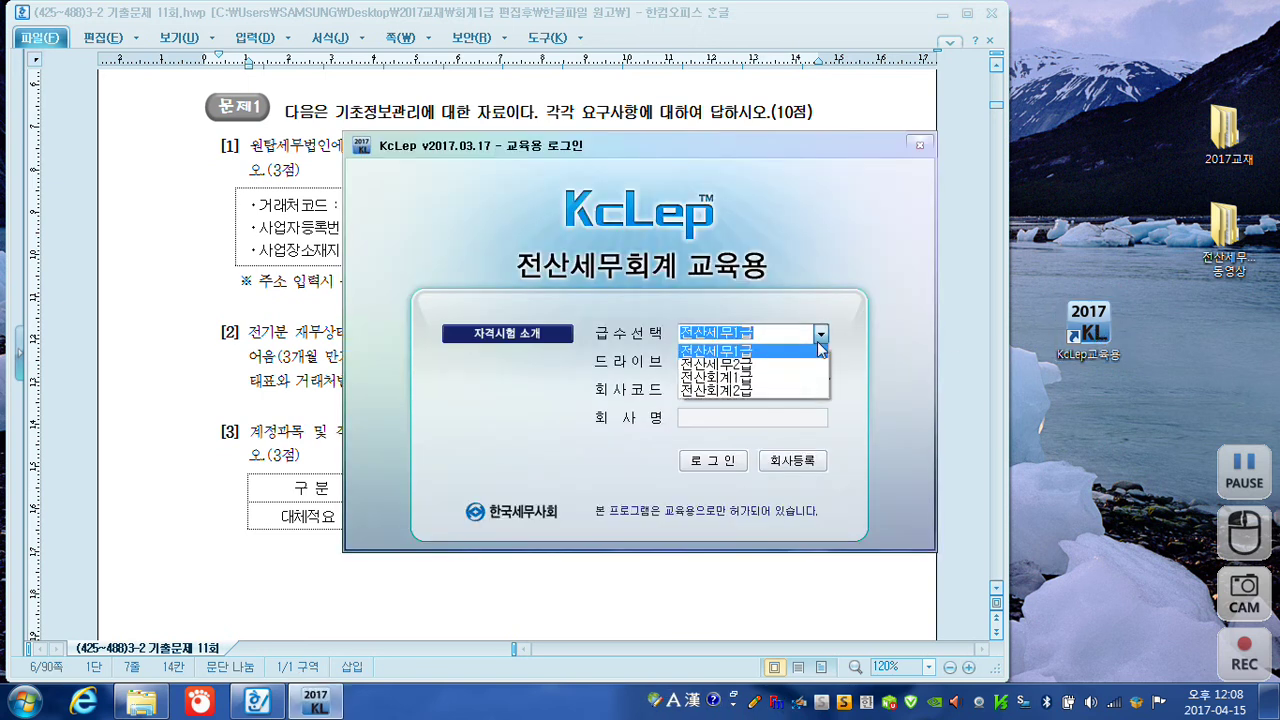
{"action": "left_click", "coordinate": [790, 386]}
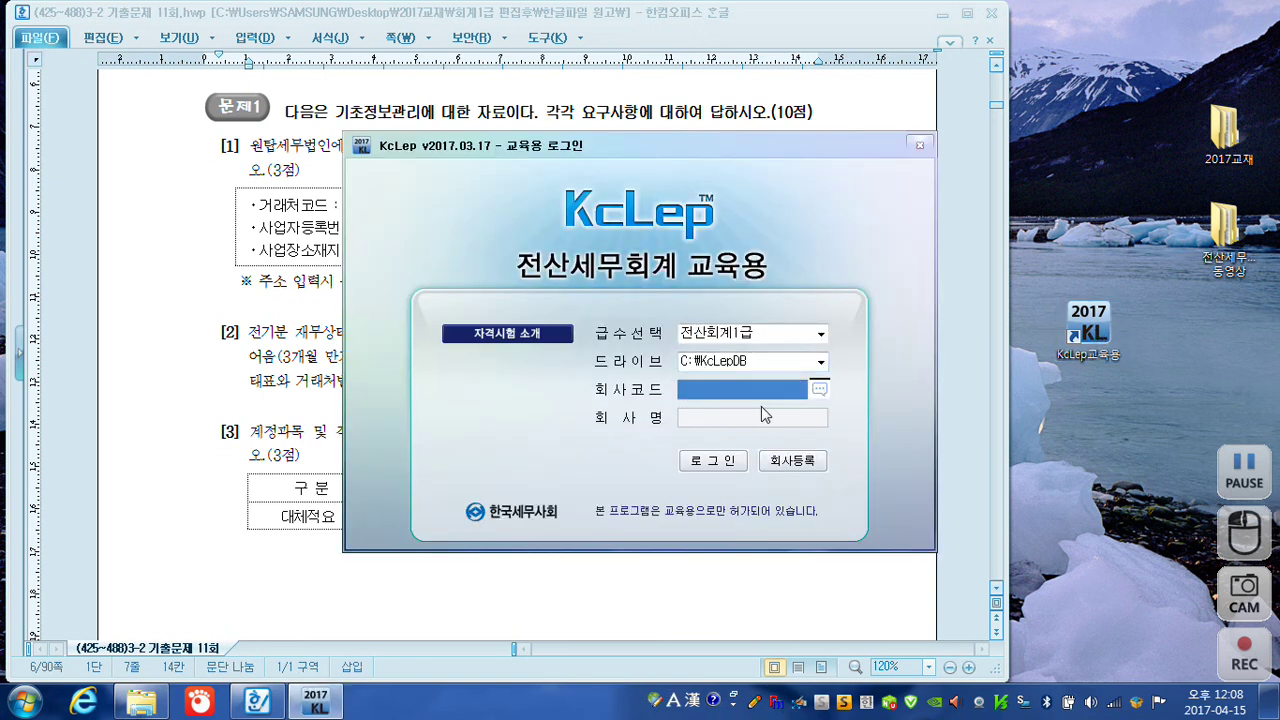
{"action": "left_click_drag", "start_coordinate": [763, 151], "coordinate": [755, 188]}
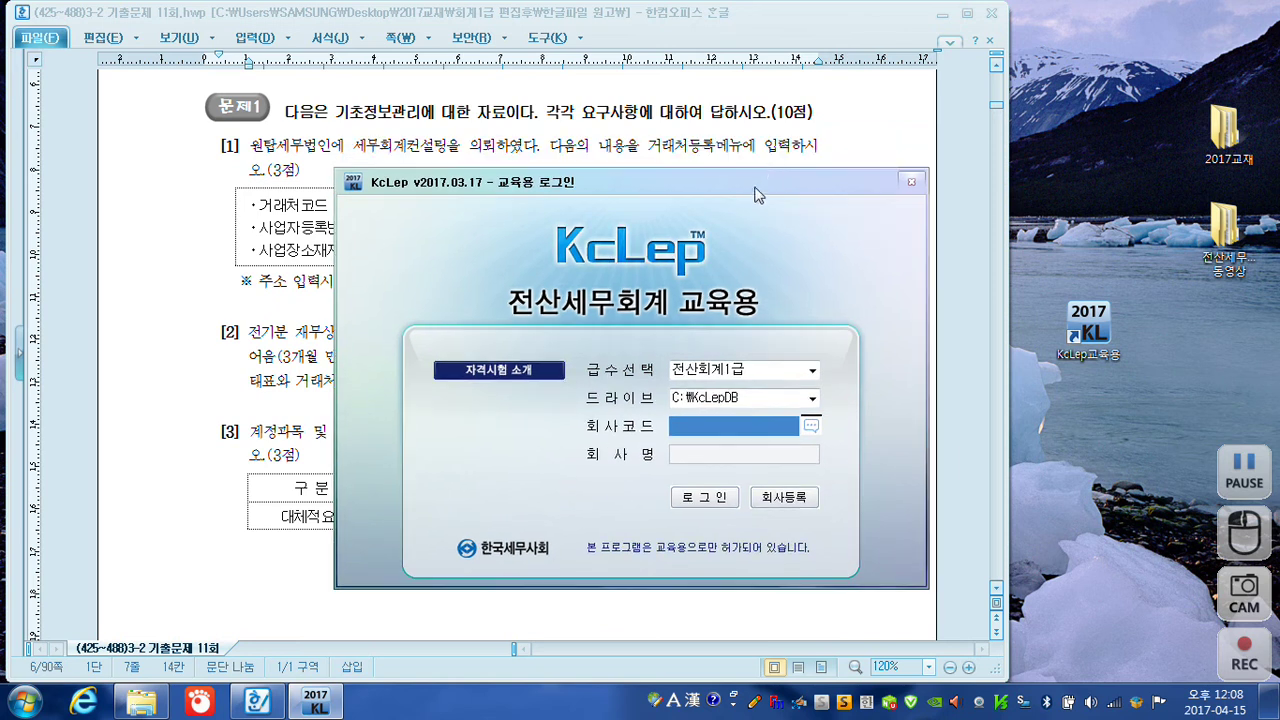
{"action": "type", "text": "200"}
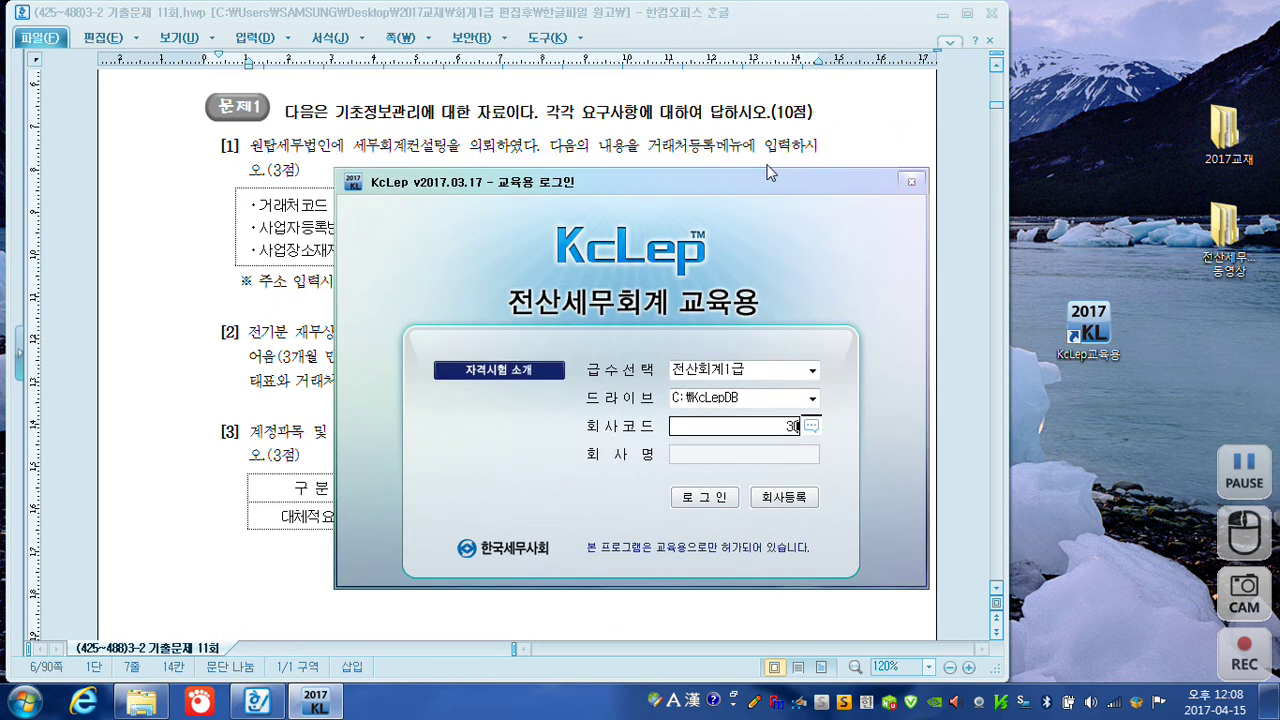
{"action": "key", "text": "Return"}
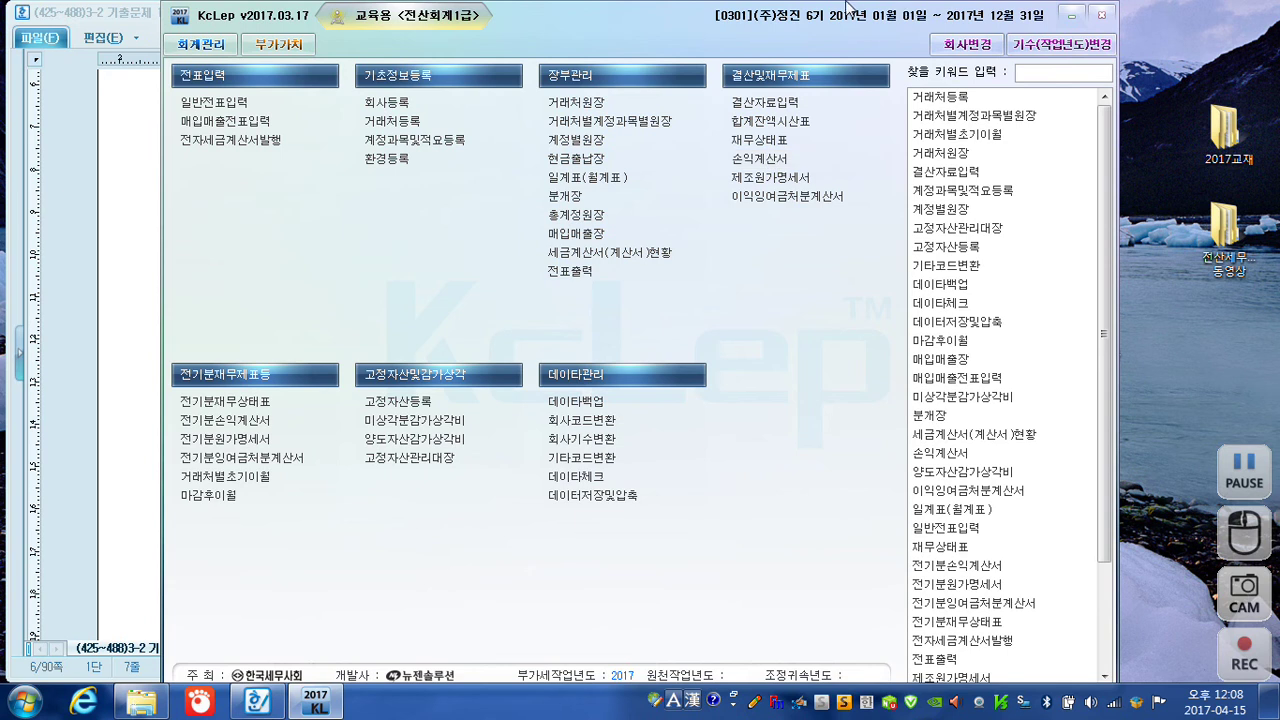
Open 거래처등록 and start a new entry under 일반거래처 with code 07890
{"action": "left_click_drag", "start_coordinate": [605, 19], "coordinate": [564, 17]}
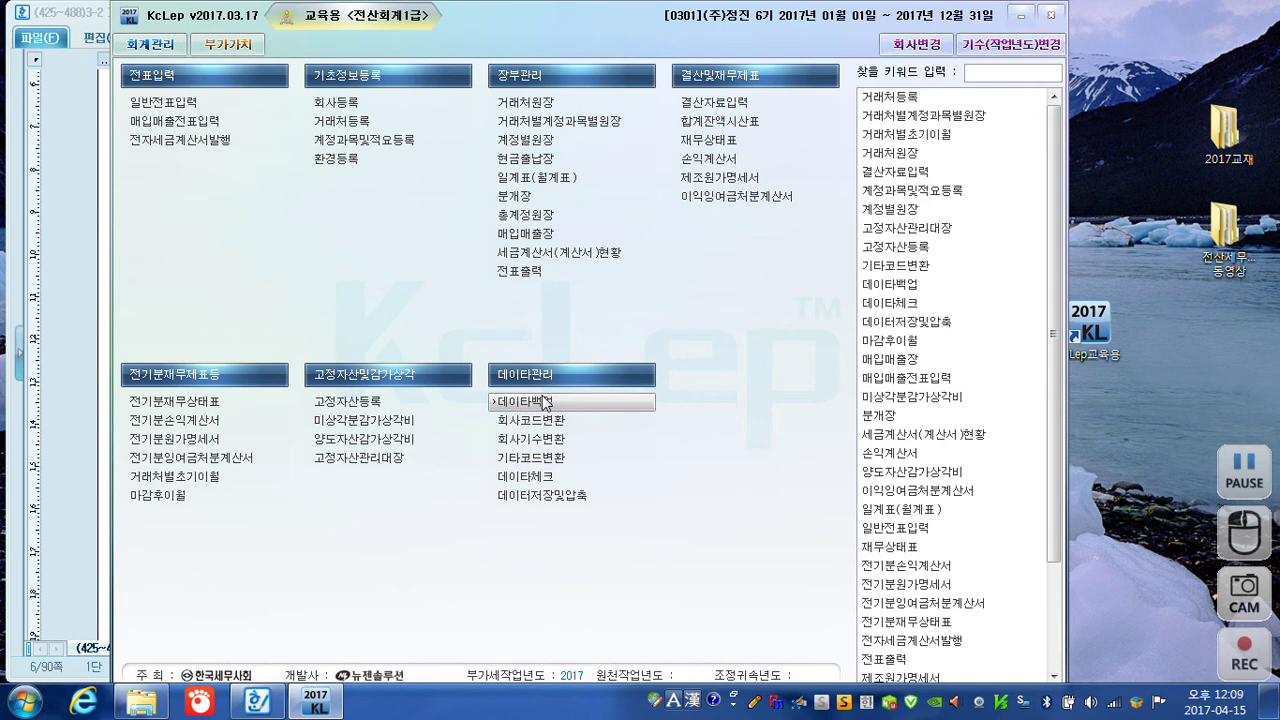
{"action": "left_click", "coordinate": [338, 122]}
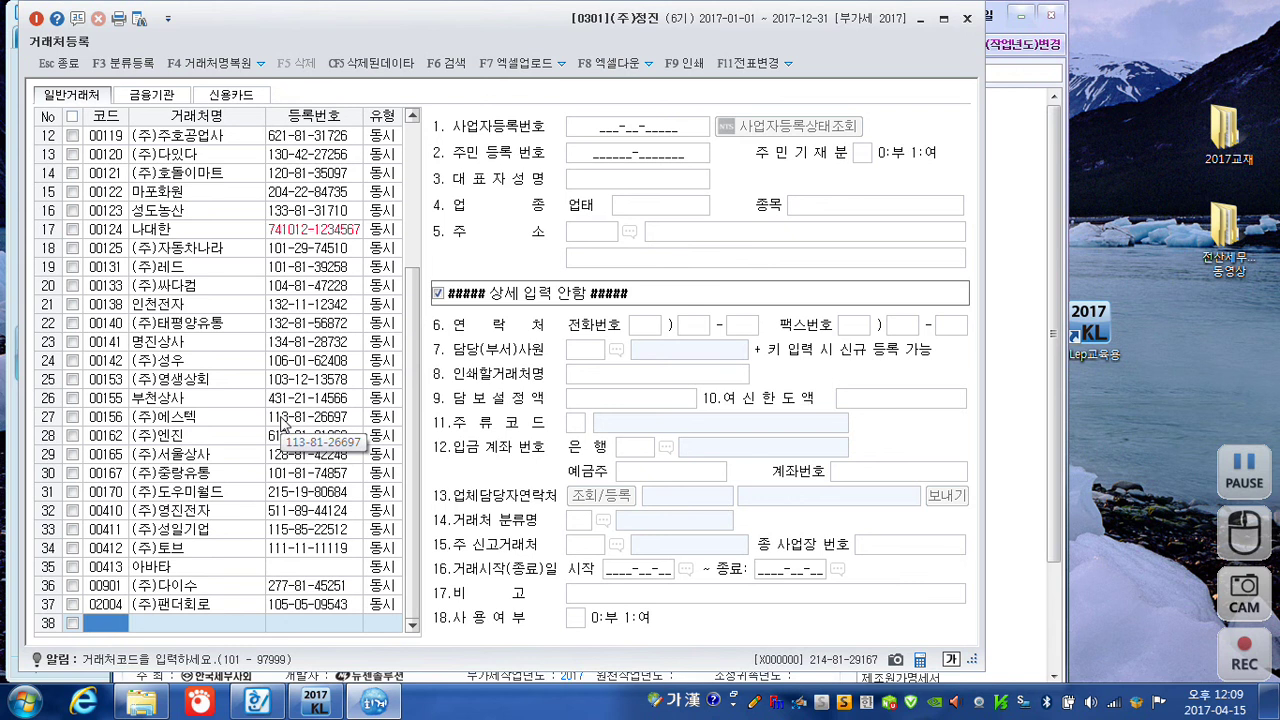
{"action": "type", "text": "7890"}
{"action": "key", "text": "Return"}
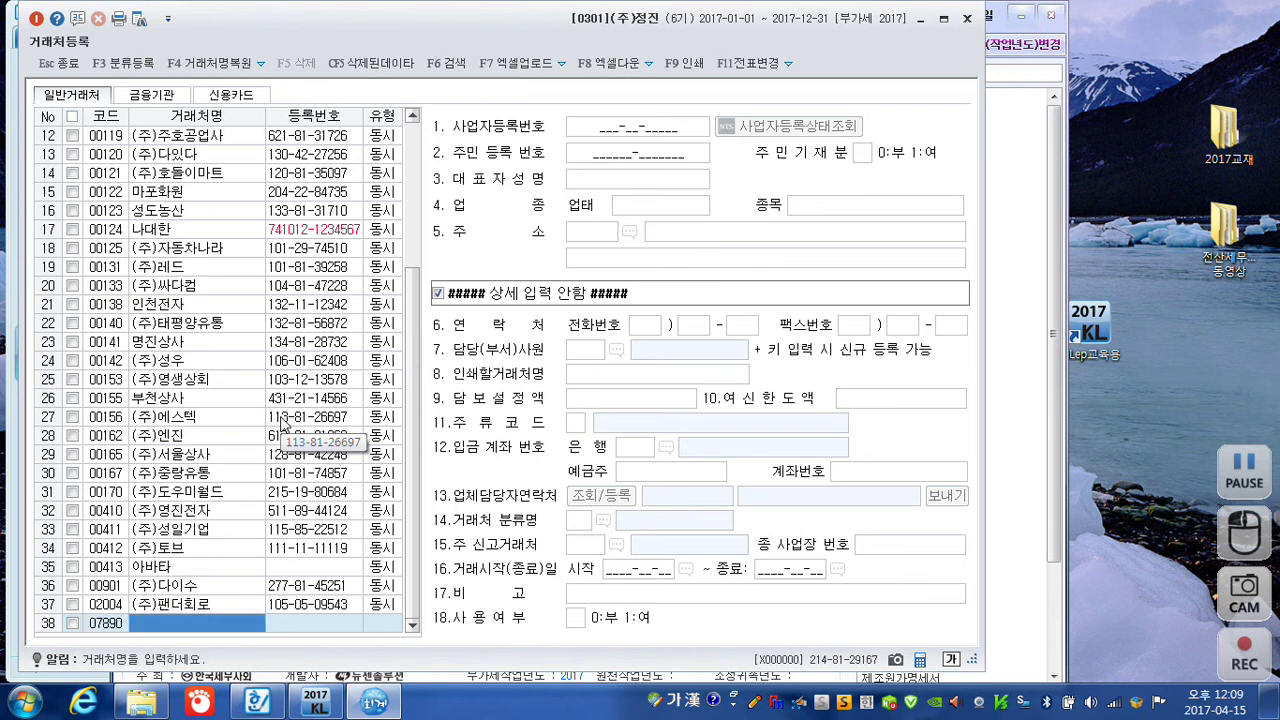
{"action": "type", "text": "1130"}
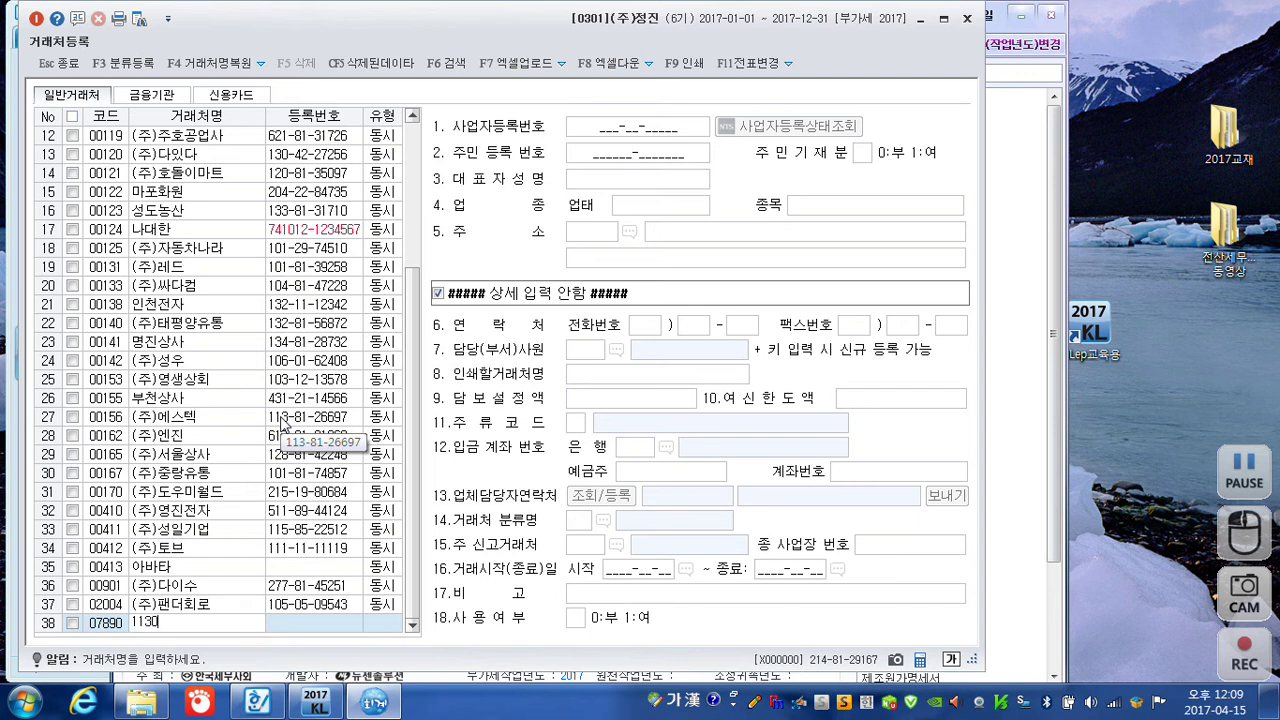
{"action": "type", "text": "210230"}
{"action": "key", "text": "Return"}
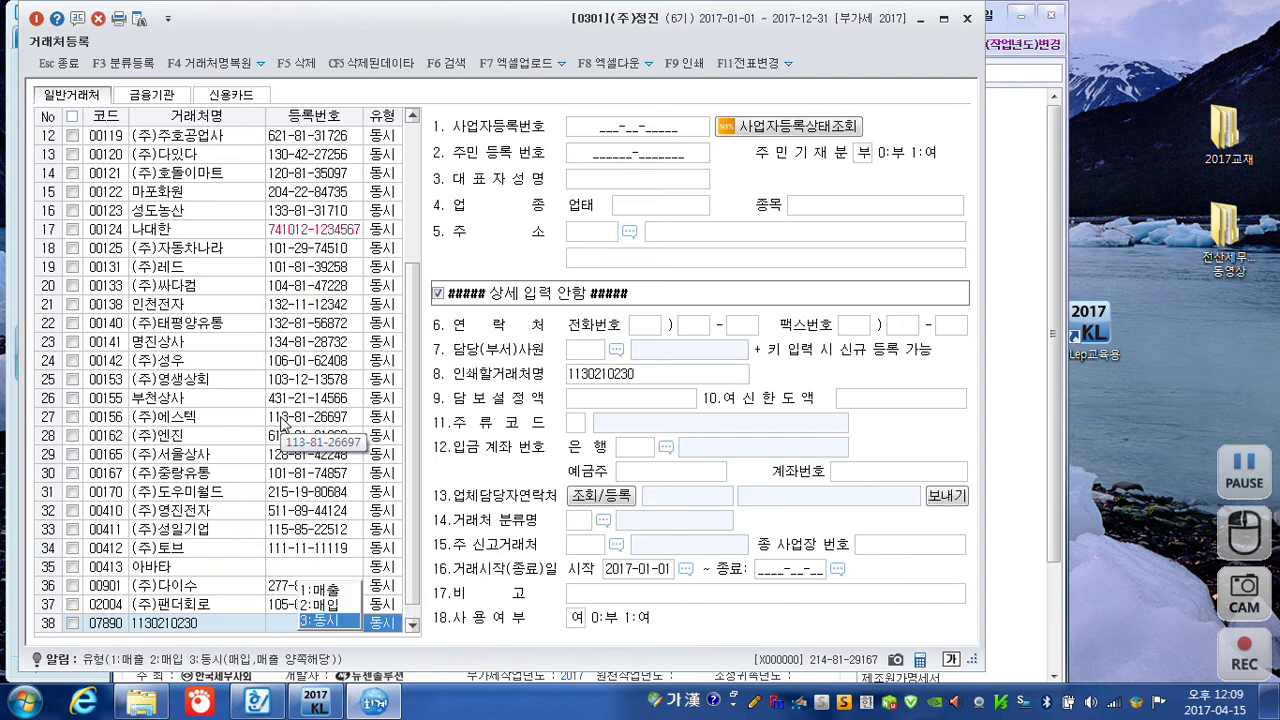
{"action": "key", "text": "Left"}
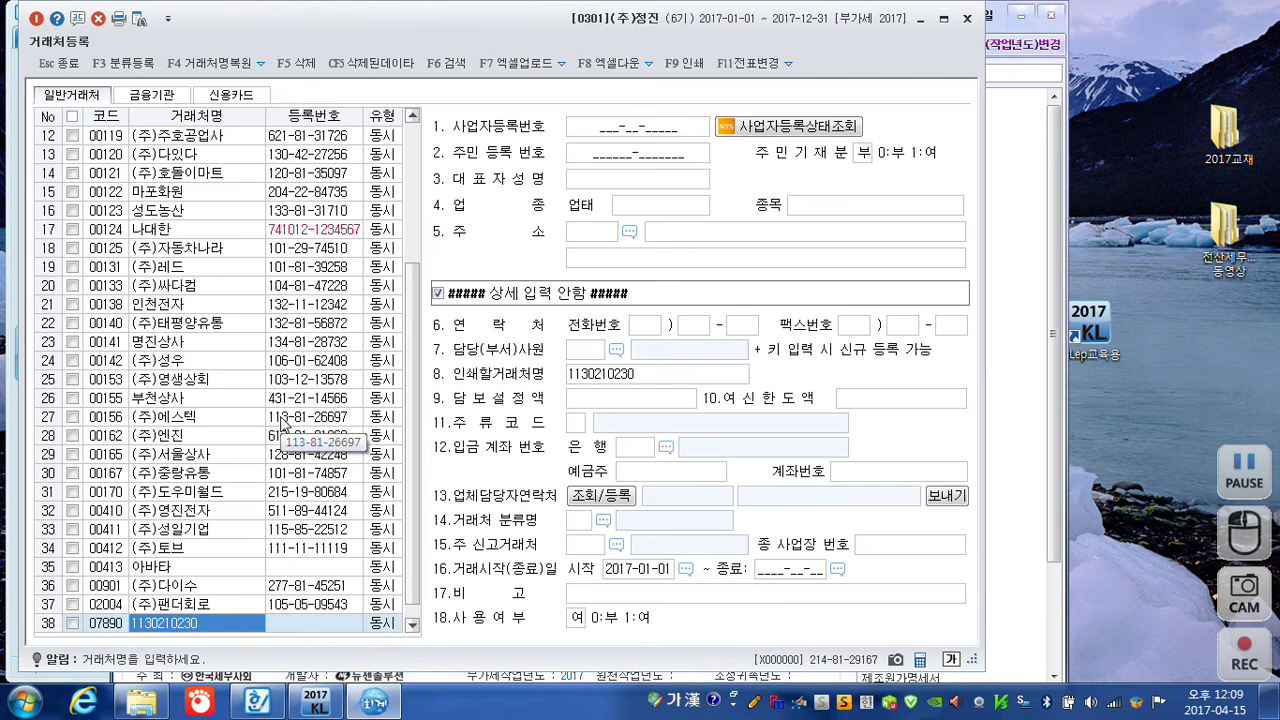
Name the new 거래처 원탑세무법인 and accept 동시 as its type
{"action": "type", "text": "원"}
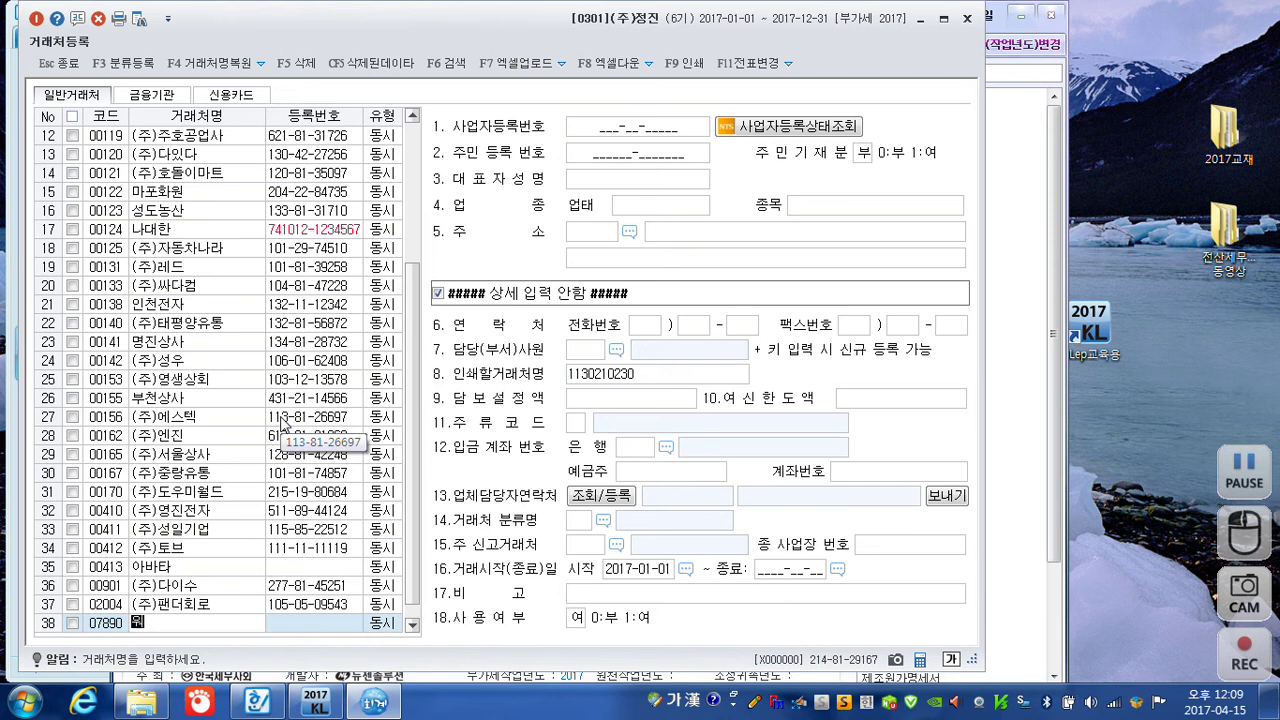
{"action": "type", "text": "텝세무법ㅇ"}
{"action": "type", "text": "인"}
{"action": "key", "text": "Return"}
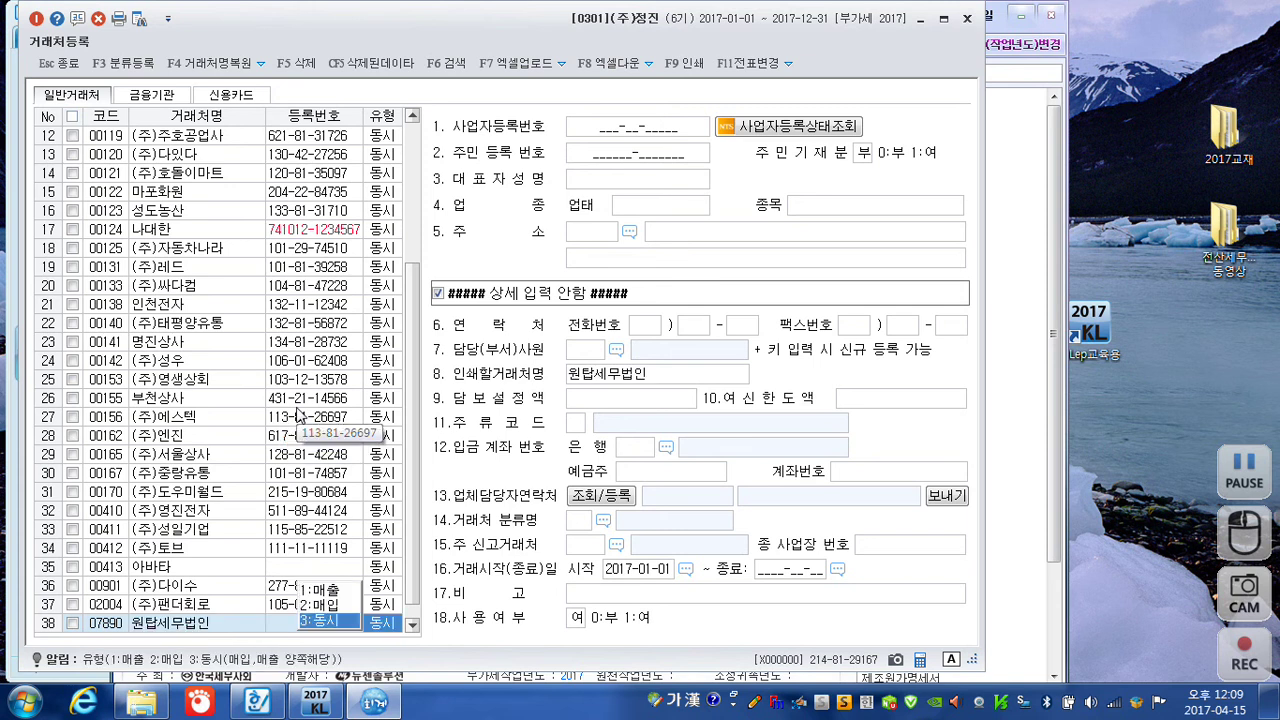
{"action": "key", "text": "Return"}
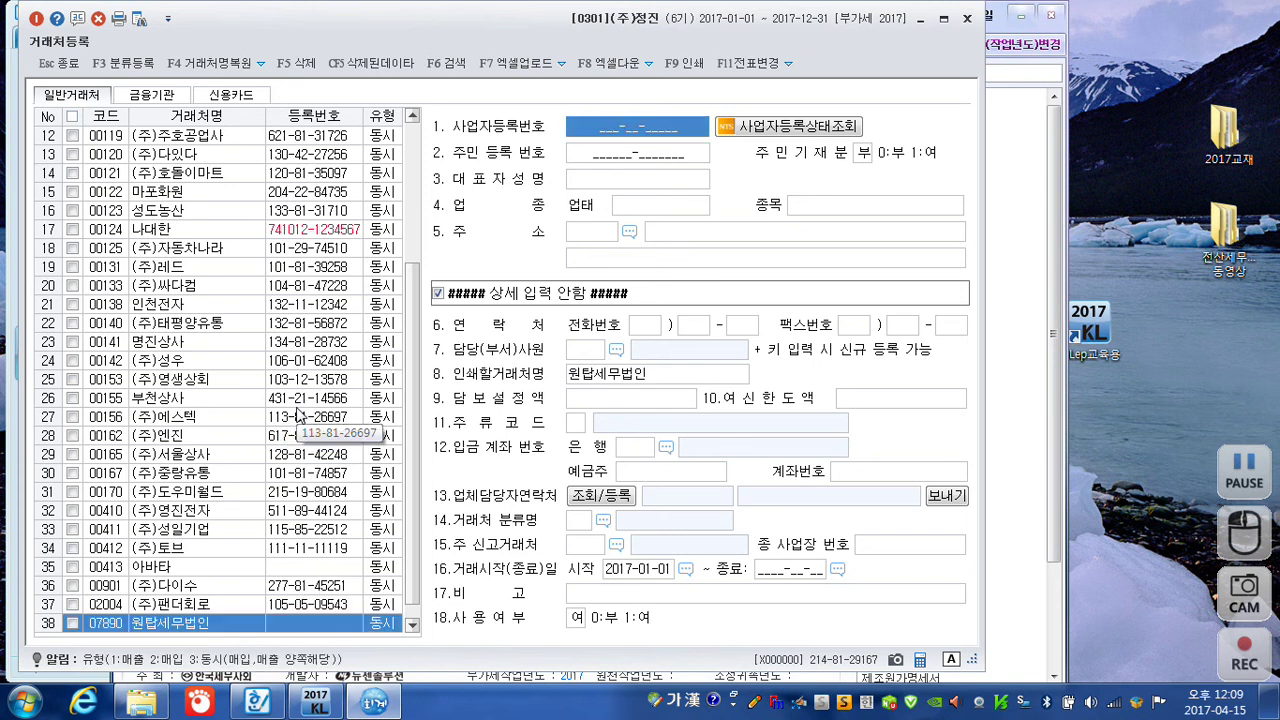
Enter the 사업자등록번호 and the representative's name for 원탑세무법인
{"action": "type", "text": "11302-_____"}
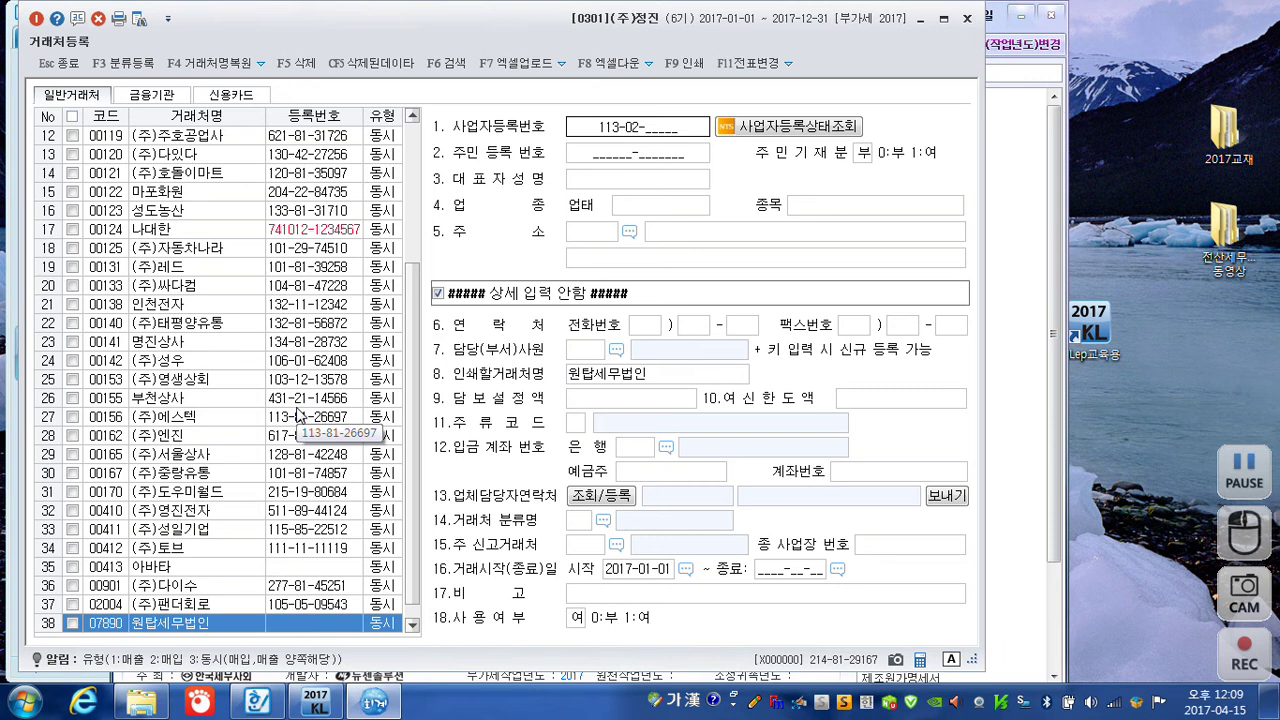
{"action": "type", "text": "10230"}
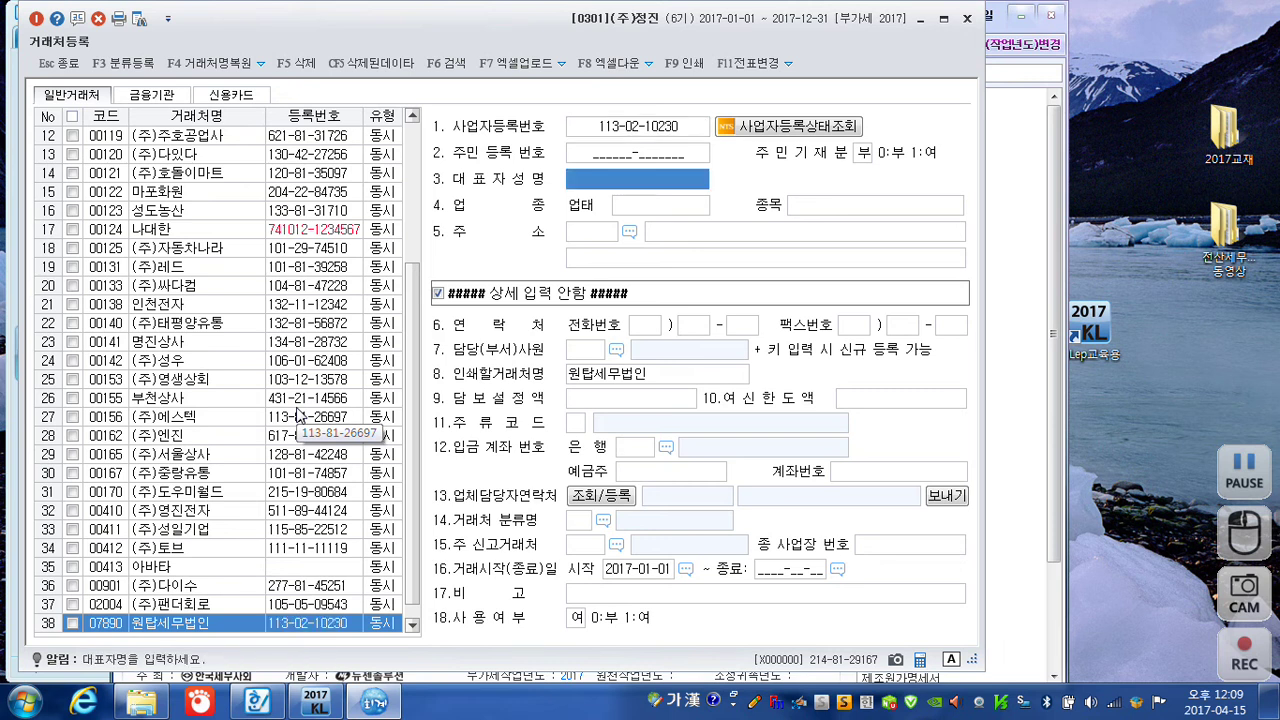
{"action": "type", "text": "김대"}
{"action": "key", "text": "BackSpace"}
{"action": "type", "text": "다정"}
{"action": "key", "text": "Return"}
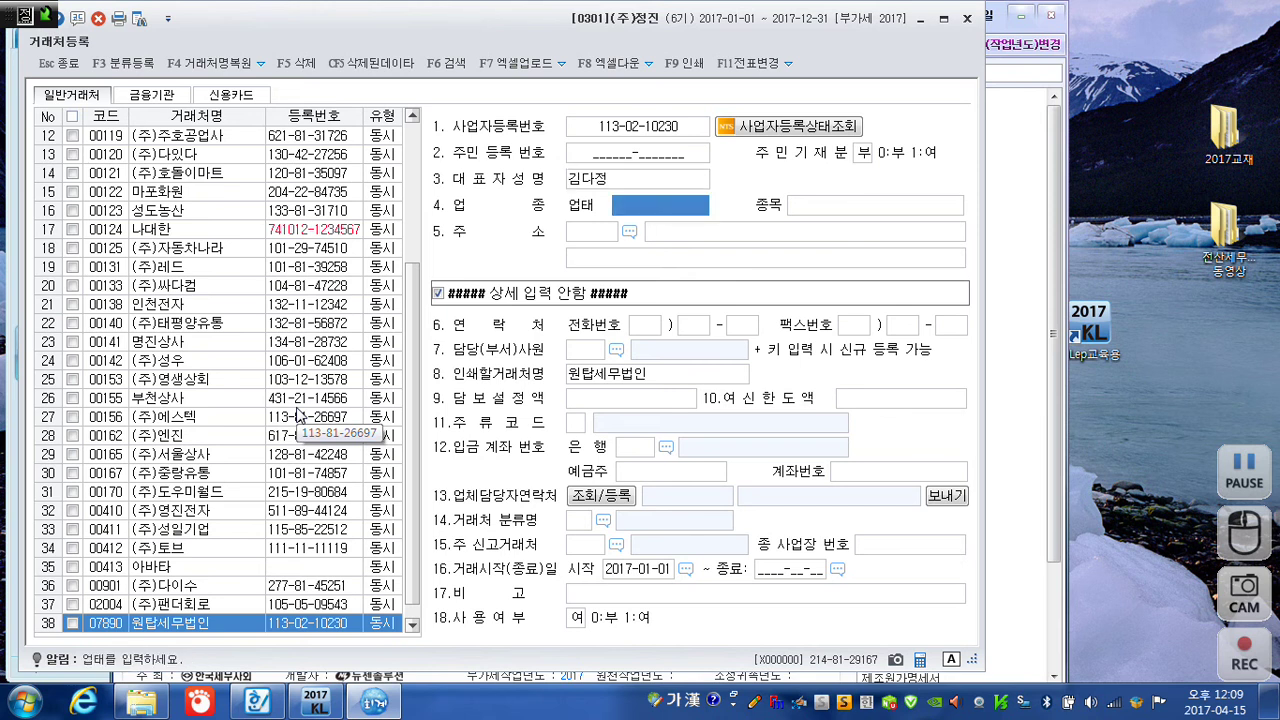
Set the 업태 of 원탑세무법인 to 서비스 and its 종목 to 세무사
{"action": "type", "text": "ㅅ"}
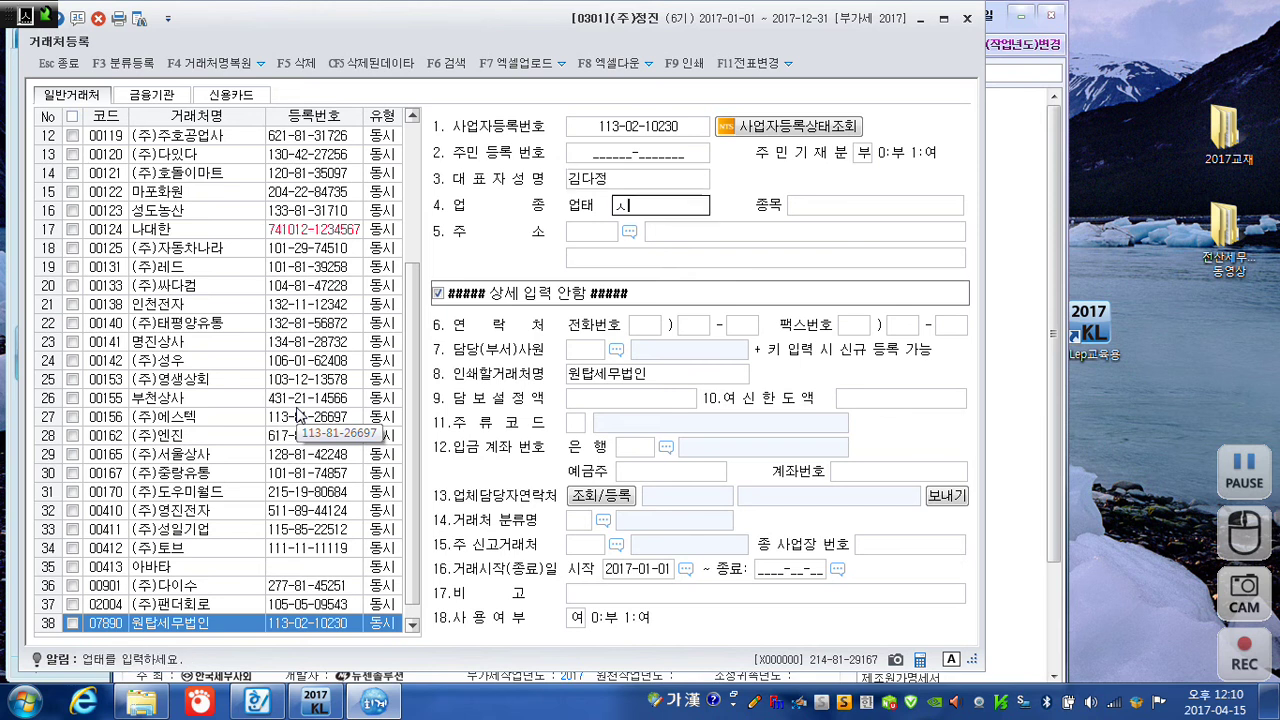
{"action": "type", "text": "ㅓ비스"}
{"action": "key", "text": "Return"}
{"action": "type", "text": "ㅅㅔ무사"}
{"action": "key", "text": "Return"}
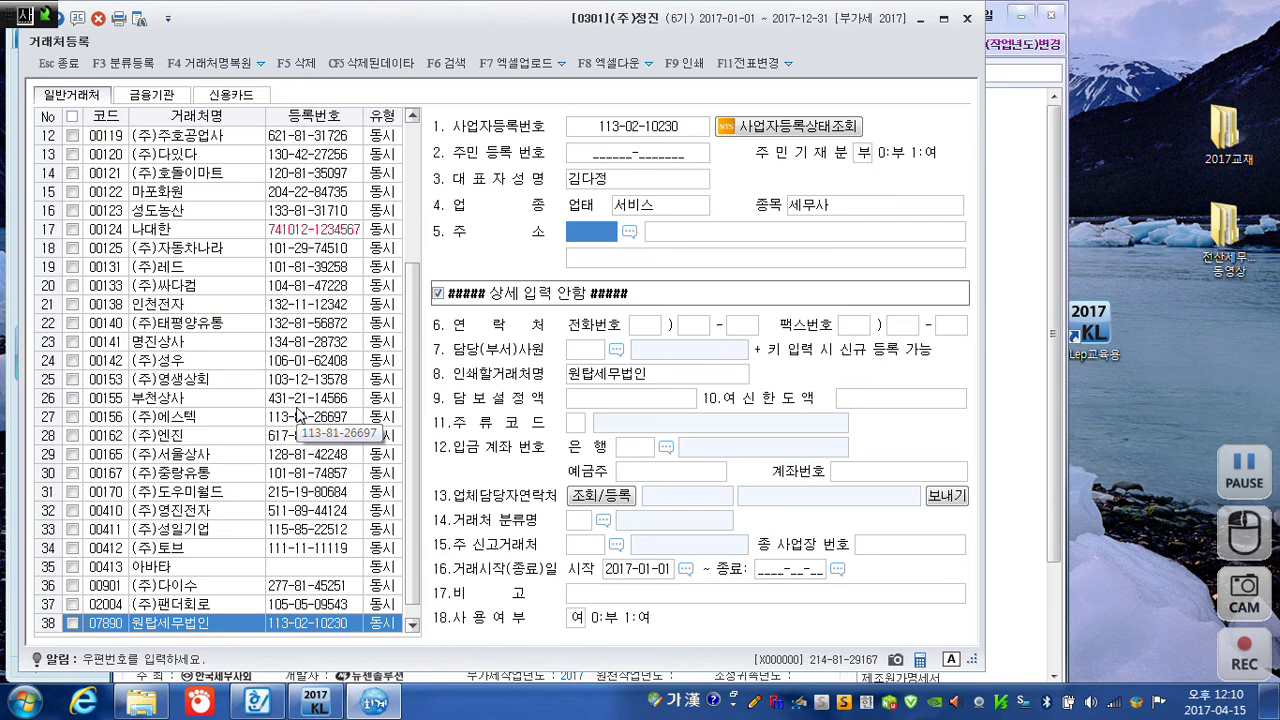
Fill in the postal code and address of 원탑세무법인 through a road-name 우편번호 검색, and close 거래처등록
{"action": "key", "text": "F2"}
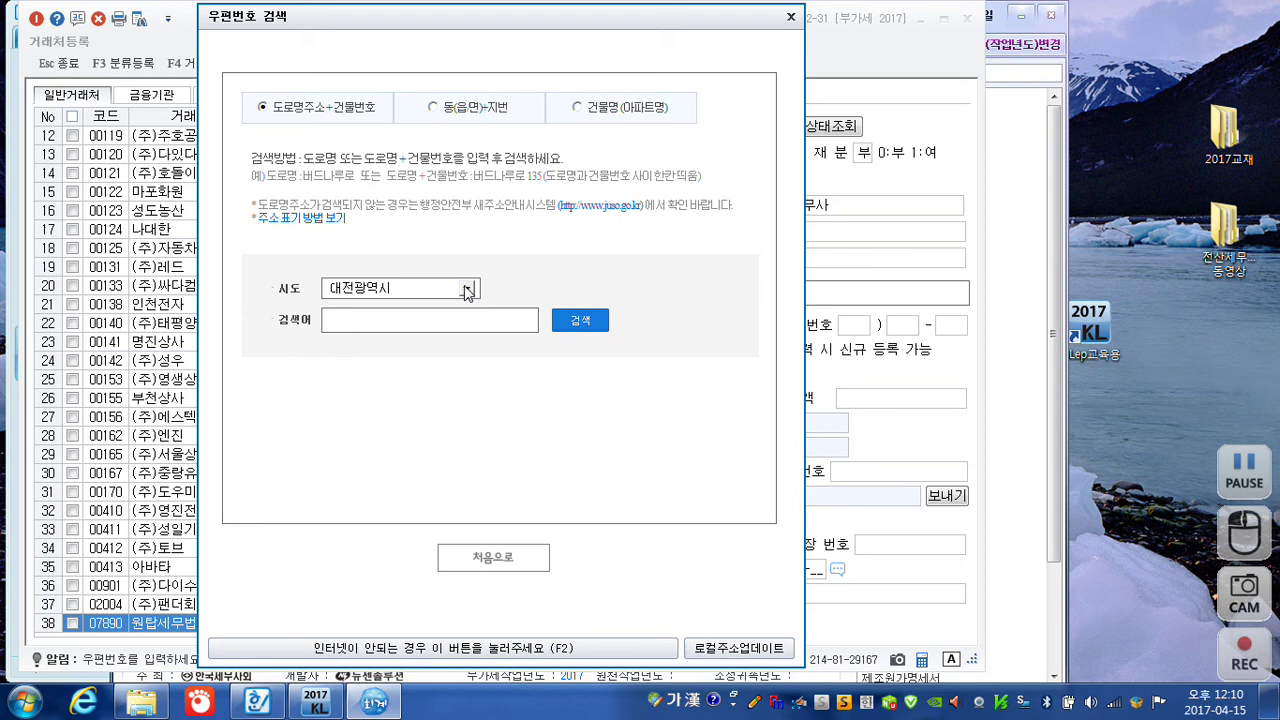
{"action": "left_click", "coordinate": [467, 290]}
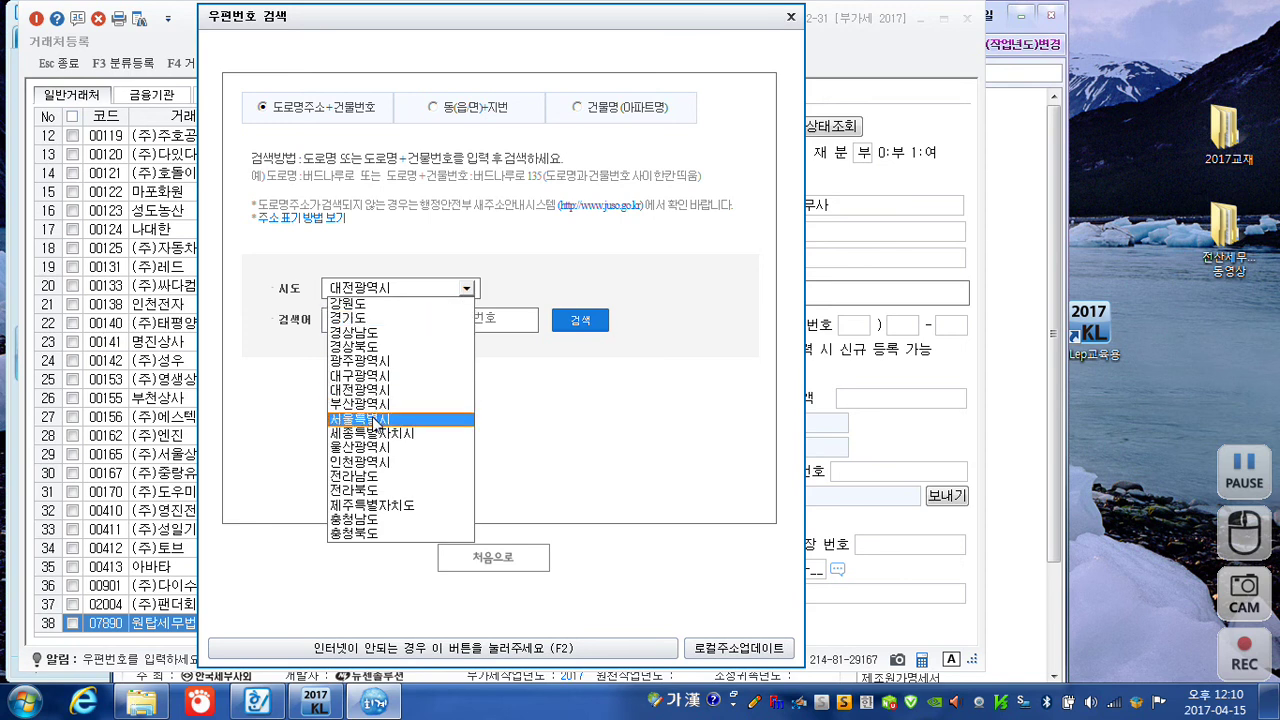
{"action": "left_click", "coordinate": [375, 422]}
{"action": "left_click", "coordinate": [428, 330]}
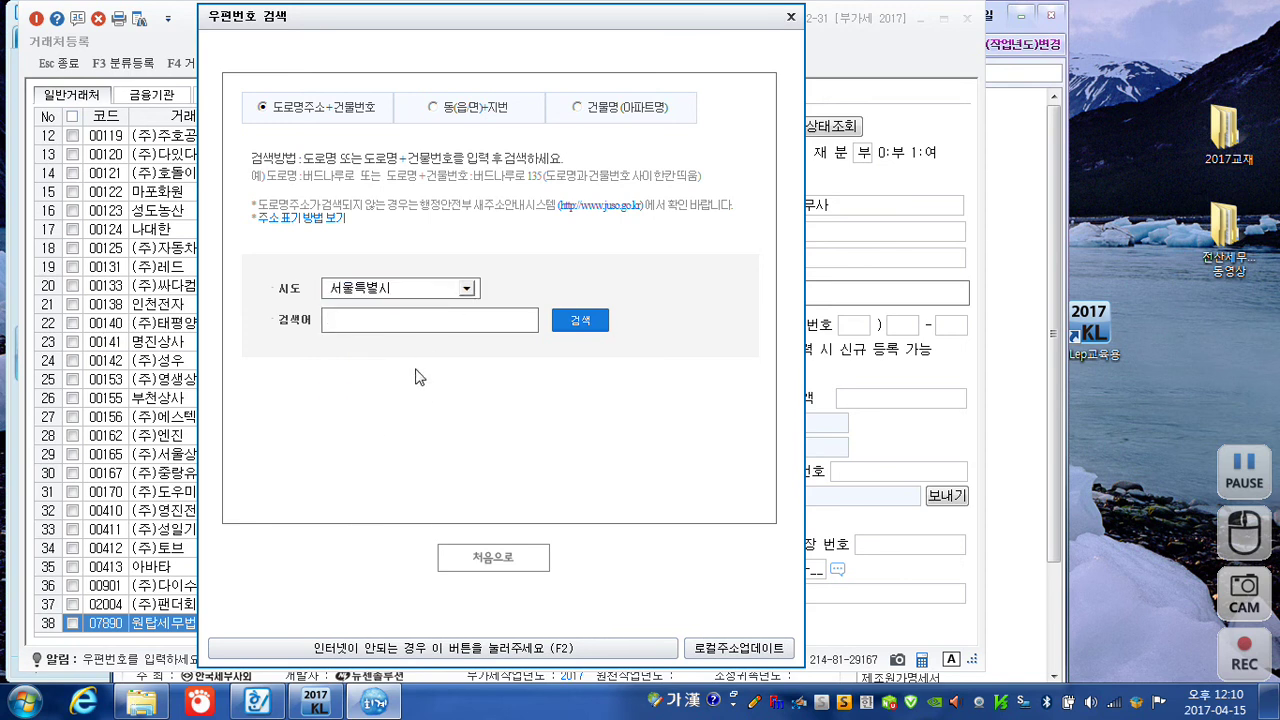
{"action": "type", "text": "명"}
{"action": "type", "text": "삼로"}
{"action": "type", "text": " 468"}
{"action": "left_click", "coordinate": [586, 321]}
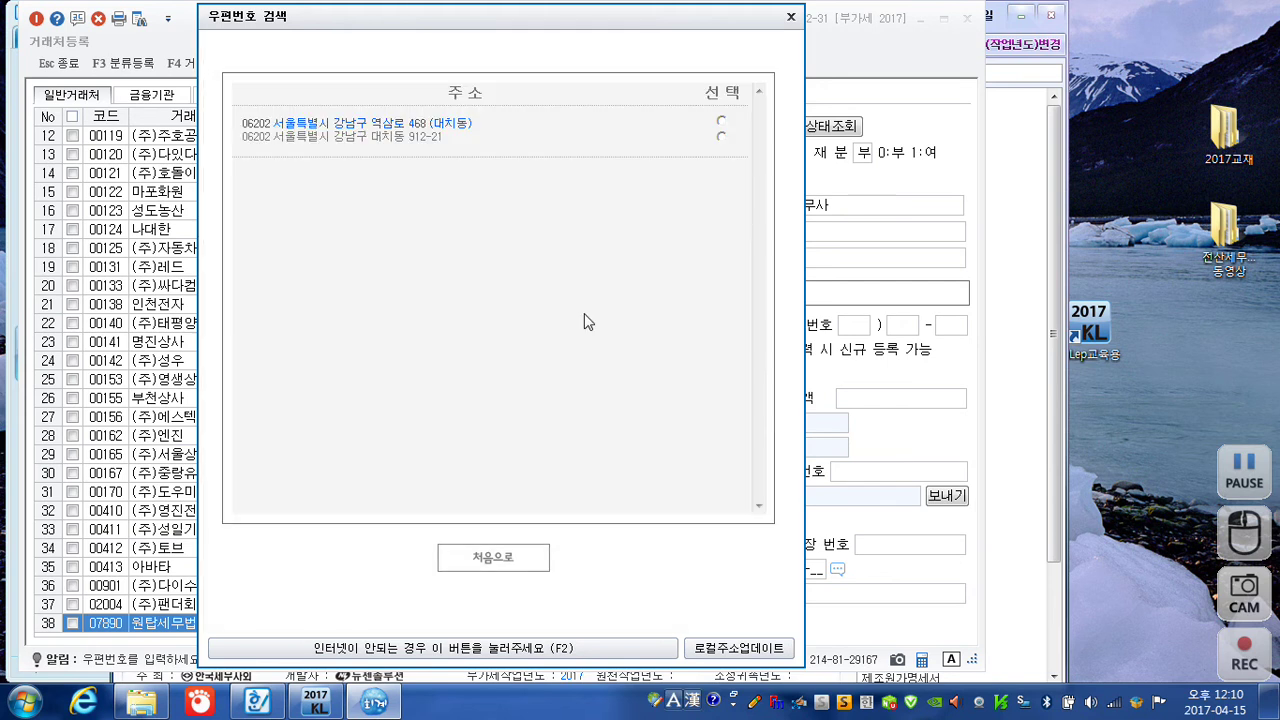
{"action": "left_click", "coordinate": [721, 124]}
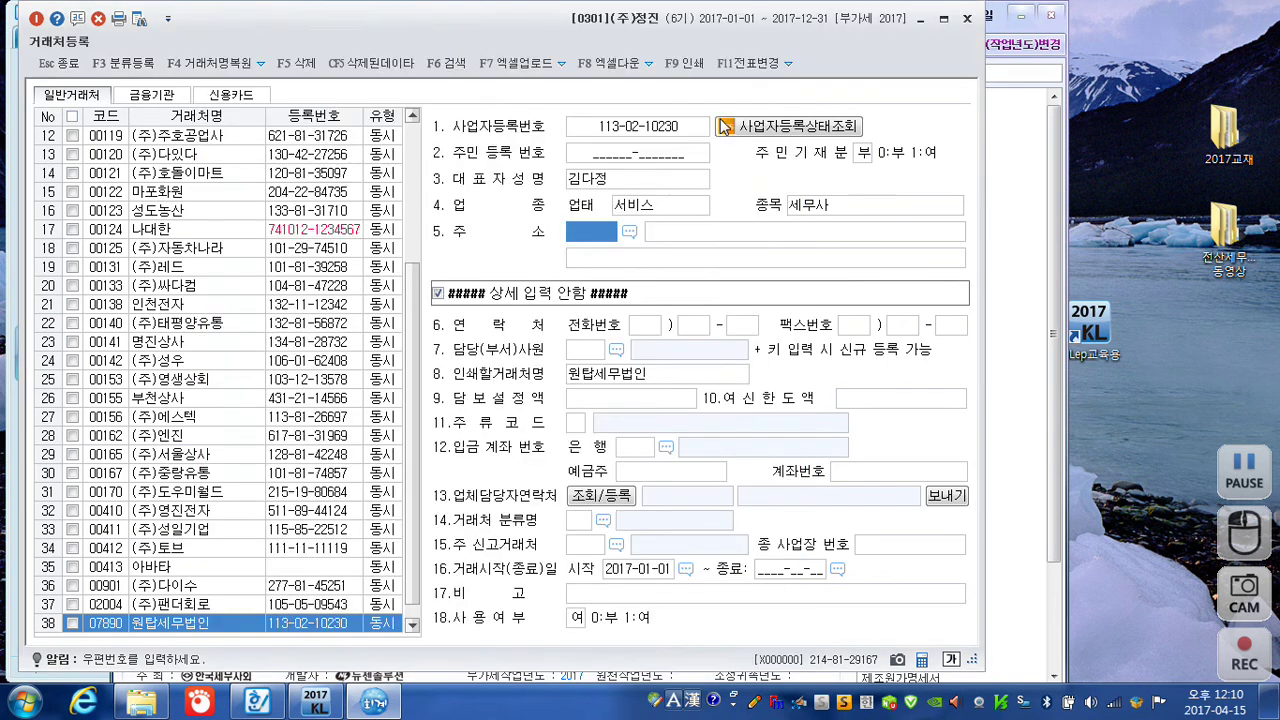
{"action": "left_click", "coordinate": [673, 236]}
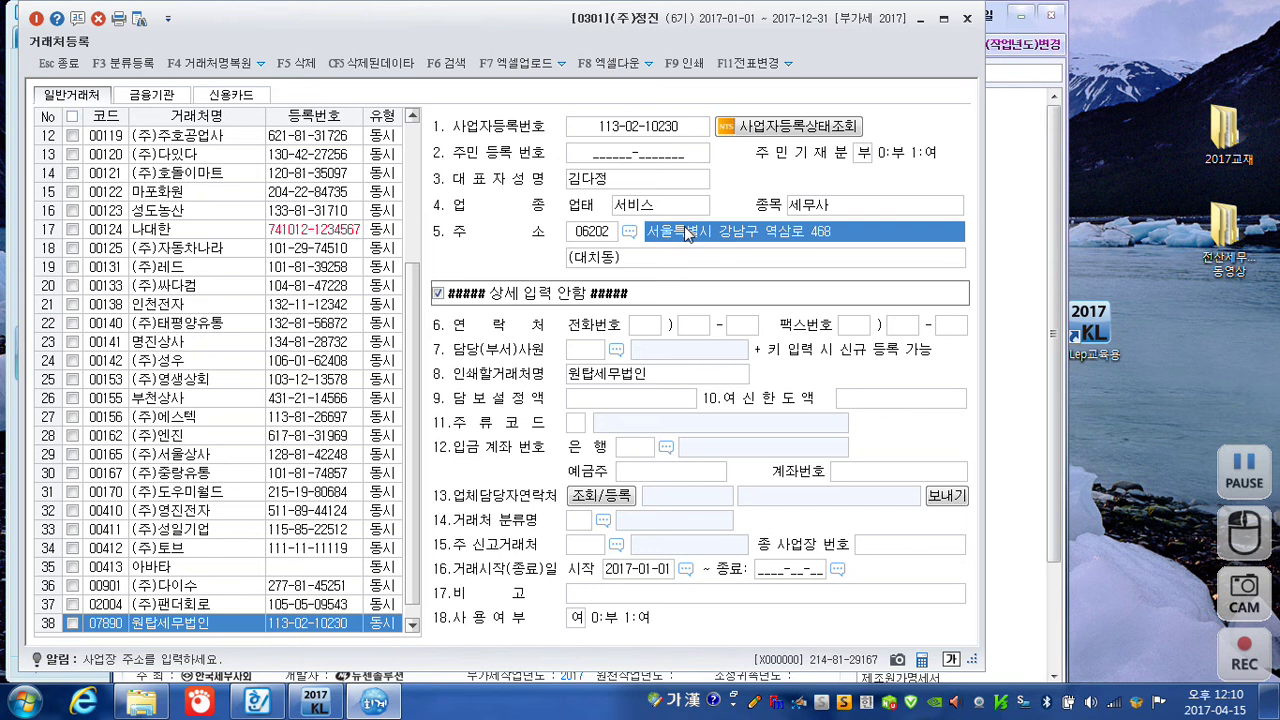
{"action": "left_click", "coordinate": [967, 18]}
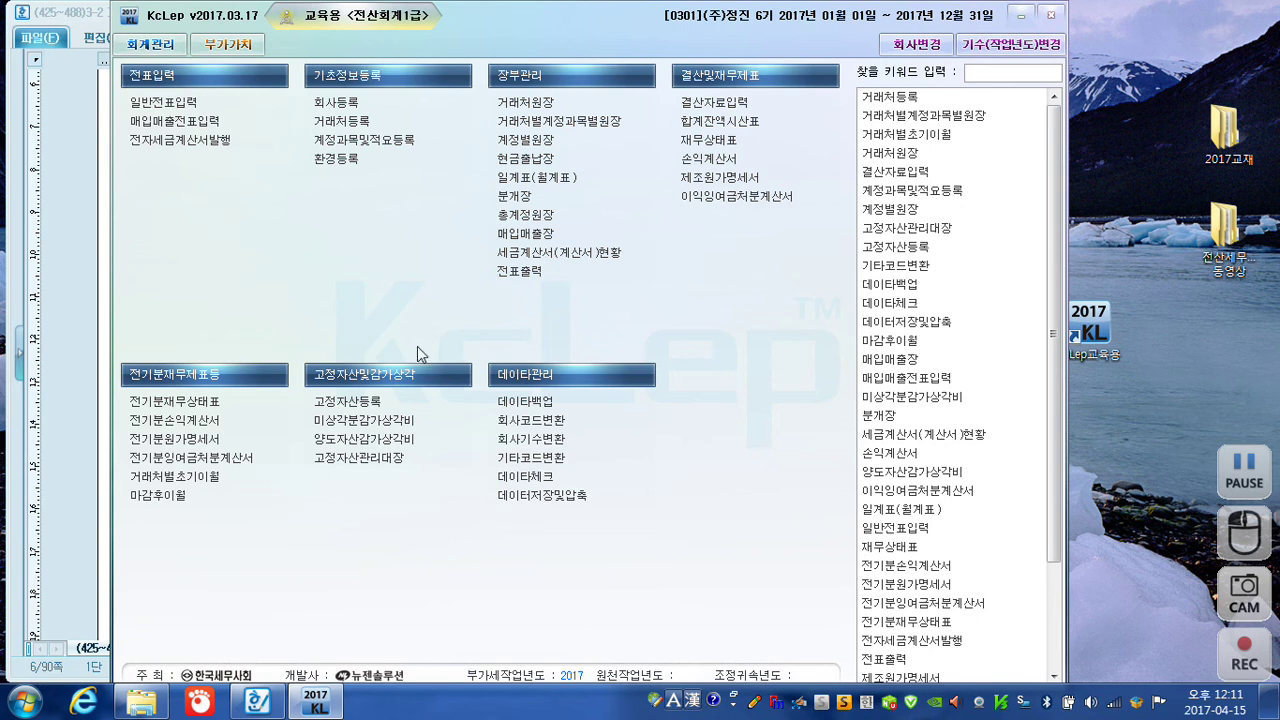
Open 전기분재무상태표 and set the amount of 외상매입금 to 33,000,000
{"action": "left_click", "coordinate": [188, 404]}
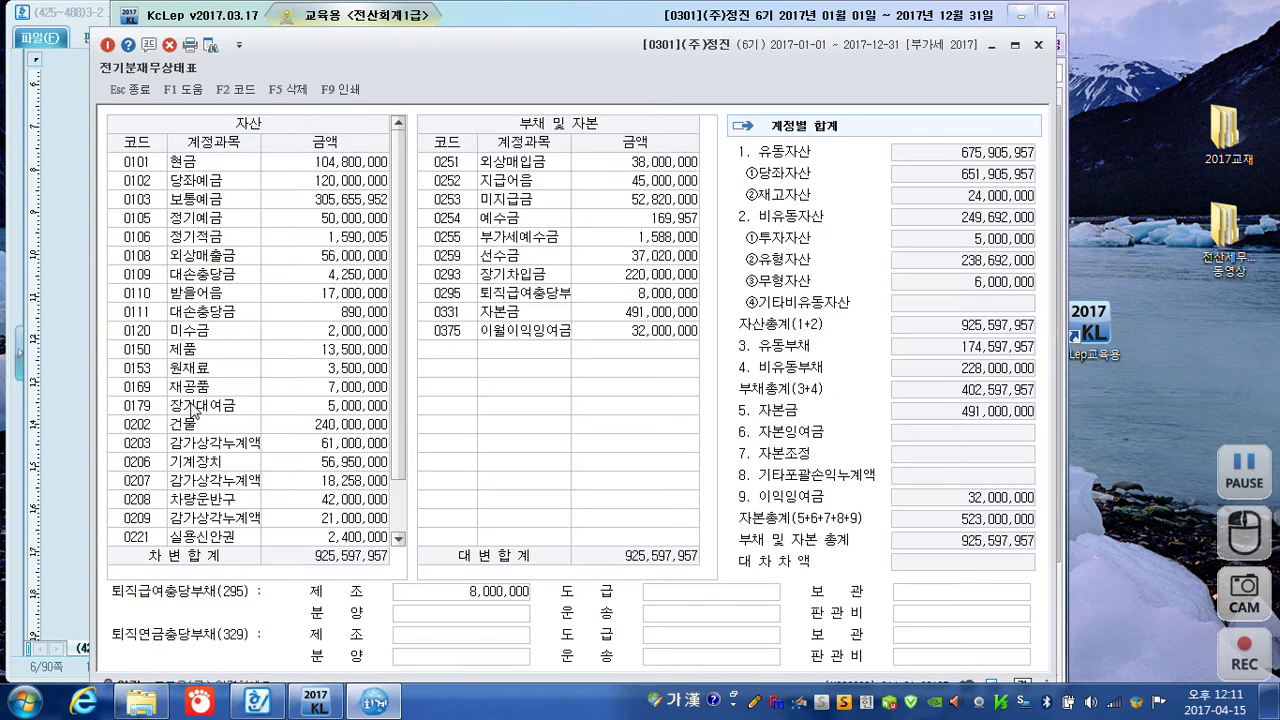
{"action": "left_click", "coordinate": [622, 168]}
{"action": "left_click", "coordinate": [621, 183]}
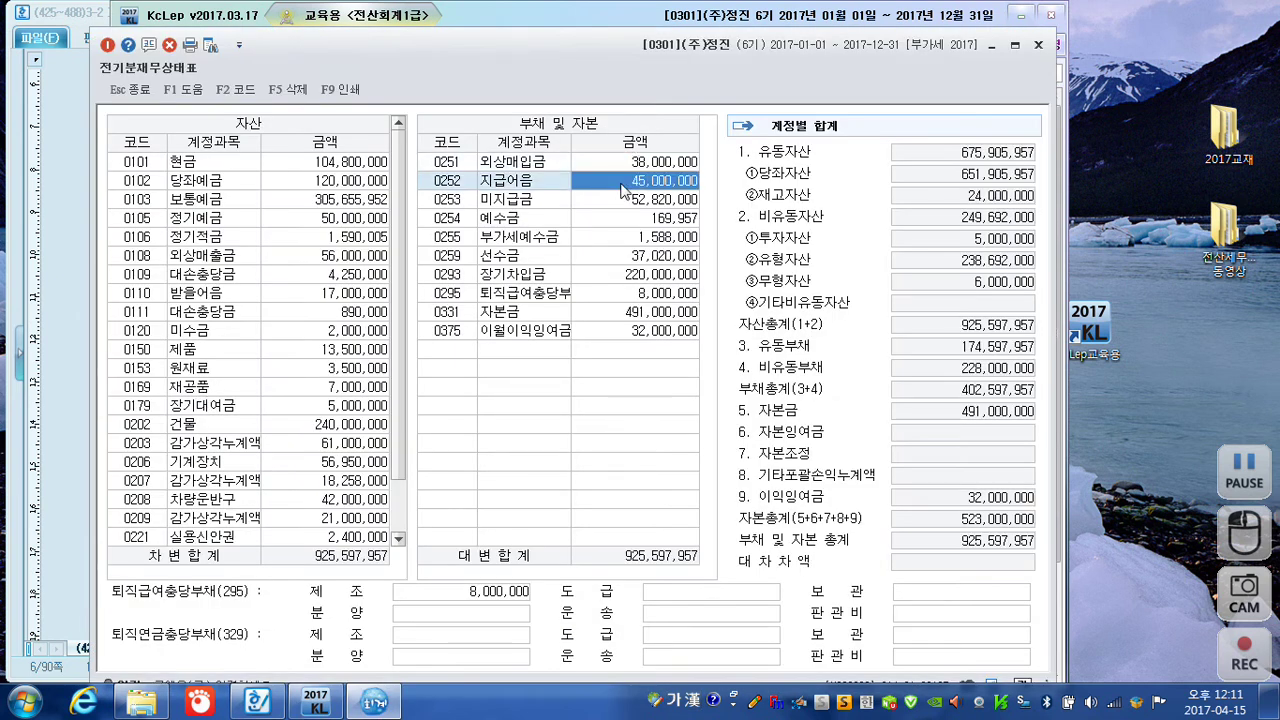
{"action": "left_click", "coordinate": [615, 166]}
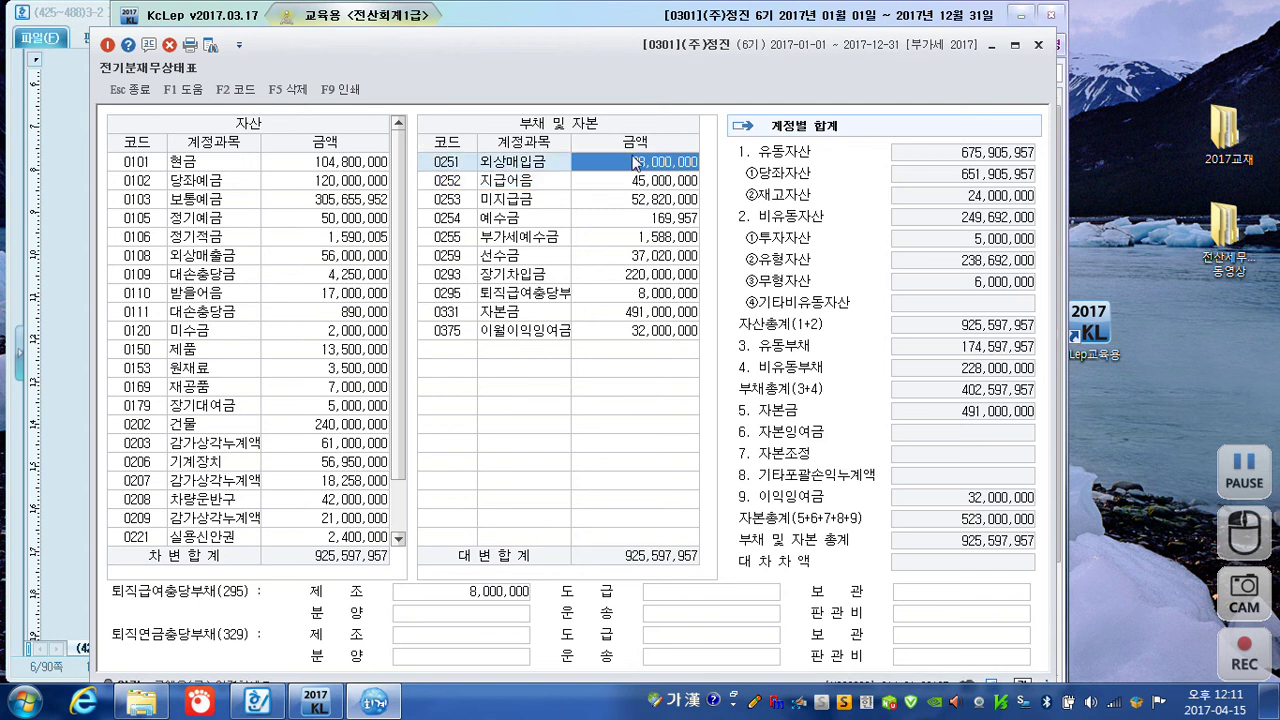
{"action": "left_click", "coordinate": [620, 185]}
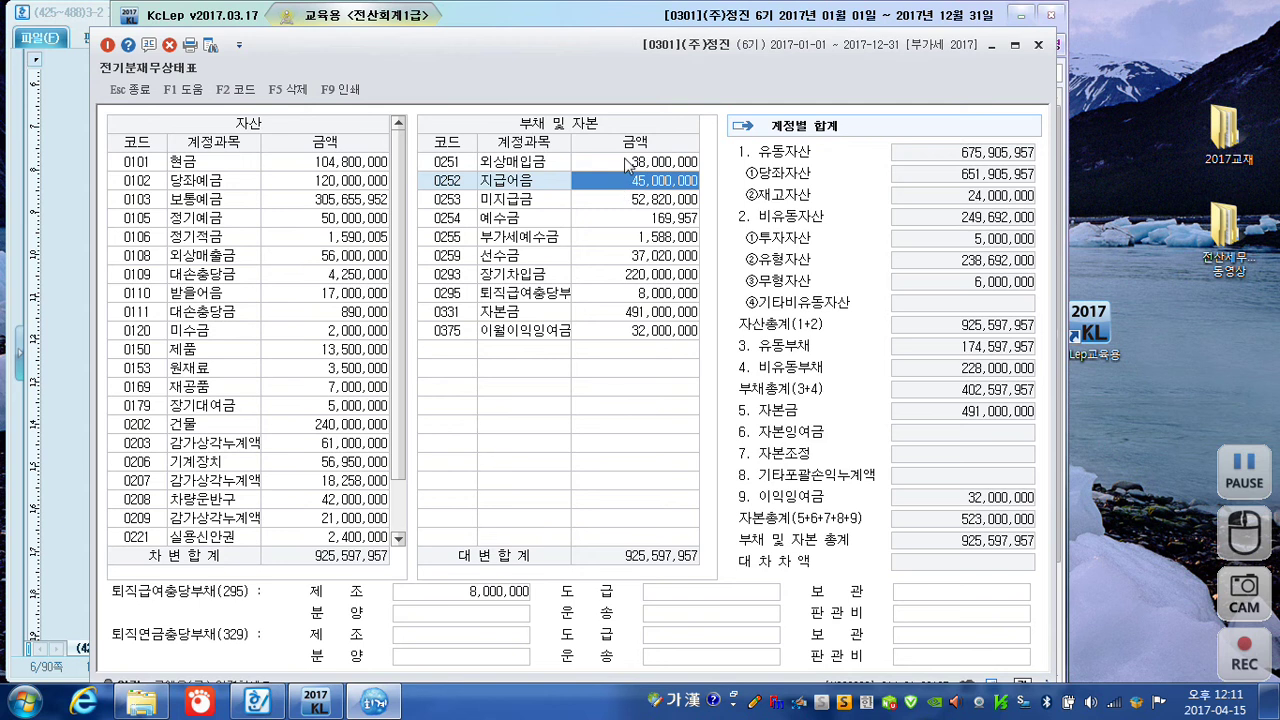
{"action": "left_click", "coordinate": [624, 160]}
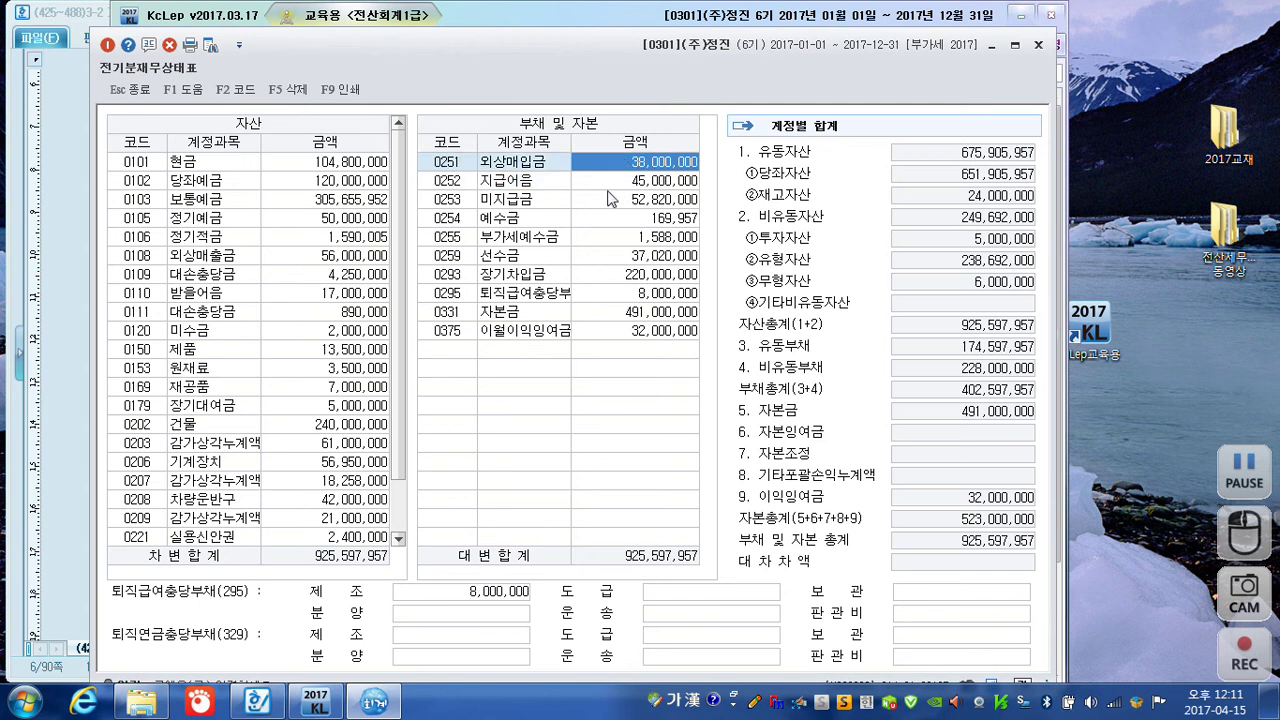
{"action": "type", "text": "33000000"}
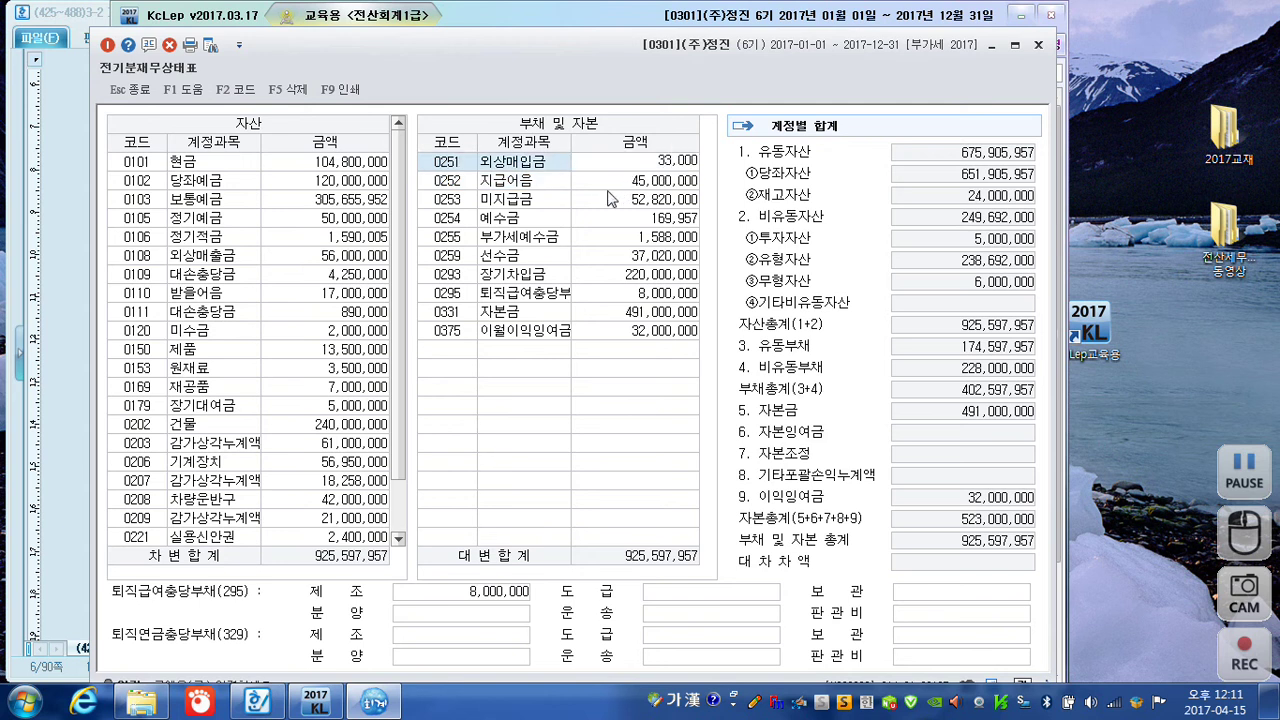
{"action": "key", "text": "Return"}
Set the amount of 지급어음 to 50,000,000 and close 전기분재무상태표
{"action": "left_click", "coordinate": [617, 186]}
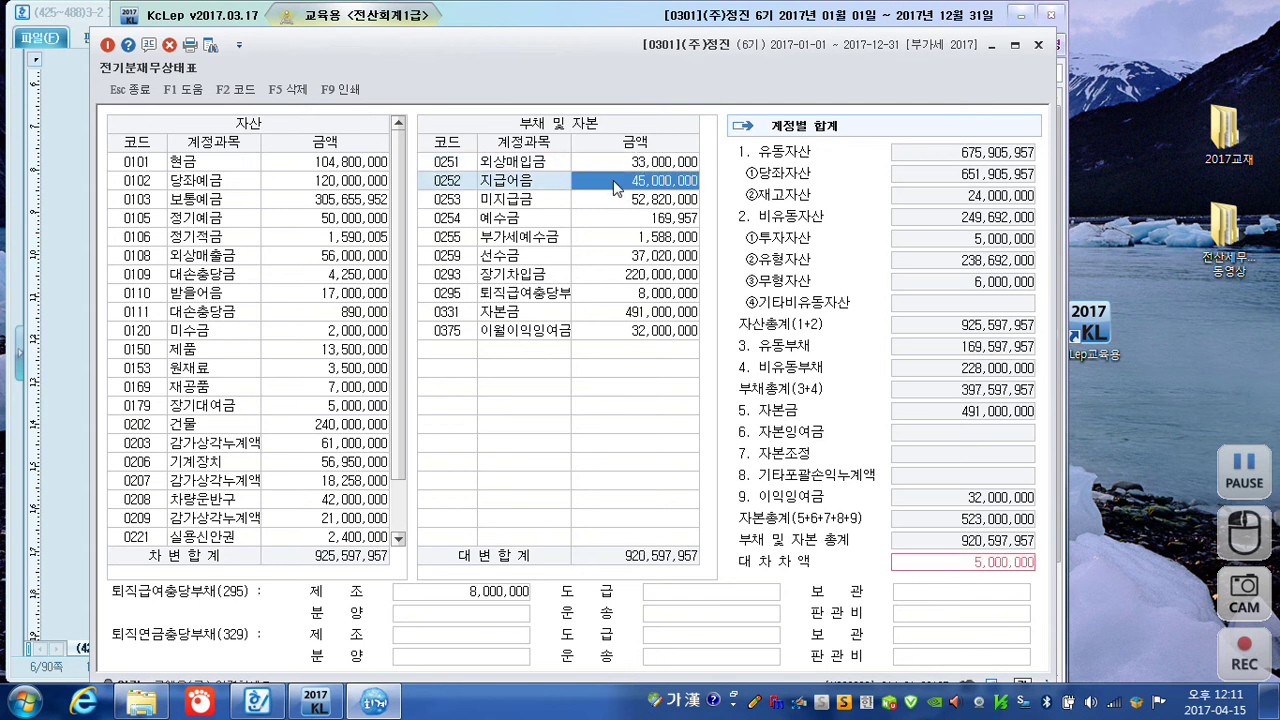
{"action": "type", "text": "50000000"}
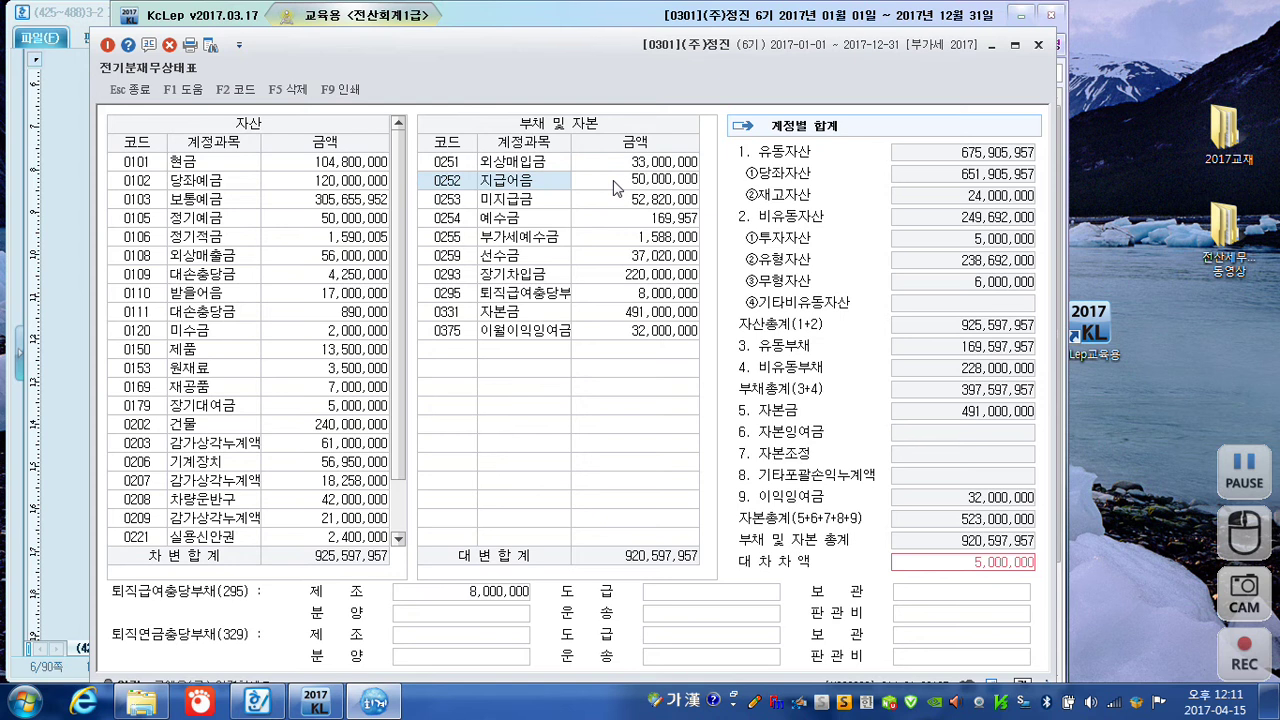
{"action": "key", "text": "Return"}
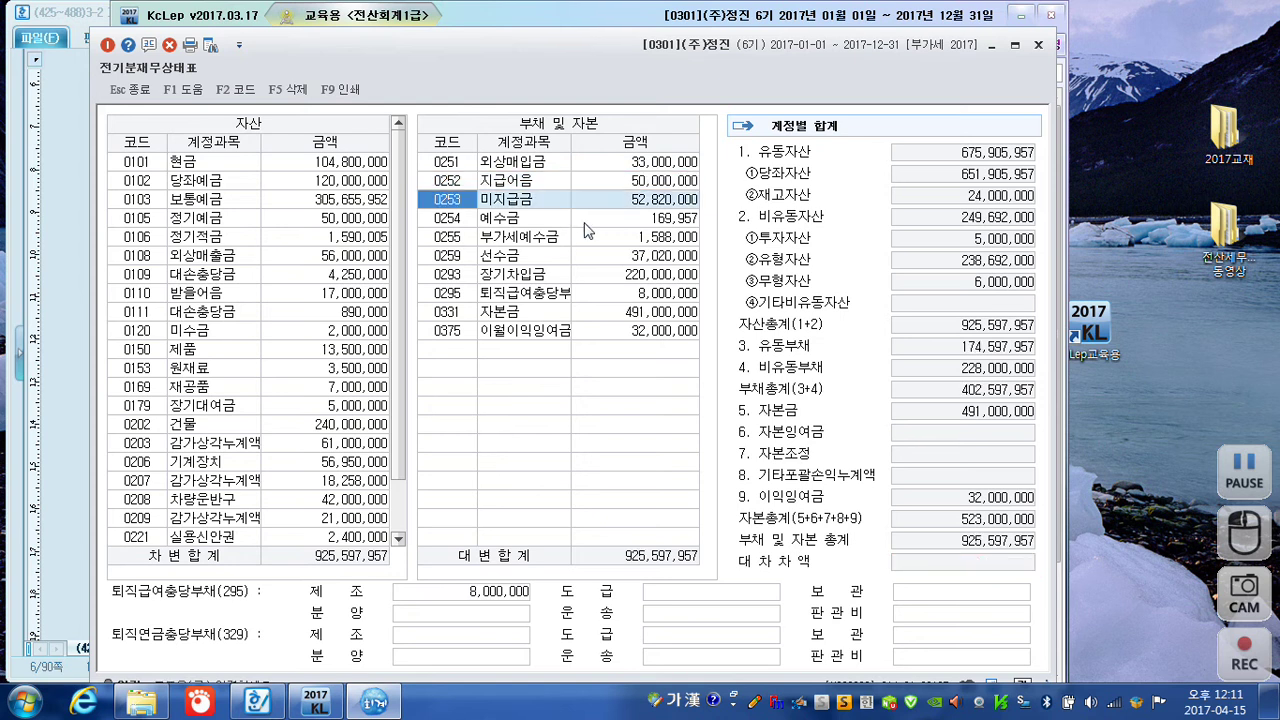
{"action": "left_click", "coordinate": [1038, 47]}
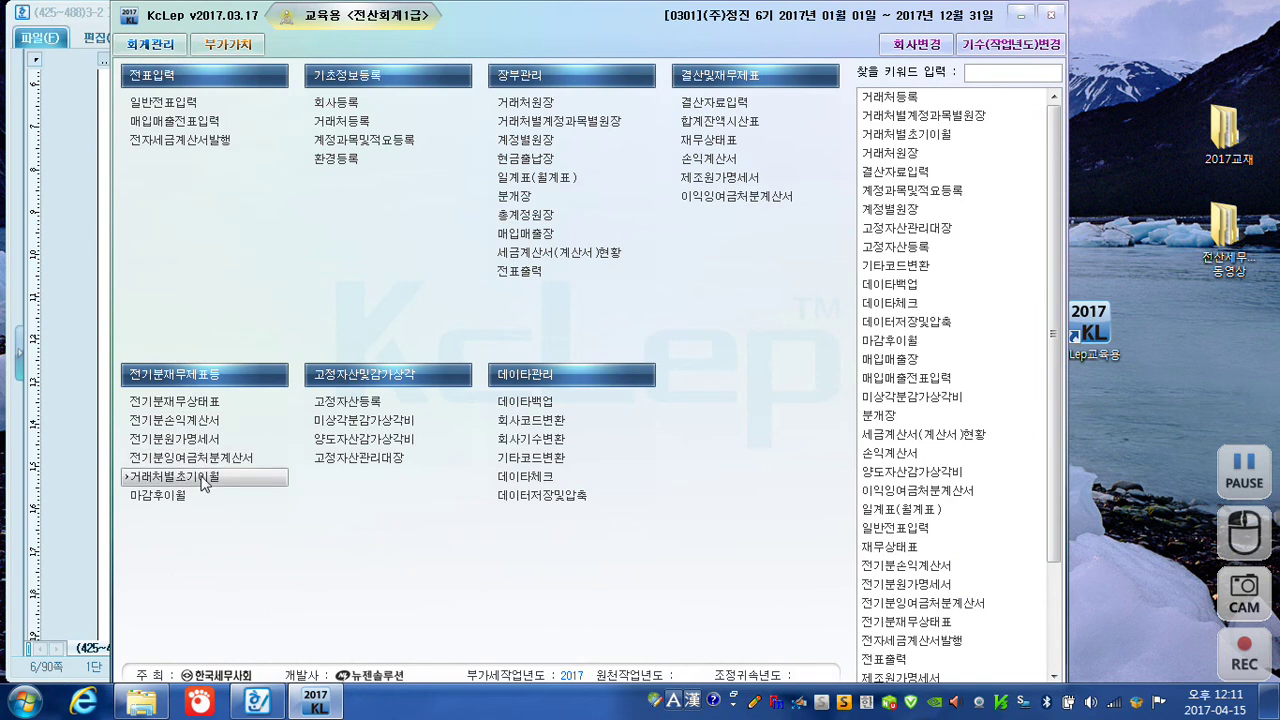
Open 거래처별초기이월 and delete the 부천상사 entry from 외상매입금
{"action": "left_click", "coordinate": [174, 477]}
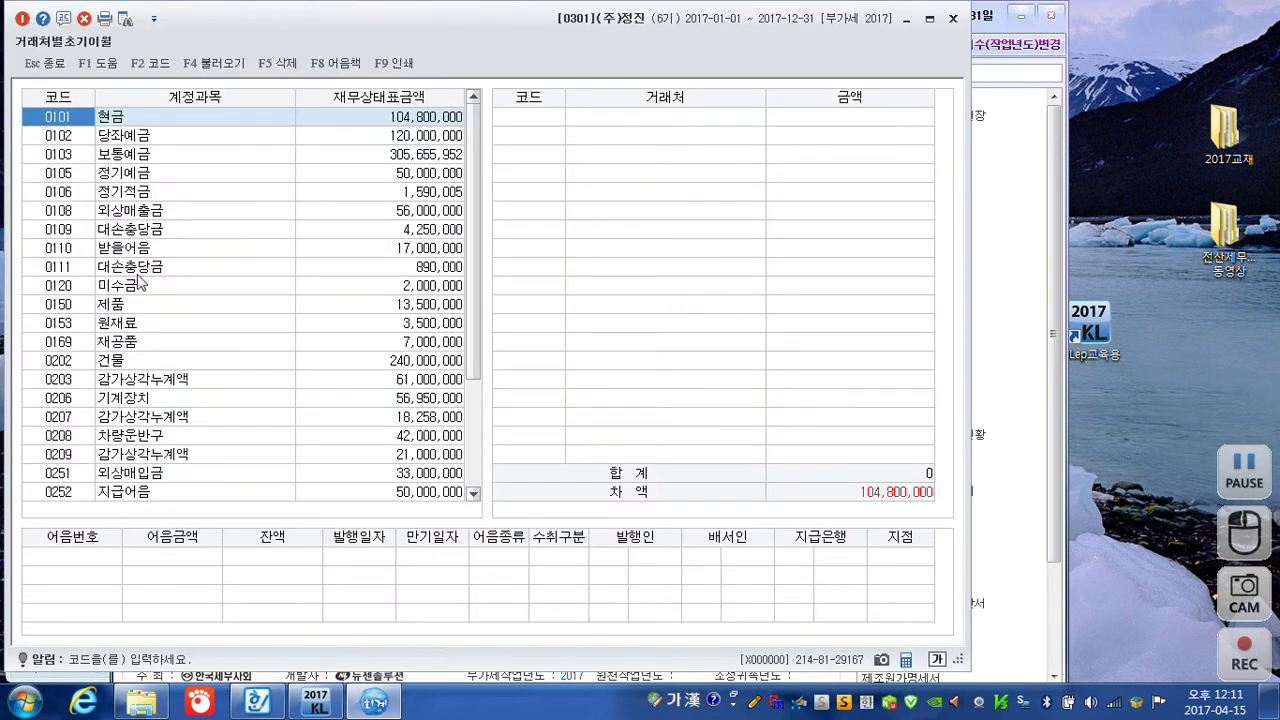
{"action": "left_click", "coordinate": [184, 477]}
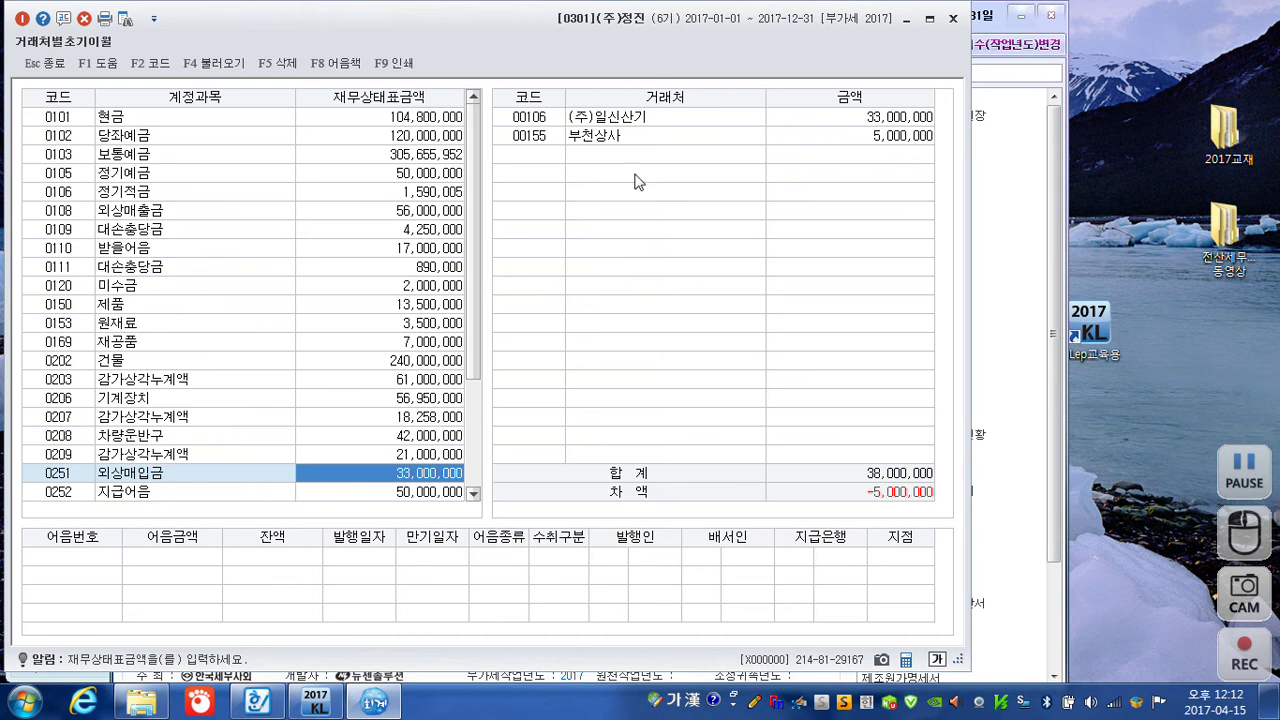
{"action": "left_click", "coordinate": [530, 137]}
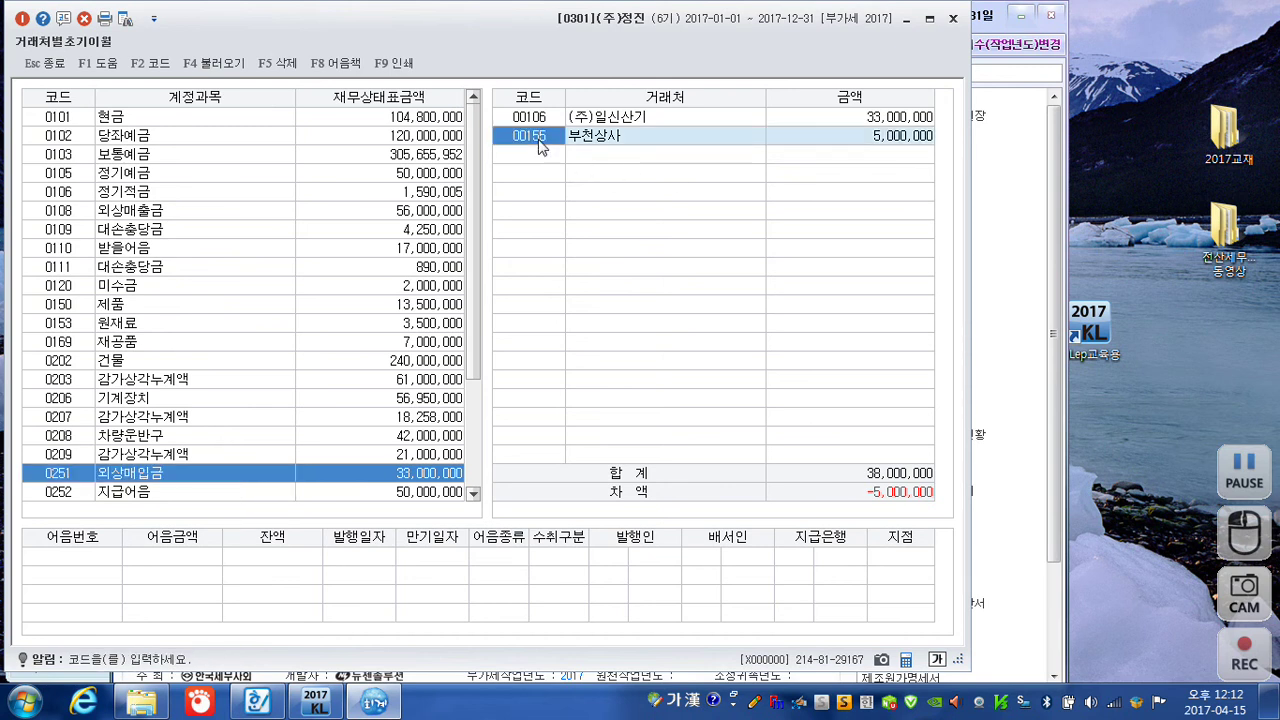
{"action": "key", "text": "F5"}
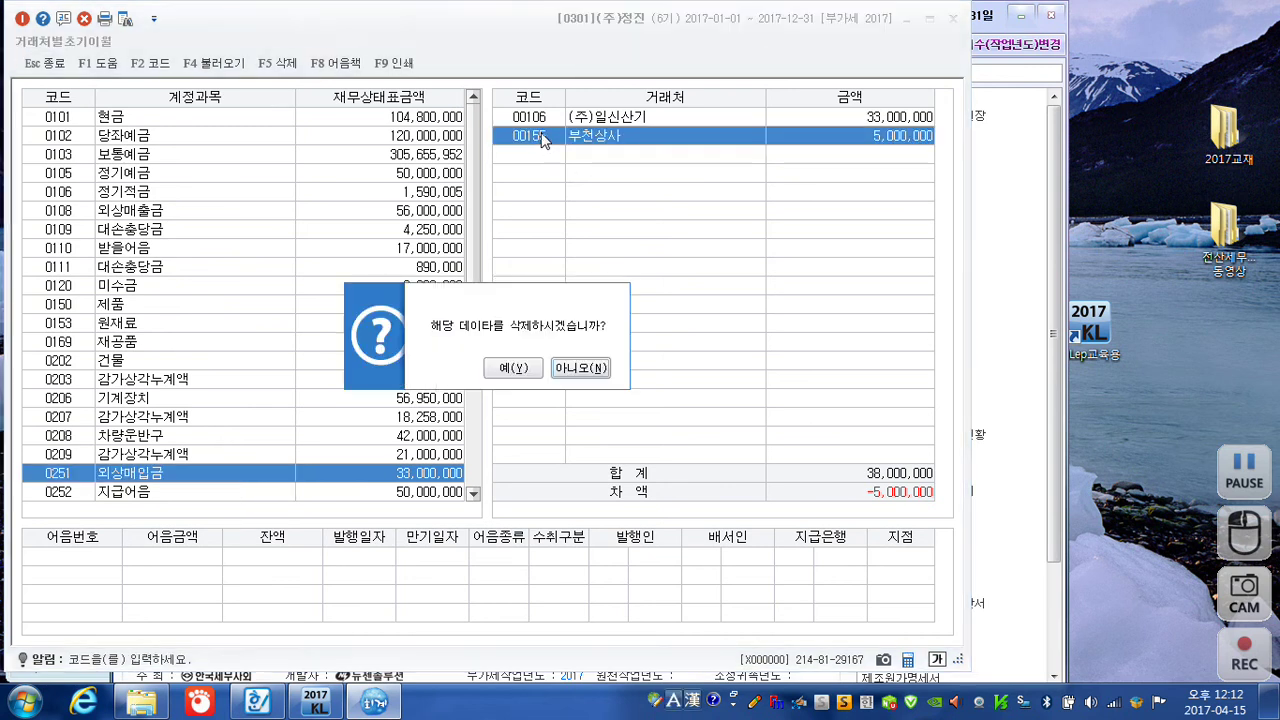
{"action": "left_click", "coordinate": [513, 369]}
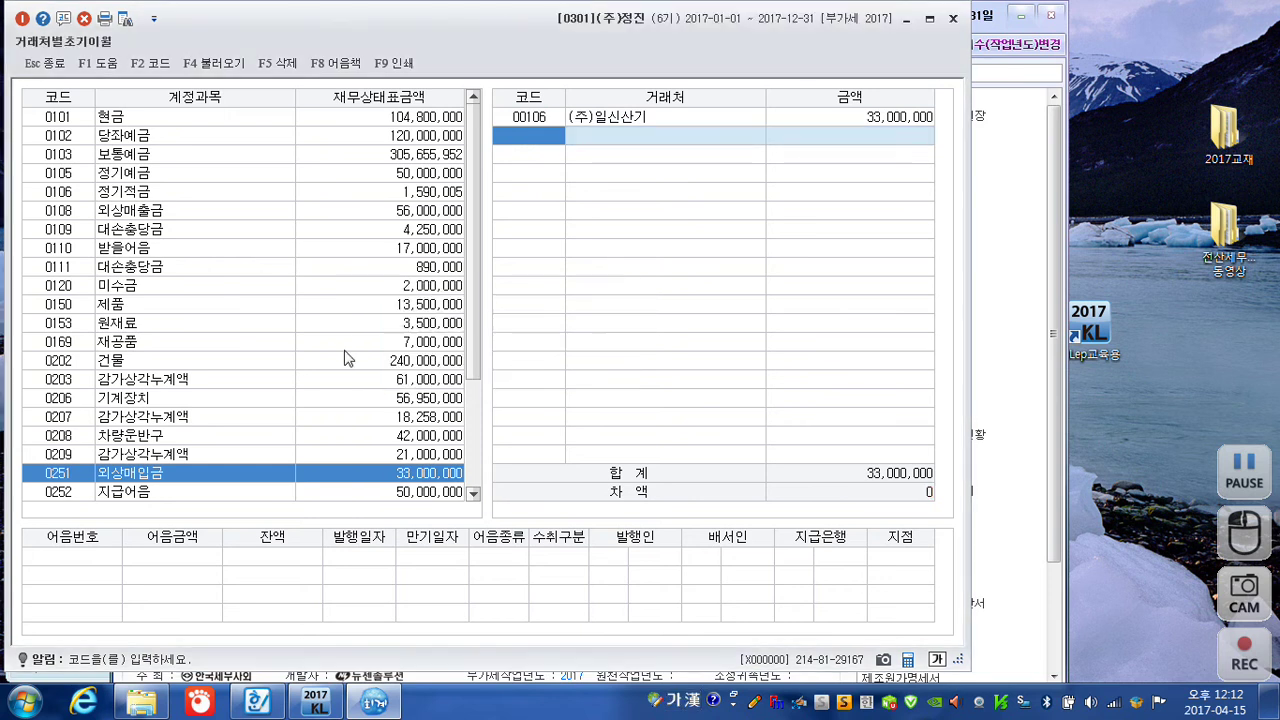
Add 부천상사 with 5,000,000 to the 거래처 entries of 지급어음 and close 거래처별초기이월
{"action": "left_click", "coordinate": [128, 492]}
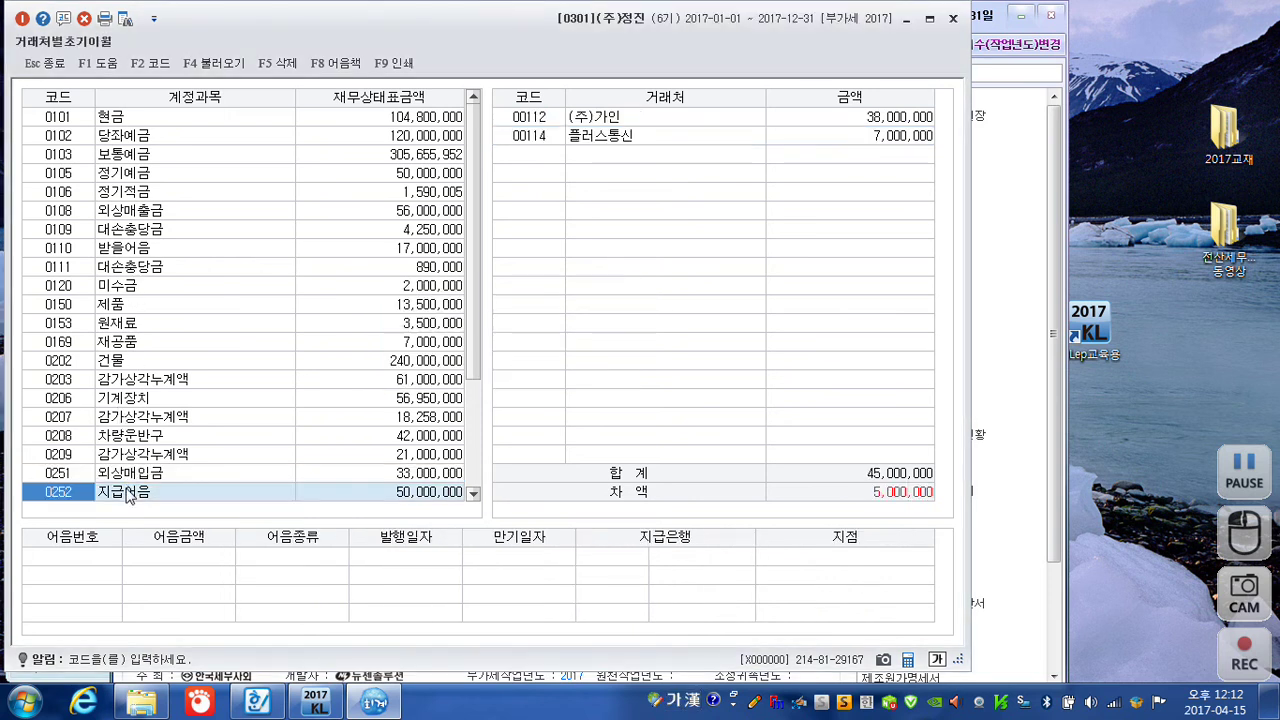
{"action": "left_click", "coordinate": [529, 158]}
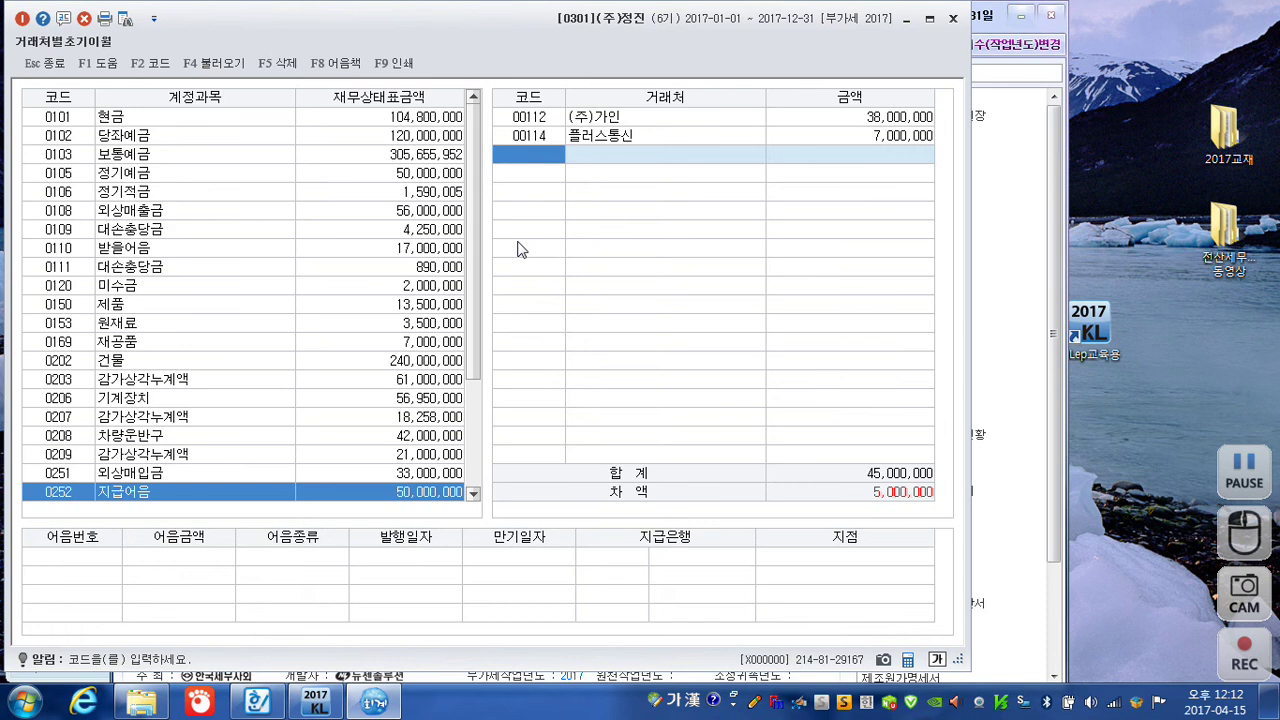
{"action": "key", "text": "F2"}
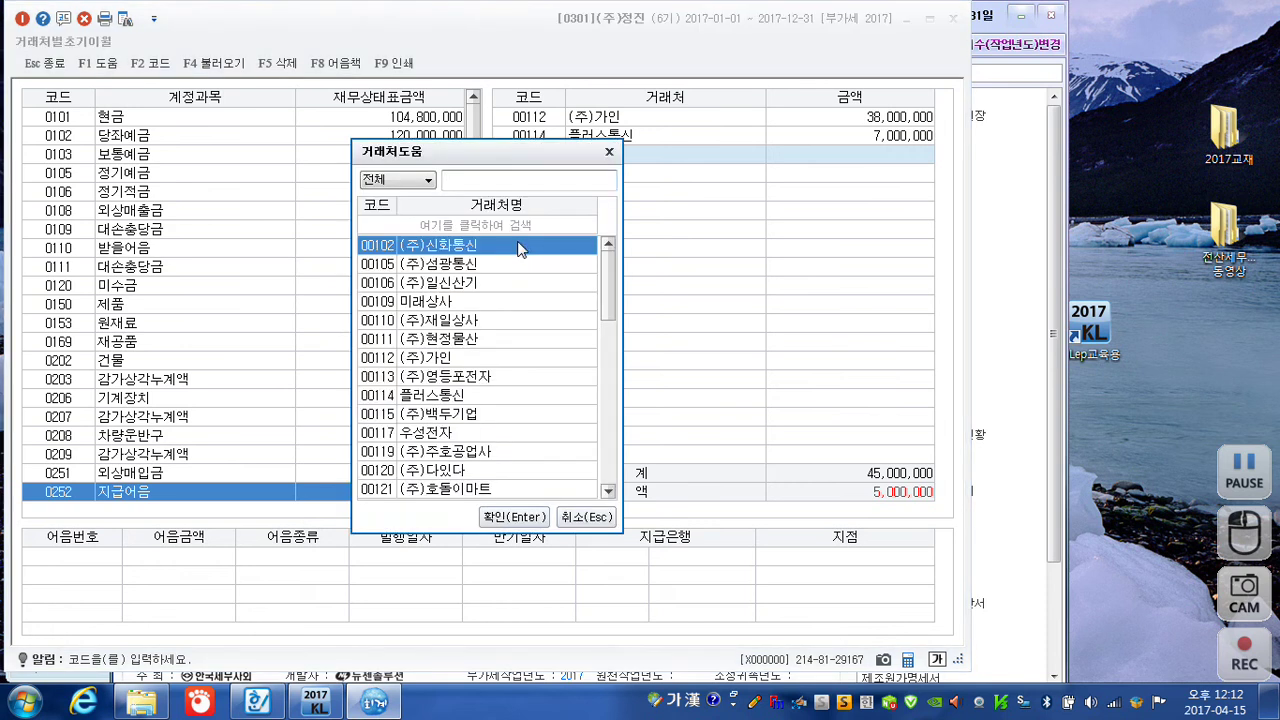
{"action": "type", "text": "부천"}
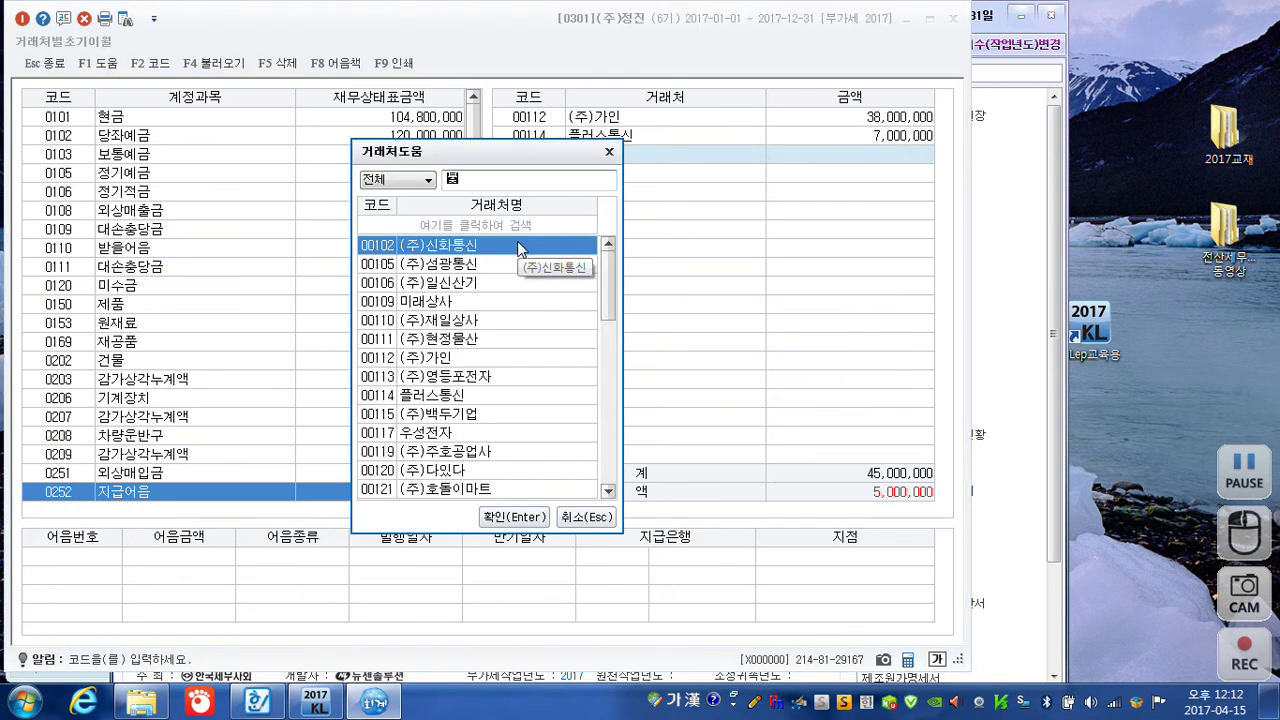
{"action": "key", "text": "Return"}
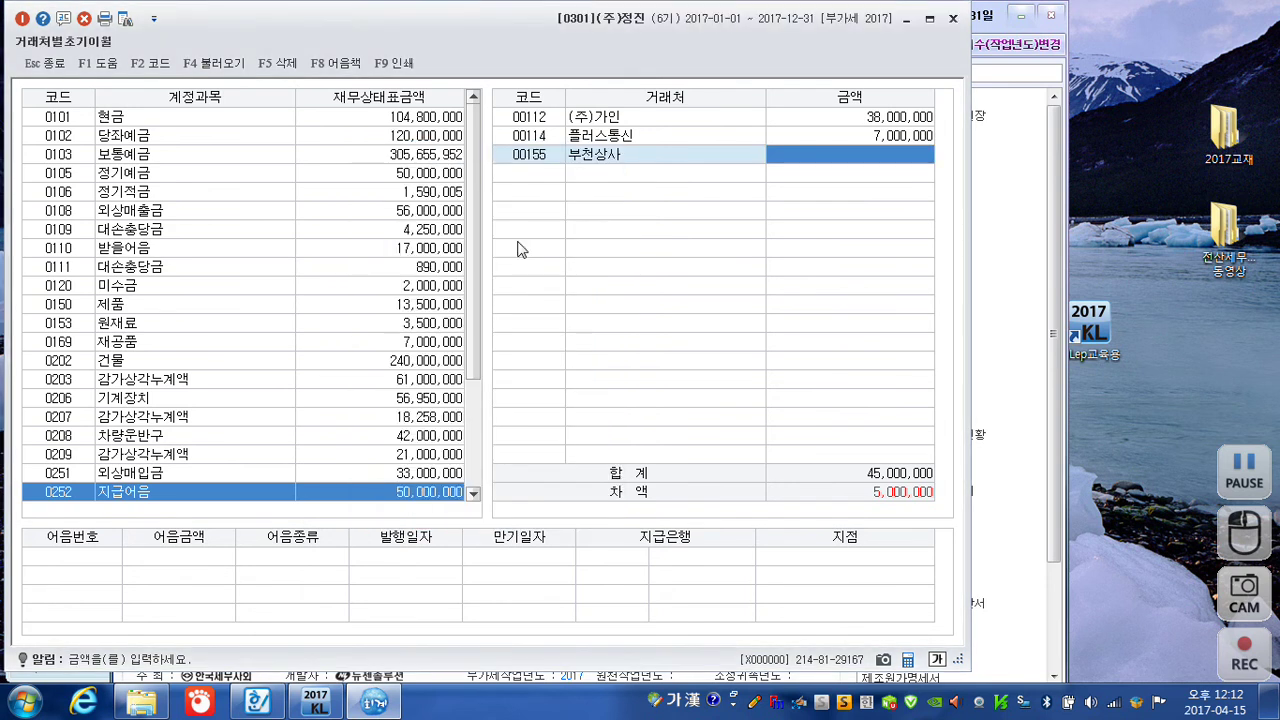
{"action": "type", "text": "5000000"}
{"action": "key", "text": "Return"}
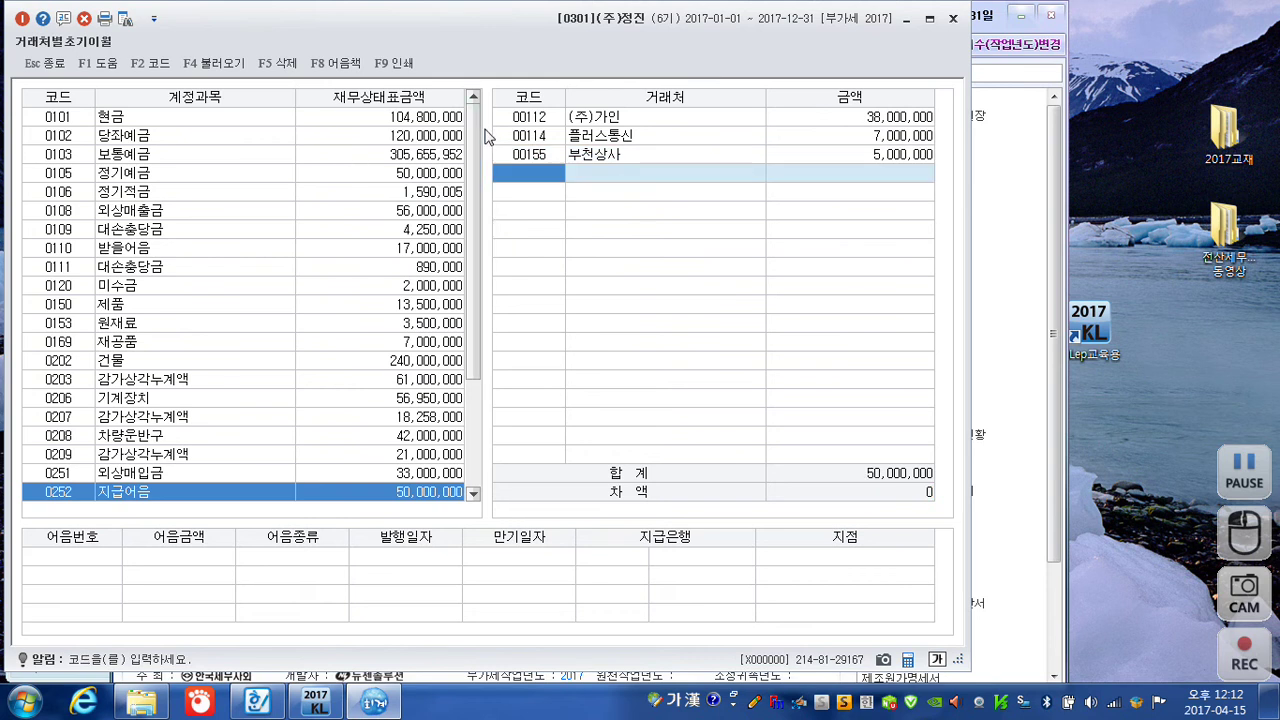
{"action": "left_click", "coordinate": [953, 20]}
In 계정과목및적요등록, register 대체적요 1 of account 0226 개발비 as 급여에서 개발비로 대체, and close the form
{"action": "left_click", "coordinate": [372, 145]}
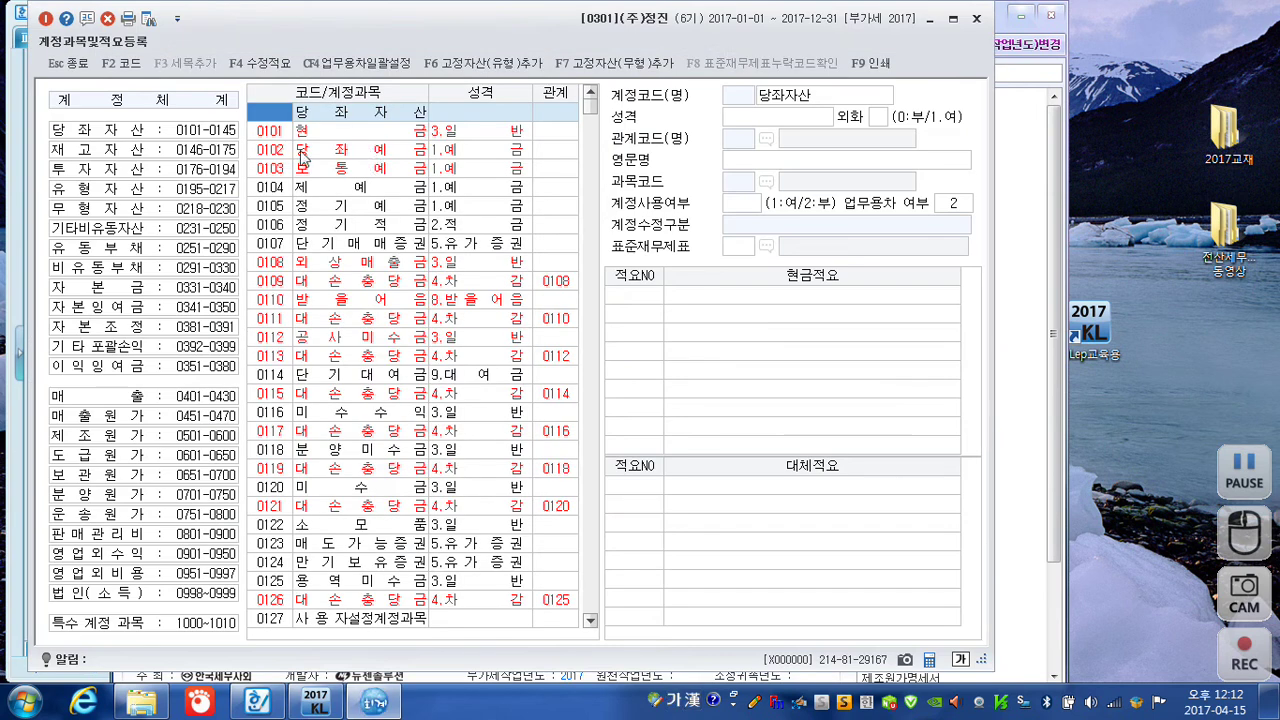
{"action": "type", "text": "0226"}
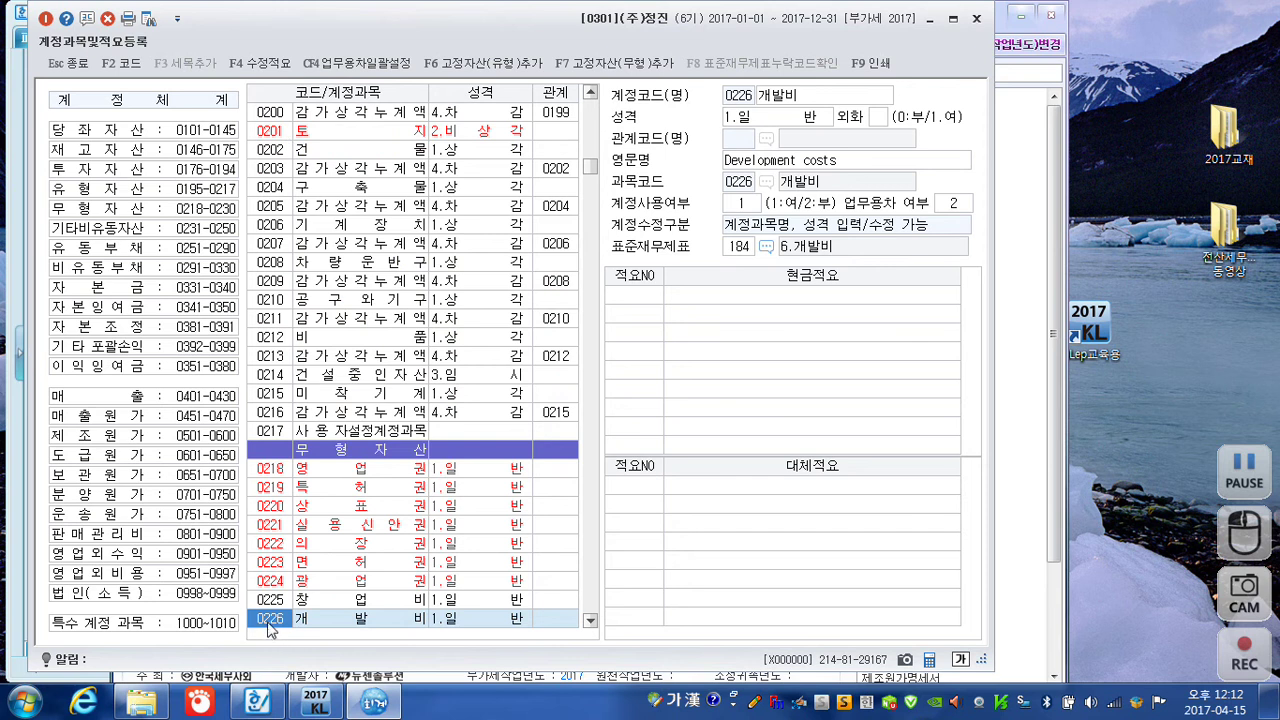
{"action": "left_click", "coordinate": [644, 488]}
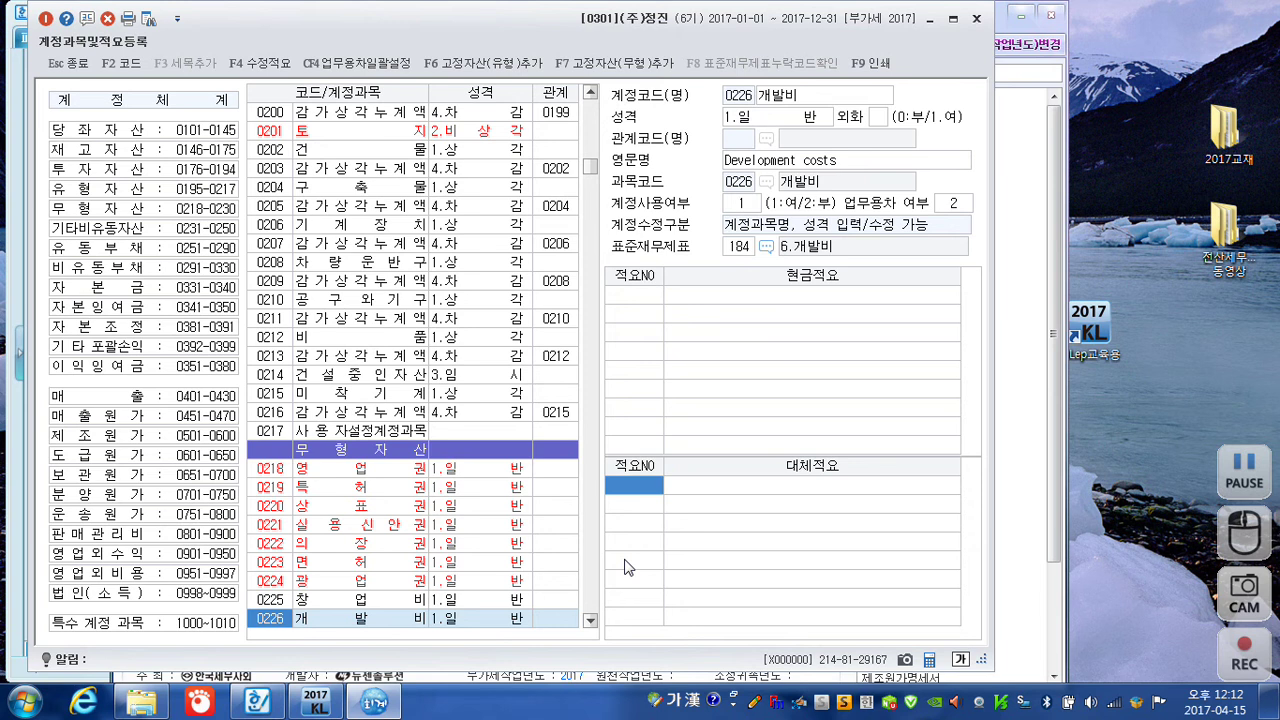
{"action": "type", "text": "1"}
{"action": "key", "text": "Return"}
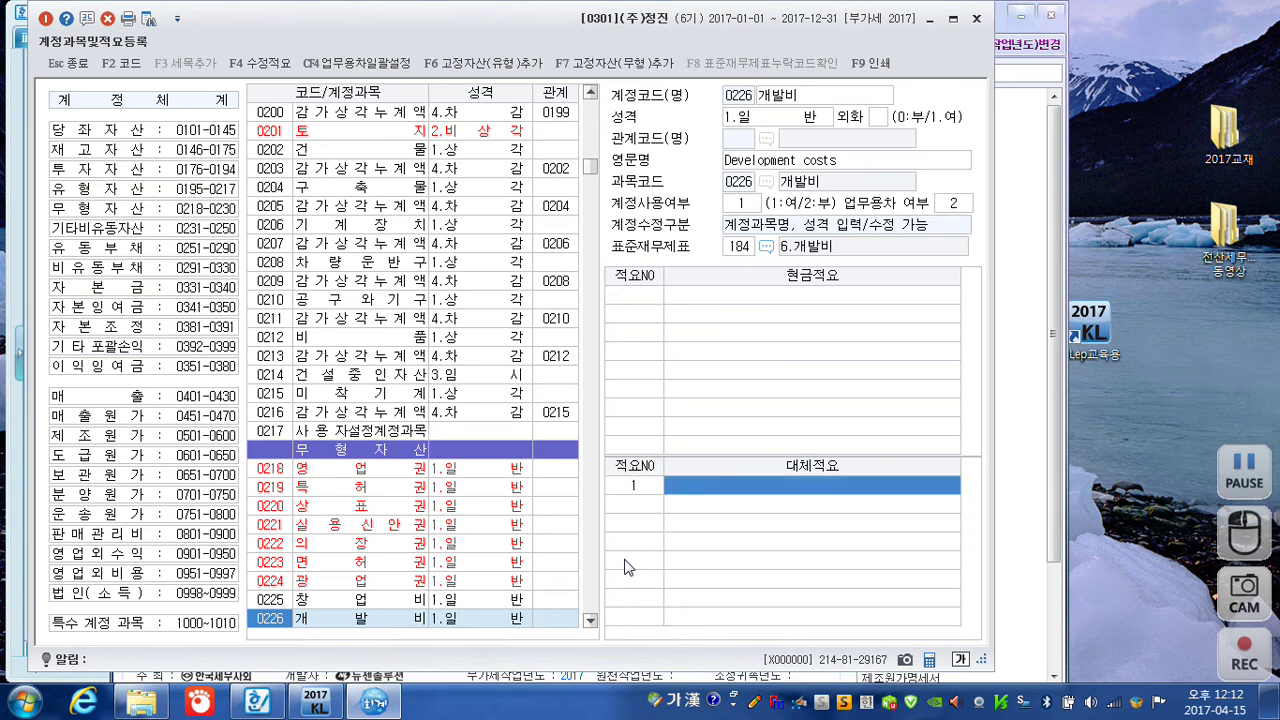
{"action": "type", "text": "급여"}
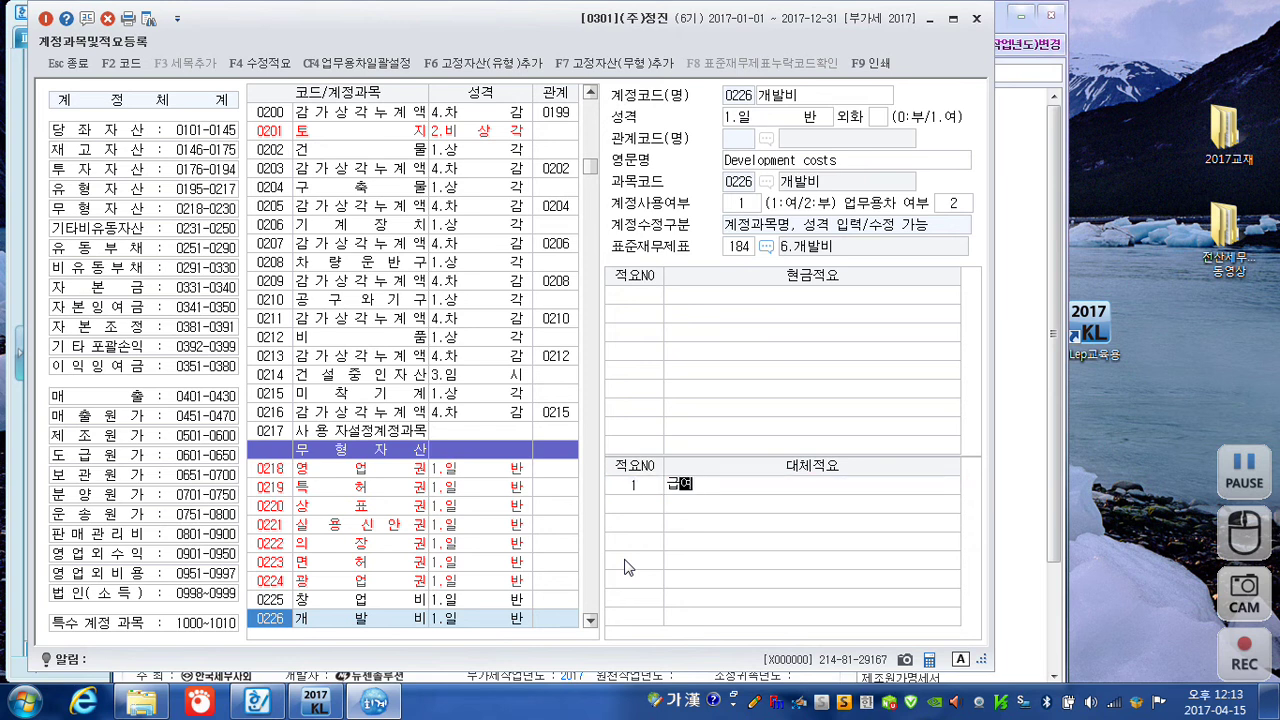
{"action": "type", "text": "에서 개발비로 대"}
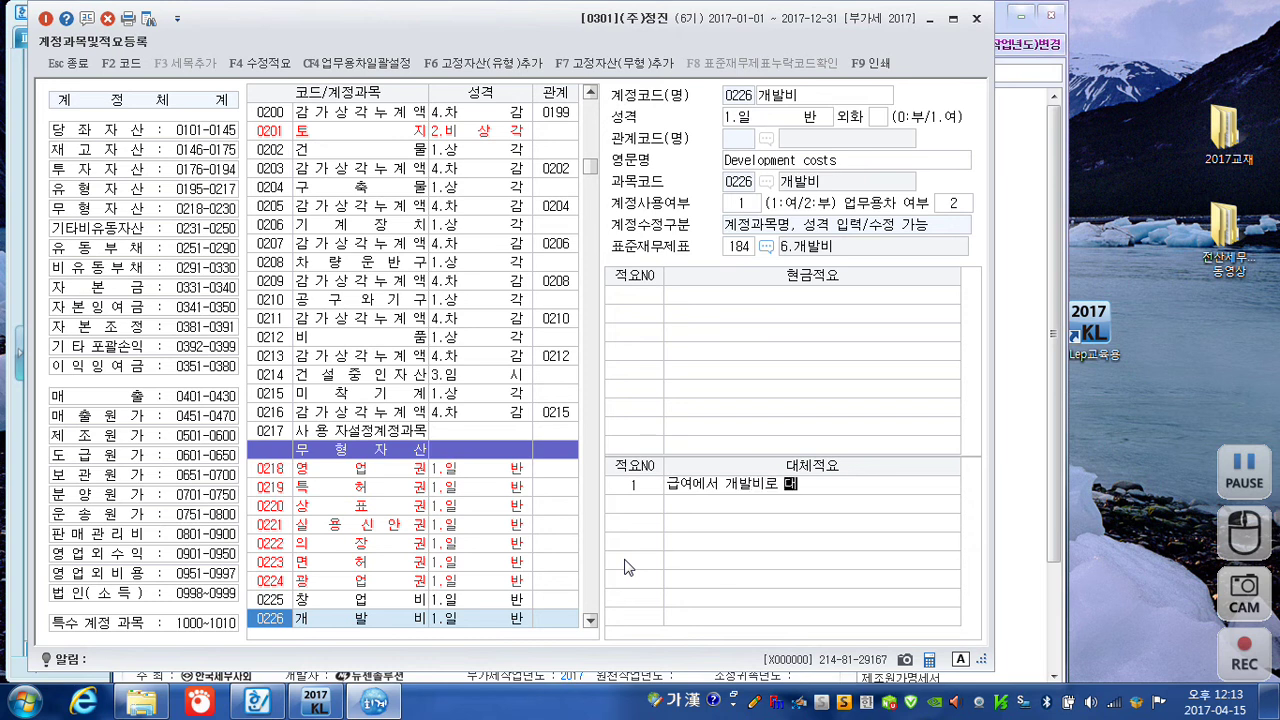
{"action": "type", "text": "체"}
{"action": "key", "text": "Return"}
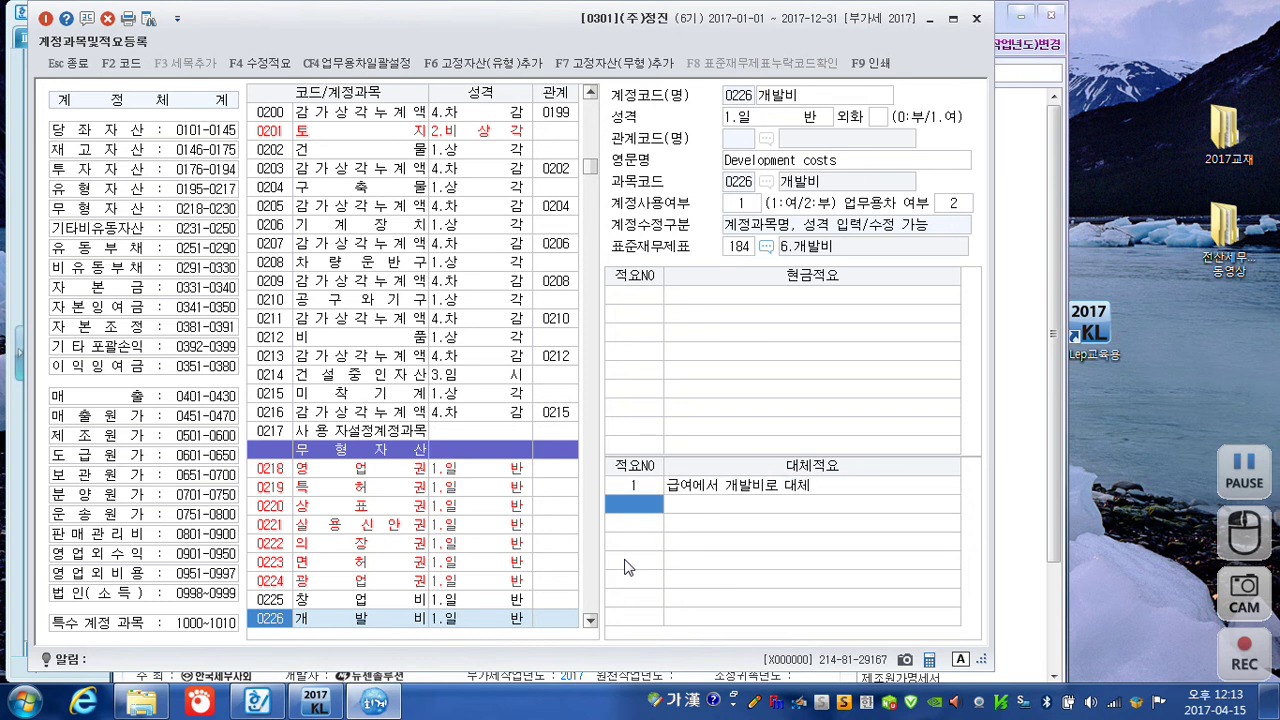
{"action": "left_click", "coordinate": [977, 20]}
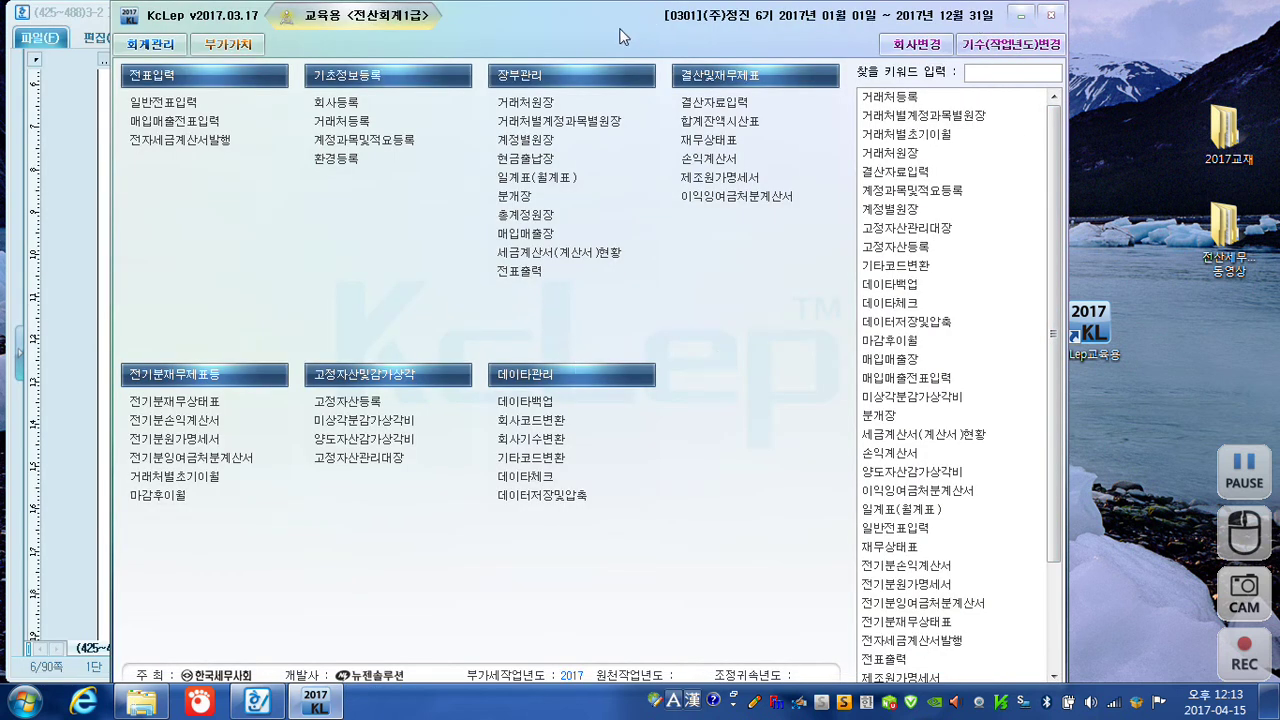
Open 일반전표입력 and load the vouchers for April 2017
{"action": "left_click_drag", "start_coordinate": [619, 29], "coordinate": [600, 29]}
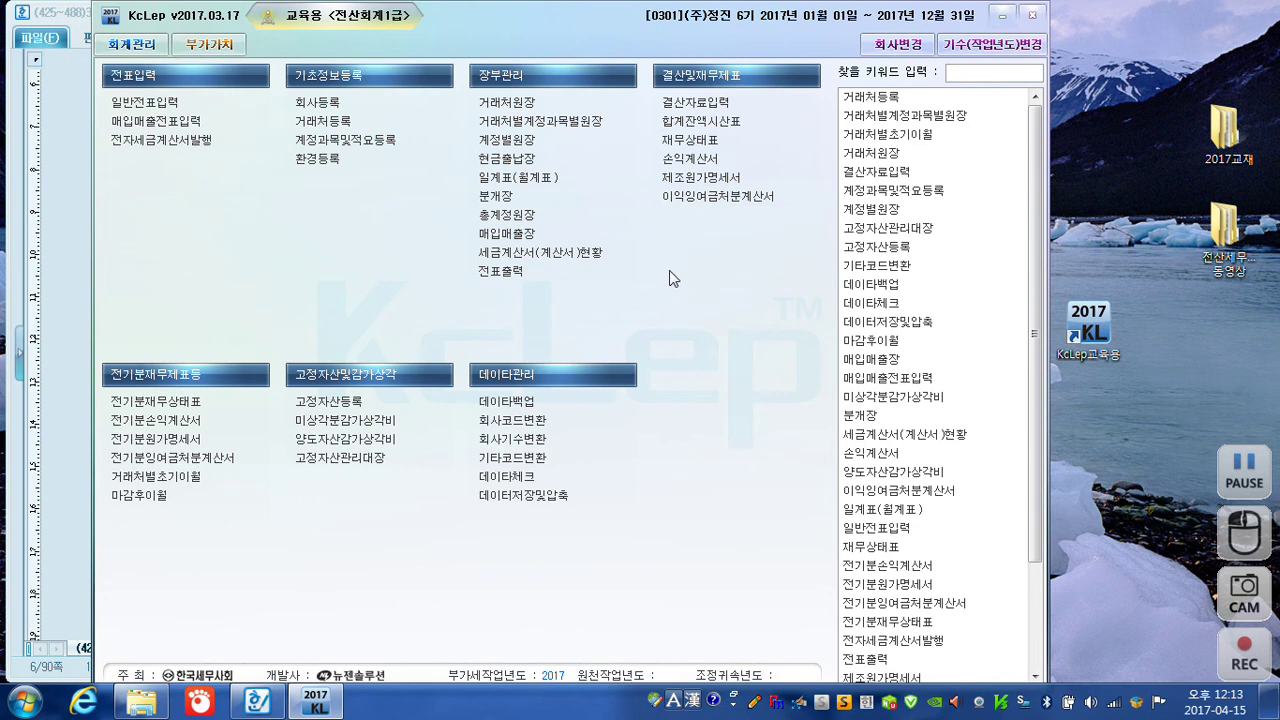
{"action": "left_click", "coordinate": [168, 105]}
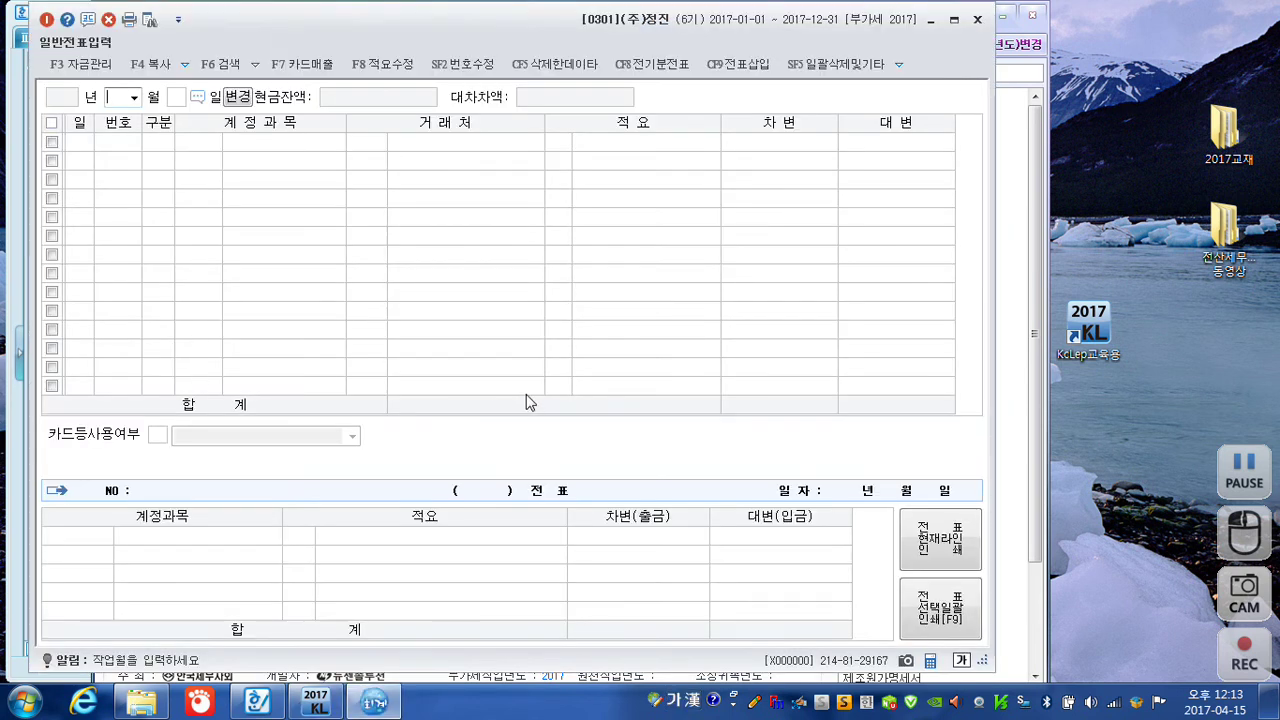
{"action": "type", "text": "04"}
{"action": "key", "text": "Return"}
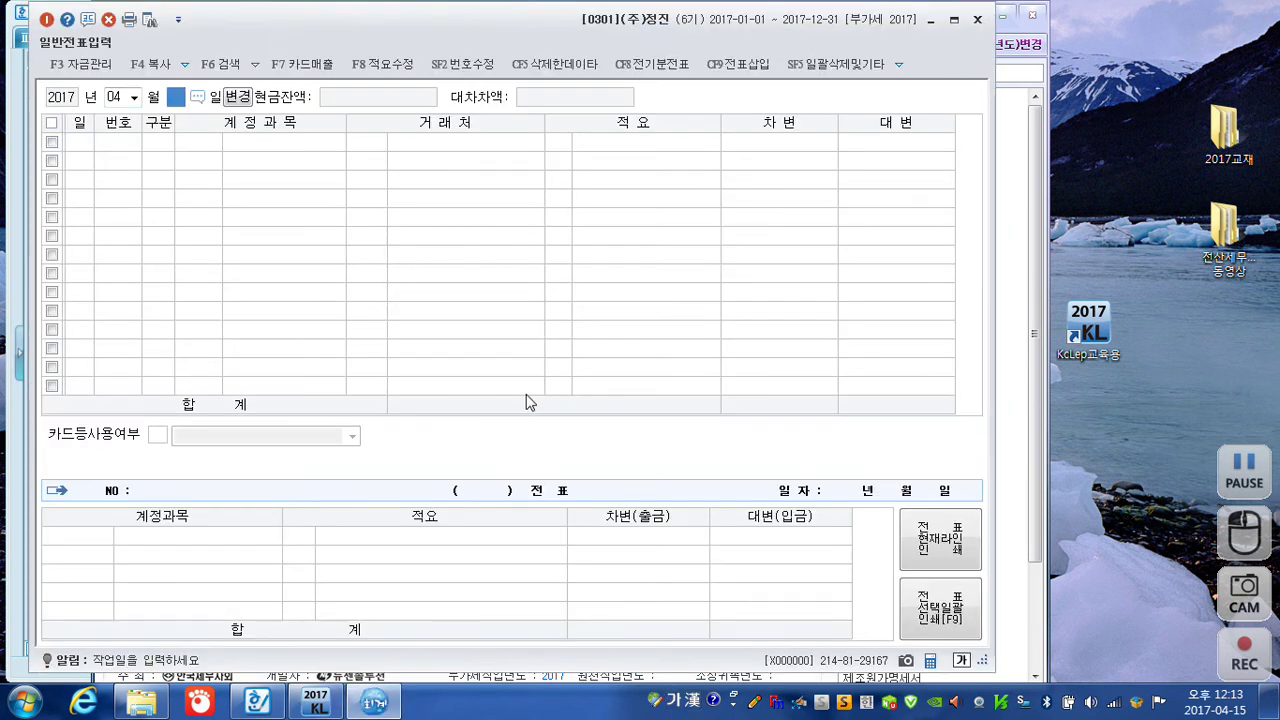
{"action": "key", "text": "Return"}
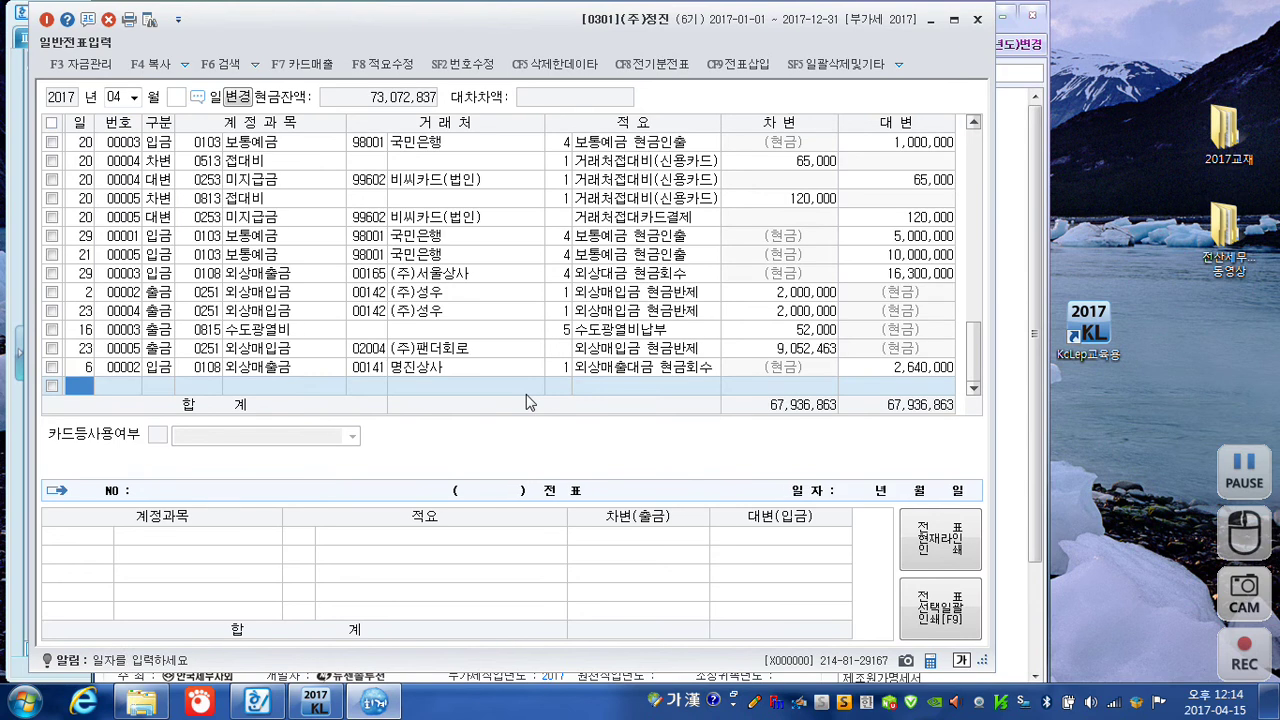
Enter a debit (차변) line dated the 8th for account 0202 건물 with 3,000,000 and no 거래처 or 적요
{"action": "type", "text": "6"}
{"action": "key", "text": "Return"}
{"action": "type", "text": "3"}
{"action": "key", "text": "Return"}
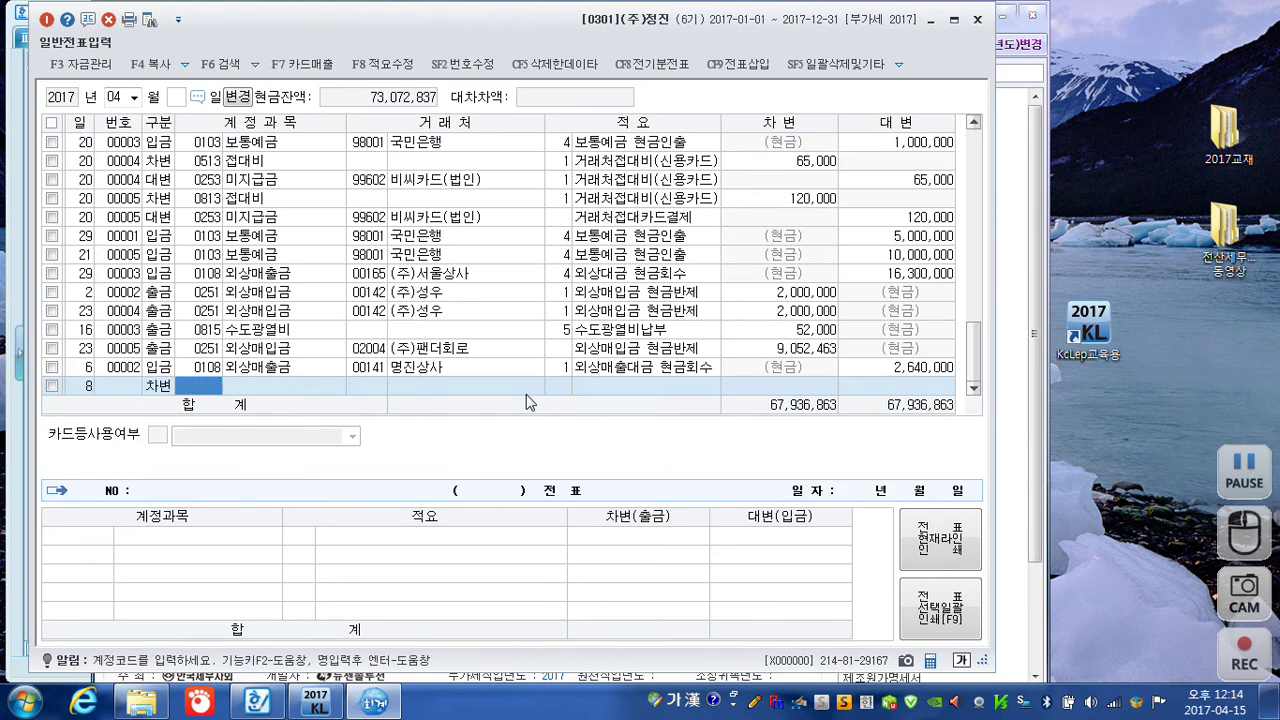
{"action": "type", "text": "건물"}
{"action": "key", "text": "Return"}
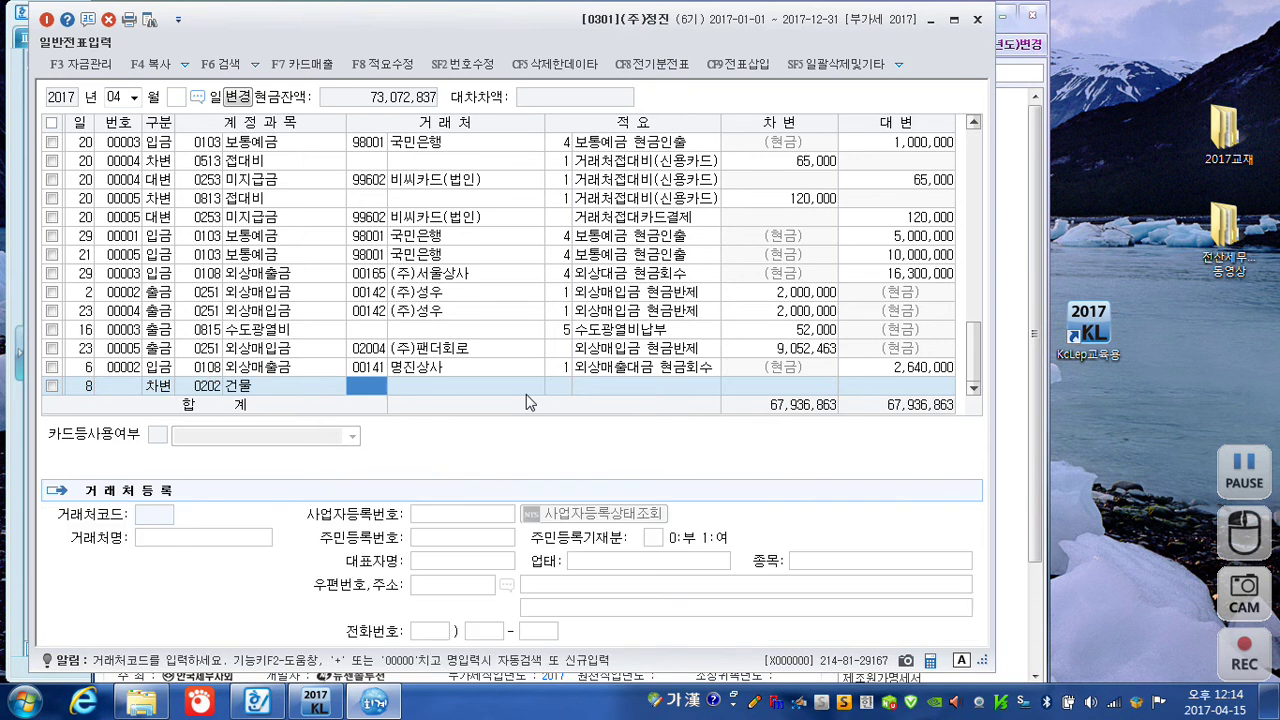
{"action": "key", "text": "Return"}
{"action": "key", "text": "Return"}
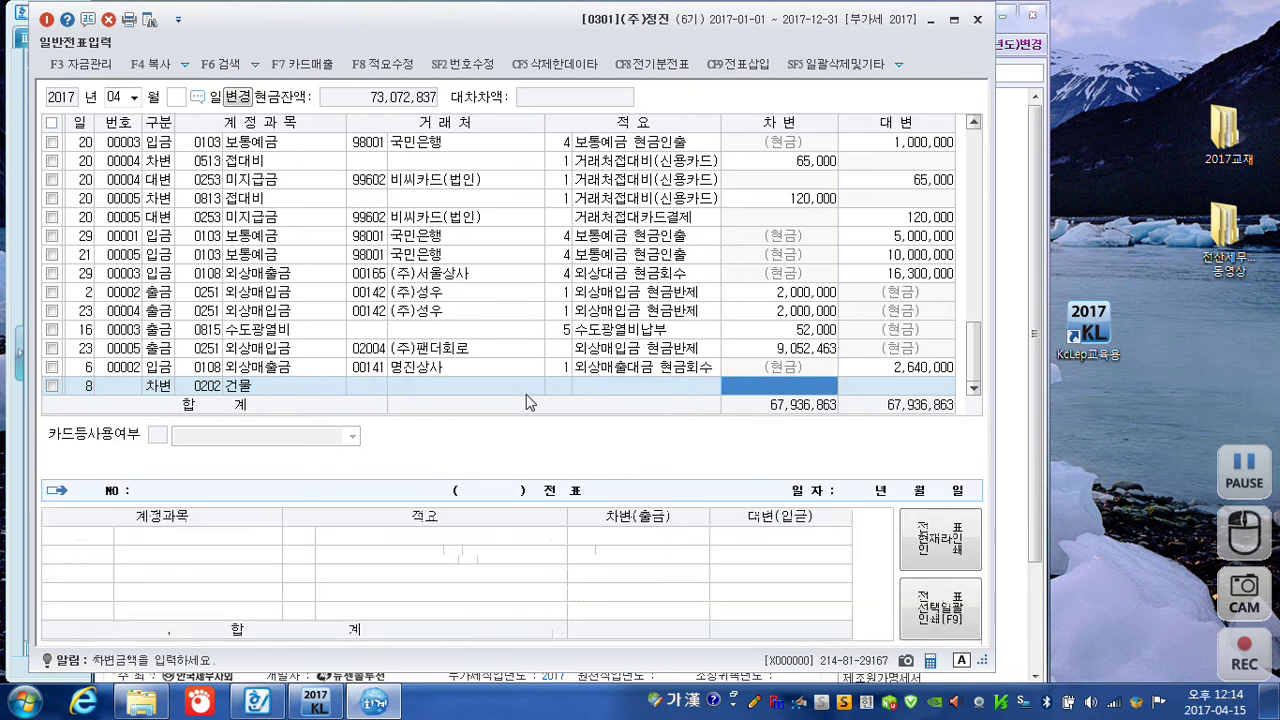
{"action": "type", "text": "3000000"}
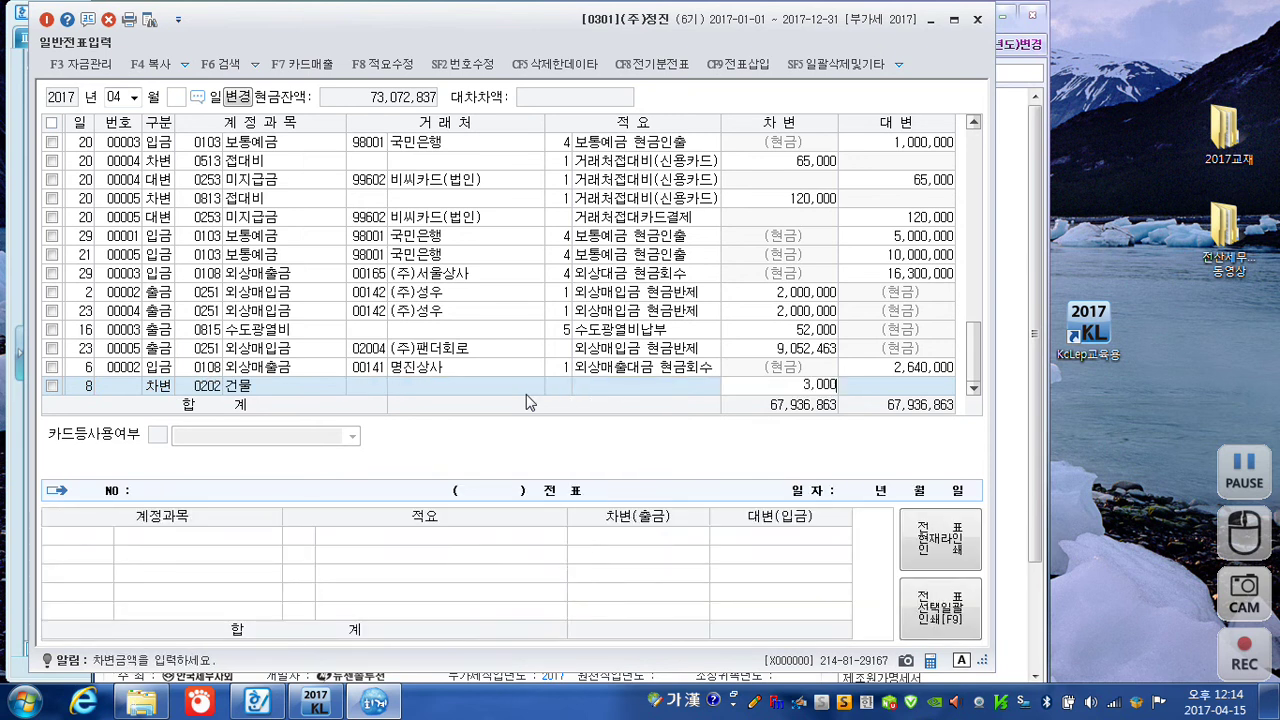
{"action": "key", "text": "Return"}
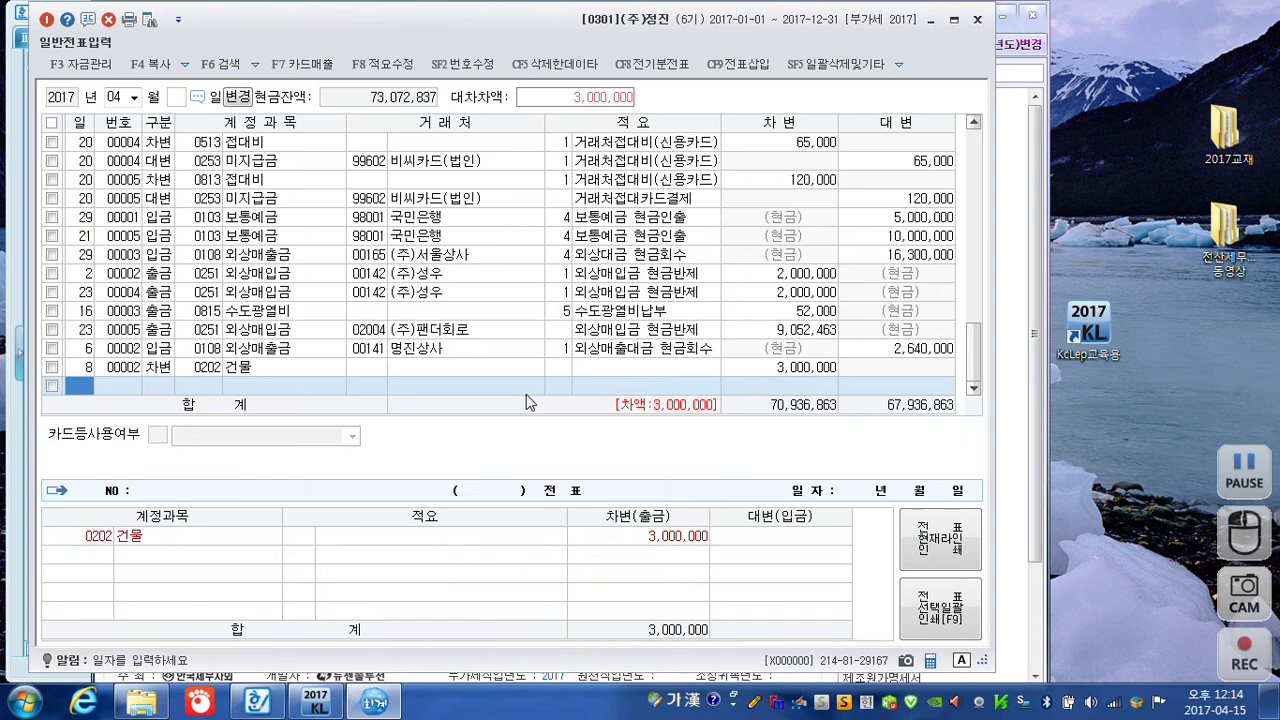
Add a second 차변 line dated the 8th for the 제조원가 account 0521 보험료 with 2,000,000
{"action": "type", "text": "8"}
{"action": "key", "text": "Return"}
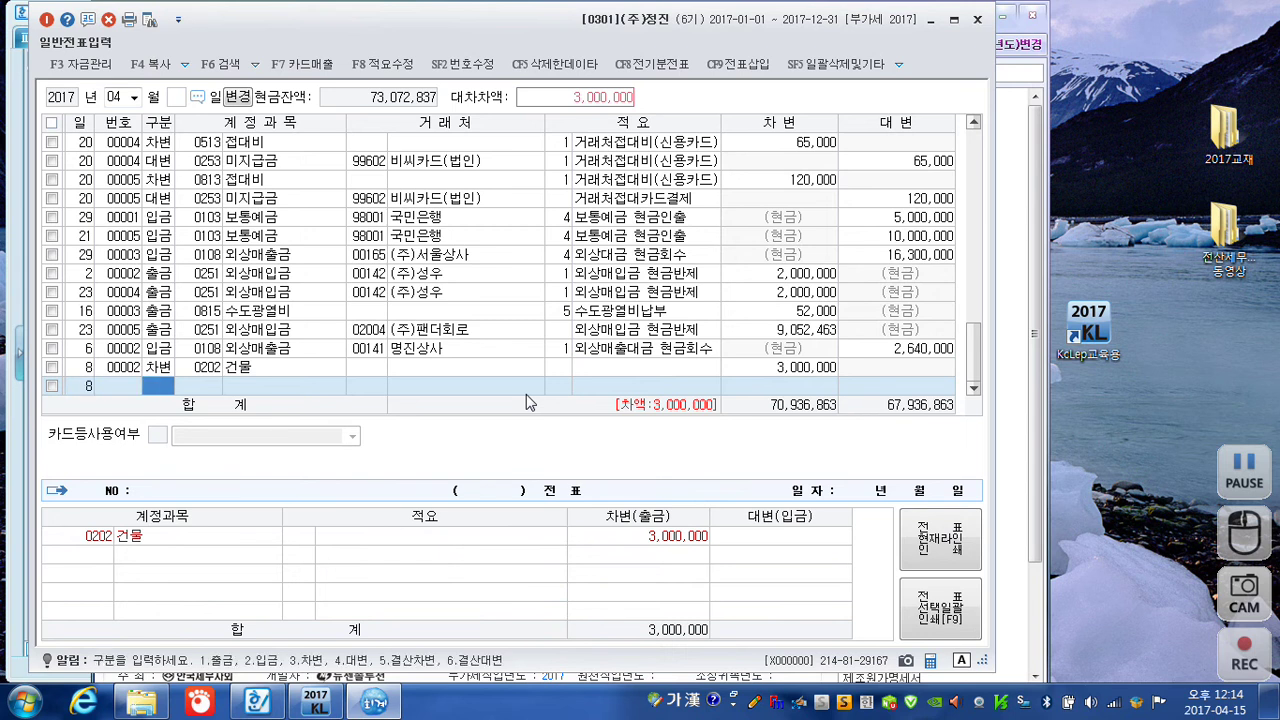
{"action": "type", "text": "3"}
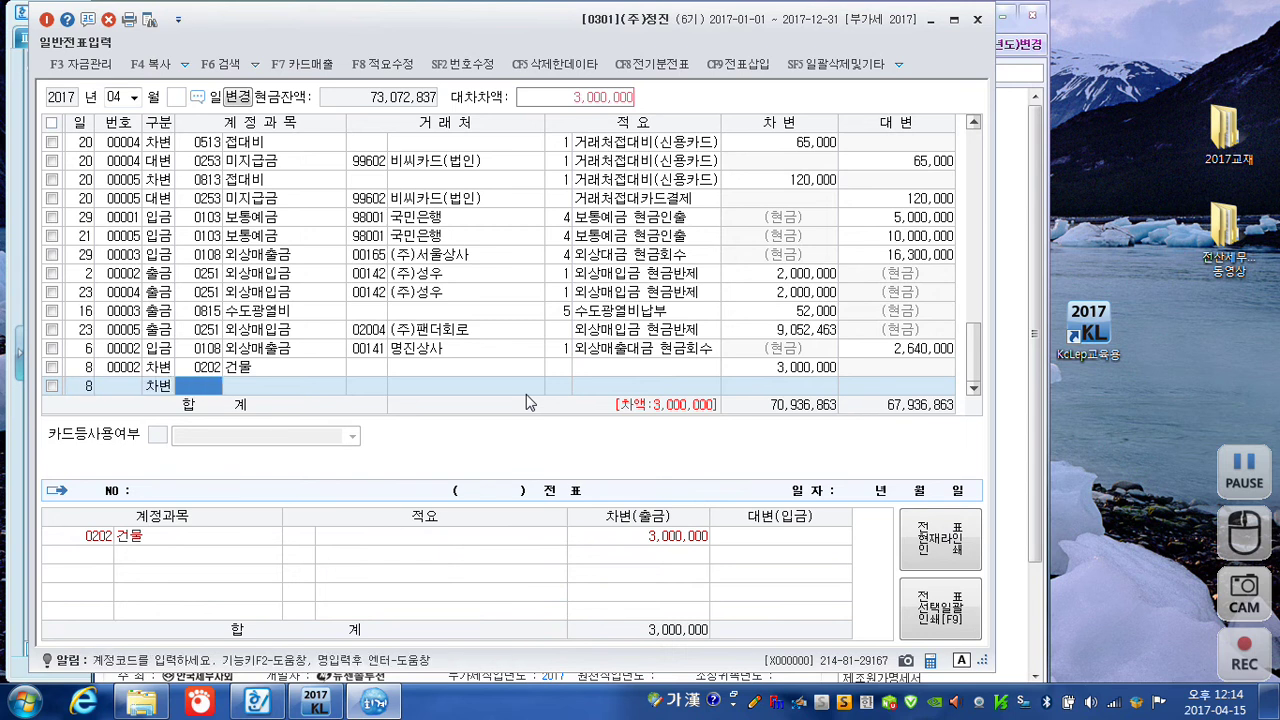
{"action": "type", "text": "보험"}
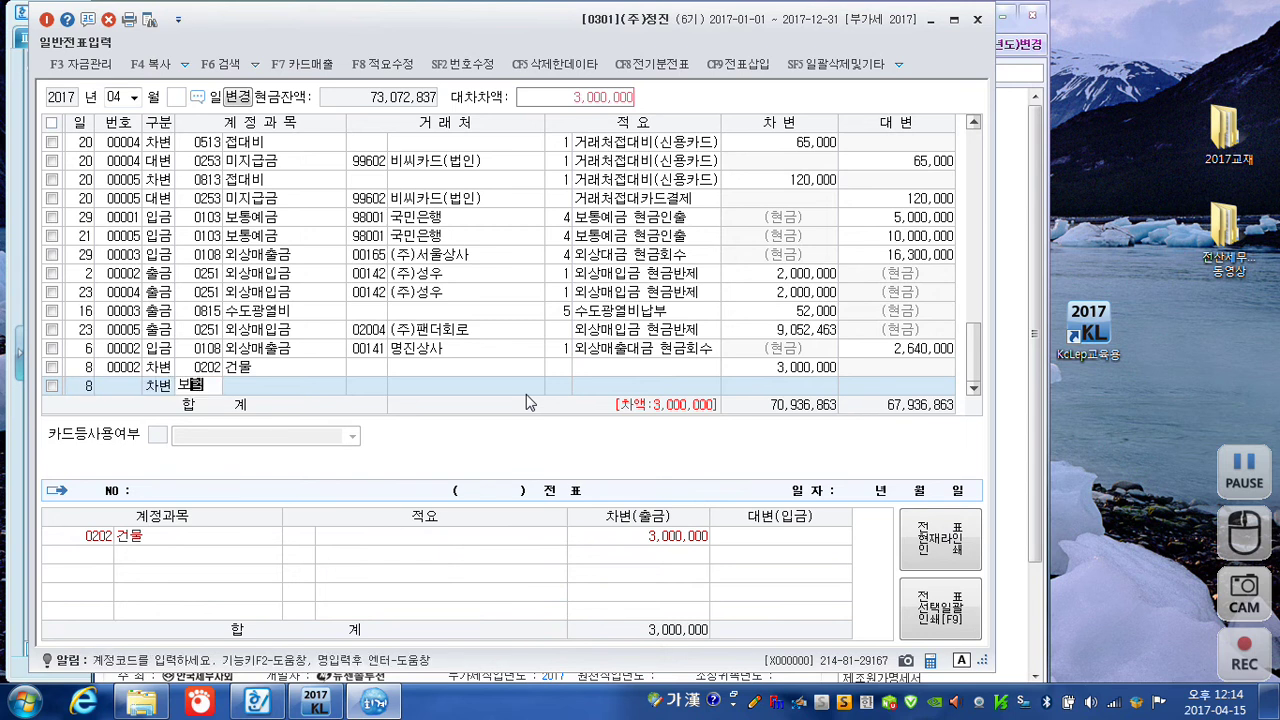
{"action": "key", "text": "Return"}
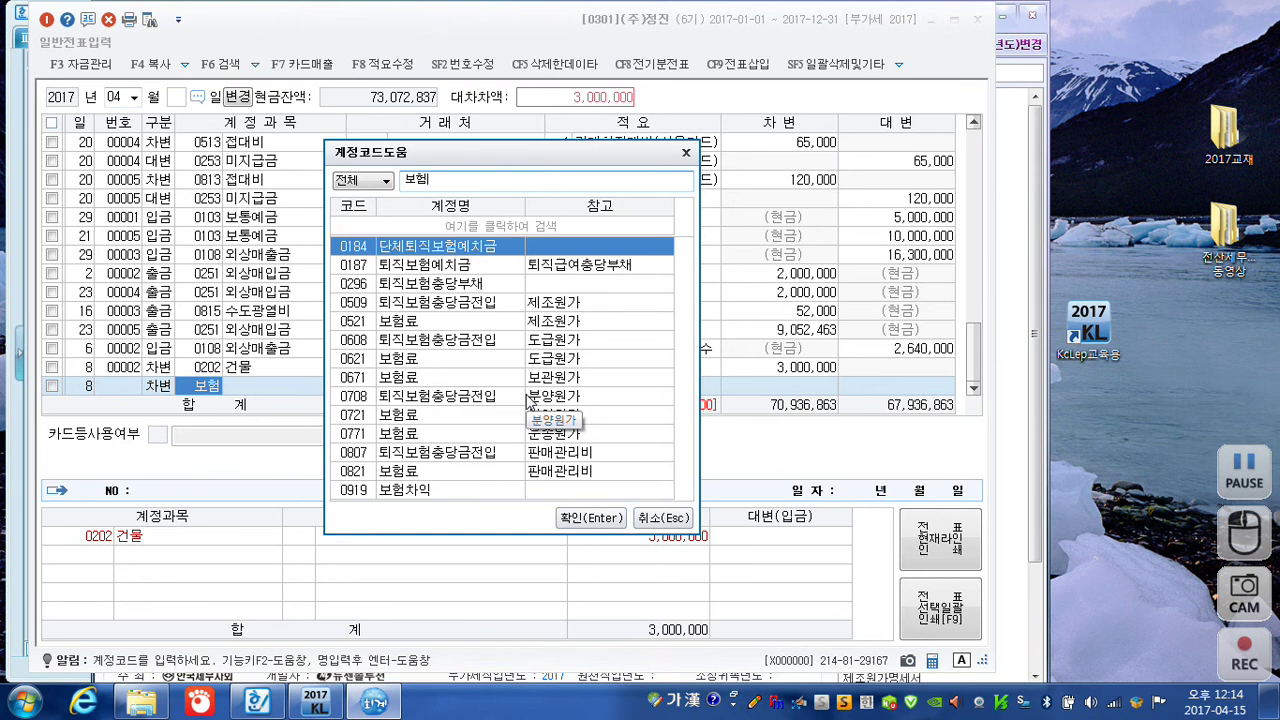
{"action": "key", "text": "Down"}
{"action": "key", "text": "Down"}
{"action": "key", "text": "Down"}
{"action": "key", "text": "Down"}
{"action": "key", "text": "Down"}
{"action": "key", "text": "Down"}
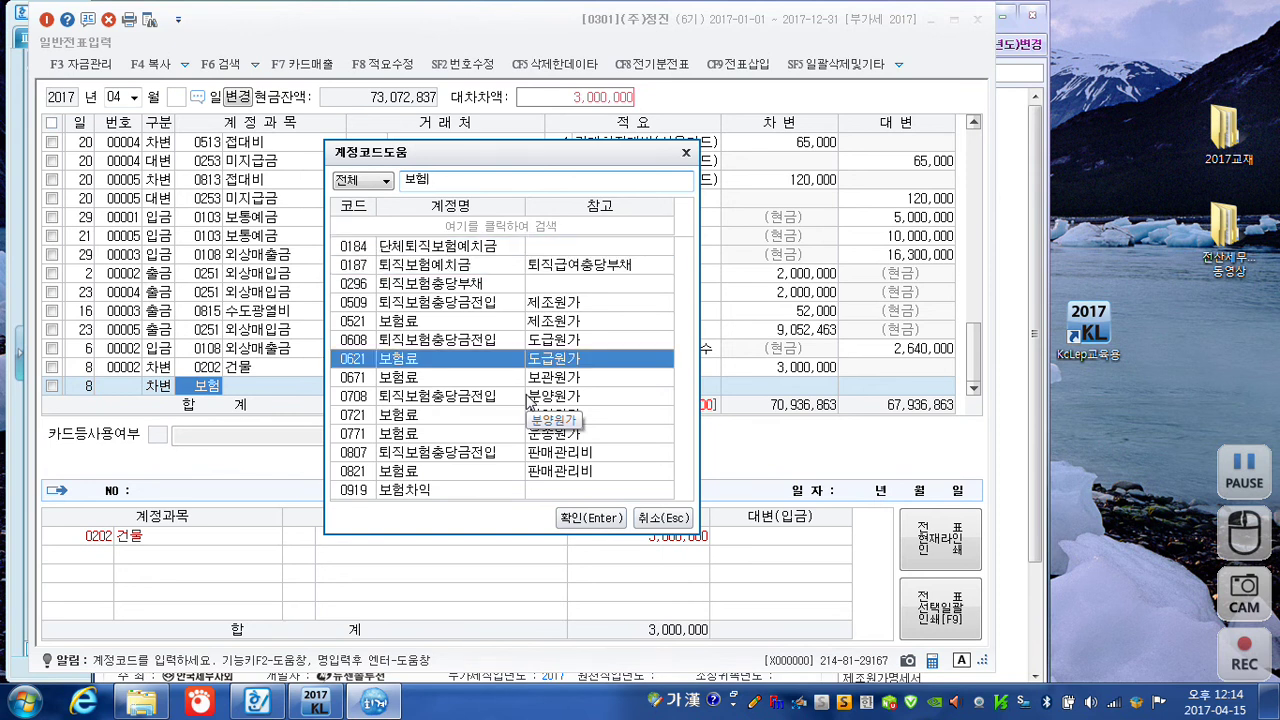
{"action": "key", "text": "Up"}
{"action": "key", "text": "Up"}
{"action": "key", "text": "Return"}
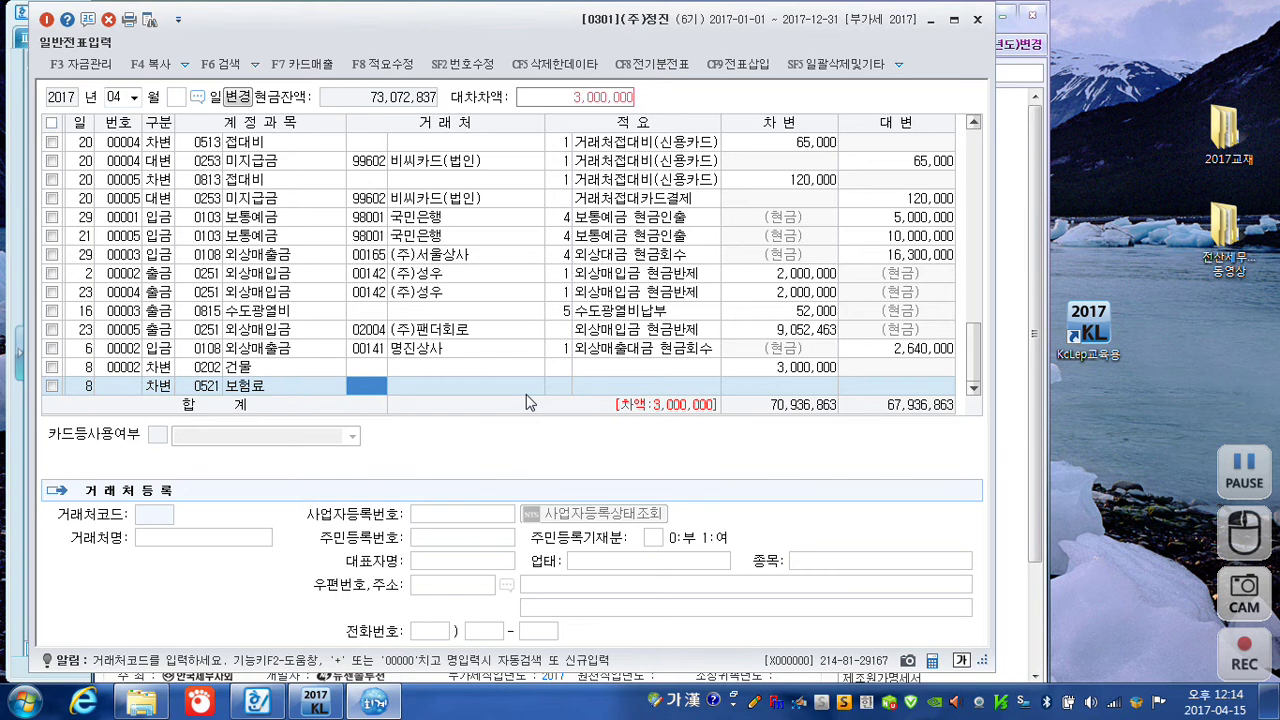
{"action": "key", "text": "Return"}
{"action": "key", "text": "Return"}
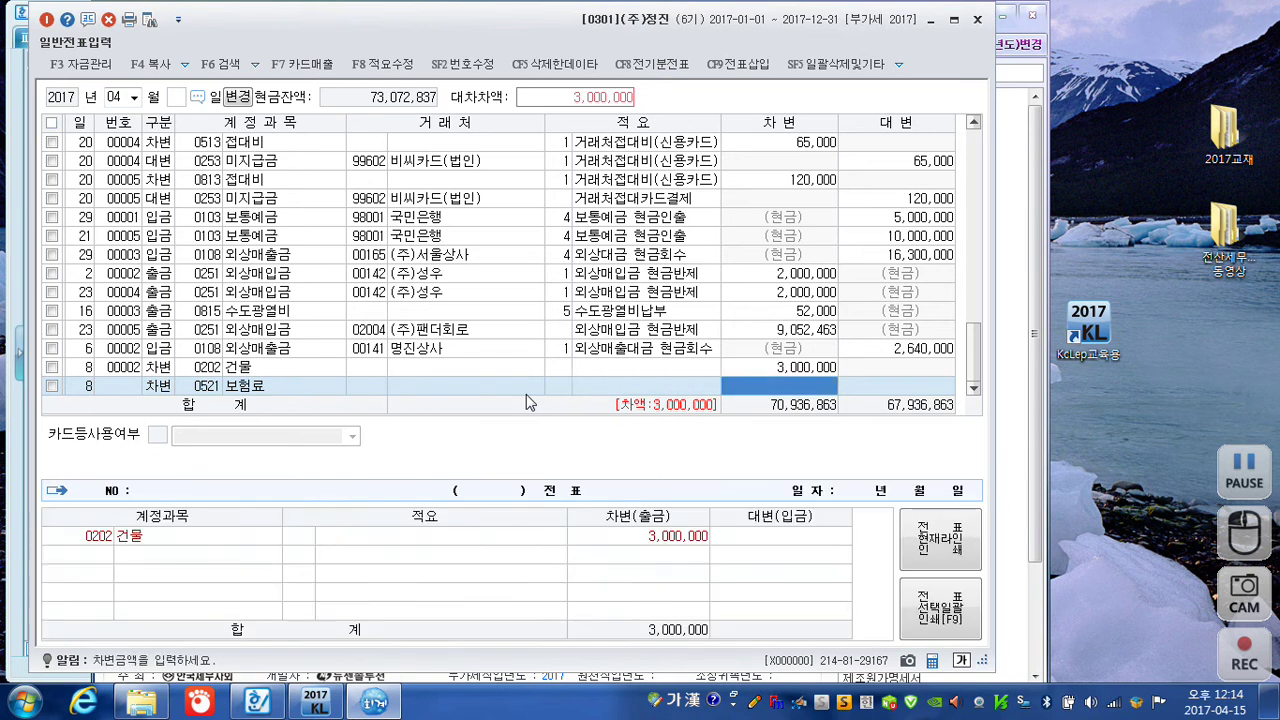
{"action": "type", "text": "2++"}
{"action": "key", "text": "Return"}
Balance the voucher of the 8th with a 대변 line of 5,000,000 for account 0103 보통예금, leaving 적요 blank
{"action": "type", "text": "8"}
{"action": "key", "text": "Return"}
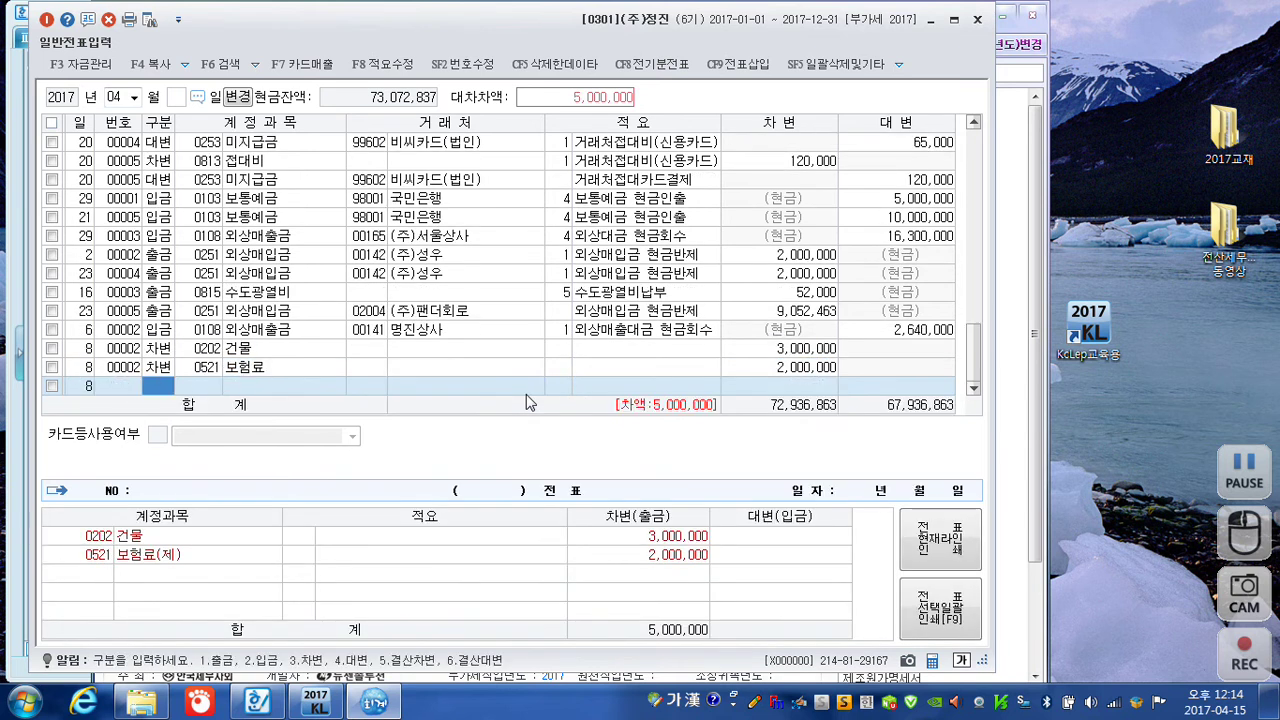
{"action": "type", "text": "4"}
{"action": "key", "text": "Return"}
{"action": "type", "text": "103"}
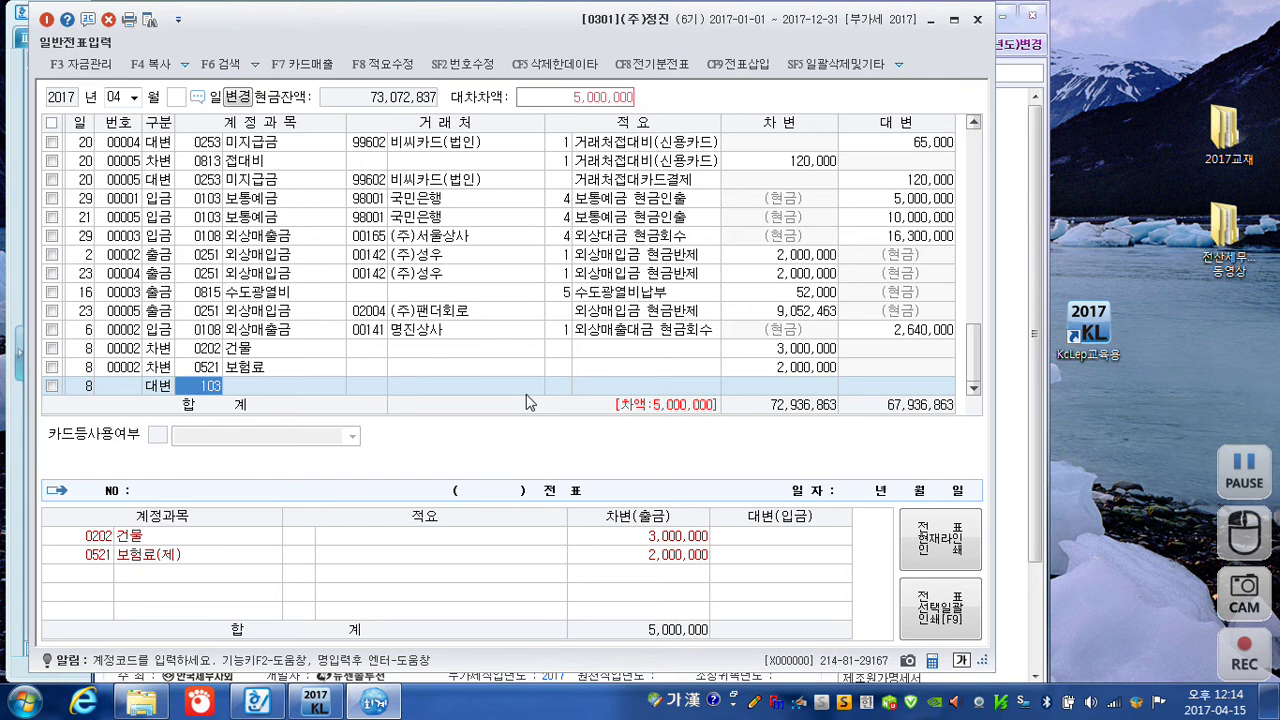
{"action": "key", "text": "Return"}
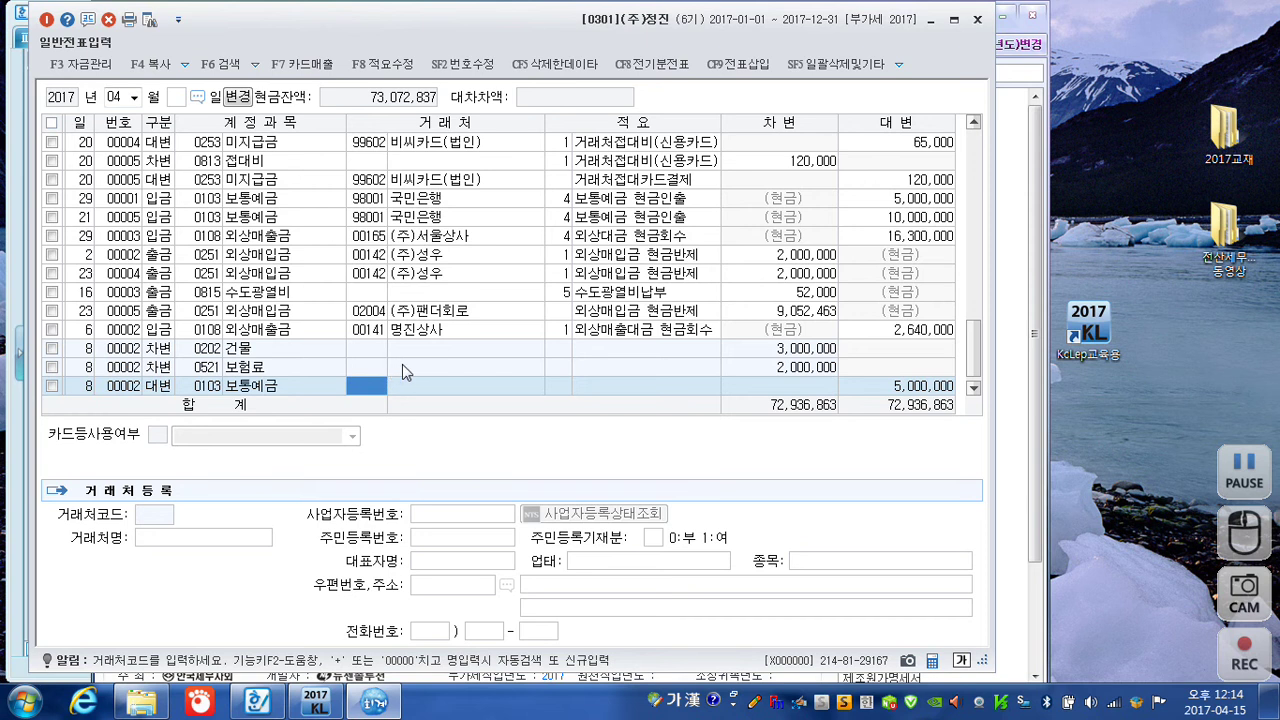
{"action": "left_click", "coordinate": [560, 352]}
{"action": "left_click", "coordinate": [563, 367]}
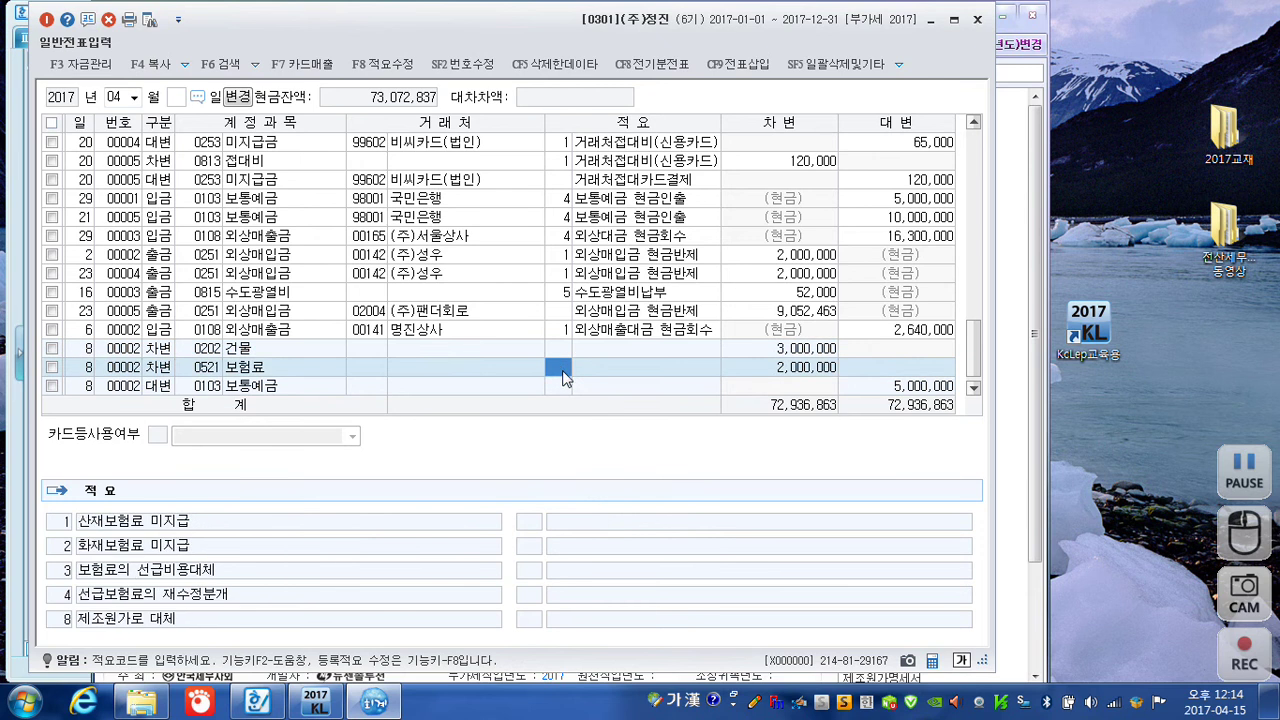
{"action": "left_click", "coordinate": [563, 387]}
{"action": "left_click", "coordinate": [880, 390]}
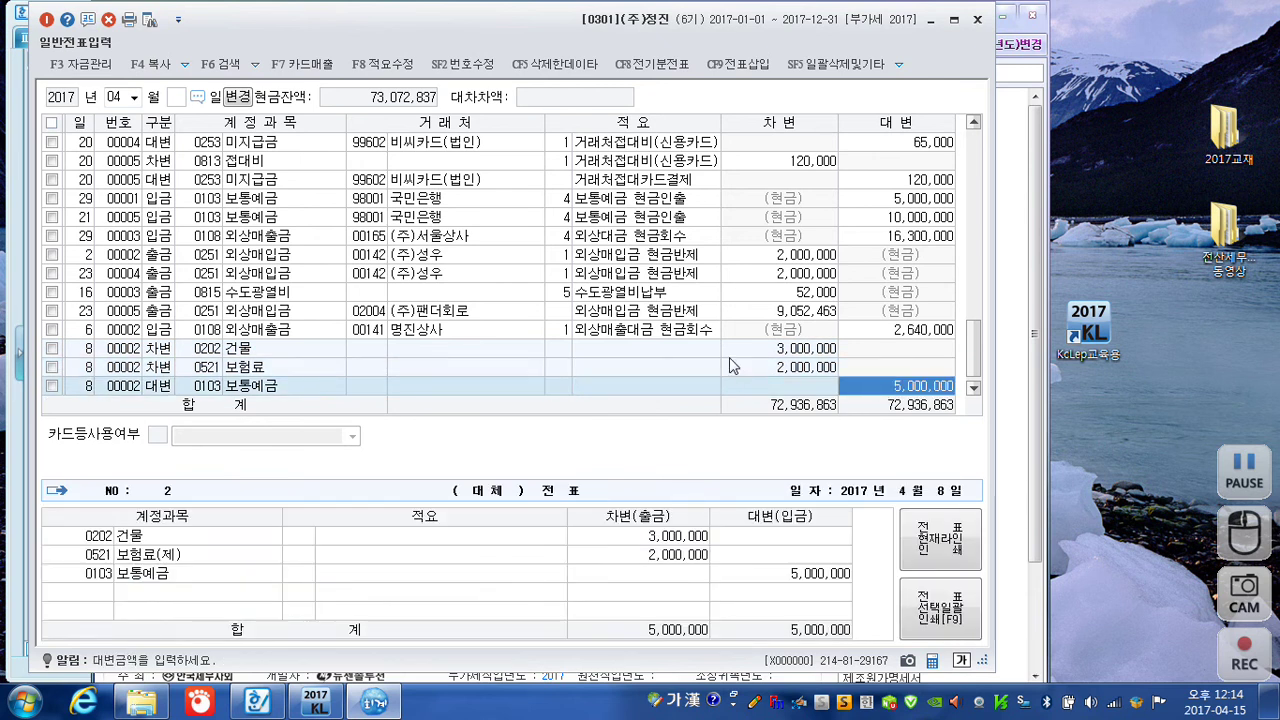
{"action": "key", "text": "Return"}
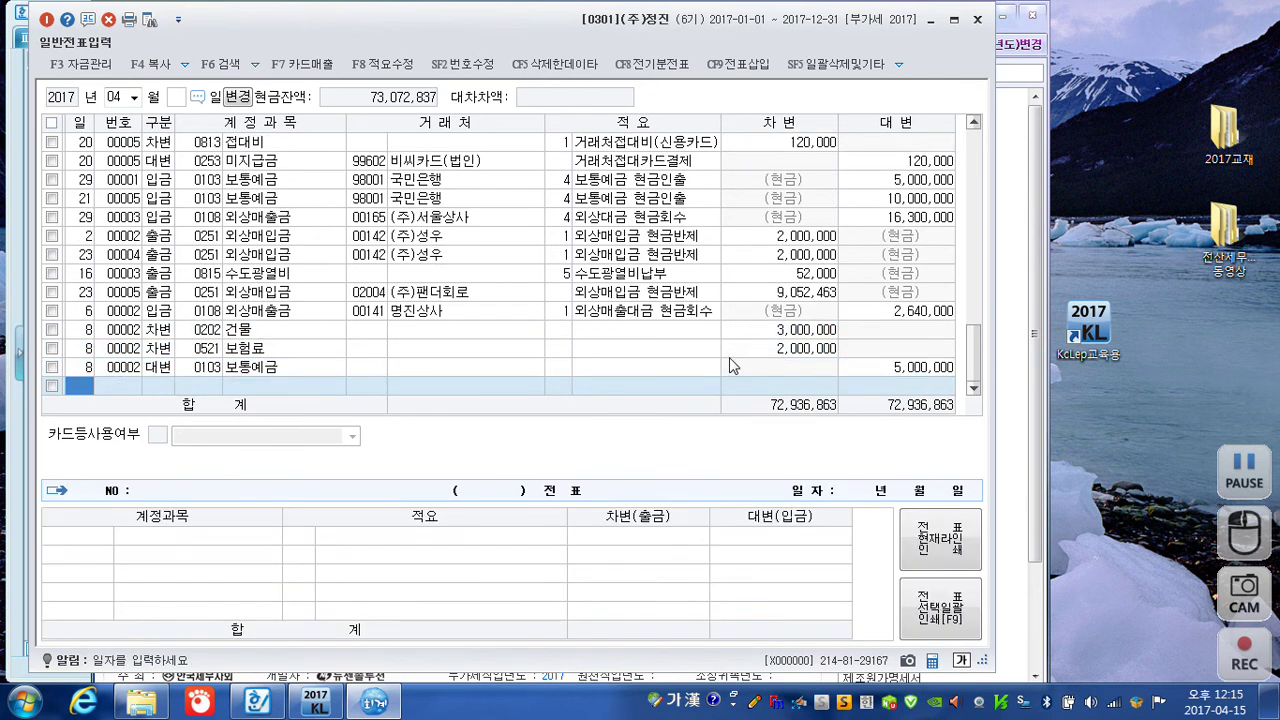
Enter a 차변 line dated the 12th for the 제조원가 account 0520 수선비 with 480,000
{"action": "type", "text": "12"}
{"action": "key", "text": "Return"}
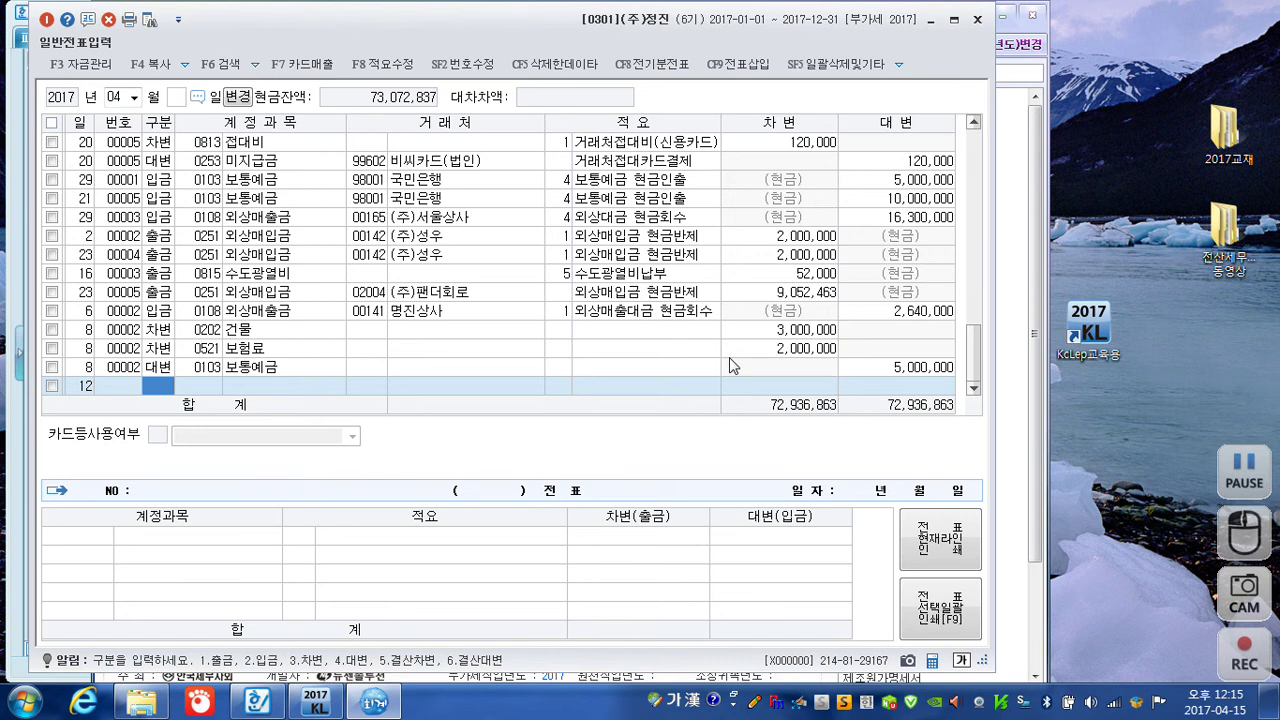
{"action": "type", "text": "3"}
{"action": "key", "text": "Return"}
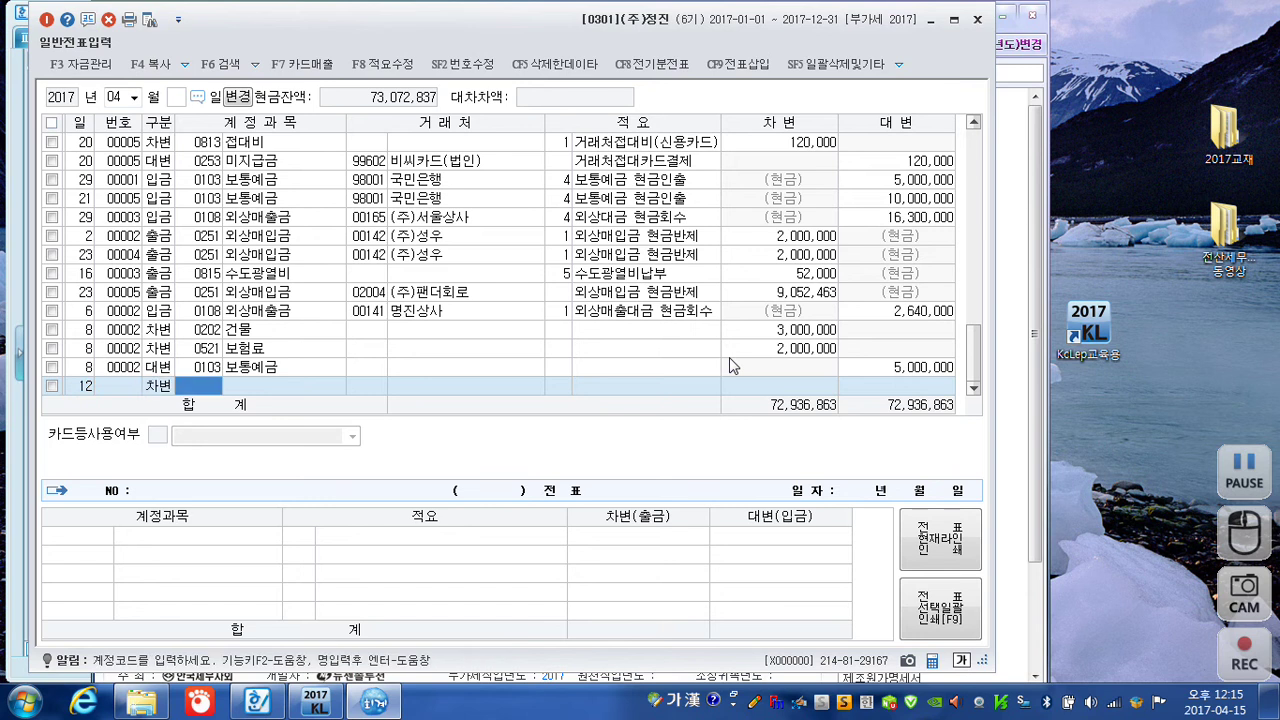
{"action": "type", "text": "수도"}
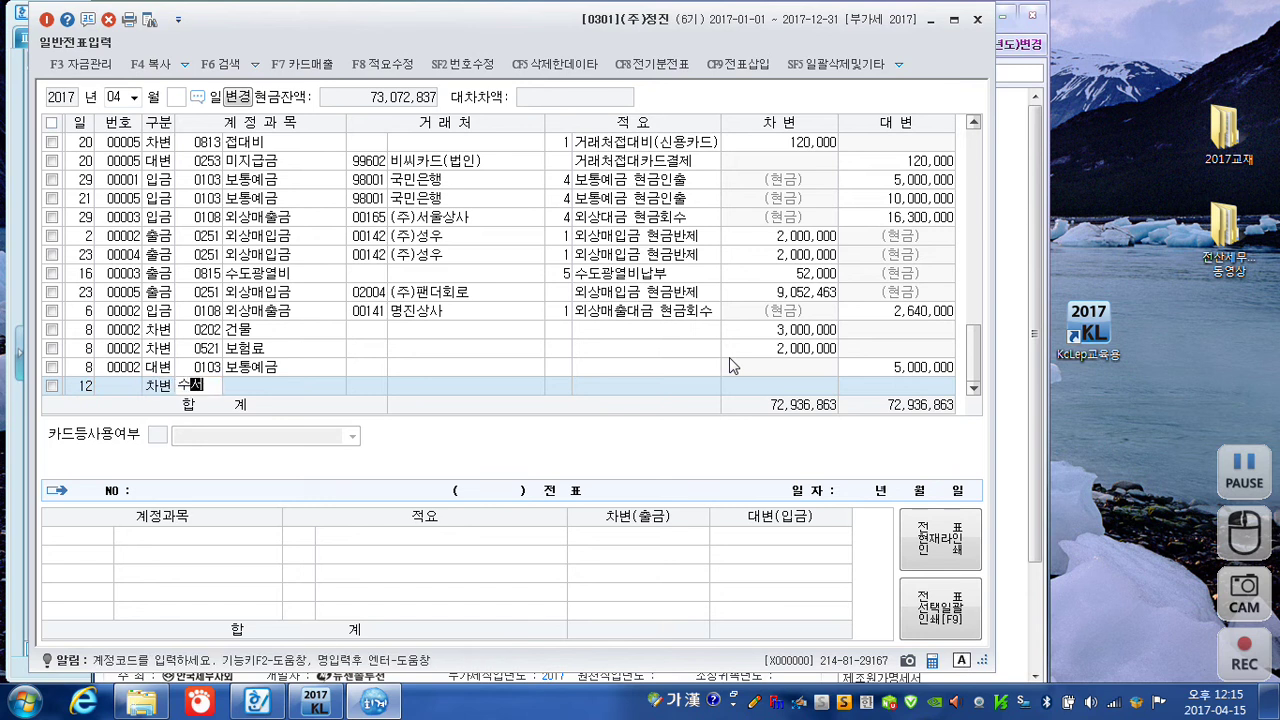
{"action": "key", "text": "Return"}
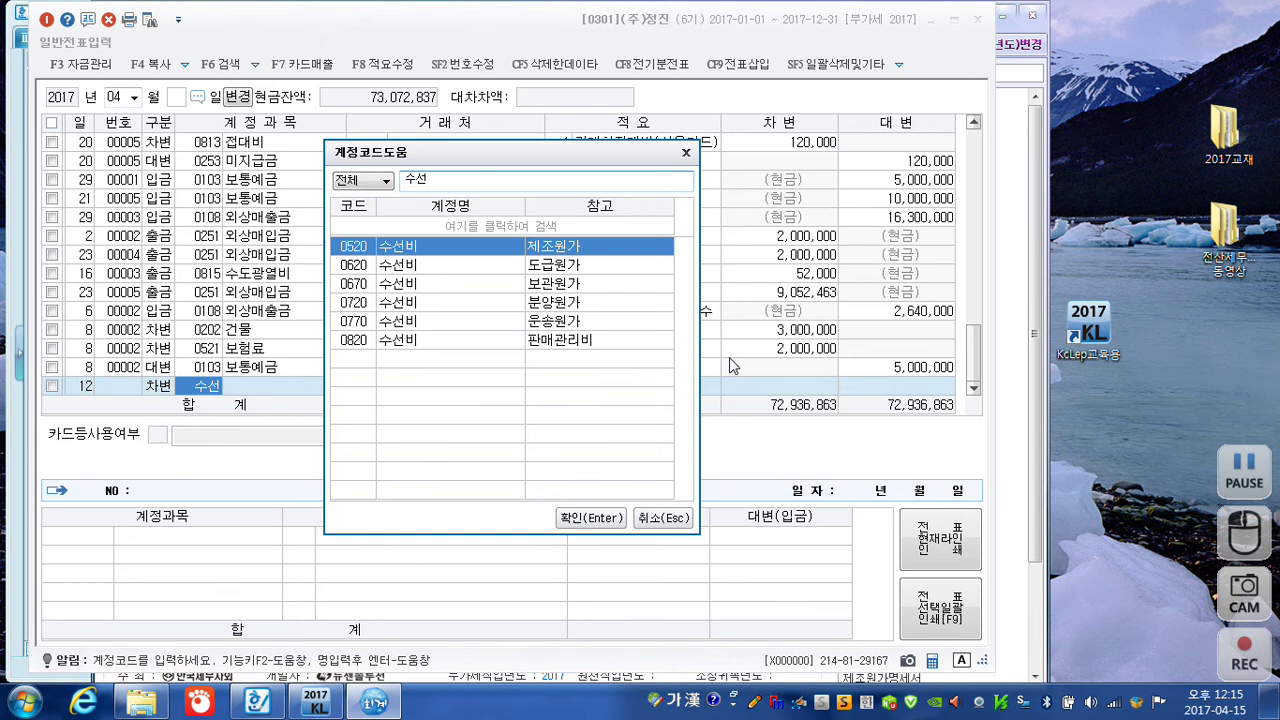
{"action": "key", "text": "Return"}
{"action": "key", "text": "Return"}
{"action": "key", "text": "Return"}
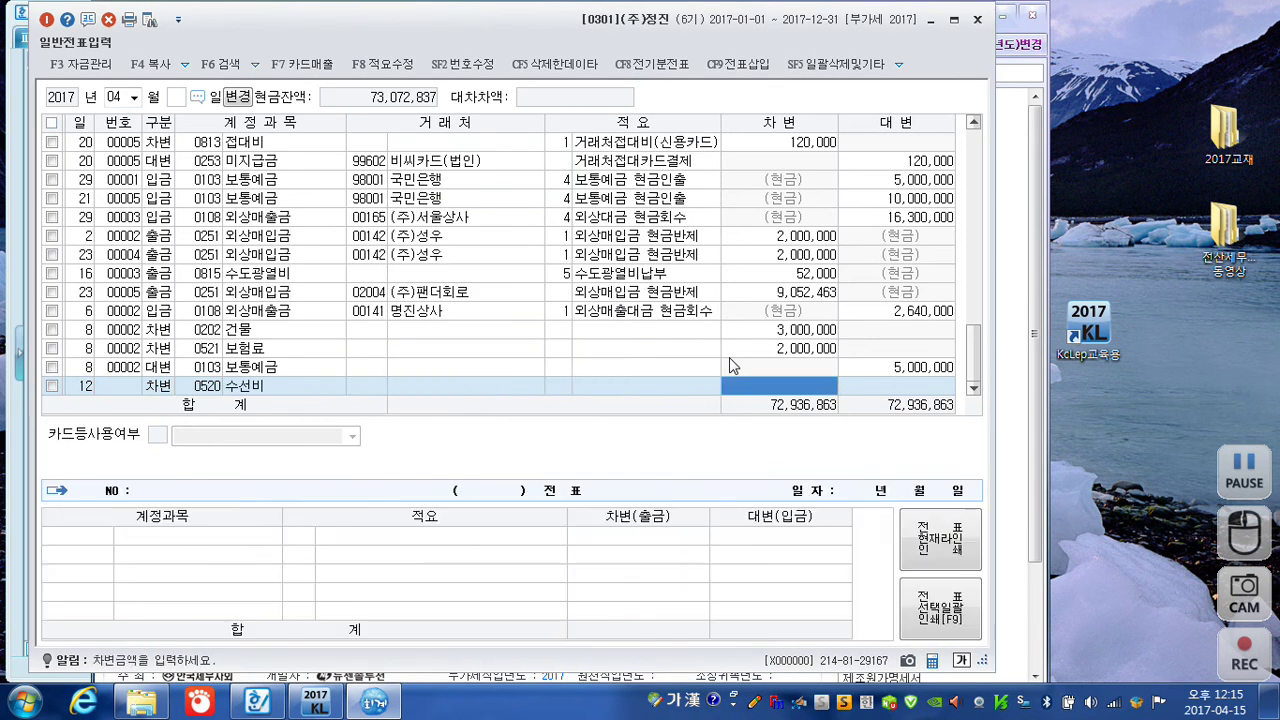
{"action": "type", "text": "480+"}
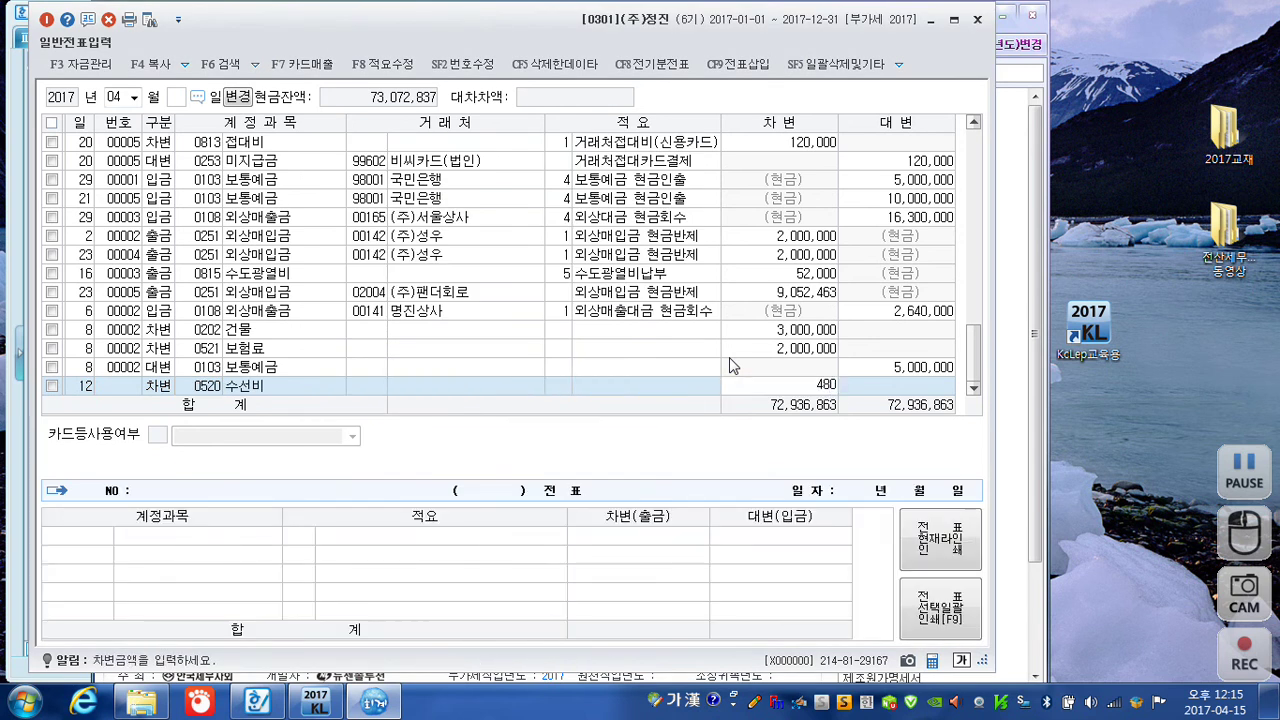
{"action": "key", "text": "Return"}
Balance the voucher of the 12th with a 480,000 대변 line for 0153 원재료, using 적요 8 타계정으로 대체액 원가명세서 반영분
{"action": "key", "text": "Return"}
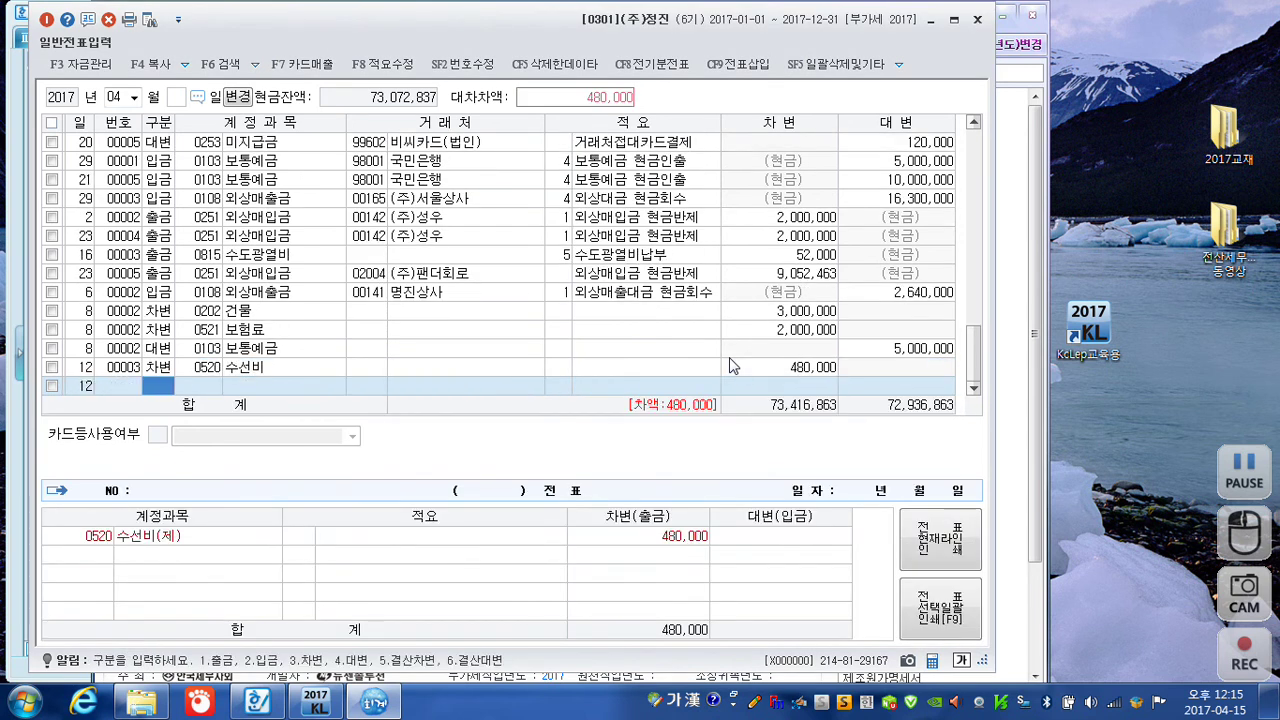
{"action": "type", "text": "40153"}
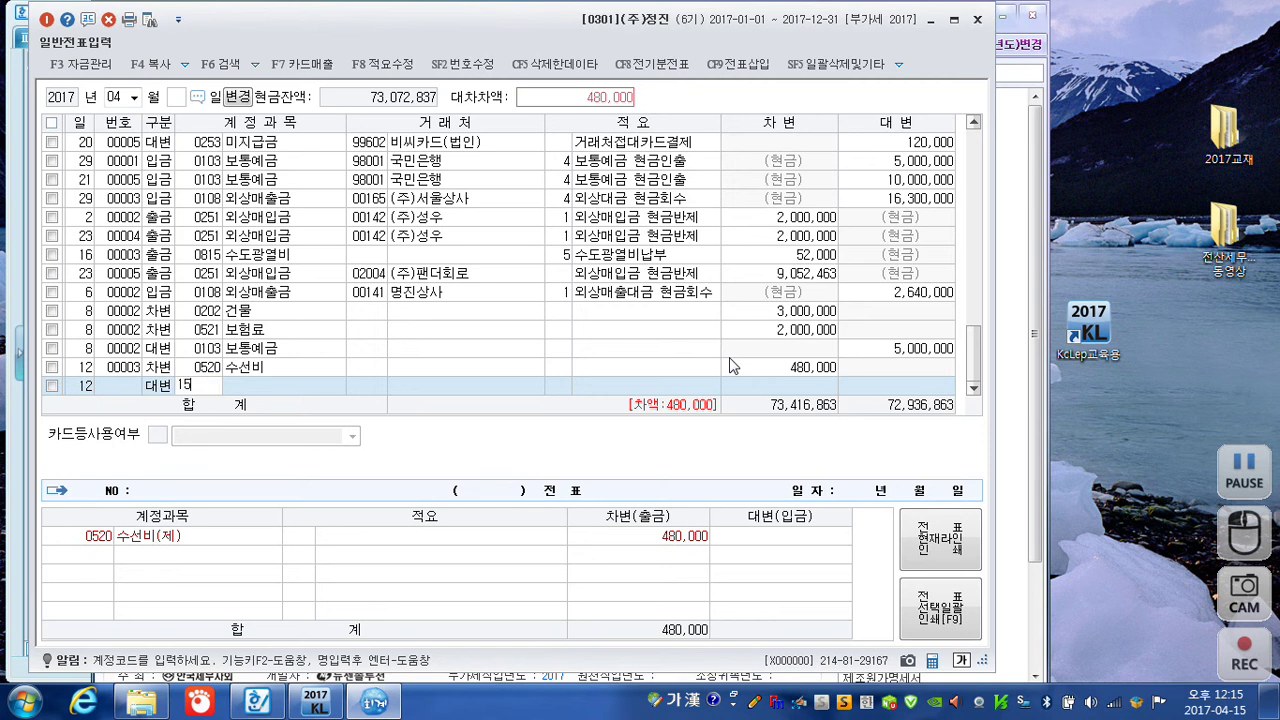
{"action": "key", "text": "Return"}
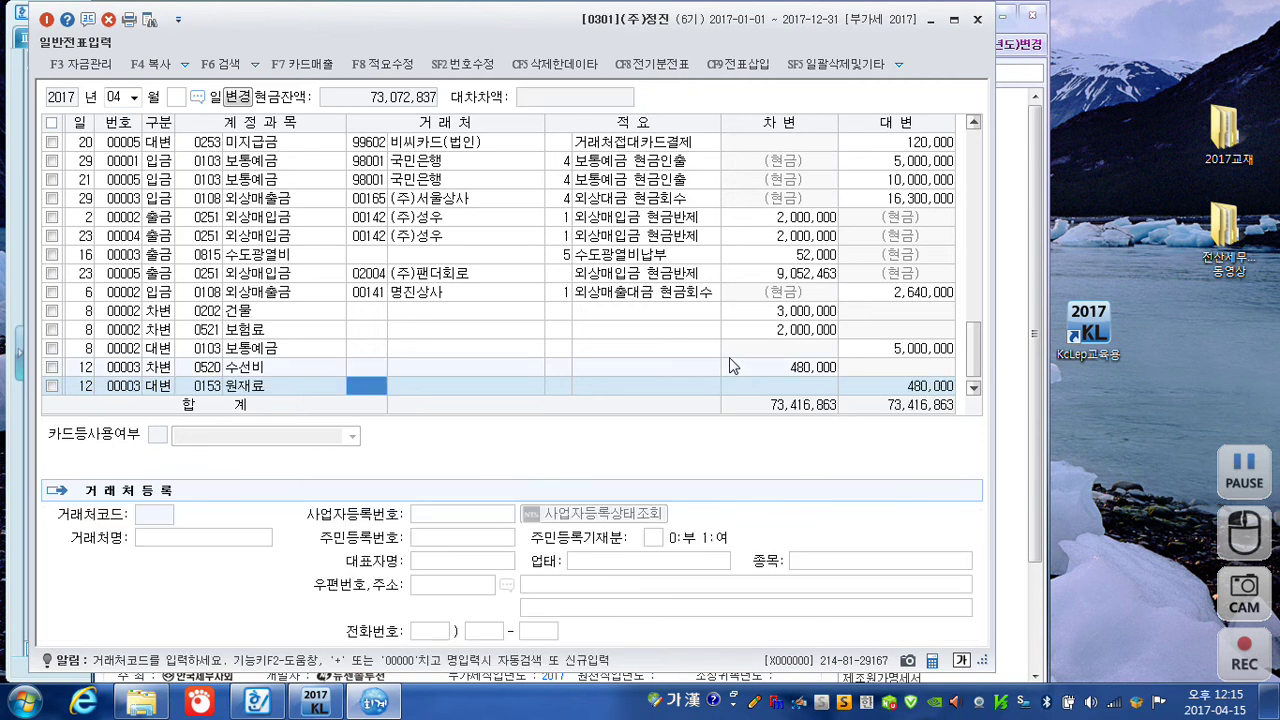
{"action": "left_click", "coordinate": [566, 390]}
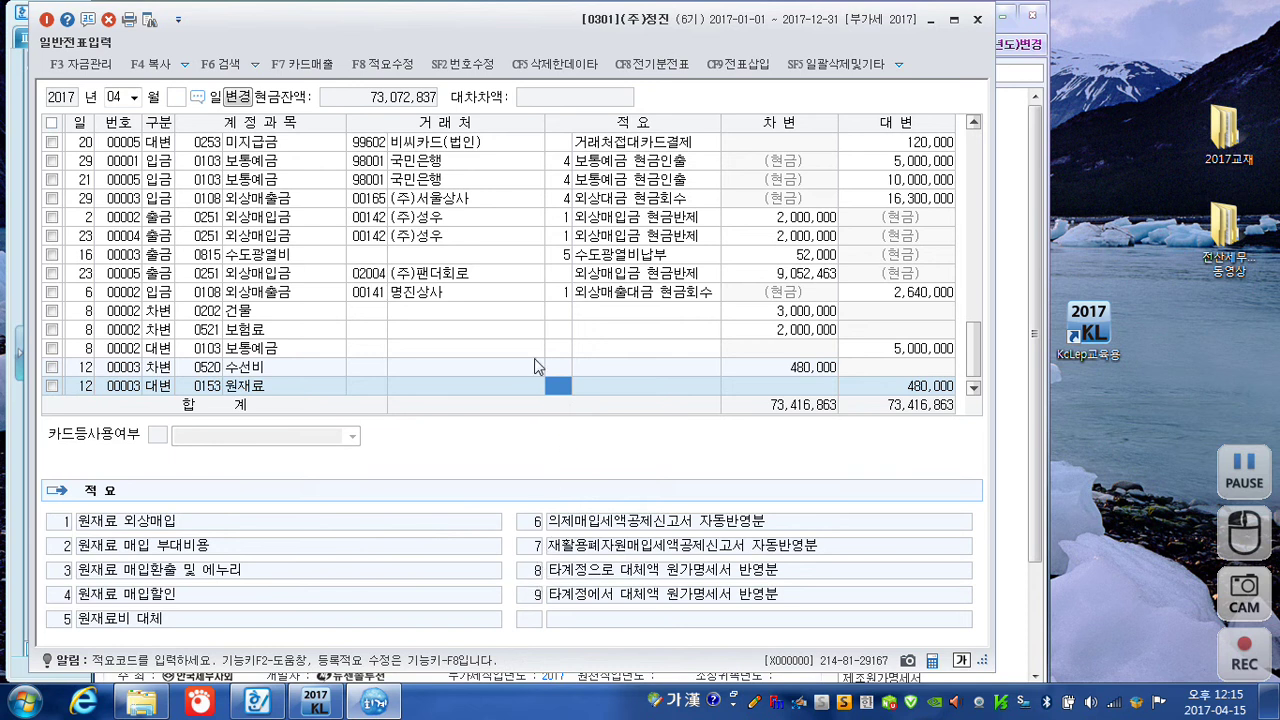
{"action": "type", "text": "8"}
{"action": "key", "text": "Return"}
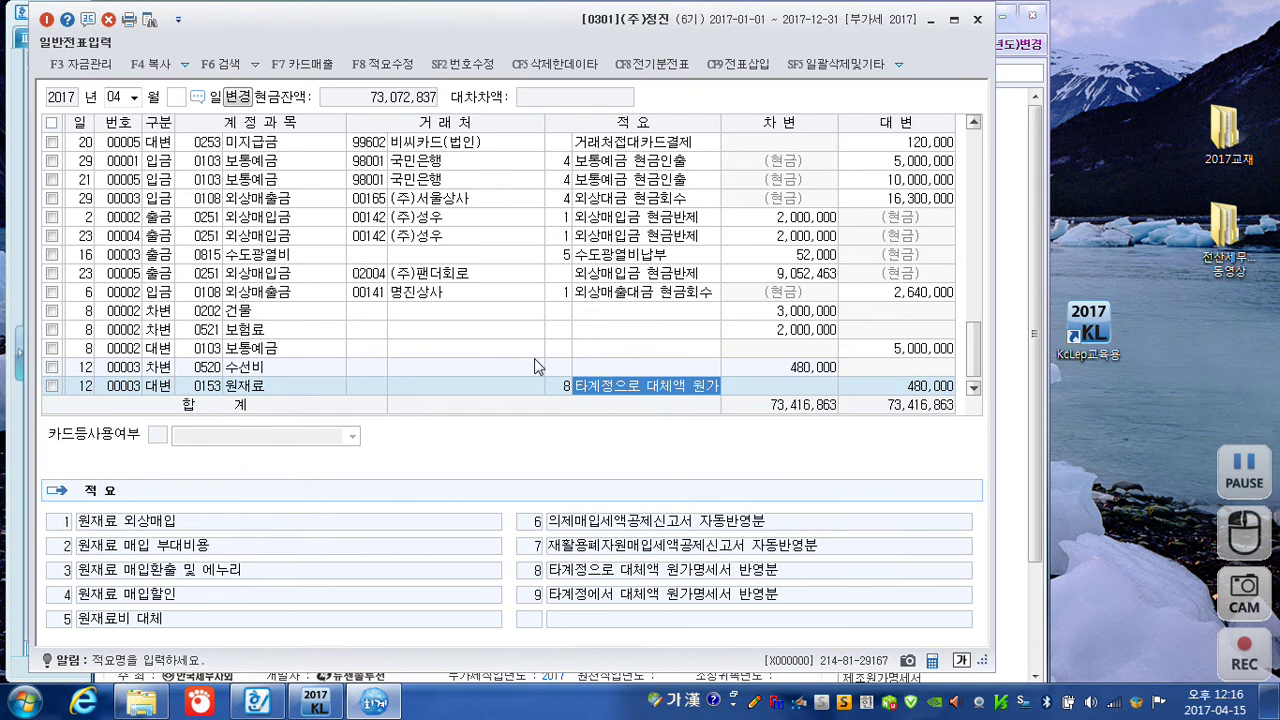
{"action": "left_click", "coordinate": [558, 386]}
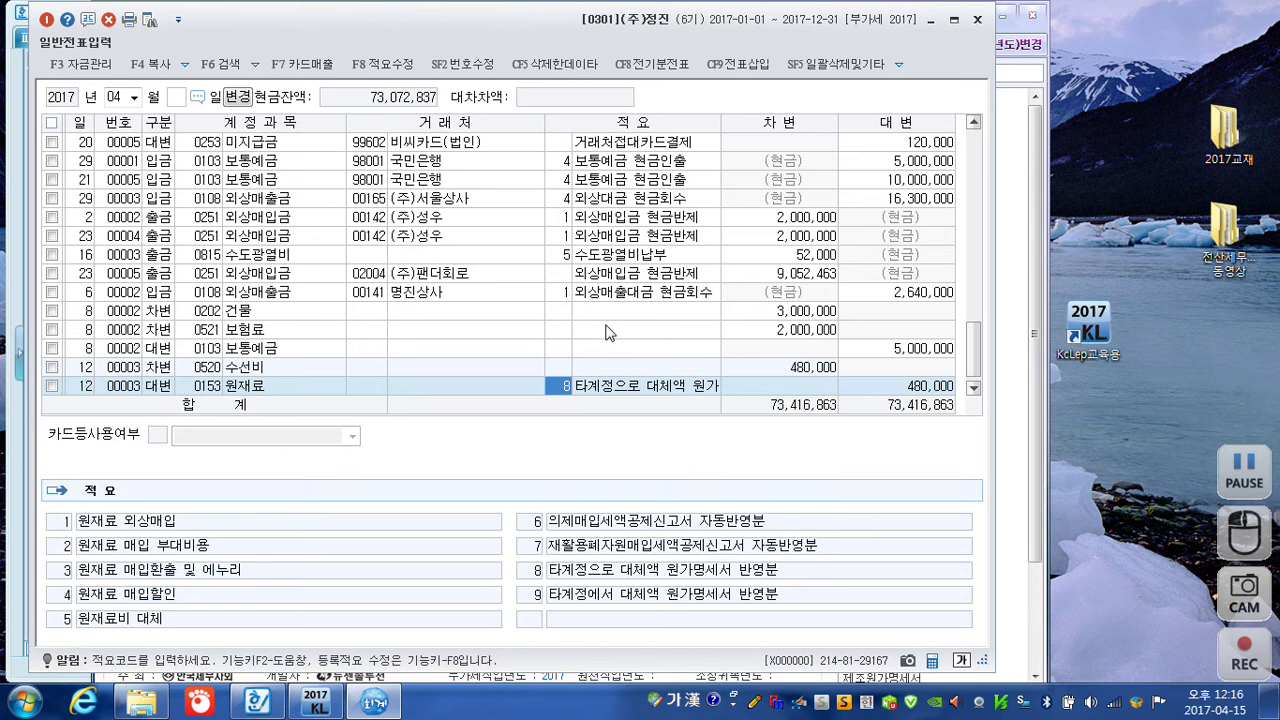
{"action": "key", "text": "Return"}
{"action": "key", "text": "Return"}
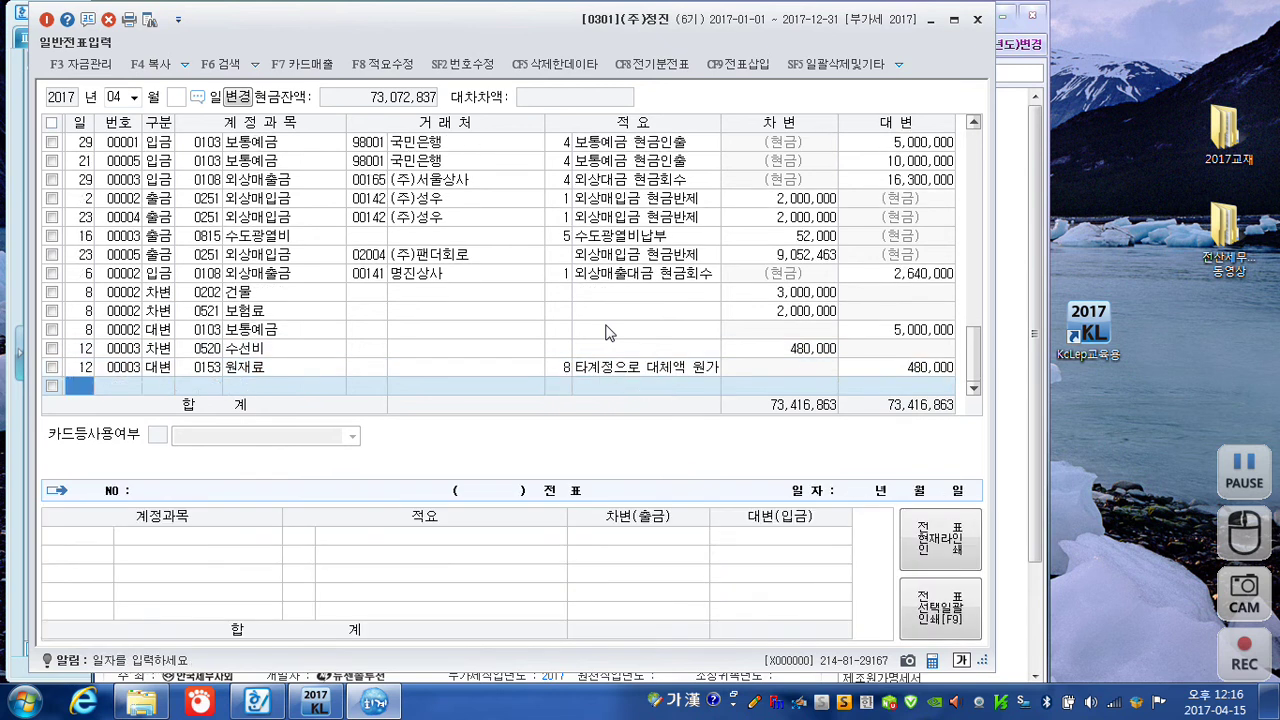
Start a new voucher line dated the 25th
{"action": "type", "text": "25"}
{"action": "key", "text": "Return"}
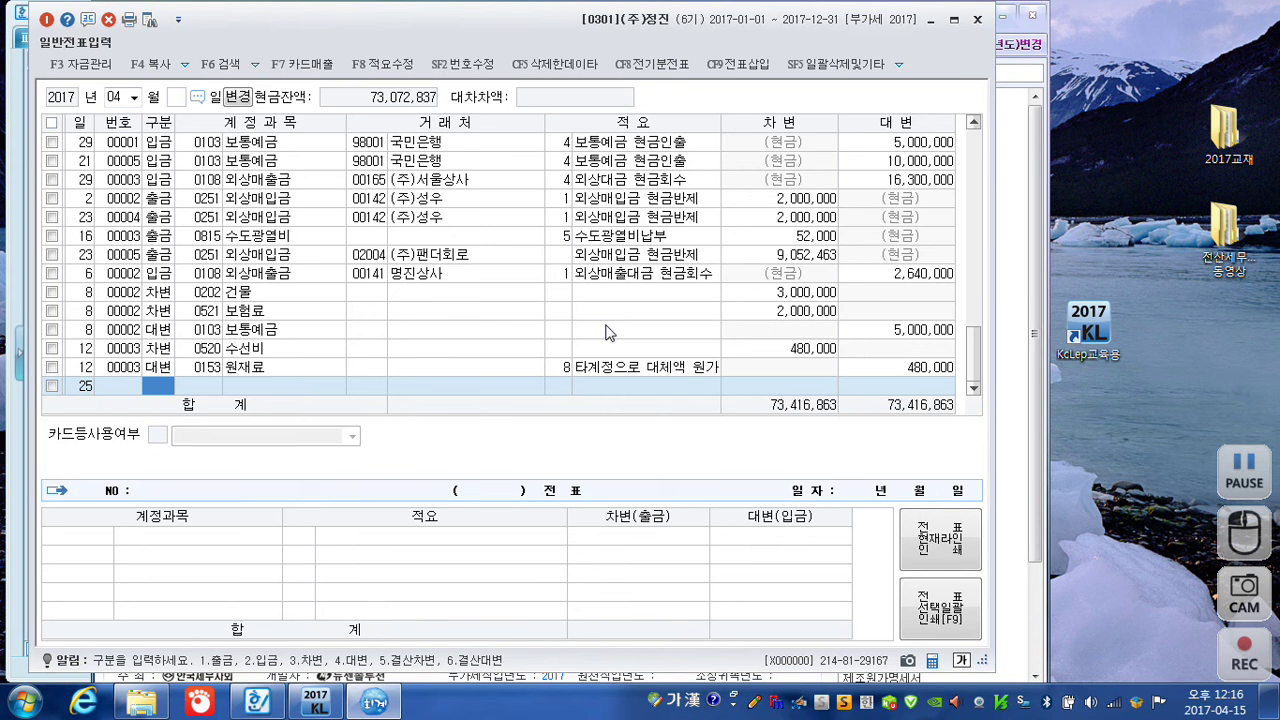
{"action": "key", "text": "ctrl+F12"}
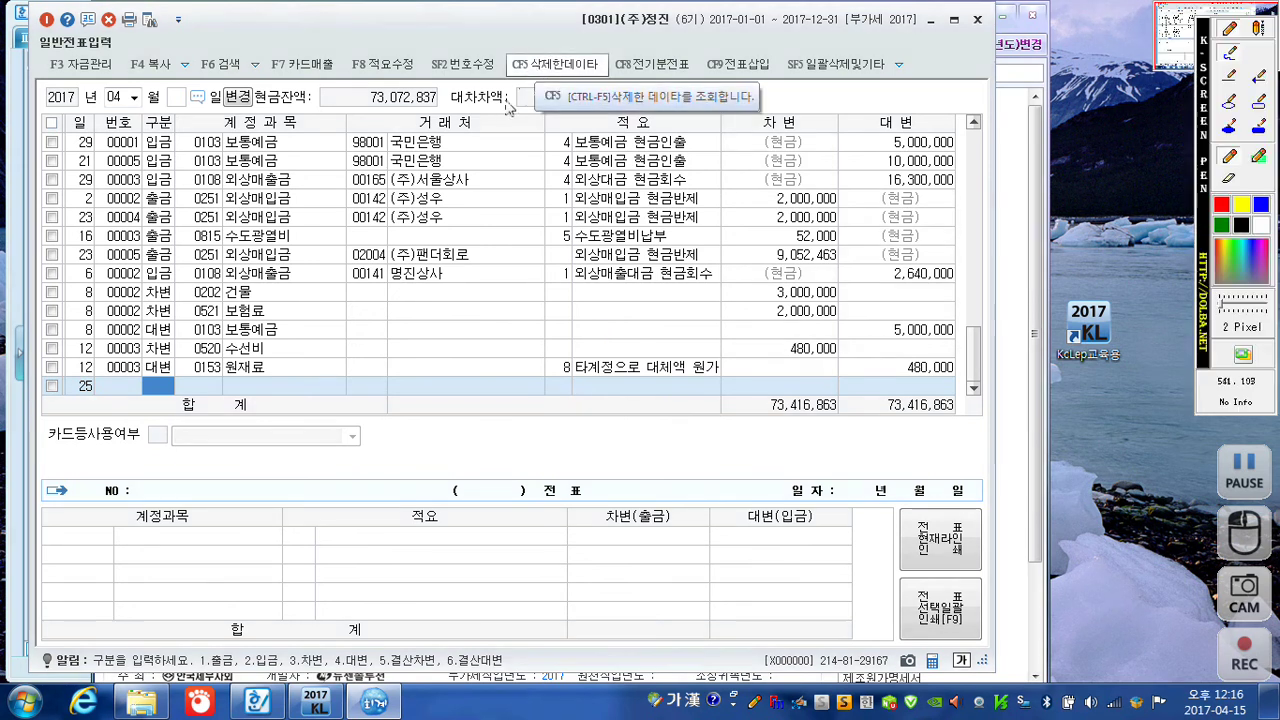
{"action": "mouse_move", "coordinate": [190, 32]}
{"action": "left_mouse_down"}
{"action": "mouse_move", "coordinate": [162, 28]}
{"action": "mouse_move", "coordinate": [172, 5]}
{"action": "mouse_move", "coordinate": [195, 37]}
{"action": "mouse_move", "coordinate": [221, 14]}
{"action": "left_mouse_up"}
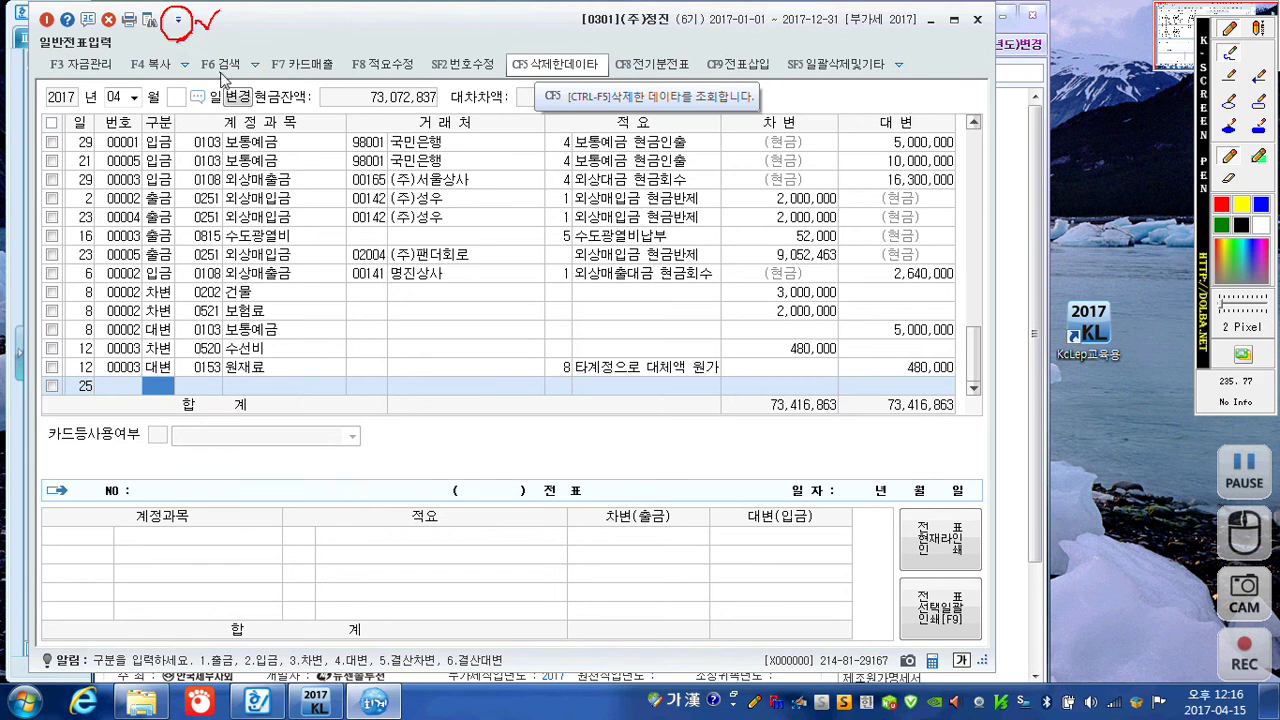
{"action": "key", "text": "Escape"}
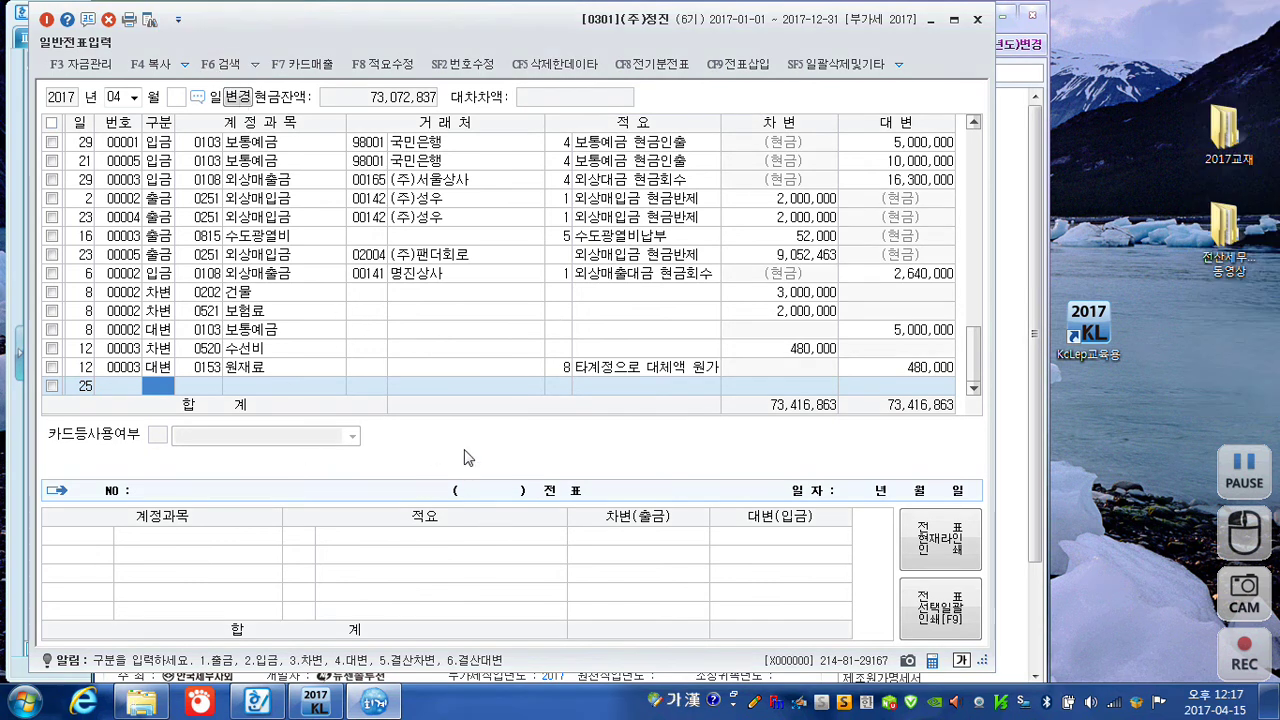
Check the 퇴직급여충당부채 balance in the 합계잔액시산표 as of April 25, 2017, and return to voucher entry
{"action": "key", "text": "ctrl+f"}
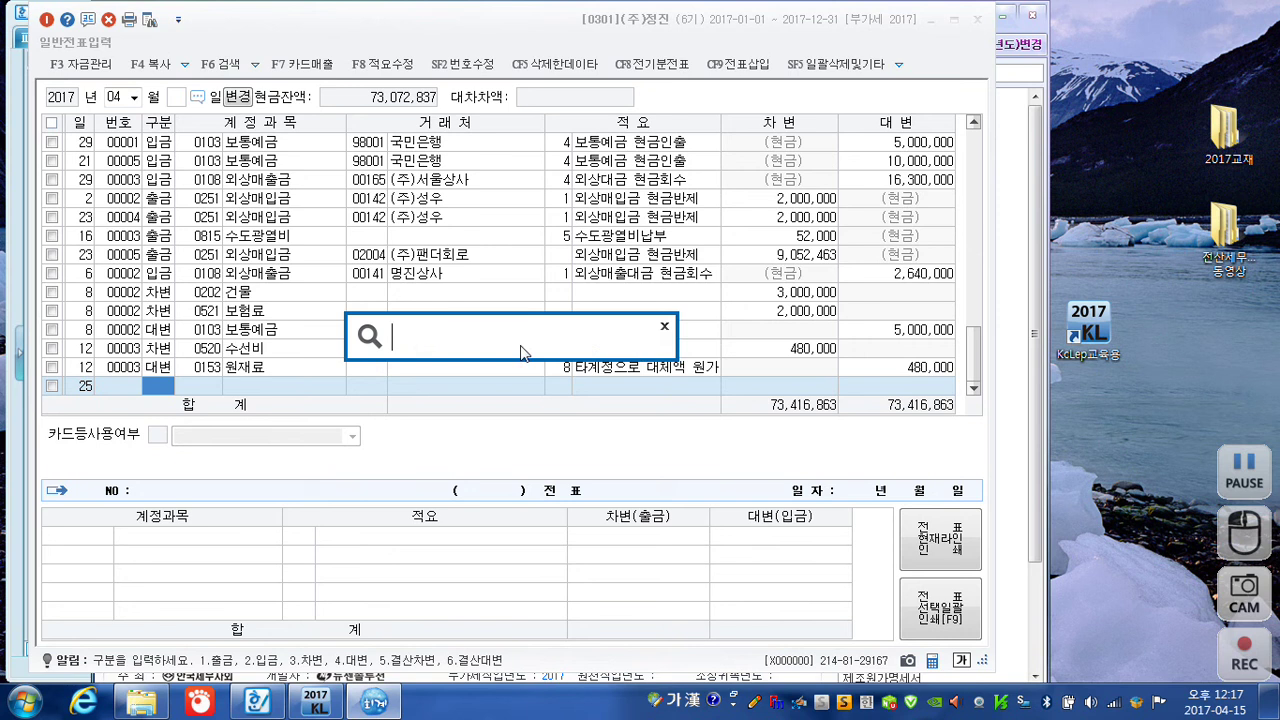
{"action": "left_click", "coordinate": [664, 330]}
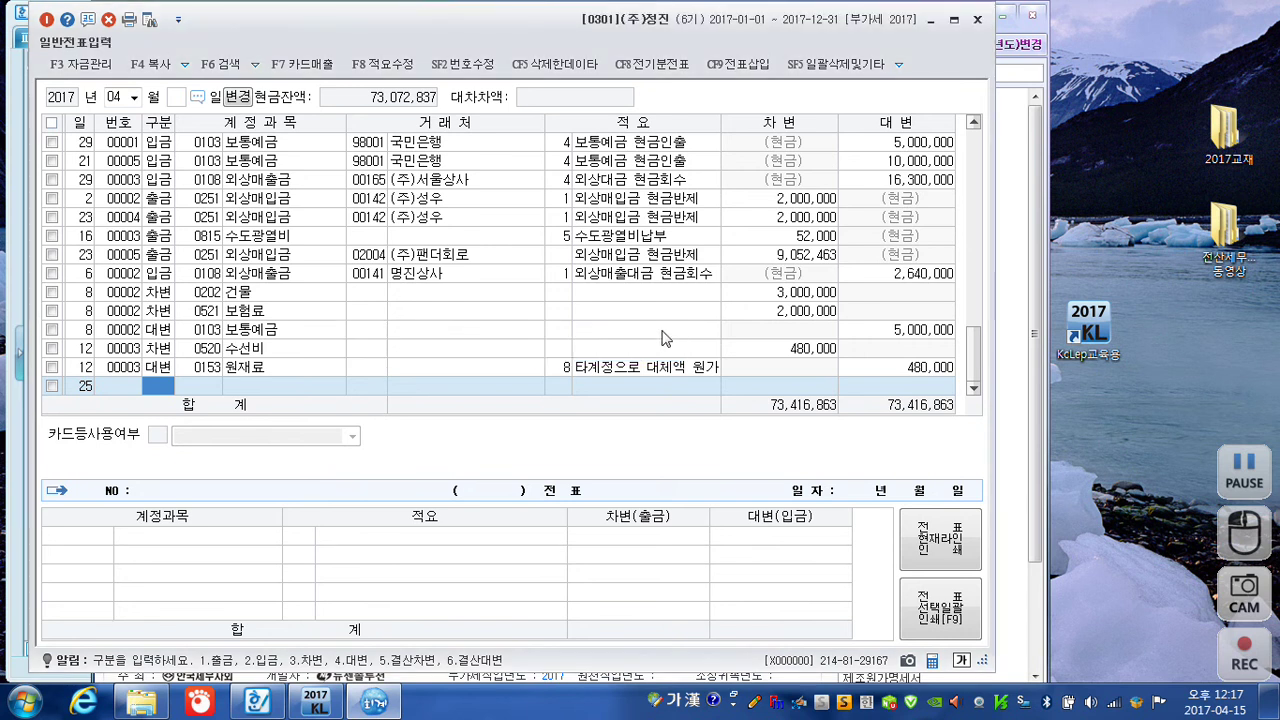
{"action": "left_click", "coordinate": [178, 20]}
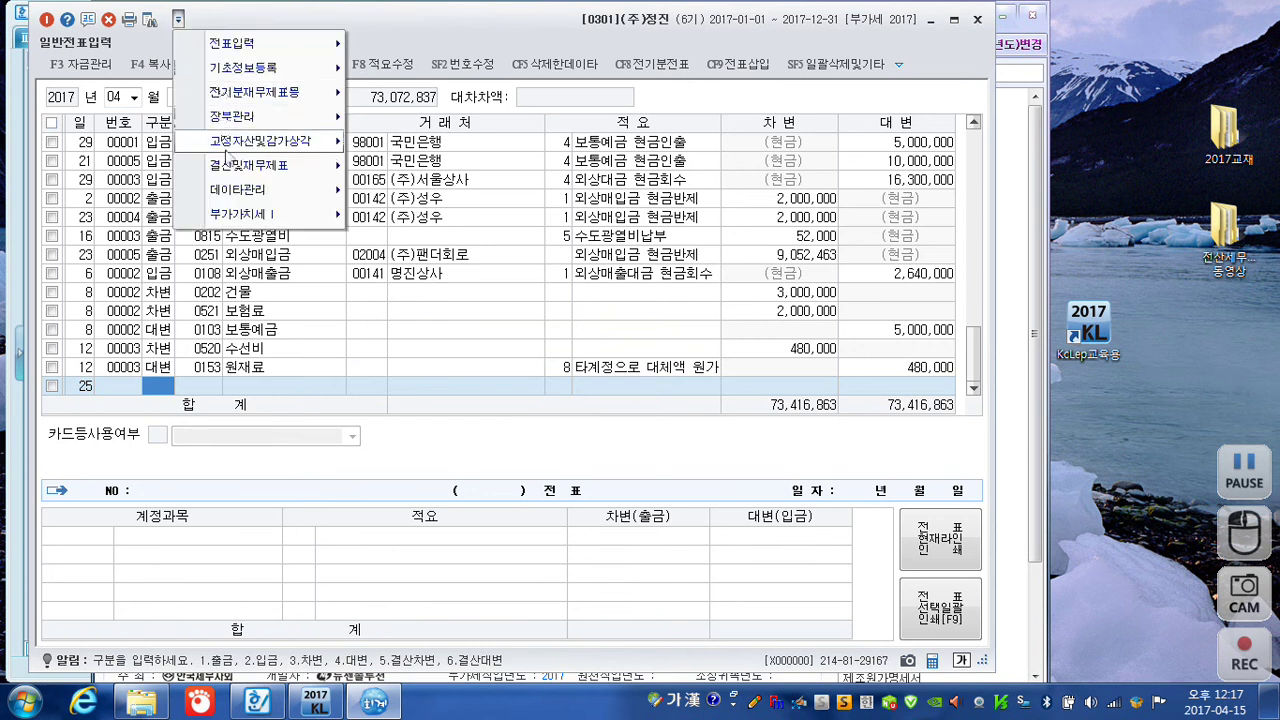
{"action": "mouse_move", "coordinate": [268, 172]}
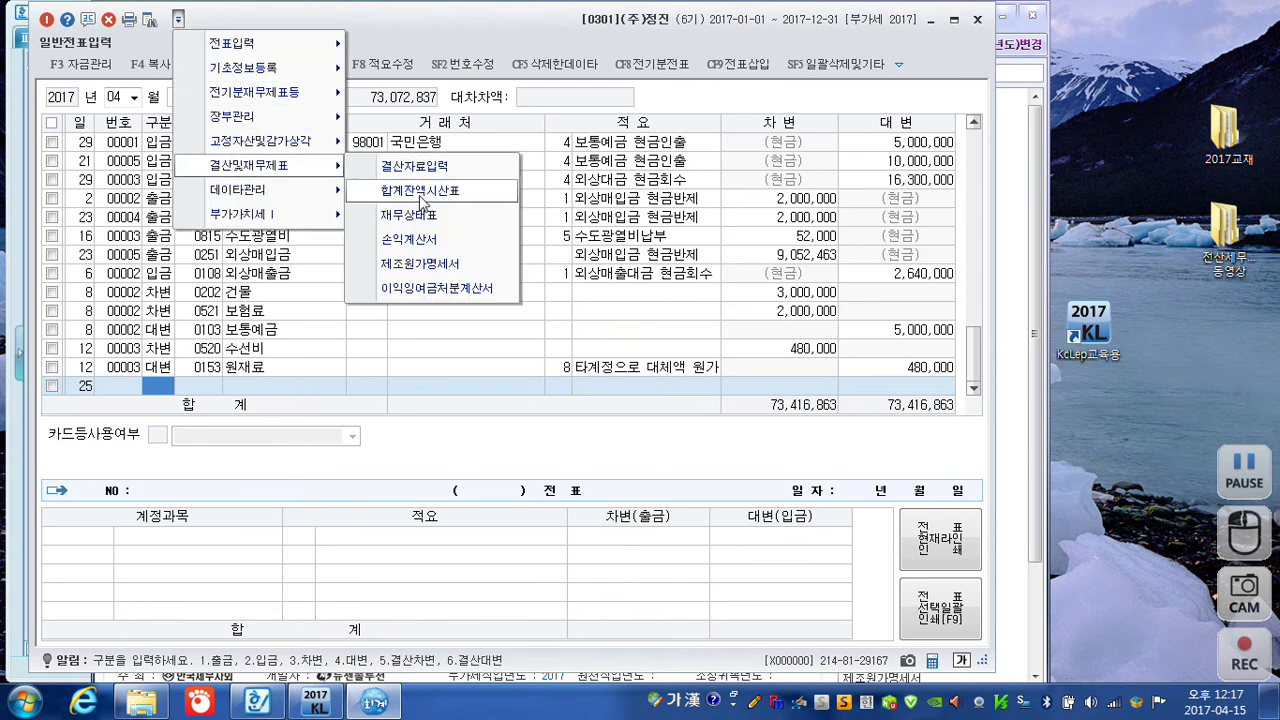
{"action": "left_click", "coordinate": [420, 200]}
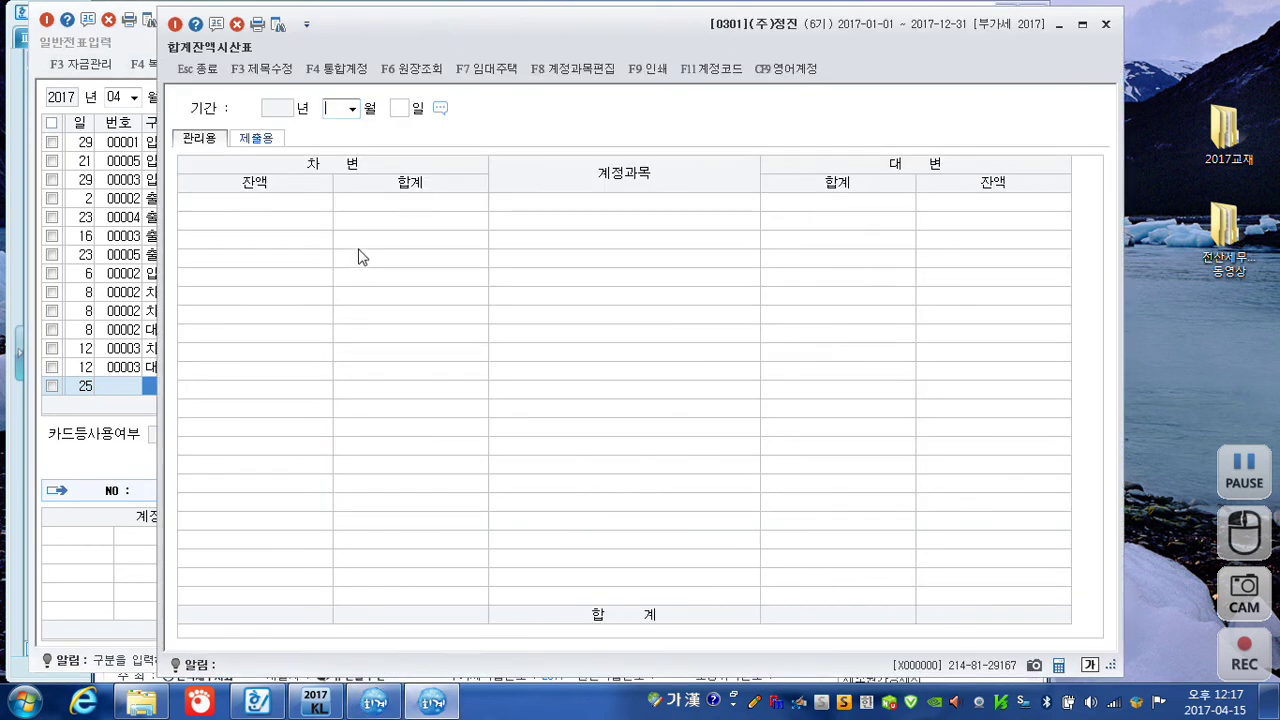
{"action": "type", "text": "04 월 "}
{"action": "type", "text": "2"}
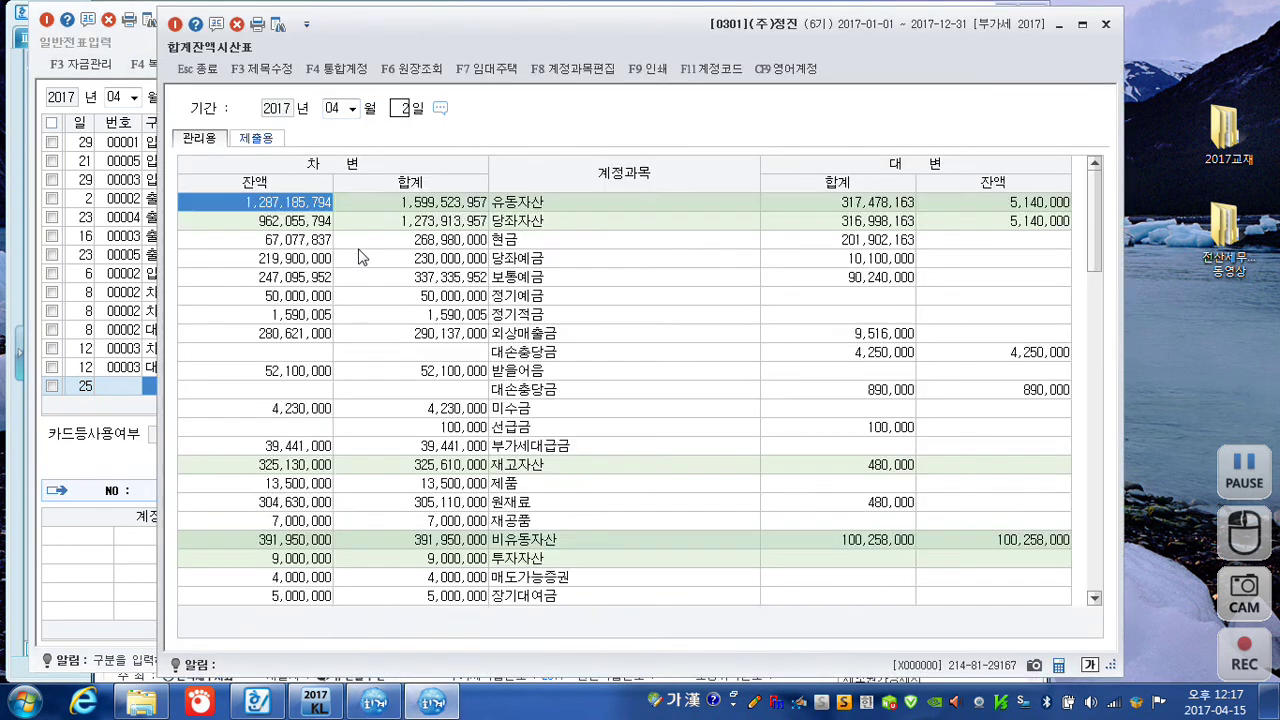
{"action": "type", "text": "5"}
{"action": "scroll", "coordinate": [268, 596], "scroll_direction": "down", "scroll_amount": 3}
{"action": "scroll", "coordinate": [268, 594], "scroll_direction": "down", "scroll_amount": 7}
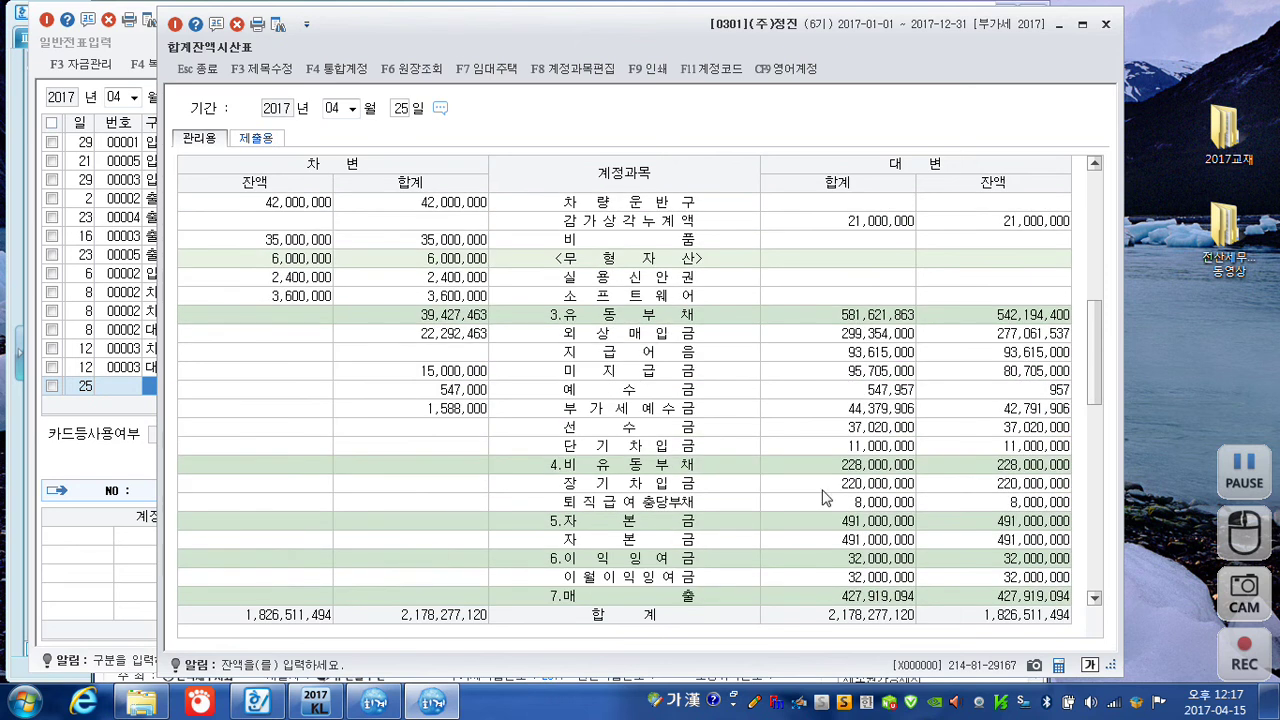
{"action": "left_click", "coordinate": [1012, 505]}
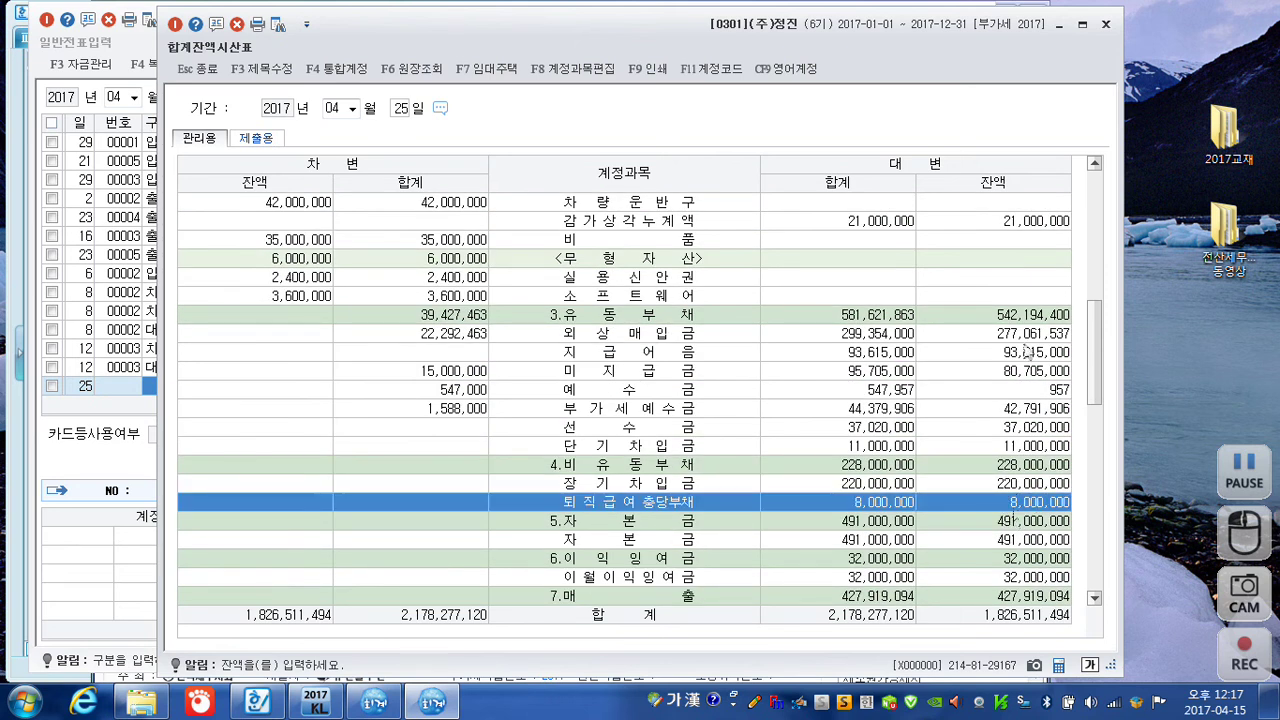
{"action": "left_click", "coordinate": [1106, 24]}
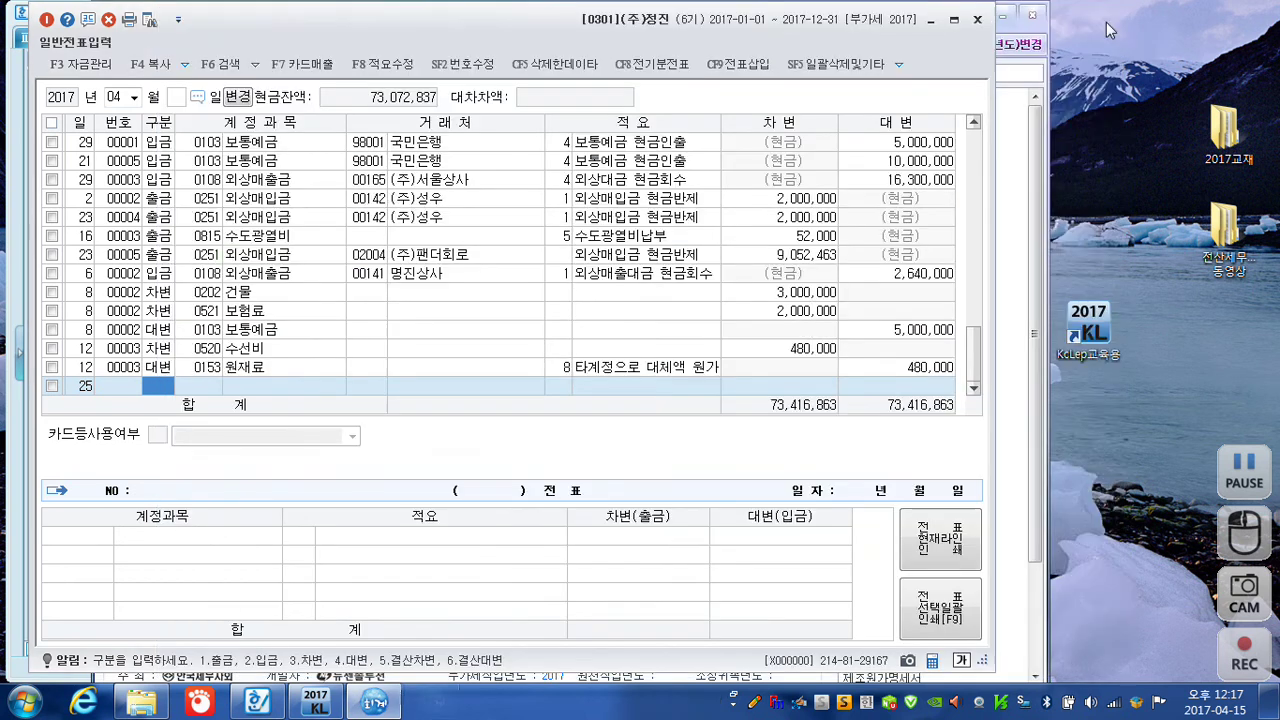
Enter a 차변 line dated the 25th for account 0295 퇴직급여충당부채 with 5,900,000, leaving 거래처 and 적요 blank
{"action": "type", "text": "3"}
{"action": "key", "text": "Return"}
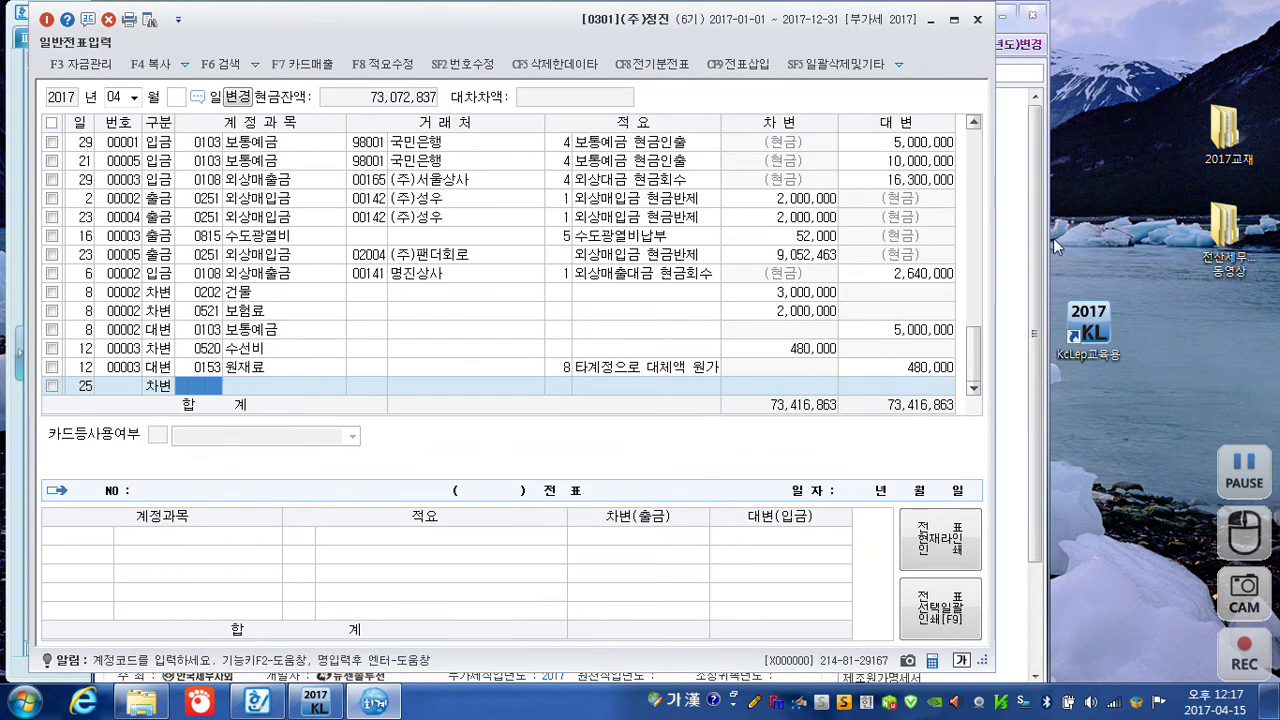
{"action": "type", "text": "퇴직"}
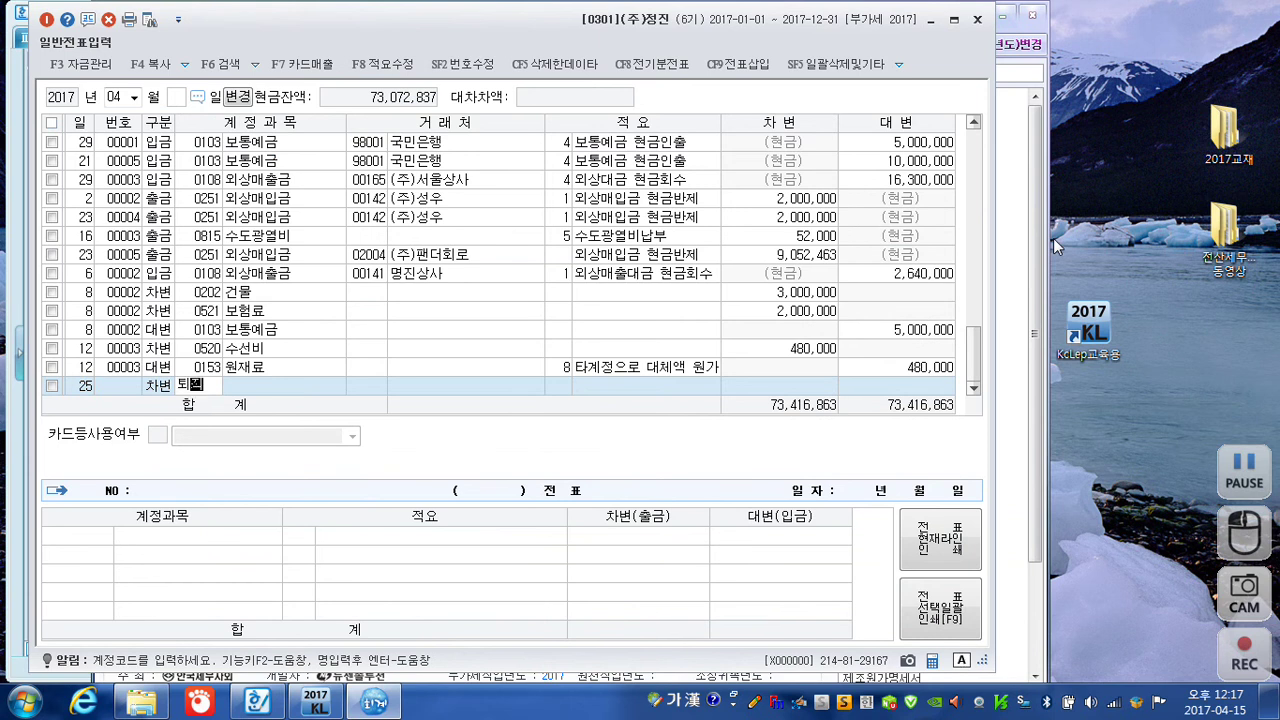
{"action": "type", "text": "급"}
{"action": "key", "text": "Return"}
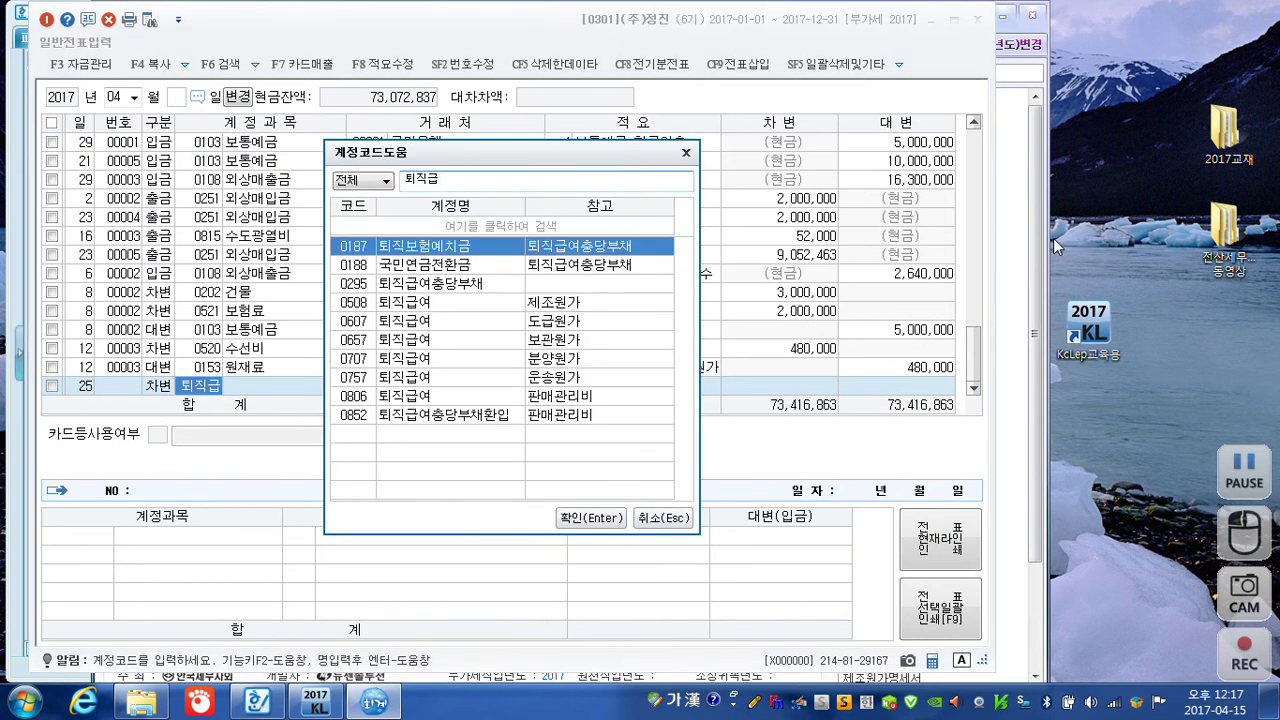
{"action": "key", "text": "Down"}
{"action": "key", "text": "Down"}
{"action": "key", "text": "Return"}
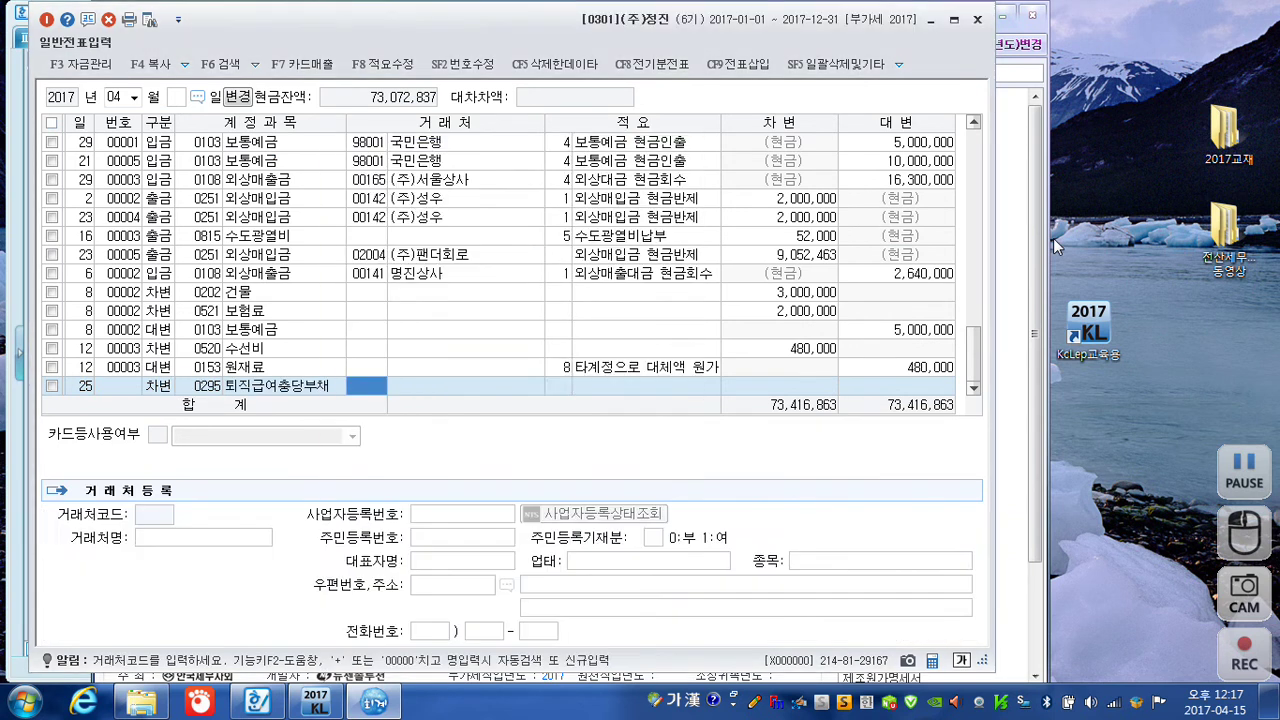
{"action": "key", "text": "Return"}
{"action": "key", "text": "Return"}
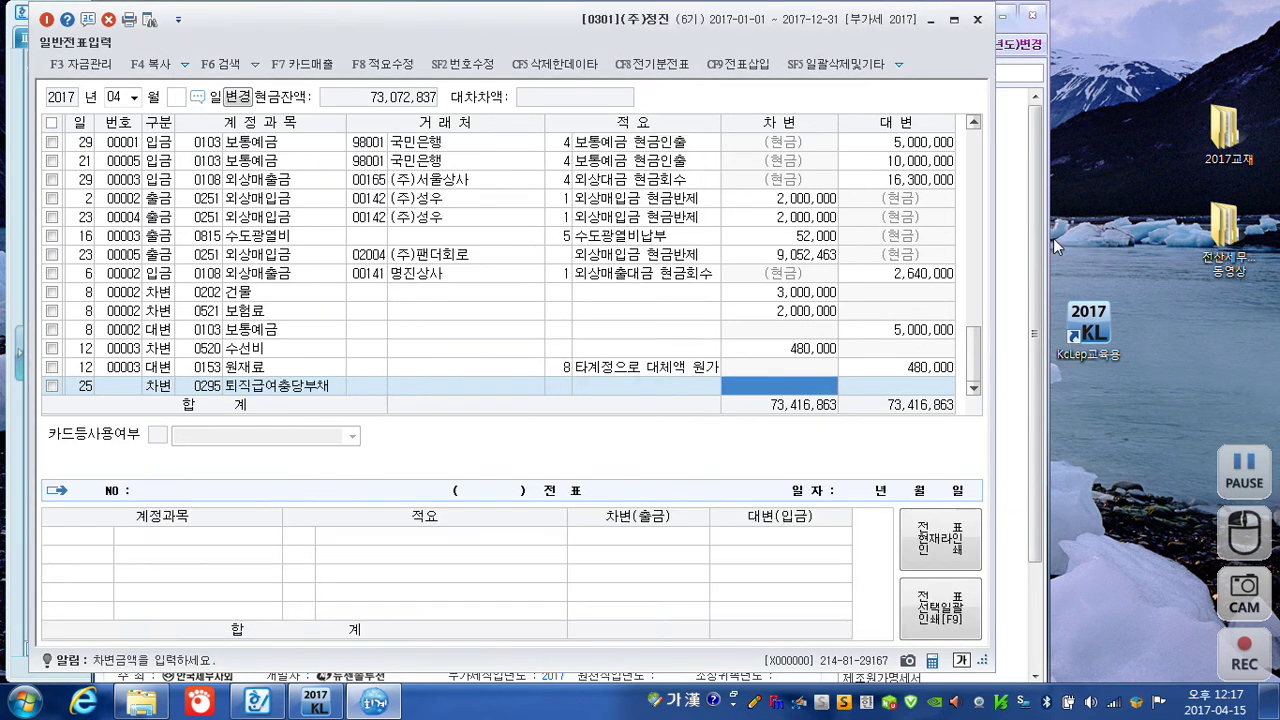
{"action": "type", "text": "5900000"}
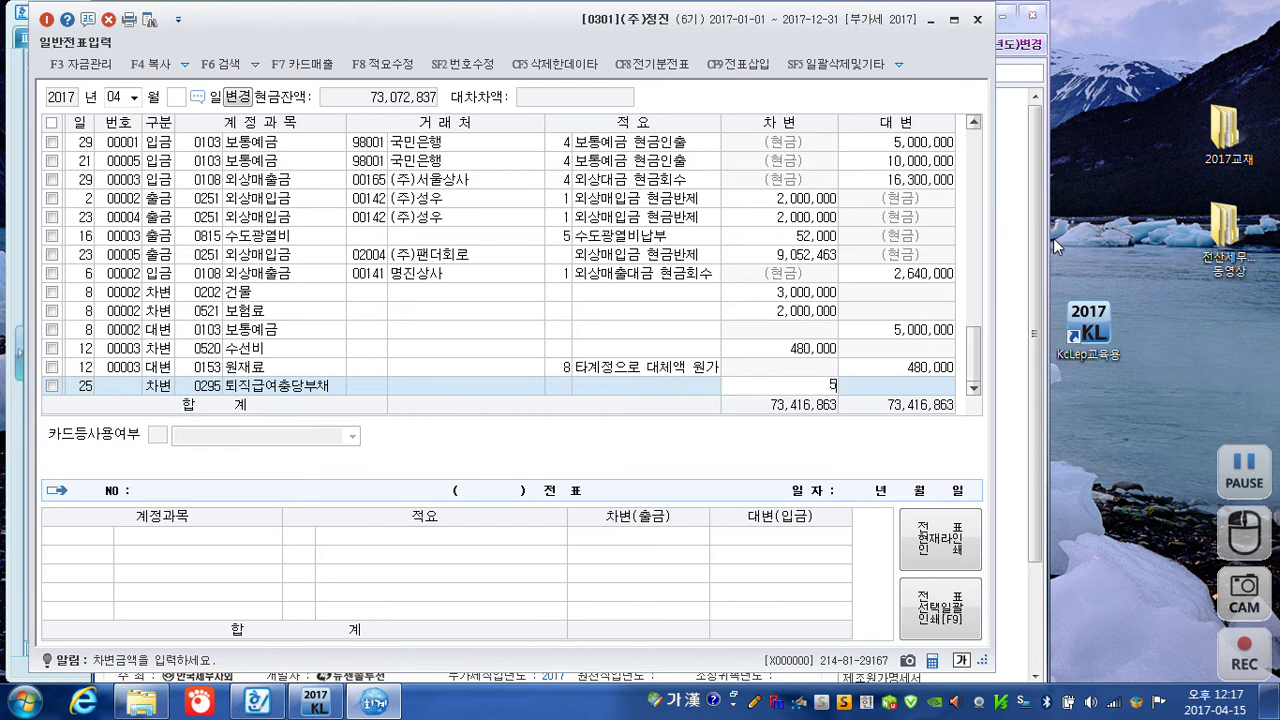
{"action": "key", "text": "Return"}
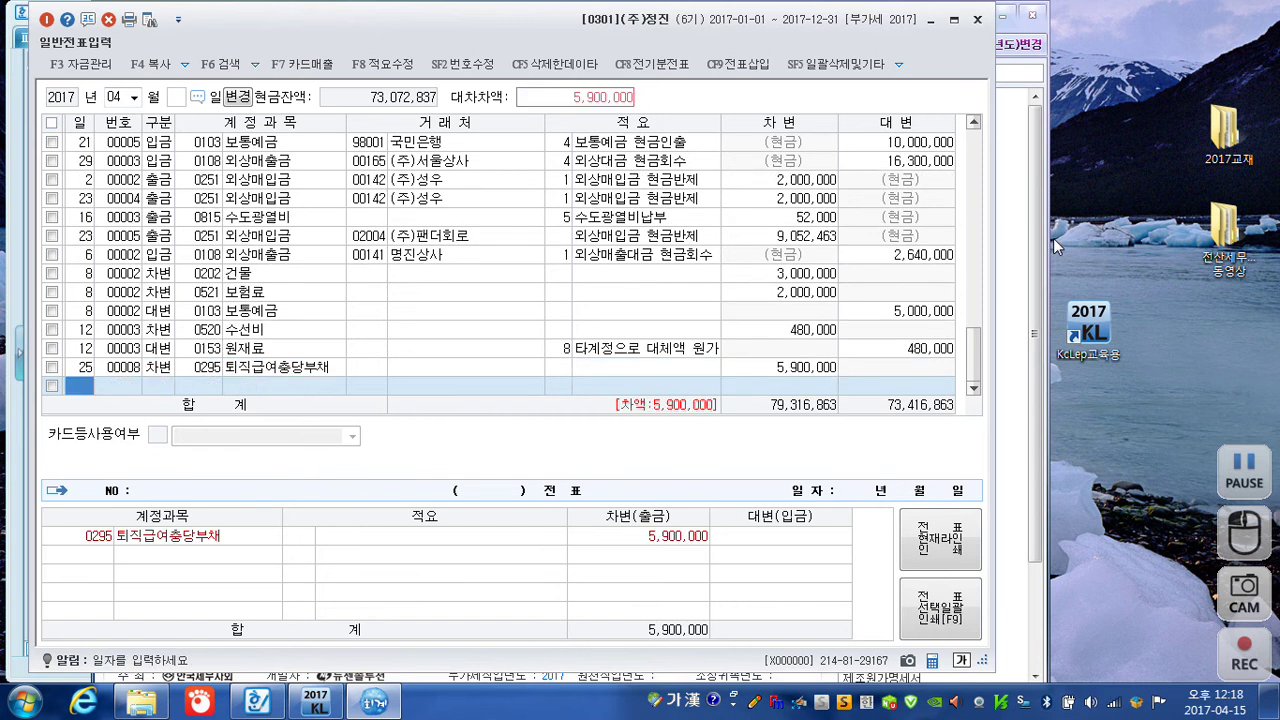
{"action": "key", "text": "Return"}
{"action": "type", "text": "3"}
{"action": "key", "text": "Return"}
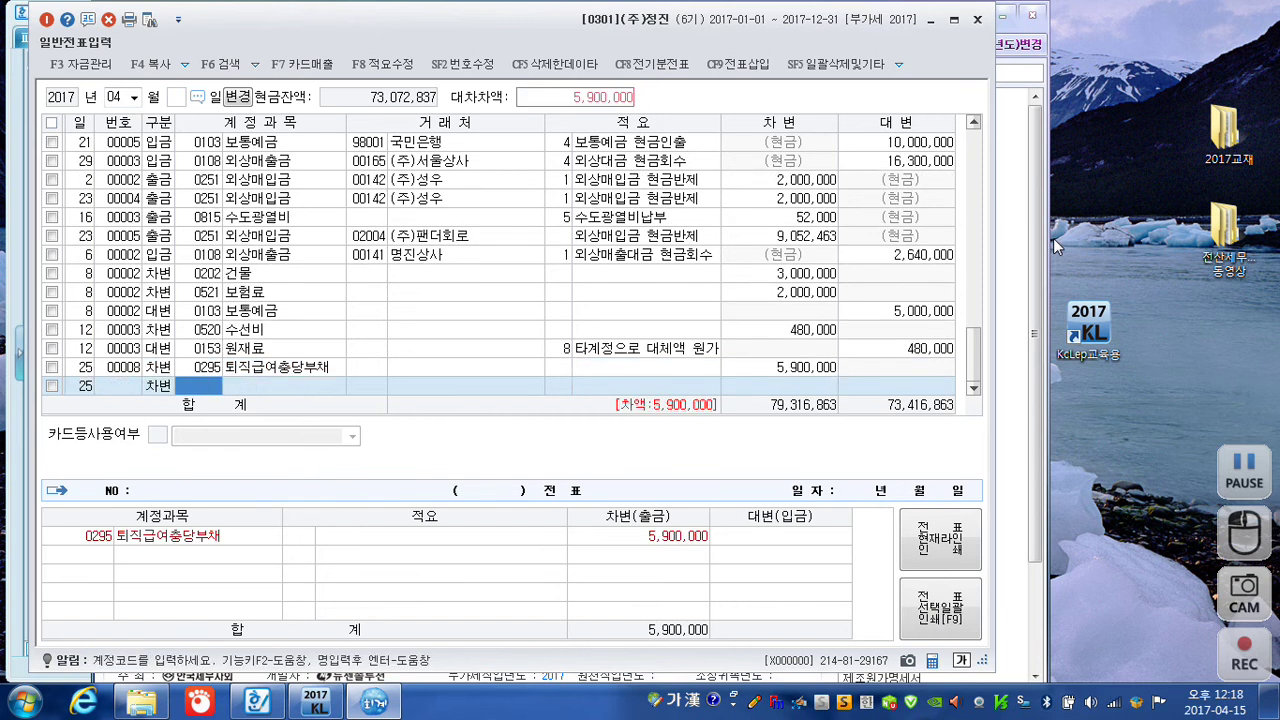
{"action": "type", "text": "4"}
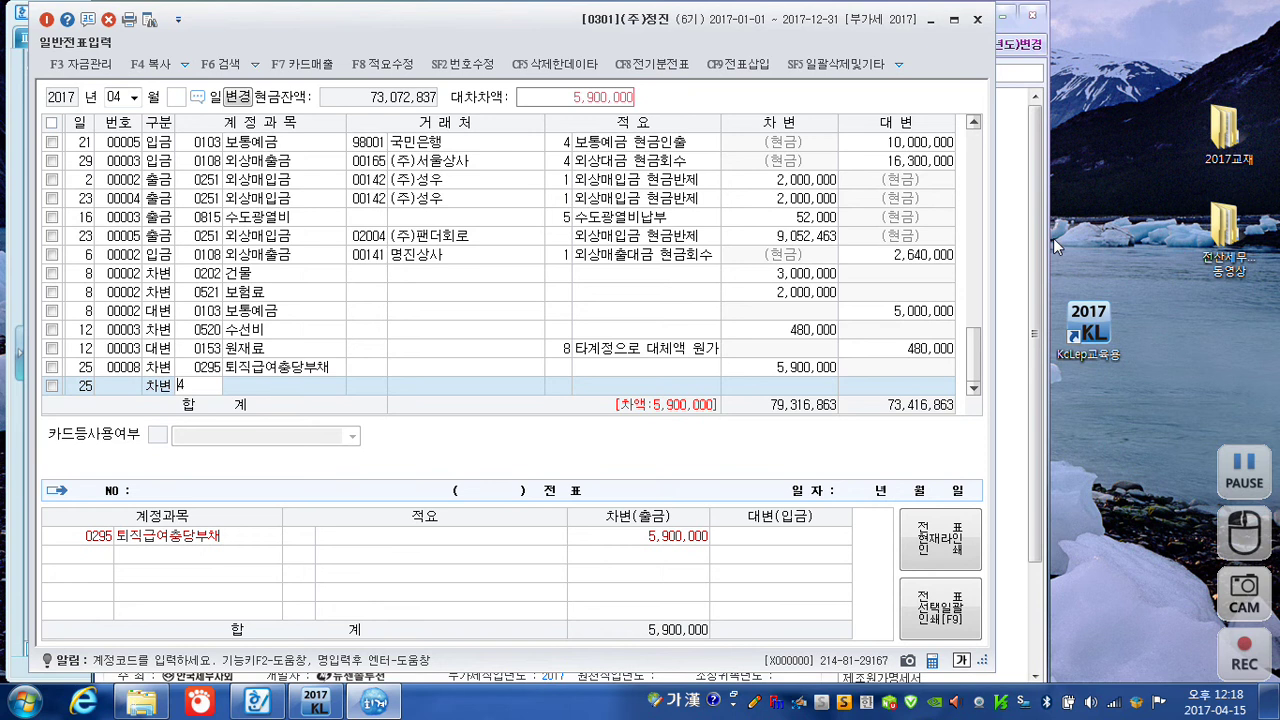
{"action": "key", "text": "Return"}
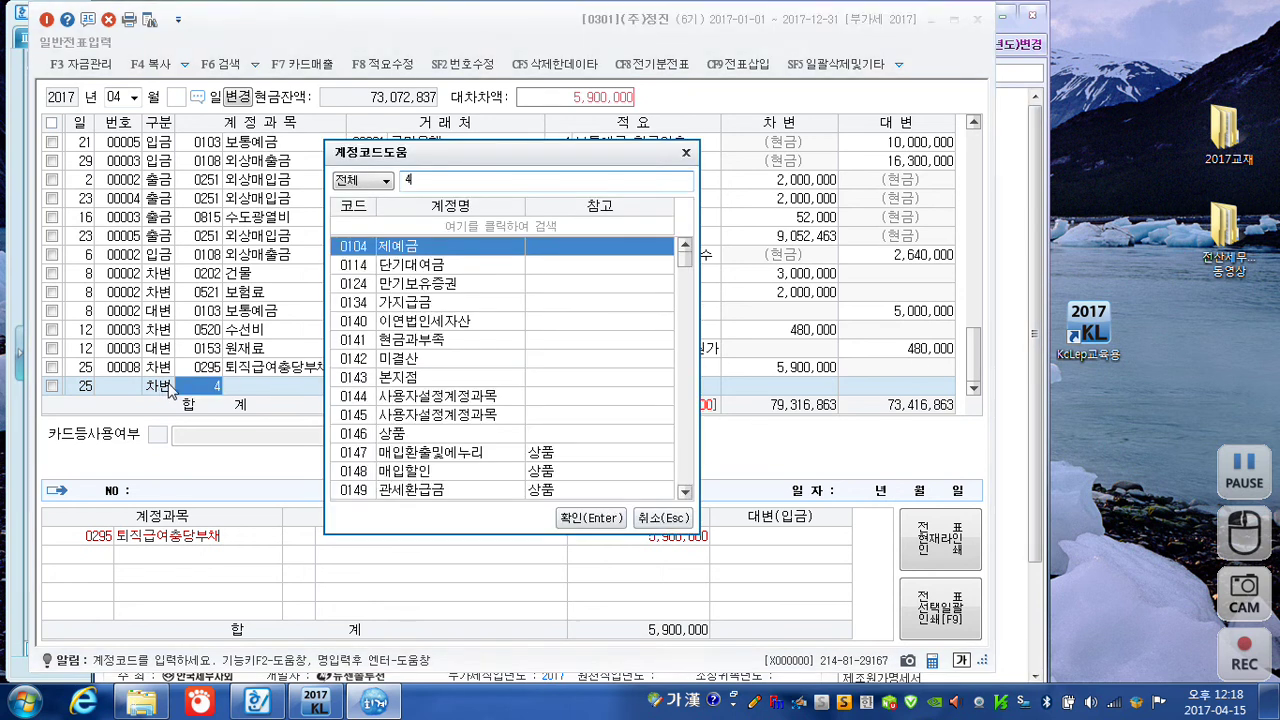
{"action": "left_click", "coordinate": [660, 516]}
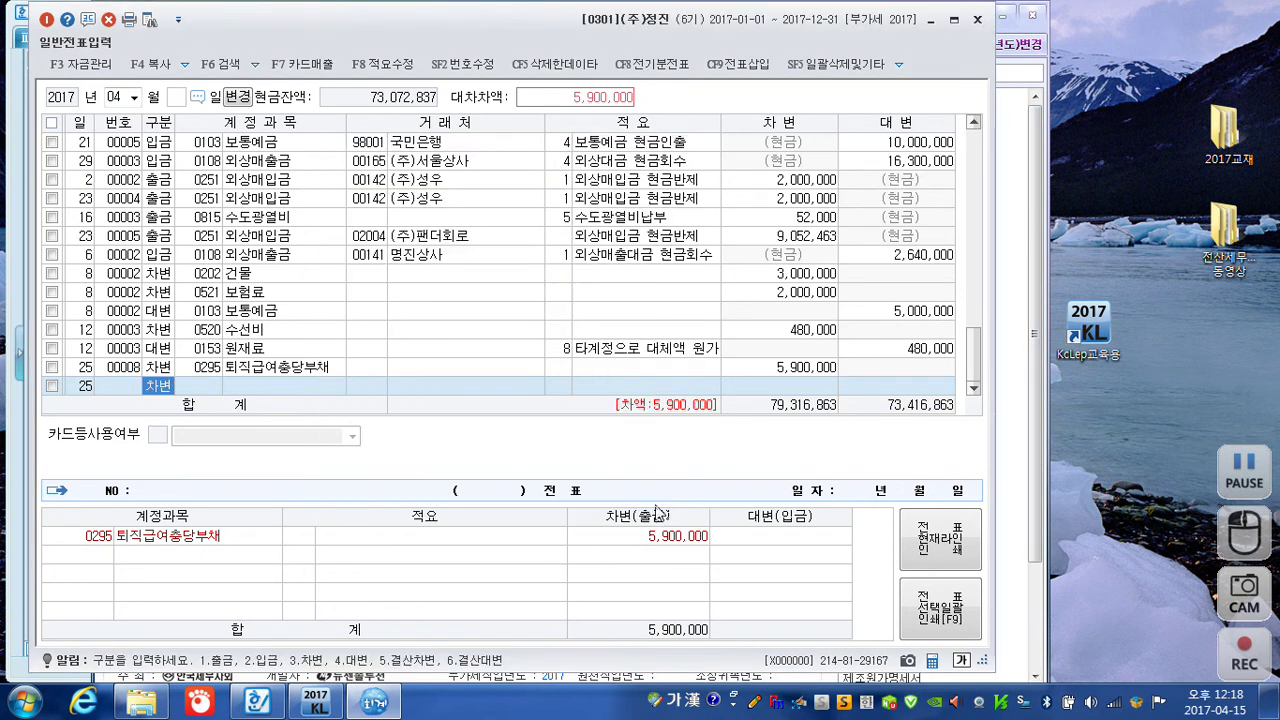
Add a 대변 line to the voucher of the 25th for account 0254 예수금 with 165,000
{"action": "type", "text": "4"}
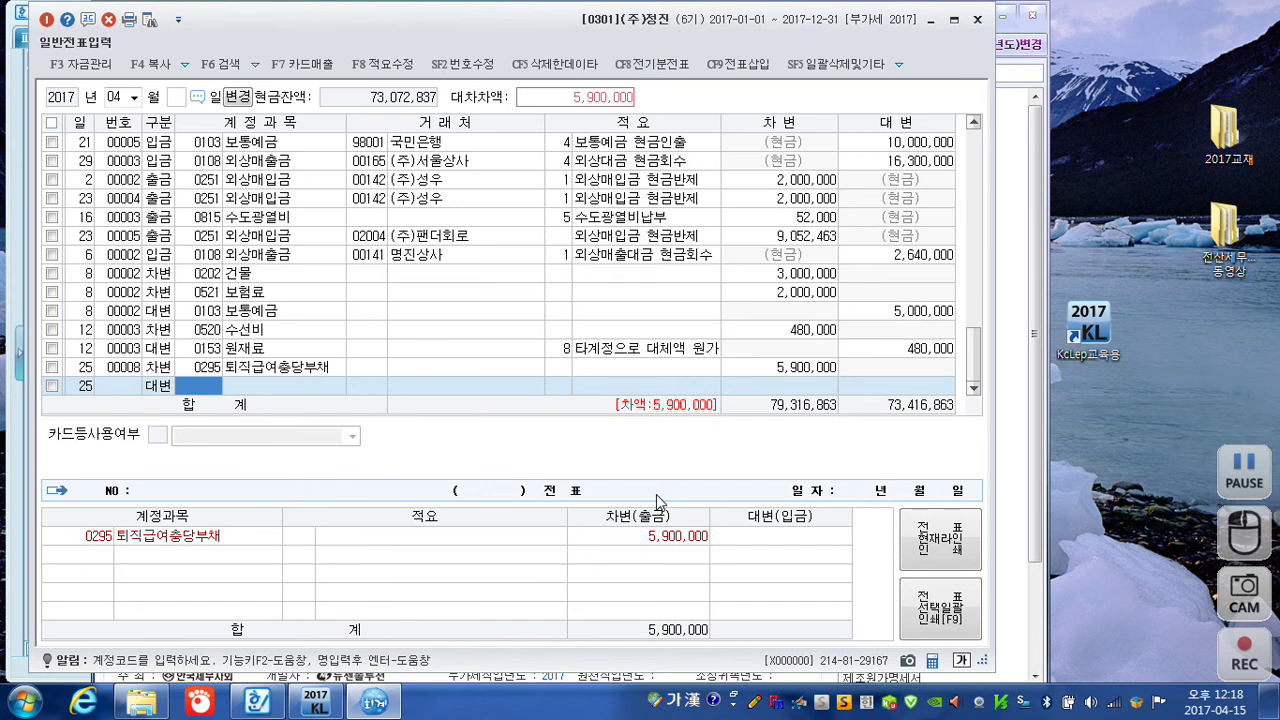
{"action": "type", "text": "예수"}
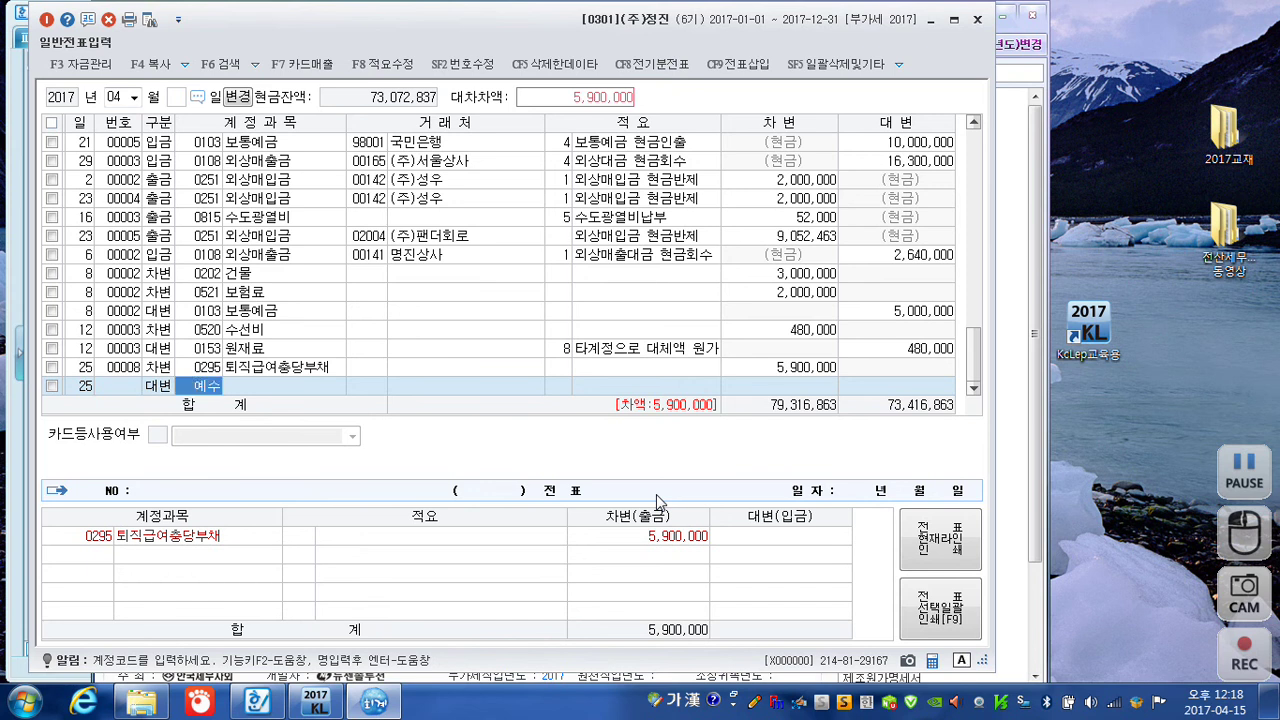
{"action": "key", "text": "Return"}
{"action": "key", "text": "Return"}
{"action": "key", "text": "Return"}
{"action": "key", "text": "Return"}
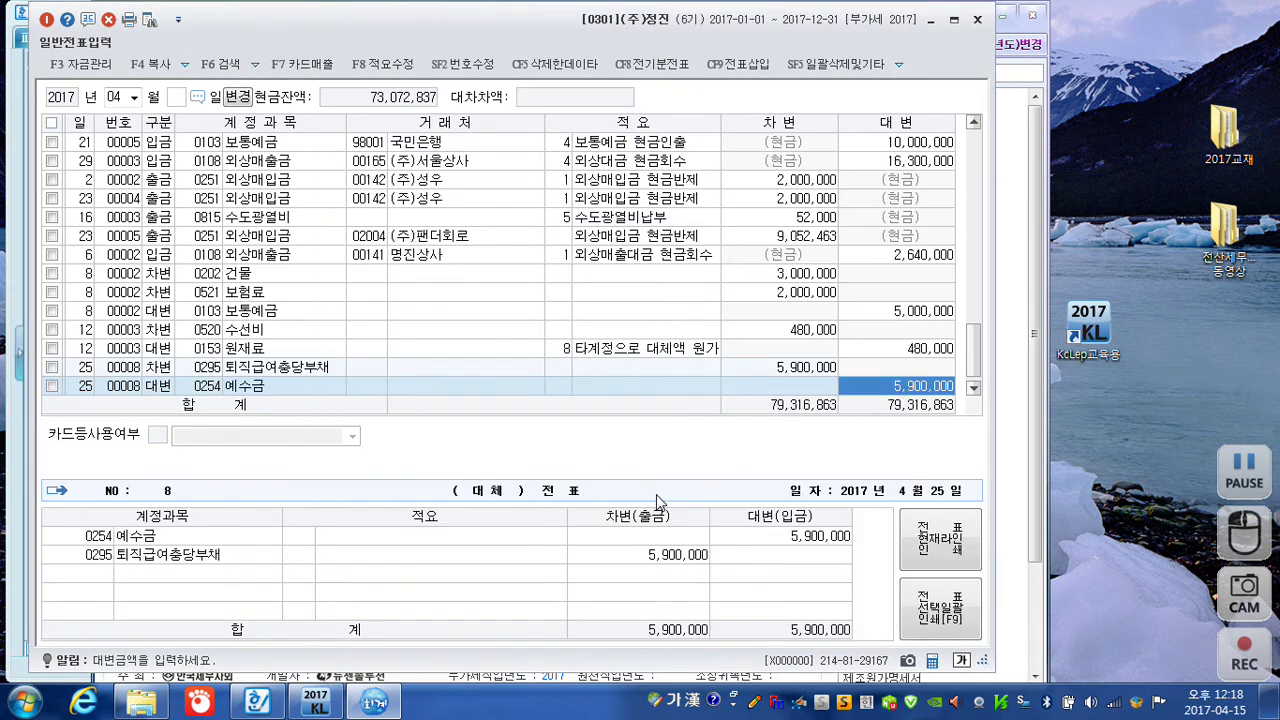
{"action": "type", "text": "165000"}
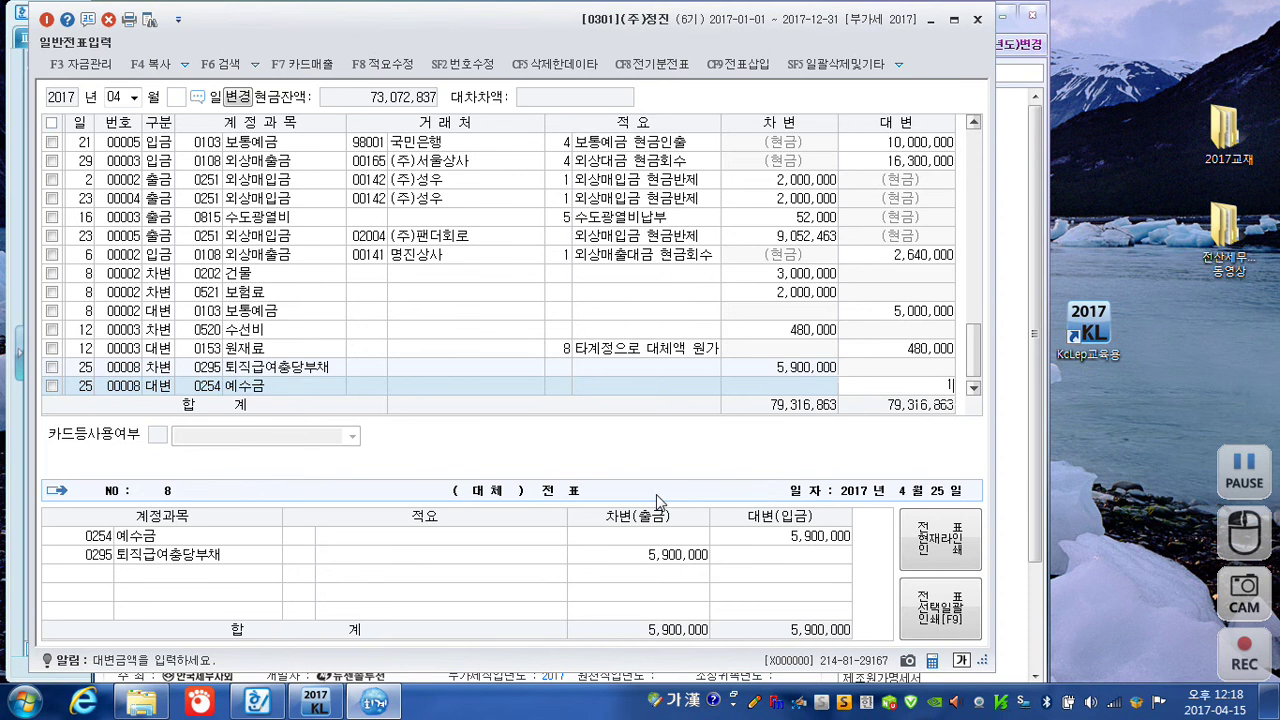
{"action": "key", "text": "Return"}
Balance the voucher of the 25th with a 5,735,000 대변 line for account 0103 보통예금, leaving 거래처 and 적요 blank
{"action": "key", "text": "Return"}
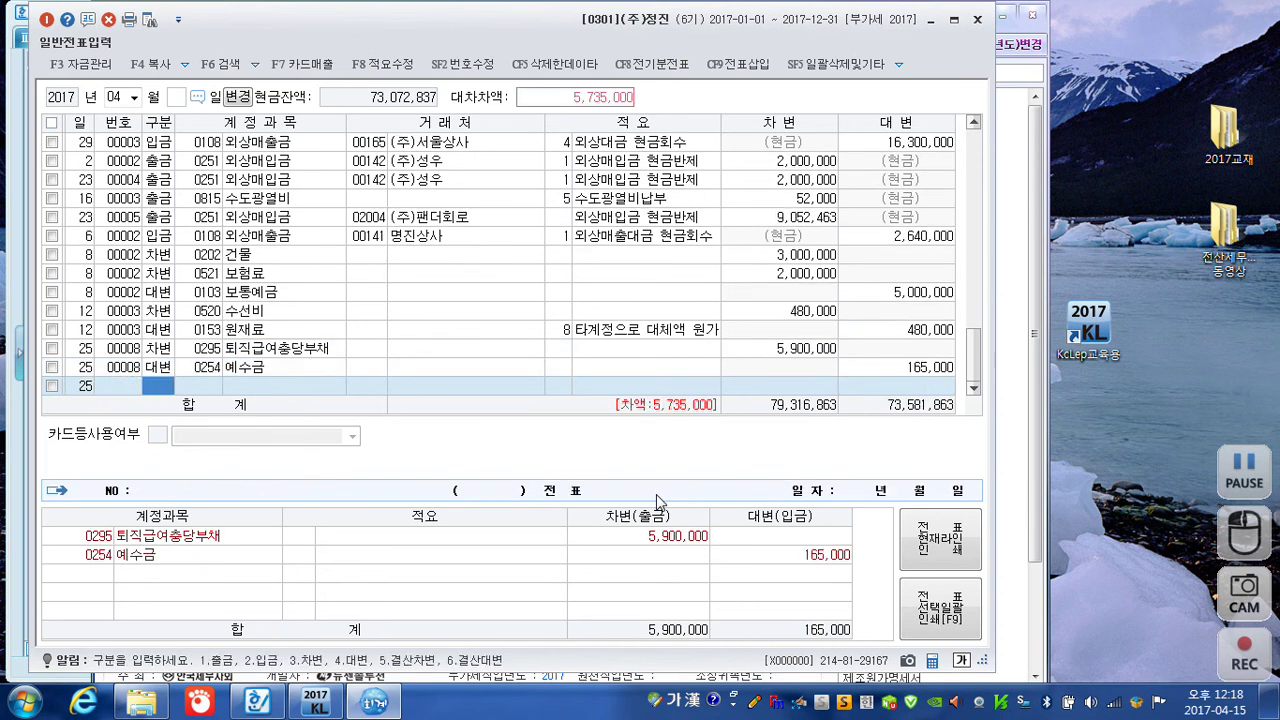
{"action": "type", "text": "4"}
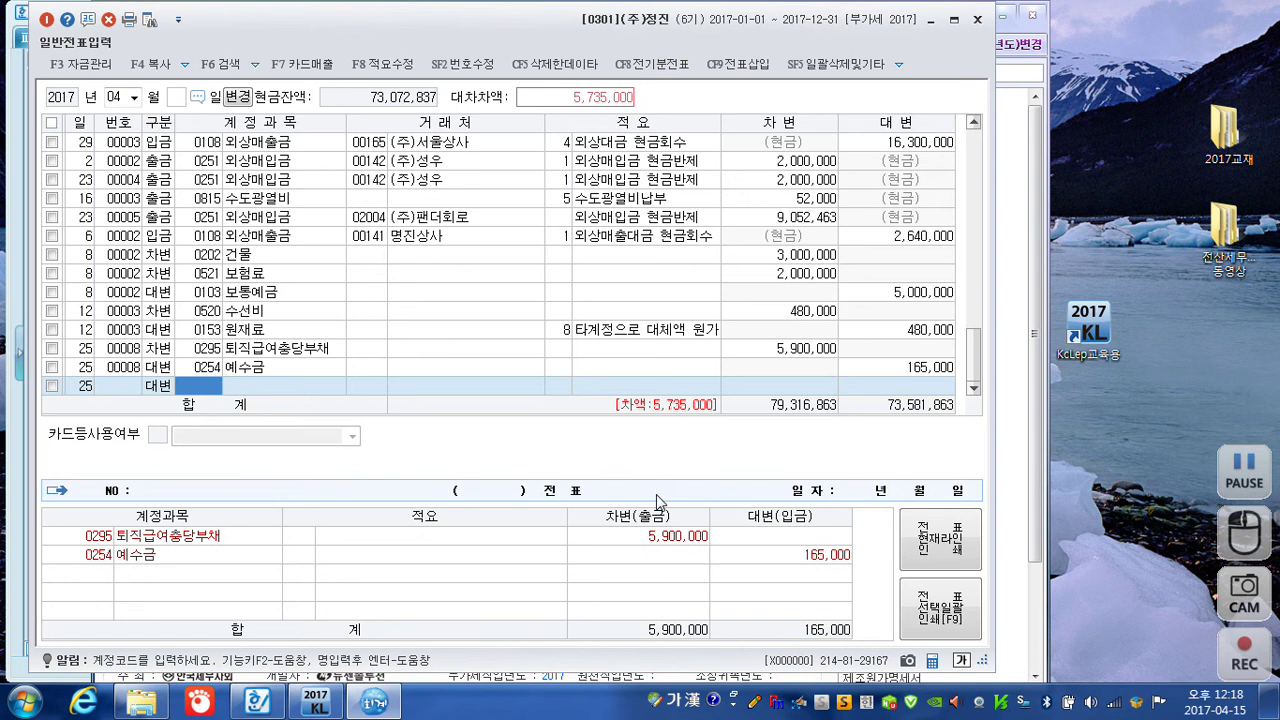
{"action": "type", "text": "103"}
{"action": "key", "text": "Return"}
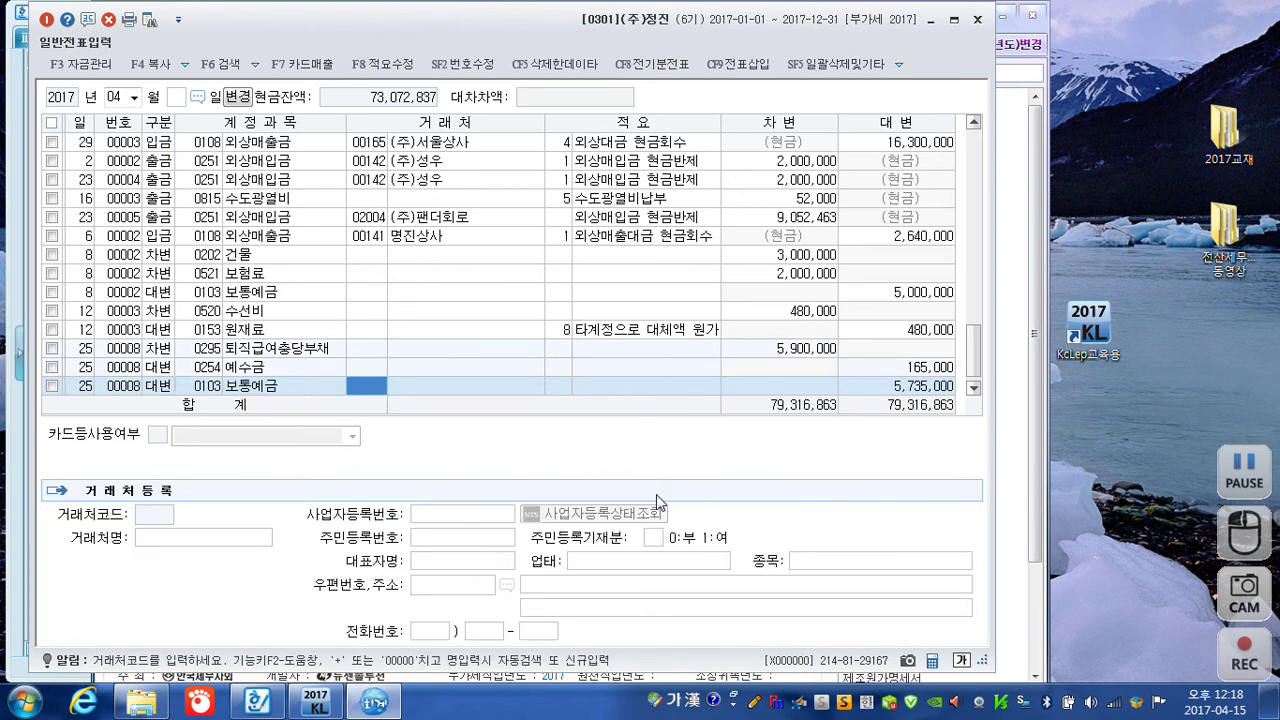
{"action": "key", "text": "Return"}
{"action": "key", "text": "Return"}
{"action": "key", "text": "Return"}
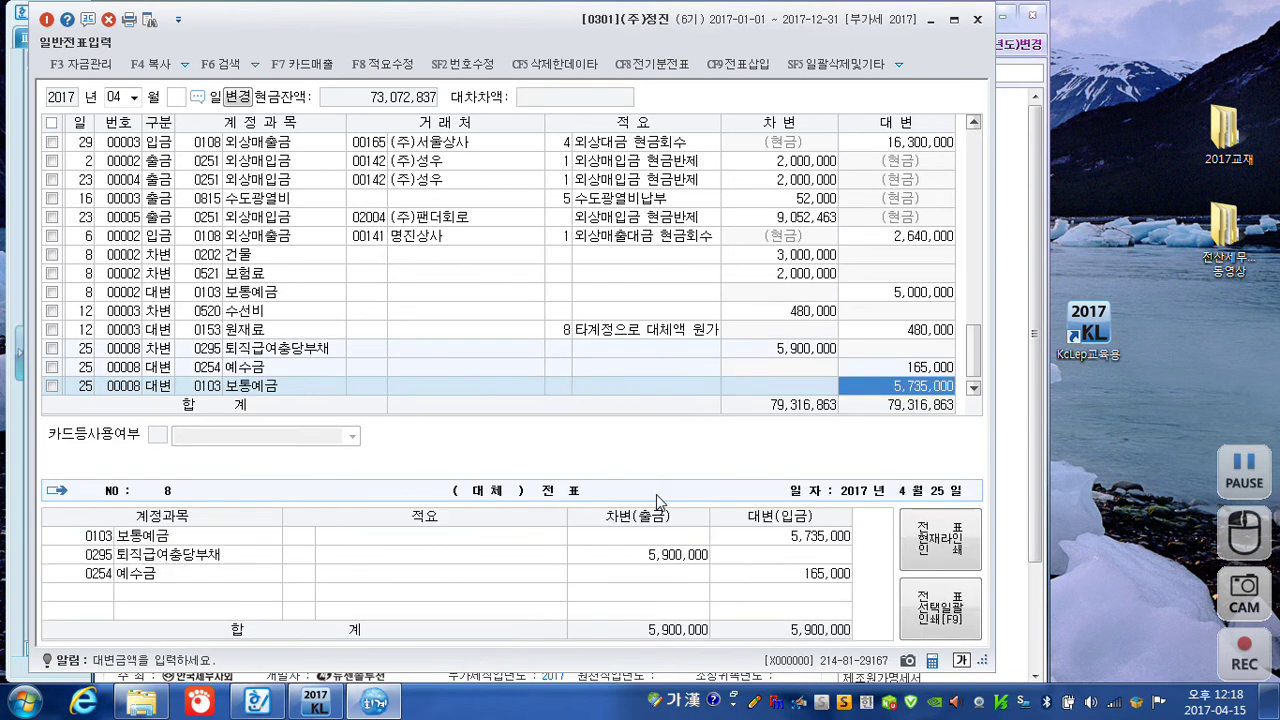
{"action": "key", "text": "Return"}
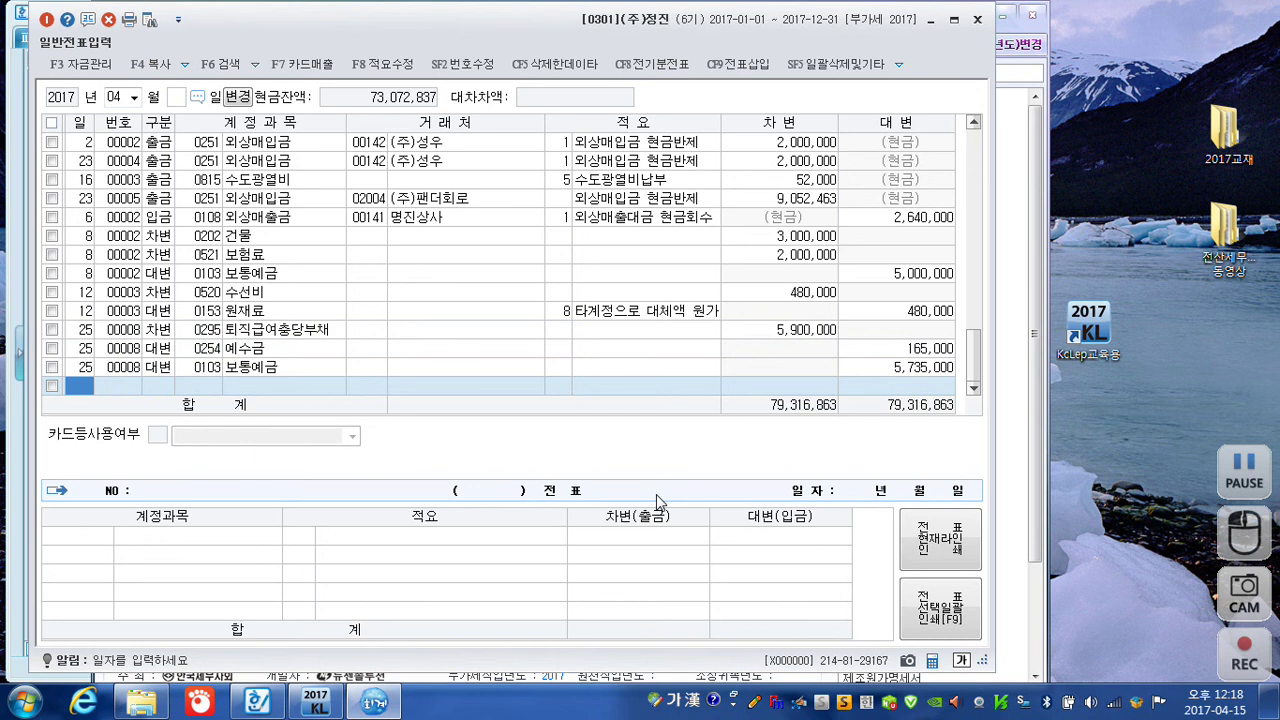
Enter a 대변 line dated the 30th for account 0108 외상매출금 with 거래처 00106 (주)일신산기 and amount 4,500,000
{"action": "type", "text": "30"}
{"action": "key", "text": "Return"}
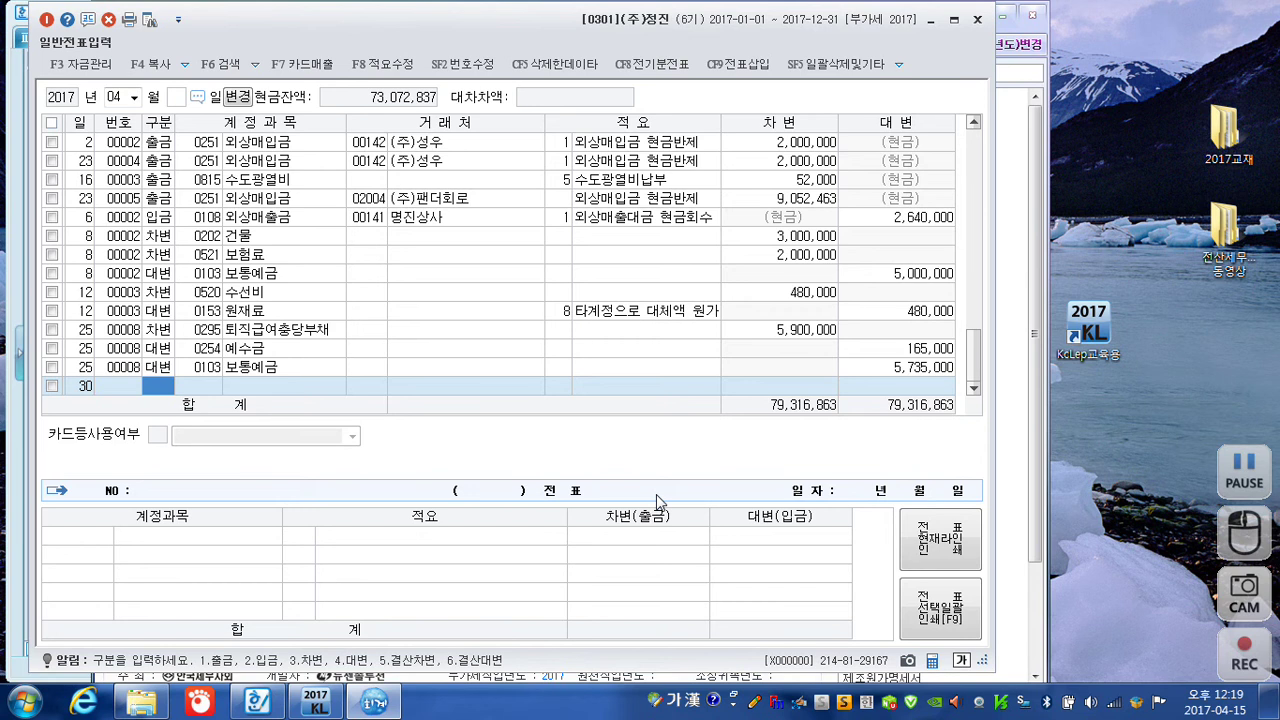
{"action": "type", "text": "40108"}
{"action": "key", "text": "Return"}
{"action": "type", "text": "일신"}
{"action": "key", "text": "Return"}
{"action": "key", "text": "Return"}
{"action": "key", "text": "Return"}
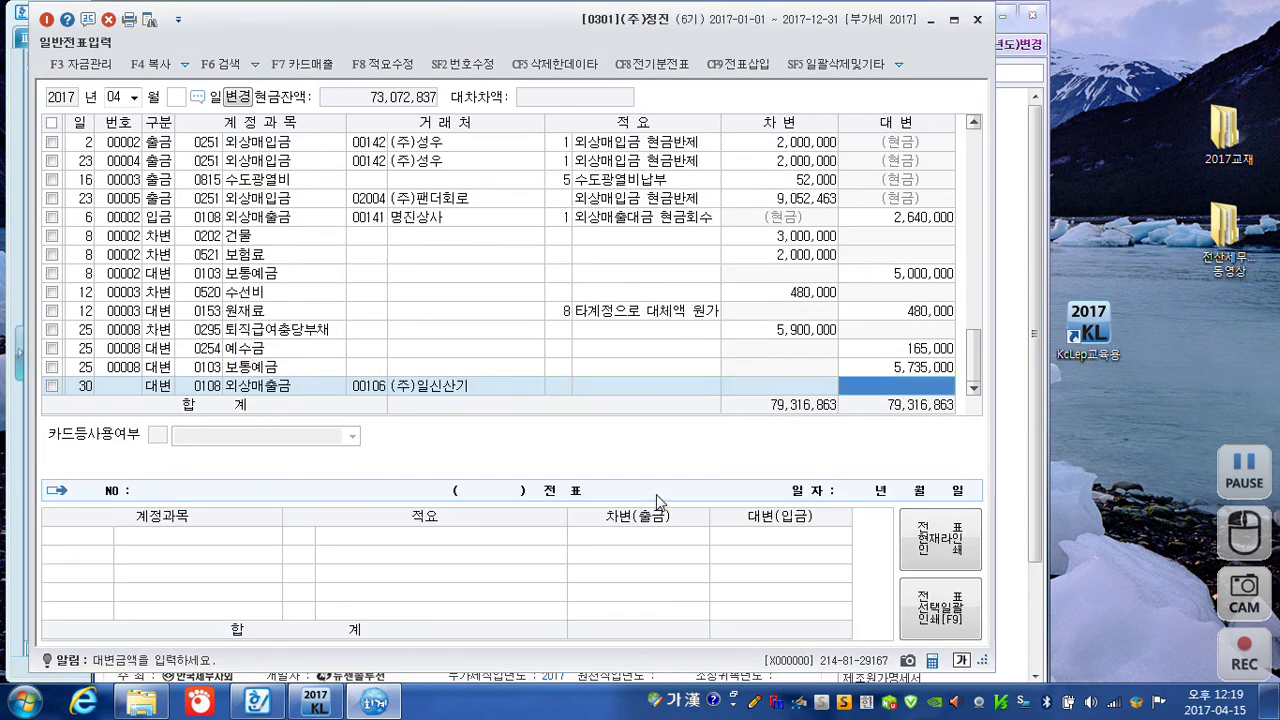
{"action": "type", "text": "4500000"}
{"action": "key", "text": "Return"}
Add a 차변 line to the voucher of the 30th for account 0252 지급어음 with 거래처 00106 (주)일신산기 and amount 2,500,000
{"action": "key", "text": "Return"}
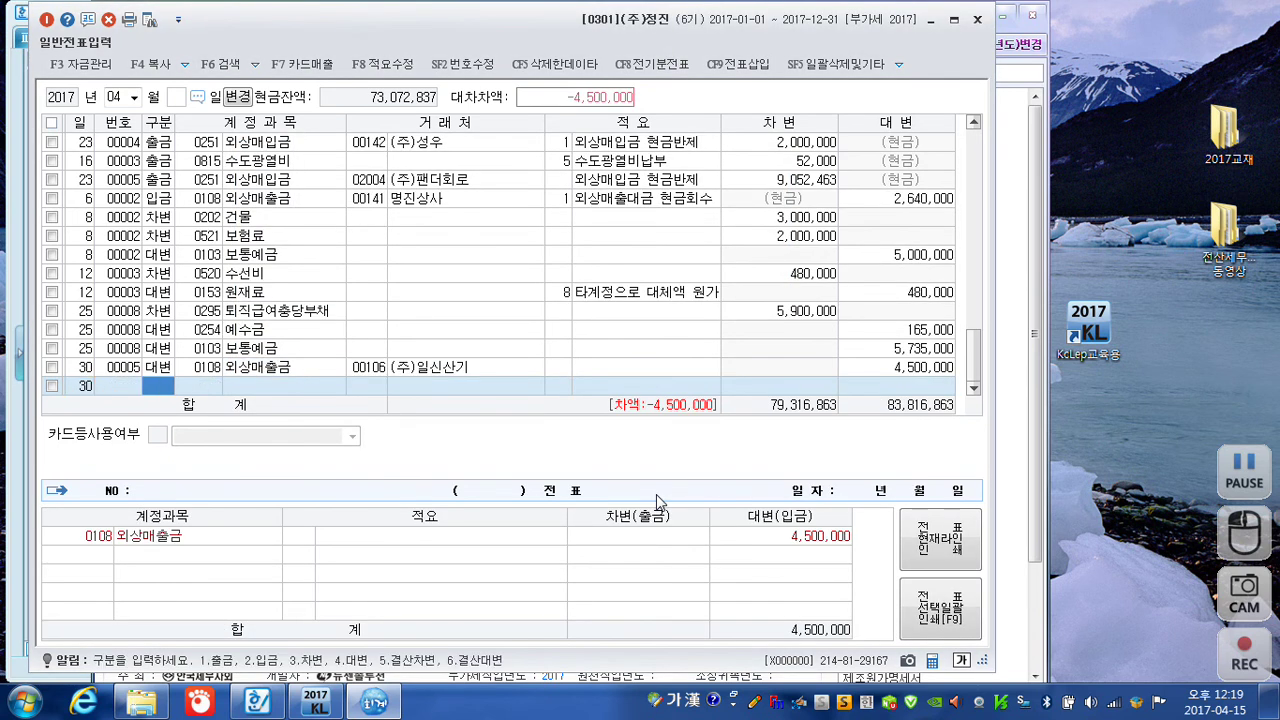
{"action": "type", "text": "3"}
{"action": "type", "text": "지"}
{"action": "type", "text": "급"}
{"action": "key", "text": "Return"}
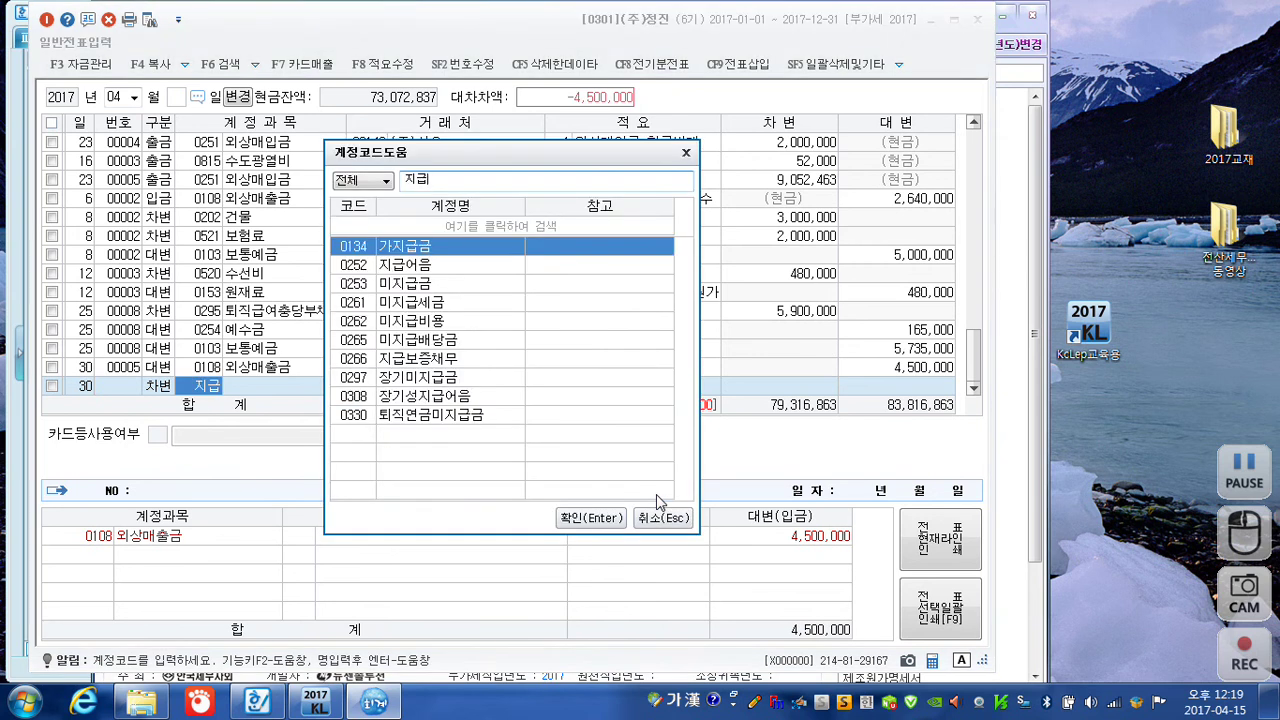
{"action": "key", "text": "Down"}
{"action": "key", "text": "Return"}
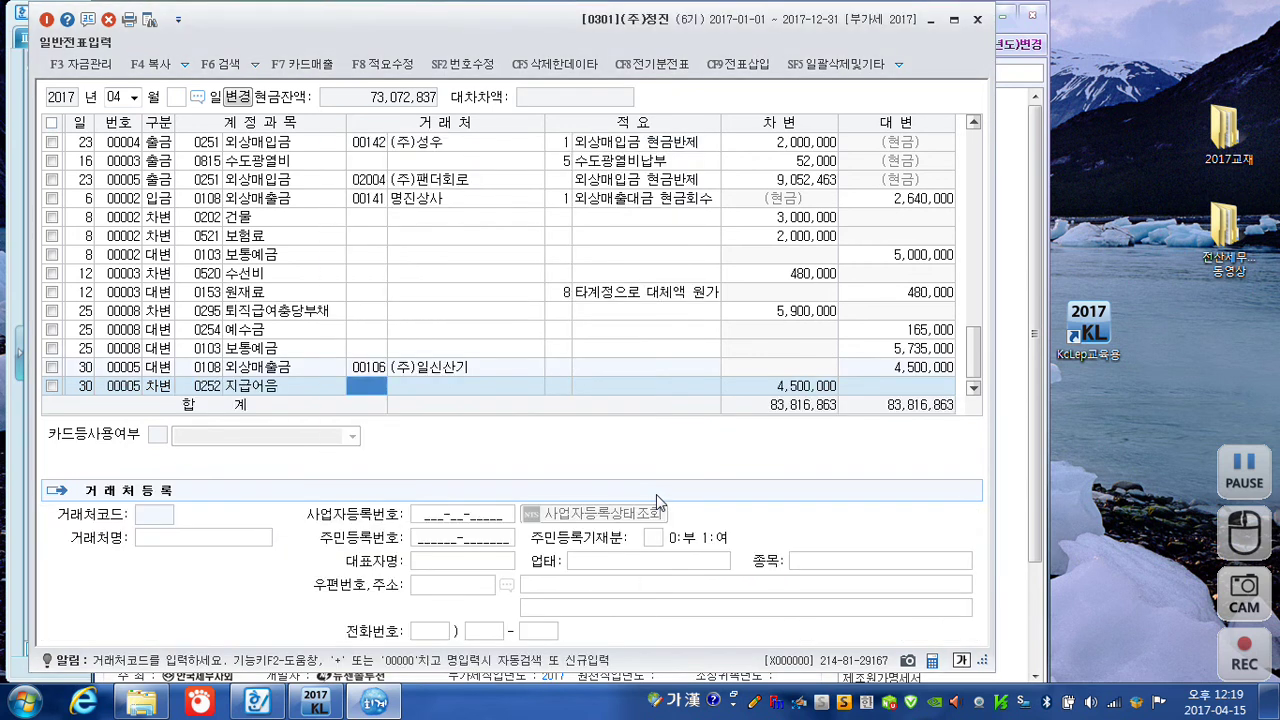
{"action": "type", "text": "106"}
{"action": "key", "text": "Return"}
{"action": "key", "text": "Return"}
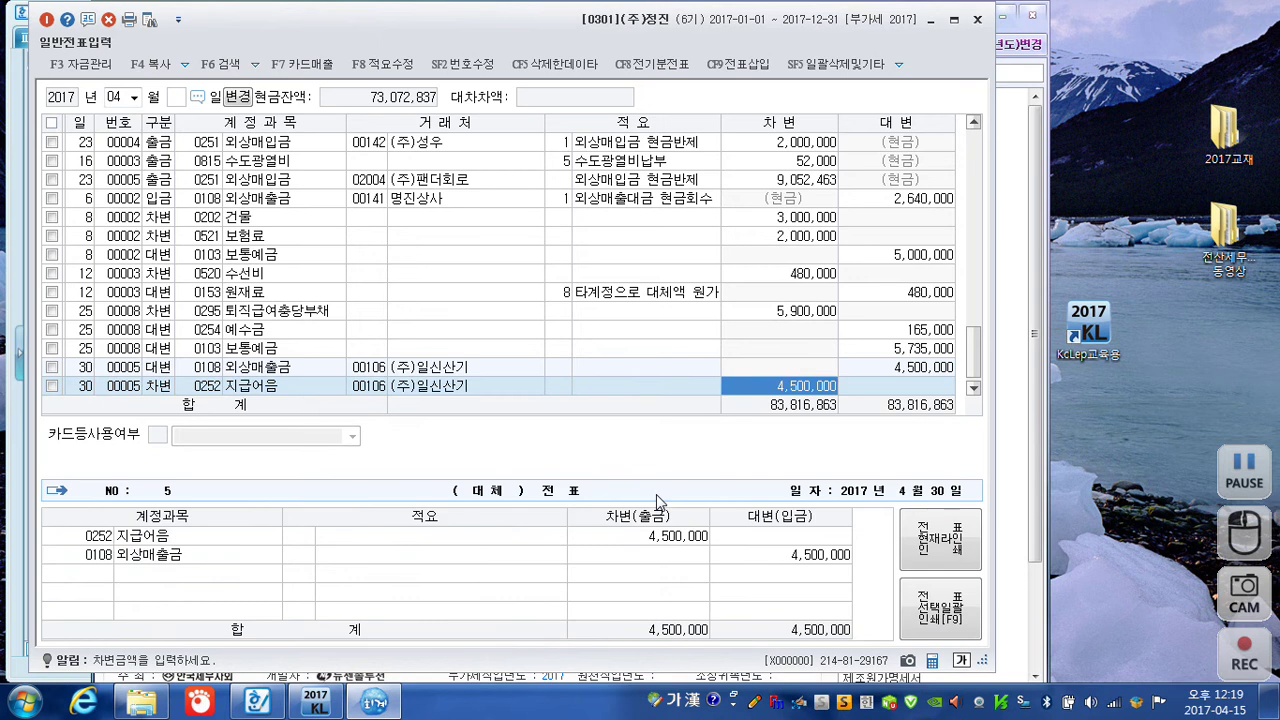
{"action": "type", "text": "2500000"}
{"action": "key", "text": "Return"}
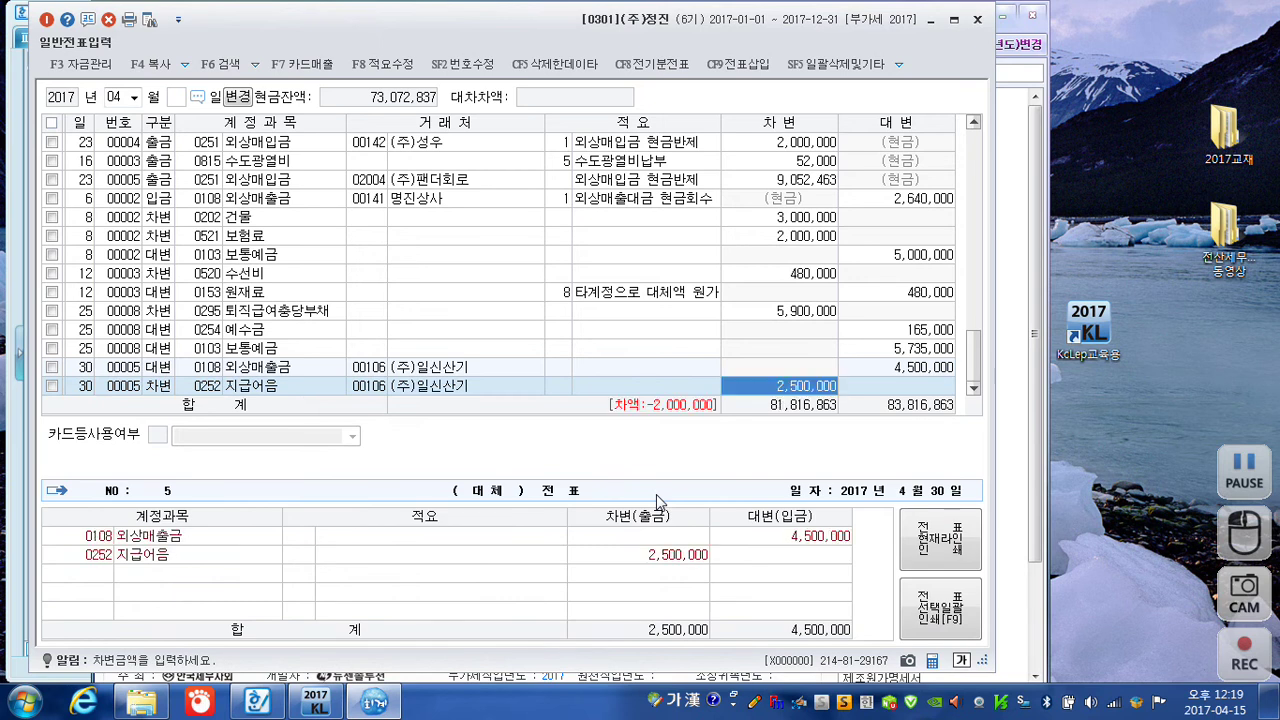
Balance the voucher of the 30th with a 2,000,000 차변 line for account 0101 현금, leaving 거래처 and 적요 blank
{"action": "key", "text": "Return"}
{"action": "type", "text": "3"}
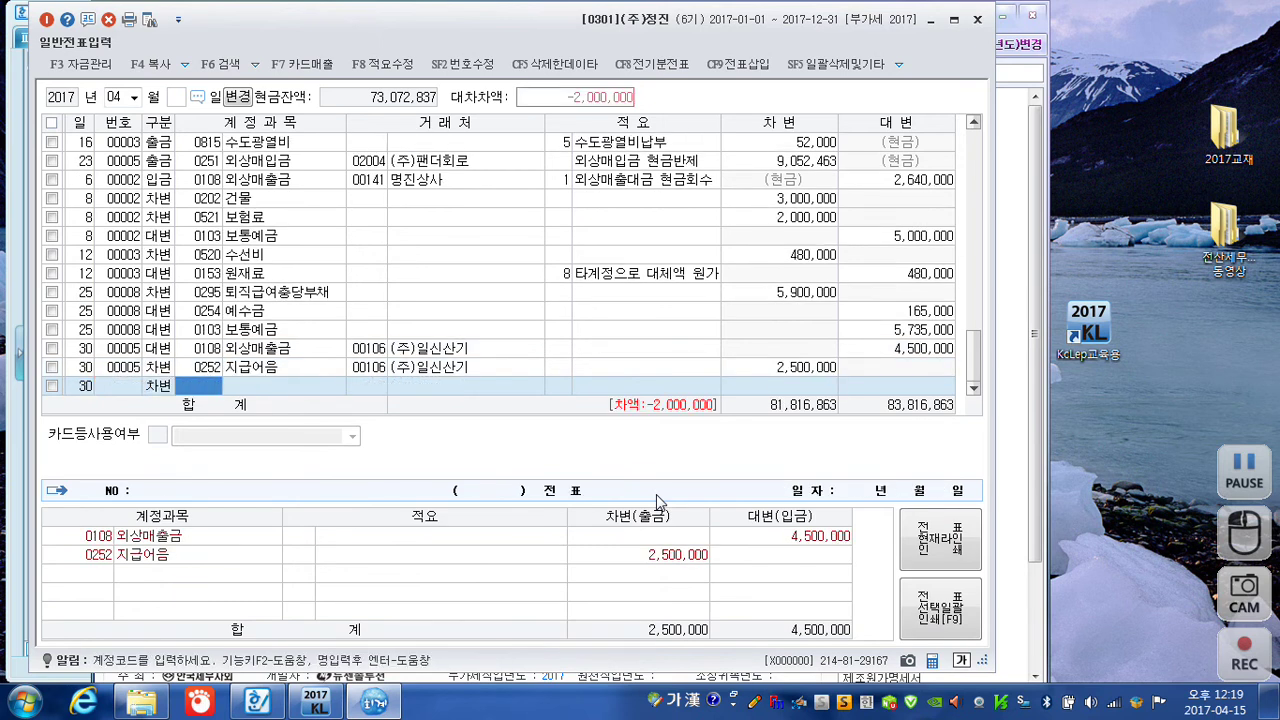
{"action": "type", "text": "101"}
{"action": "key", "text": "Return"}
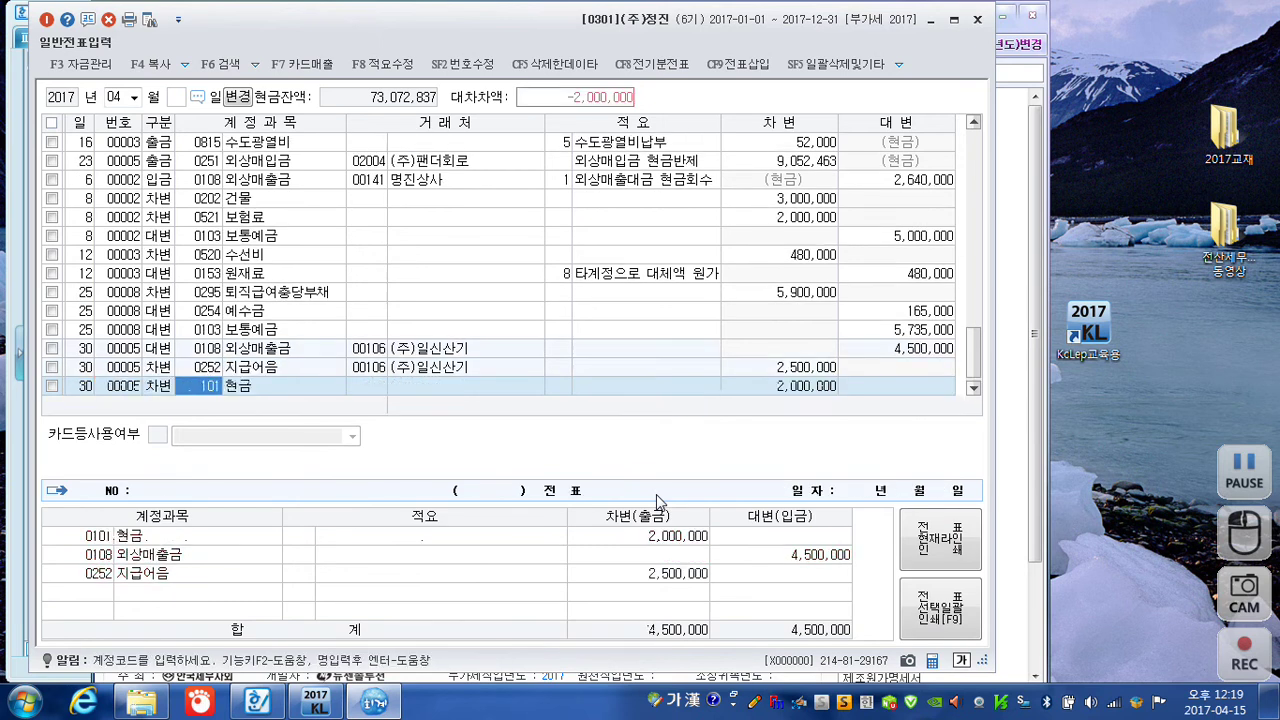
{"action": "key", "text": "Return"}
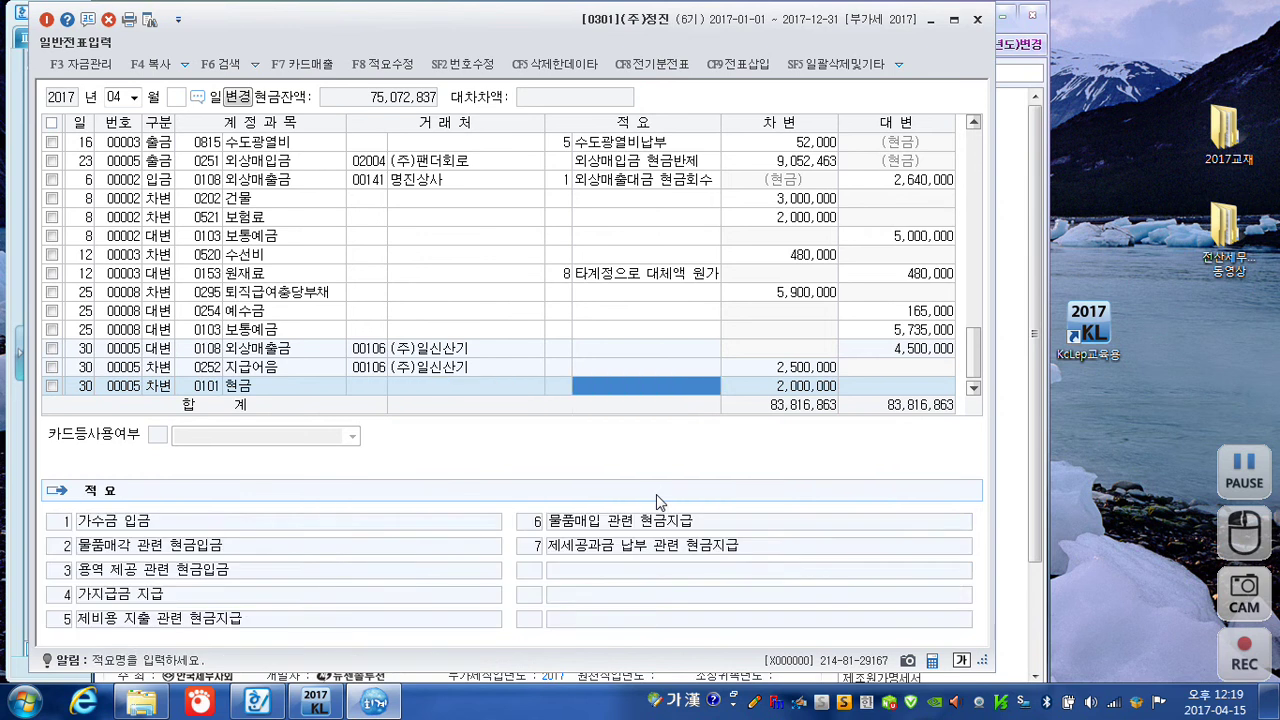
{"action": "key", "text": "Return"}
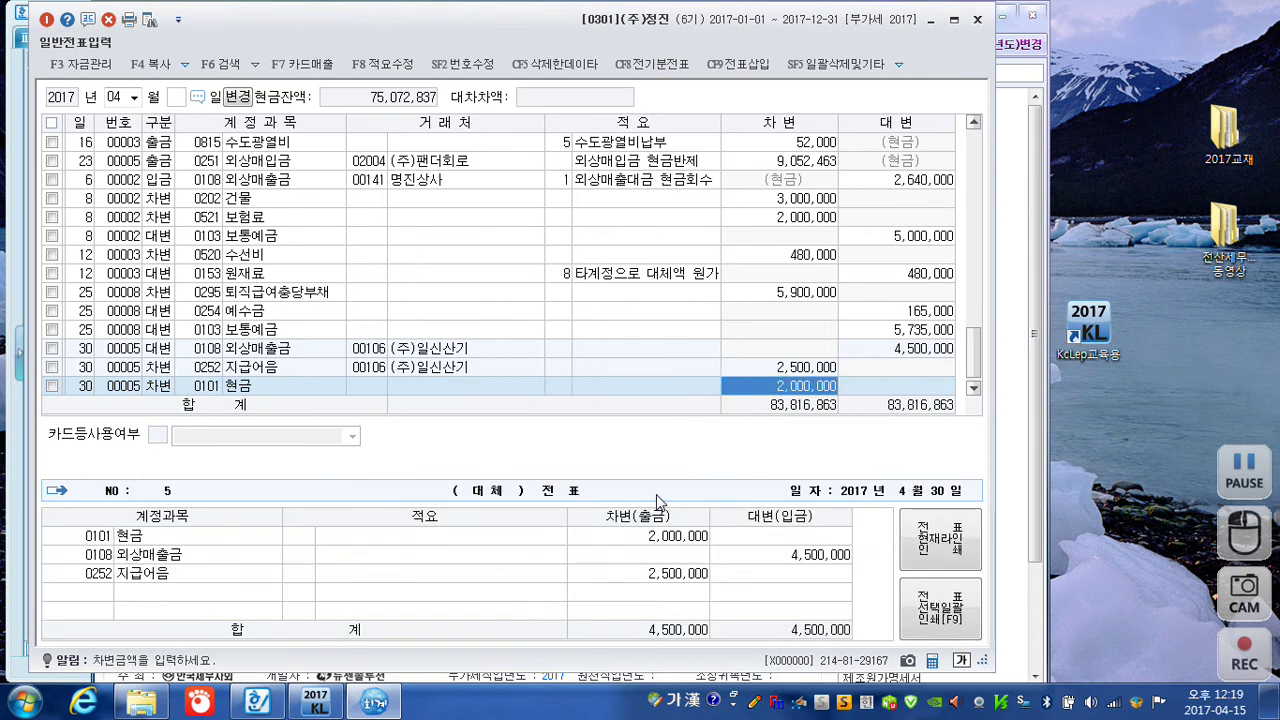
{"action": "key", "text": "Return"}
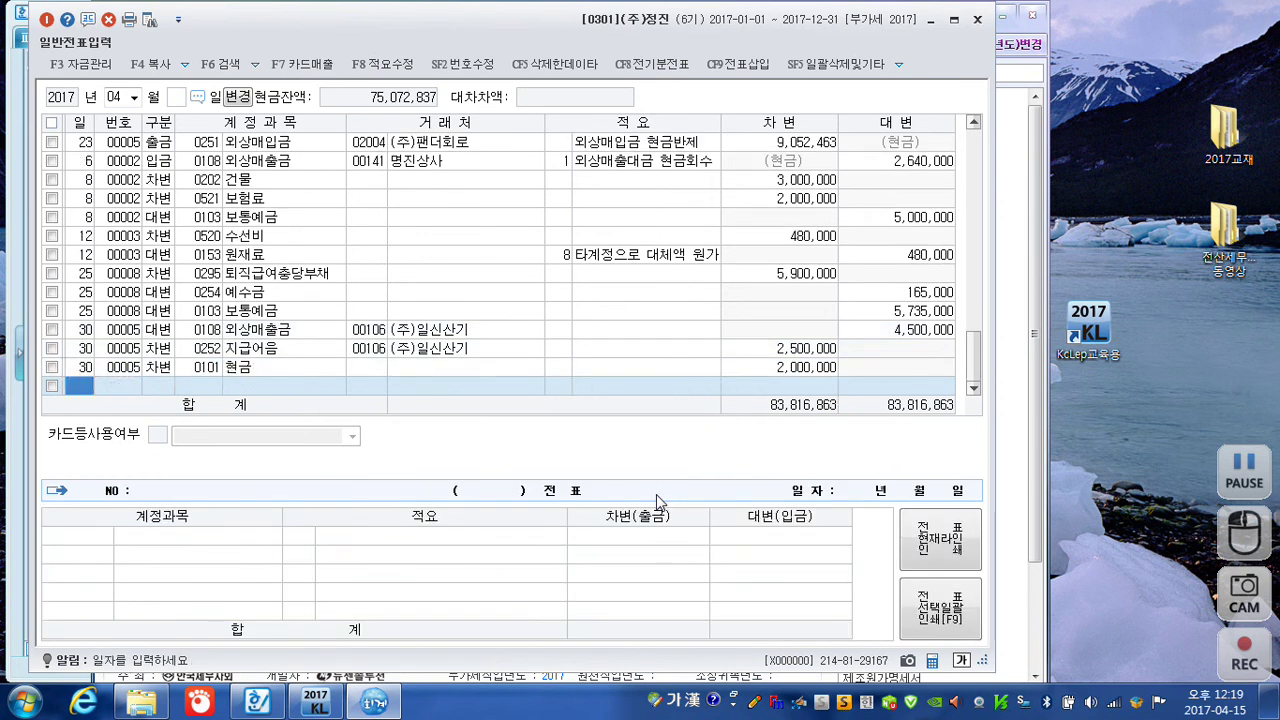
Switch the voucher entry month to 05 and load all of May 2017 without a specific day
{"action": "left_click", "coordinate": [113, 97]}
{"action": "type", "text": "05"}
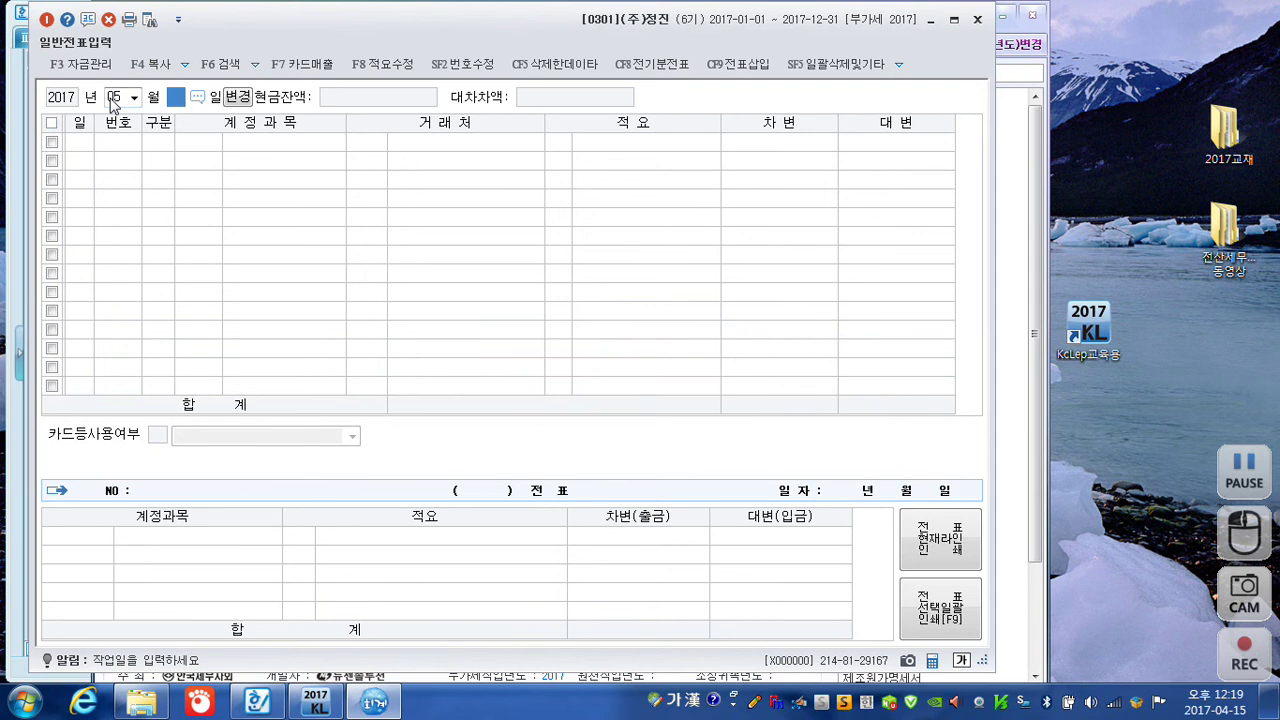
{"action": "key", "text": "Return"}
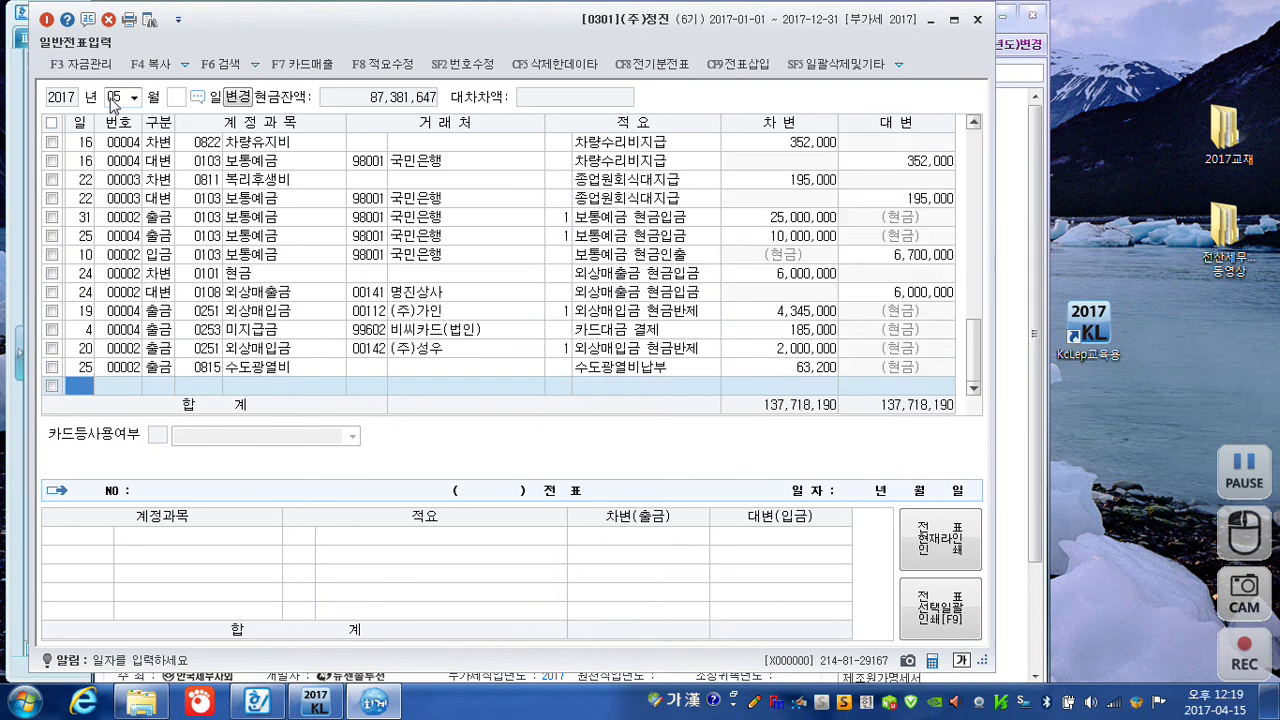
Enter a 차변 line dated the 5th for account 0114 단기대여금 with 거래처 00141 명진상사 and amount 100,000,000, leaving 적요 blank
{"action": "type", "text": "5"}
{"action": "key", "text": "Return"}
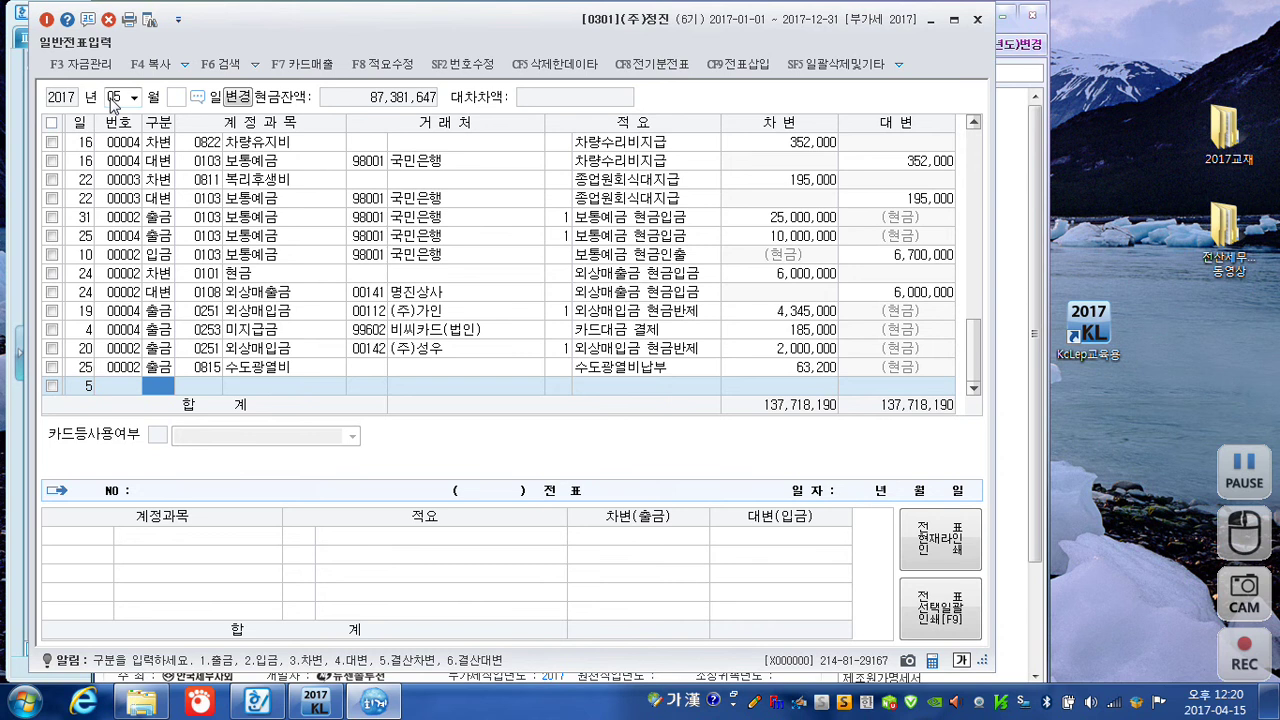
{"action": "type", "text": "3"}
{"action": "type", "text": "단기"}
{"action": "type", "text": "대"}
{"action": "key", "text": "Return"}
{"action": "key", "text": "Return"}
{"action": "type", "text": "명지ㄴ"}
{"action": "key", "text": "Return"}
{"action": "key", "text": "Return"}
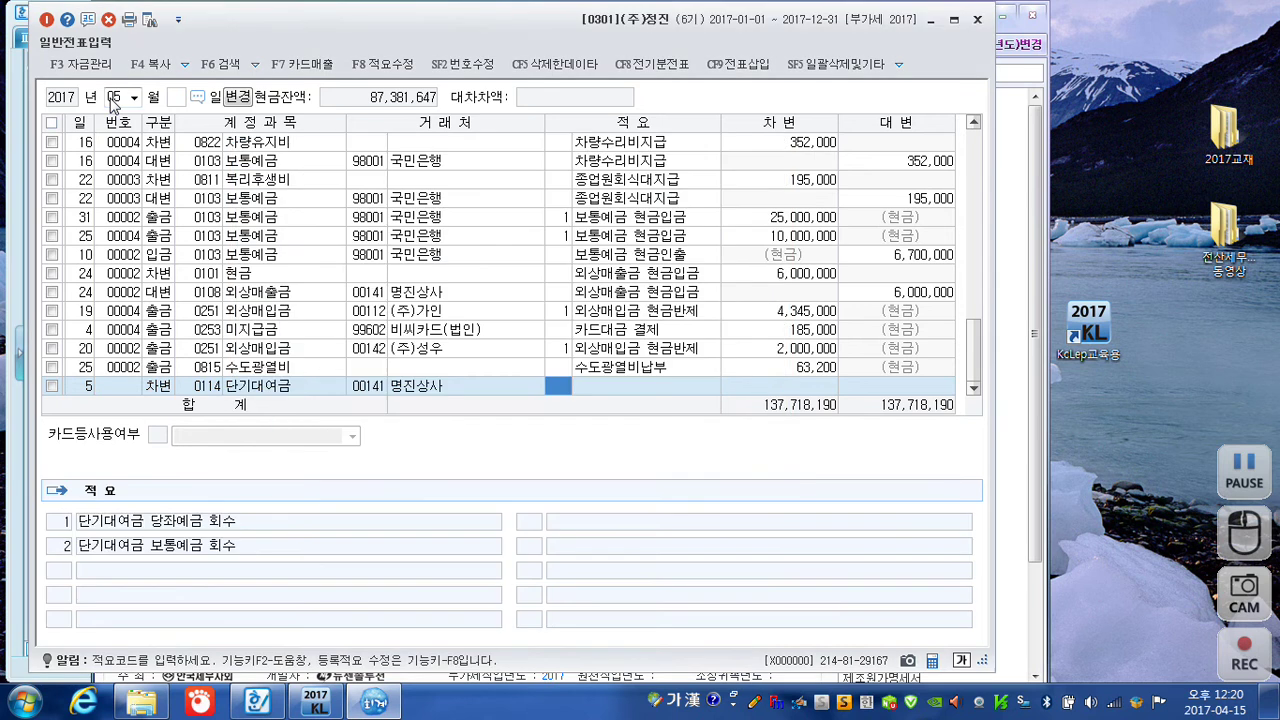
{"action": "key", "text": "Return"}
{"action": "type", "text": "100"}
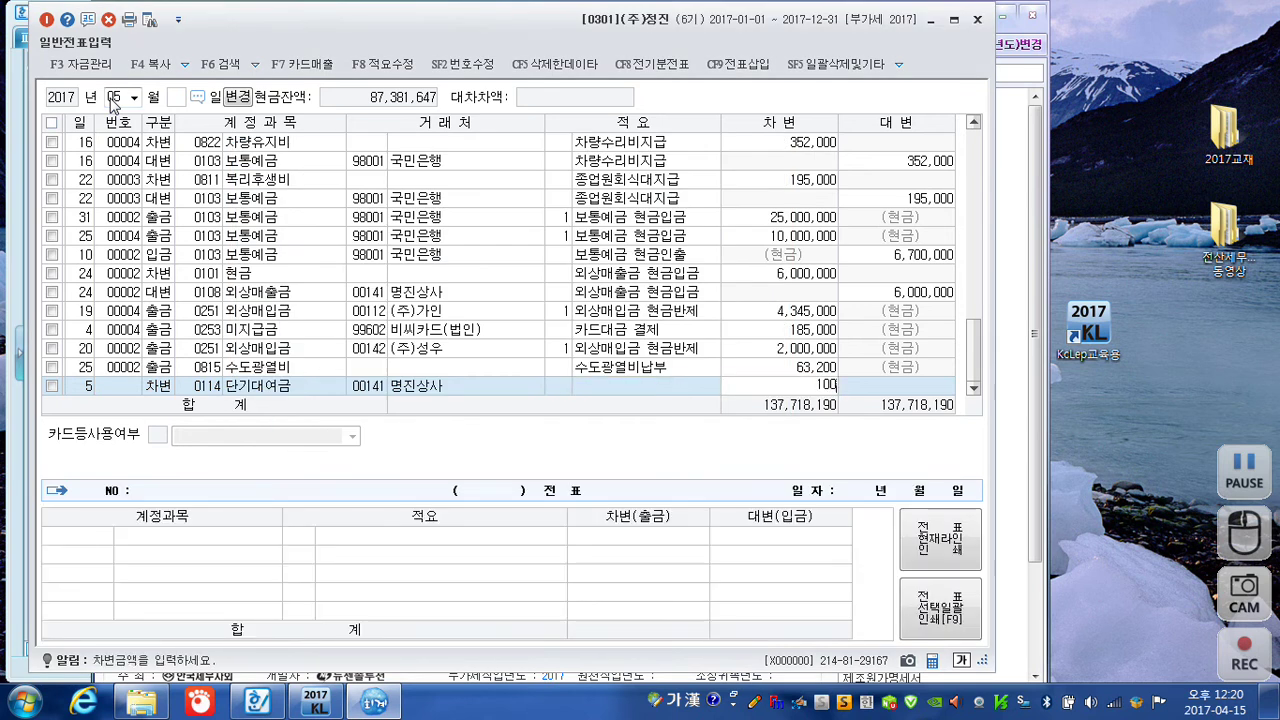
{"action": "type", "text": ",000,000"}
{"action": "key", "text": "Return"}
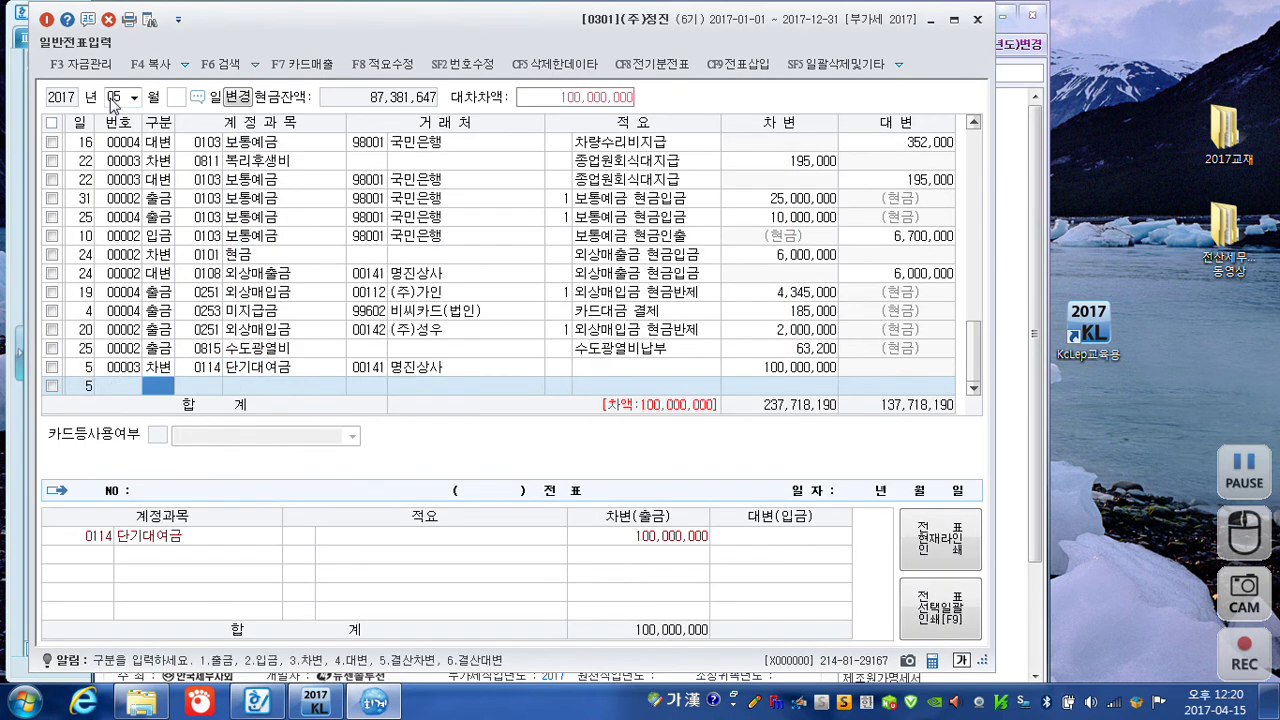
Add a 대변 line to the voucher of the 5th for account 0103 보통예금 with 45,000,000, leaving 거래처 and 적요 blank
{"action": "type", "text": "4"}
{"action": "key", "text": "Return"}
{"action": "type", "text": "103"}
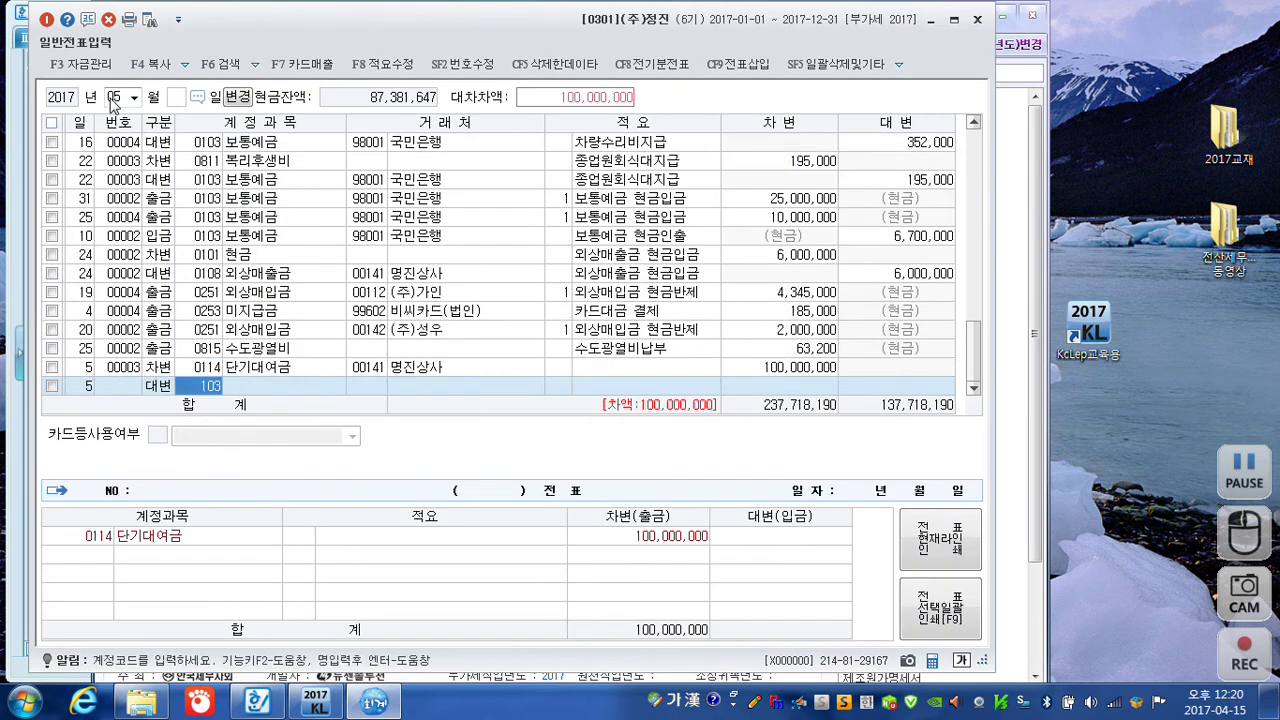
{"action": "key", "text": "Return"}
{"action": "key", "text": "Return"}
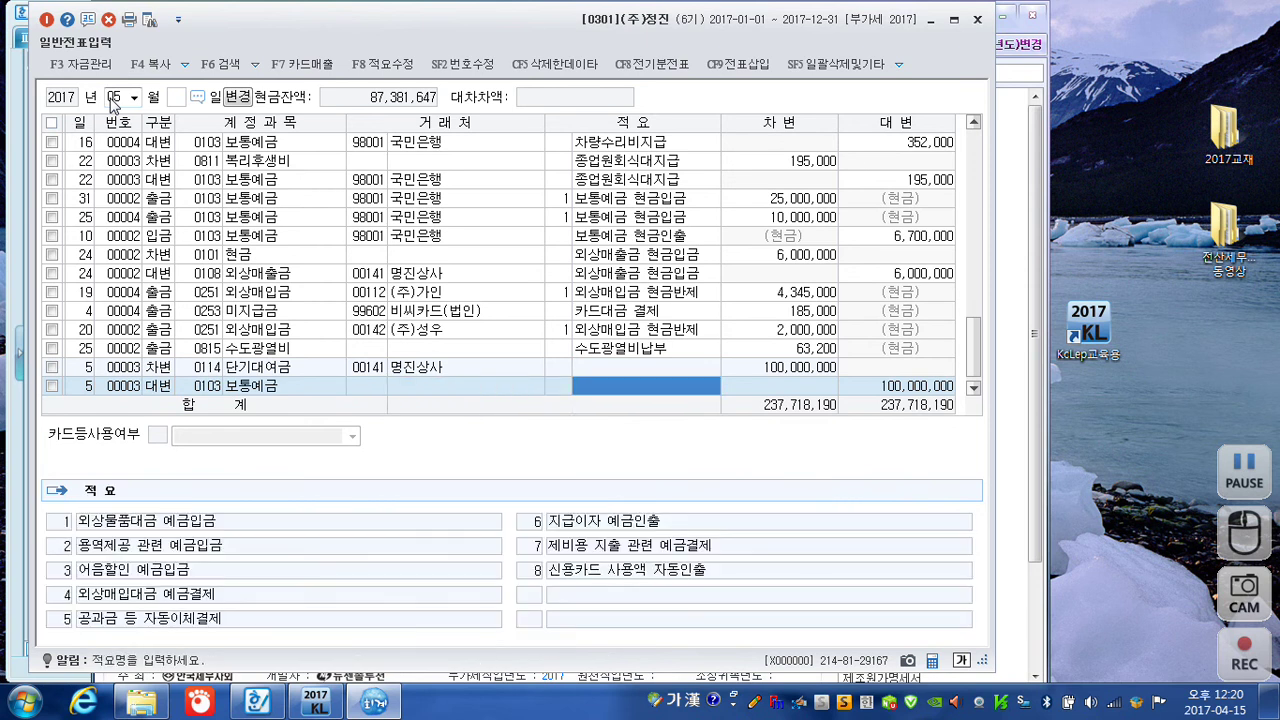
{"action": "key", "text": "Return"}
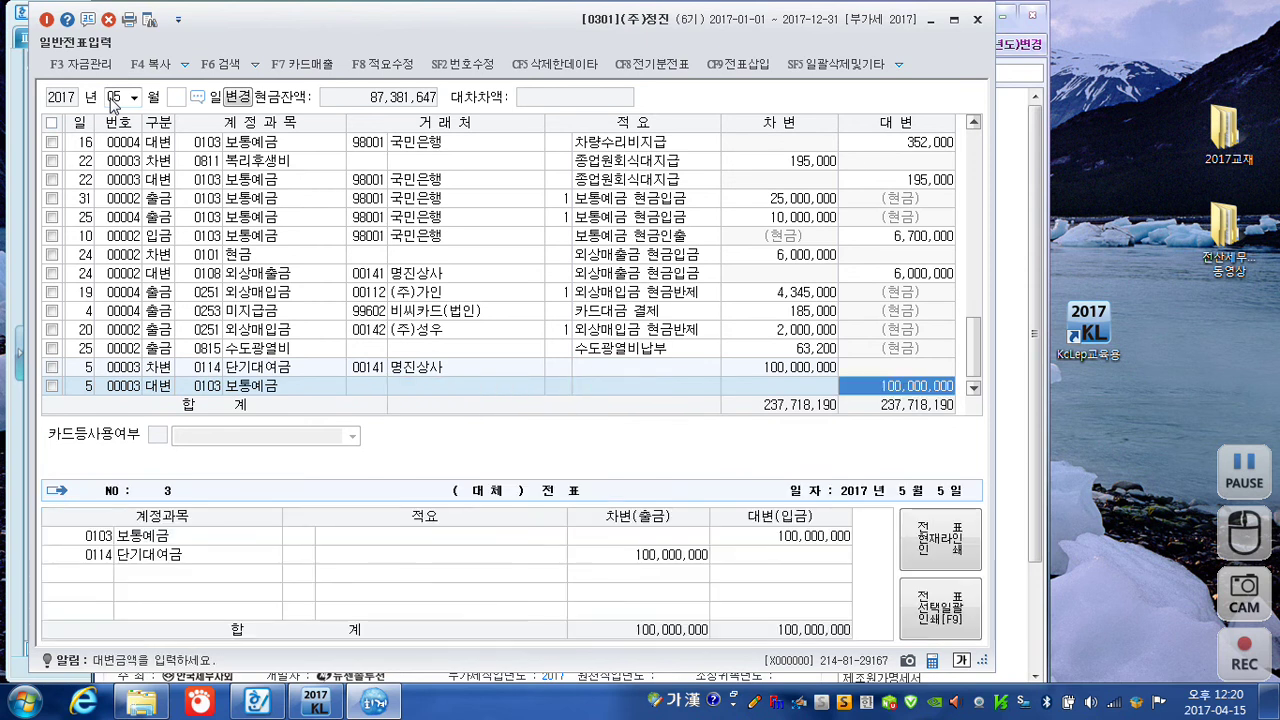
{"action": "type", "text": "45000000"}
{"action": "key", "text": "Return"}
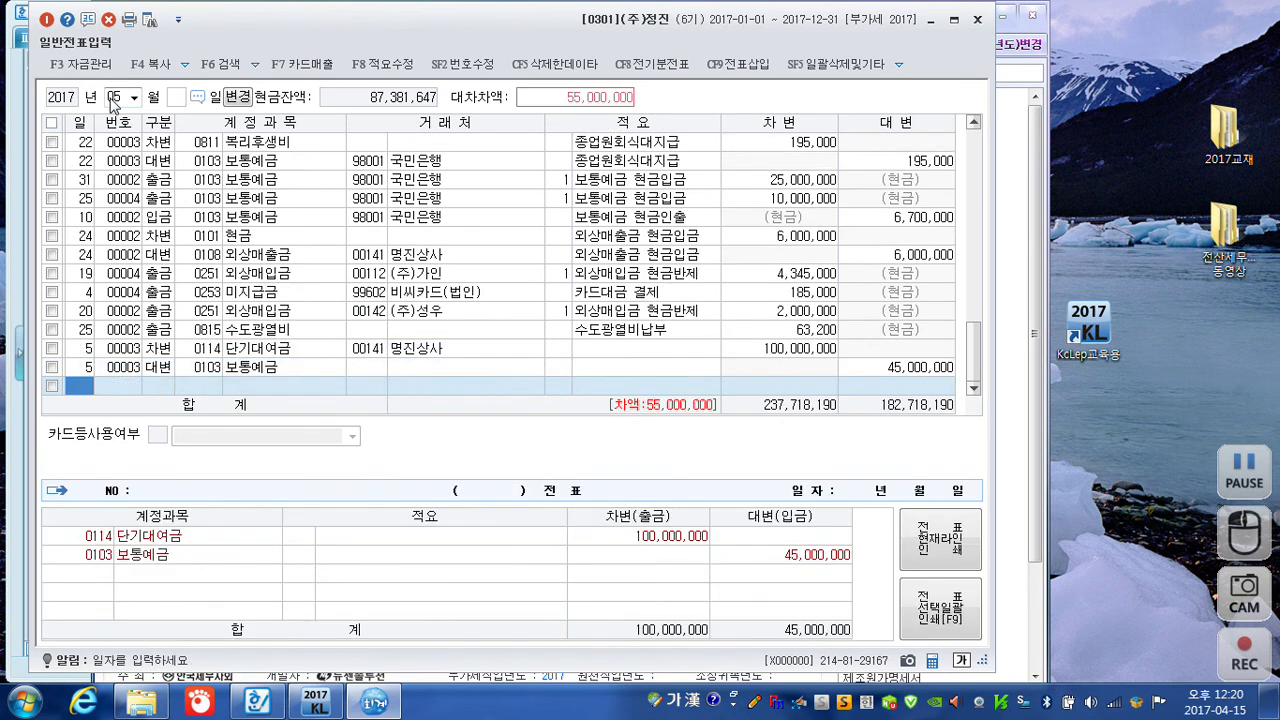
Balance the voucher of the 5th with a 55,000,000 대변 line for account 0108 외상매출금 with 거래처 00141 명진상사
{"action": "key", "text": "Return"}
{"action": "type", "text": "410"}
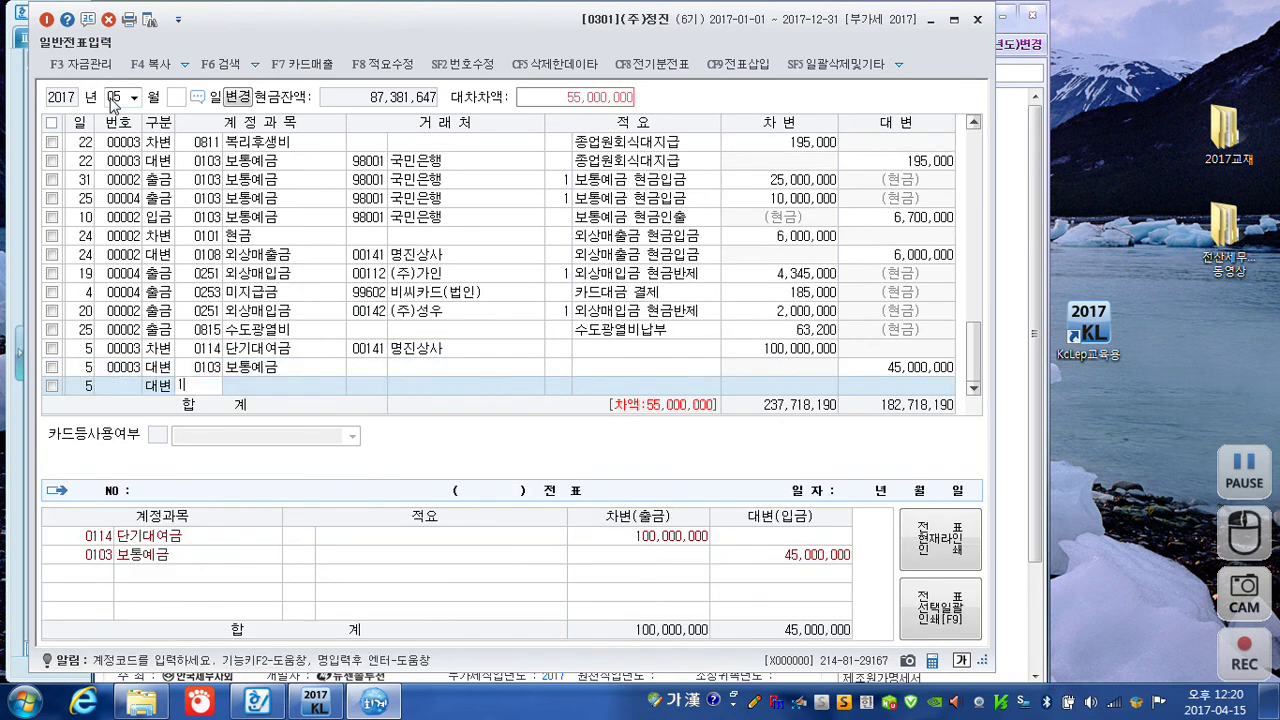
{"action": "type", "text": "8"}
{"action": "key", "text": "Return"}
{"action": "type", "text": "141"}
{"action": "key", "text": "Return"}
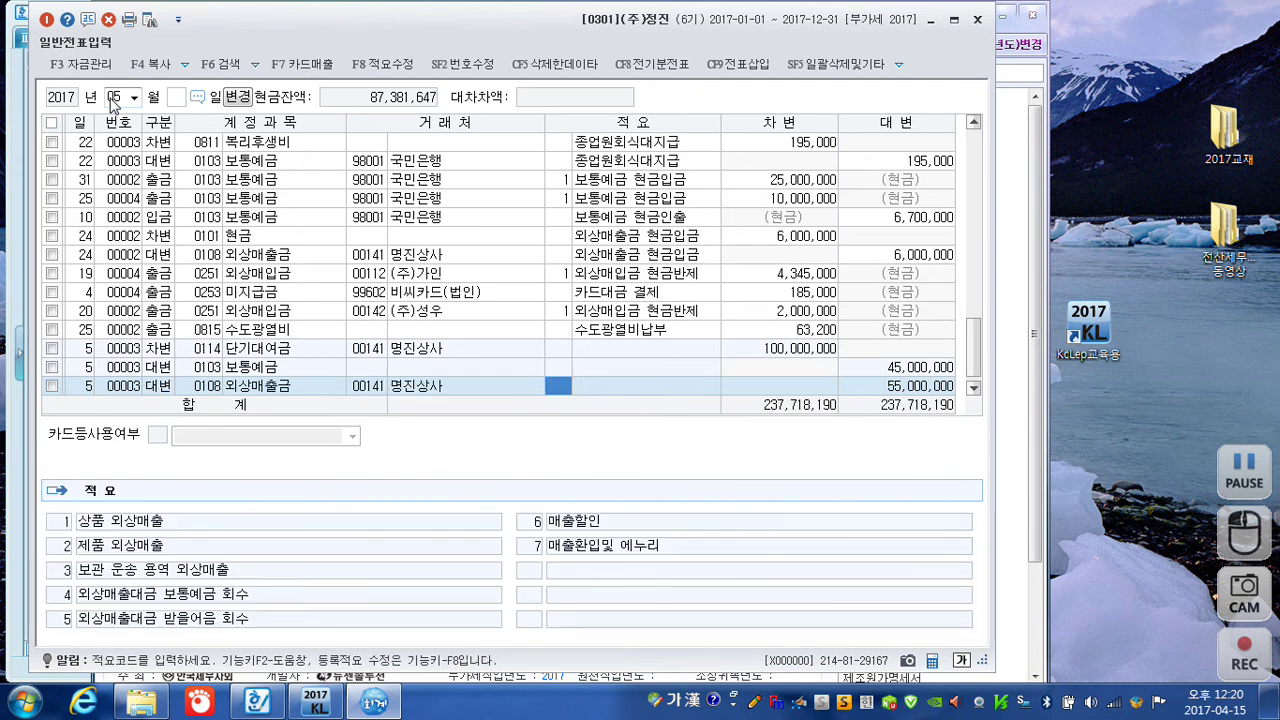
Finish the May 5 voucher's 외상매출금 credit line for 명진상사, leaving its summary blank and keeping the 55,000,000 amount
{"action": "key", "text": "Return"}
{"action": "key", "text": "Return"}
{"action": "key", "text": "Return"}
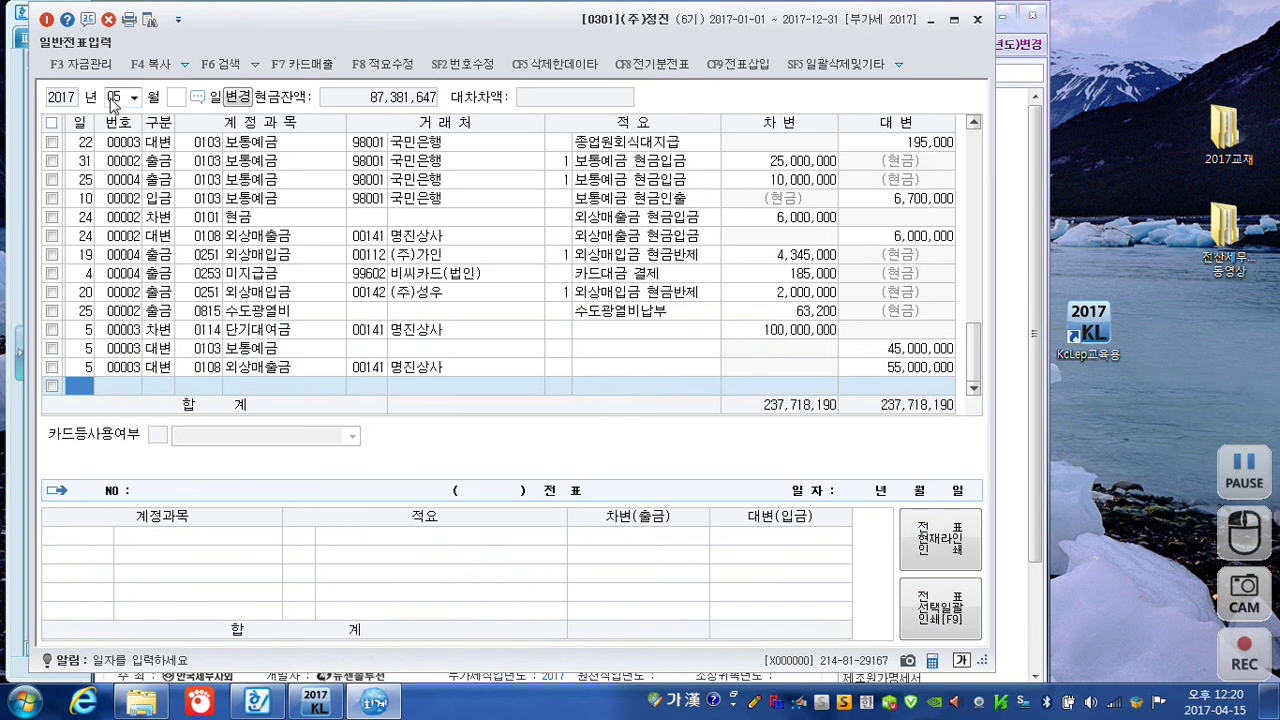
{"action": "left_click", "coordinate": [931, 369]}
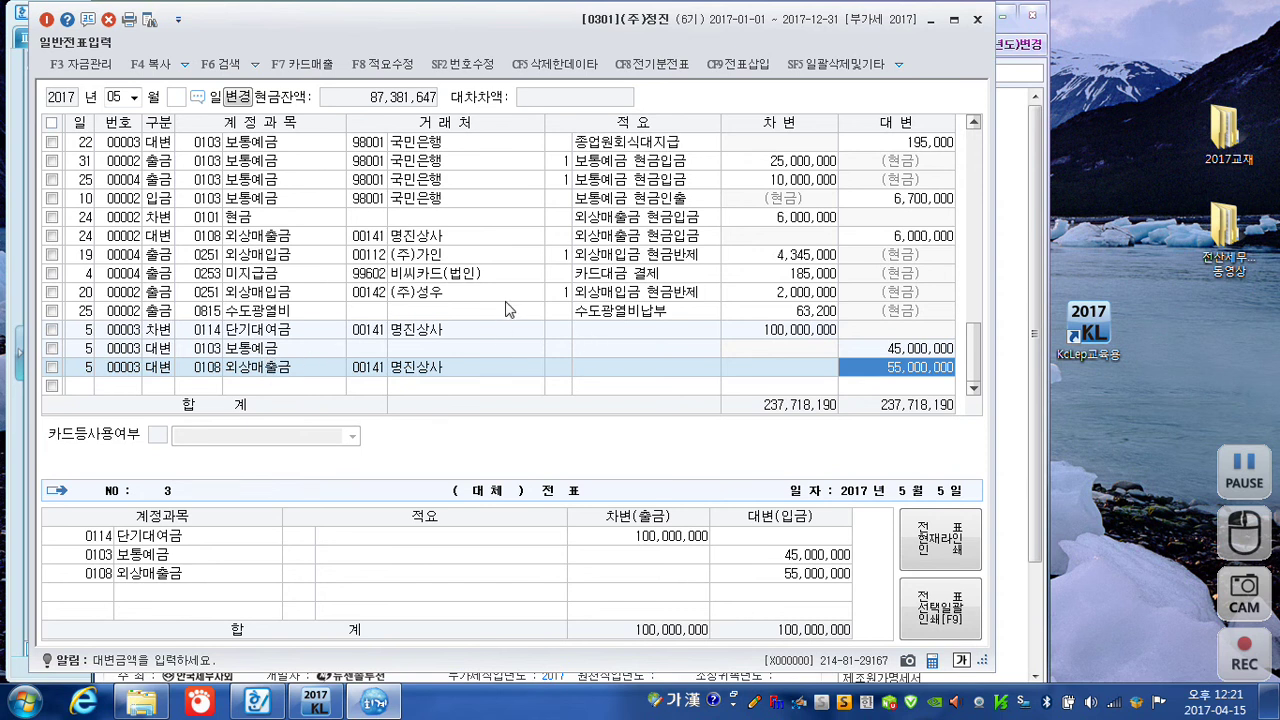
{"action": "key", "text": "Return"}
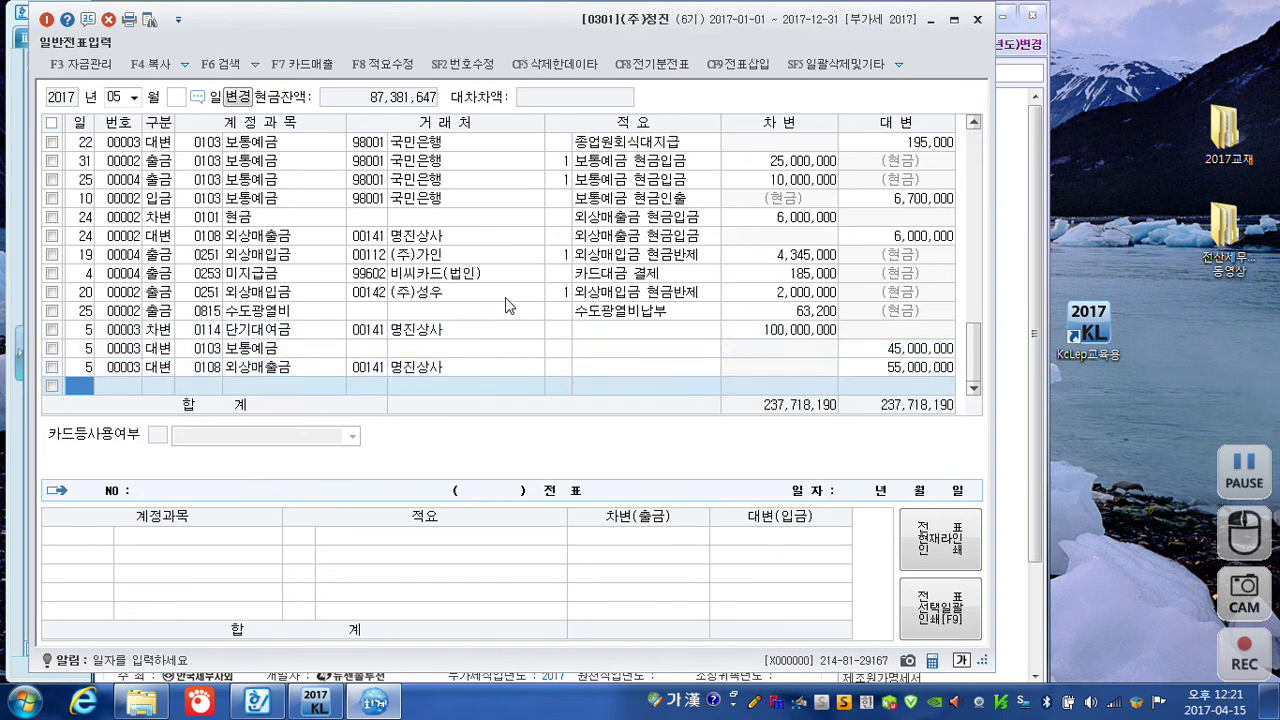
Add a May 13 debit line for account 0101 현금 of 5,000,000, leaving the counterparty and summary blank
{"action": "type", "text": "13"}
{"action": "key", "text": "Return"}
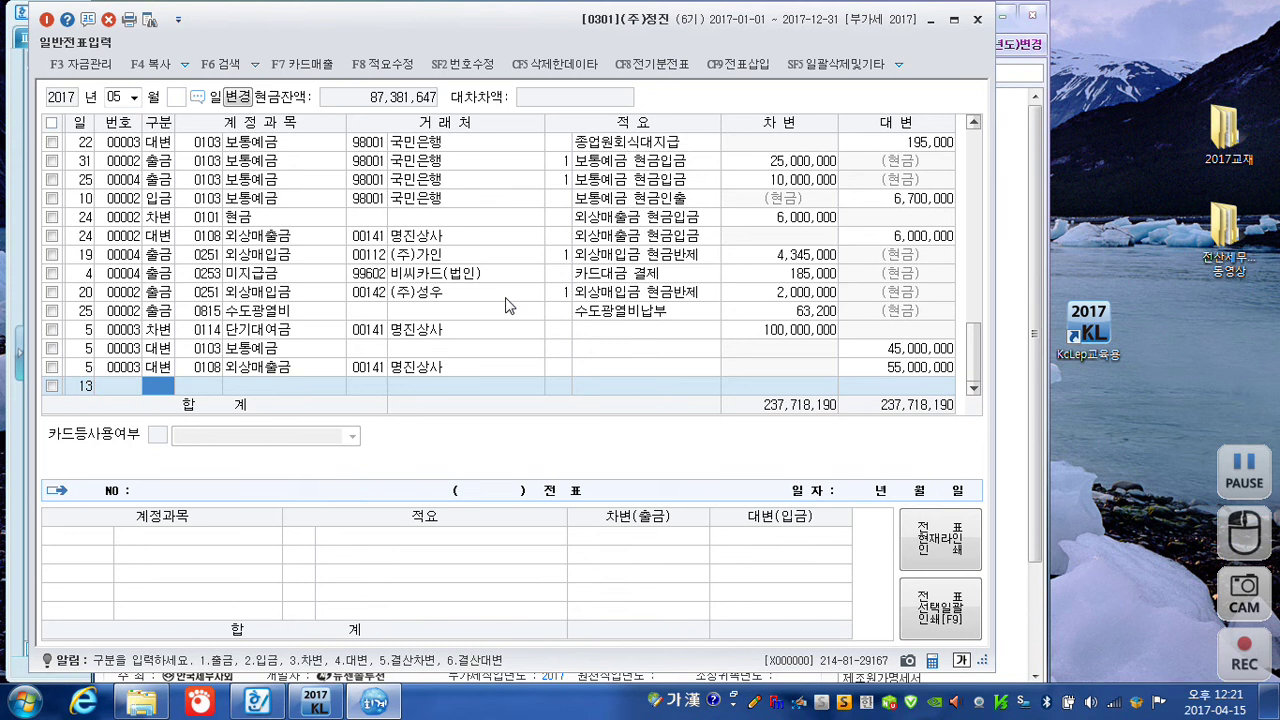
{"action": "type", "text": "3"}
{"action": "key", "text": "Return"}
{"action": "type", "text": "101"}
{"action": "key", "text": "Return"}
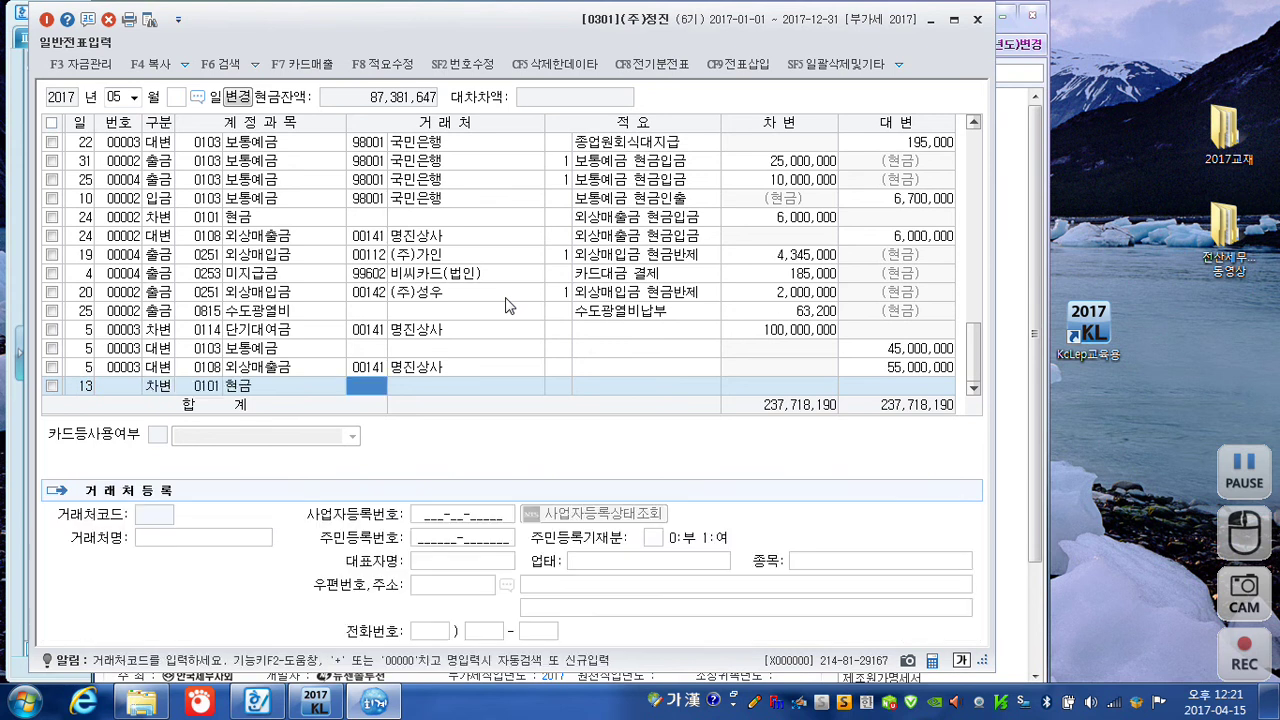
{"action": "key", "text": "Return"}
{"action": "key", "text": "Return"}
{"action": "key", "text": "Return"}
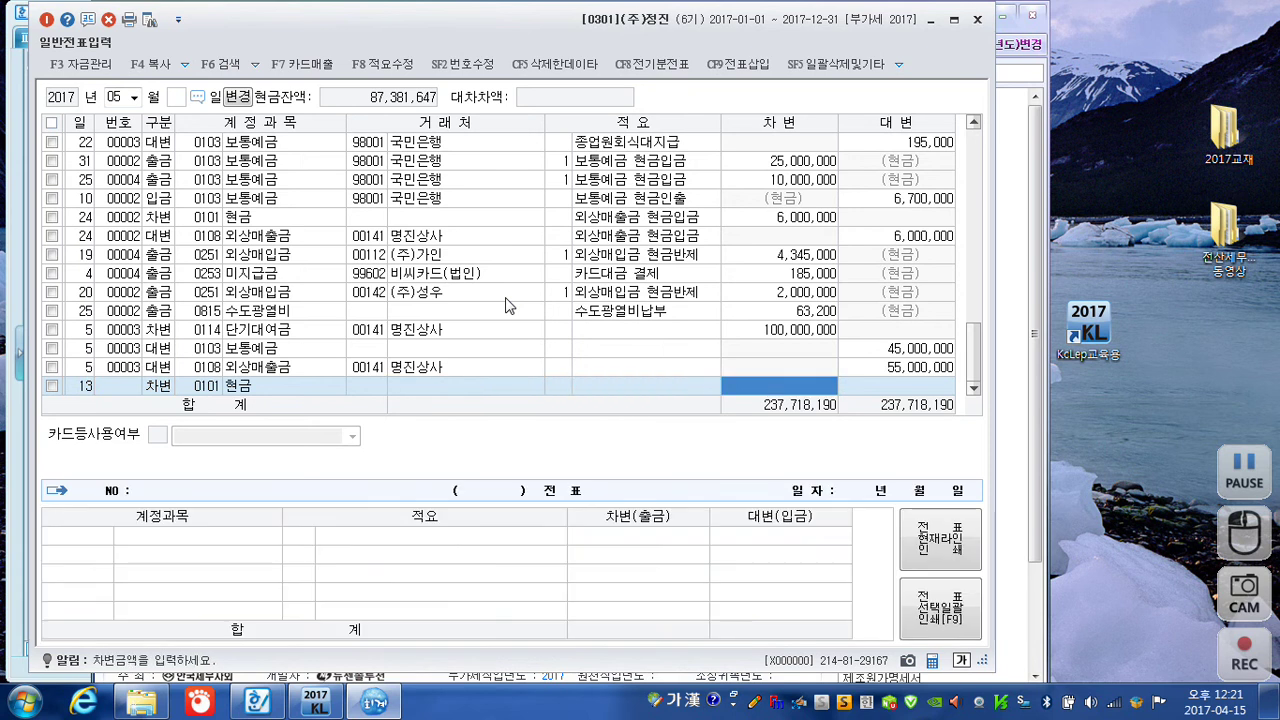
{"action": "type", "text": "5000000"}
{"action": "key", "text": "Return"}
{"action": "key", "text": "Return"}
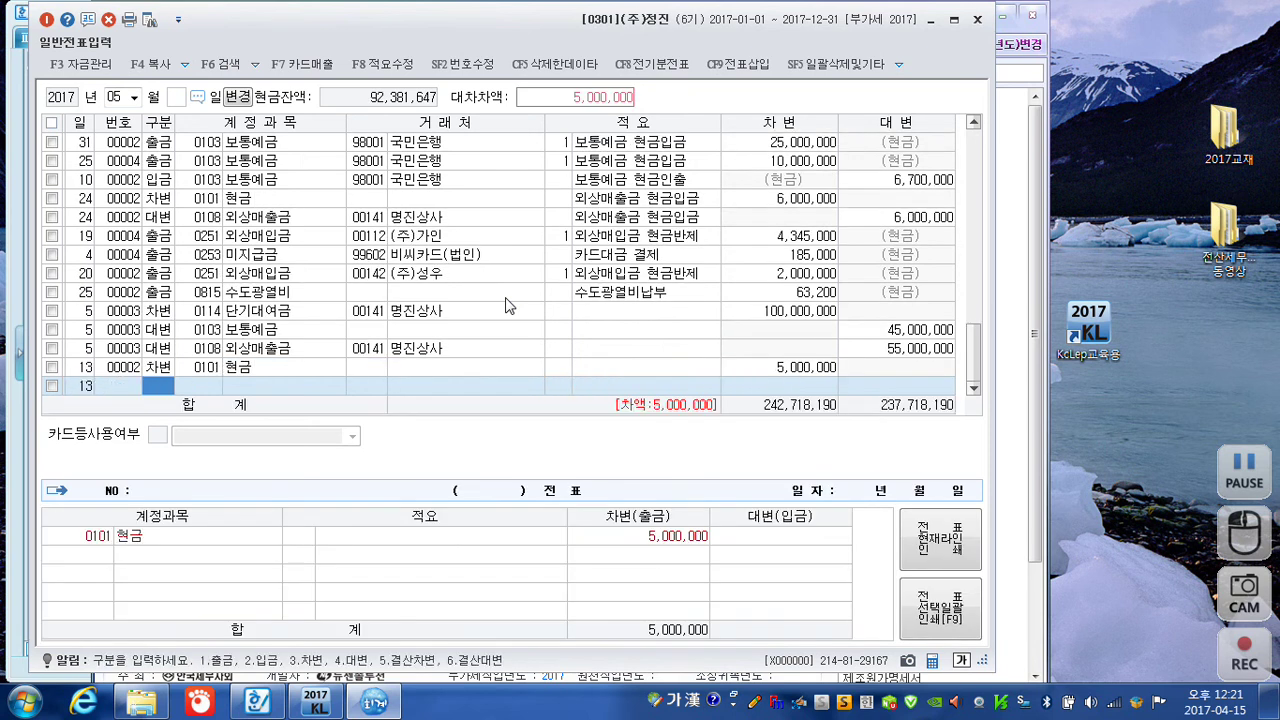
Add a second debit line to the May 13 voucher, looking up 미수 and choosing account 0120 미수금
{"action": "type", "text": "3"}
{"action": "type", "text": "미수"}
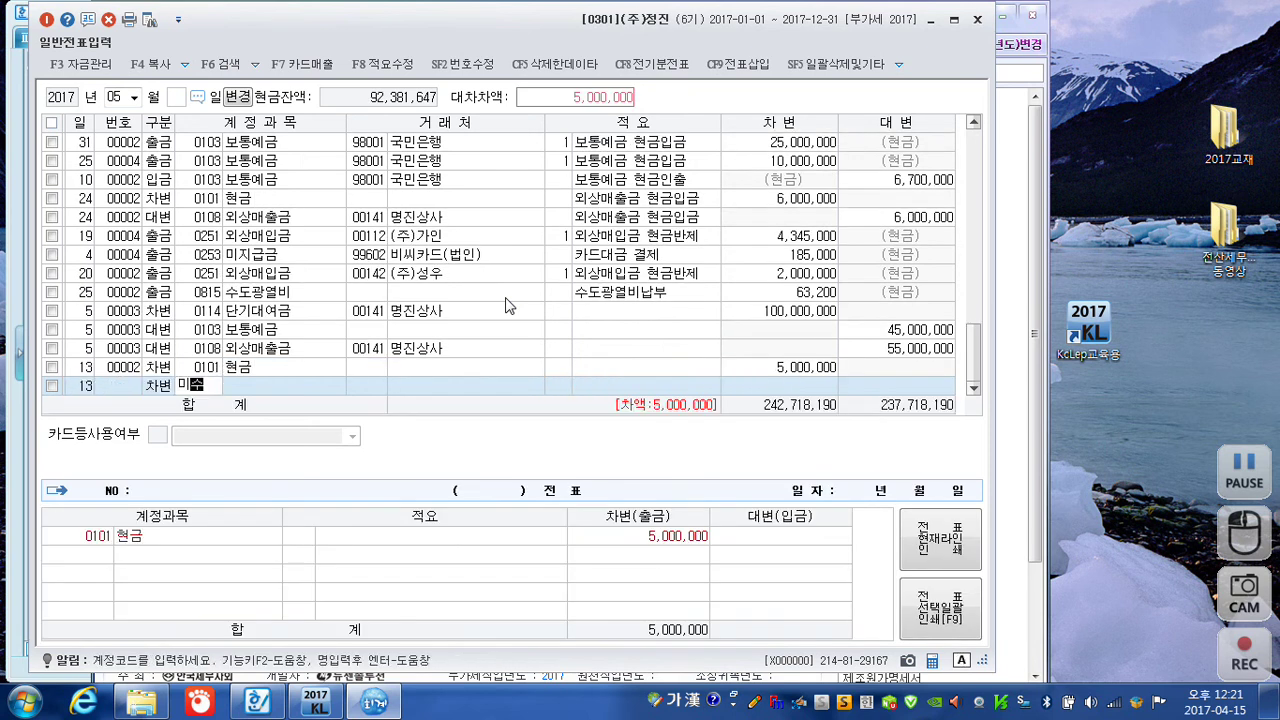
{"action": "key", "text": "Return"}
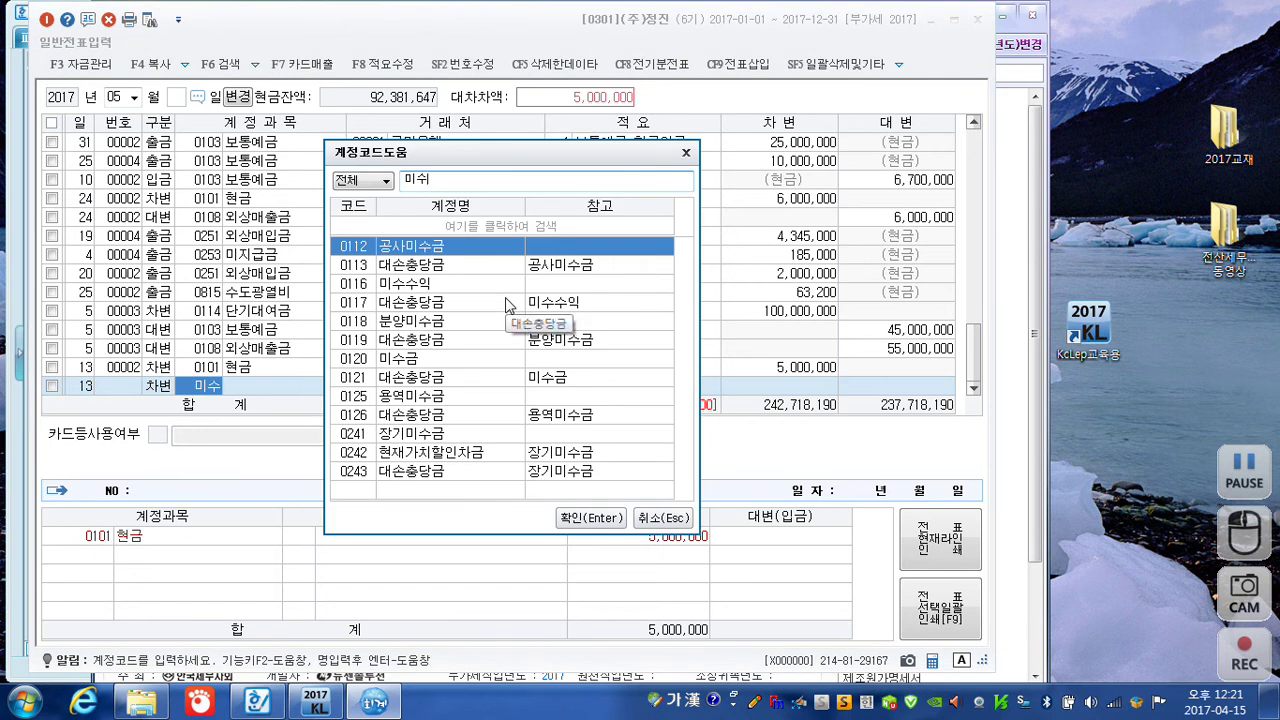
{"action": "key", "text": "Down"}
{"action": "key", "text": "Down"}
{"action": "key", "text": "Down"}
{"action": "key", "text": "Down"}
{"action": "key", "text": "Down"}
{"action": "key", "text": "Down"}
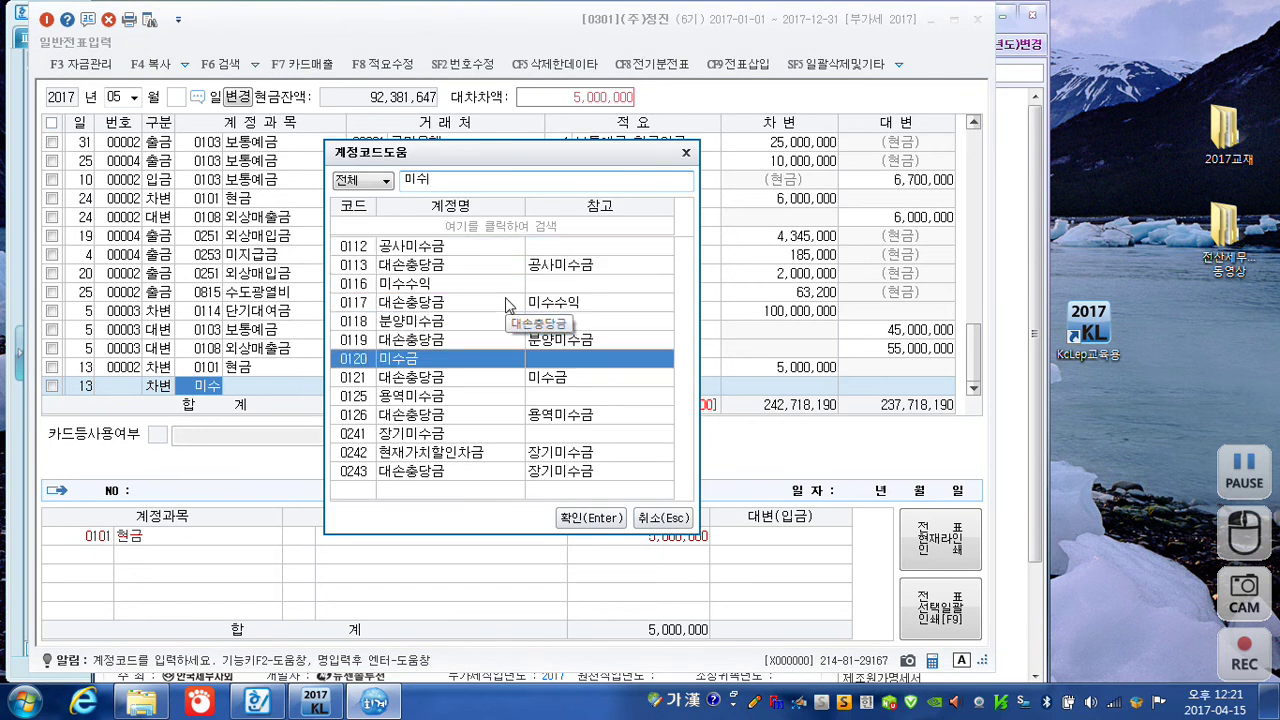
{"action": "key", "text": "Return"}
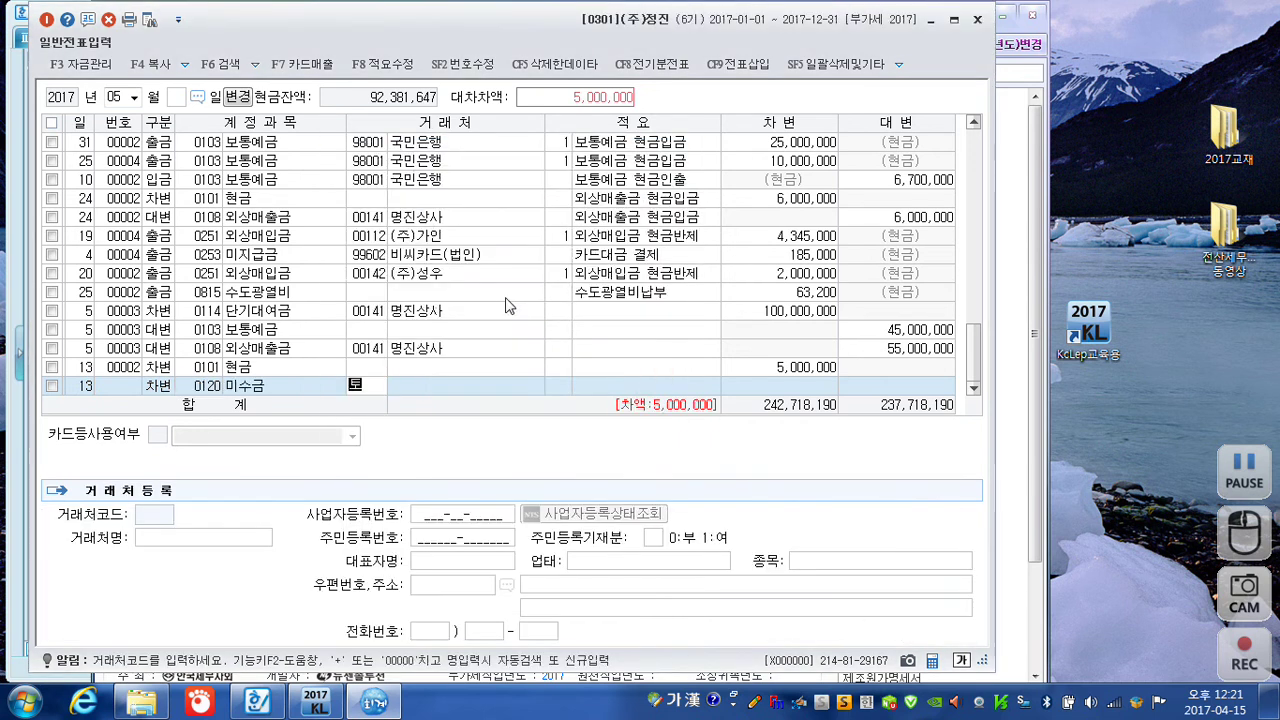
Assign the counterparty (주)토브 to the 미수금 line and enter a debit amount of 15,000,000
{"action": "type", "text": "토비"}
{"action": "key", "text": "Return"}
{"action": "key", "text": "Return"}
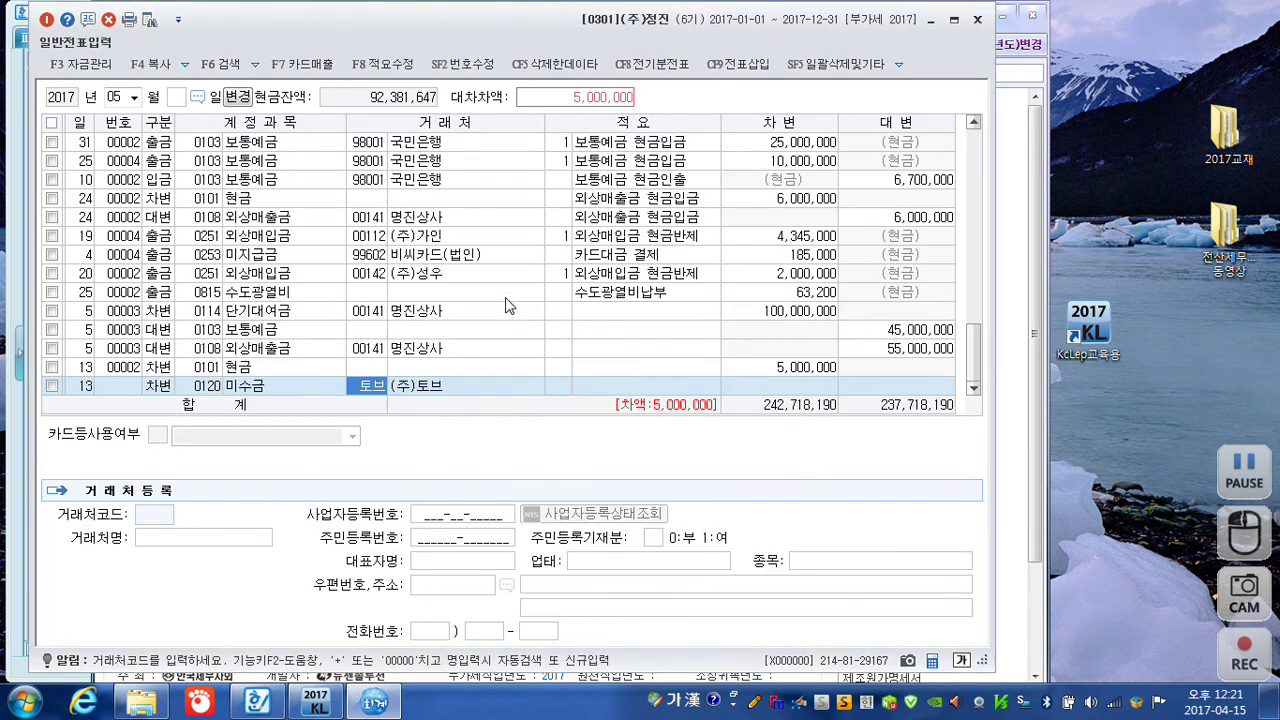
{"action": "key", "text": "Return"}
{"action": "type", "text": "15000000"}
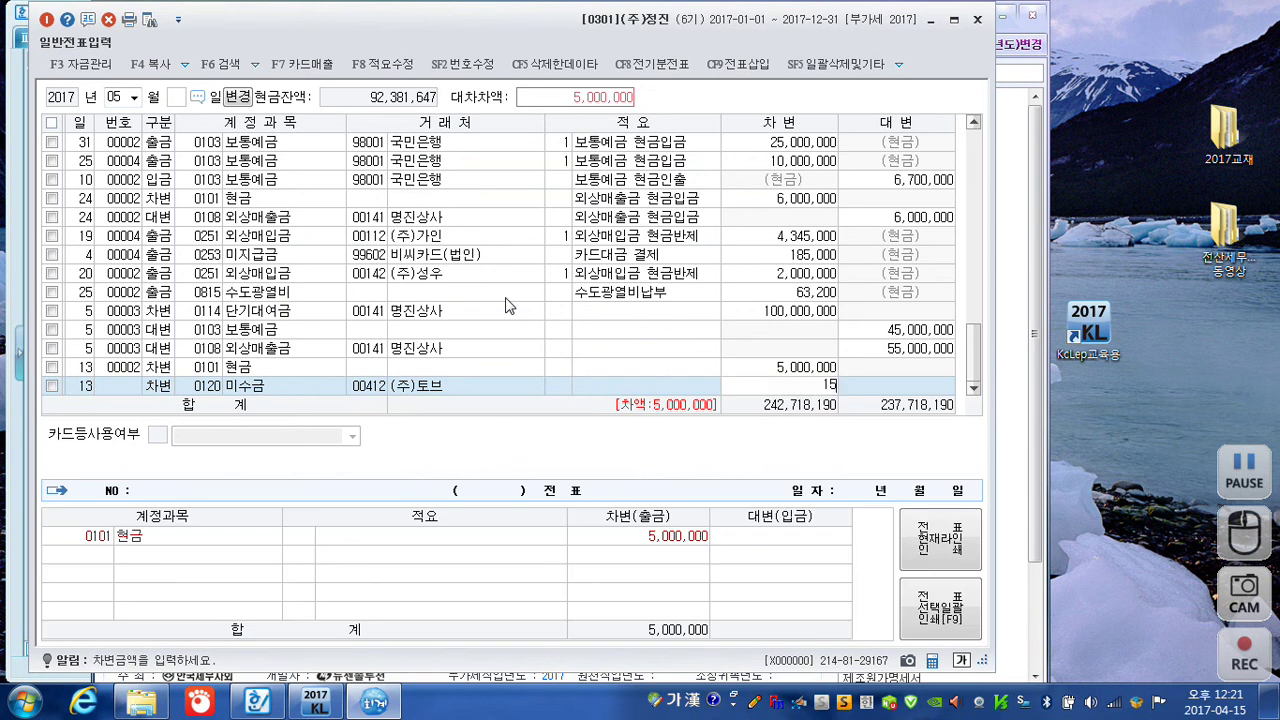
{"action": "key", "text": "Return"}
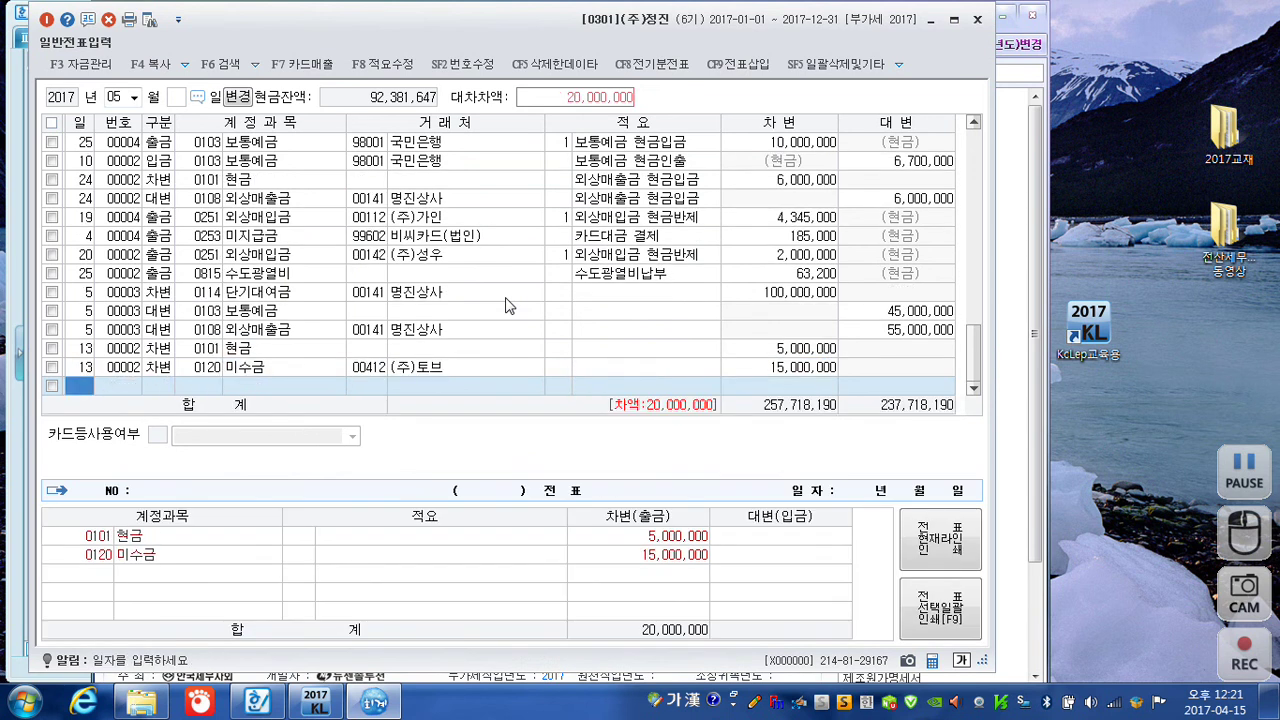
Add a May 13 credit line for account 0294 임대보증금, accepting the balancing 20,000,000 and leaving the counterparty blank
{"action": "key", "text": "Return"}
{"action": "type", "text": "4"}
{"action": "key", "text": "Return"}
{"action": "type", "text": "임대"}
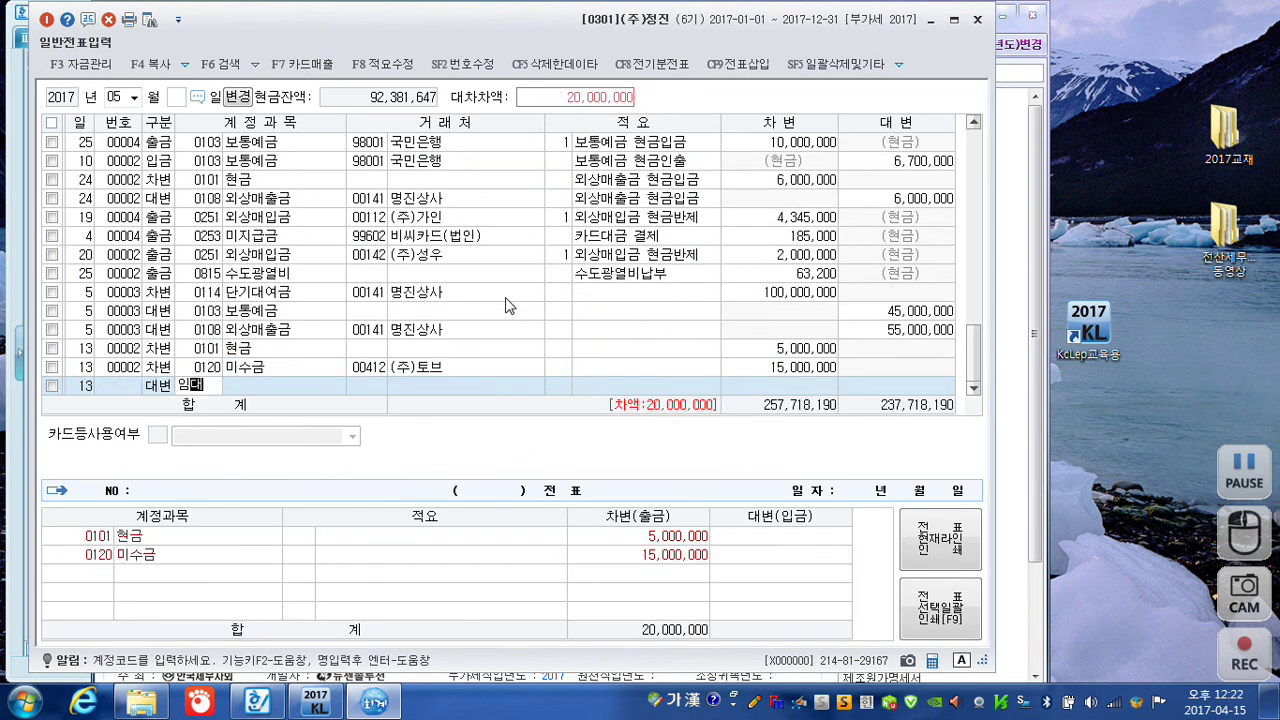
{"action": "type", "text": "보"}
{"action": "key", "text": "Return"}
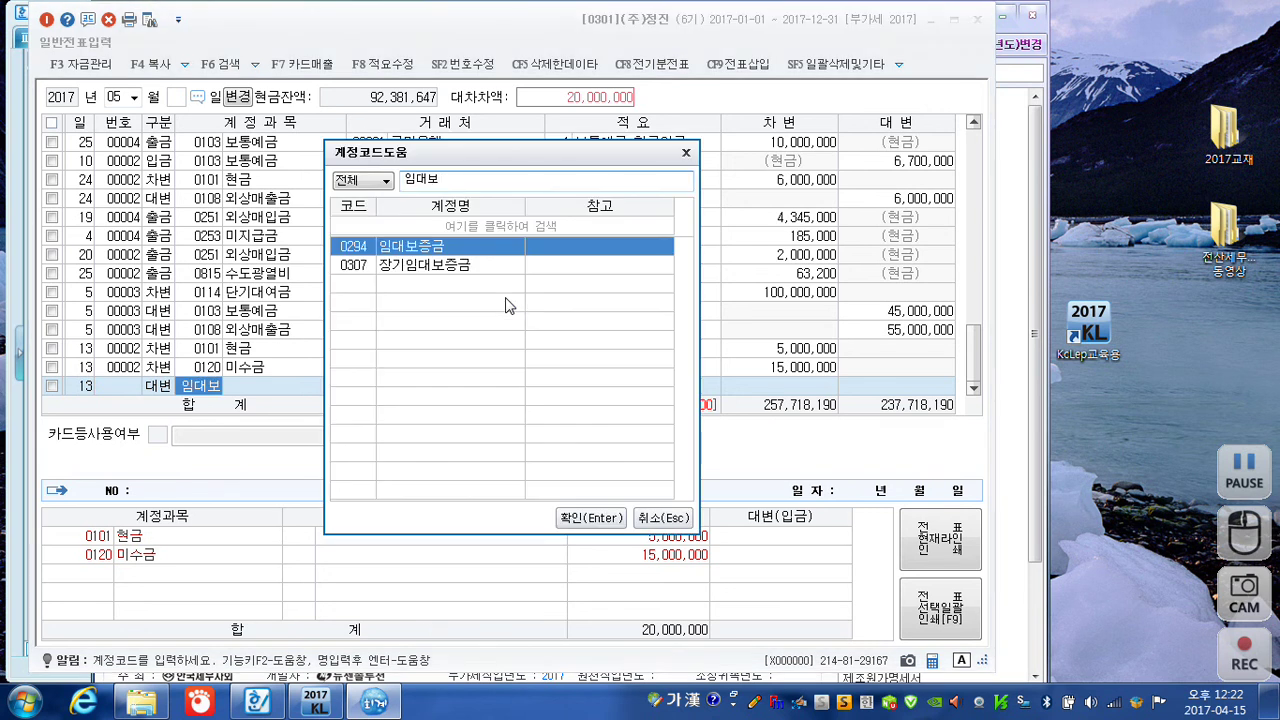
{"action": "key", "text": "Return"}
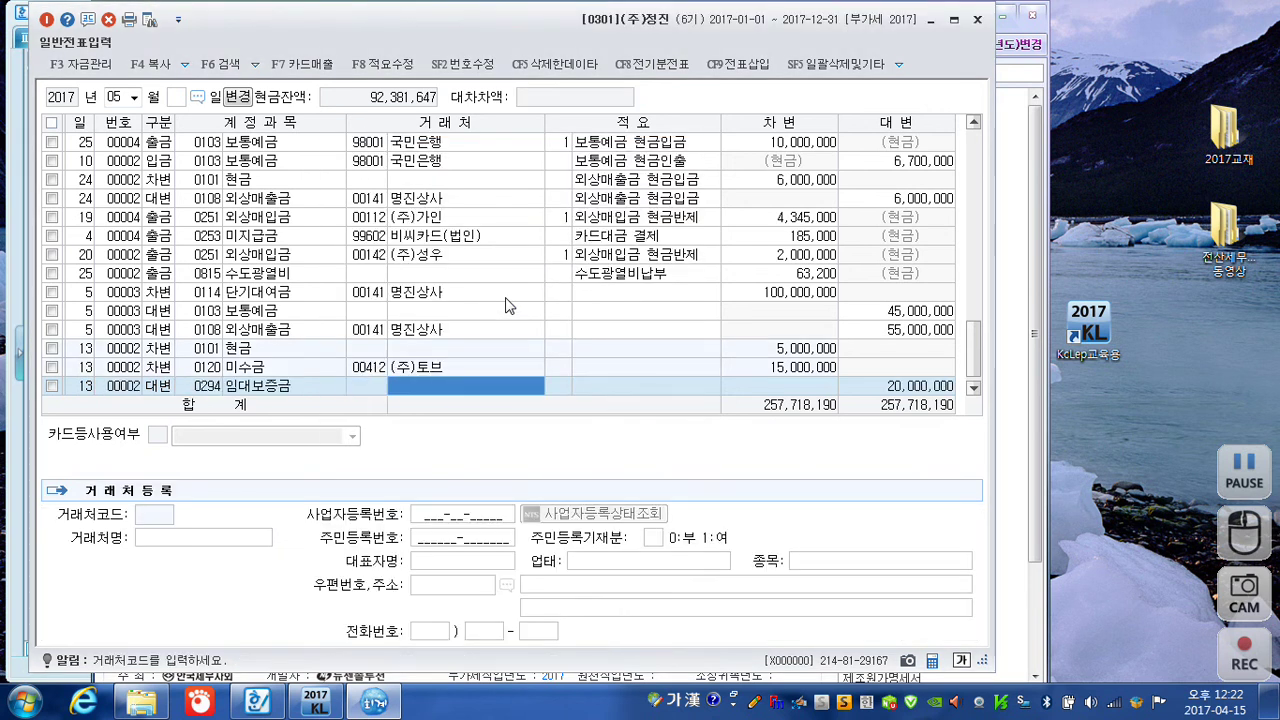
{"action": "key", "text": "Return"}
{"action": "key", "text": "Return"}
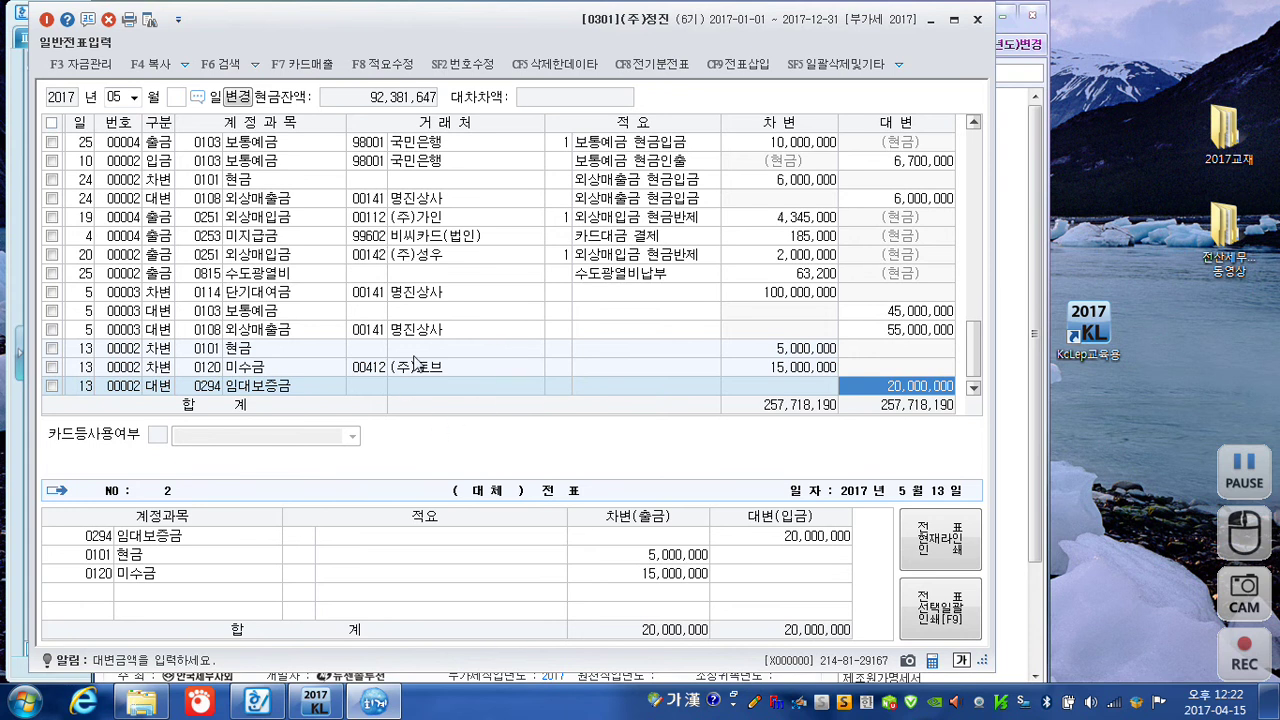
{"action": "key", "text": "Return"}
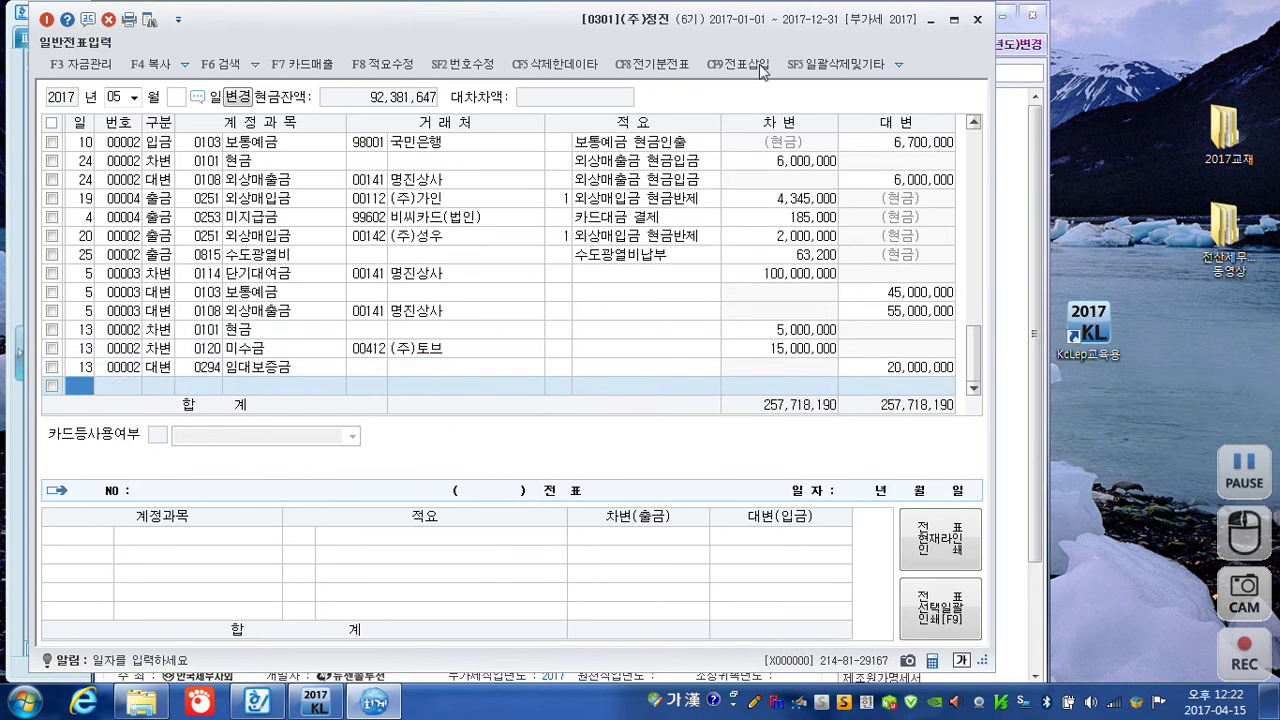
Close the general voucher entry and open 매입매출전표입력 for month 05
{"action": "left_click", "coordinate": [977, 19]}
{"action": "left_click", "coordinate": [137, 123]}
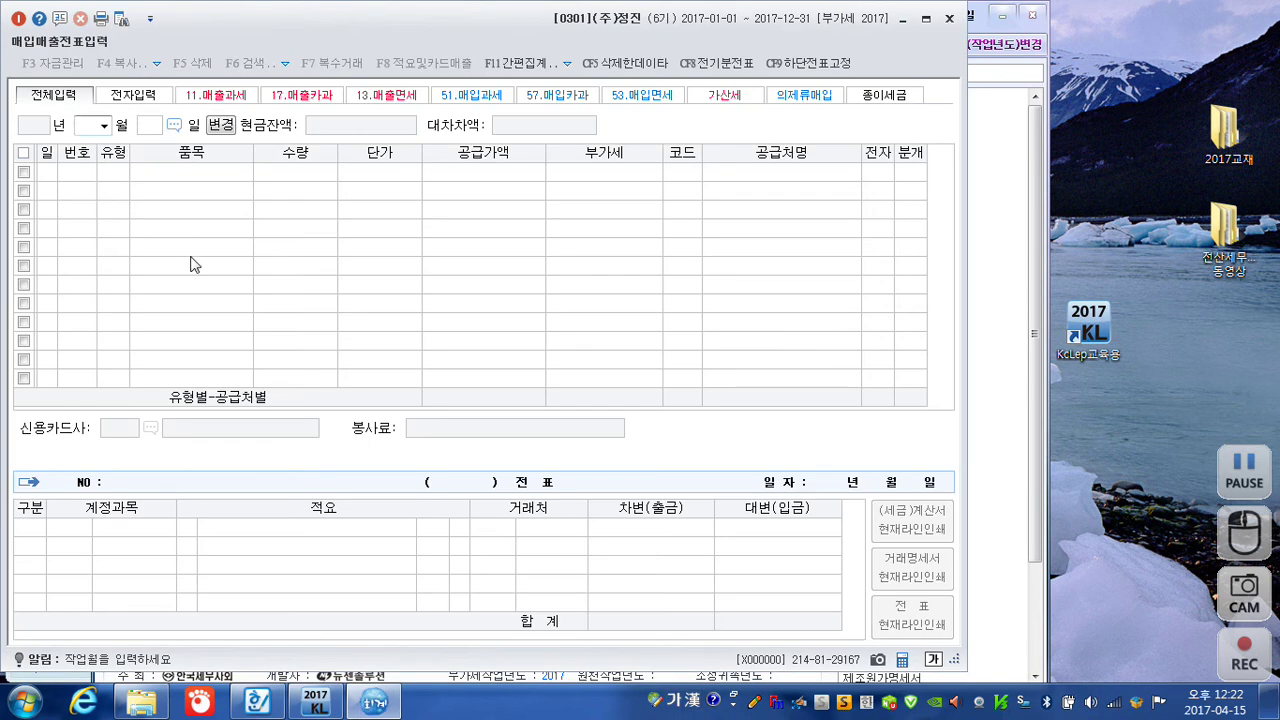
{"action": "type", "text": "05"}
{"action": "key", "text": "Return"}
{"action": "key", "text": "Return"}
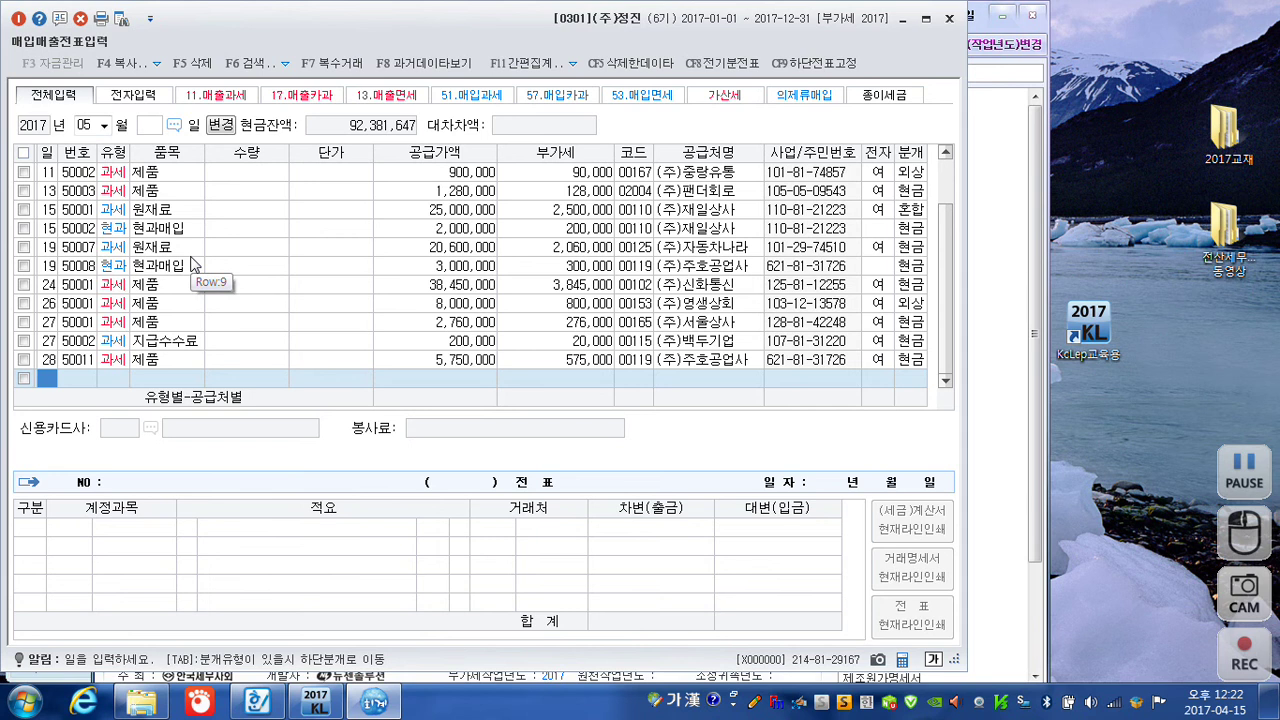
Start a sales entry for day 22 with VAT type 16 수출 and item 제품, leaving quantity and unit price blank
{"action": "type", "text": "22"}
{"action": "key", "text": "Return"}
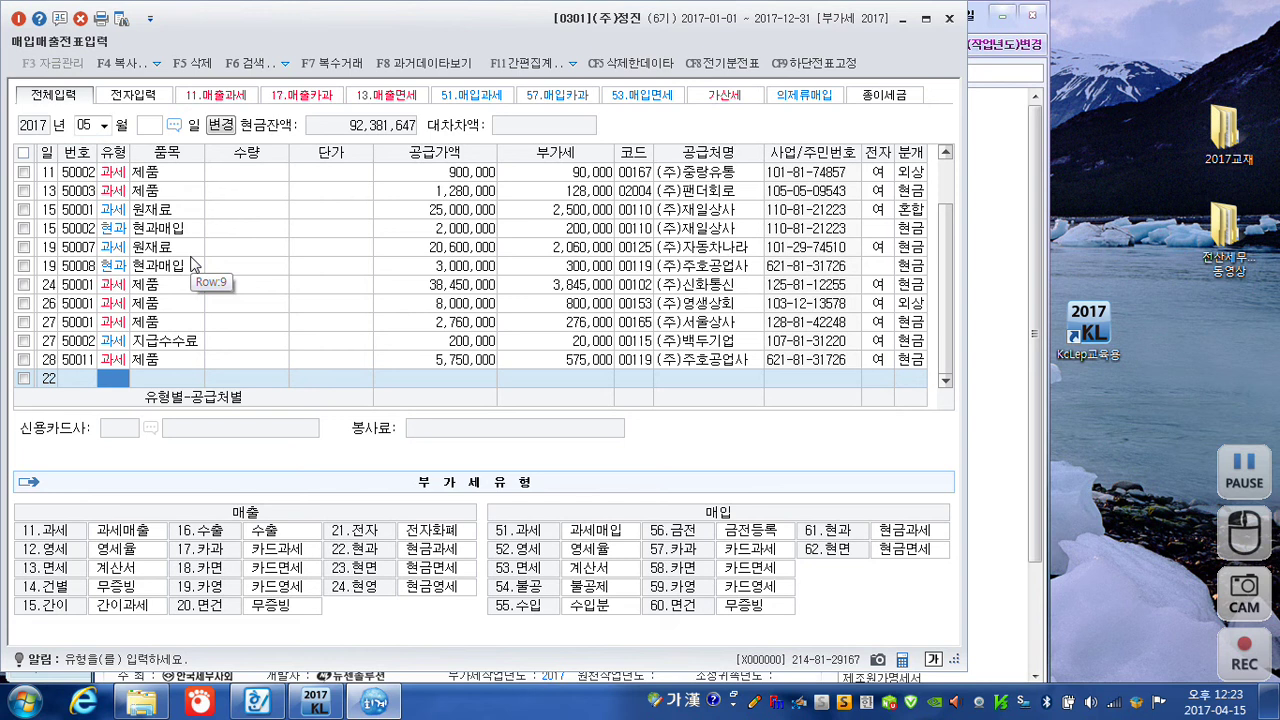
{"action": "type", "text": "16"}
{"action": "key", "text": "Return"}
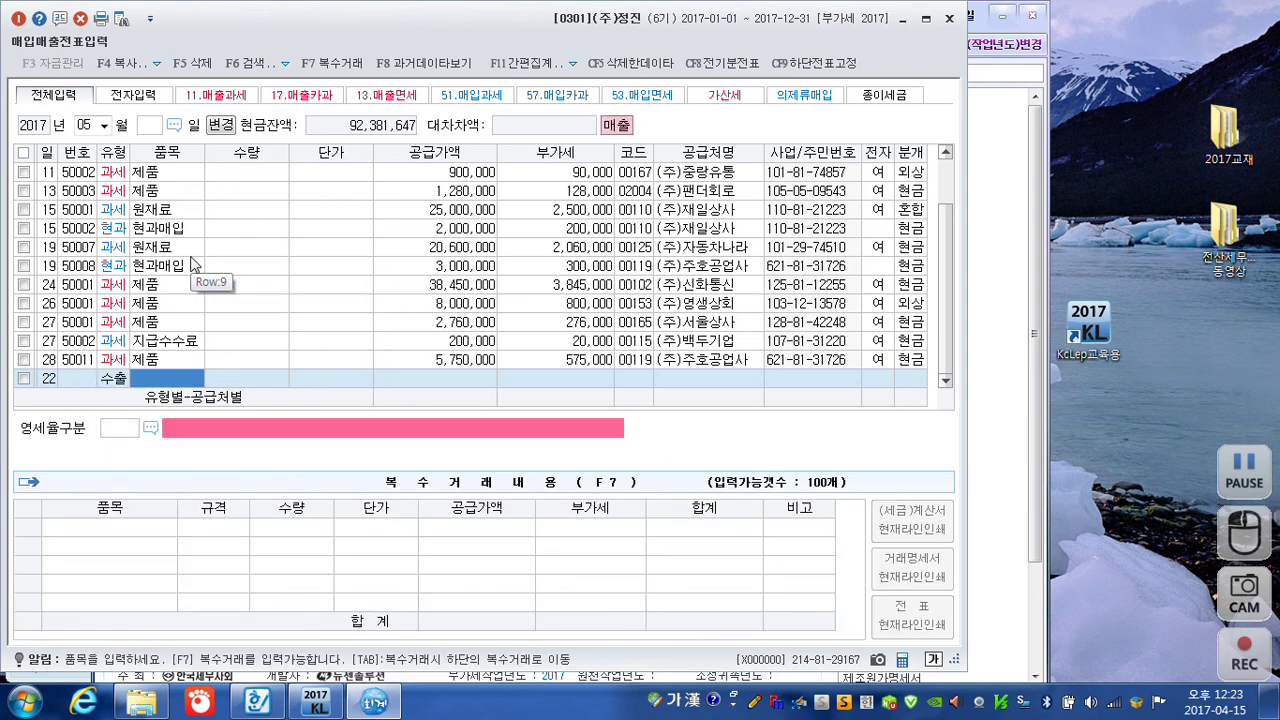
{"action": "type", "text": "제품"}
{"action": "key", "text": "Return"}
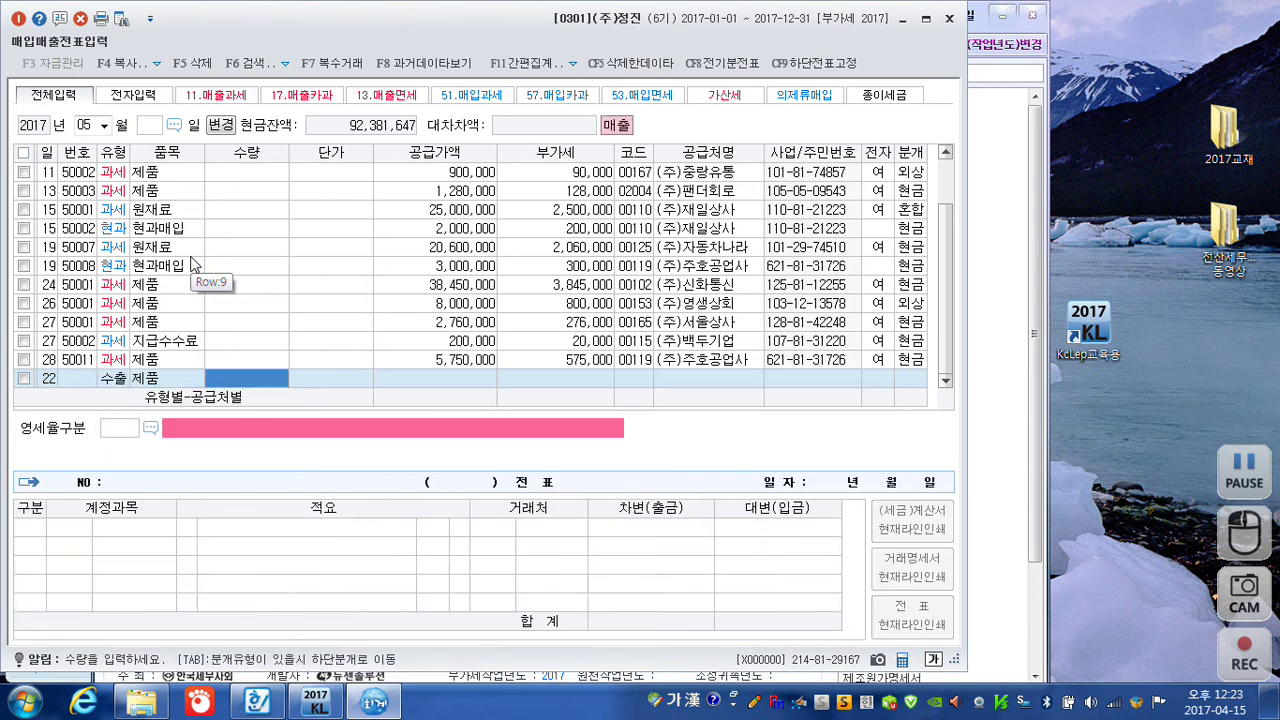
{"action": "key", "text": "Return"}
{"action": "key", "text": "Return"}
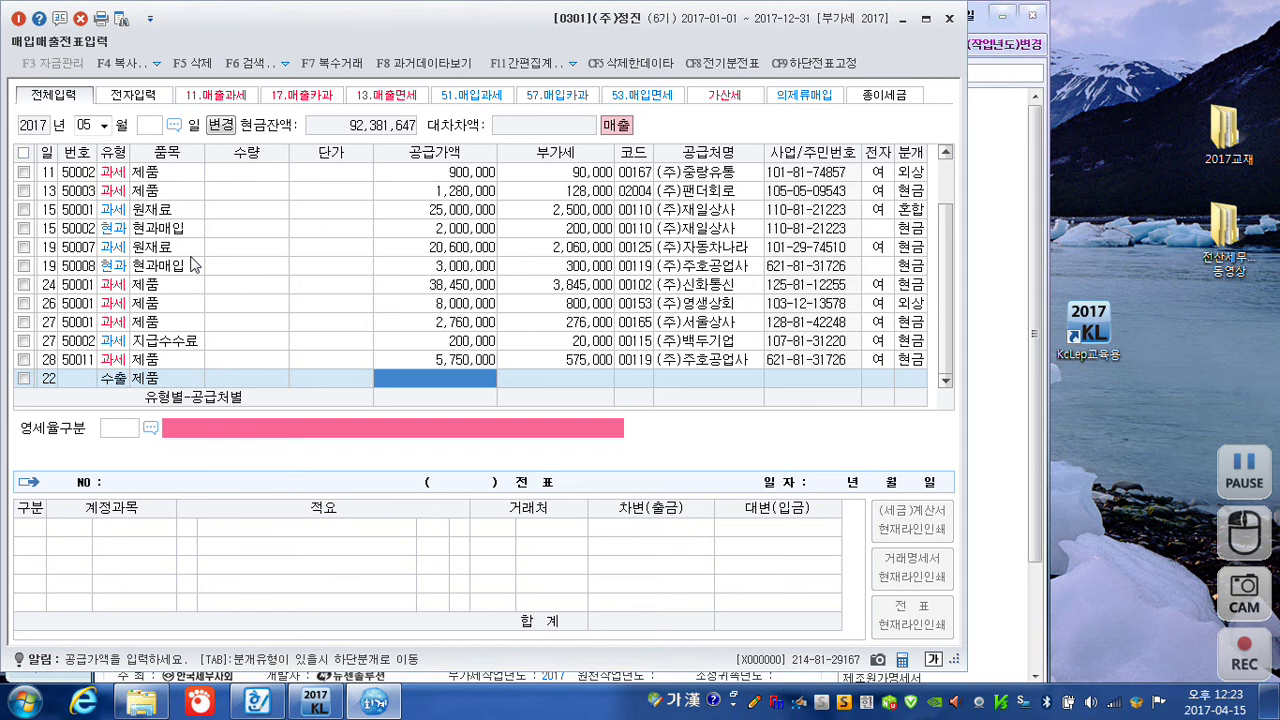
Enter a supply amount of 18,000,000 for the export sale and set the counterparty to 아바타
{"action": "type", "text": "18000000"}
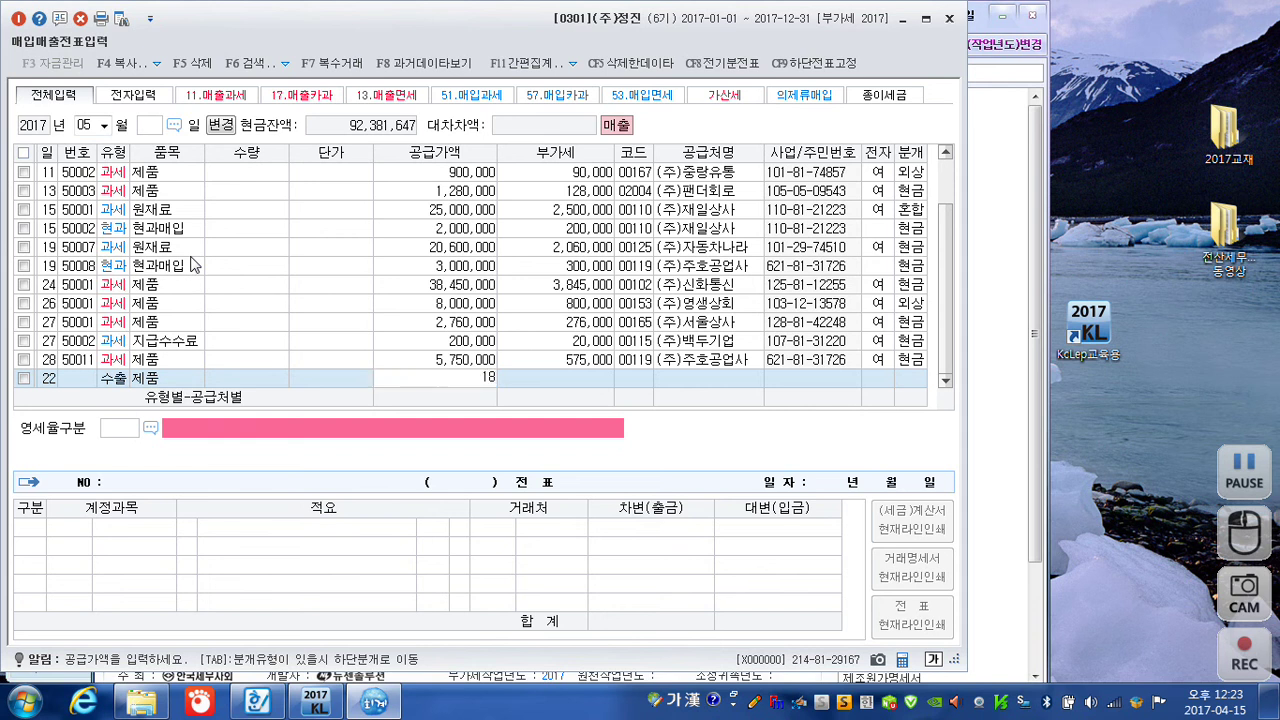
{"action": "key", "text": "Return"}
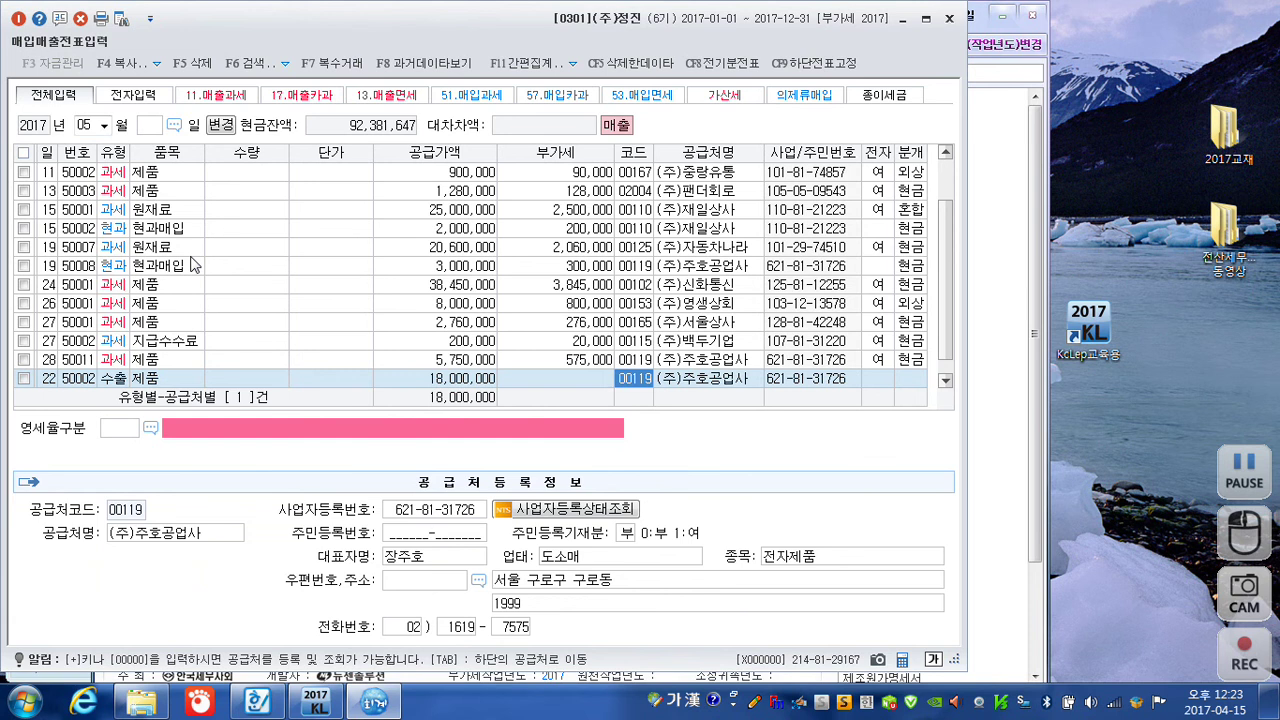
{"action": "type", "text": "아배"}
{"action": "key", "text": "Return"}
{"action": "key", "text": "Return"}
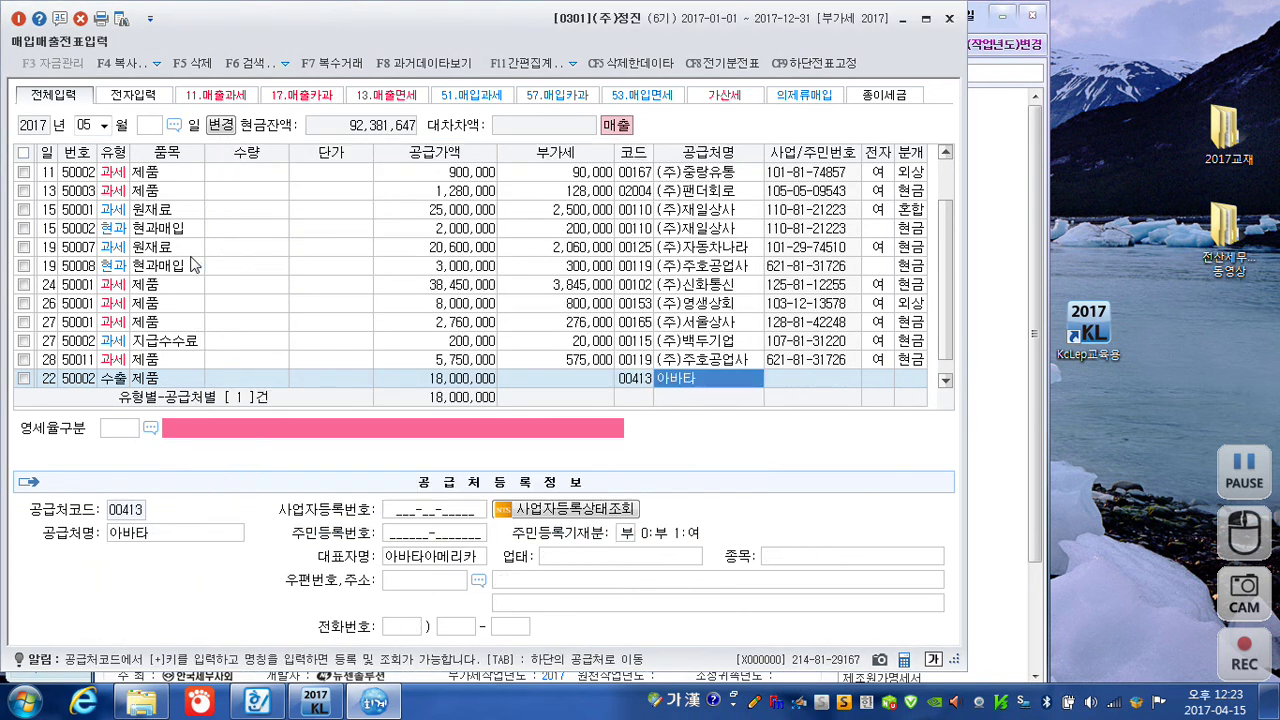
{"action": "key", "text": "Return"}
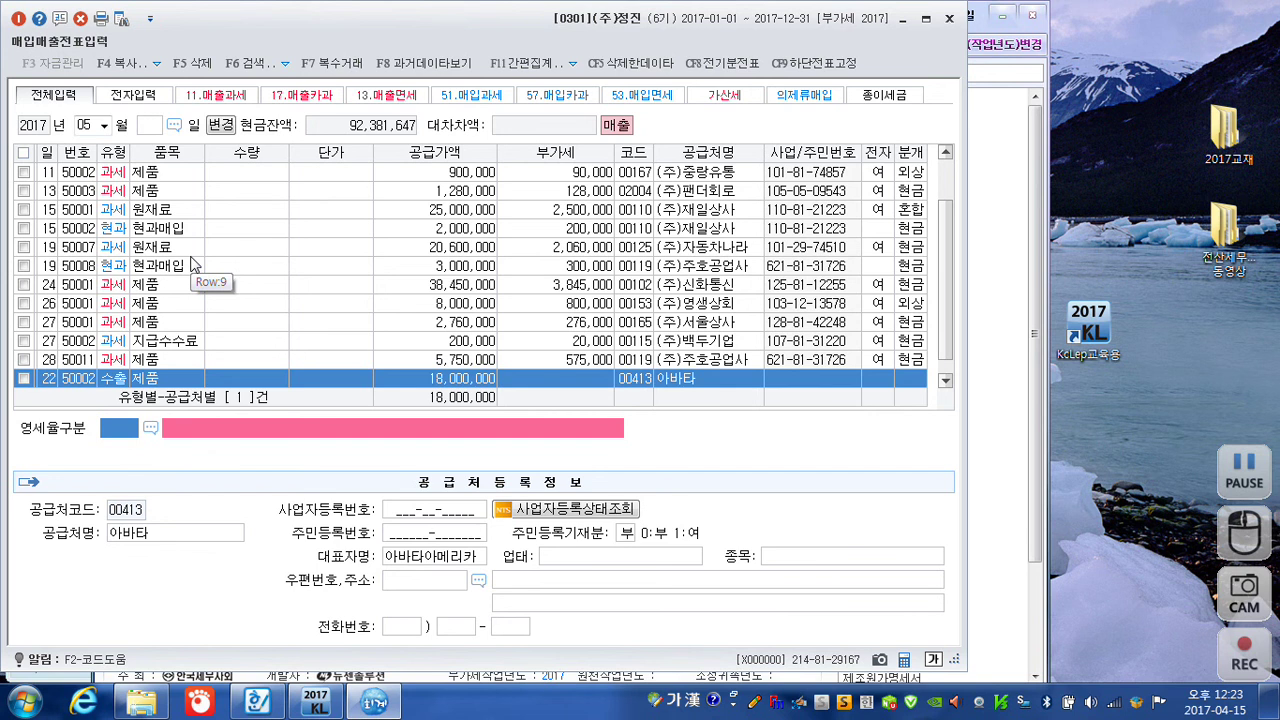
Set the export sale's zero-rate category to 1 직접수출(대행수출 포함) and save its journal entry as 외상
{"action": "key", "text": "F2"}
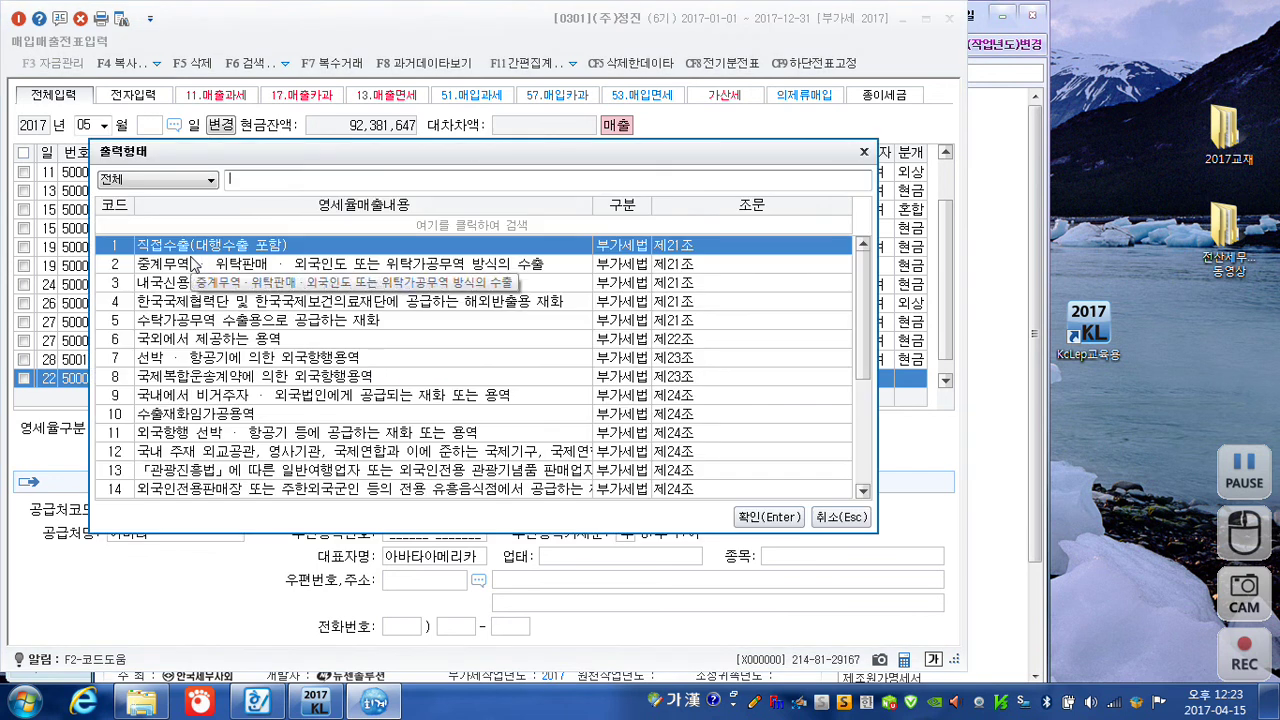
{"action": "type", "text": "ㅣ"}
{"action": "key", "text": "Return"}
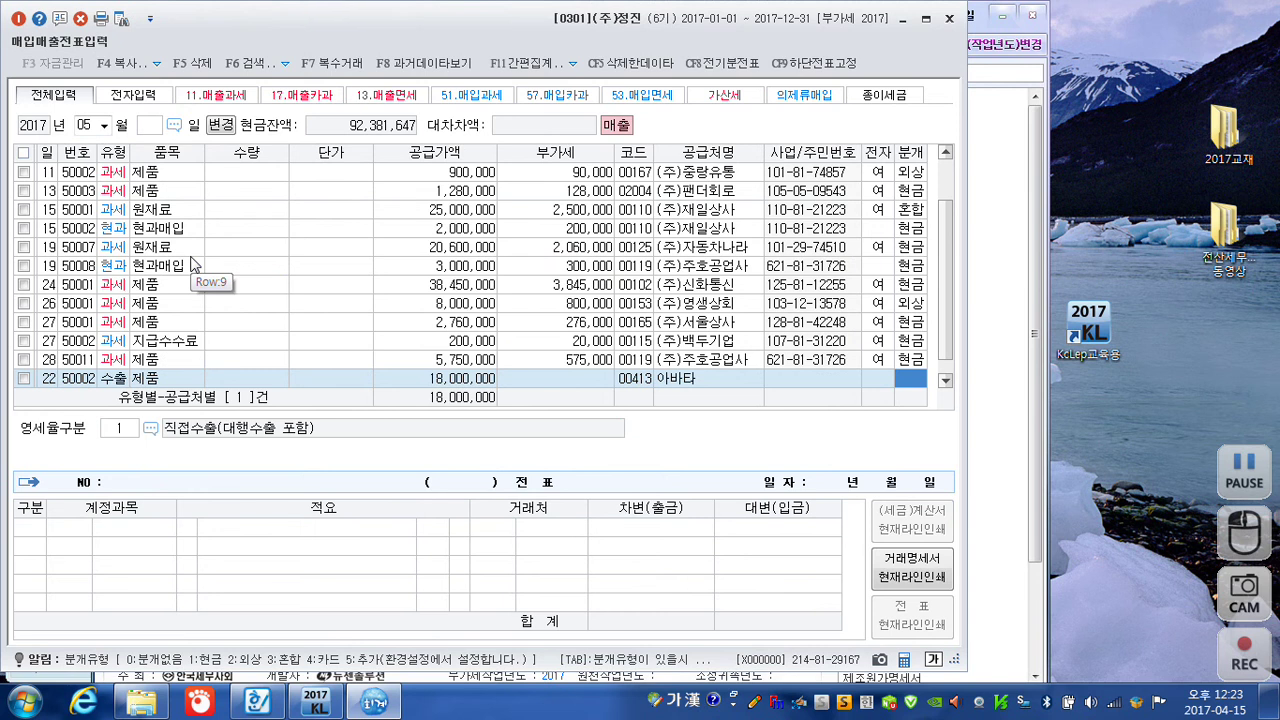
{"action": "key", "text": "2"}
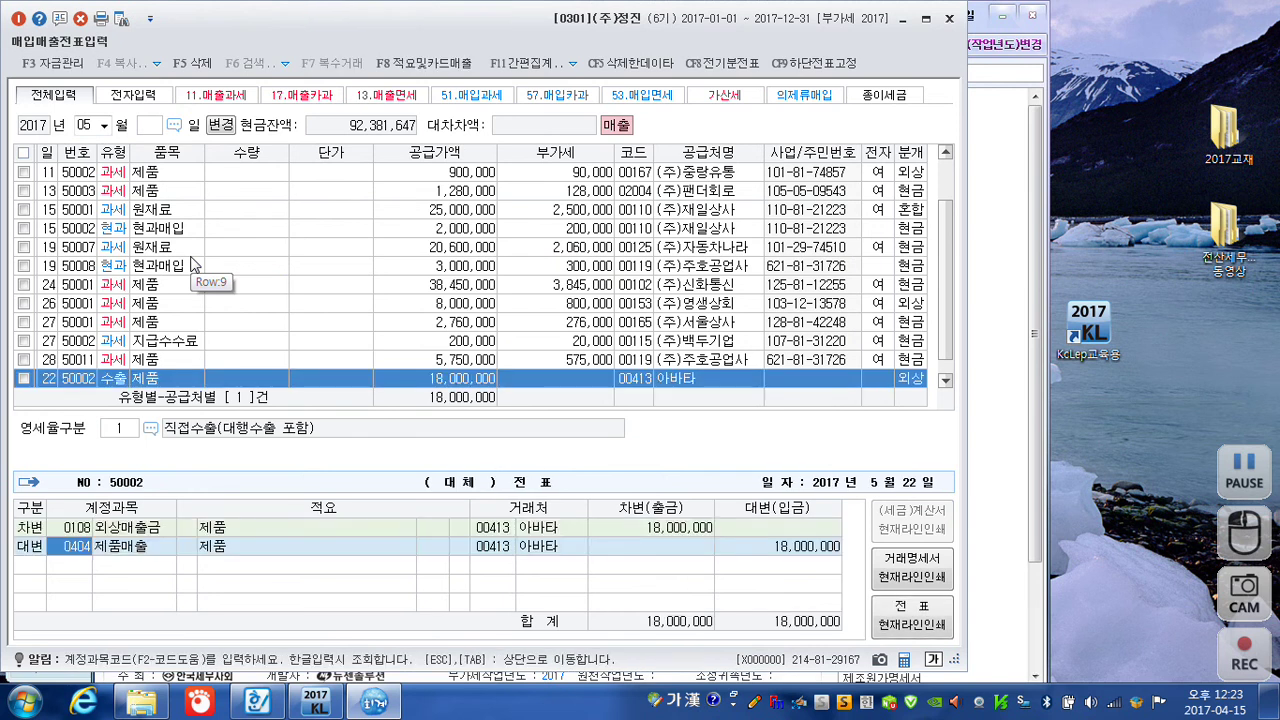
{"action": "key", "text": "Return"}
{"action": "key", "text": "Return"}
{"action": "key", "text": "Return"}
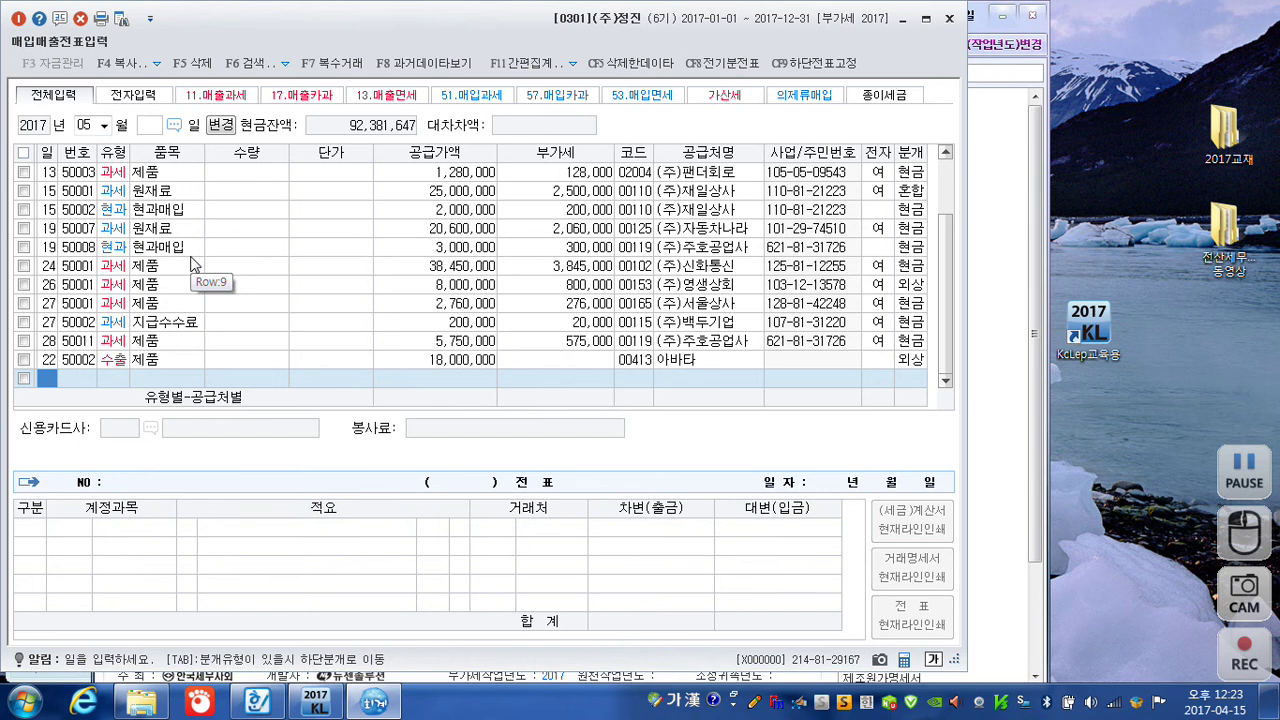
Start a sales entry for day 25 with VAT type 11 과세 and item 제품, leaving quantity and unit price blank
{"action": "type", "text": "25"}
{"action": "key", "text": "Return"}
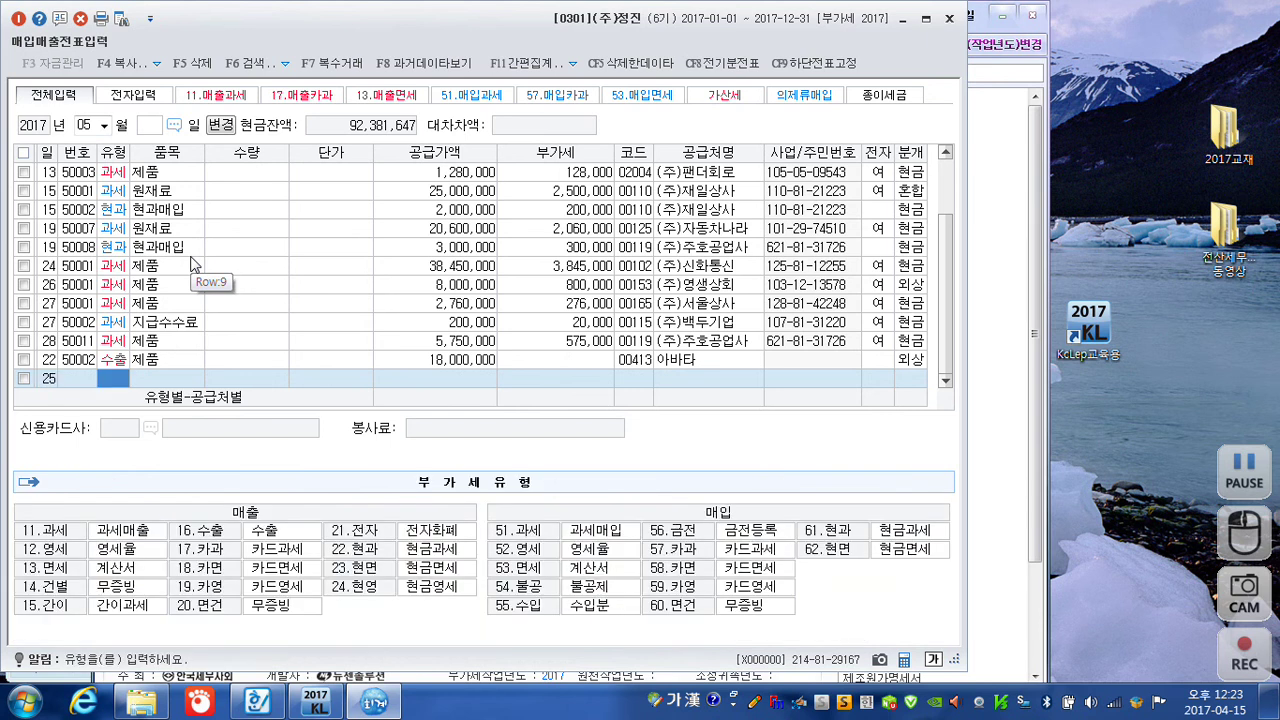
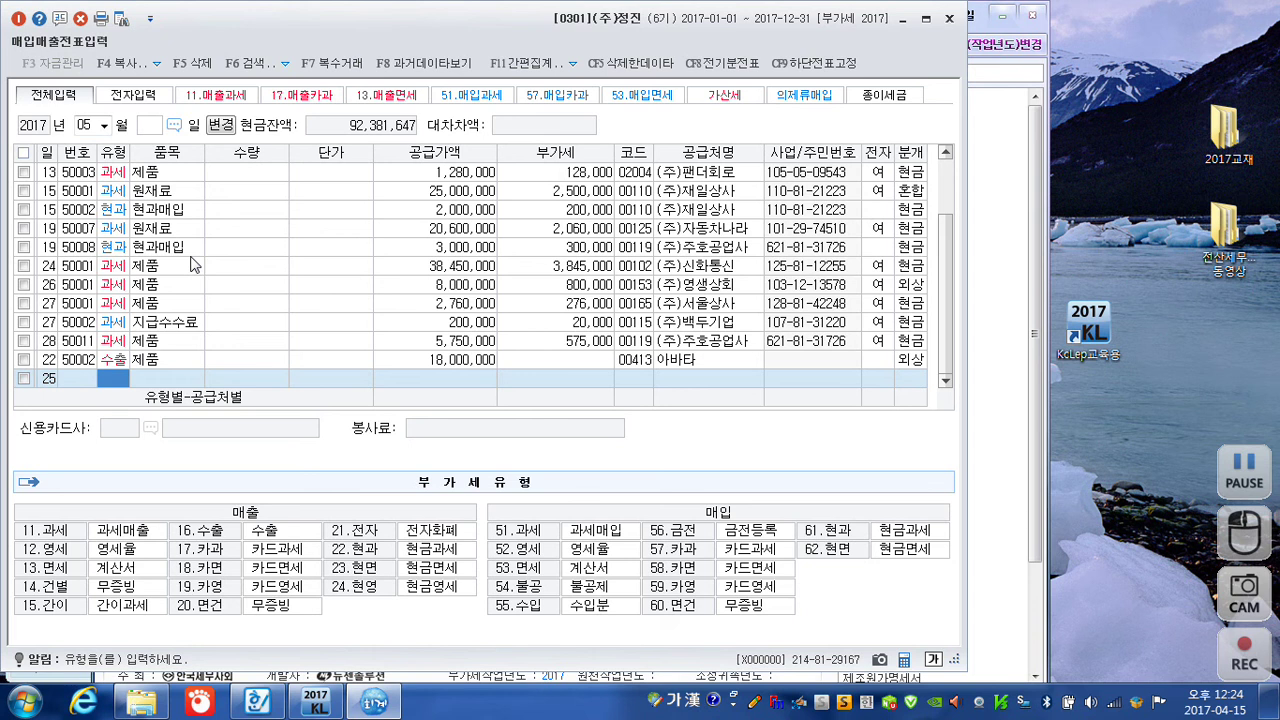
{"action": "type", "text": "11"}
{"action": "key", "text": "Return"}
{"action": "key", "text": "Return"}
{"action": "key", "text": "Return"}
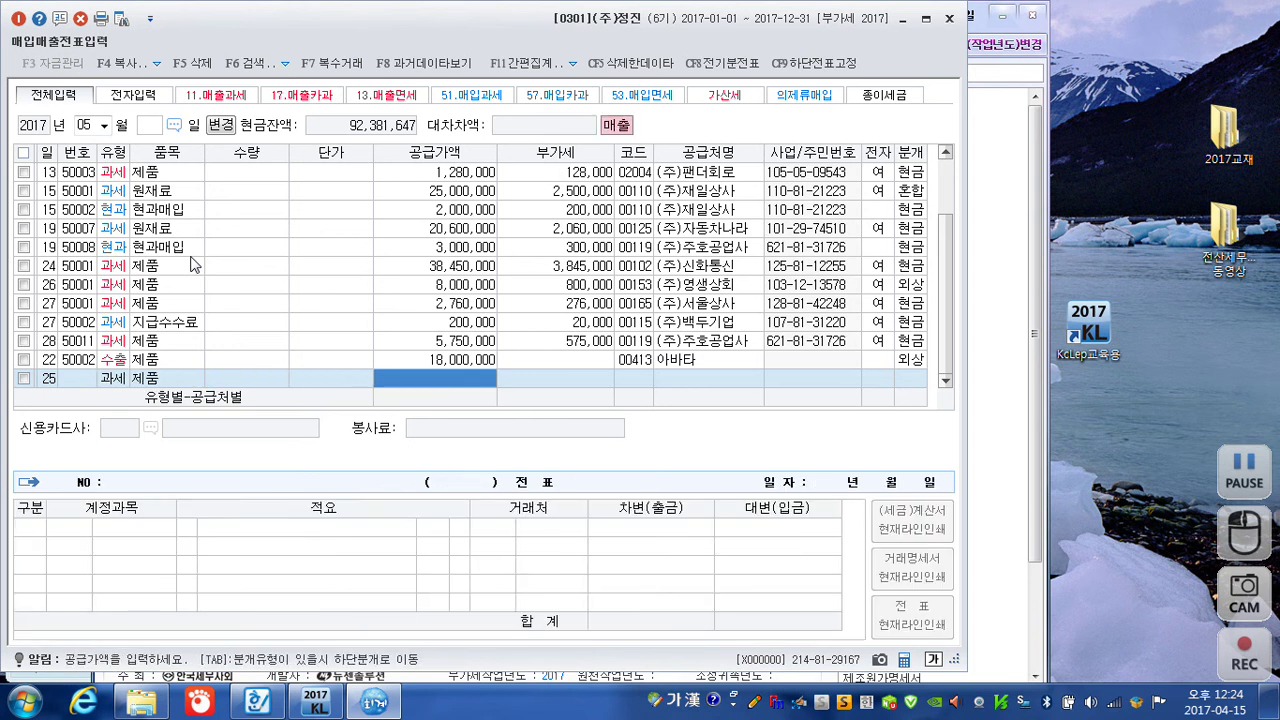
Enter a supply amount of 8,000,000 for the day 25 sale and set the counterparty to (주)다있다
{"action": "type", "text": "8000000"}
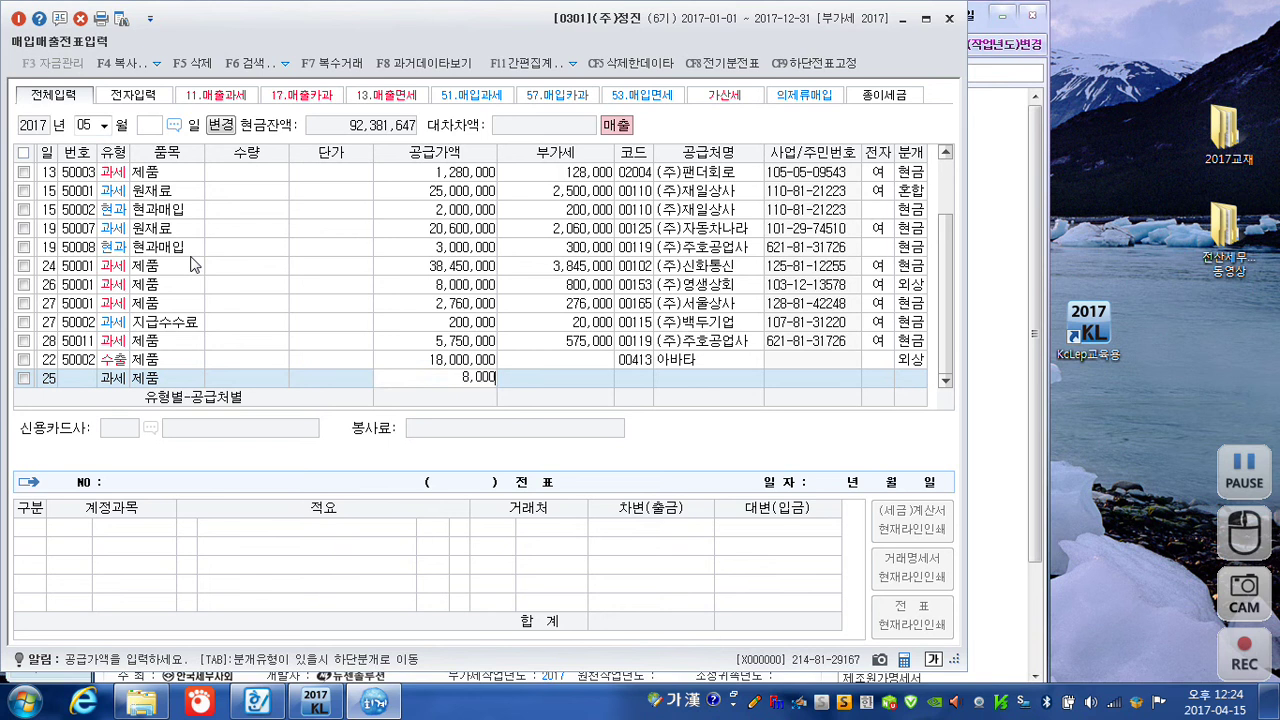
{"action": "key", "text": "Return"}
{"action": "key", "text": "Return"}
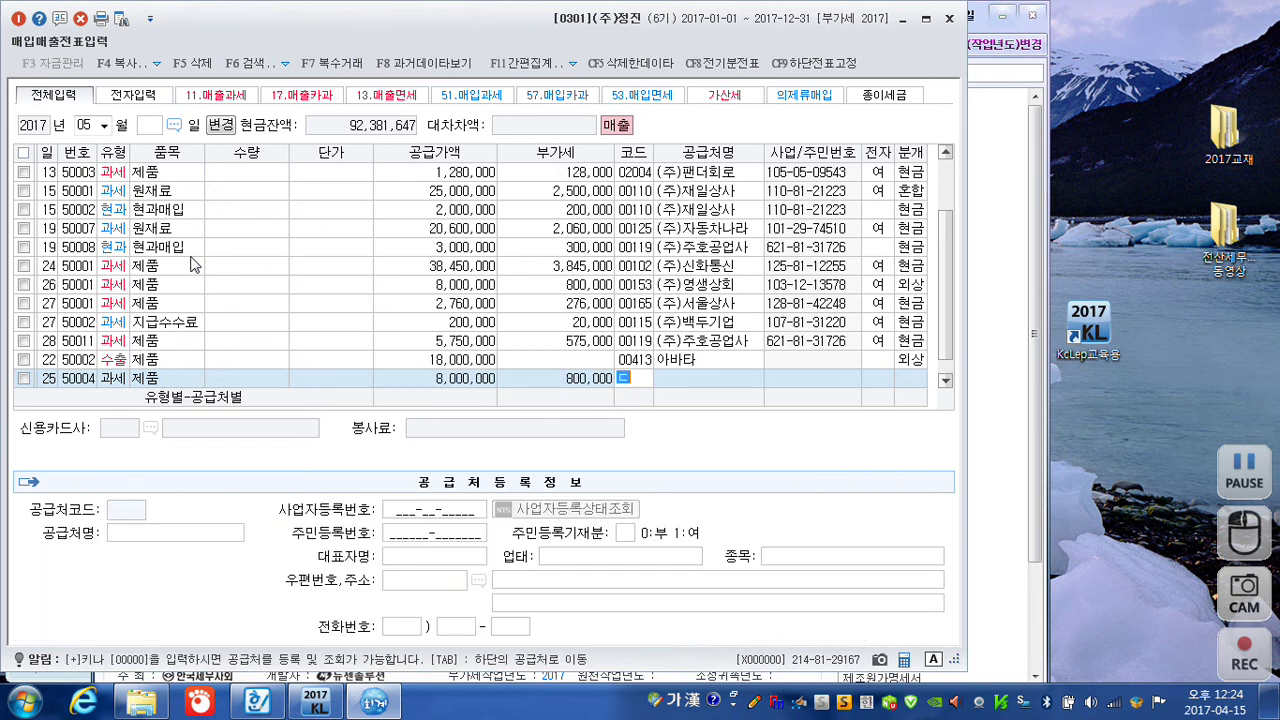
{"action": "type", "text": "대"}
{"action": "key", "text": "Return"}
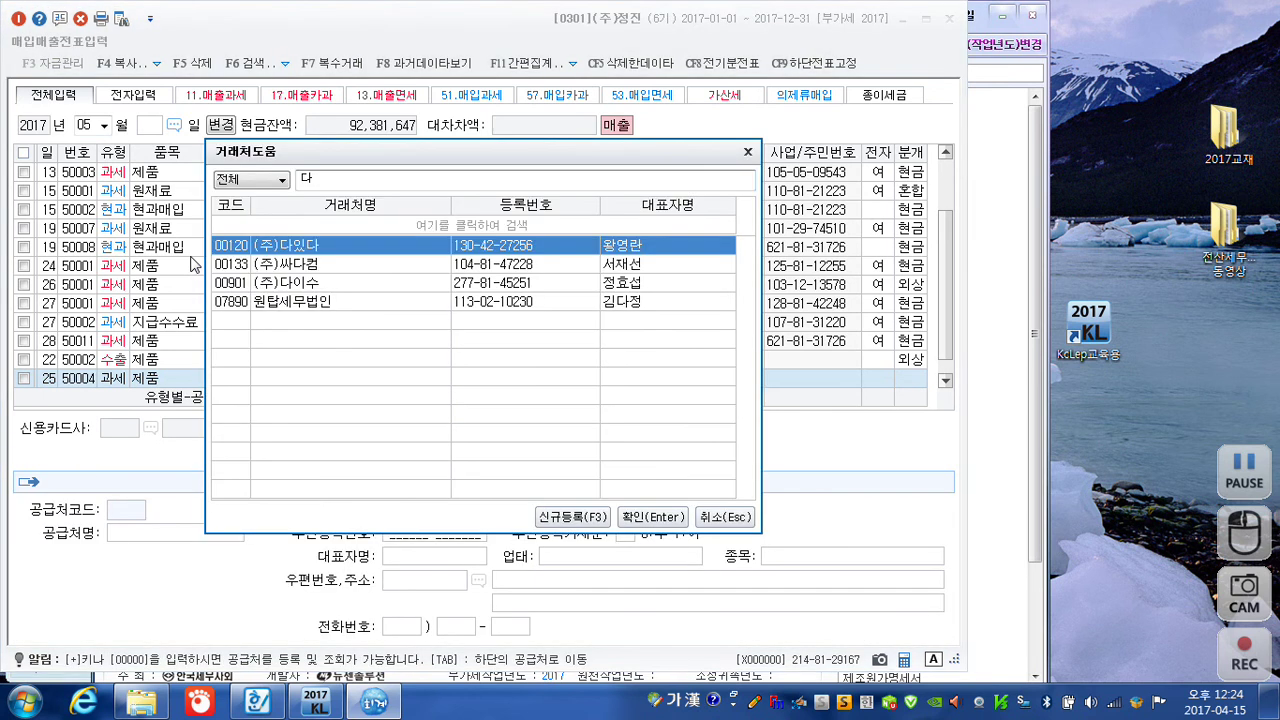
{"action": "key", "text": "Return"}
{"action": "key", "text": "Return"}
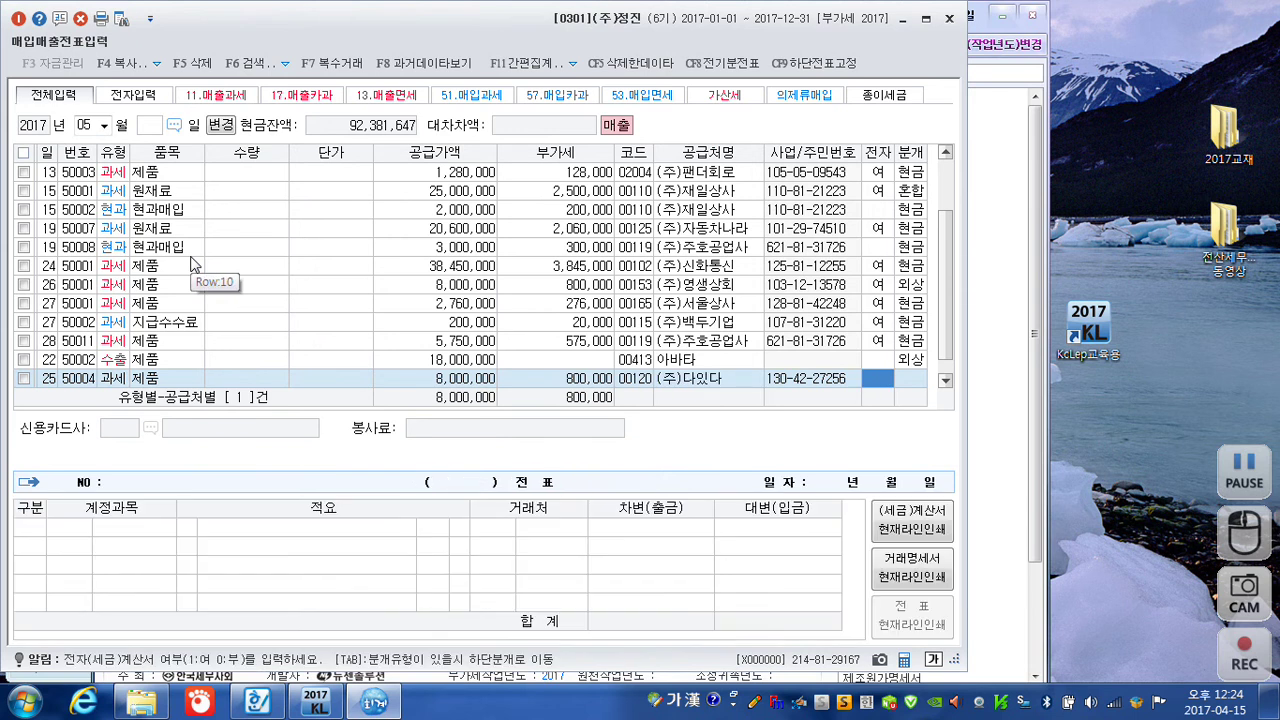
Mark the (주)다있다 sale as an electronic invoice (여) and set its journal type to 3 혼합
{"action": "type", "text": "1"}
{"action": "key", "text": "Return"}
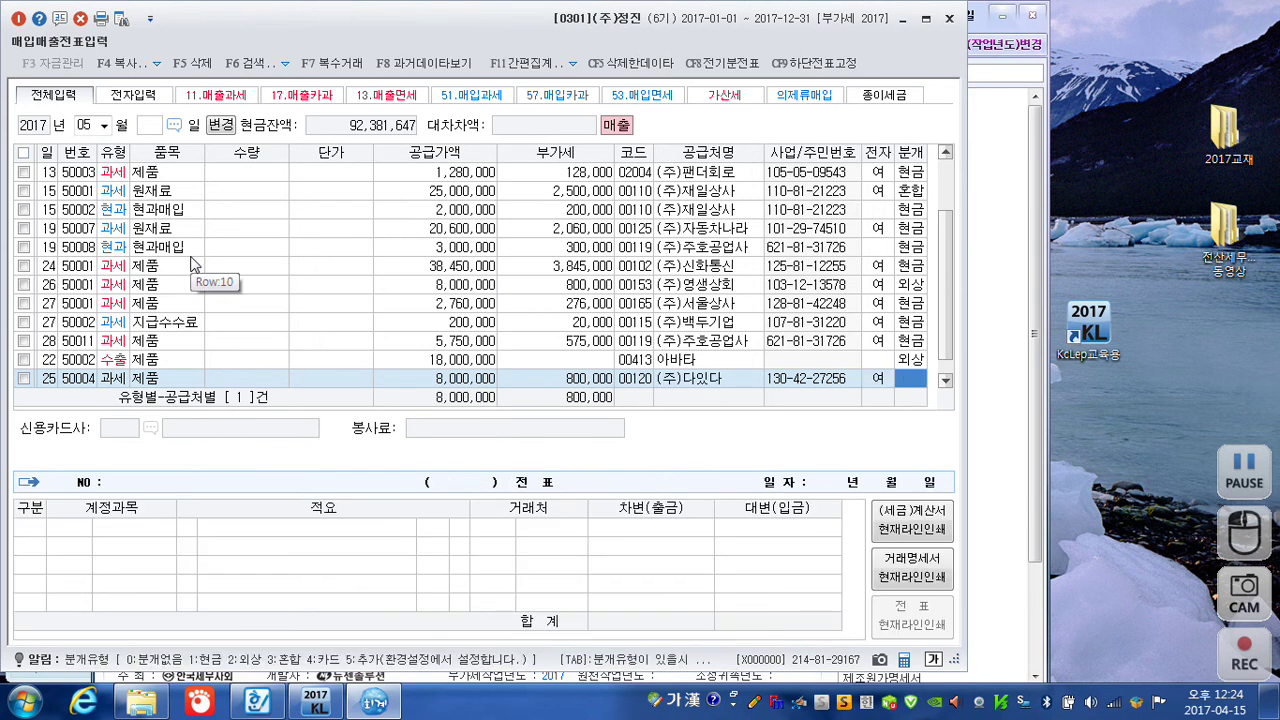
{"action": "type", "text": "3"}
{"action": "key", "text": "Return"}
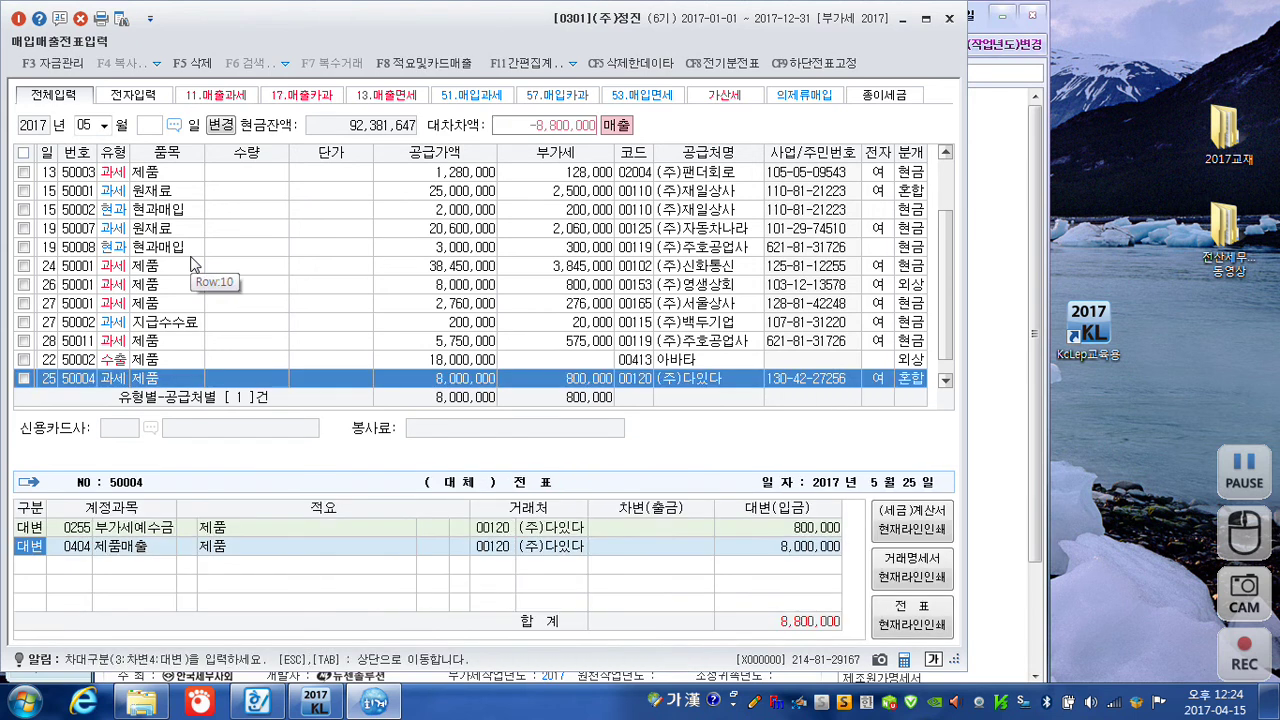
Keep the 제품매출 credit line and add a debit line to 0101 현금 for 3,800,000
{"action": "key", "text": "Return"}
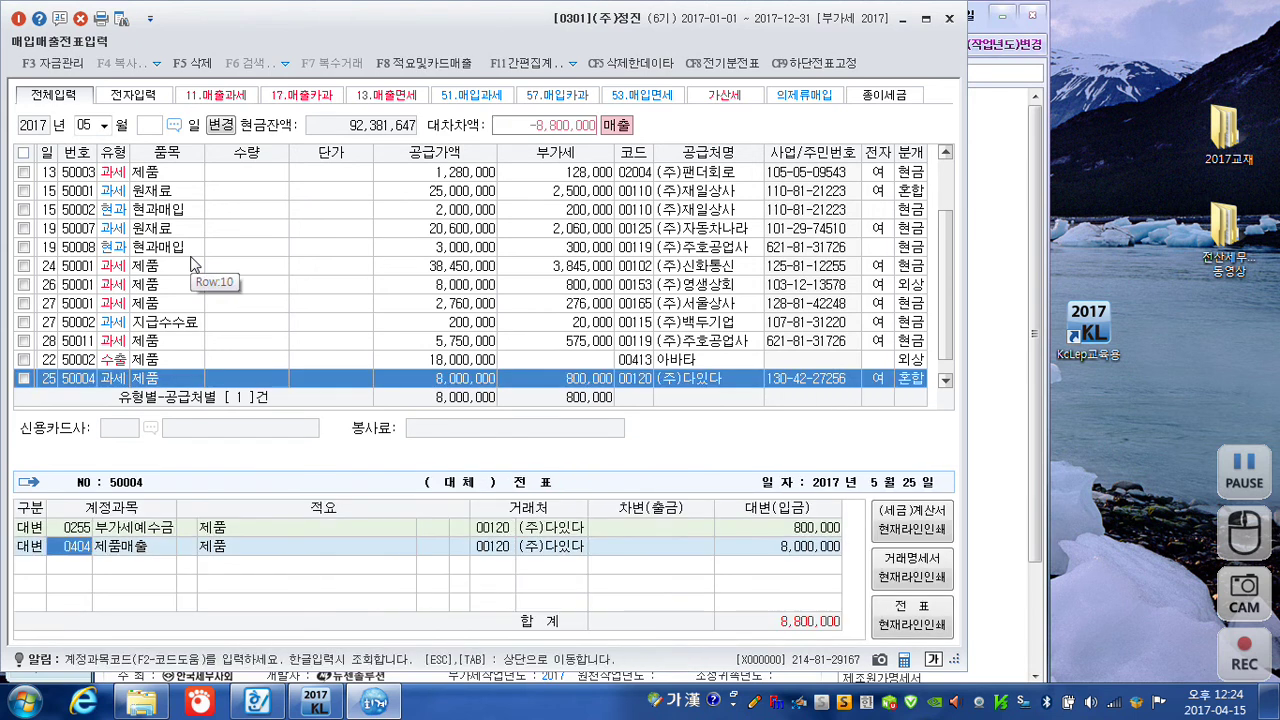
{"action": "key", "text": "Return"}
{"action": "key", "text": "Return"}
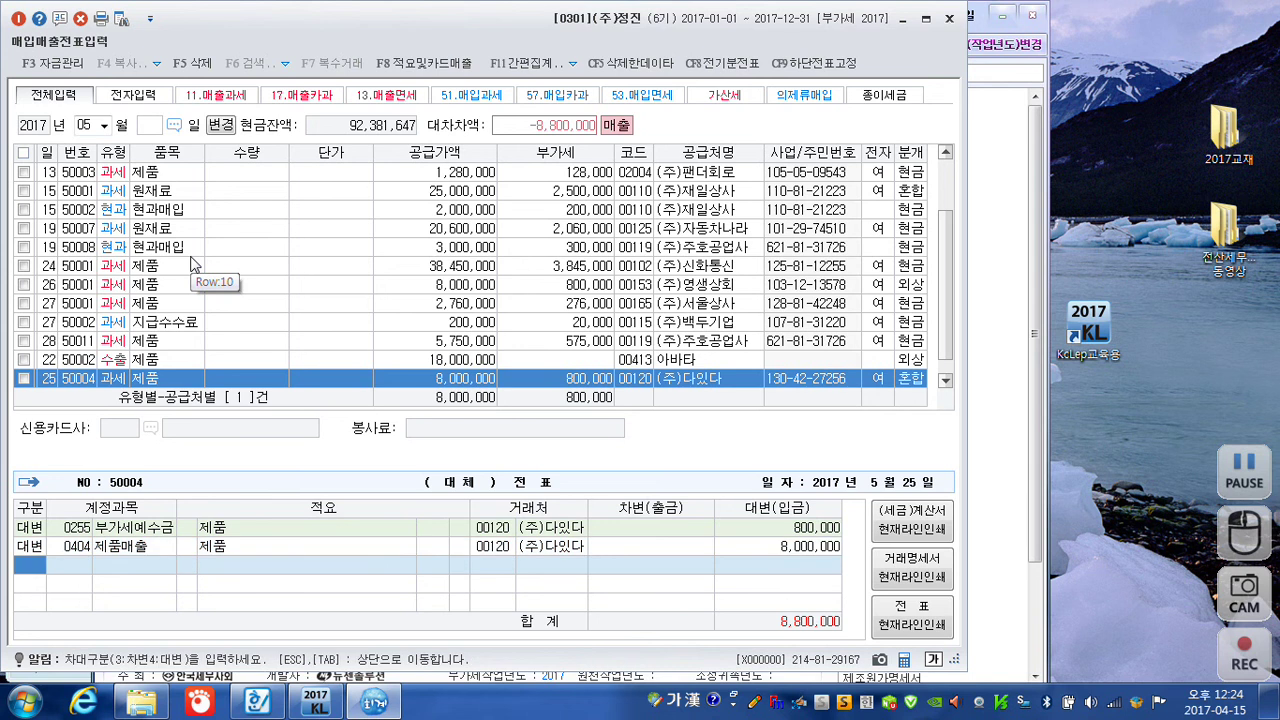
{"action": "type", "text": "3"}
{"action": "key", "text": "Return"}
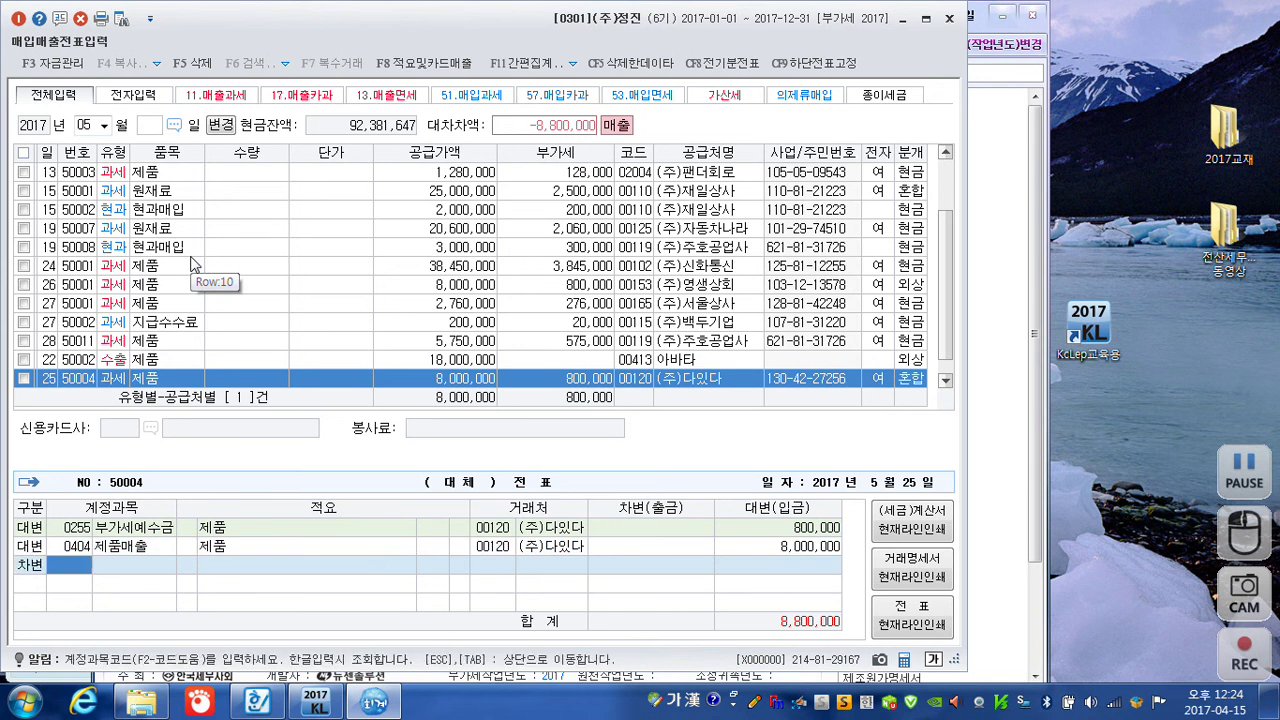
{"action": "type", "text": "101"}
{"action": "key", "text": "Return"}
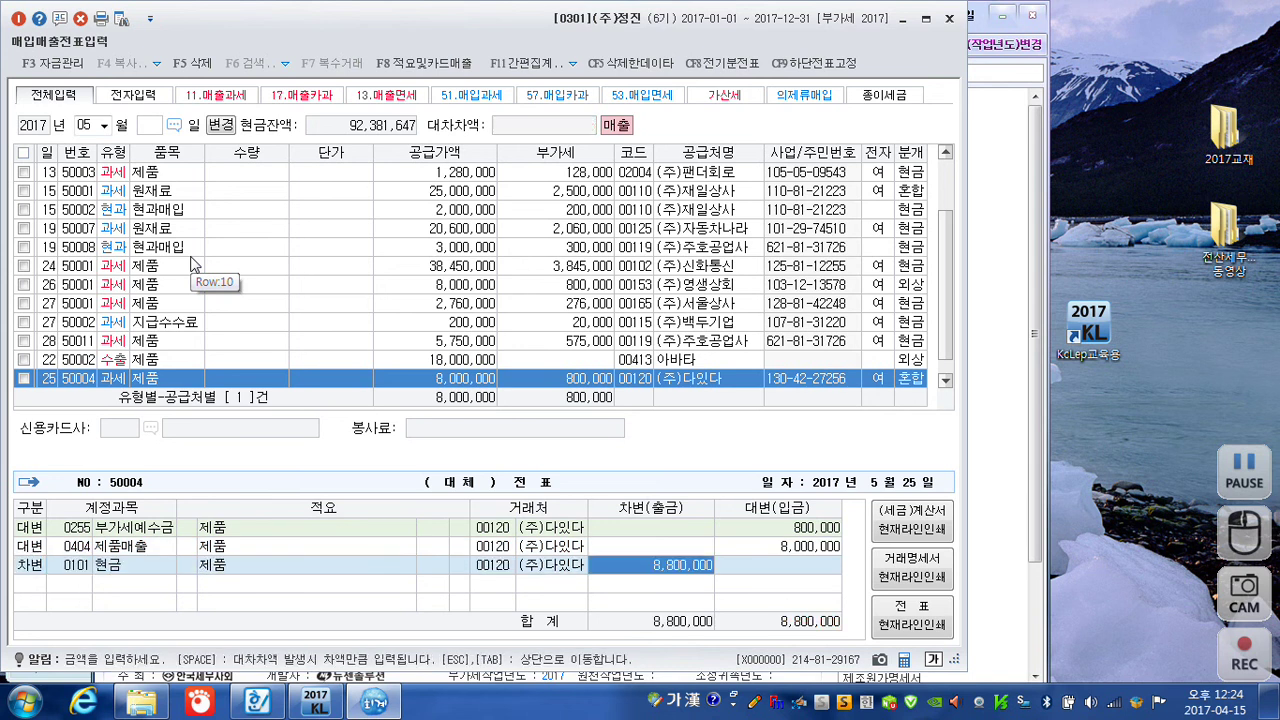
{"action": "type", "text": "3800000"}
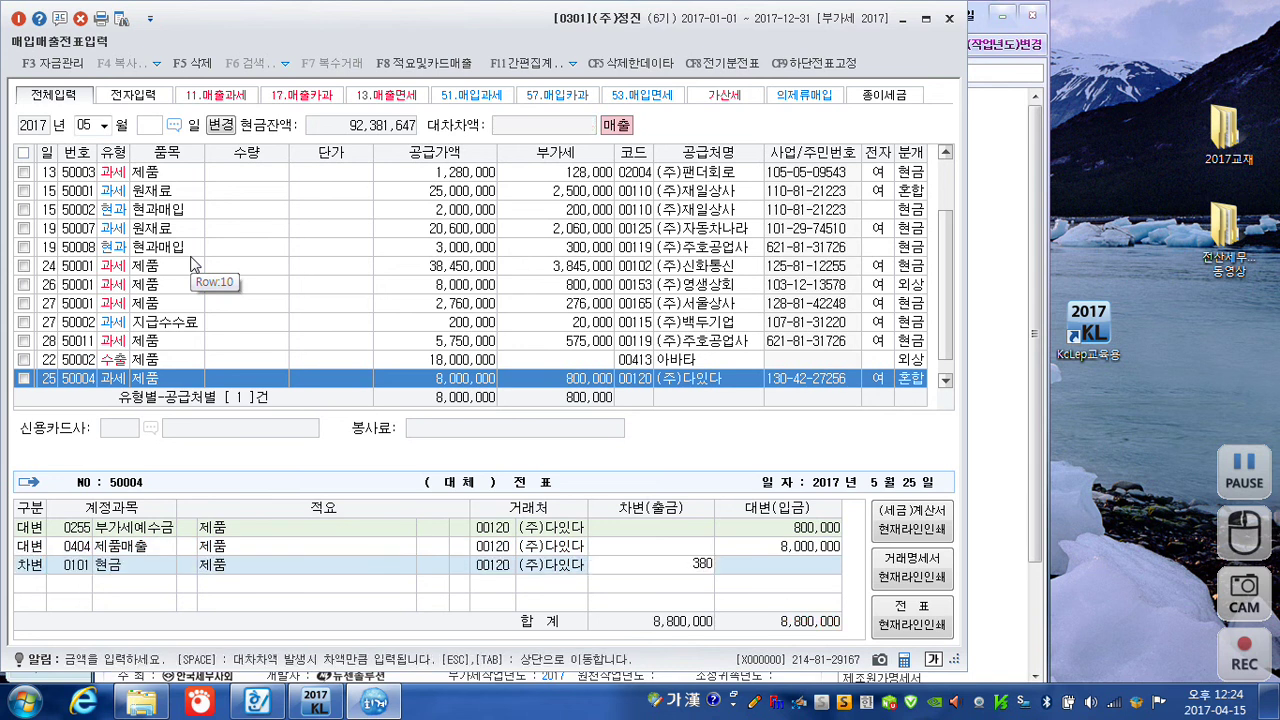
{"action": "key", "text": "Return"}
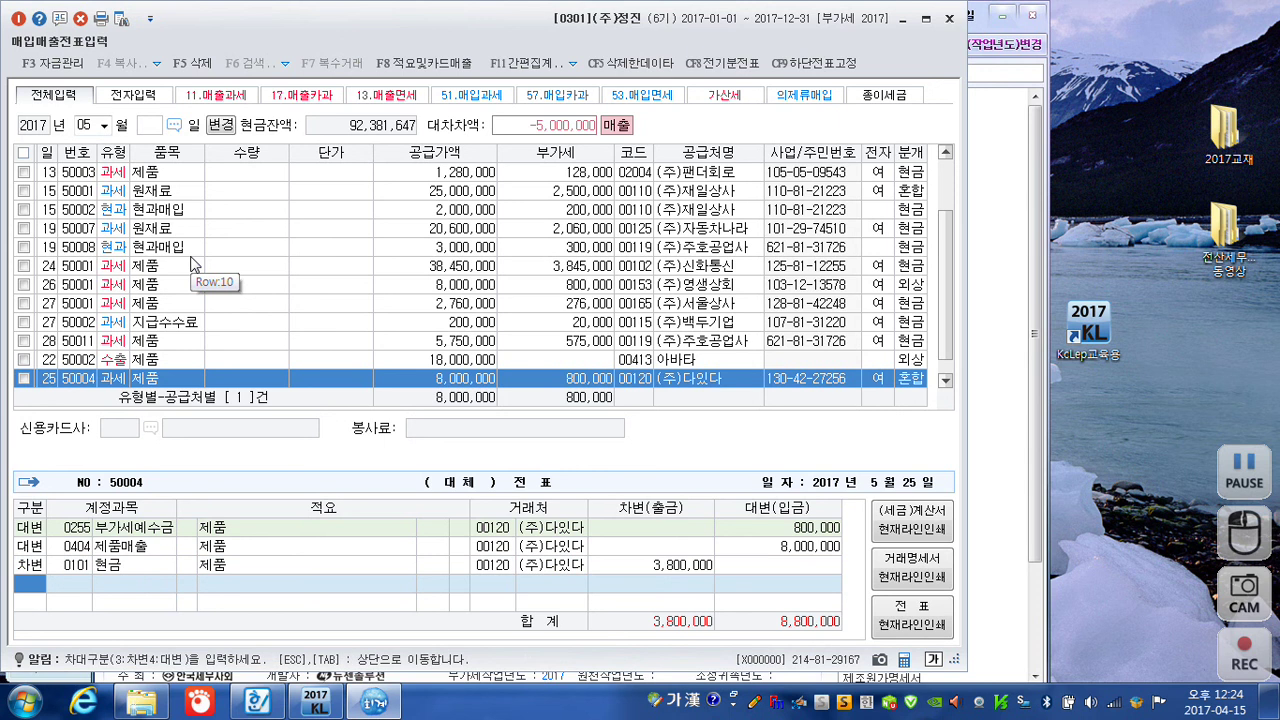
Add a debit line to 0108 외상매출금 for the remaining 5,000,000 and save the (주)다있다 sale
{"action": "type", "text": "3"}
{"action": "key", "text": "Return"}
{"action": "type", "text": "108"}
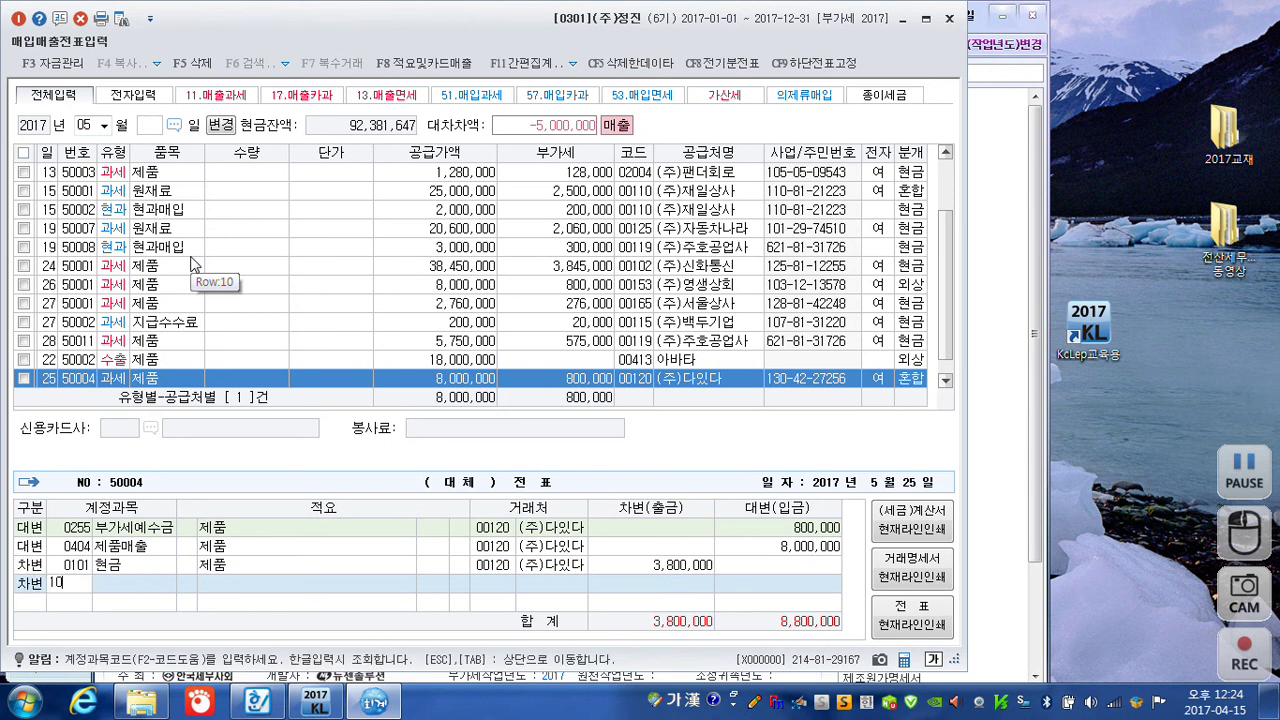
{"action": "key", "text": "Return"}
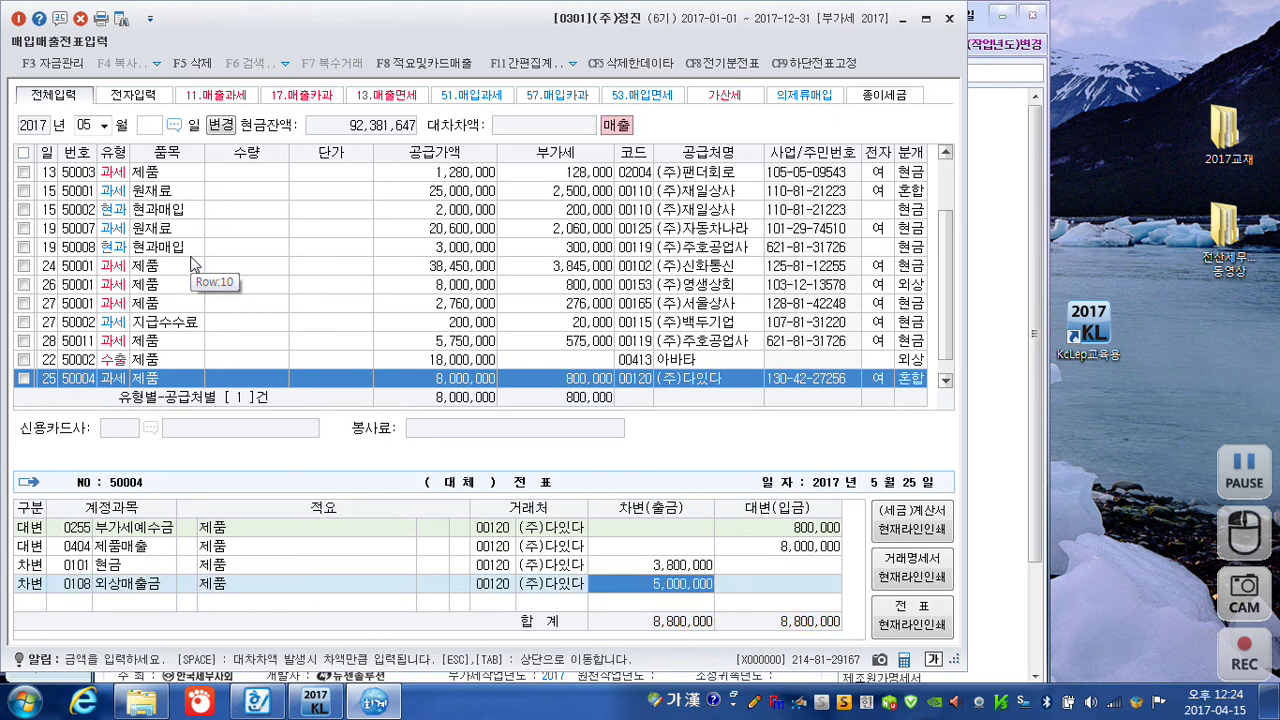
{"action": "key", "text": "Return"}
Start a purchase entry for day 31 with VAT type 51 과세 and item 대행수수료, leaving quantity and unit price blank
{"action": "type", "text": "31"}
{"action": "key", "text": "Return"}
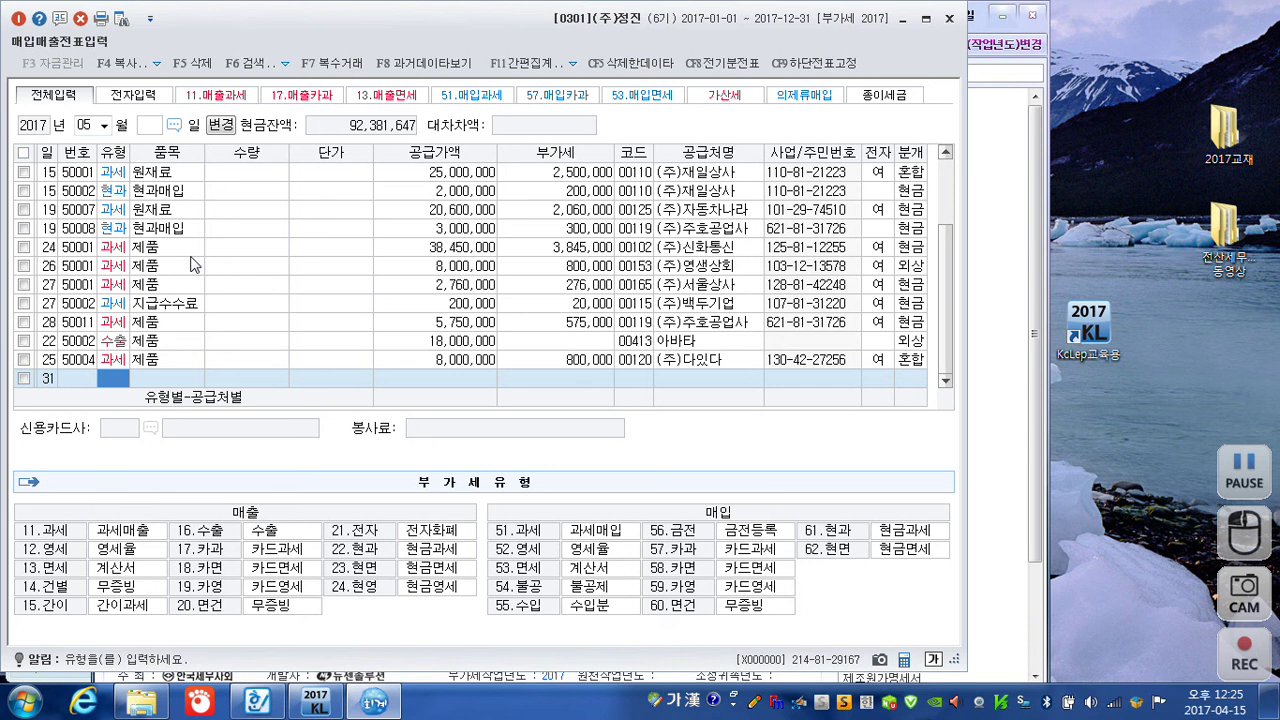
{"action": "type", "text": "51"}
{"action": "key", "text": "Return"}
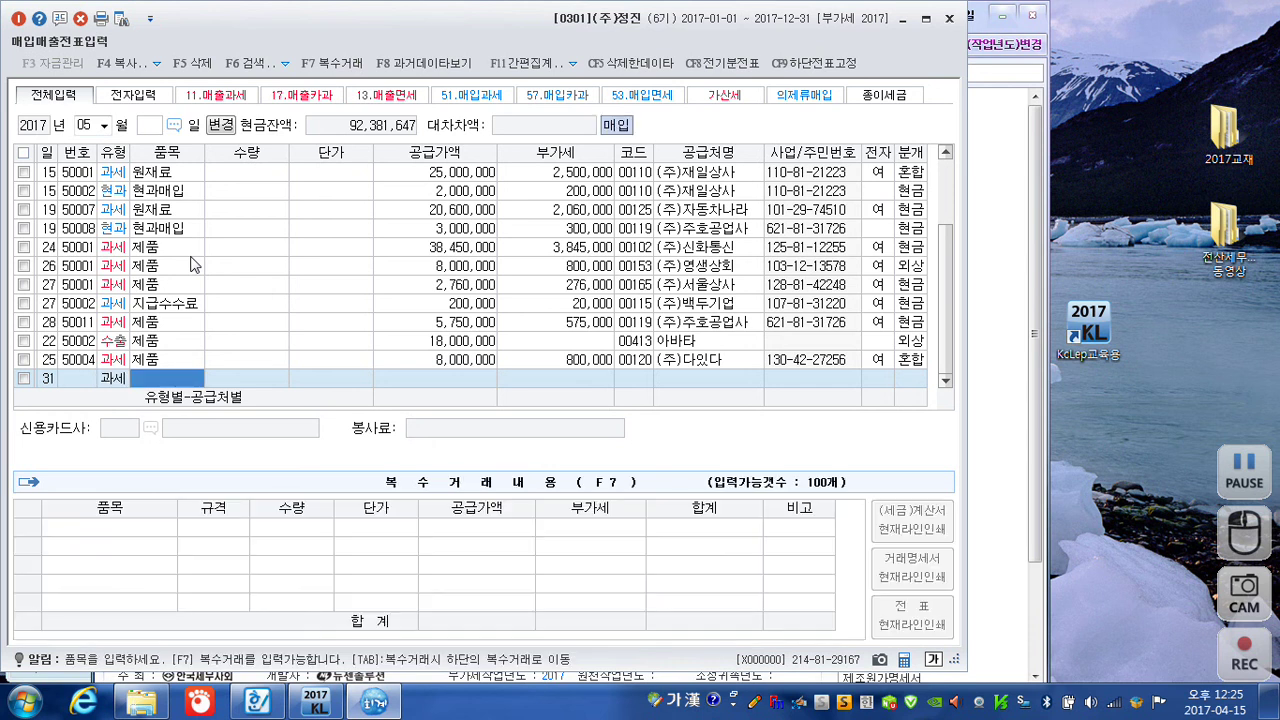
{"action": "type", "text": "대해"}
{"action": "type", "text": "수수료"}
{"action": "key", "text": "Return"}
{"action": "key", "text": "Return"}
{"action": "key", "text": "Return"}
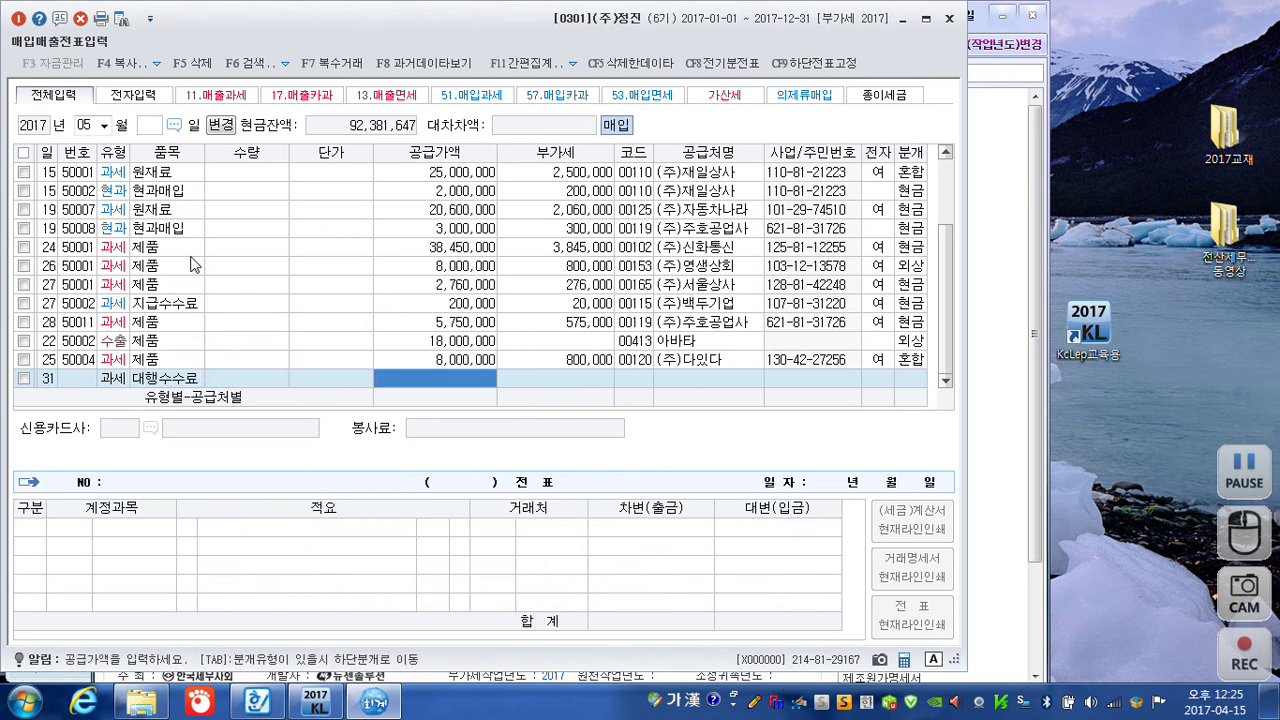
Enter a supply amount of 900,000 for the 대행수수료 purchase and set the counterparty to (주)싸다컴
{"action": "type", "text": "900000"}
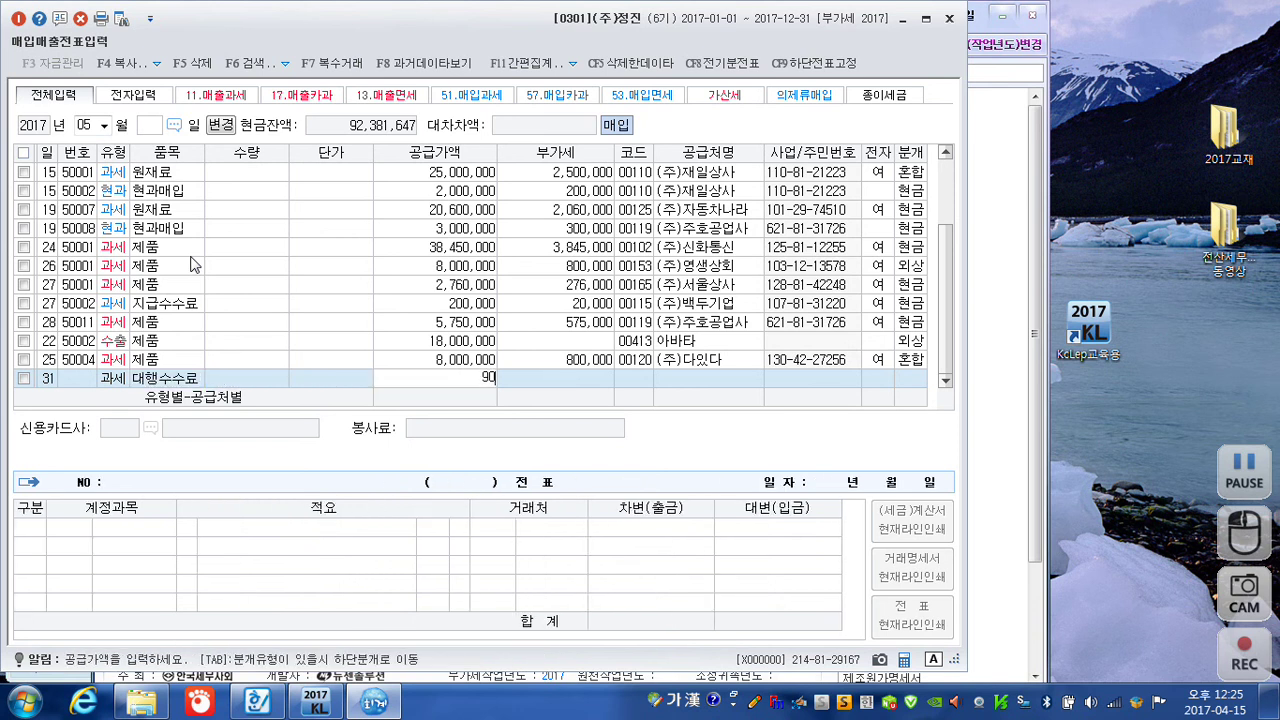
{"action": "key", "text": "Return"}
{"action": "key", "text": "Return"}
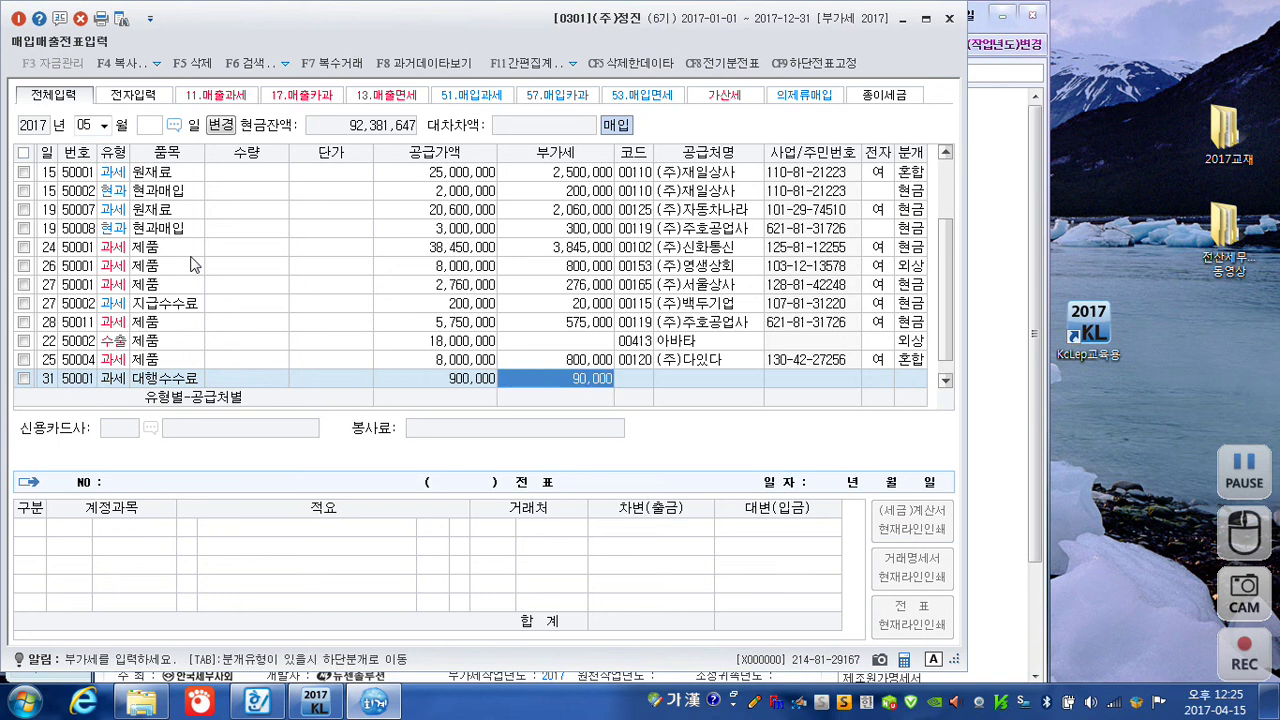
{"action": "key", "text": "Return"}
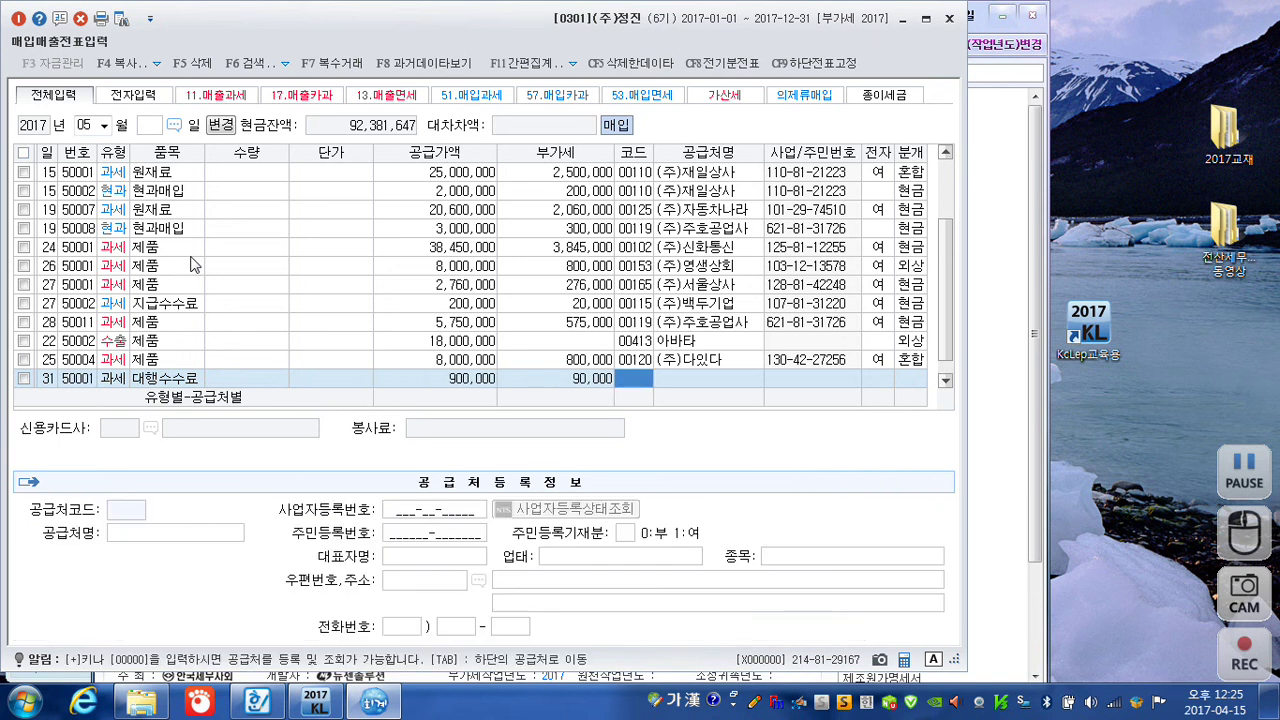
{"action": "type", "text": "싸"}
{"action": "key", "text": "Return"}
{"action": "key", "text": "Return"}
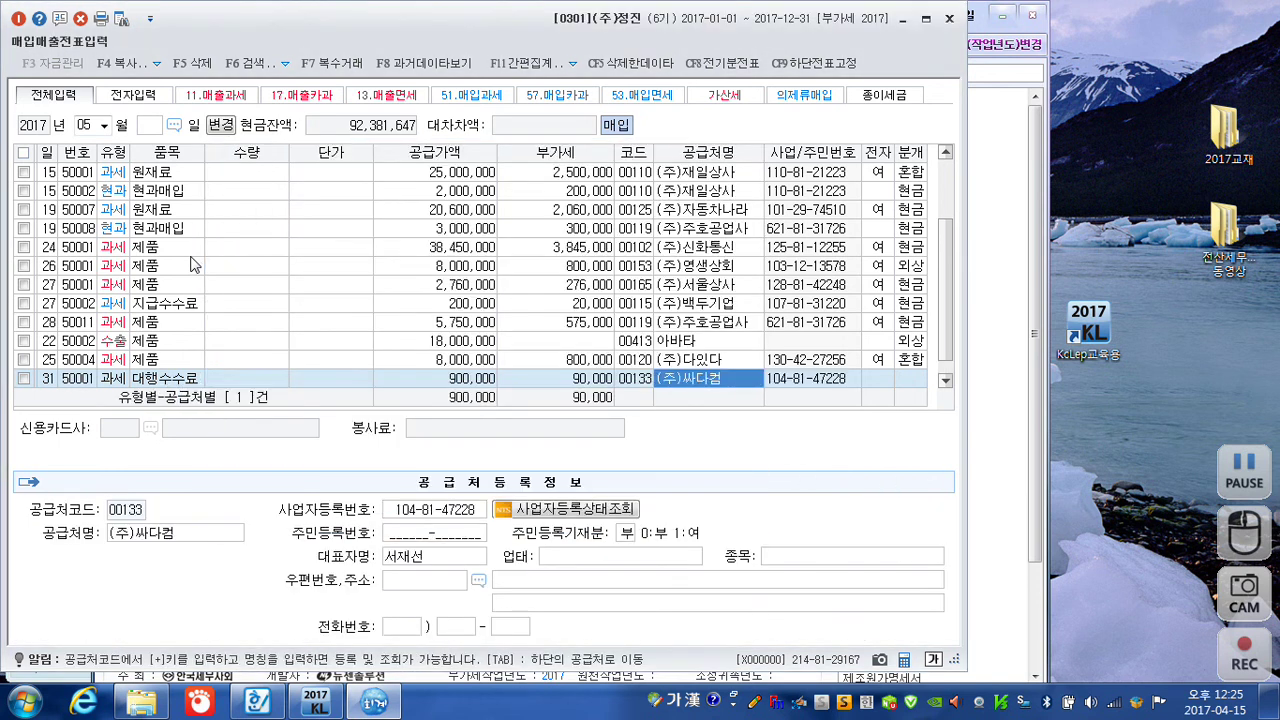
Mark the (주)싸다컴 purchase as an electronic invoice (여) and set its journal type to 3 혼합
{"action": "key", "text": "Return"}
{"action": "type", "text": "1"}
{"action": "key", "text": "Return"}
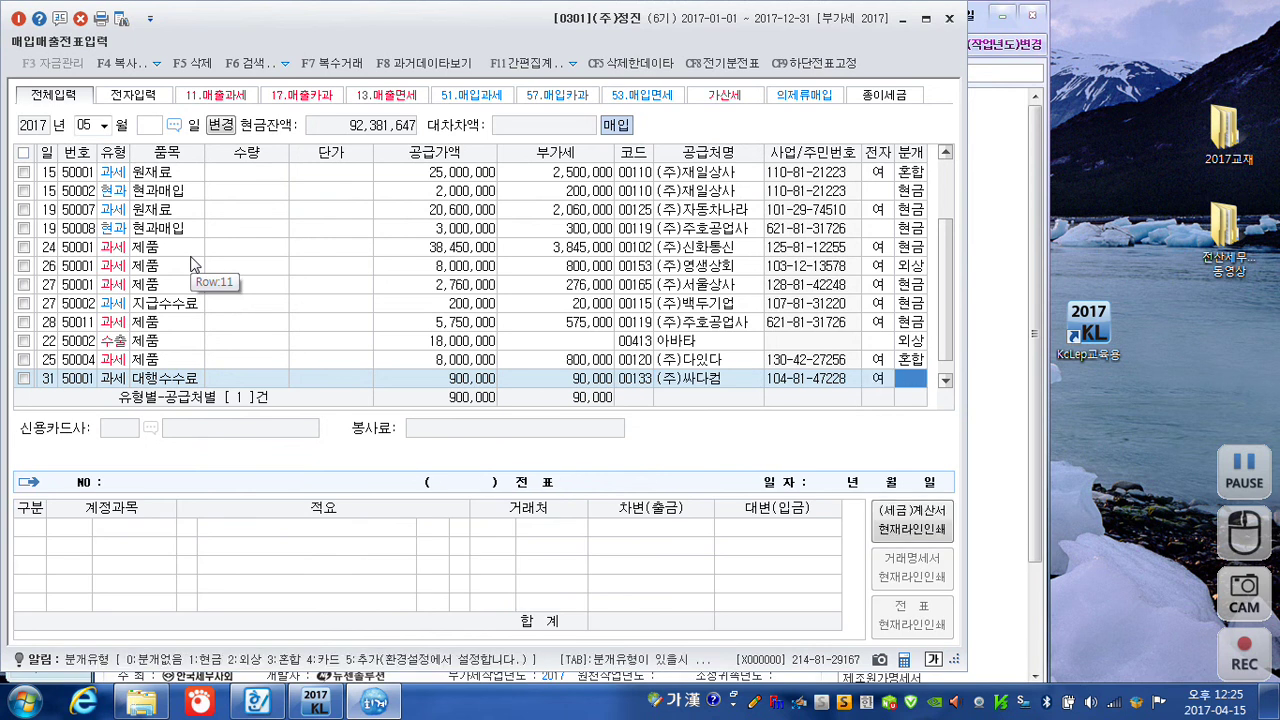
{"action": "type", "text": "3"}
{"action": "key", "text": "Return"}
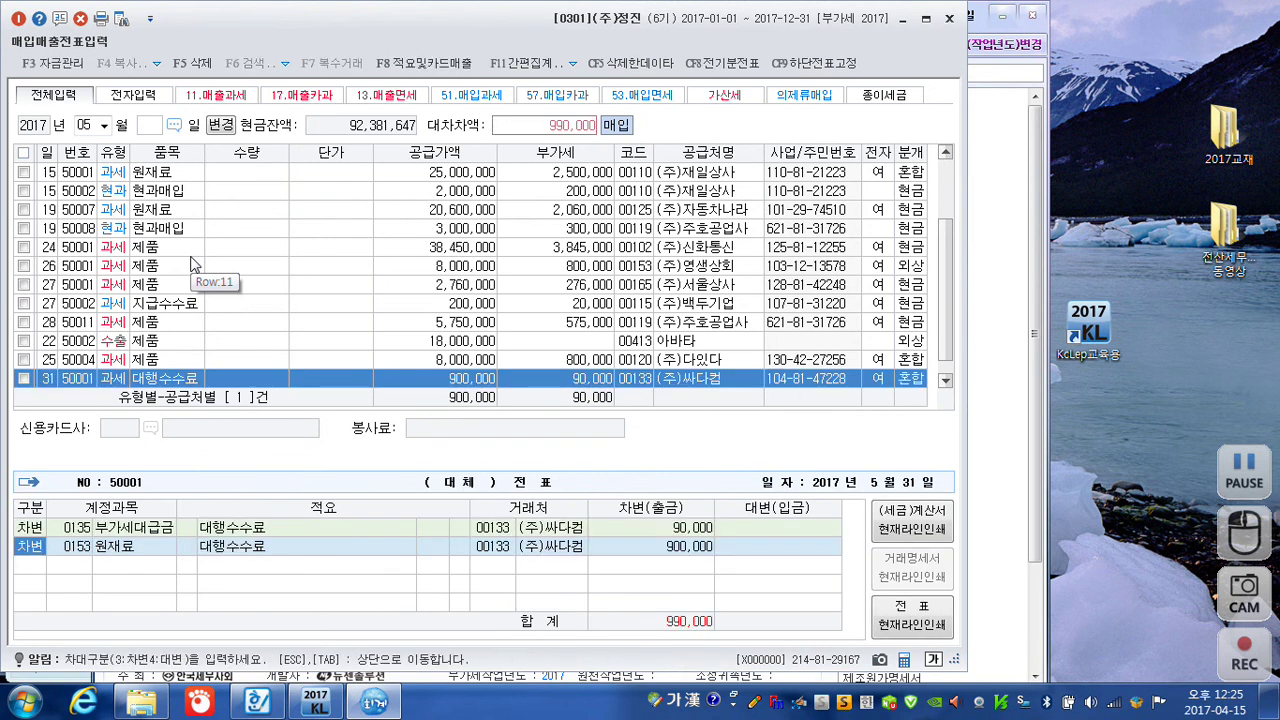
Look up 수수료 accounts and replace the 원재료 debit account with 0839 판매수수료, keeping the line's amount
{"action": "key", "text": "Return"}
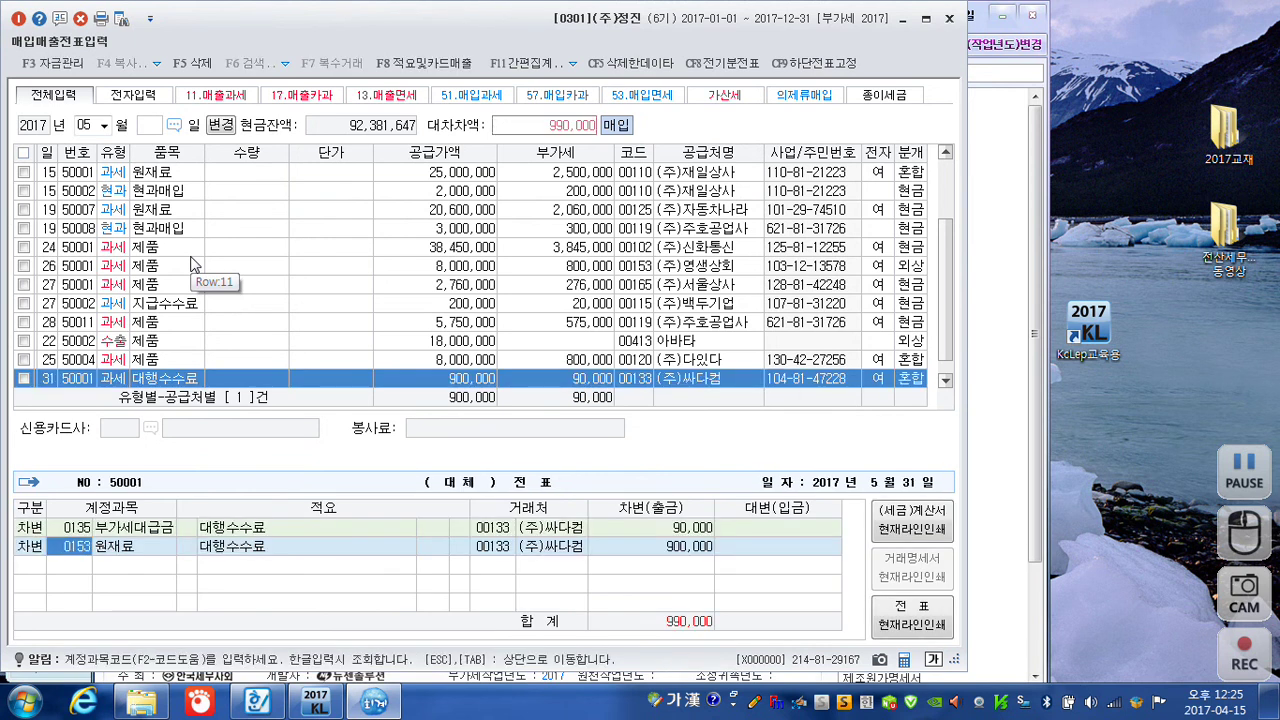
{"action": "type", "text": "수수료"}
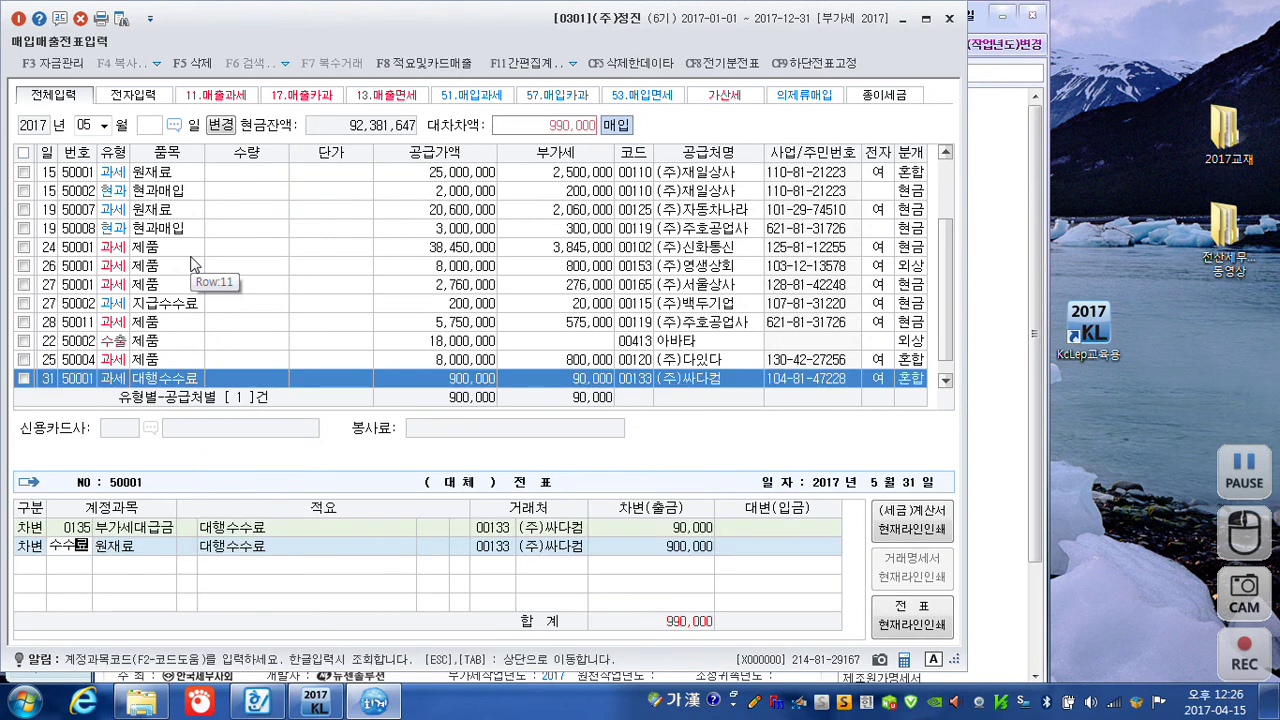
{"action": "key", "text": "Return"}
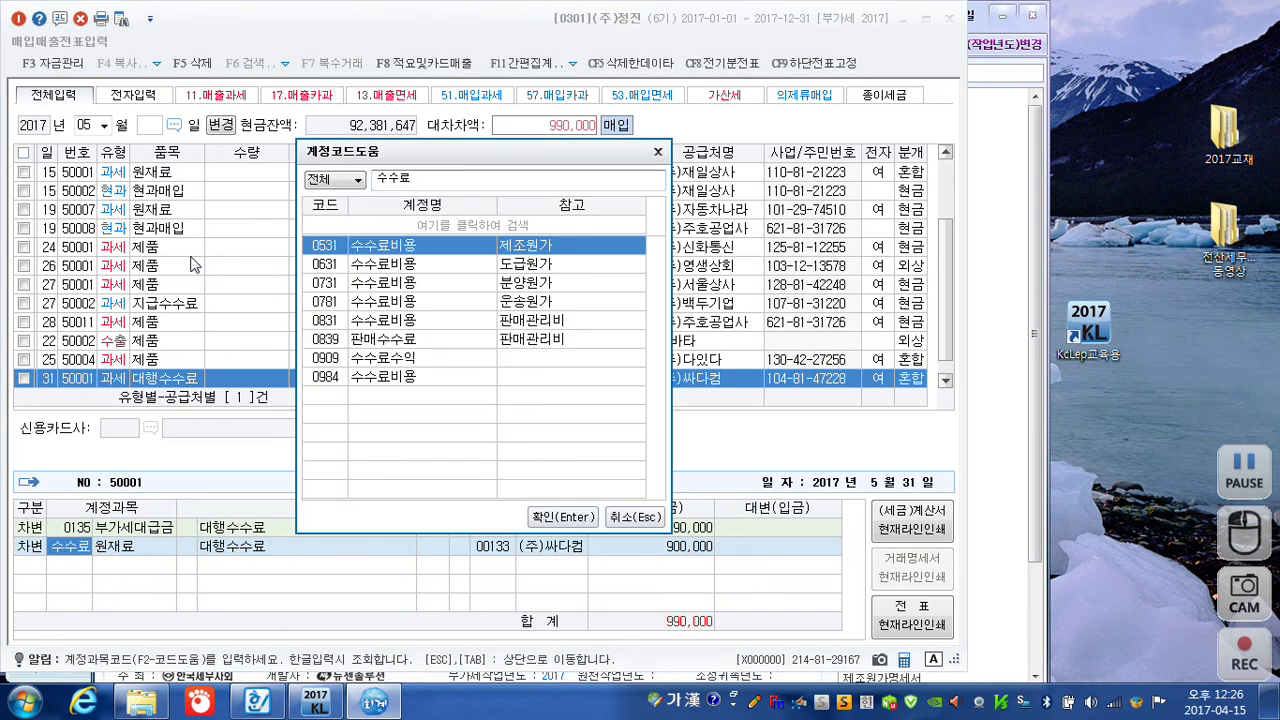
{"action": "key", "text": "Down"}
{"action": "key", "text": "Down"}
{"action": "key", "text": "Down"}
{"action": "key", "text": "Down"}
{"action": "key", "text": "Down"}
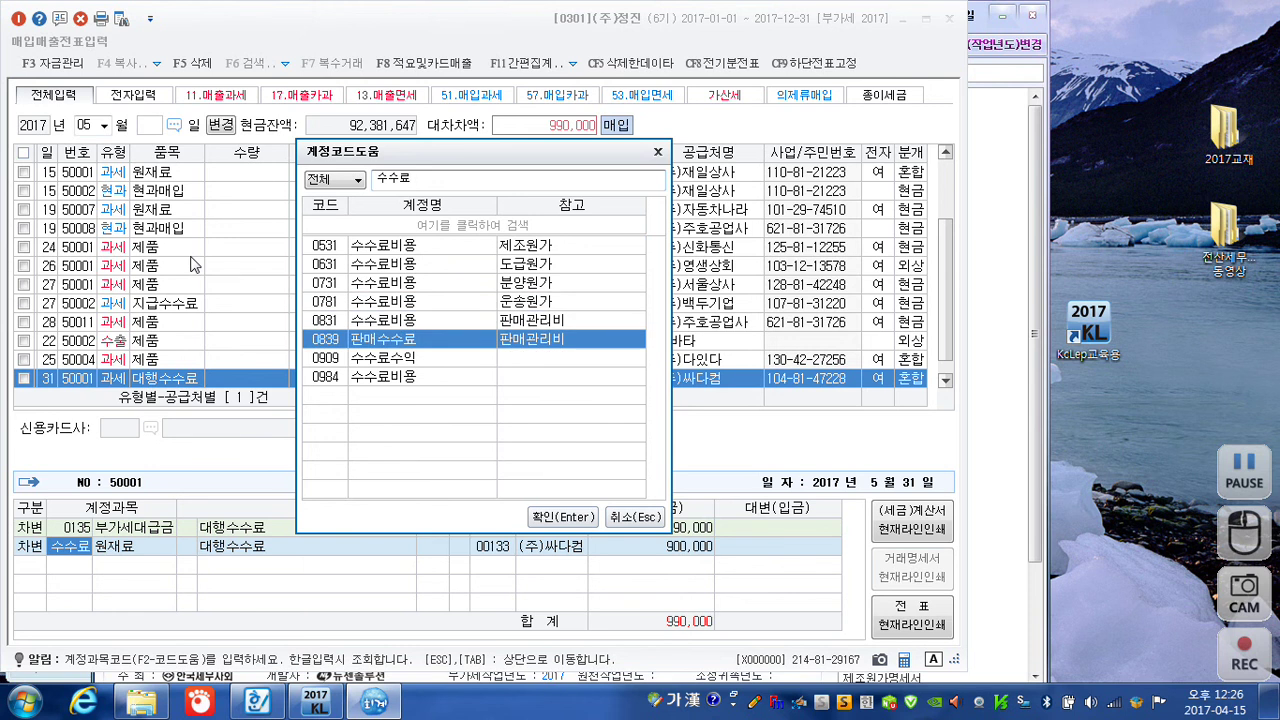
{"action": "key", "text": "Return"}
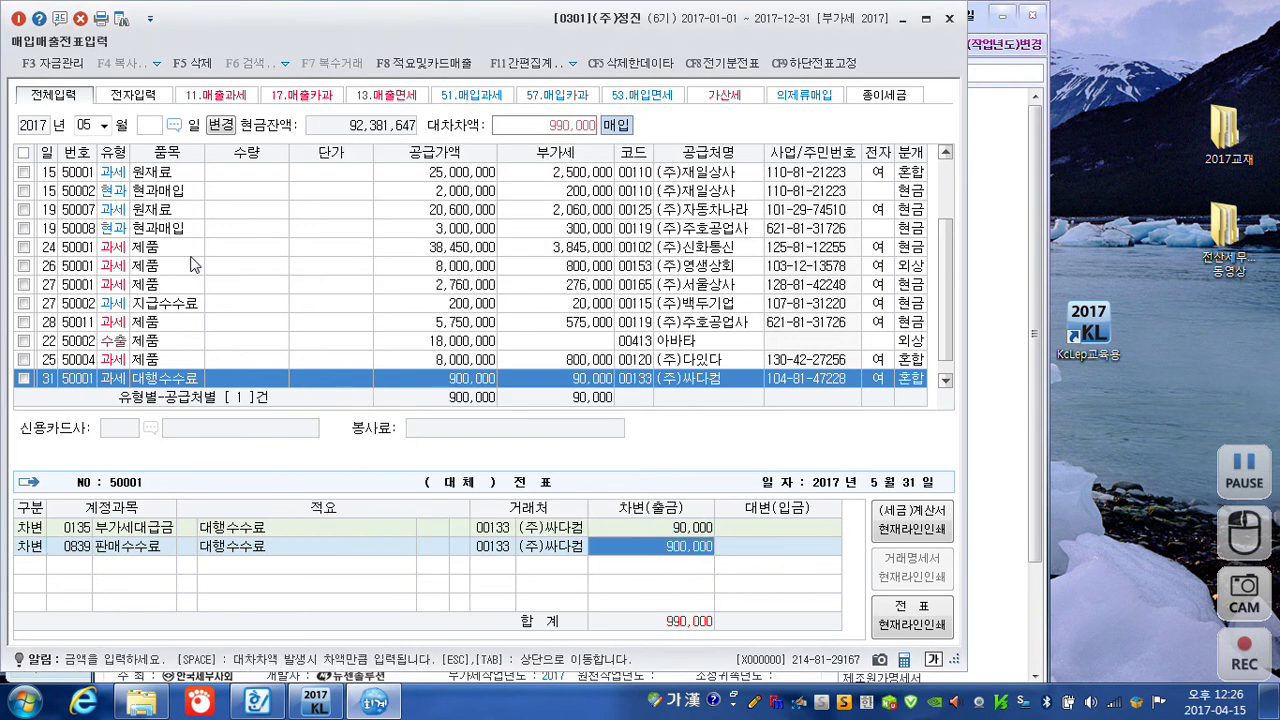
{"action": "key", "text": "Return"}
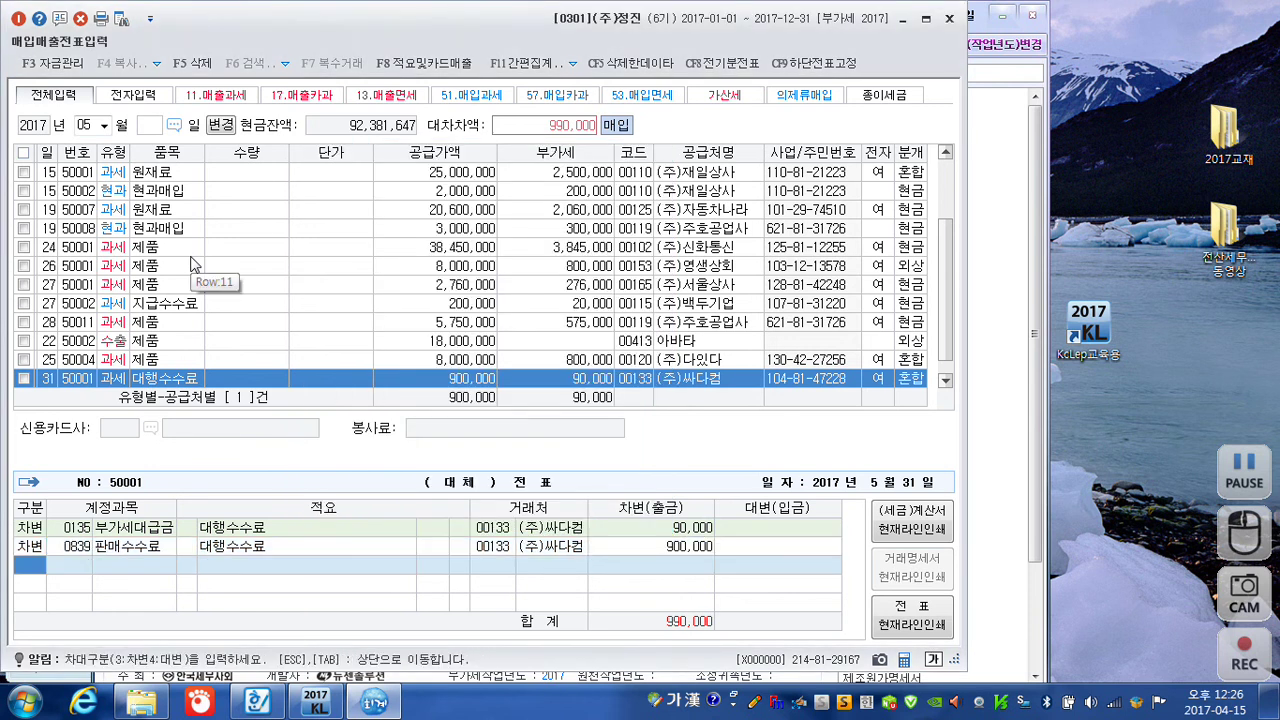
Add a credit line to 0108 외상매출금 for 990,000 and save the (주)싸다컴 purchase
{"action": "type", "text": "4108"}
{"action": "key", "text": "Return"}
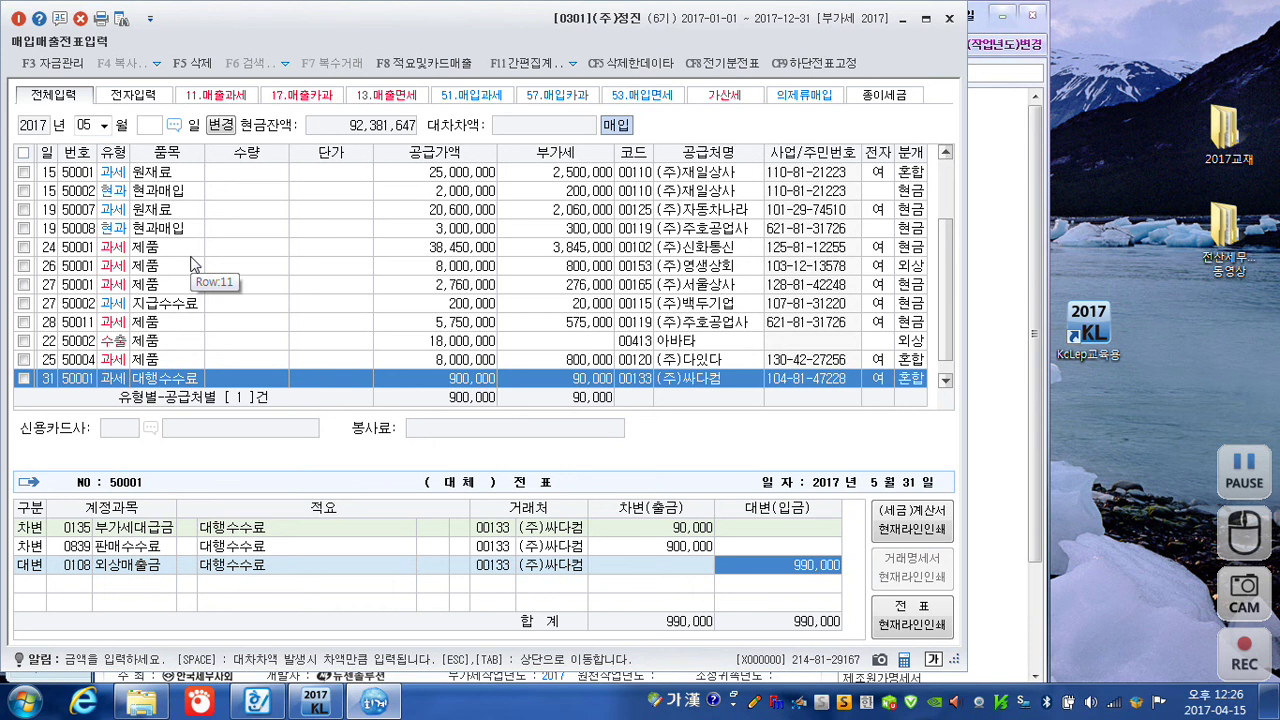
{"action": "key", "text": "Return"}
{"action": "key", "text": "Escape"}
Switch the entry month to 06 and start a purchase dated the 5th with type 53 면세 and item 화환
{"action": "type", "text": "06"}
{"action": "key", "text": "Return"}
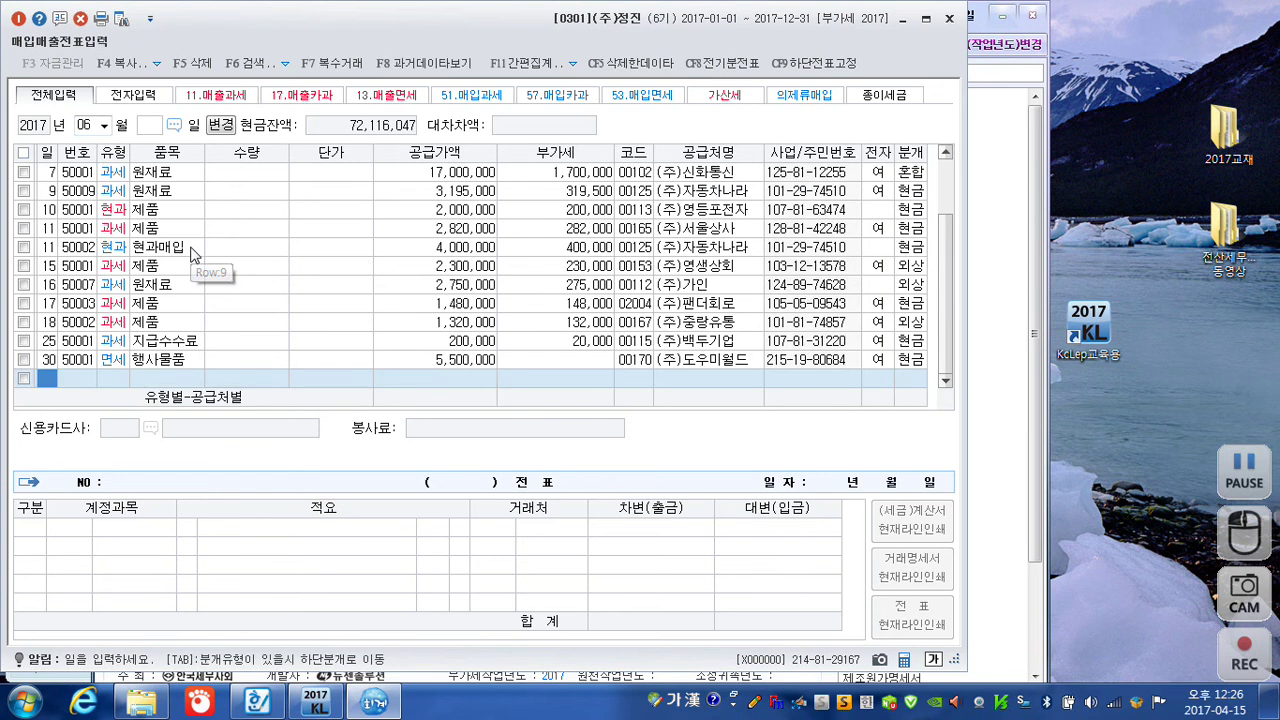
{"action": "type", "text": "5"}
{"action": "key", "text": "Return"}
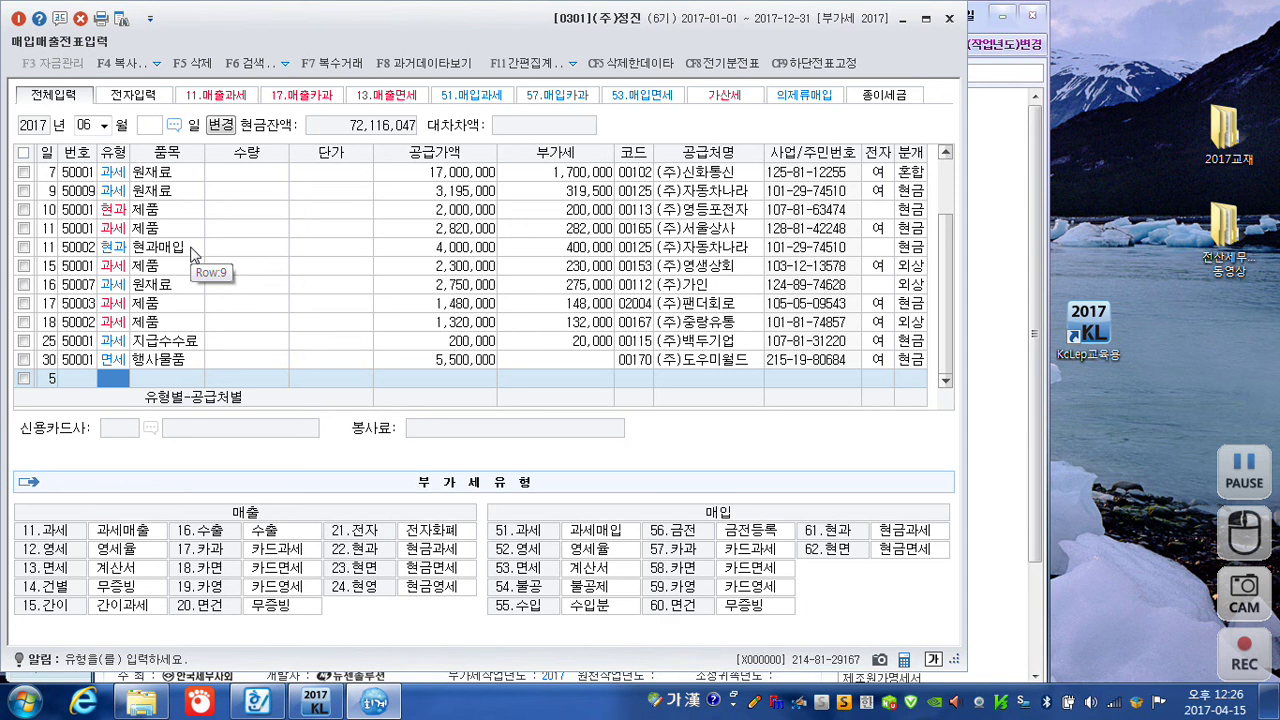
{"action": "type", "text": "53"}
{"action": "key", "text": "Return"}
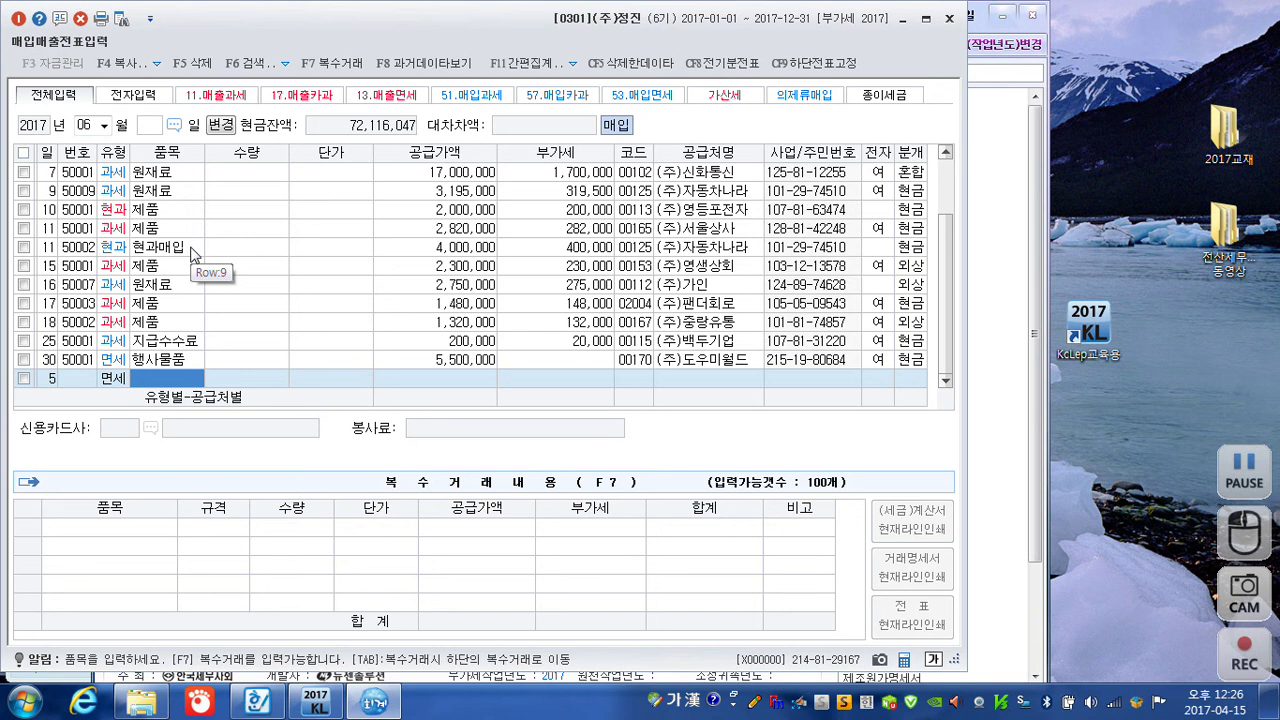
{"action": "type", "text": "호환"}
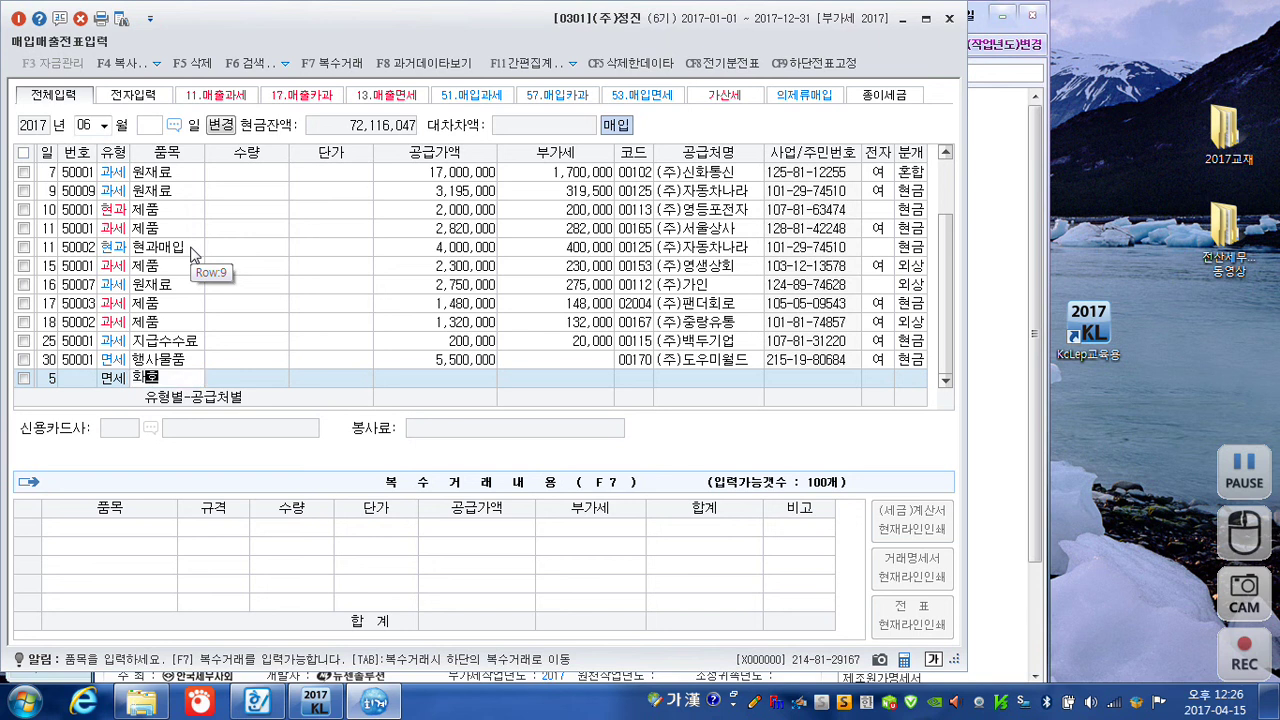
{"action": "key", "text": "Return"}
{"action": "key", "text": "Return"}
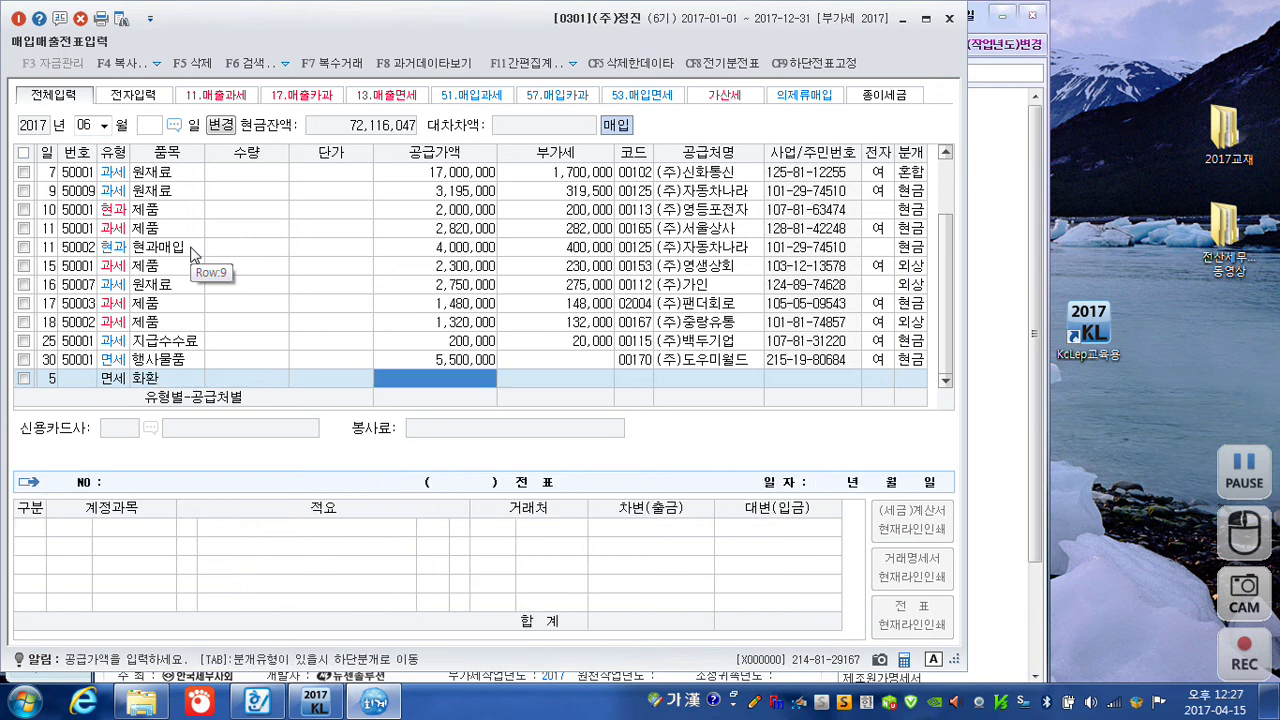
Enter a supply amount of 100,000 for the 화환 purchase and set the counterparty to 마포화원
{"action": "type", "text": "1000000"}
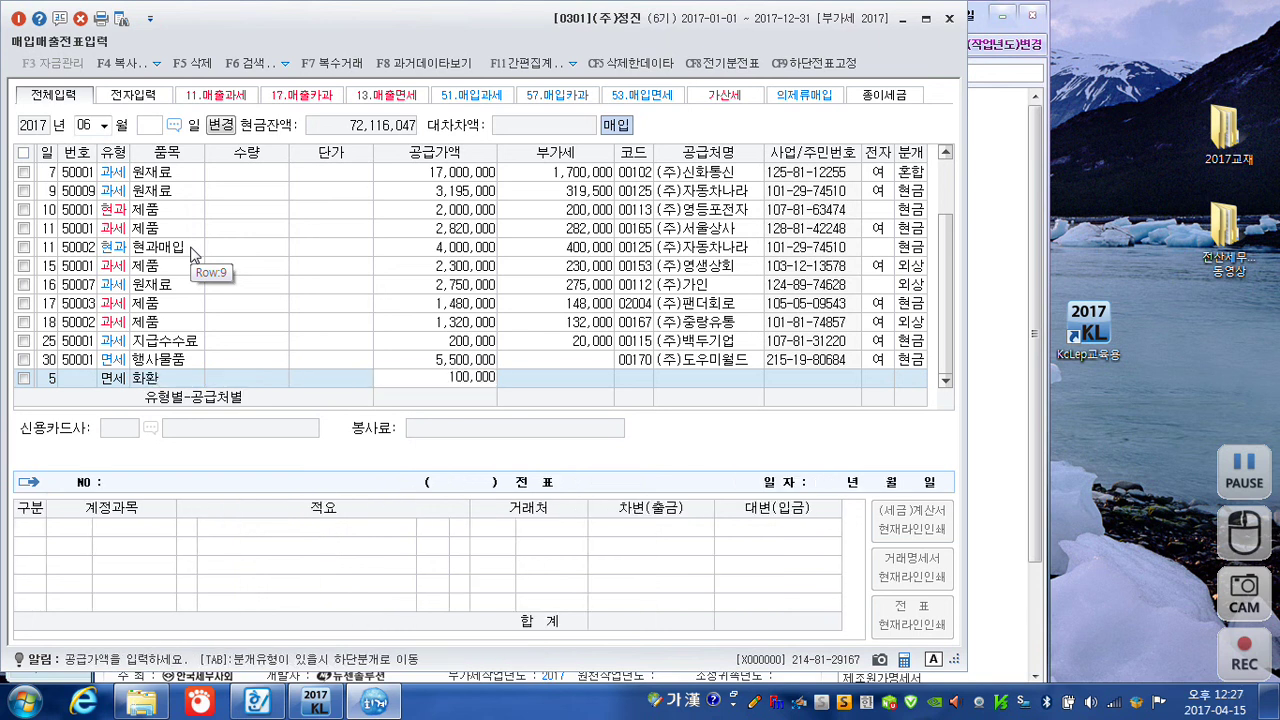
{"action": "key", "text": "Return"}
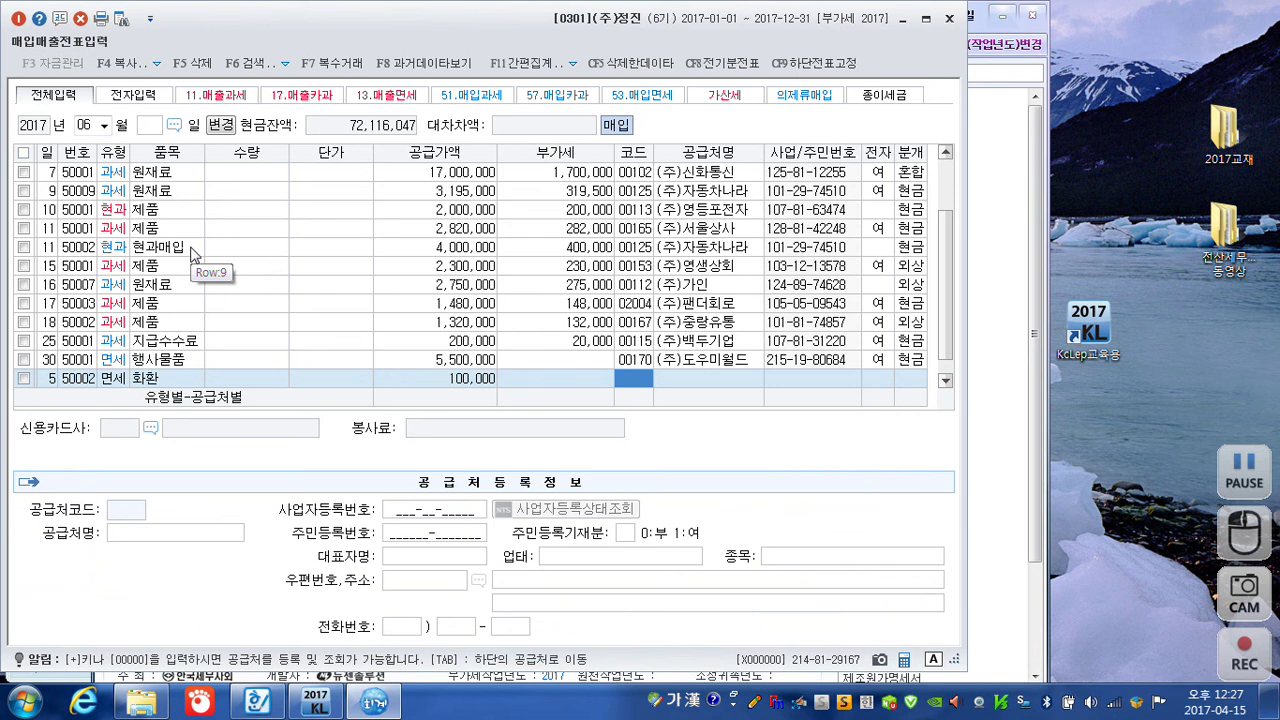
{"action": "type", "text": "마포"}
{"action": "key", "text": "Return"}
{"action": "key", "text": "Return"}
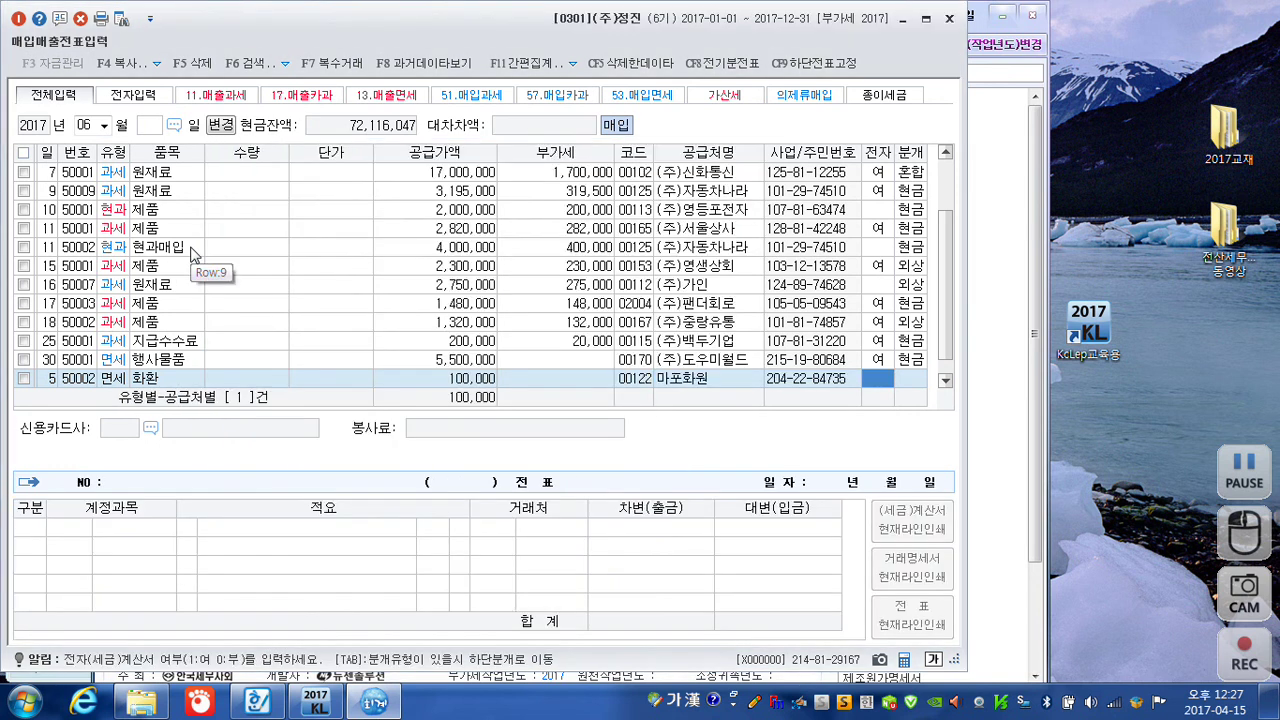
Mark the 마포화원 purchase as an electronic invoice (여) and set its journal type to 3 혼합
{"action": "type", "text": "1"}
{"action": "key", "text": "Return"}
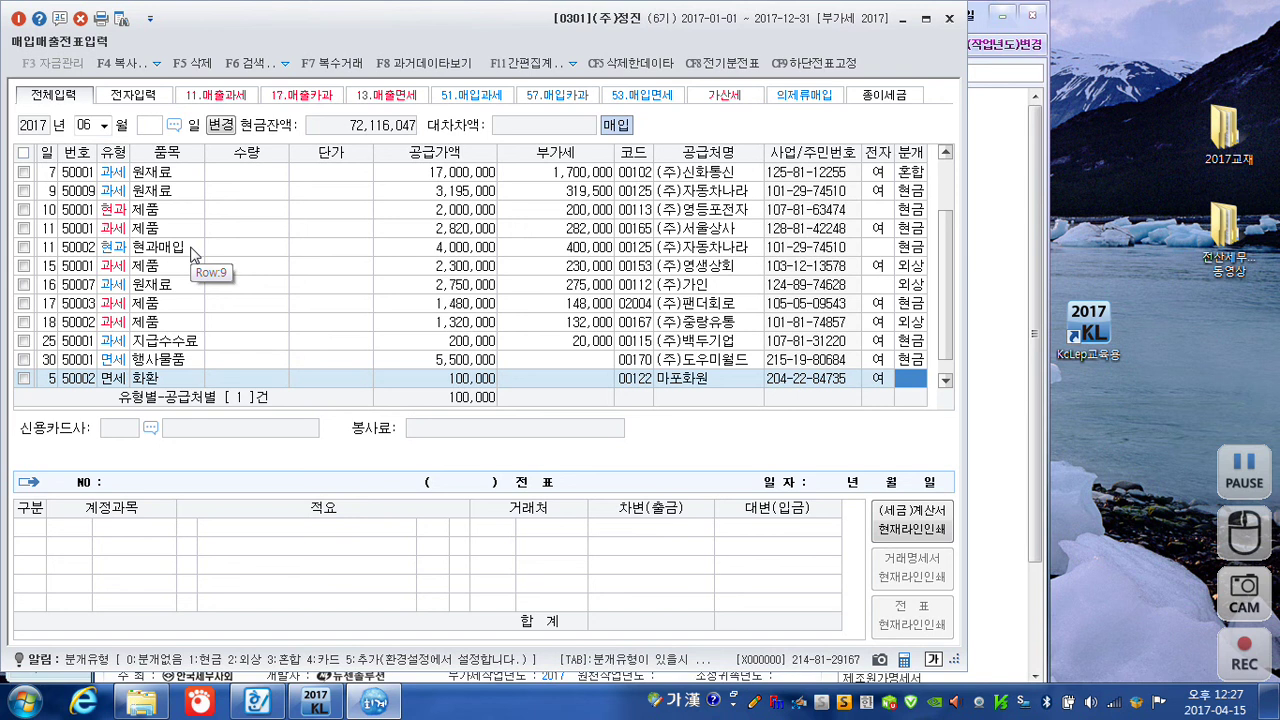
{"action": "type", "text": "3"}
{"action": "key", "text": "Return"}
{"action": "key", "text": "Return"}
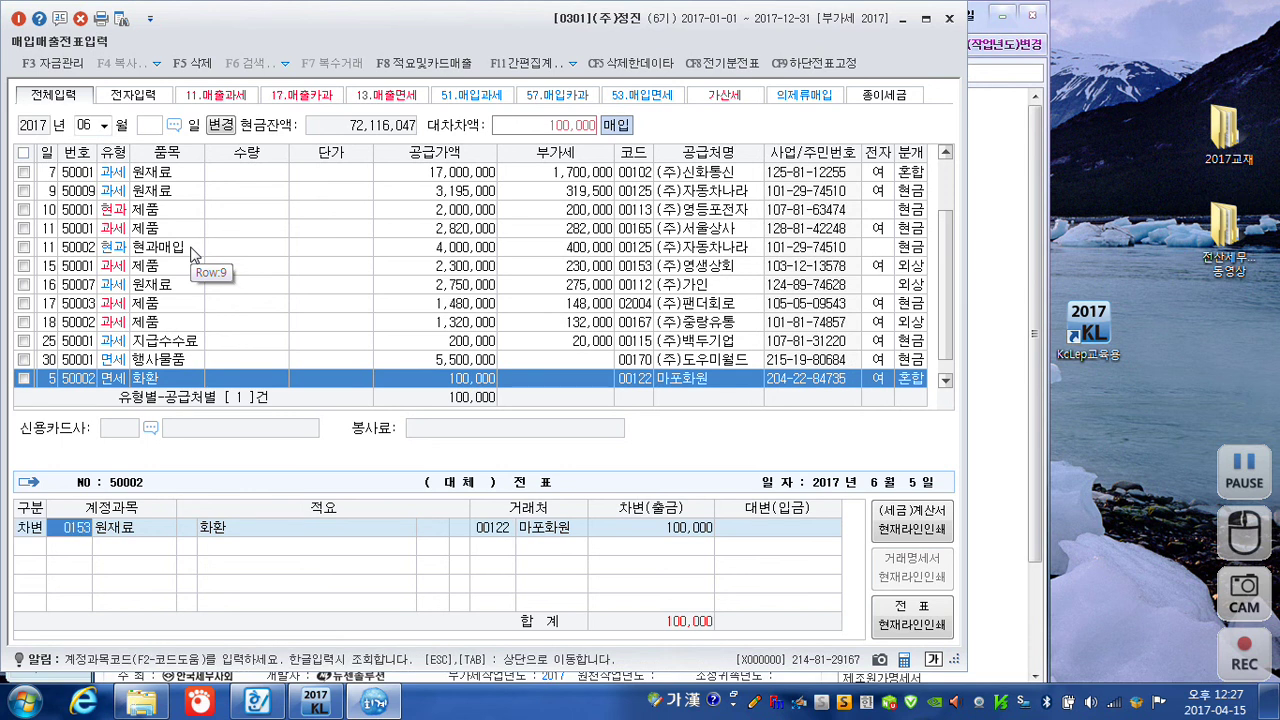
Look up 복리후생비 accounts and replace the 원재료 debit account with 0511 복리후생비, keeping the line's amount
{"action": "type", "text": "복"}
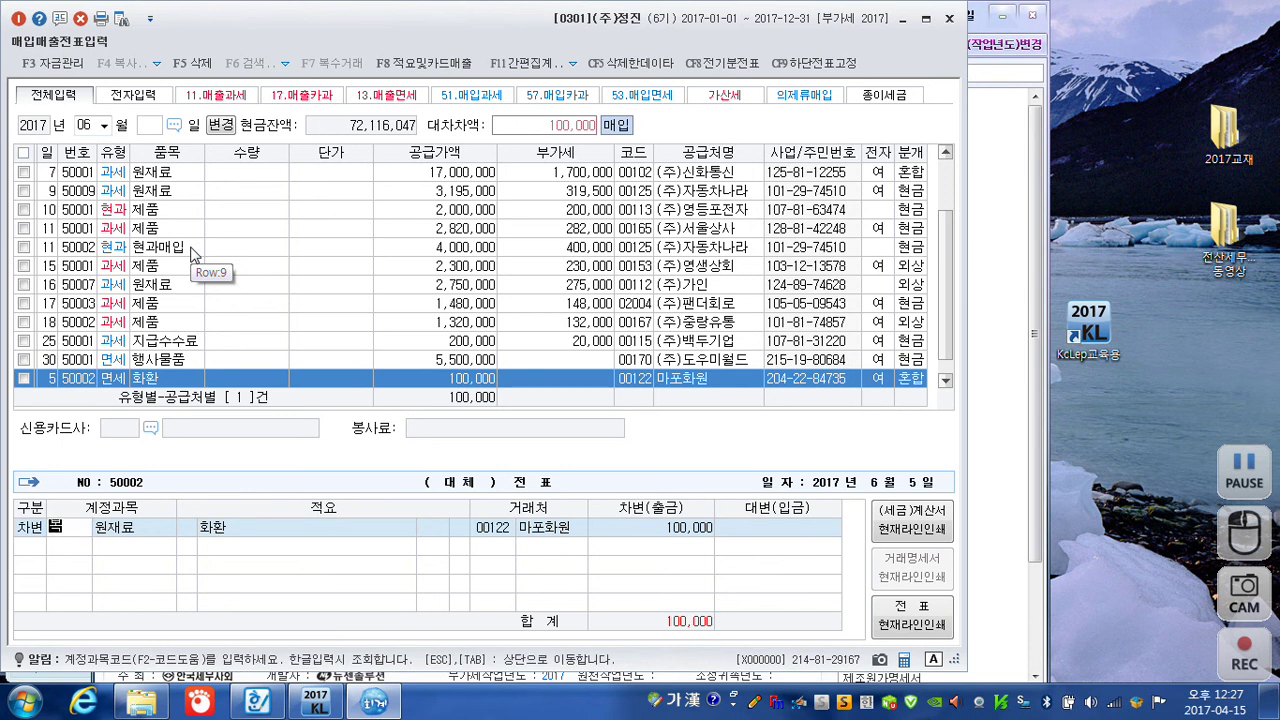
{"action": "type", "text": "리후"}
{"action": "key", "text": "Return"}
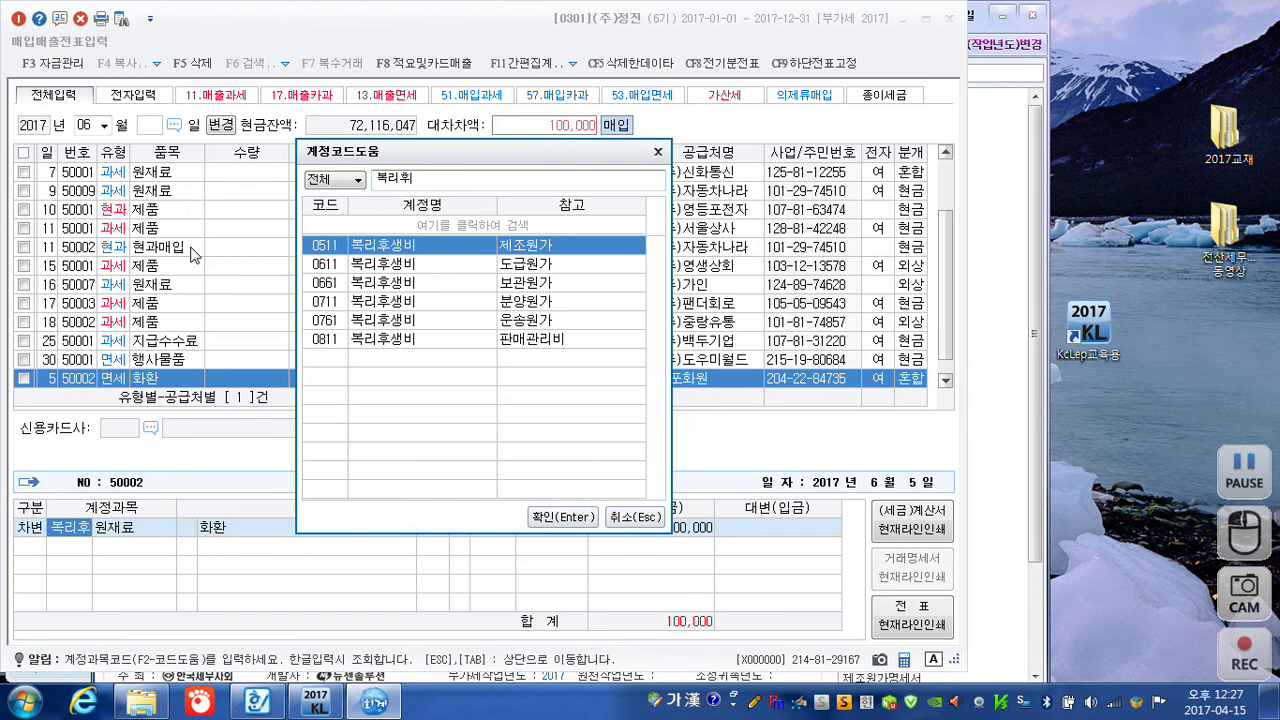
{"action": "key", "text": "Return"}
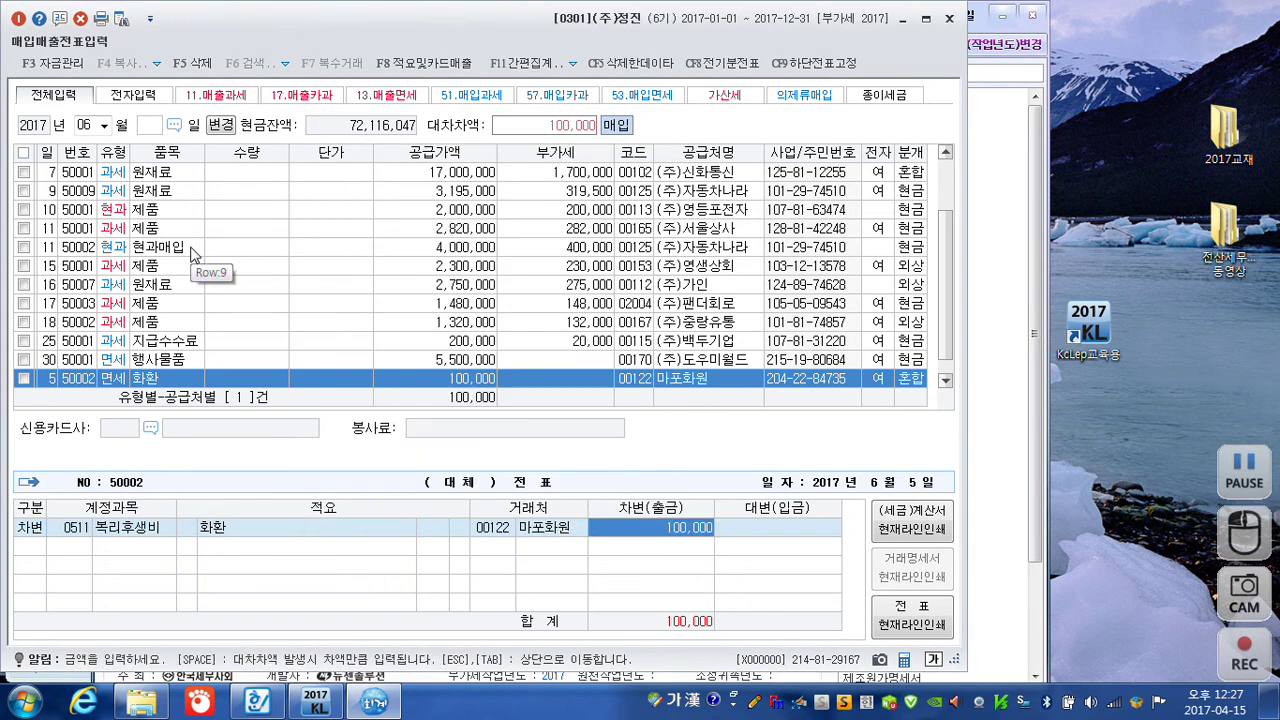
{"action": "key", "text": "Return"}
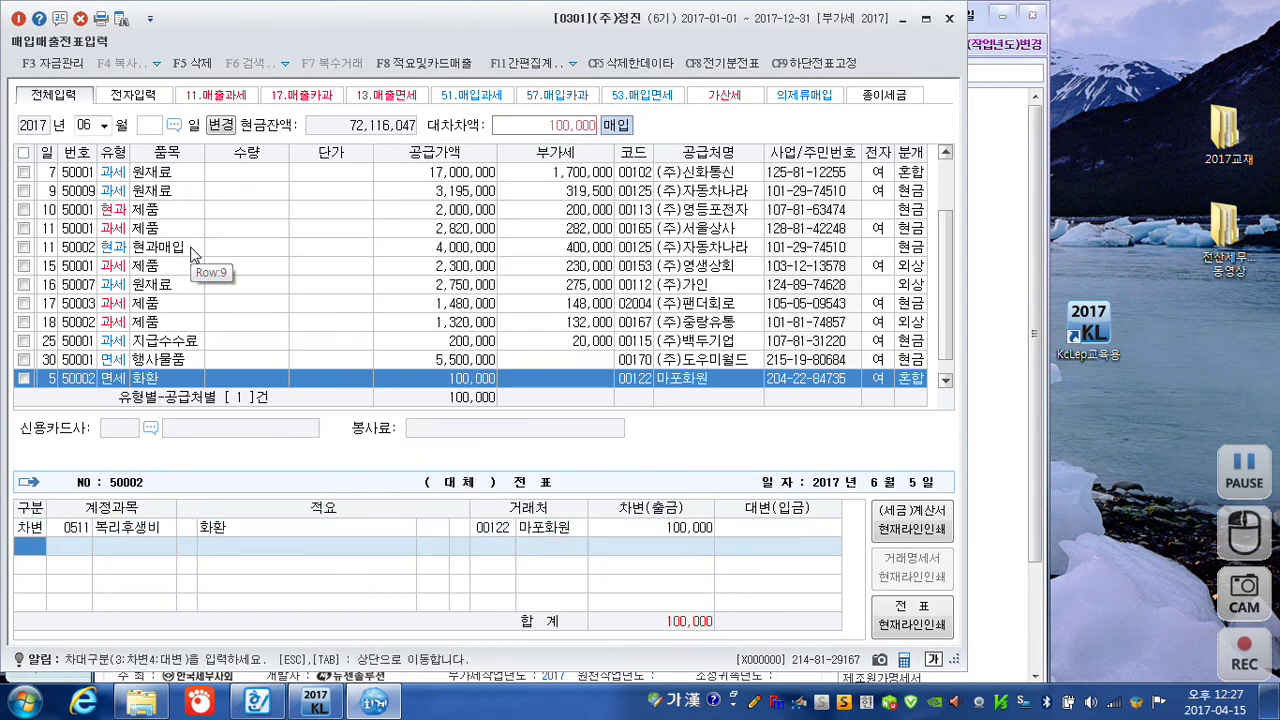
Add a credit line to 0253 미지급금 for 100,000 and save the 마포화원 purchase
{"action": "type", "text": "4"}
{"action": "type", "text": "미지"}
{"action": "key", "text": "Return"}
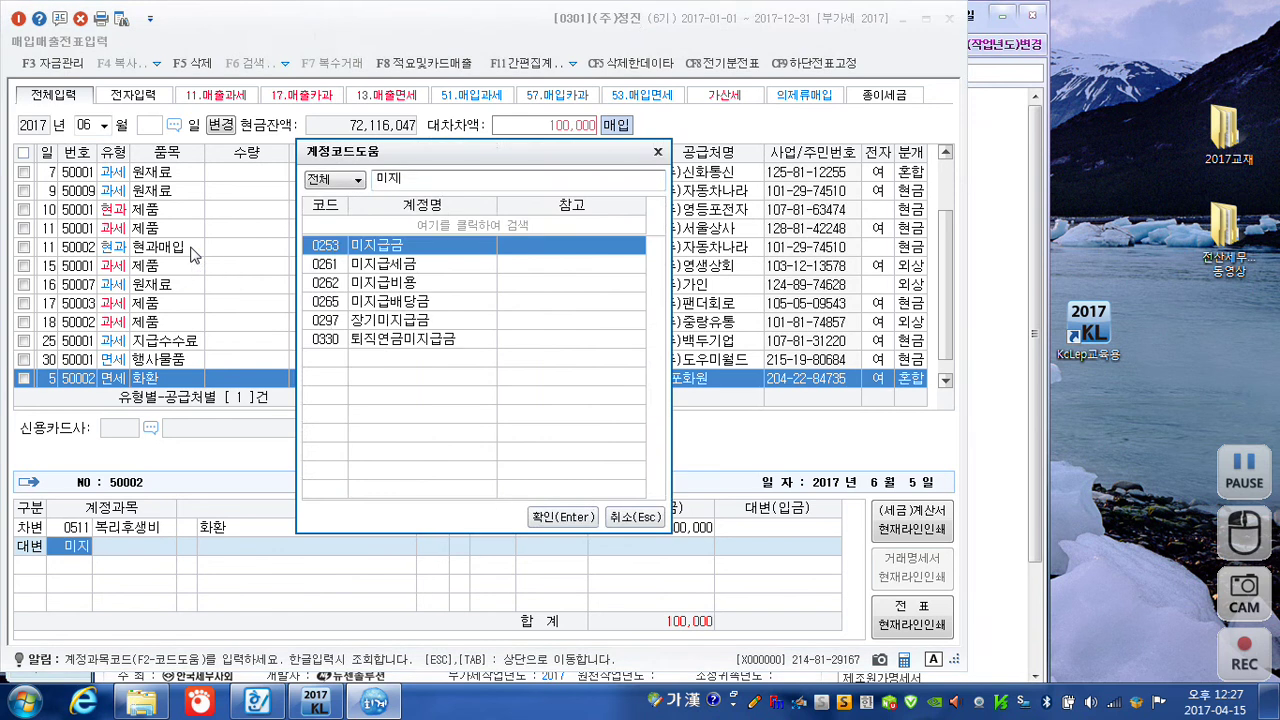
{"action": "key", "text": "Return"}
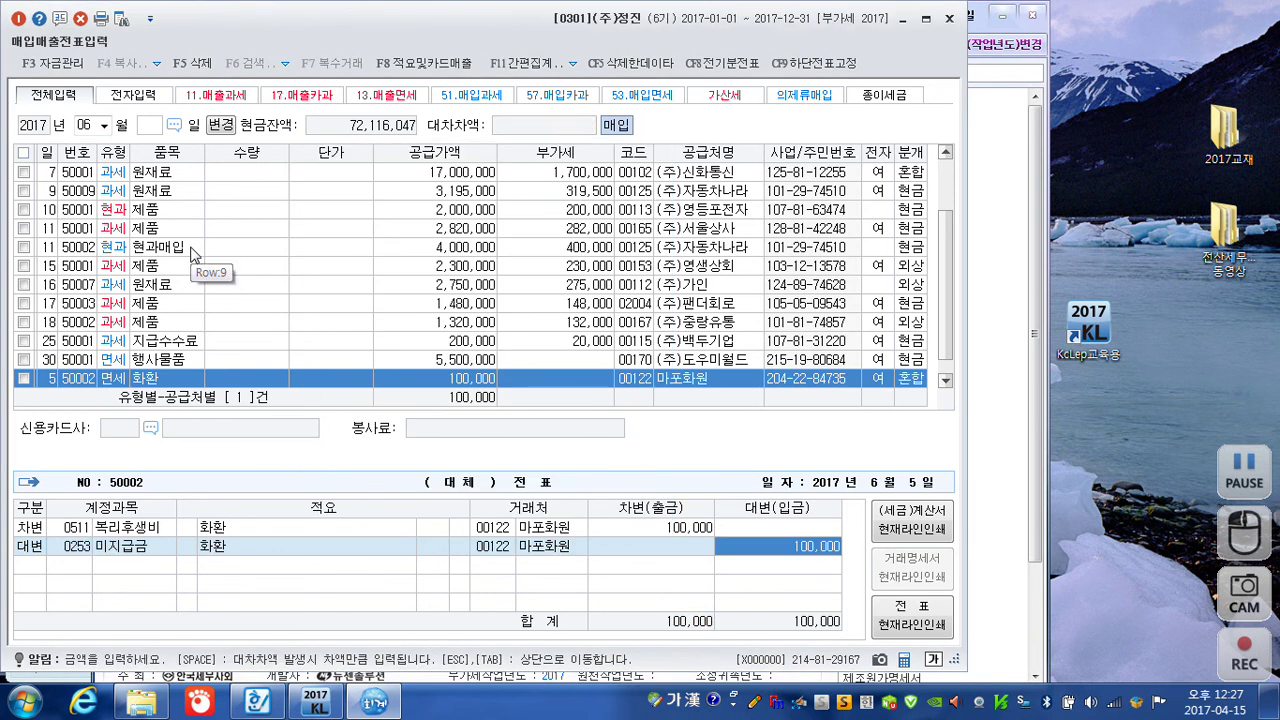
{"action": "key", "text": "Return"}
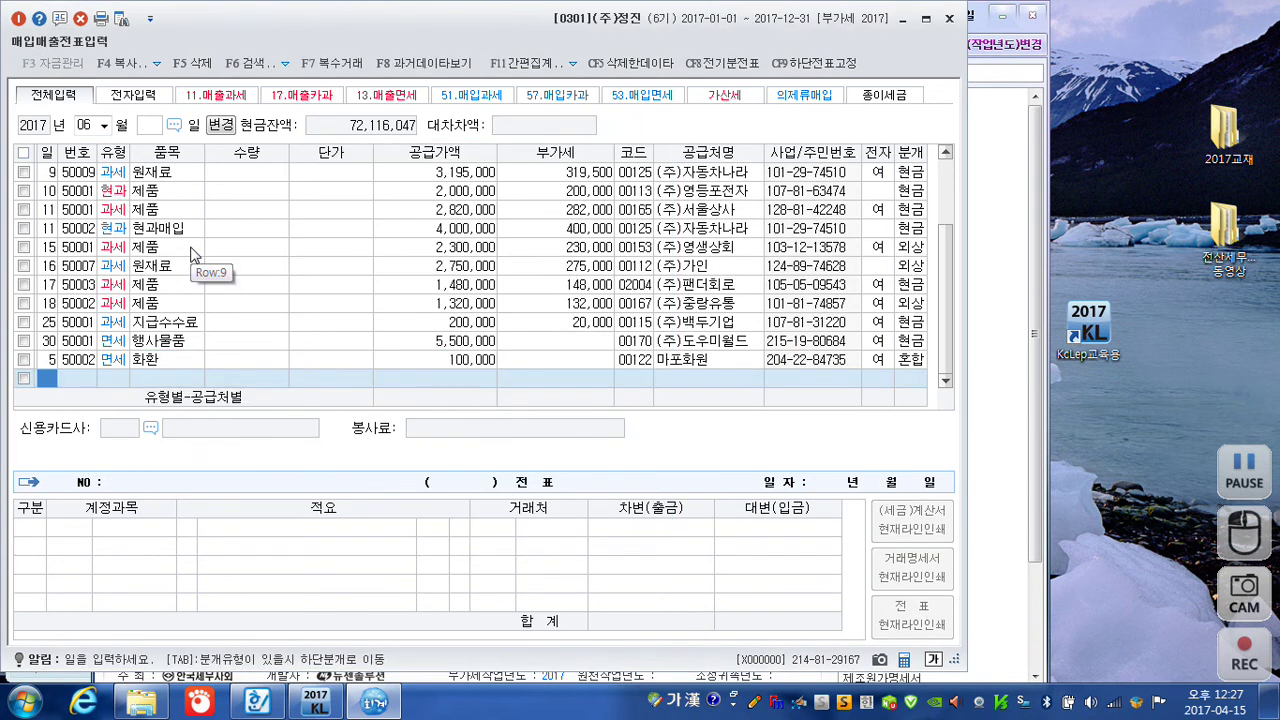
Start a purchase dated June 12 with type 58 카면 and item 갈비세트
{"action": "type", "text": "12"}
{"action": "key", "text": "Return"}
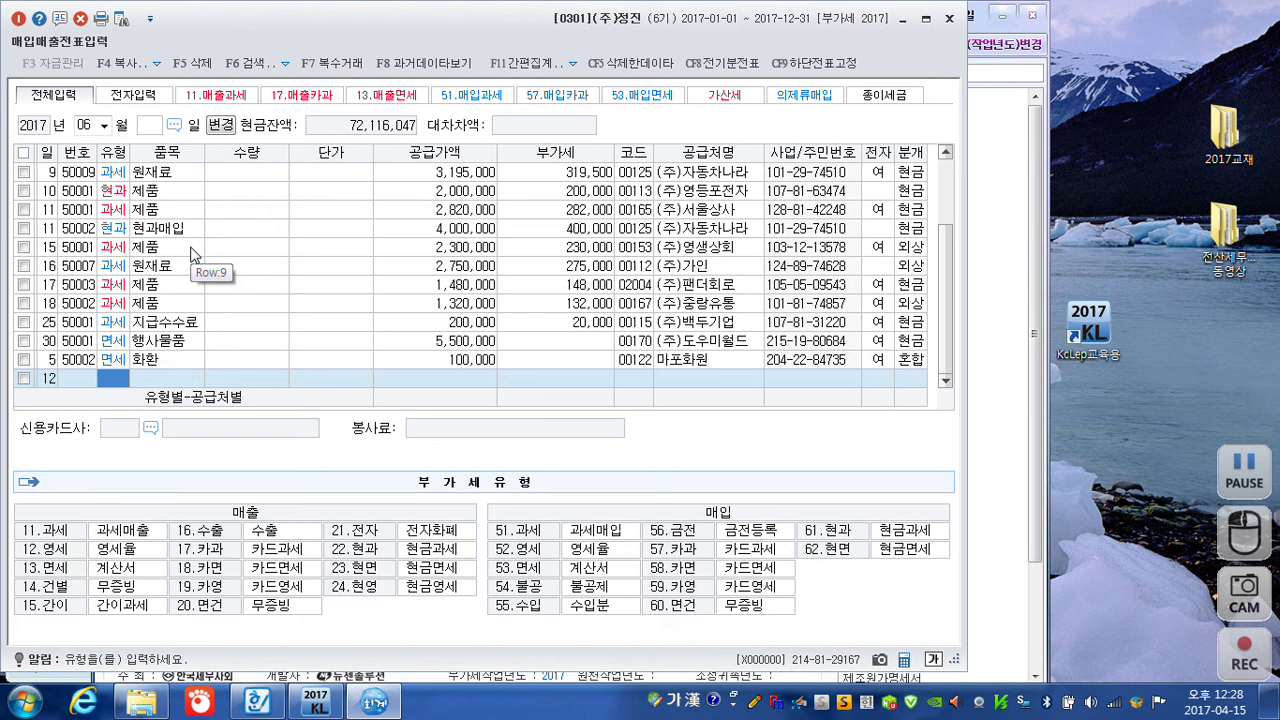
{"action": "type", "text": "58"}
{"action": "key", "text": "Return"}
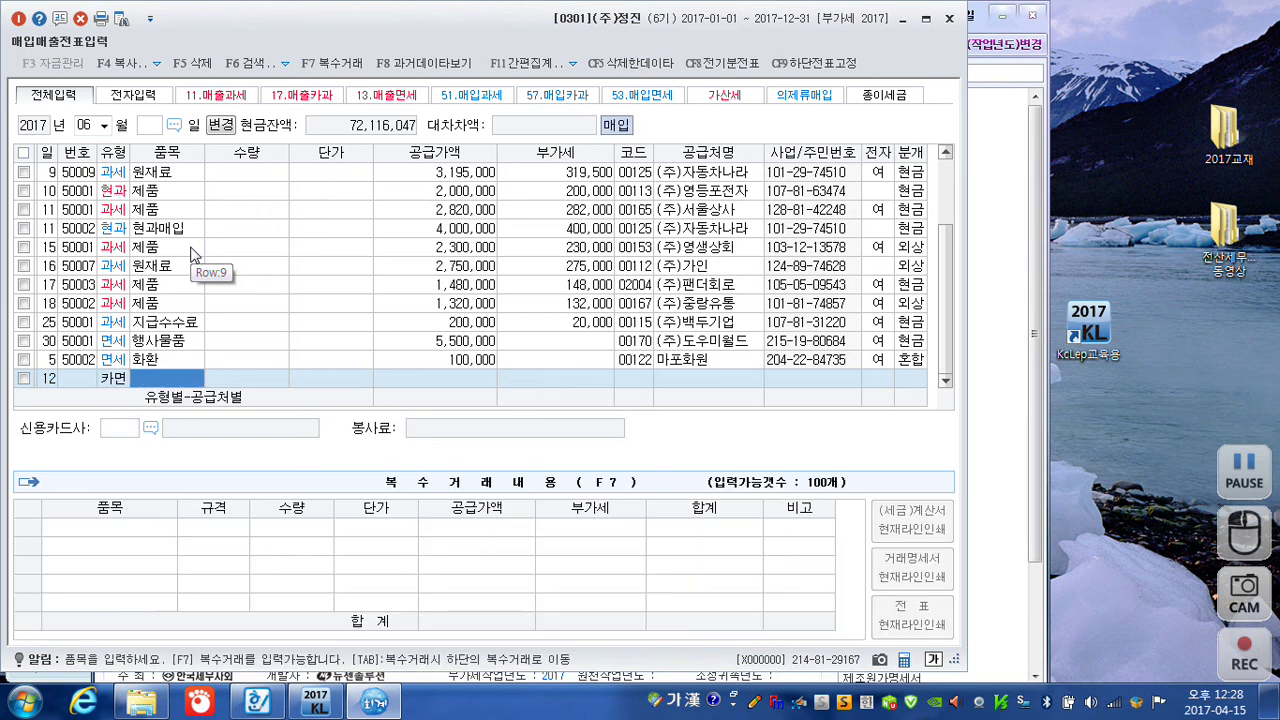
{"action": "type", "text": "갈비세"}
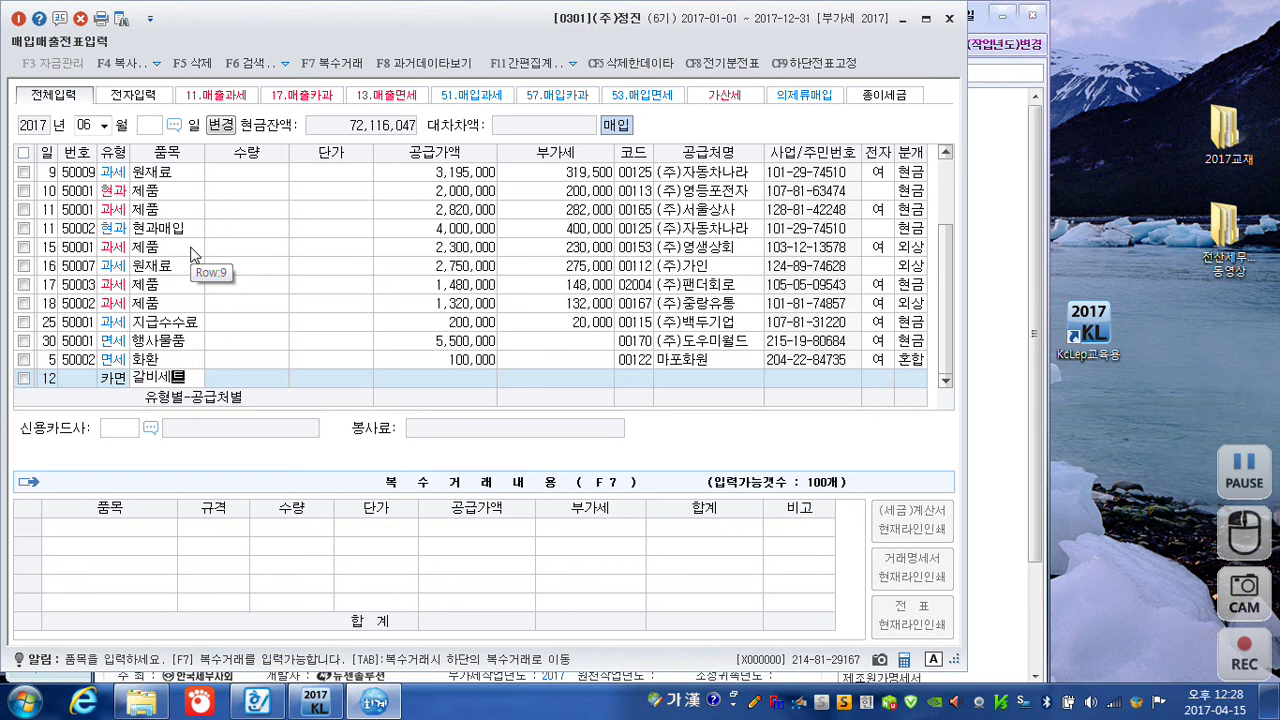
{"action": "type", "text": "트"}
{"action": "key", "text": "Return"}
{"action": "key", "text": "Return"}
{"action": "key", "text": "Return"}
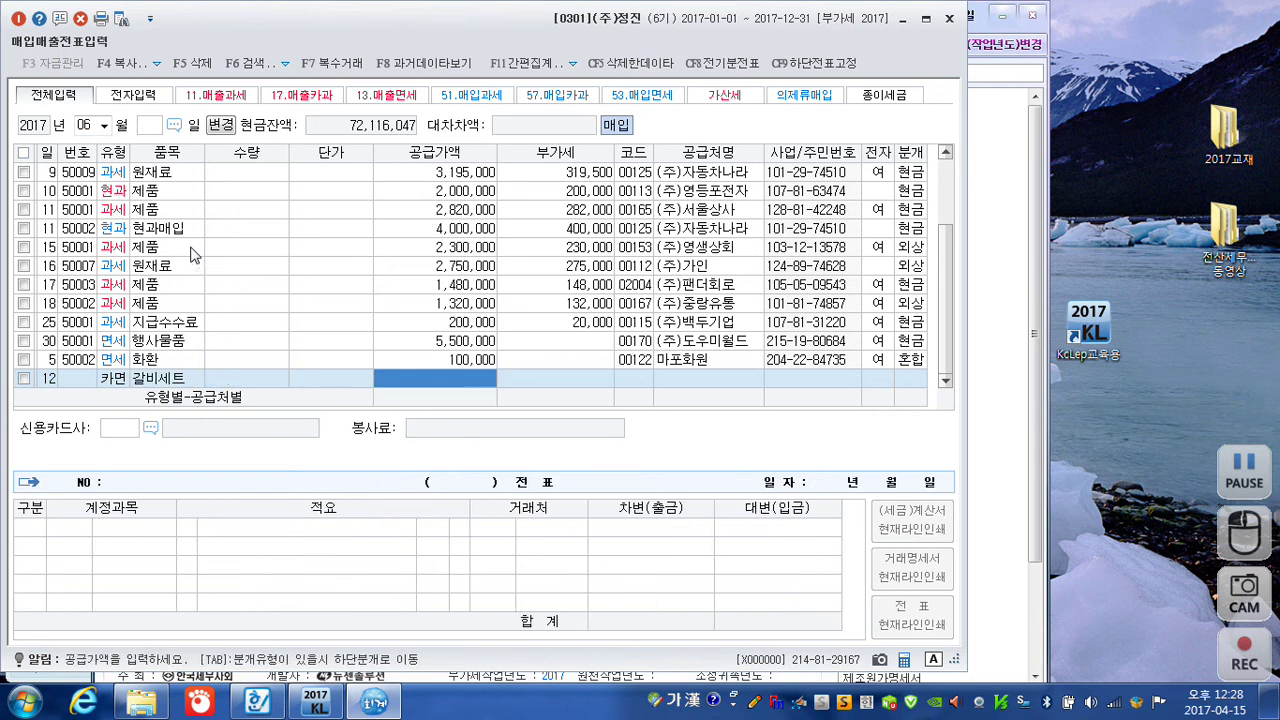
Enter a supply amount of 8,000,000 for the 갈비세트 purchase and set the counterparty to 성도농산
{"action": "type", "text": "8000000"}
{"action": "key", "text": "Return"}
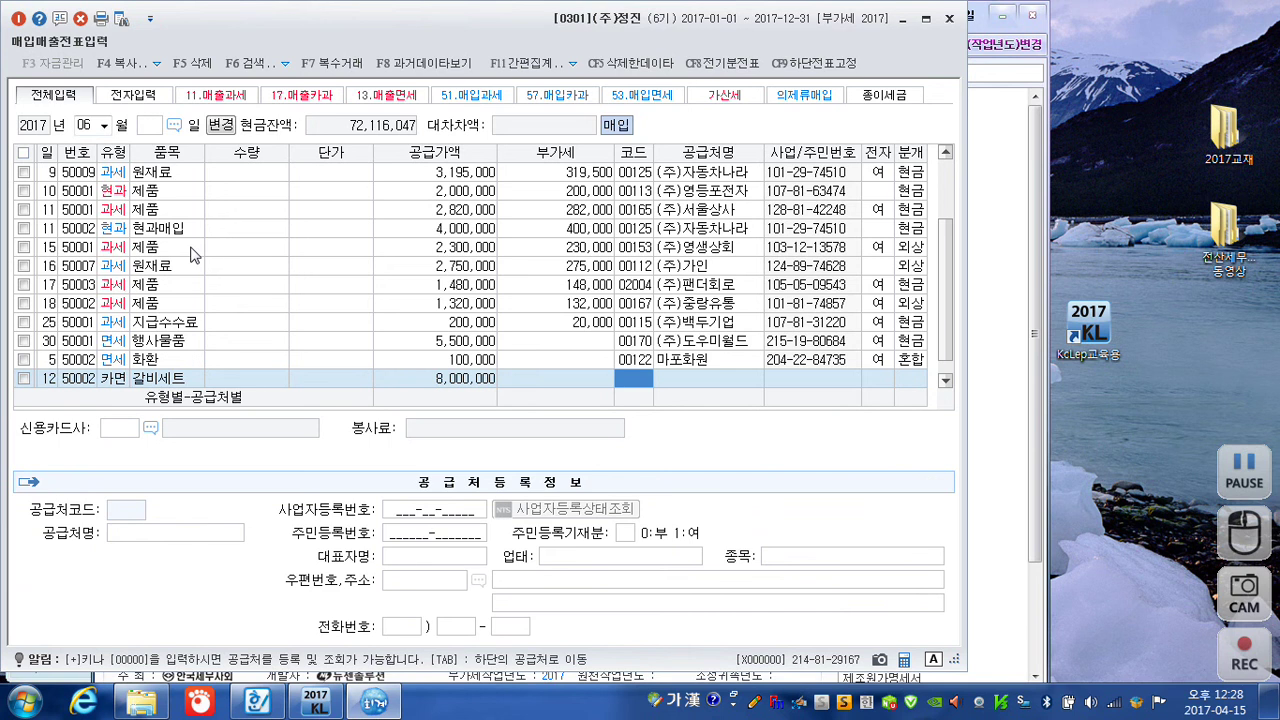
{"action": "type", "text": "성되"}
{"action": "key", "text": "Return"}
{"action": "key", "text": "Return"}
{"action": "key", "text": "Return"}
Assign 비씨카드(법인카드) as the card company of the 성도농산 purchase and set its journal type to 4 카드
{"action": "key", "text": "F2"}
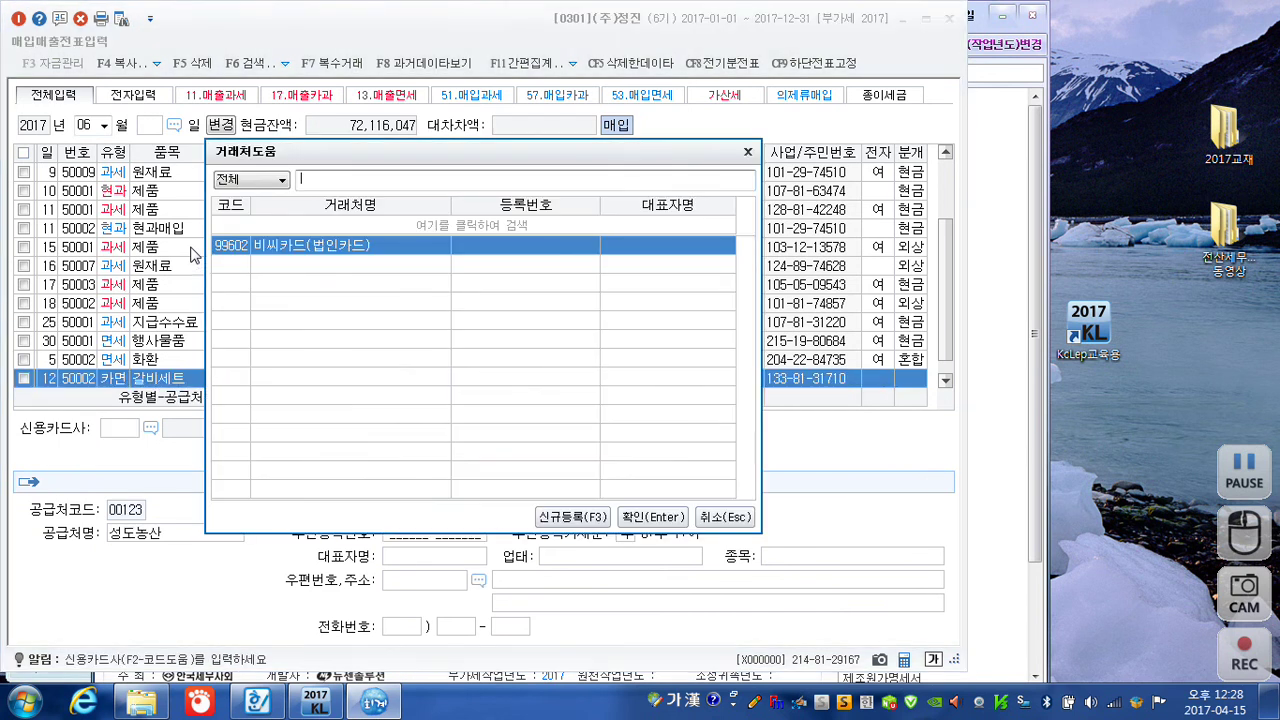
{"action": "key", "text": "Return"}
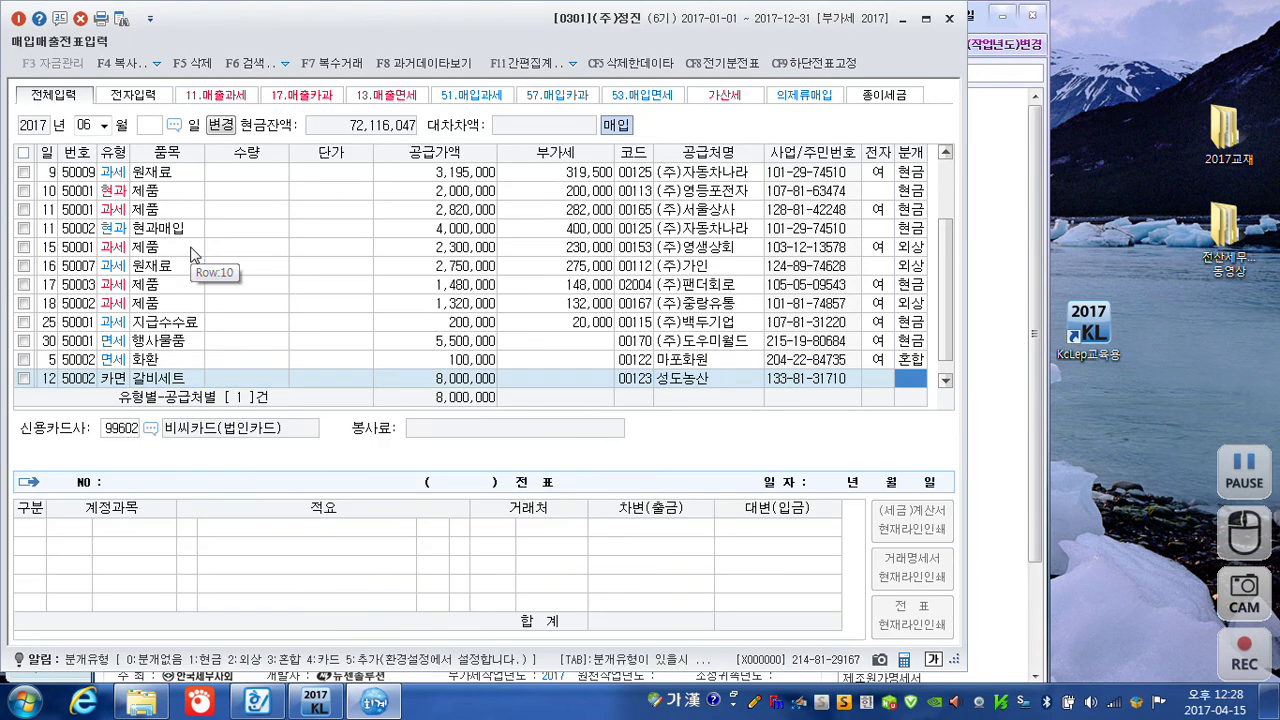
{"action": "type", "text": "4"}
{"action": "key", "text": "Return"}
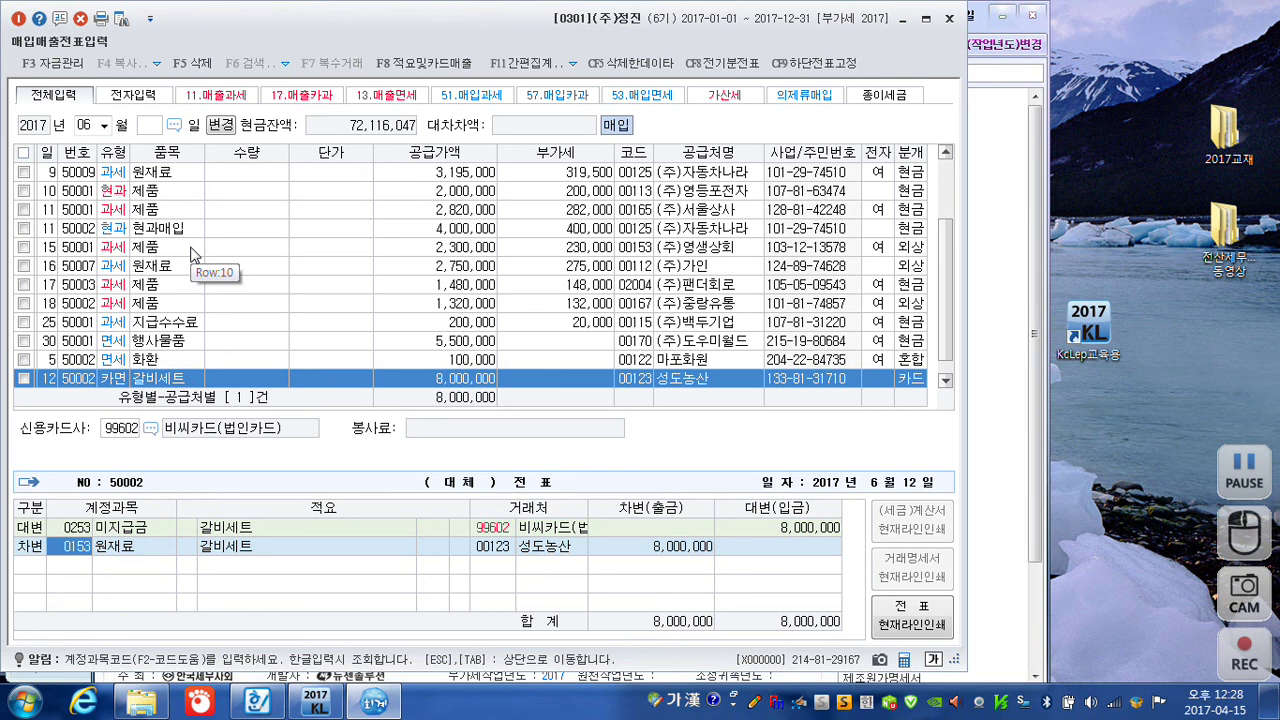
Replace the 원재료 debit account of the 갈비세트 purchase with 0813 접대비 (판매관리비) and save the entry
{"action": "type", "text": "접대"}
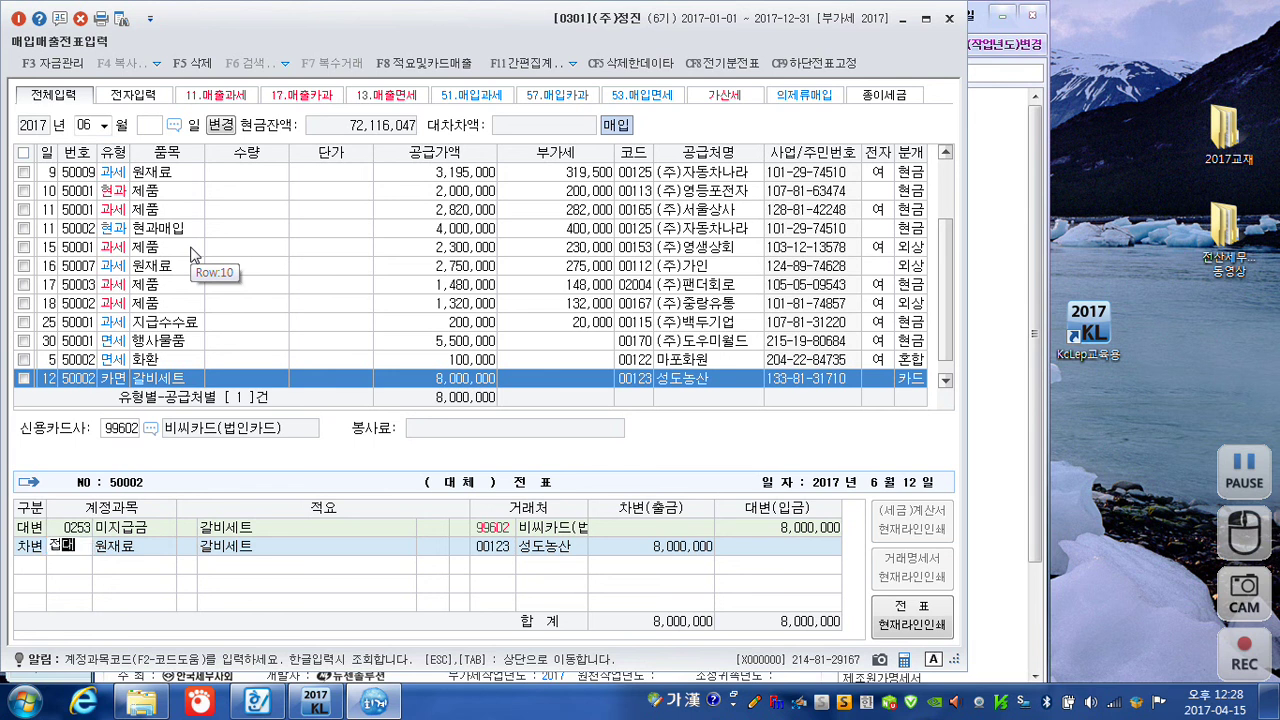
{"action": "key", "text": "Return"}
{"action": "key", "text": "Down"}
{"action": "key", "text": "Down"}
{"action": "key", "text": "Down"}
{"action": "key", "text": "Down"}
{"action": "key", "text": "Down"}
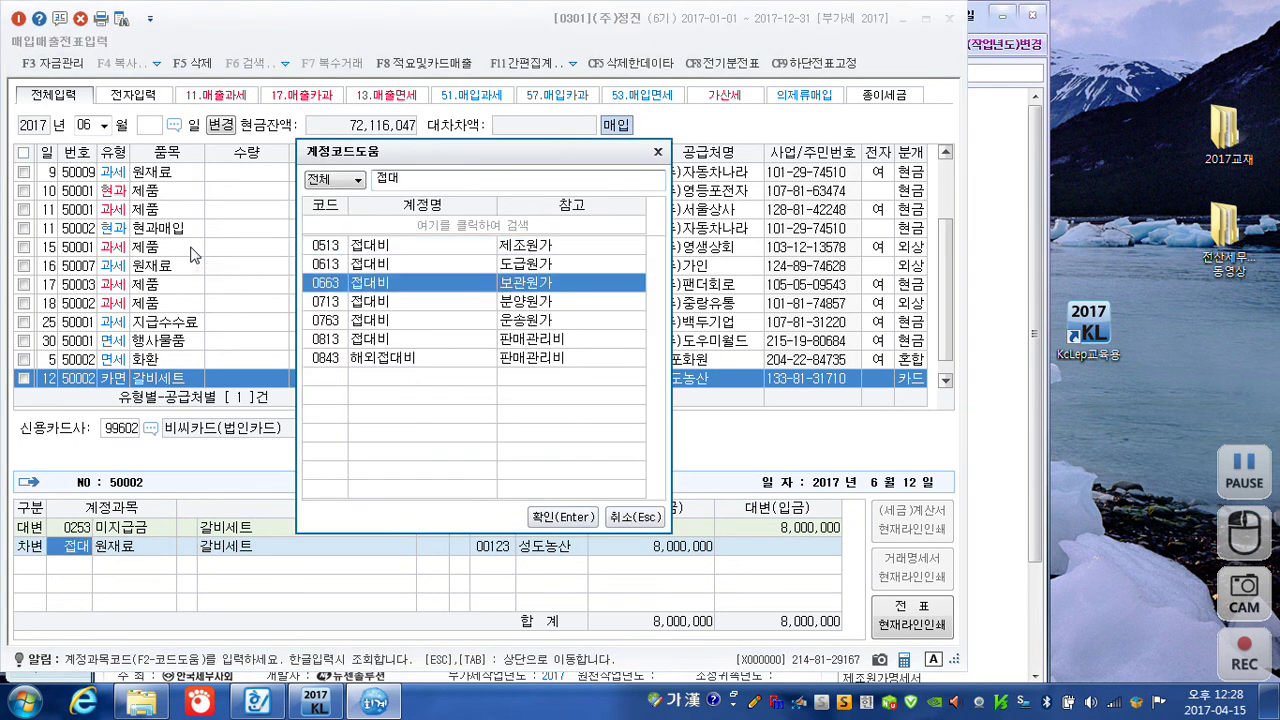
{"action": "key", "text": "Return"}
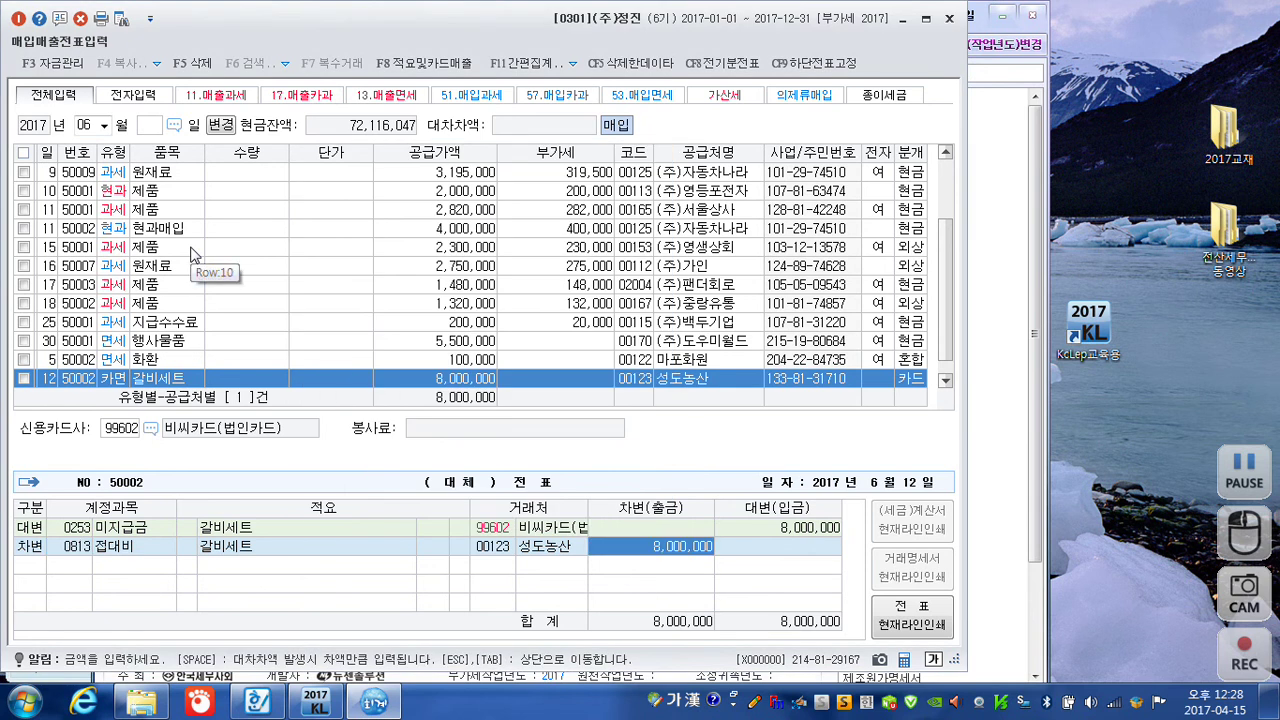
{"action": "key", "text": "Return"}
Start a sale dated June 14 with type 14 건별 and item 제품, leaving quantity and unit price blank
{"action": "type", "text": "14"}
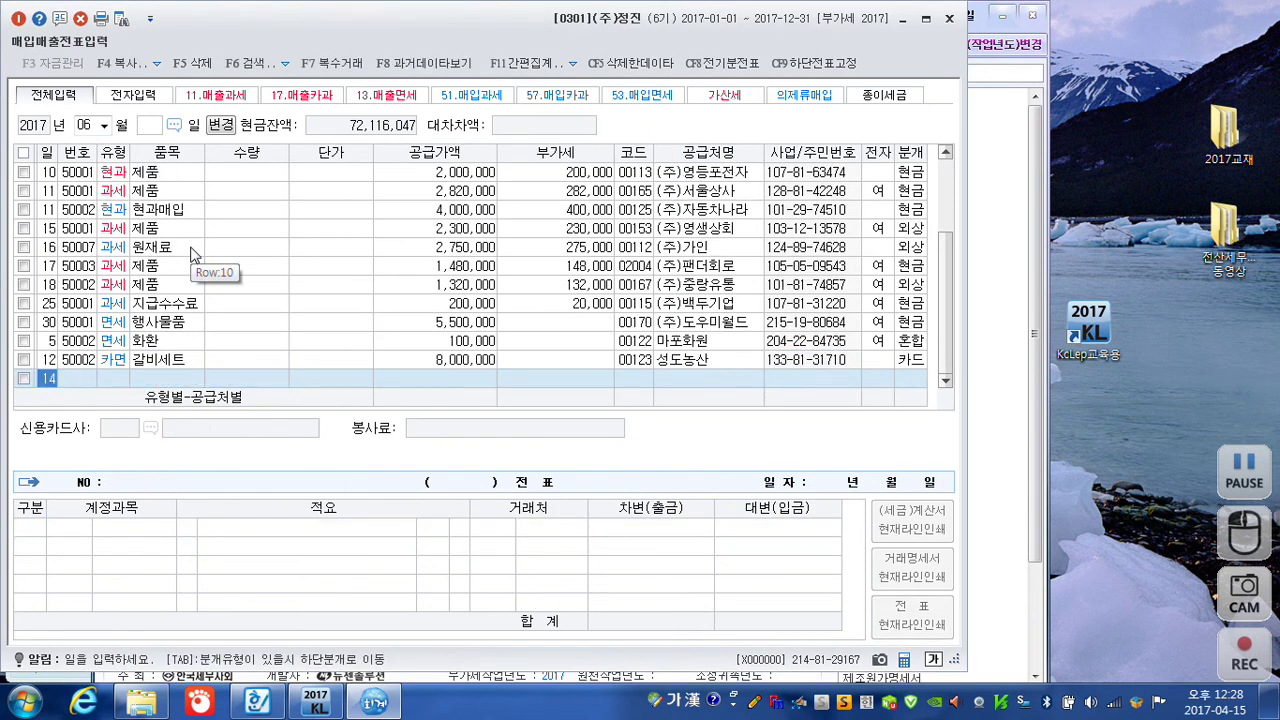
{"action": "key", "text": "Return"}
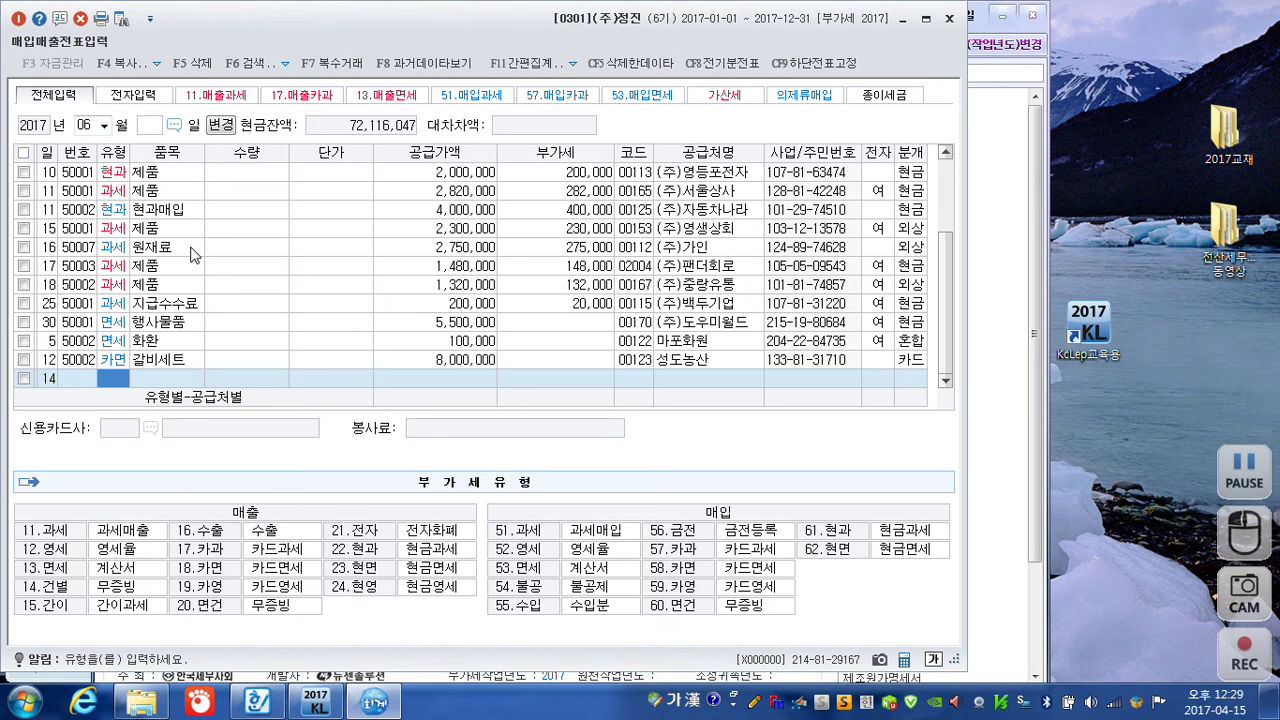
{"action": "type", "text": "14"}
{"action": "key", "text": "Return"}
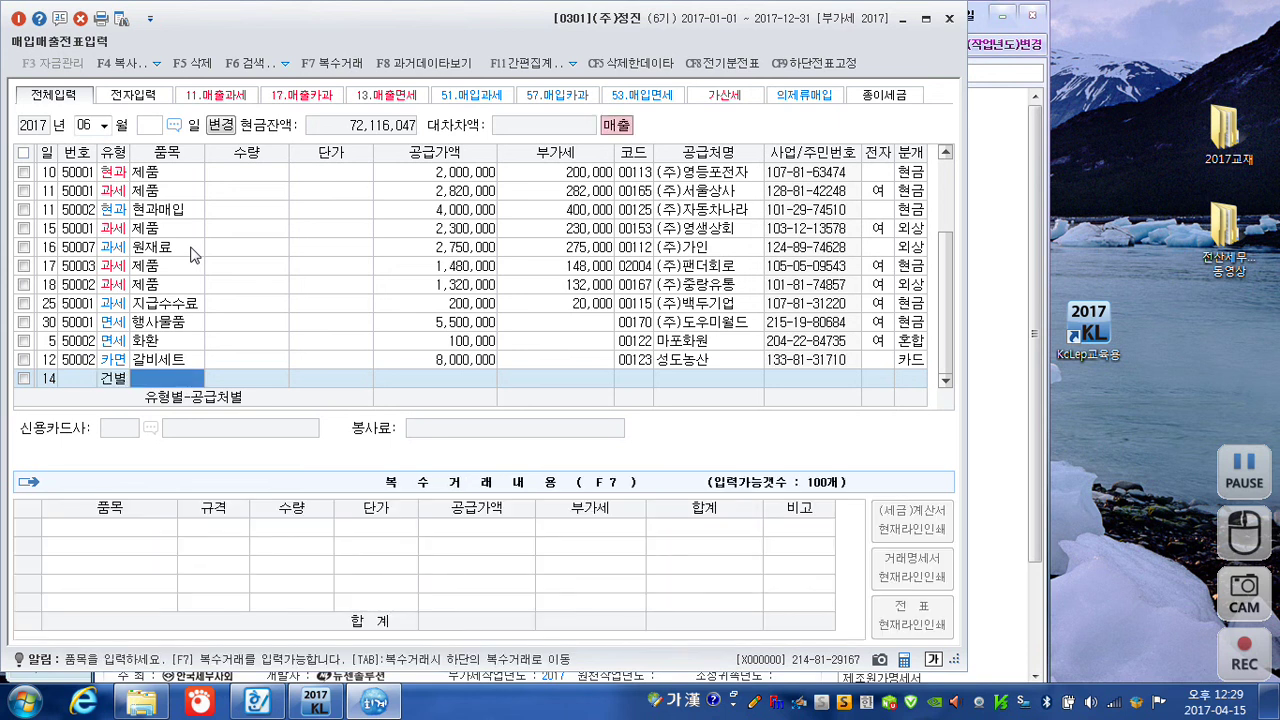
{"action": "key", "text": "Left"}
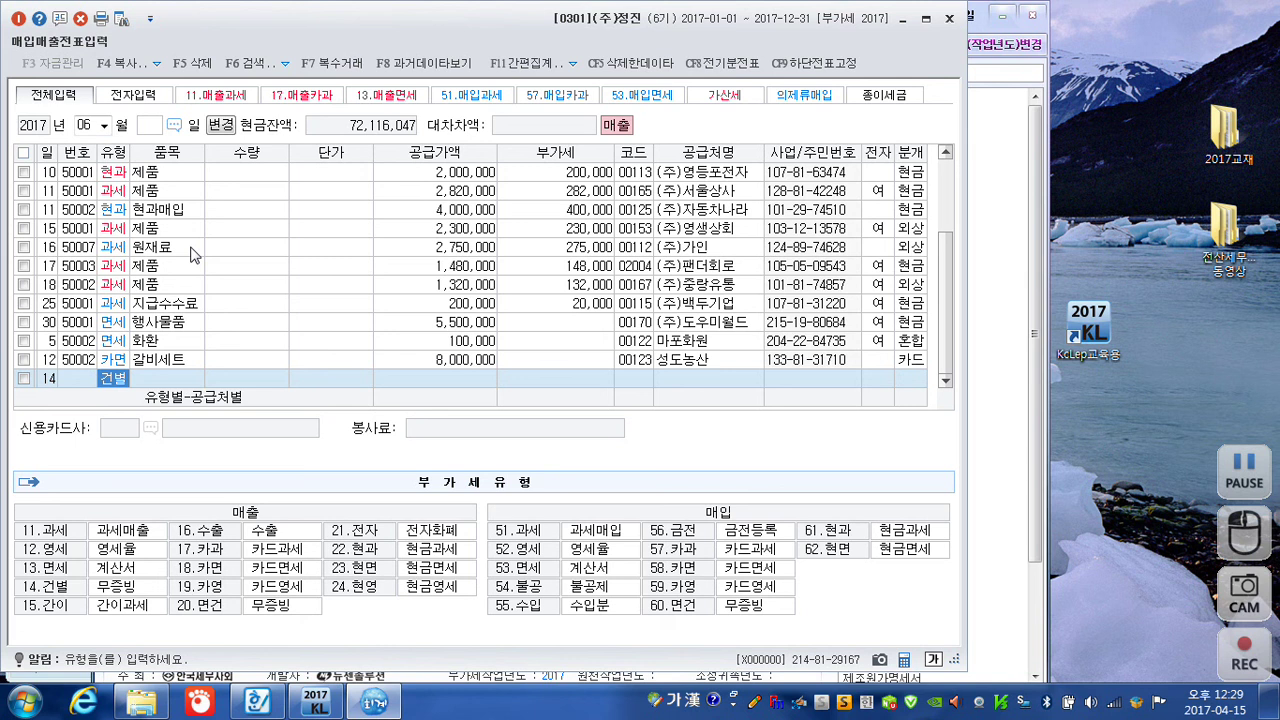
{"action": "key", "text": "Return"}
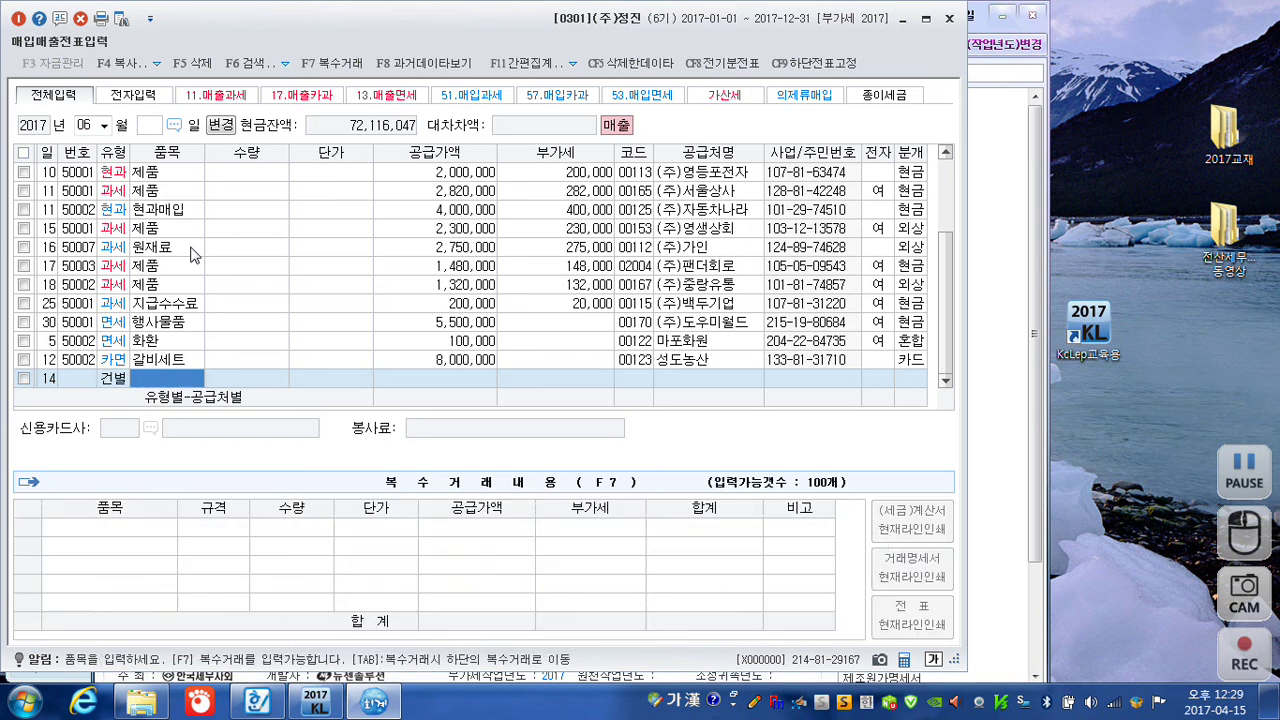
{"action": "type", "text": "ㅈ"}
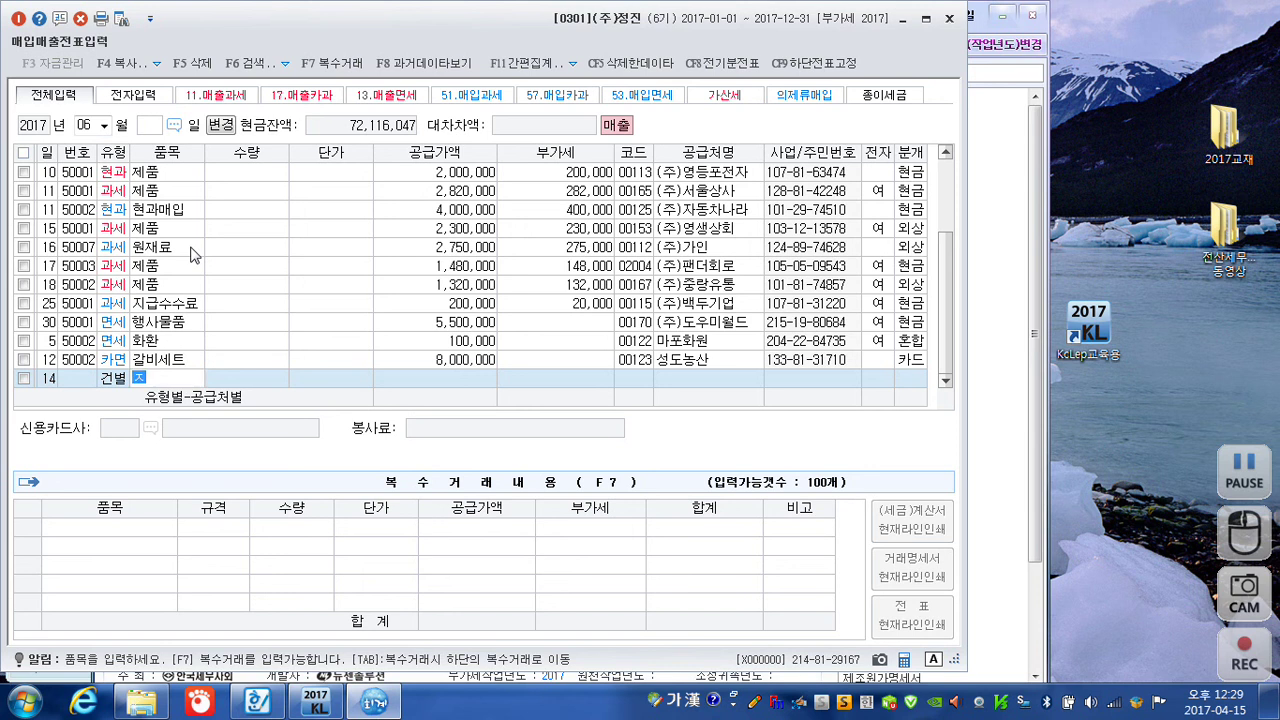
{"action": "type", "text": "ㅔ품"}
{"action": "key", "text": "Return"}
{"action": "key", "text": "Return"}
{"action": "key", "text": "Return"}
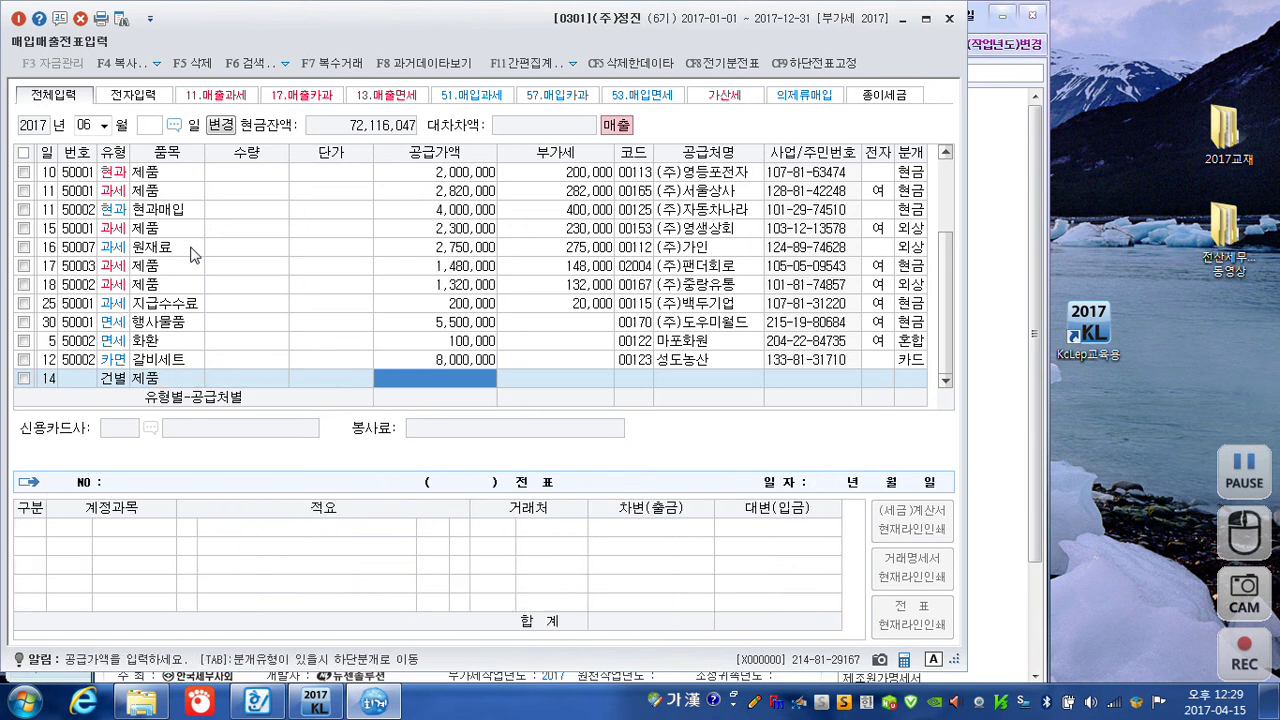
Enter a supply amount of 120,000 with its VAT for the June 14 제품 sale and select the individual customer as counterparty
{"action": "type", "text": "120000"}
{"action": "key", "text": "Return"}
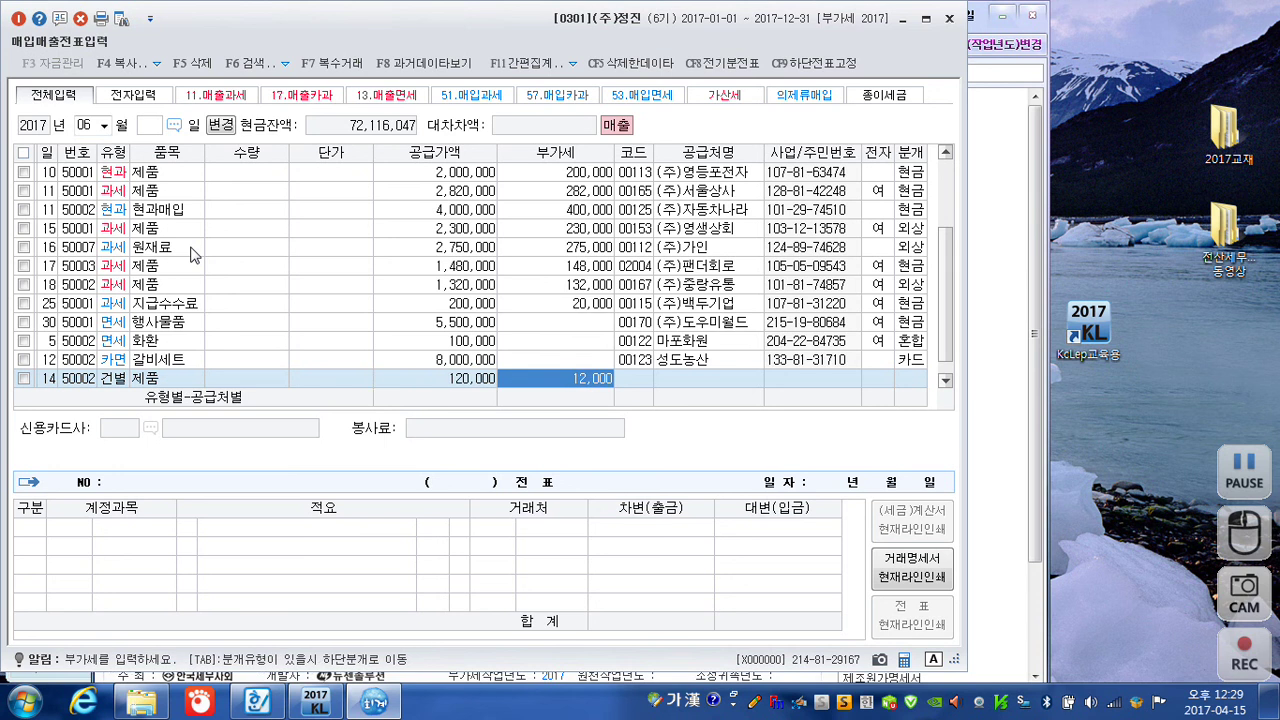
{"action": "key", "text": "Return"}
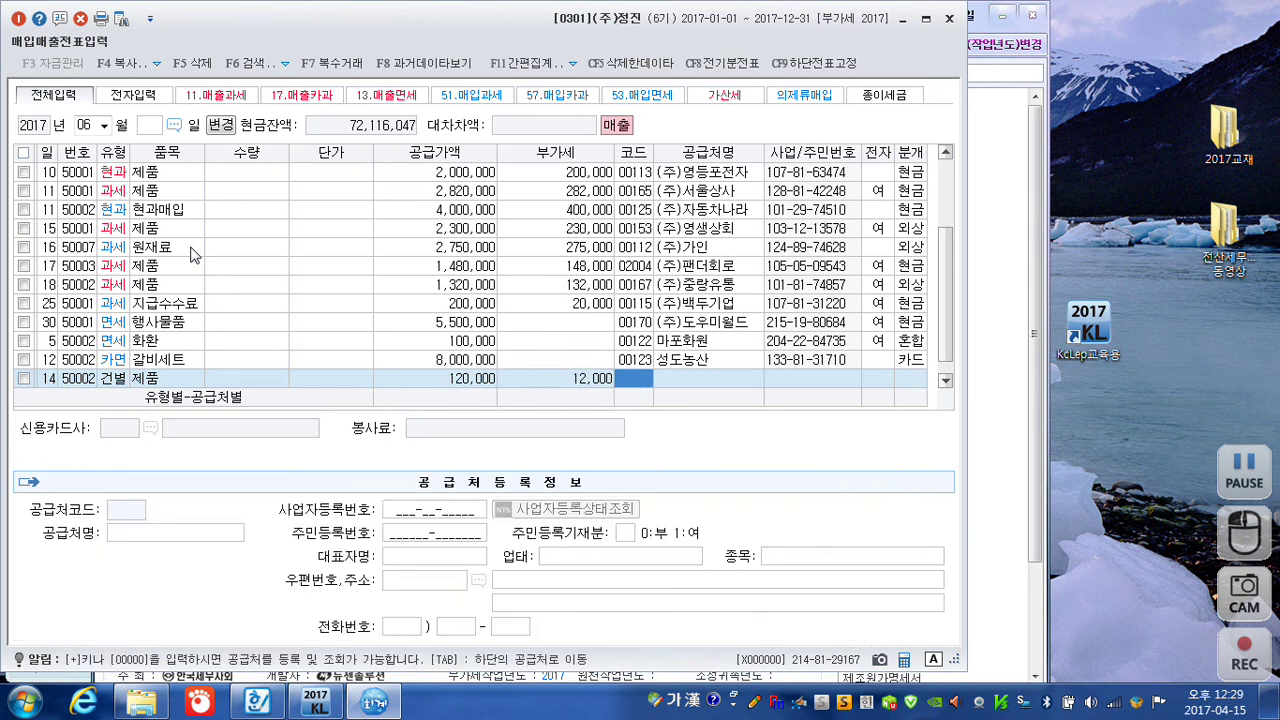
{"action": "type", "text": "나대"}
{"action": "key", "text": "Return"}
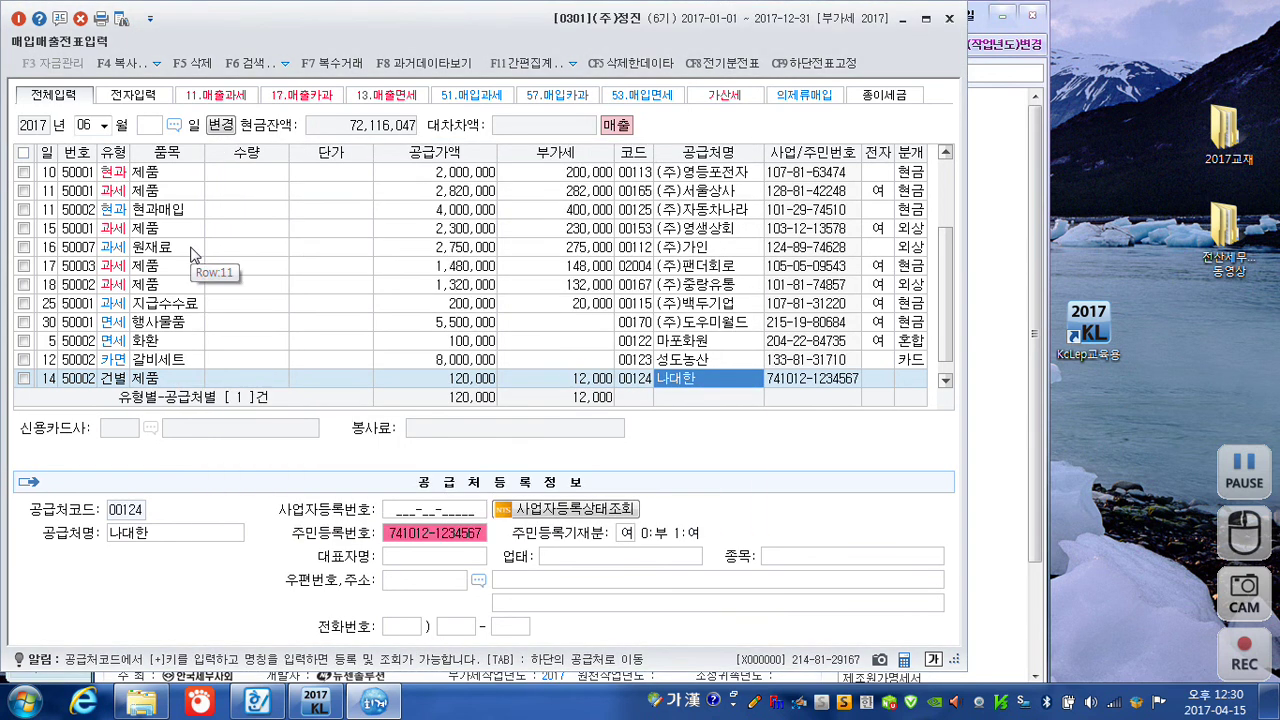
Clear the counterparty code of the June 14 sale, set its journal type to 1 현금 and leave purchase/sales voucher entry
{"action": "key", "text": "Left"}
{"action": "key", "text": "Delete"}
{"action": "key", "text": "Return"}
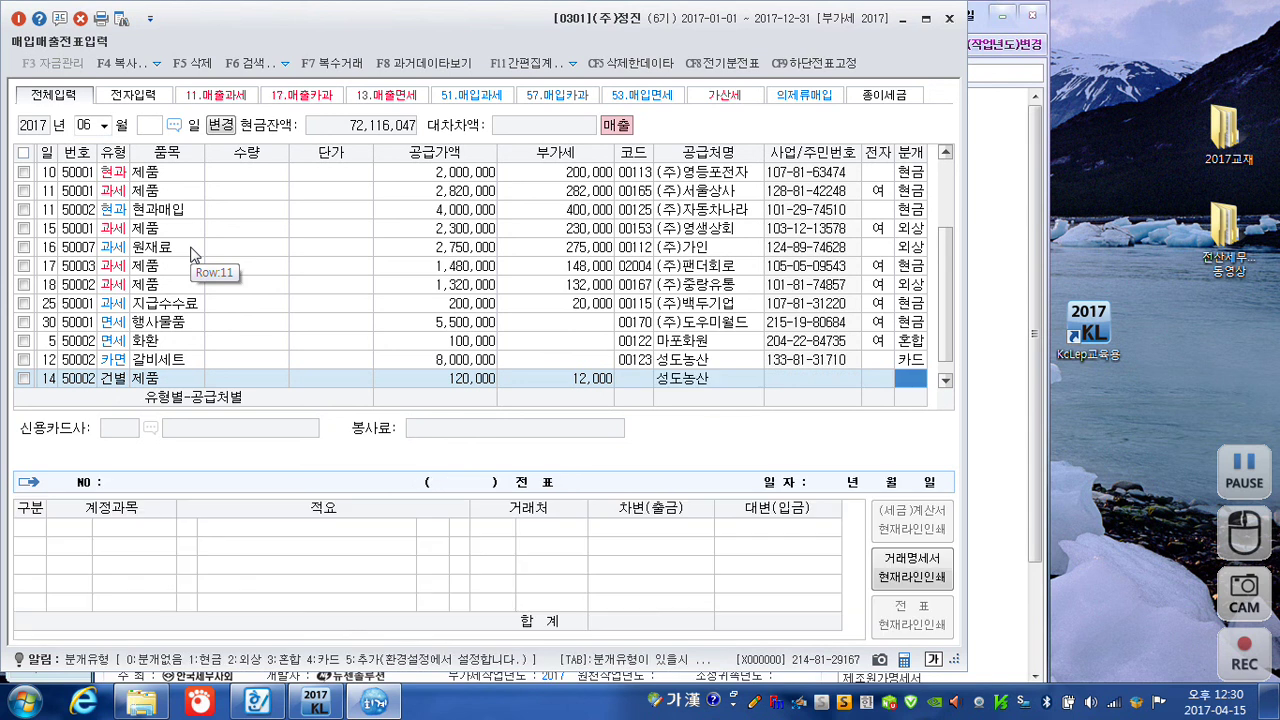
{"action": "type", "text": "1"}
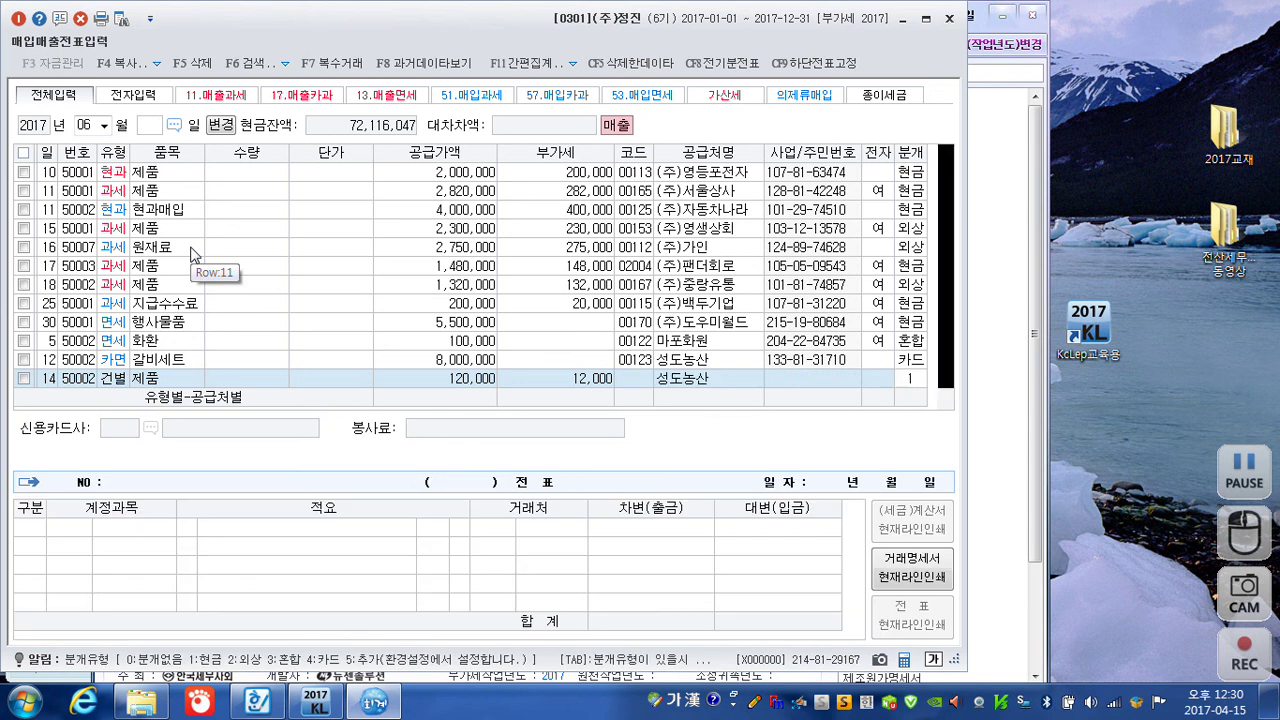
{"action": "key", "text": "Return"}
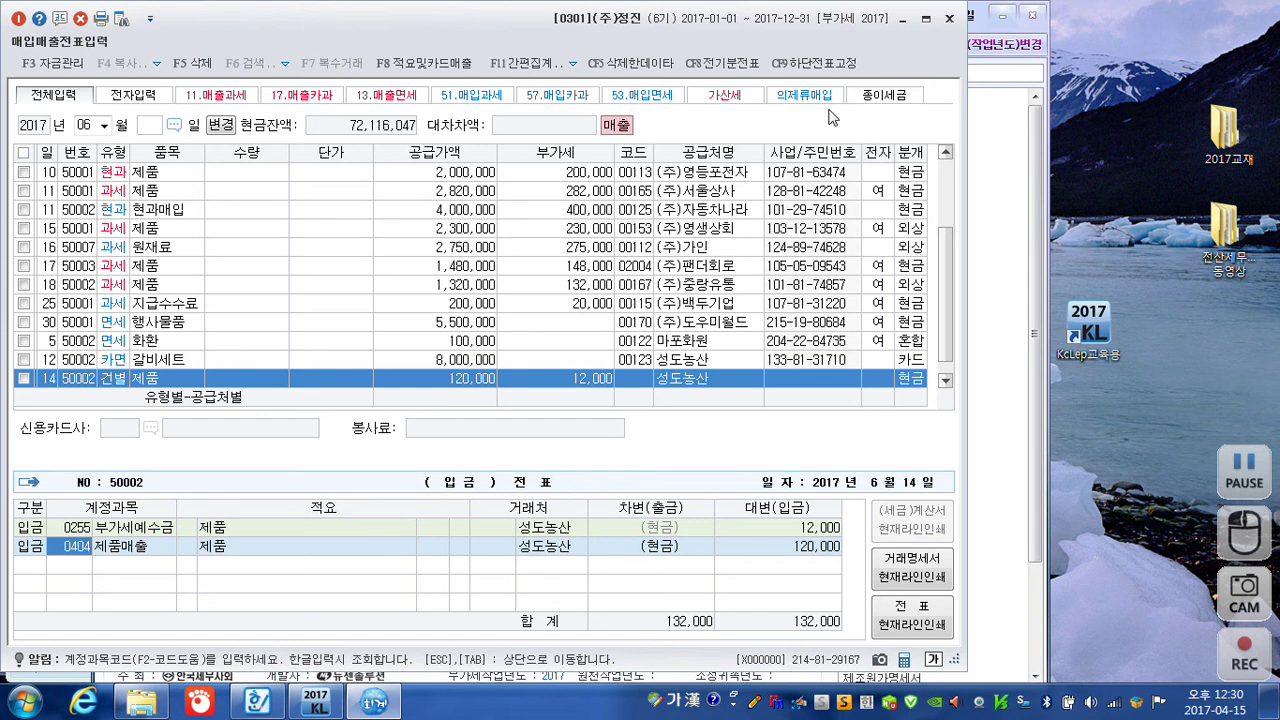
{"action": "left_click", "coordinate": [950, 20]}
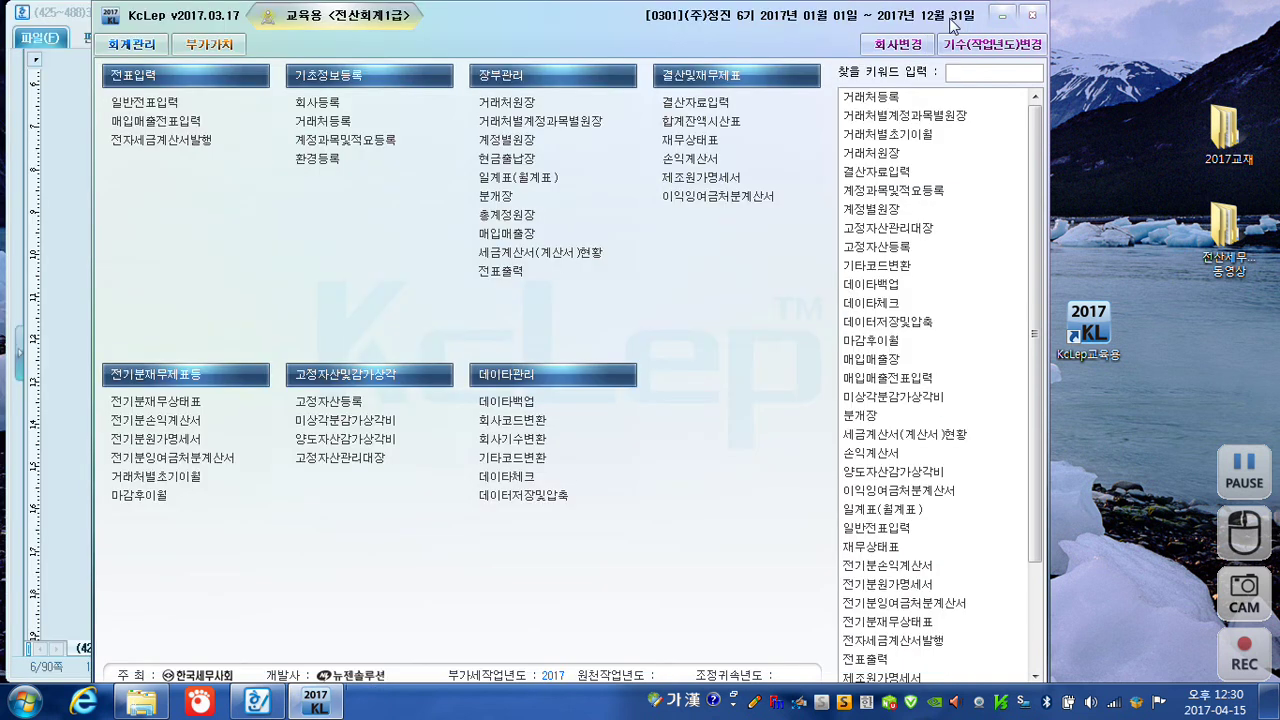
In general voucher entry for June 7, replace the 운반비 account of the cash payment voucher with 0153 원재료
{"action": "left_click", "coordinate": [128, 106]}
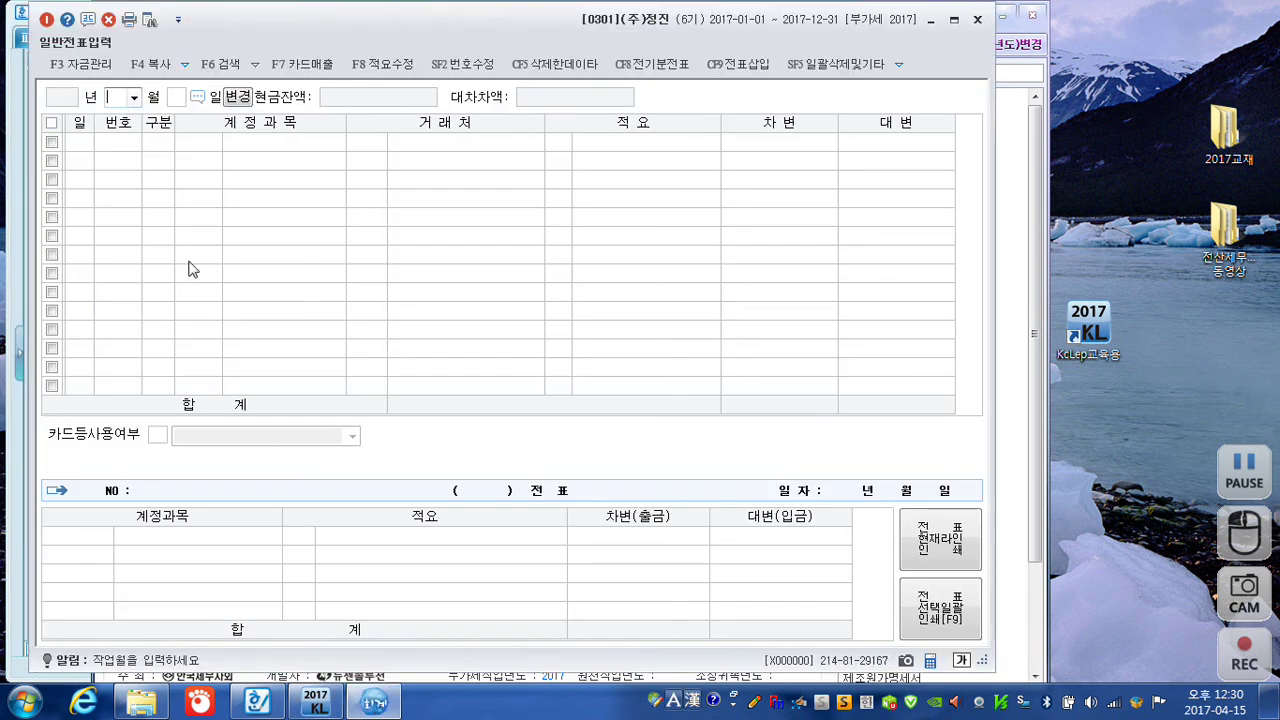
{"action": "type", "text": "7"}
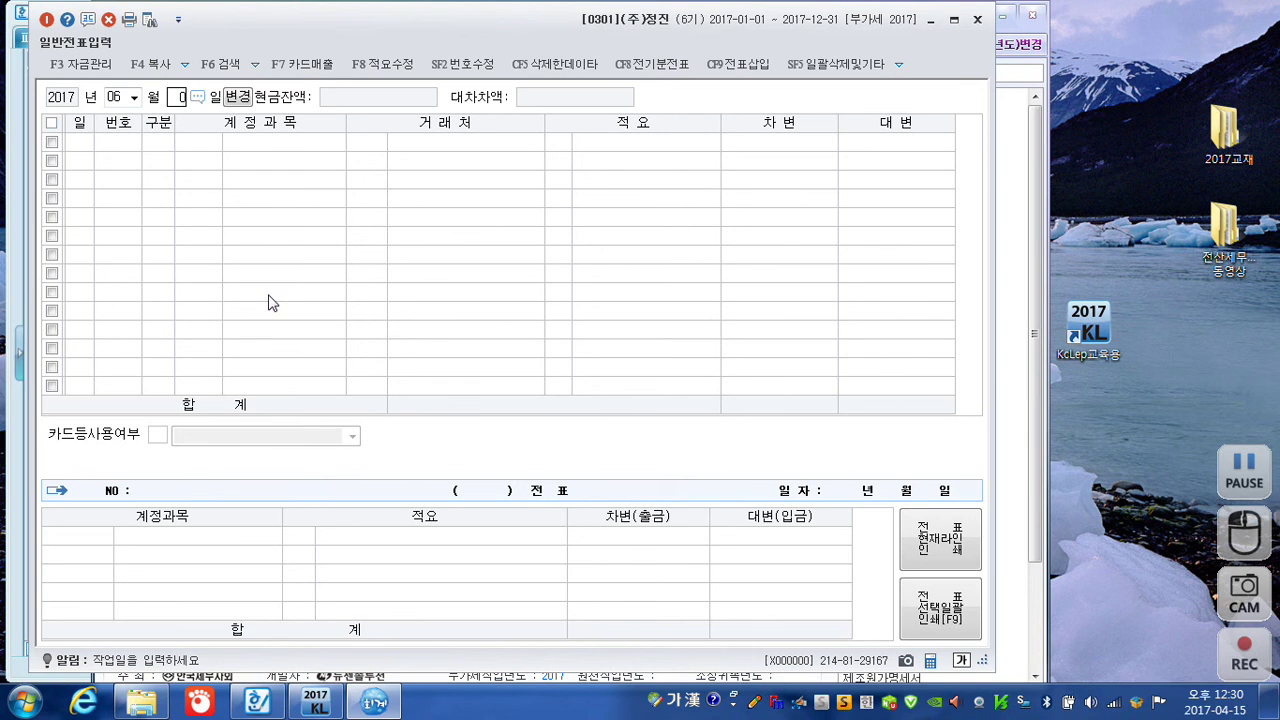
{"action": "key", "text": "Return"}
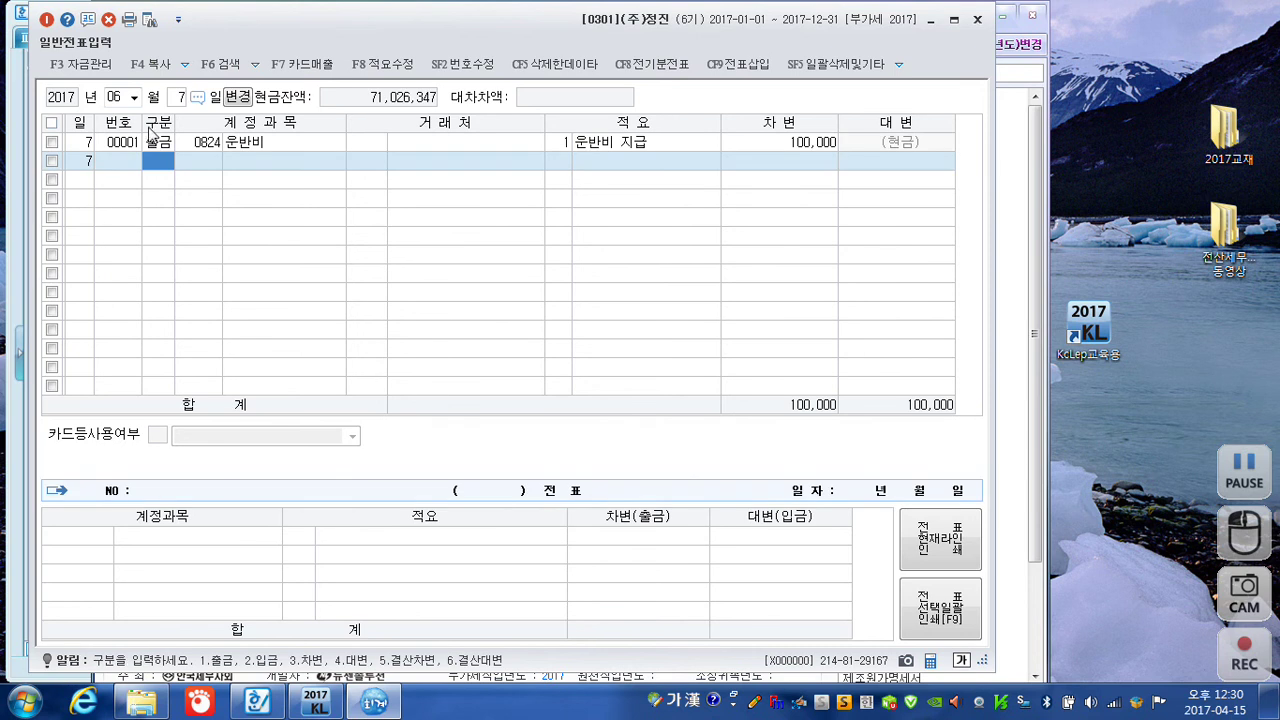
{"action": "left_click", "coordinate": [218, 146]}
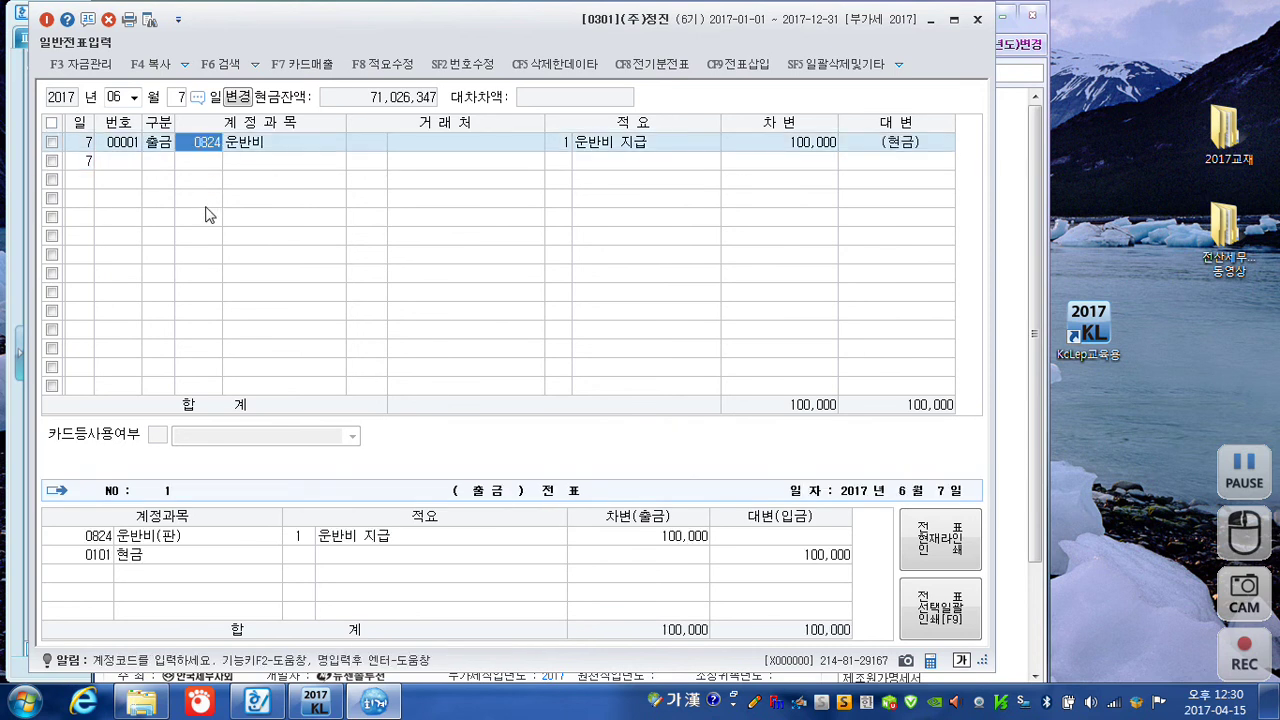
{"action": "type", "text": "원재"}
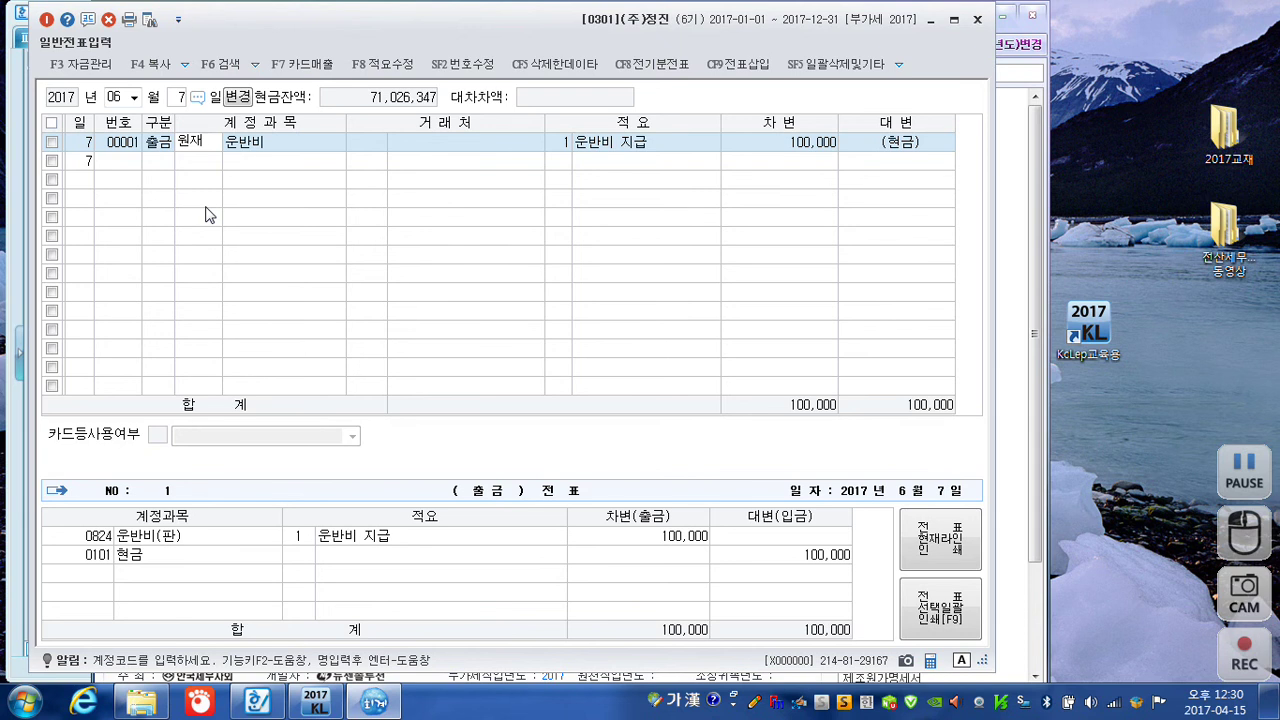
{"action": "key", "text": "Return"}
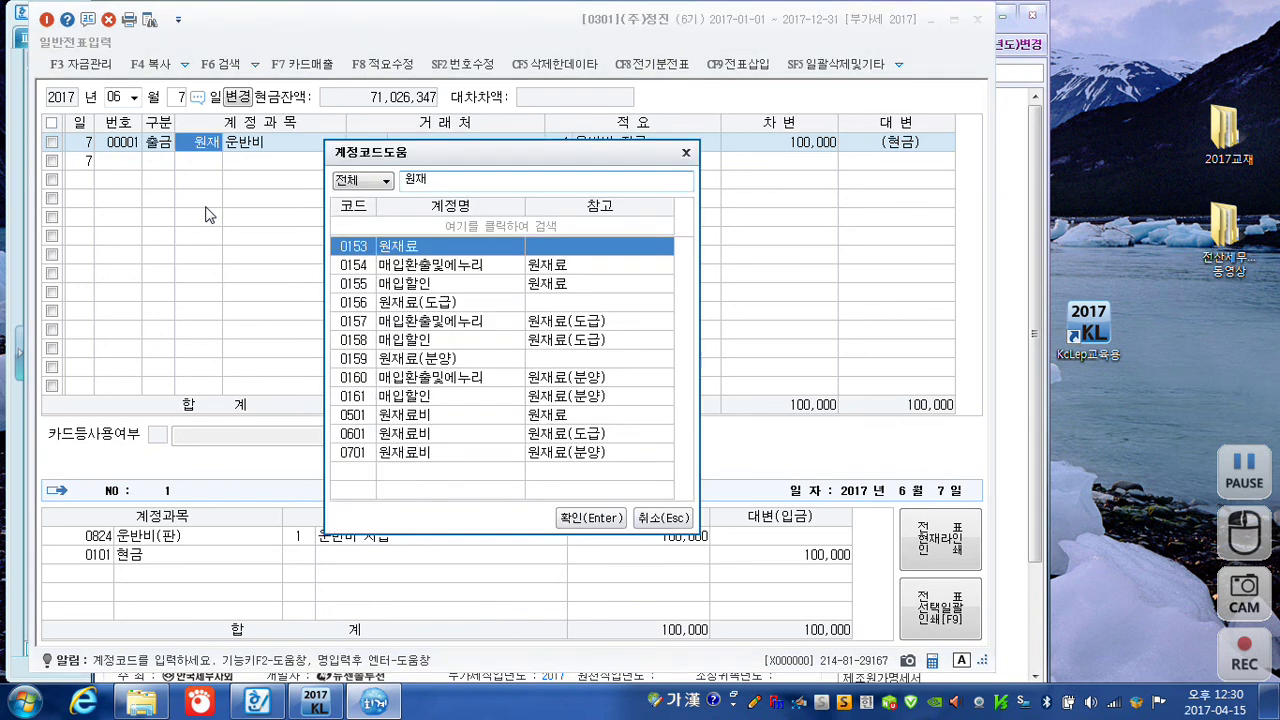
{"action": "key", "text": "Return"}
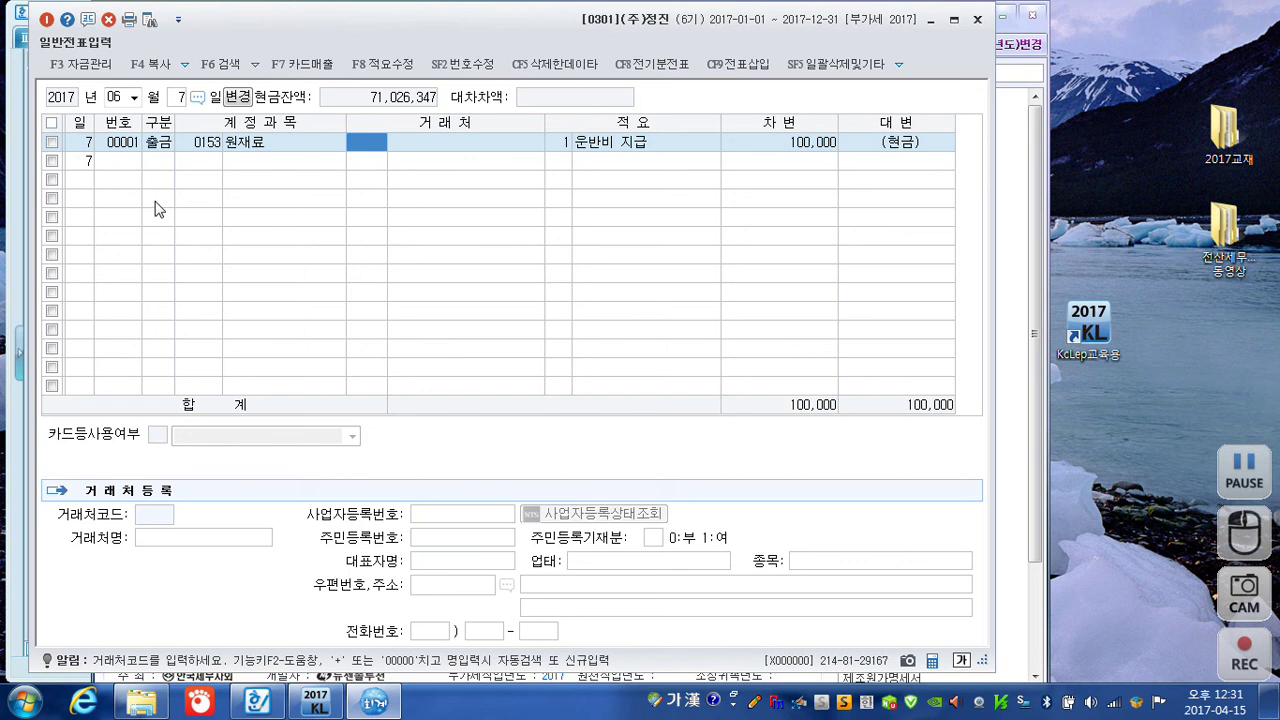
Bring up the June 10 general voucher and set its 0817 세금과공과 debit amount to 600,000
{"action": "left_click", "coordinate": [168, 93]}
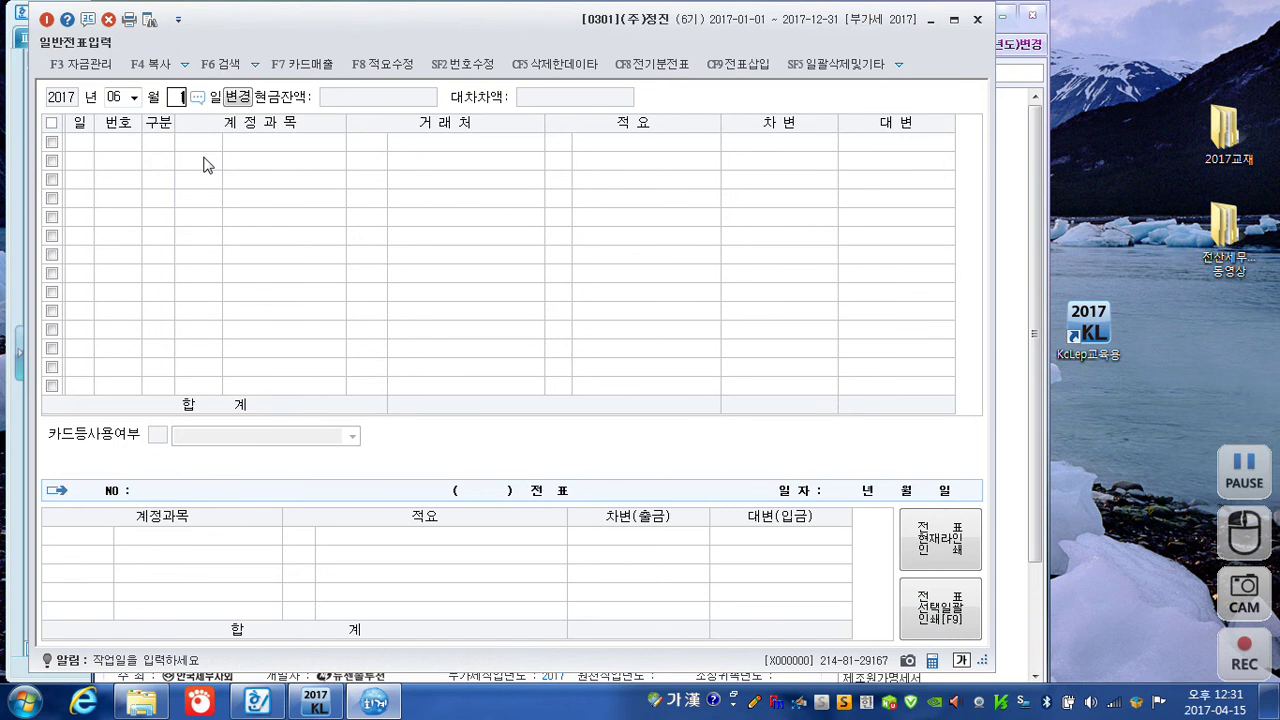
{"action": "type", "text": "10"}
{"action": "key", "text": "Return"}
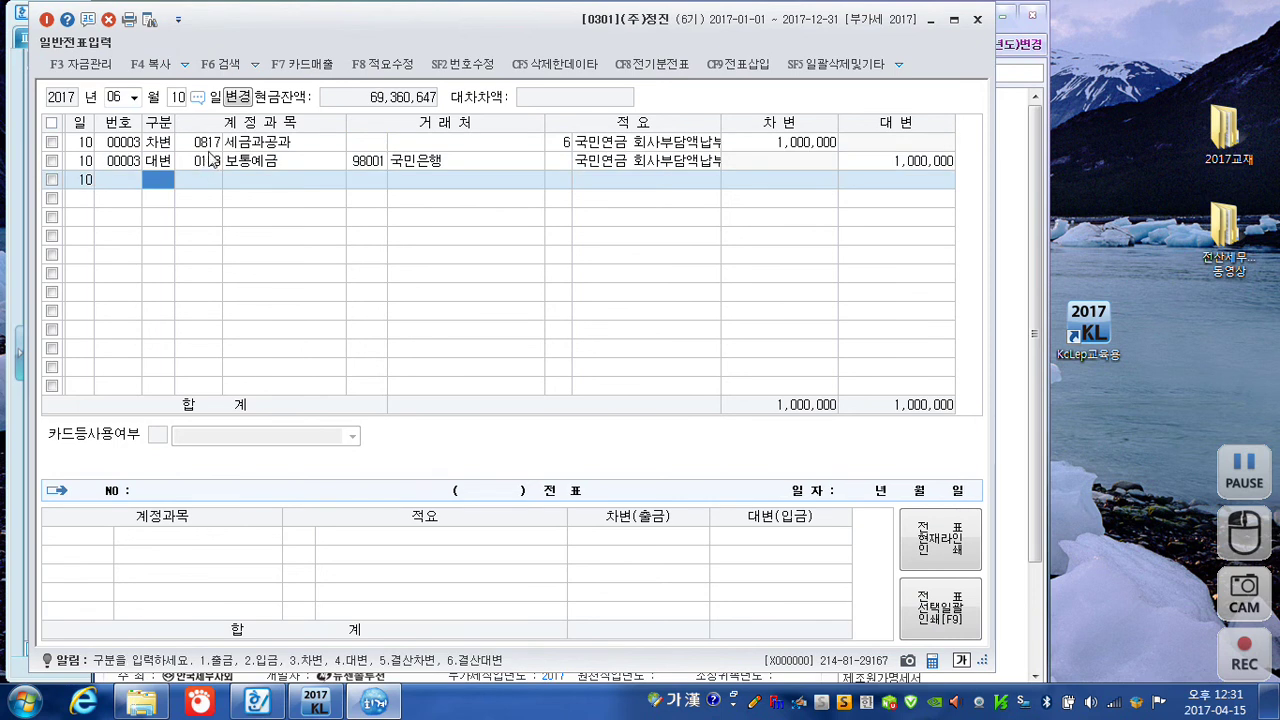
{"action": "left_click", "coordinate": [212, 145]}
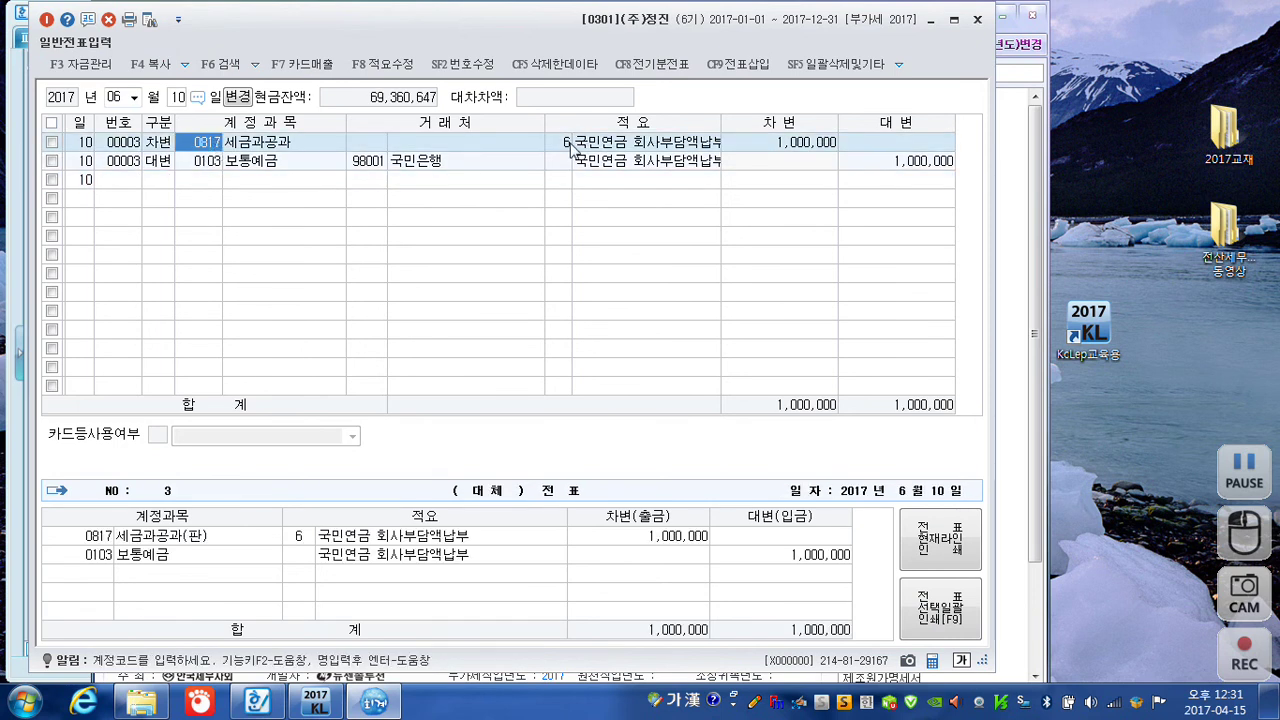
{"action": "left_click", "coordinate": [805, 146]}
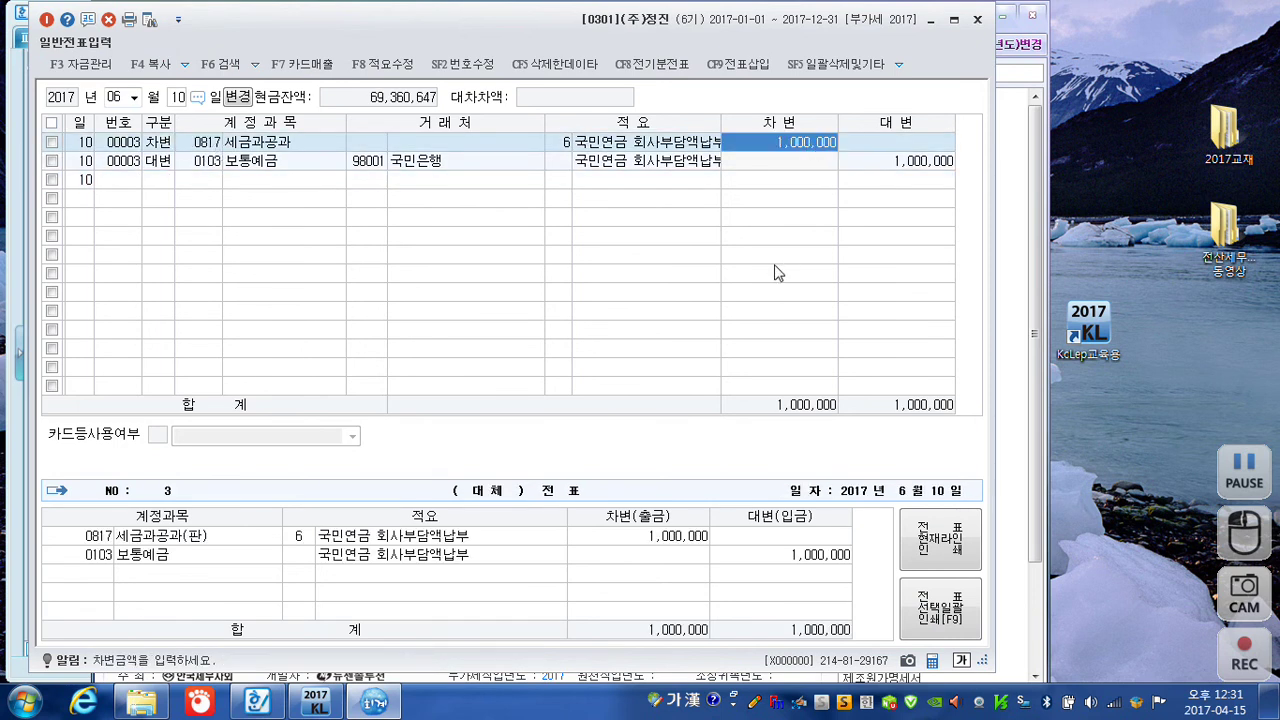
{"action": "type", "text": "600000"}
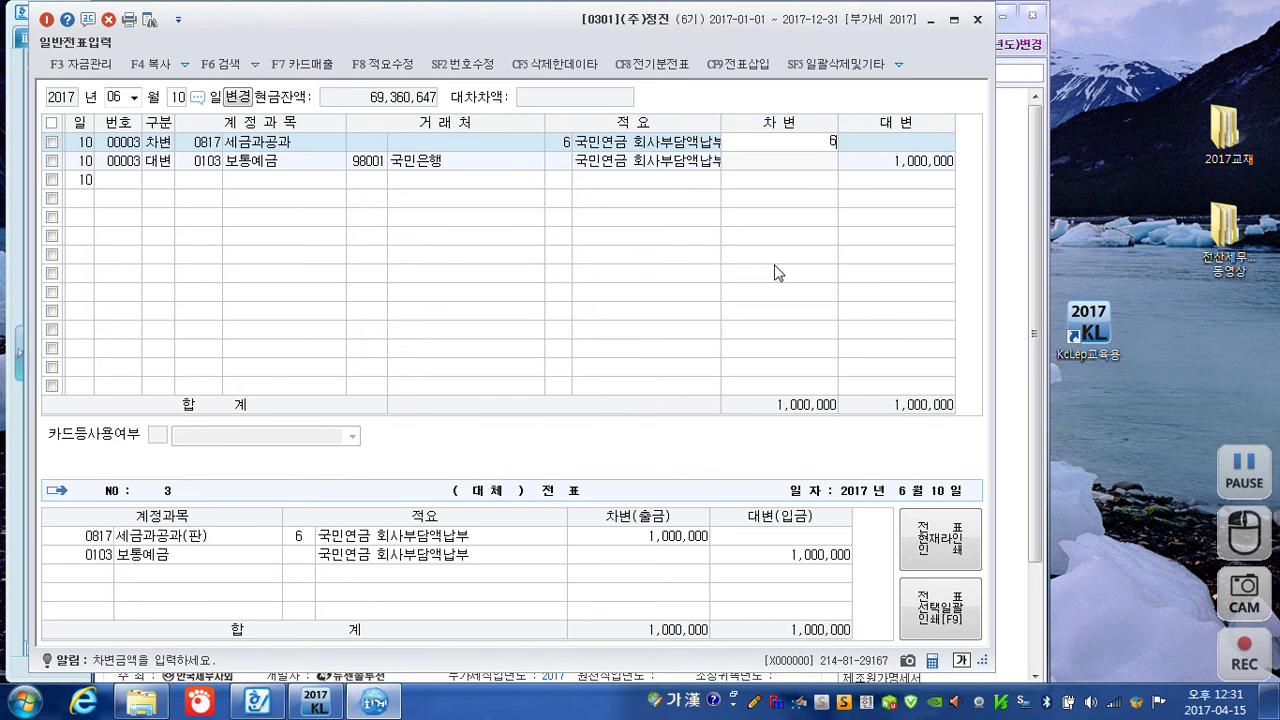
{"action": "key", "text": "Return"}
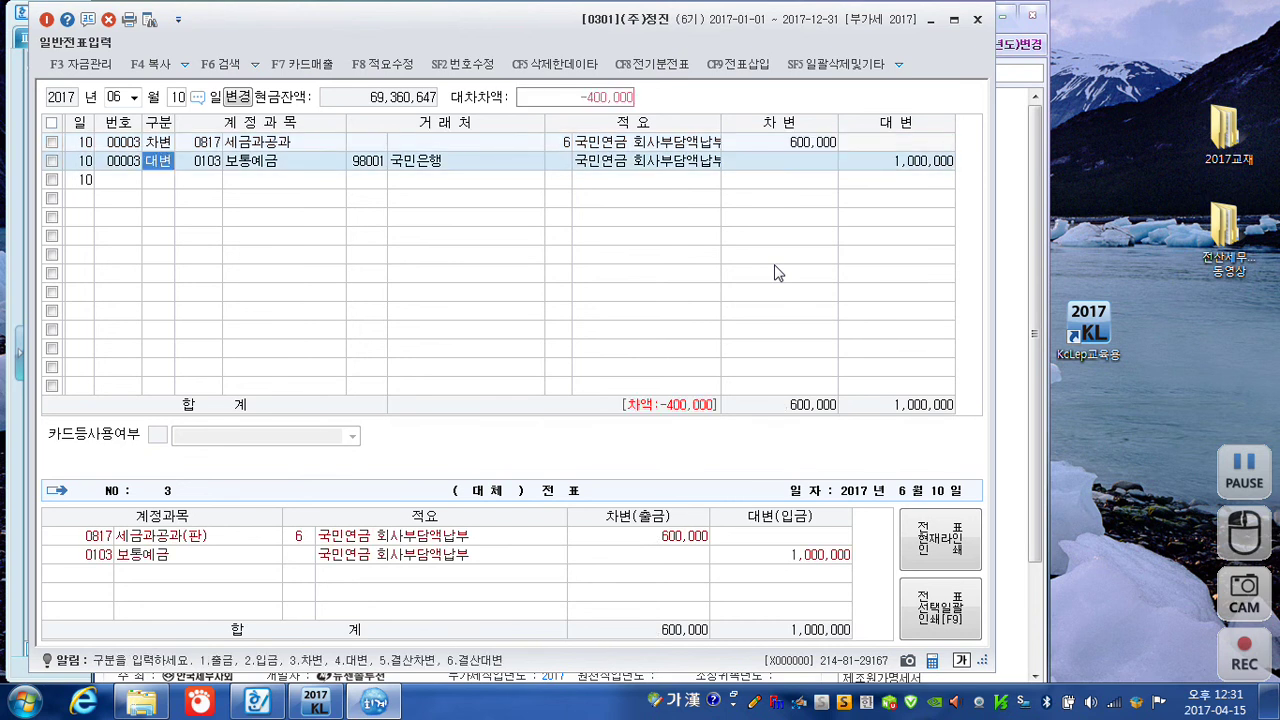
Add a 0517 세금과공과 debit line of 400,000 to the June 10 voucher, keeping the same description, and leave general voucher entry
{"action": "key", "text": "Return"}
{"action": "key", "text": "Return"}
{"action": "key", "text": "Return"}
{"action": "key", "text": "Return"}
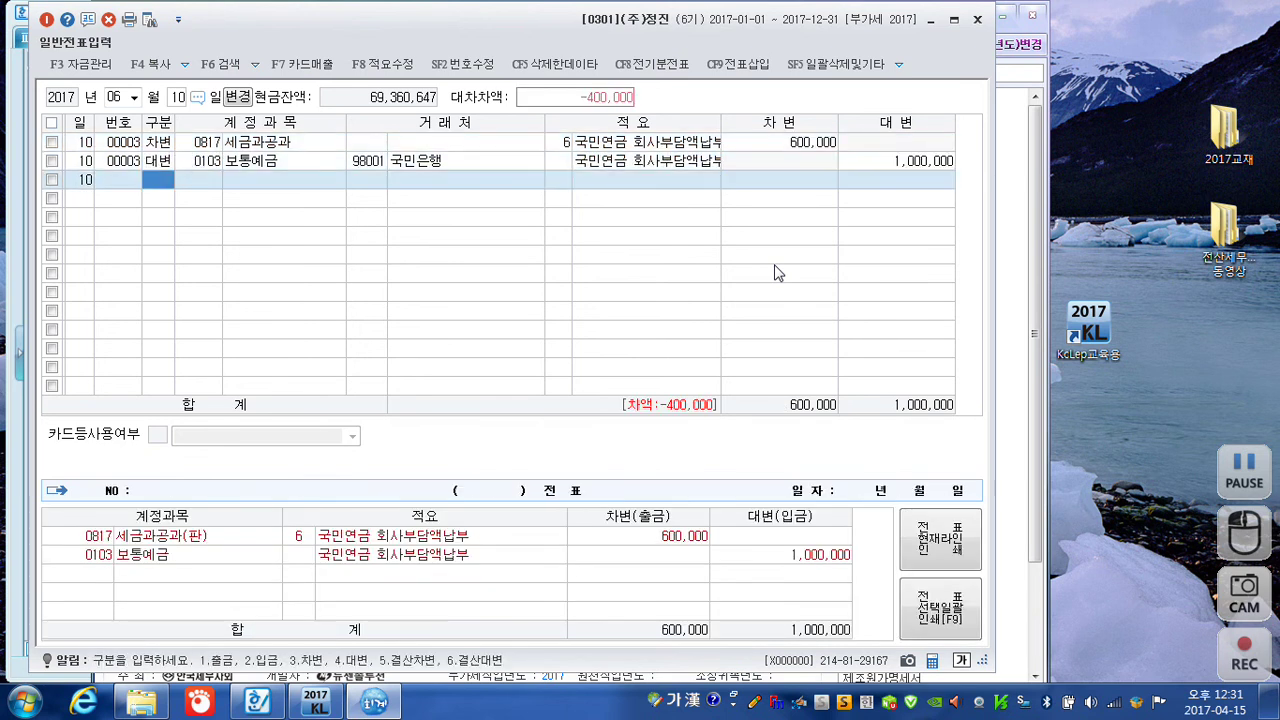
{"action": "type", "text": "3"}
{"action": "key", "text": "Return"}
{"action": "type", "text": "0517"}
{"action": "key", "text": "Return"}
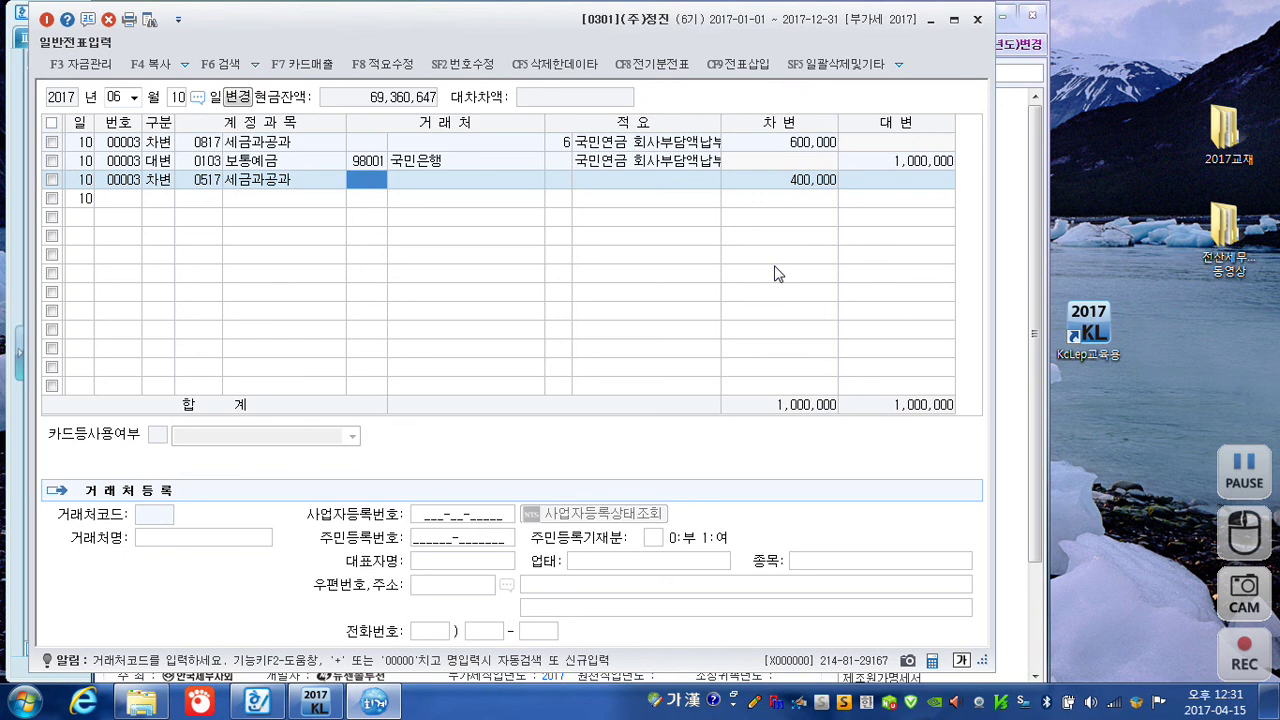
{"action": "key", "text": "Return"}
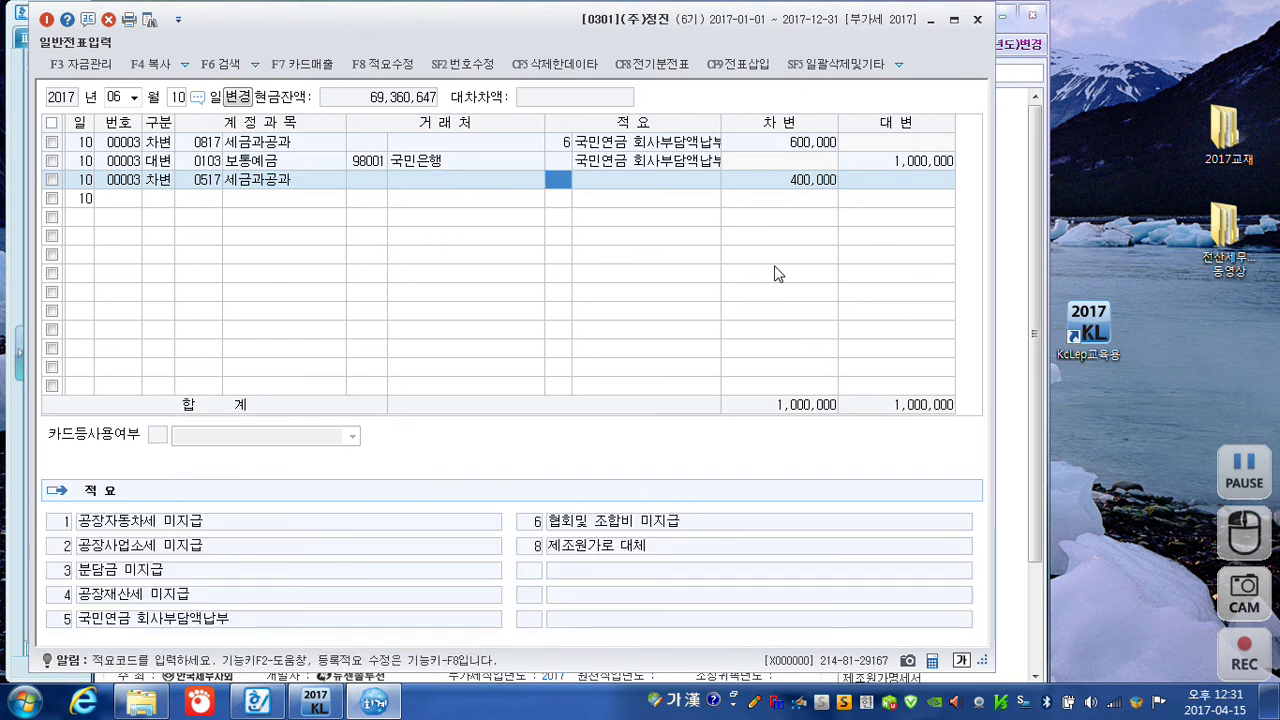
{"action": "key", "text": "Return"}
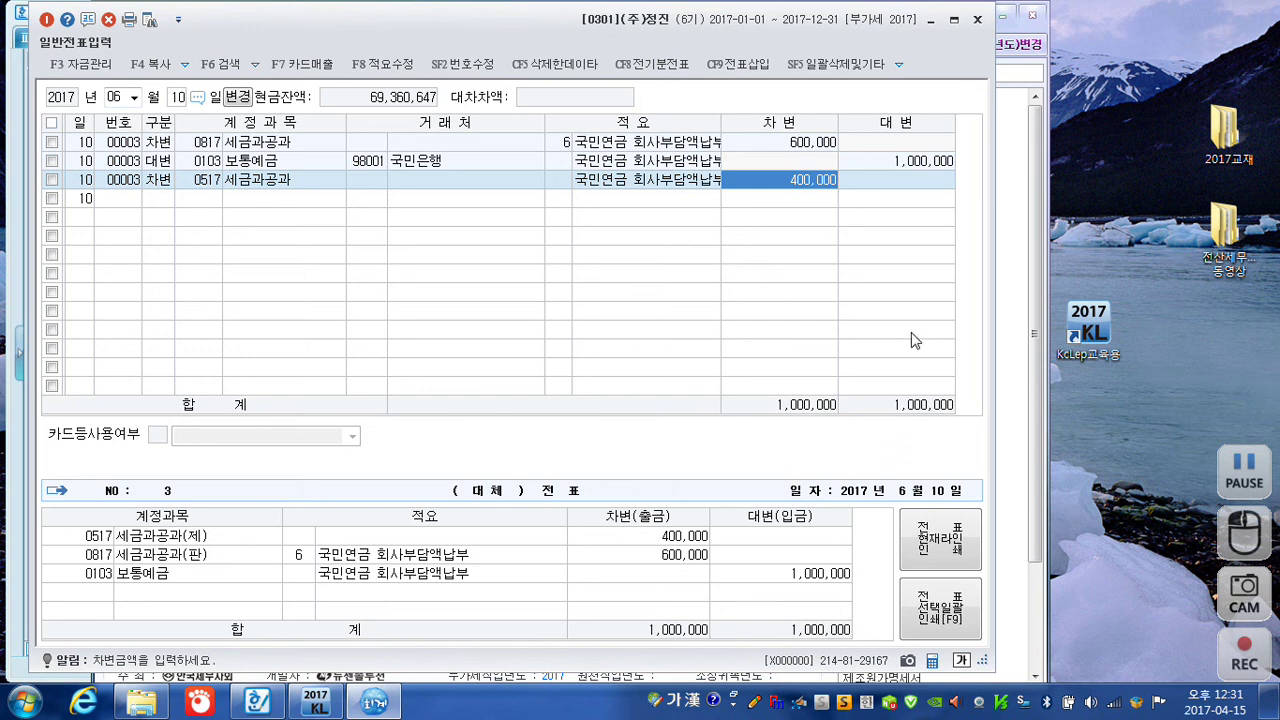
{"action": "left_click", "coordinate": [977, 21]}
In purchase/sales voucher entry for June 30, change the 행사물품 purchase to type 51 과세
{"action": "left_click", "coordinate": [183, 121]}
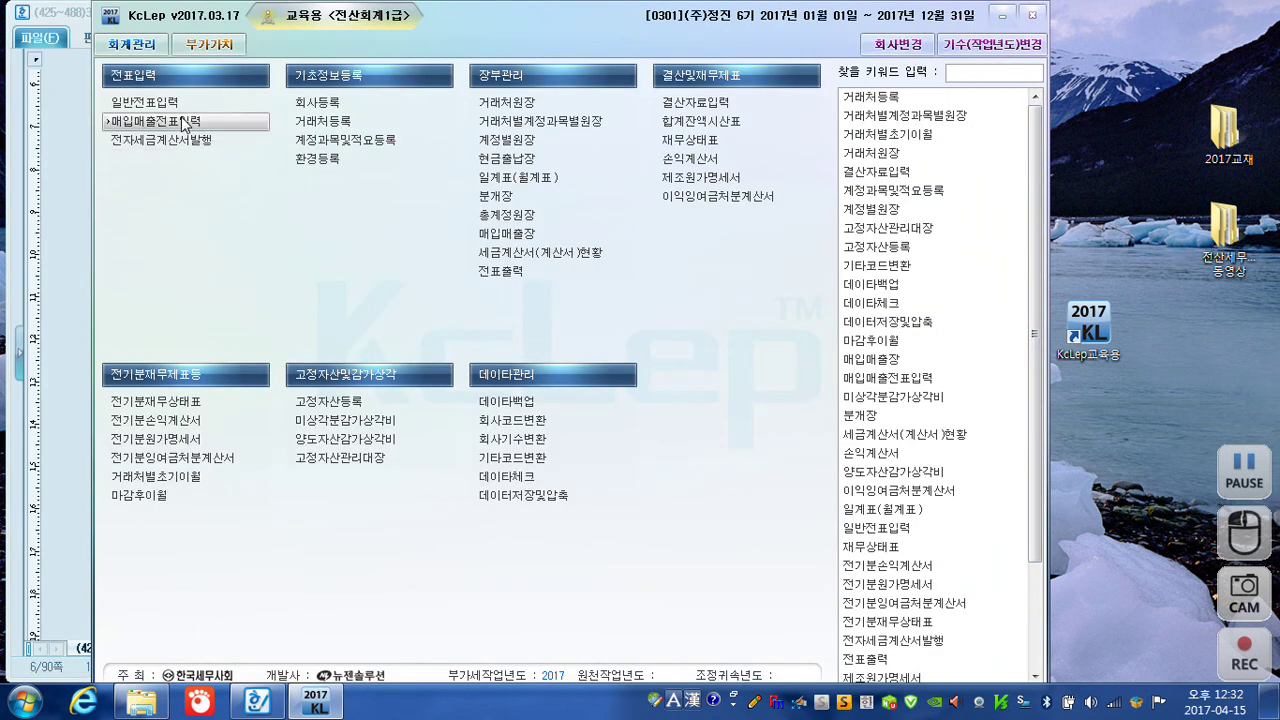
{"action": "type", "text": "06"}
{"action": "key", "text": "Return"}
{"action": "type", "text": "30"}
{"action": "key", "text": "Return"}
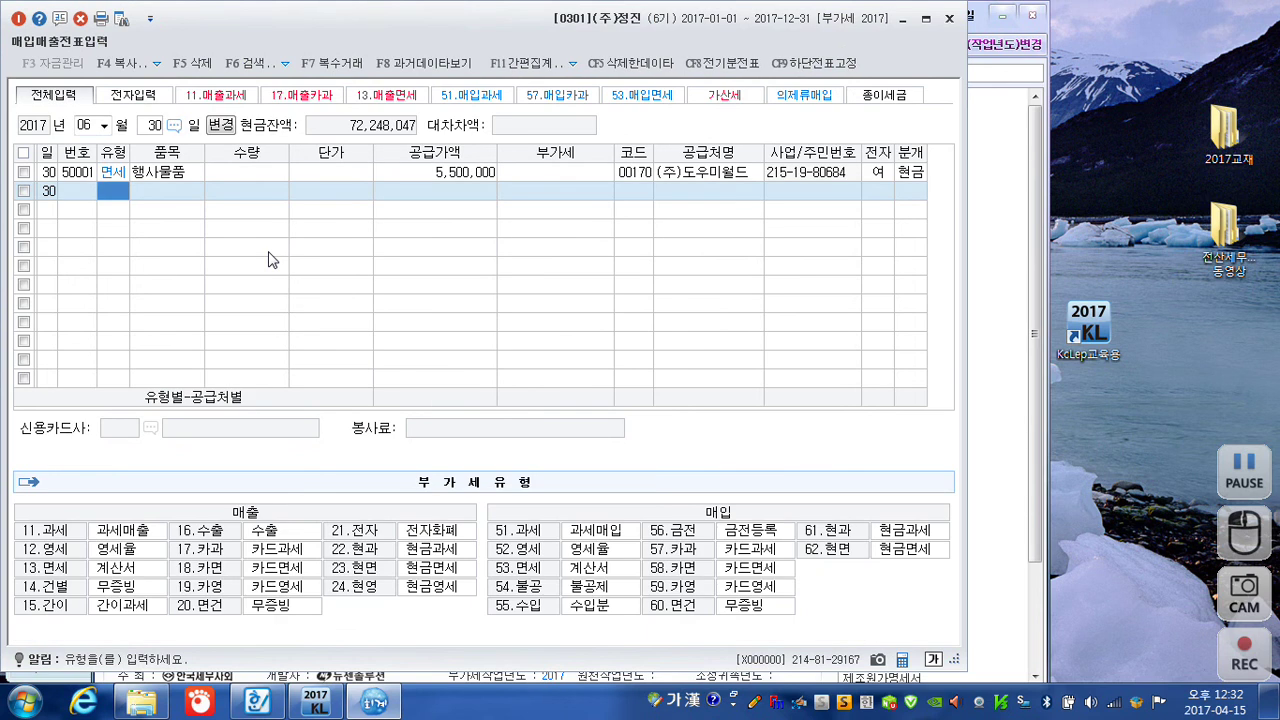
{"action": "left_click", "coordinate": [114, 172]}
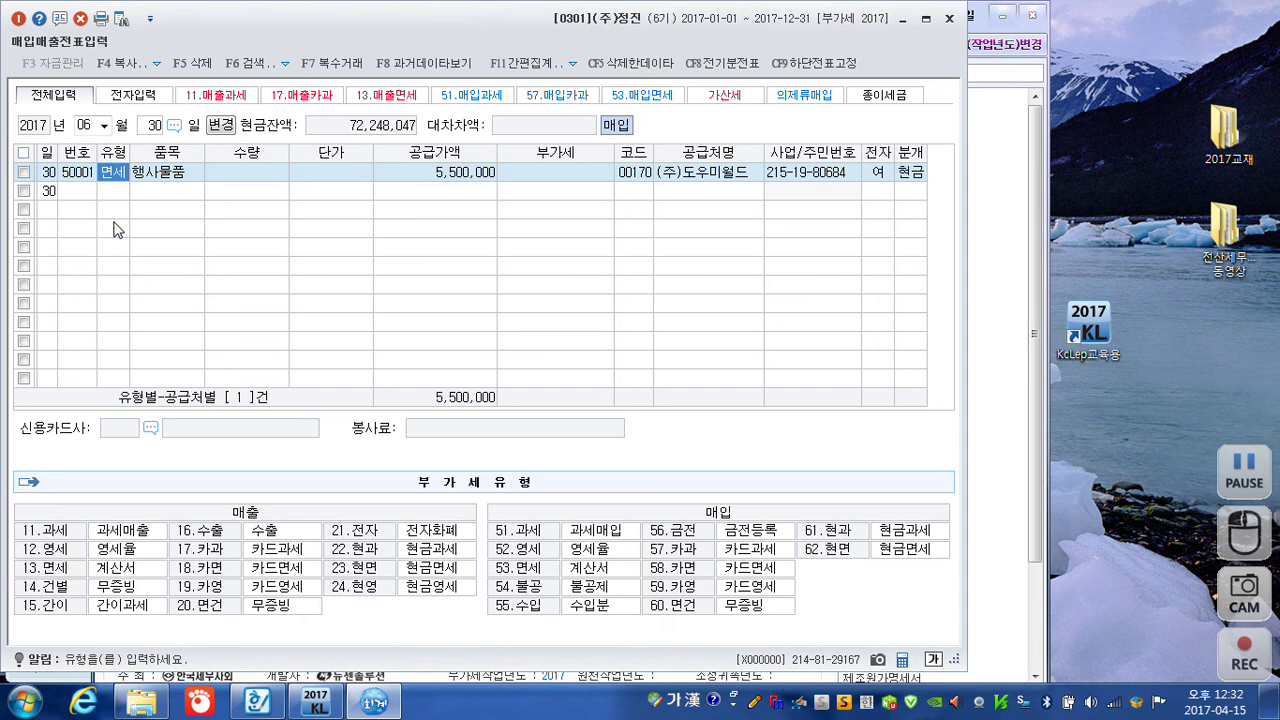
{"action": "type", "text": "51"}
{"action": "key", "text": "Return"}
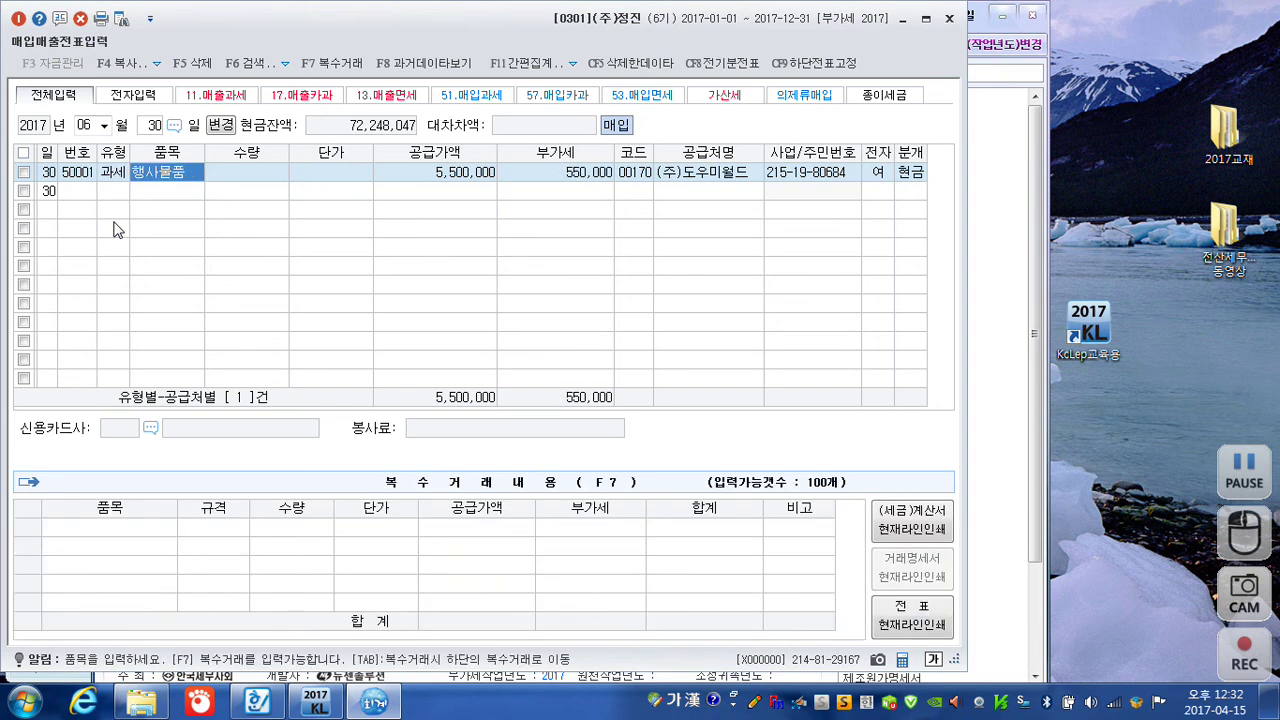
Set the supply amount of the June 30 행사물품 purchase to 5,000,000, leaving quantity and unit price blank
{"action": "key", "text": "Return"}
{"action": "key", "text": "Return"}
{"action": "key", "text": "Return"}
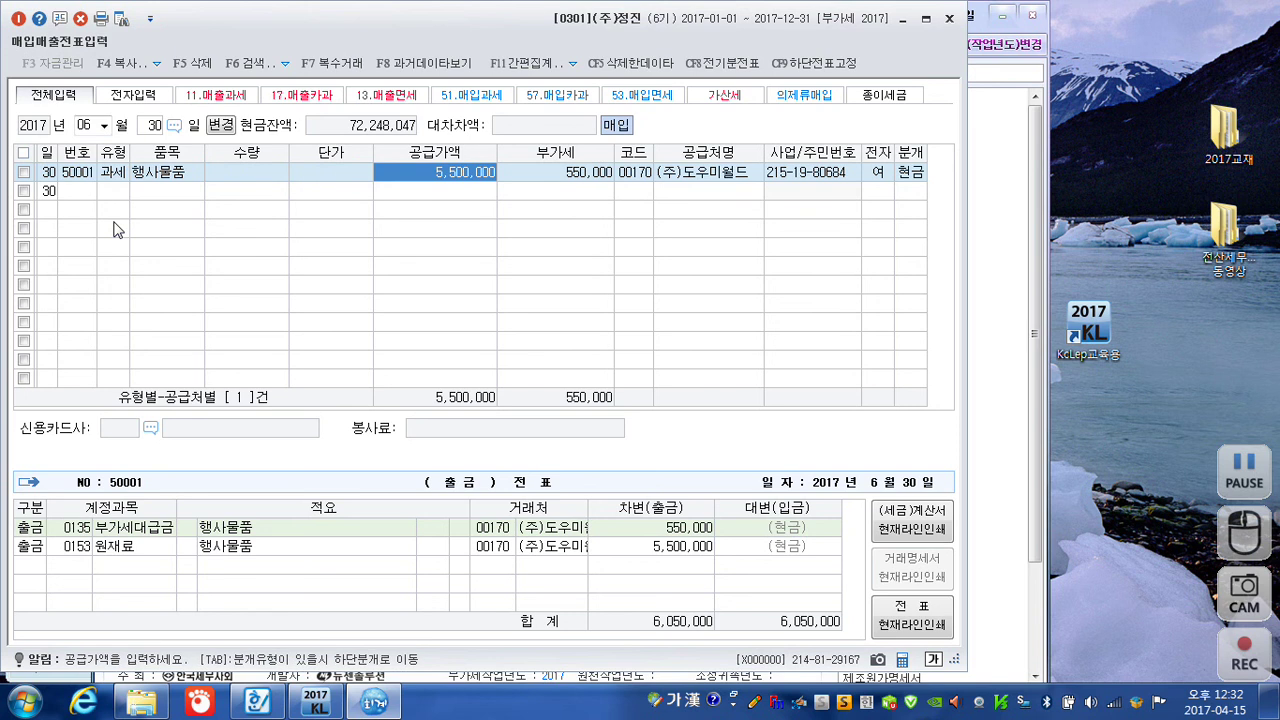
{"action": "type", "text": "5000000"}
{"action": "key", "text": "Return"}
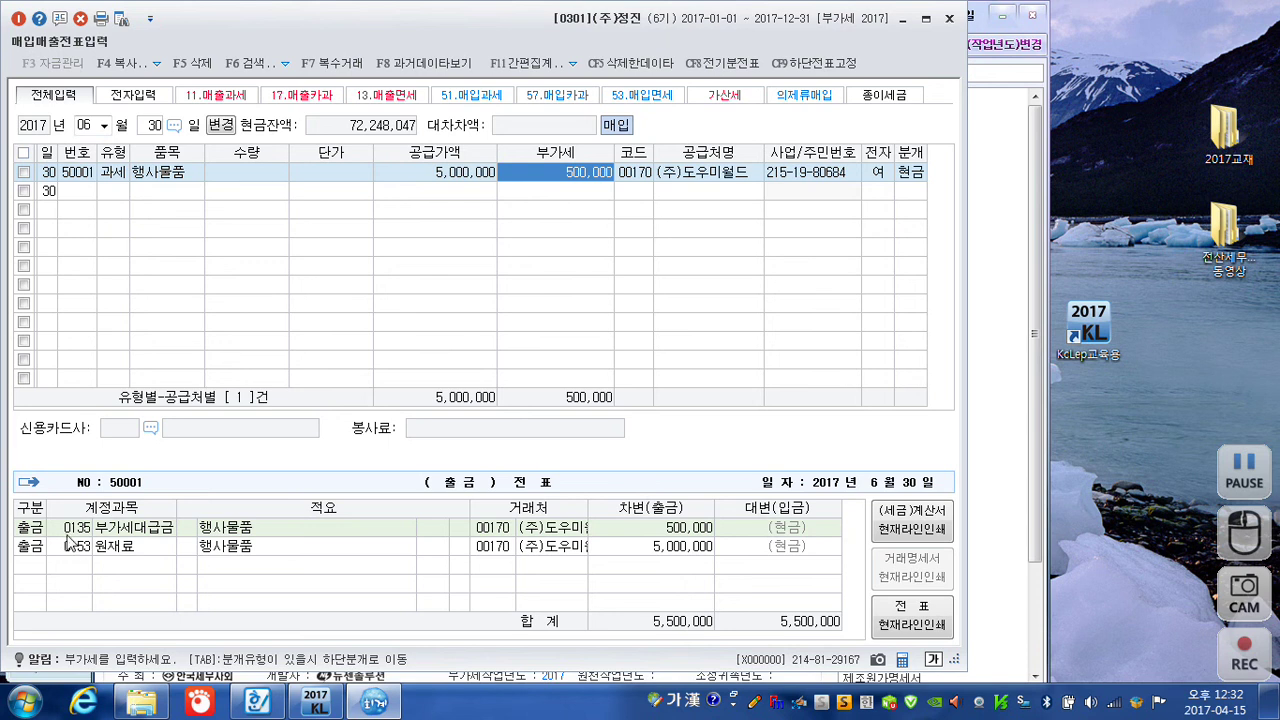
Replace the 원재료 debit account of the 행사물품 purchase with 0811 복리후생비 (판매관리비)
{"action": "left_click", "coordinate": [106, 555]}
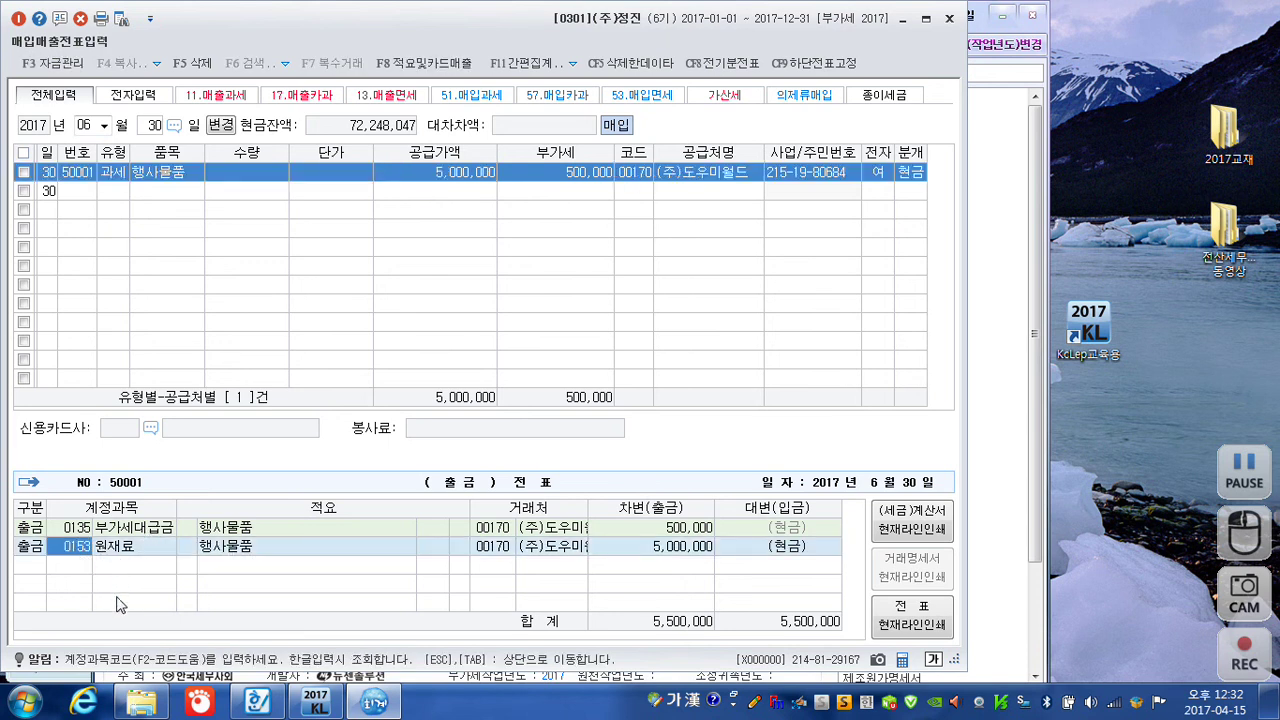
{"action": "type", "text": "복리후"}
{"action": "key", "text": "Return"}
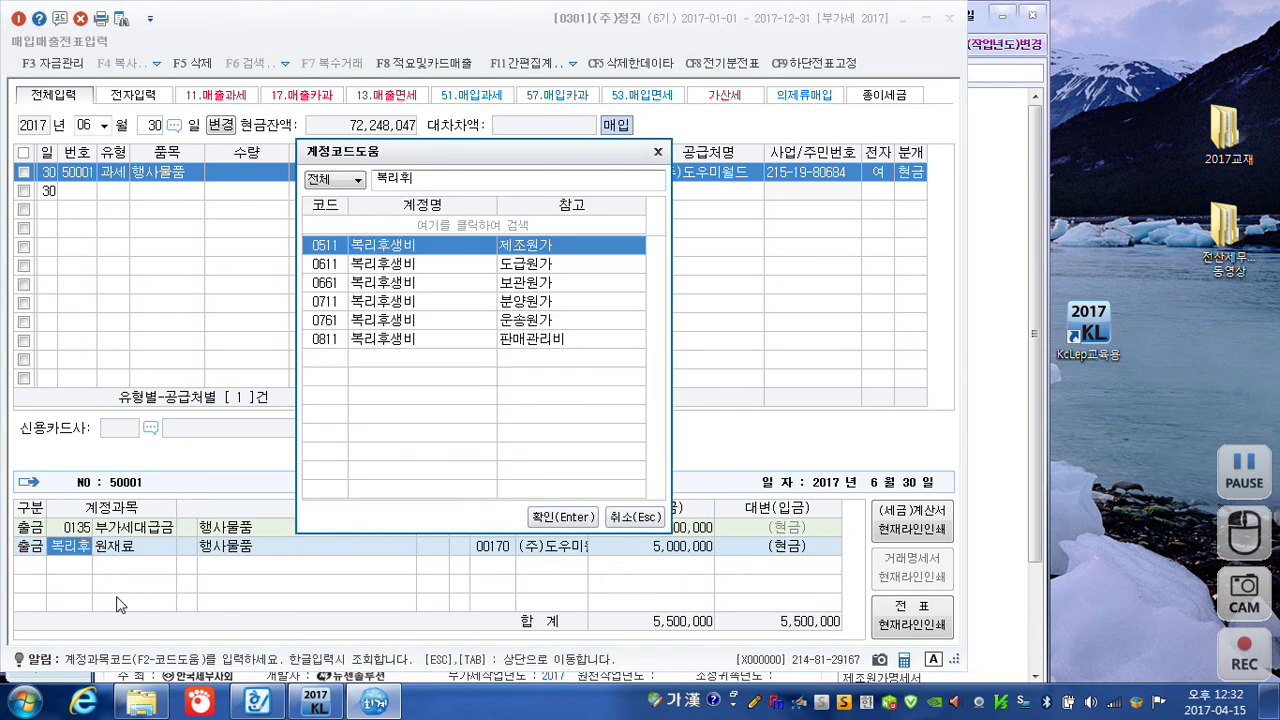
{"action": "key", "text": "Down"}
{"action": "key", "text": "Down"}
{"action": "key", "text": "Down"}
{"action": "key", "text": "Down"}
{"action": "key", "text": "Down"}
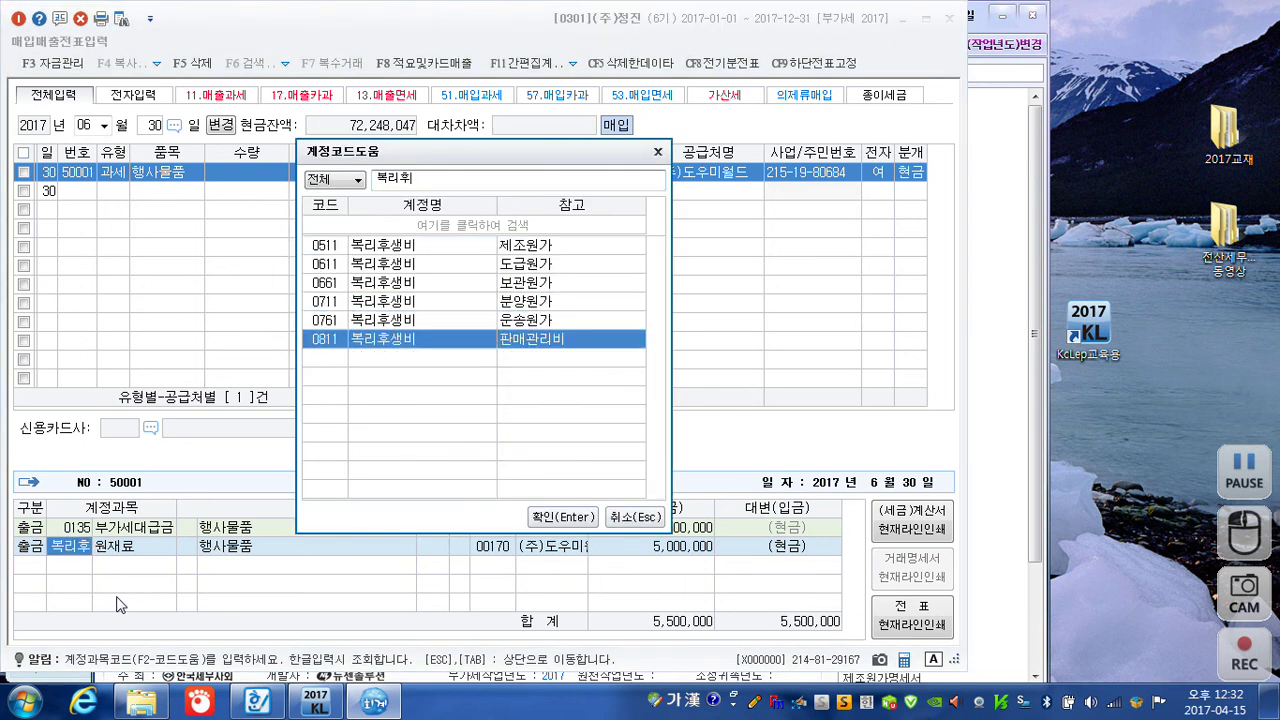
{"action": "key", "text": "Return"}
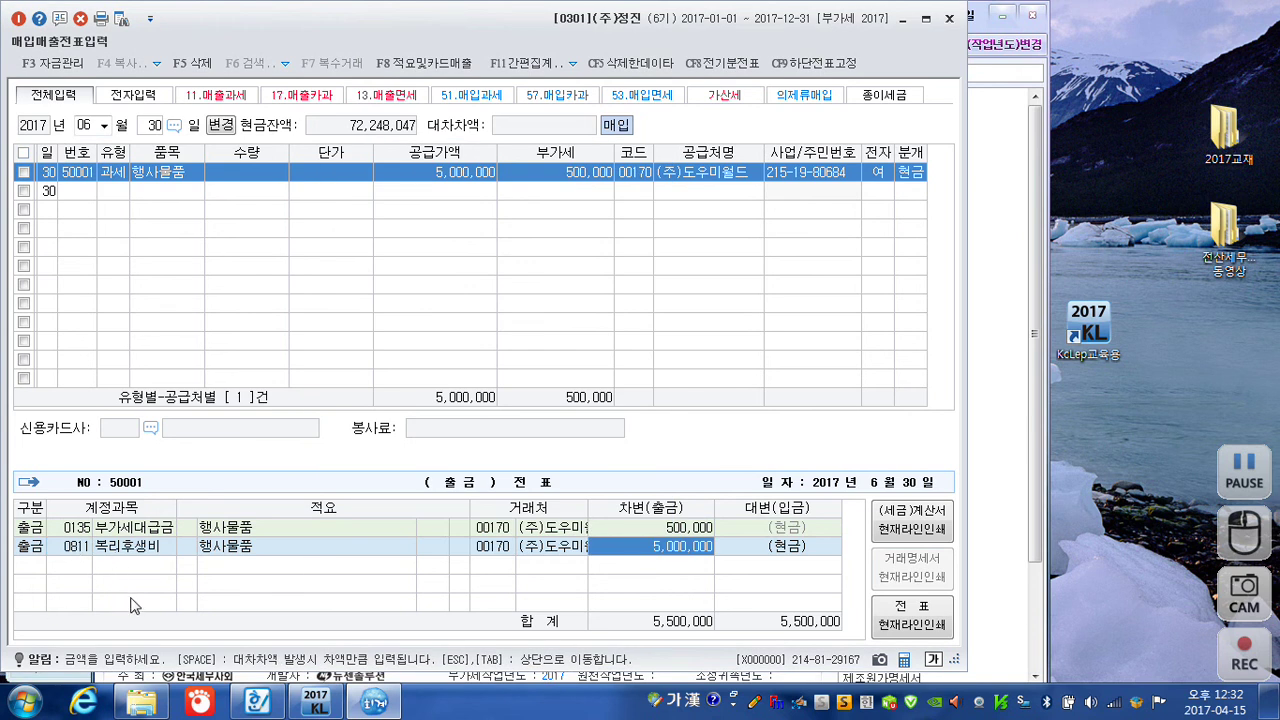
{"action": "key", "text": "ctrl+F12"}
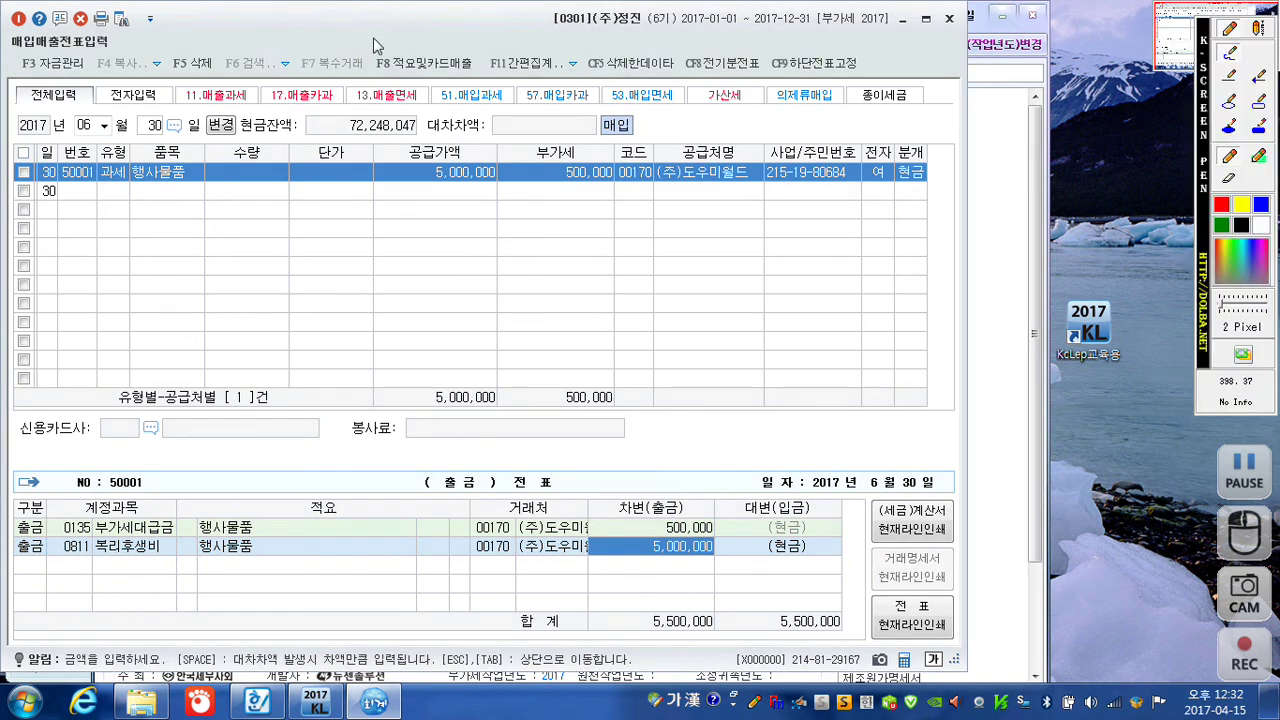
{"action": "mouse_move", "coordinate": [92, 557]}
{"action": "left_mouse_down"}
{"action": "mouse_move", "coordinate": [80, 572]}
{"action": "mouse_move", "coordinate": [55, 542]}
{"action": "mouse_move", "coordinate": [104, 534]}
{"action": "mouse_move", "coordinate": [82, 583]}
{"action": "left_mouse_up"}
{"action": "left_click_drag", "start_coordinate": [47, 544], "coordinate": [58, 521]}
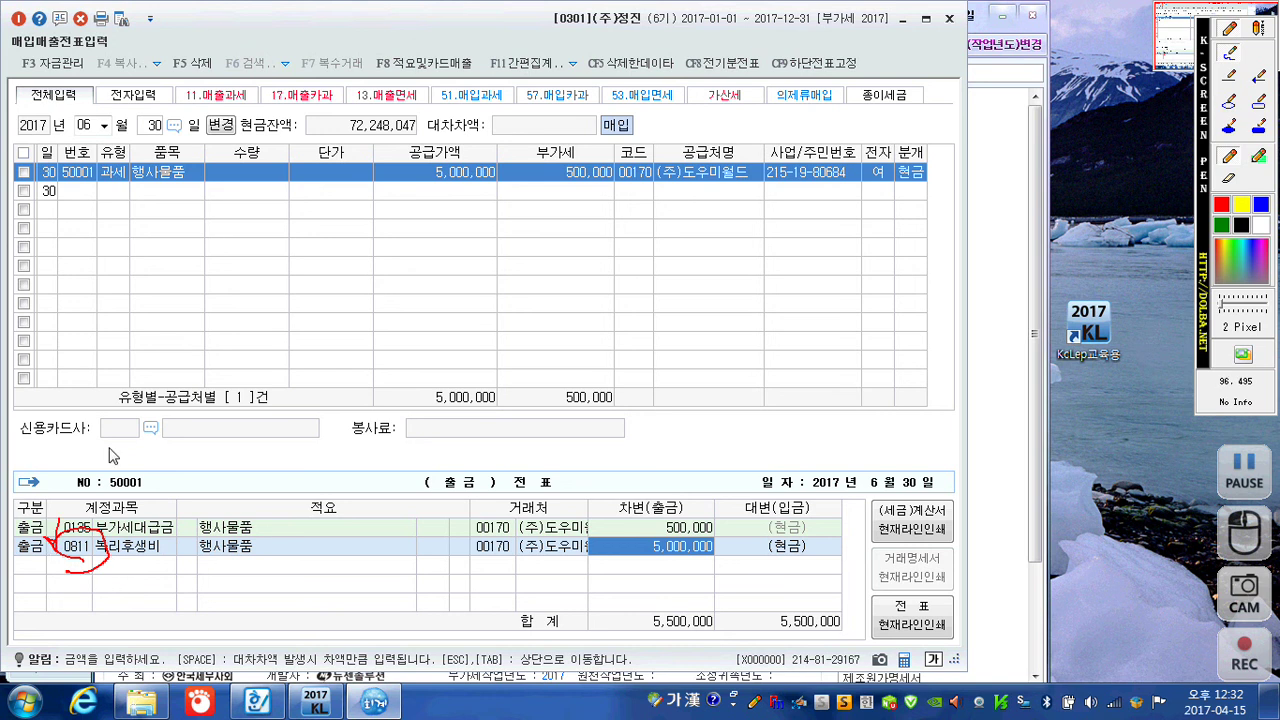
{"action": "mouse_move", "coordinate": [120, 158]}
{"action": "left_mouse_down"}
{"action": "mouse_move", "coordinate": [98, 176]}
{"action": "mouse_move", "coordinate": [112, 196]}
{"action": "mouse_move", "coordinate": [128, 165]}
{"action": "mouse_move", "coordinate": [140, 222]}
{"action": "mouse_move", "coordinate": [152, 504]}
{"action": "mouse_move", "coordinate": [116, 548]}
{"action": "mouse_move", "coordinate": [127, 556]}
{"action": "left_mouse_up"}
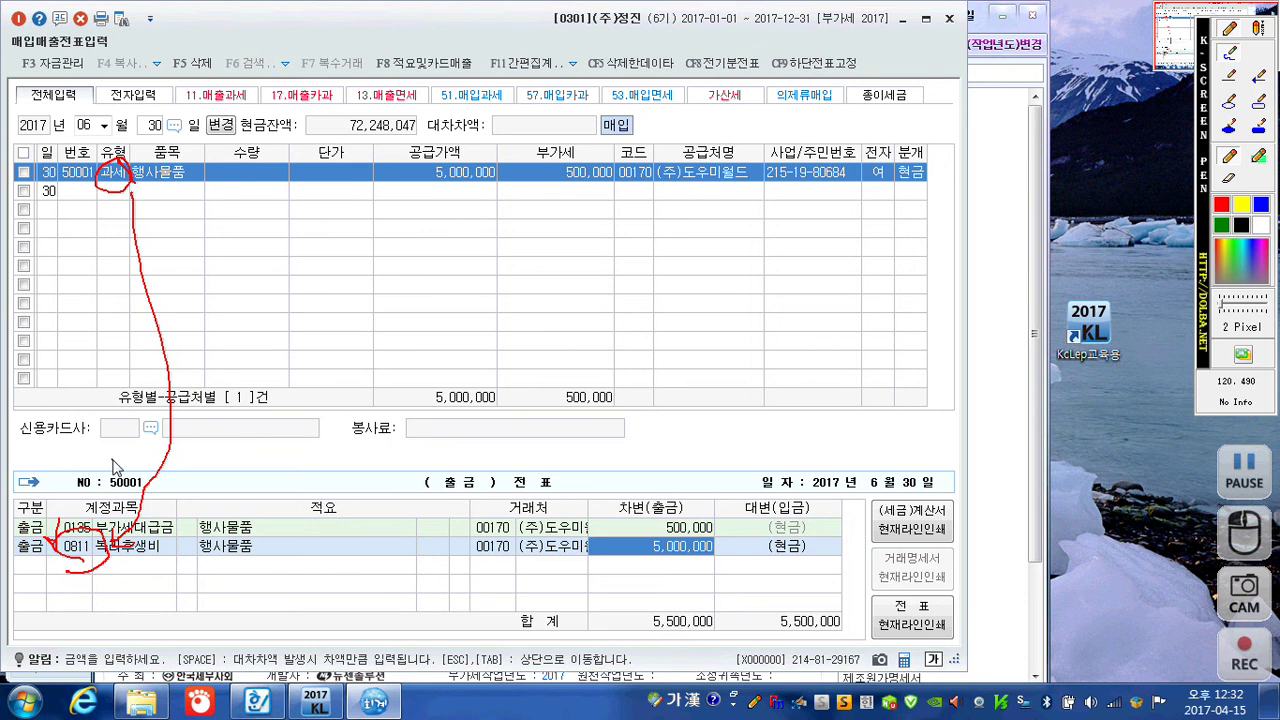
{"action": "key", "text": "Escape"}
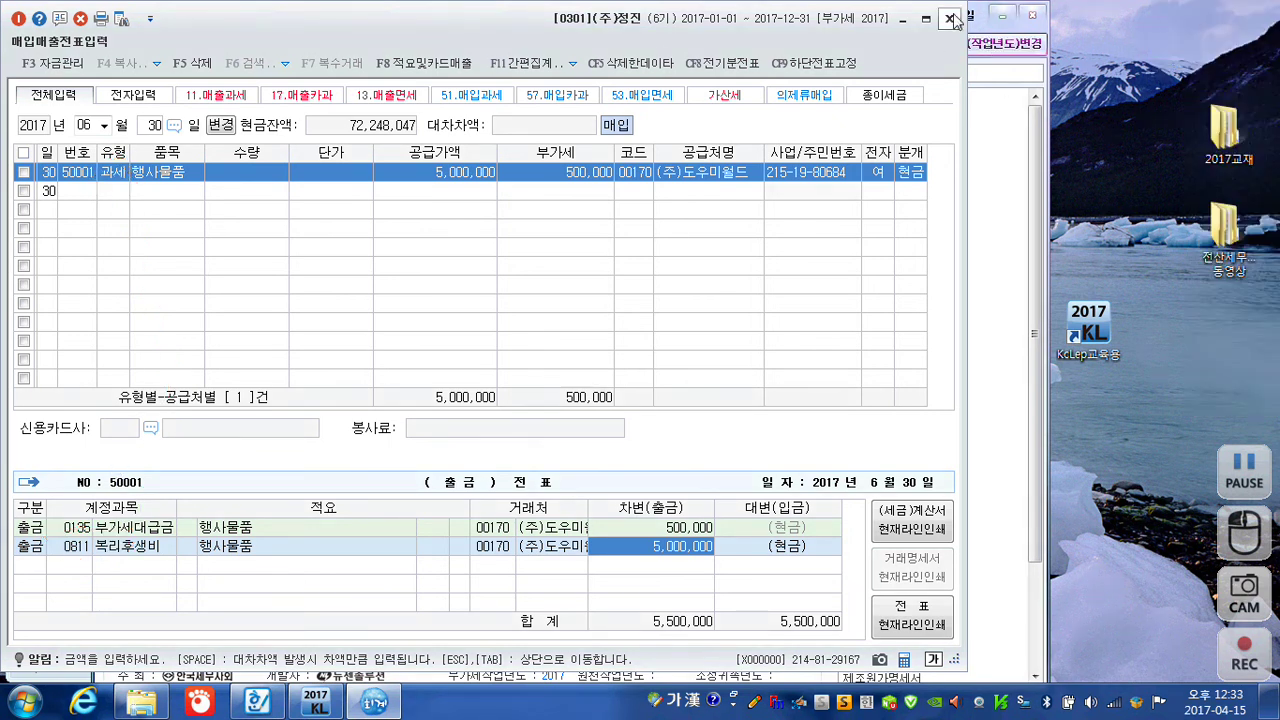
Leave purchase/sales voucher entry and open general voucher entry (일반전표입력) for December 31, 2017
{"action": "left_click", "coordinate": [951, 18]}
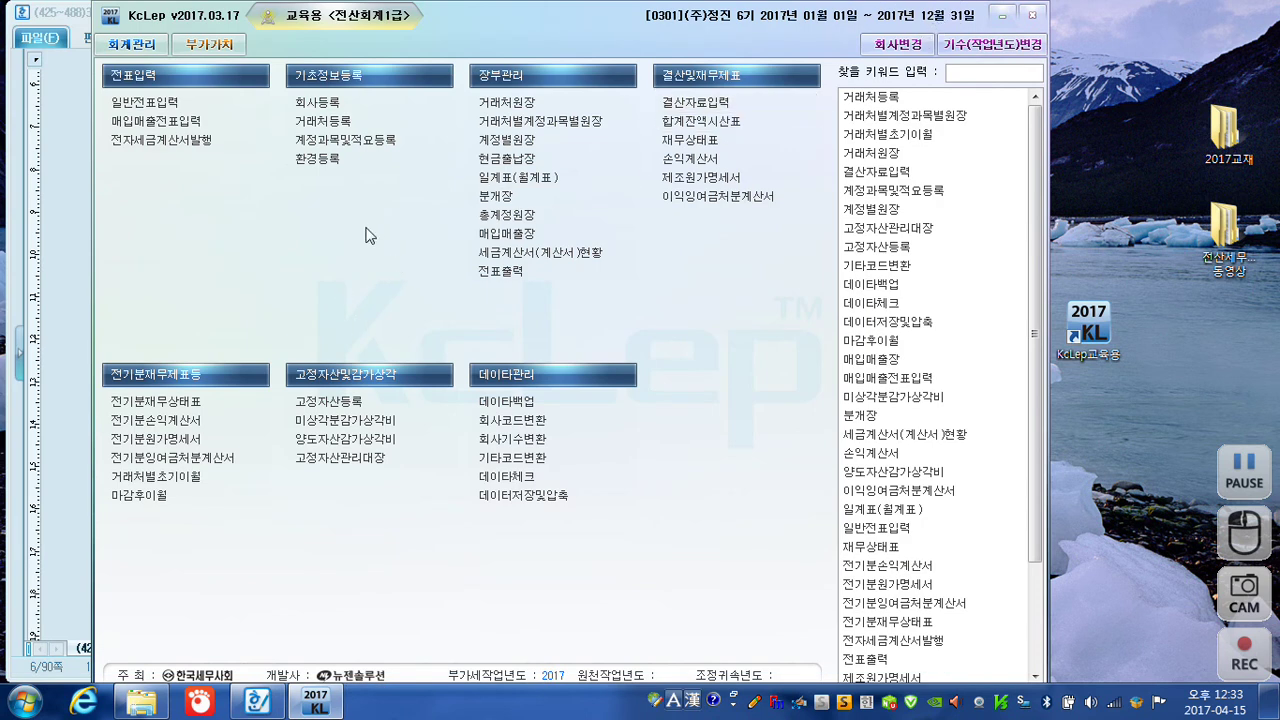
{"action": "left_click", "coordinate": [155, 104]}
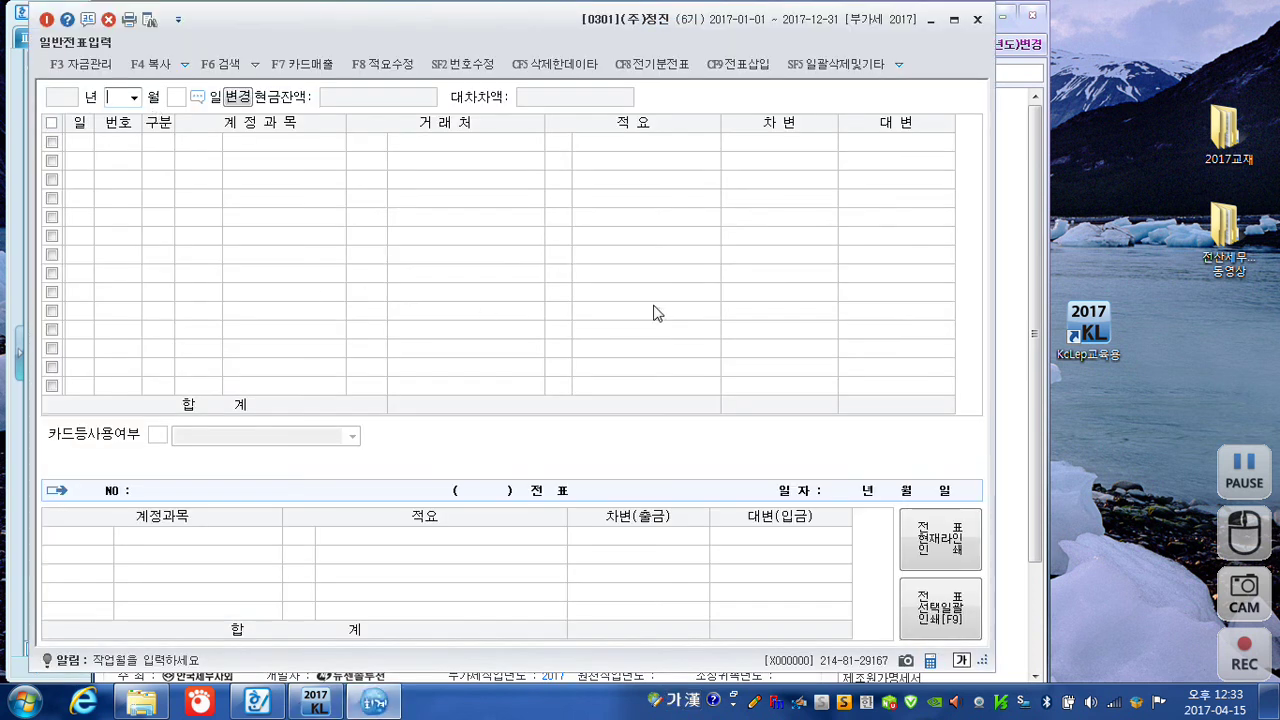
{"action": "type", "text": "12"}
{"action": "key", "text": "Return"}
{"action": "type", "text": "31"}
{"action": "key", "text": "Return"}
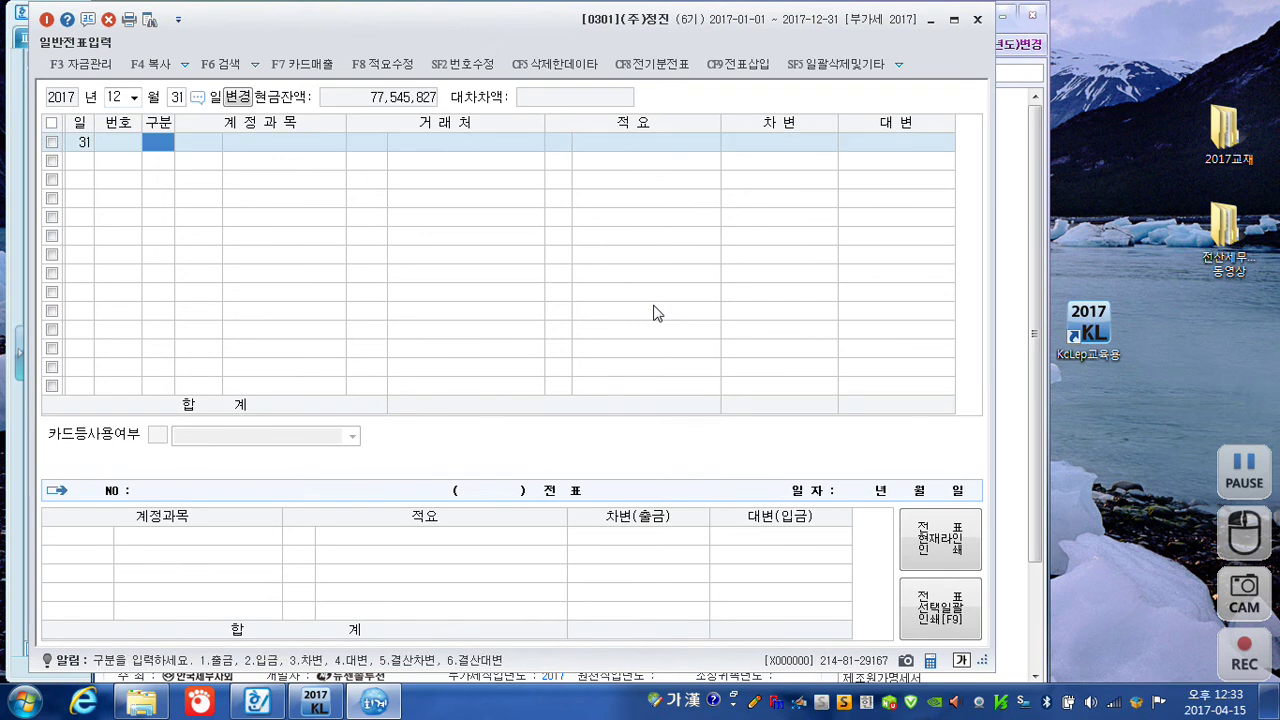
Enter a debit line for 0116 미수수익 of 500,000 on December 31, leaving the customer and description blank
{"action": "key", "text": "Hangul"}
{"action": "type", "text": "3"}
{"action": "key", "text": "Return"}
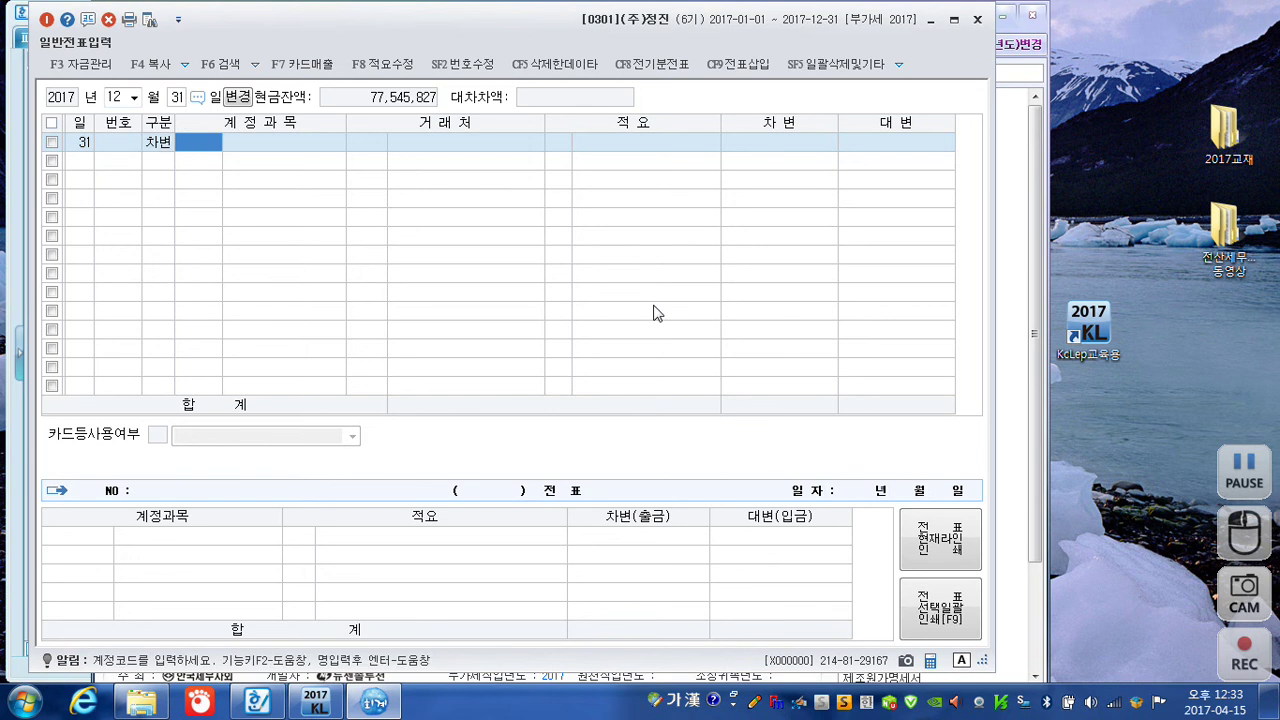
{"action": "type", "text": "미수"}
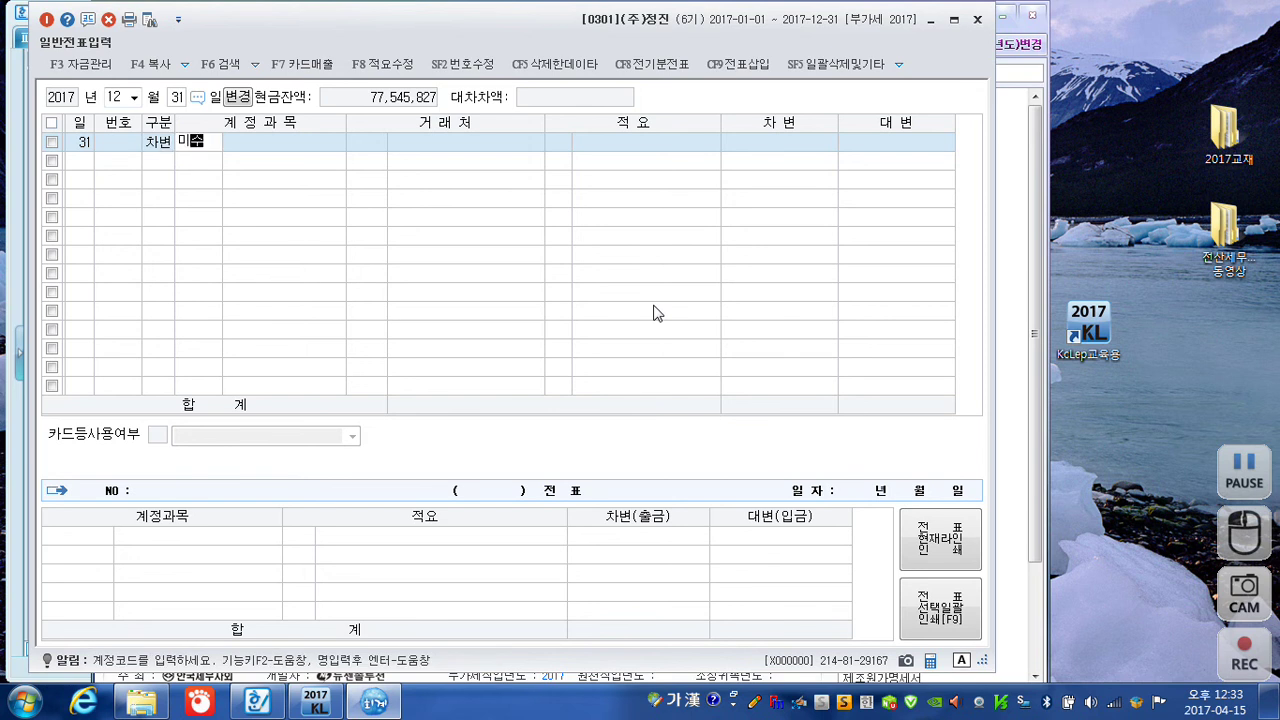
{"action": "key", "text": "Return"}
{"action": "key", "text": "Down"}
{"action": "key", "text": "Down"}
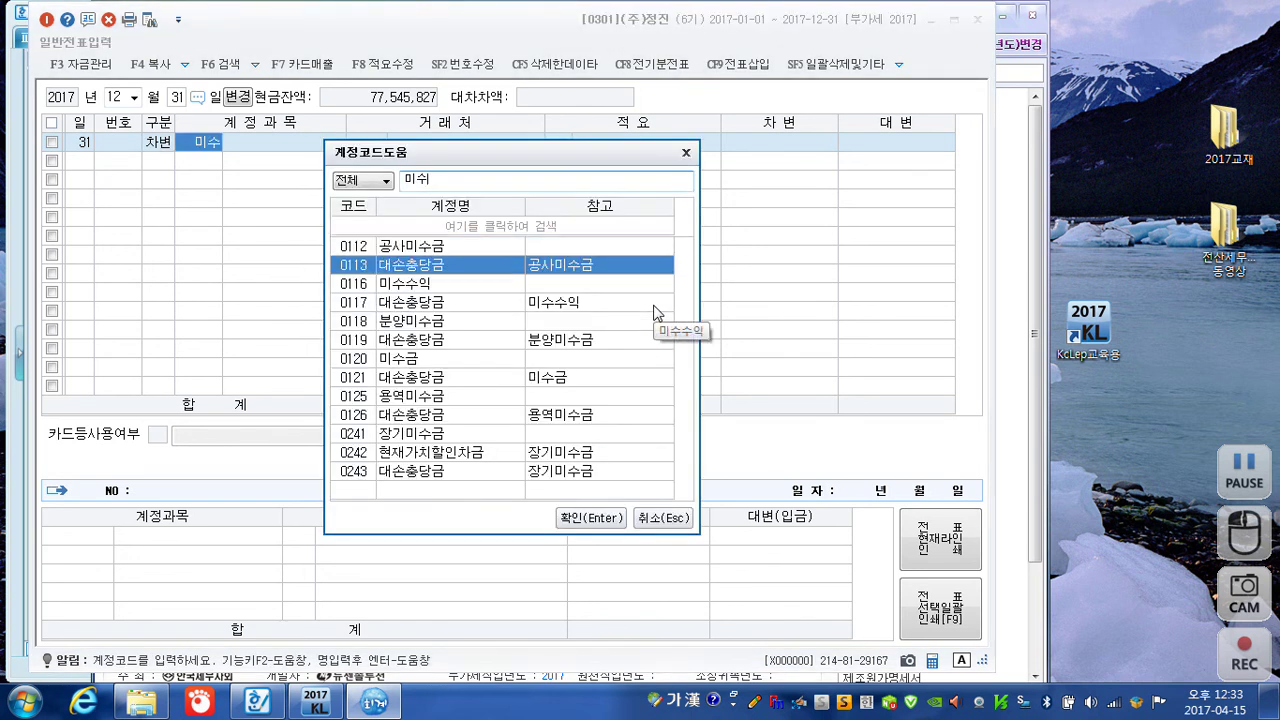
{"action": "key", "text": "Return"}
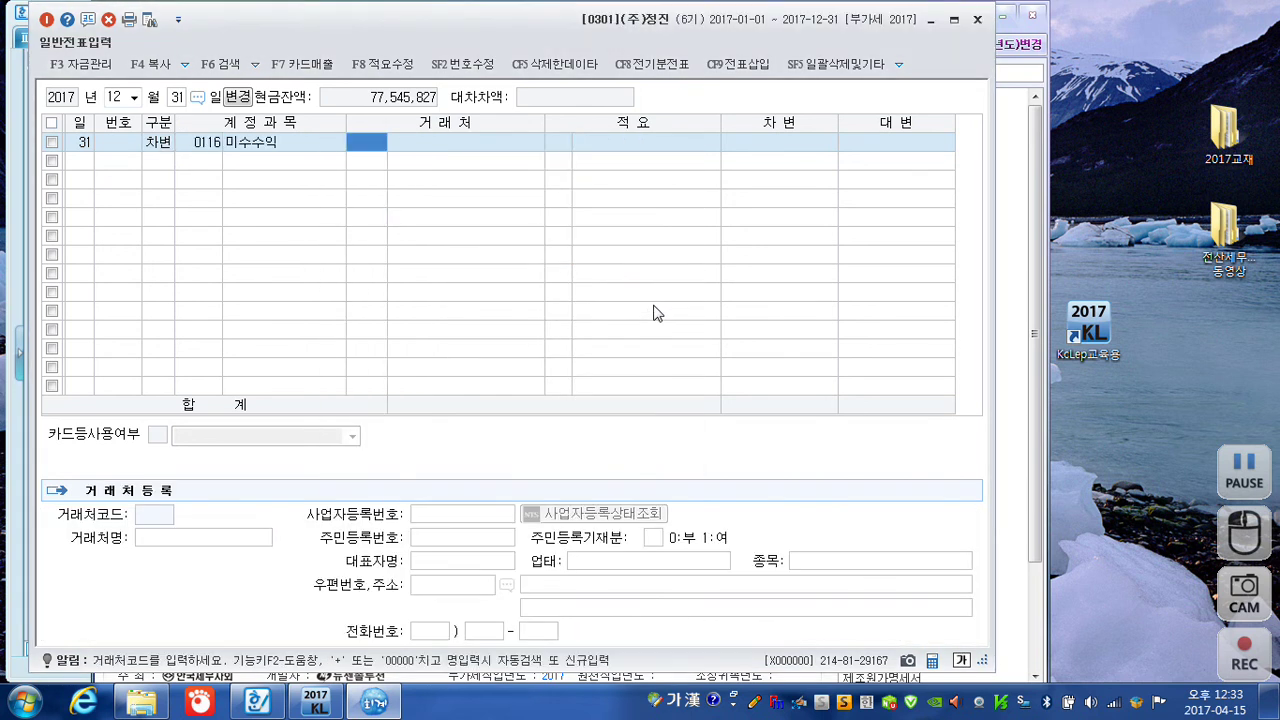
{"action": "key", "text": "Return"}
{"action": "key", "text": "Return"}
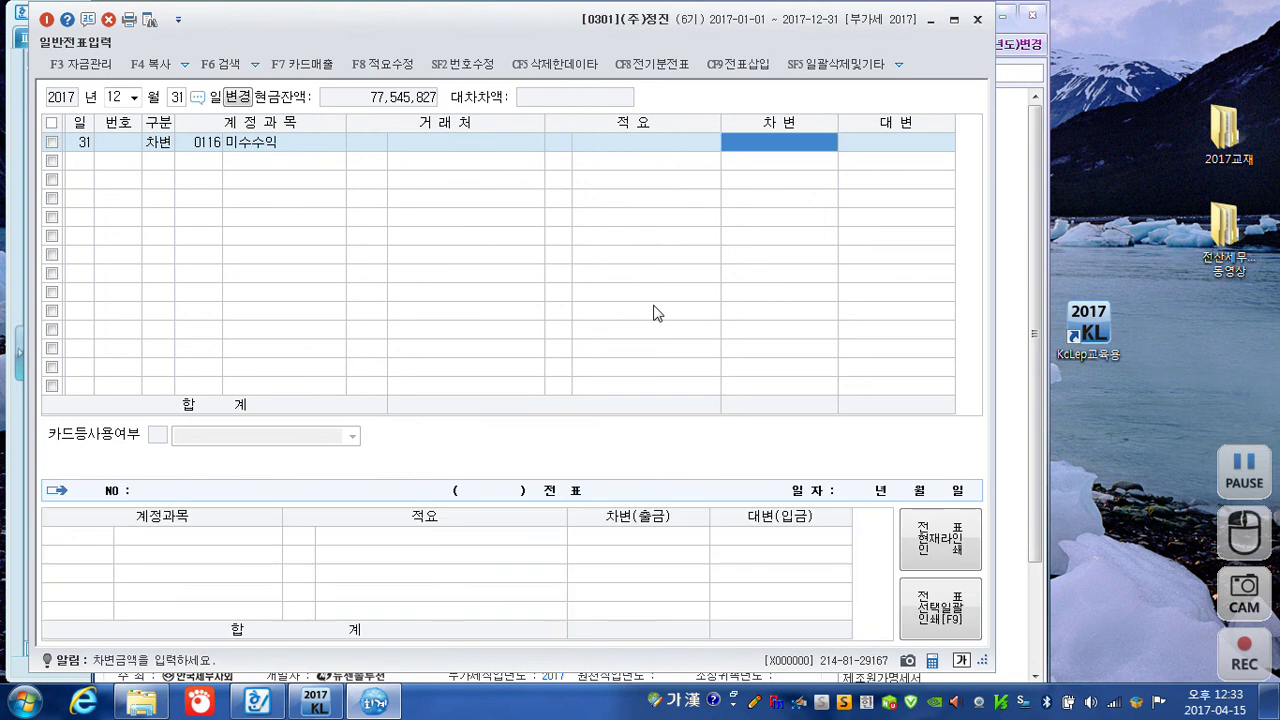
{"action": "type", "text": "5000000"}
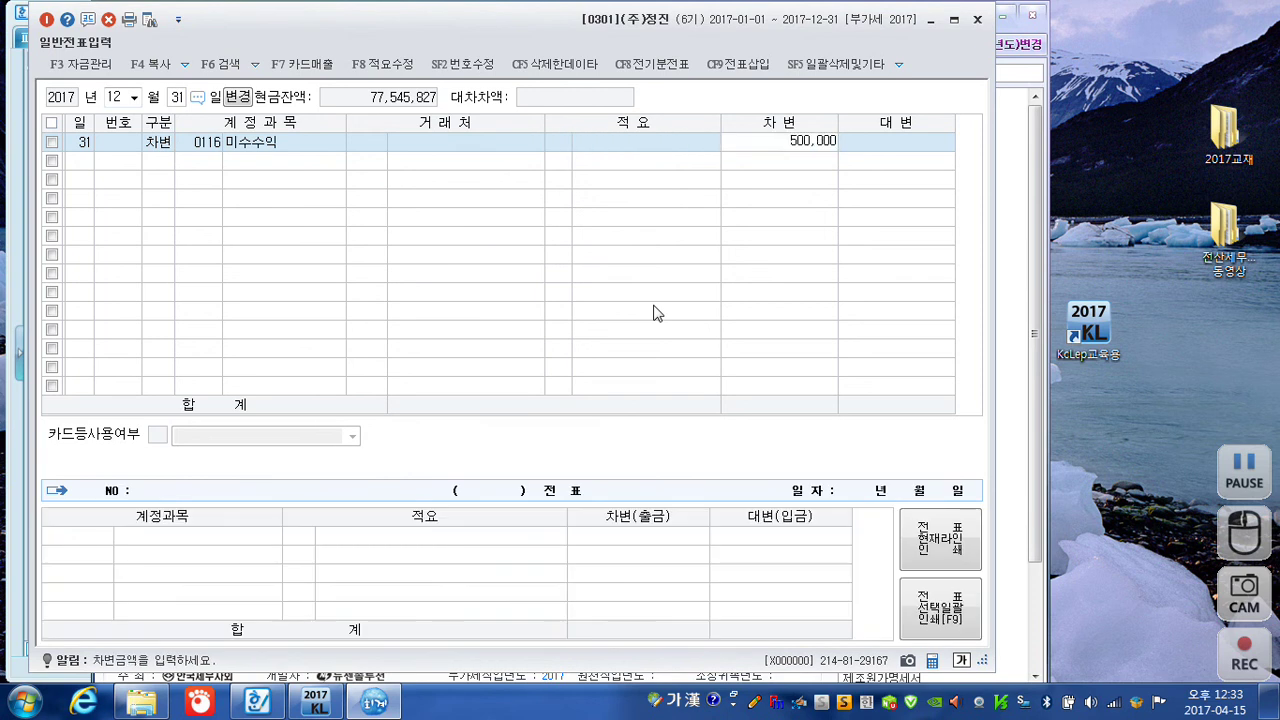
{"action": "key", "text": "Return"}
Add the balancing credit line for 0901 이자수익 of 500,000 to the December 31 voucher, without a customer or description
{"action": "type", "text": "4"}
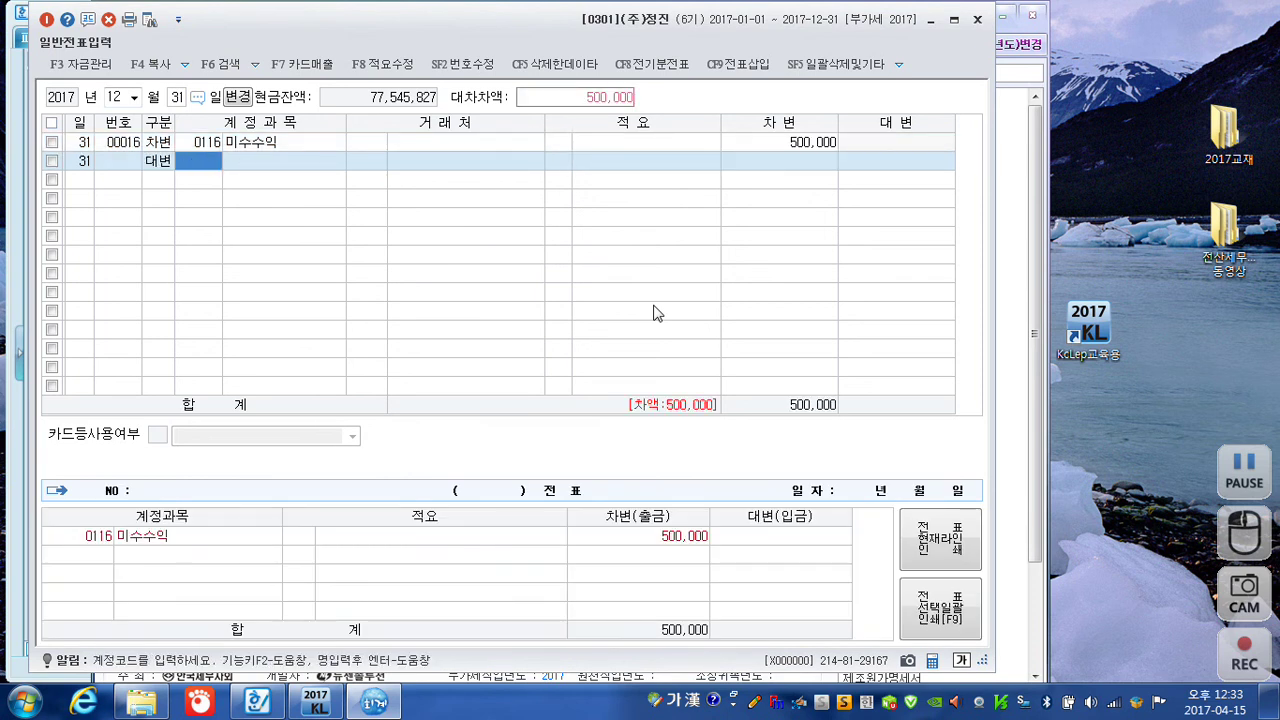
{"action": "type", "text": "이자"}
{"action": "key", "text": "Return"}
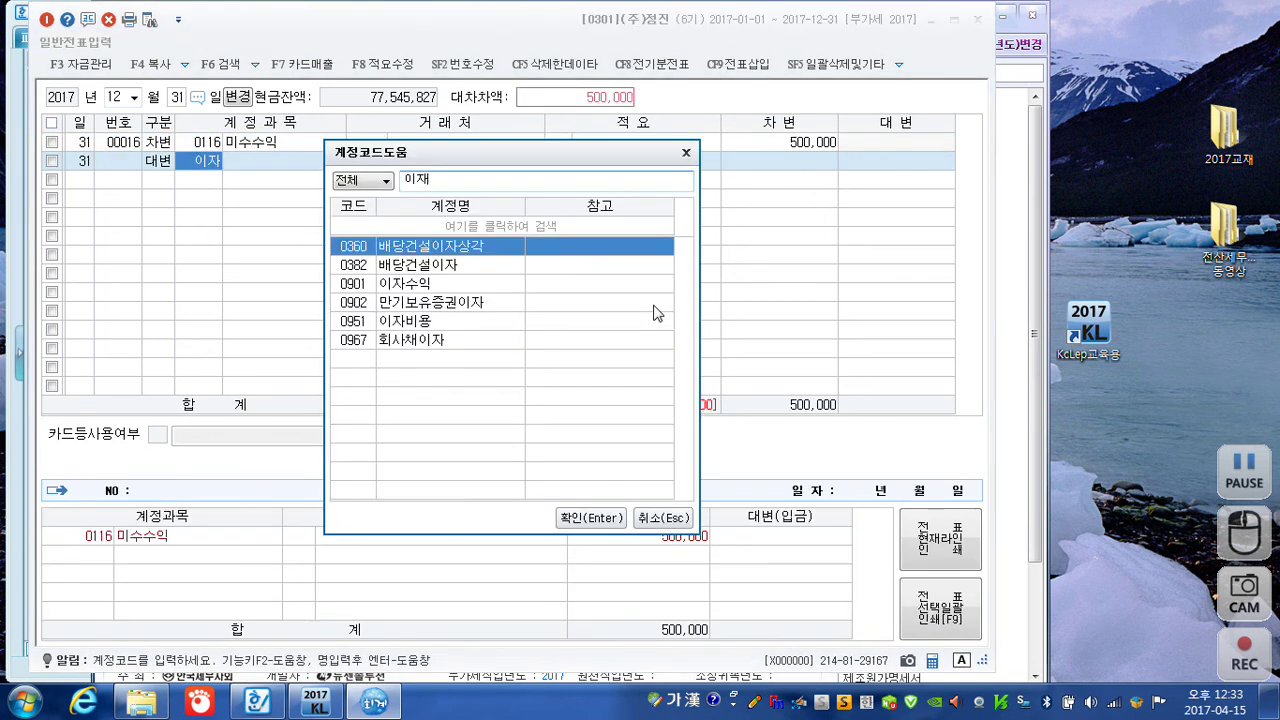
{"action": "key", "text": "Down"}
{"action": "key", "text": "Down"}
{"action": "key", "text": "Return"}
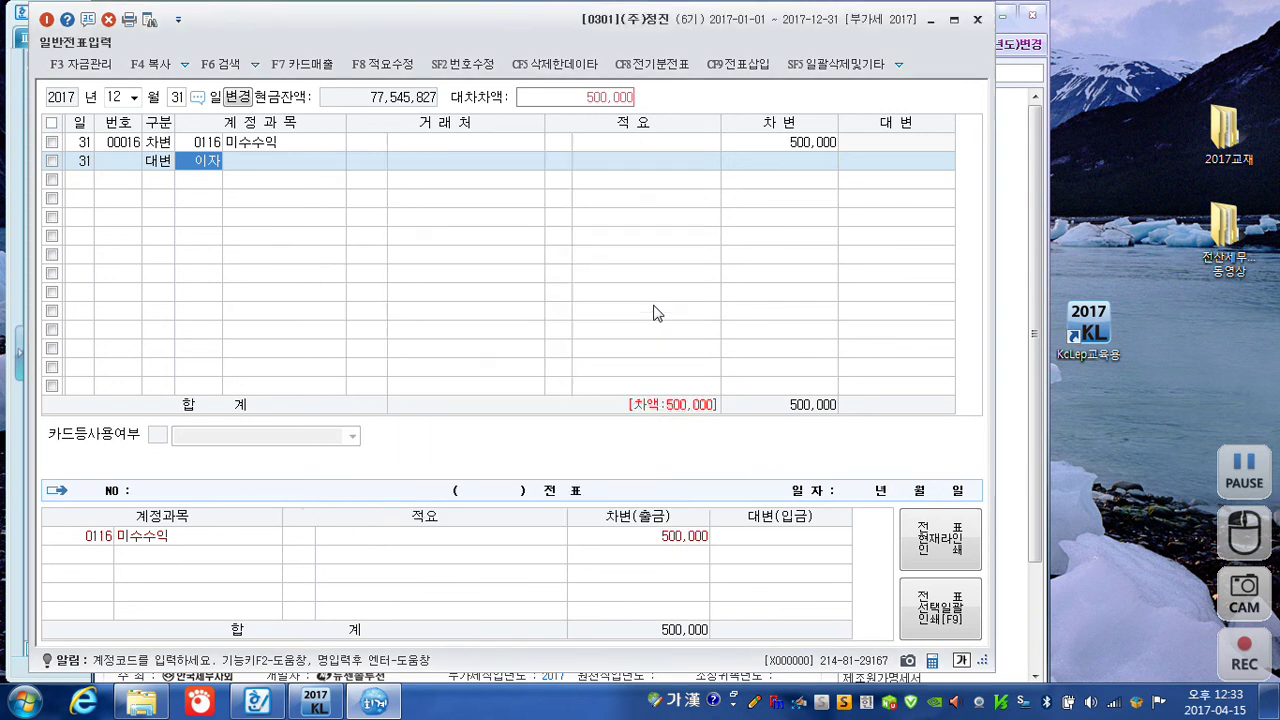
{"action": "key", "text": "Return"}
{"action": "key", "text": "Return"}
{"action": "key", "text": "Return"}
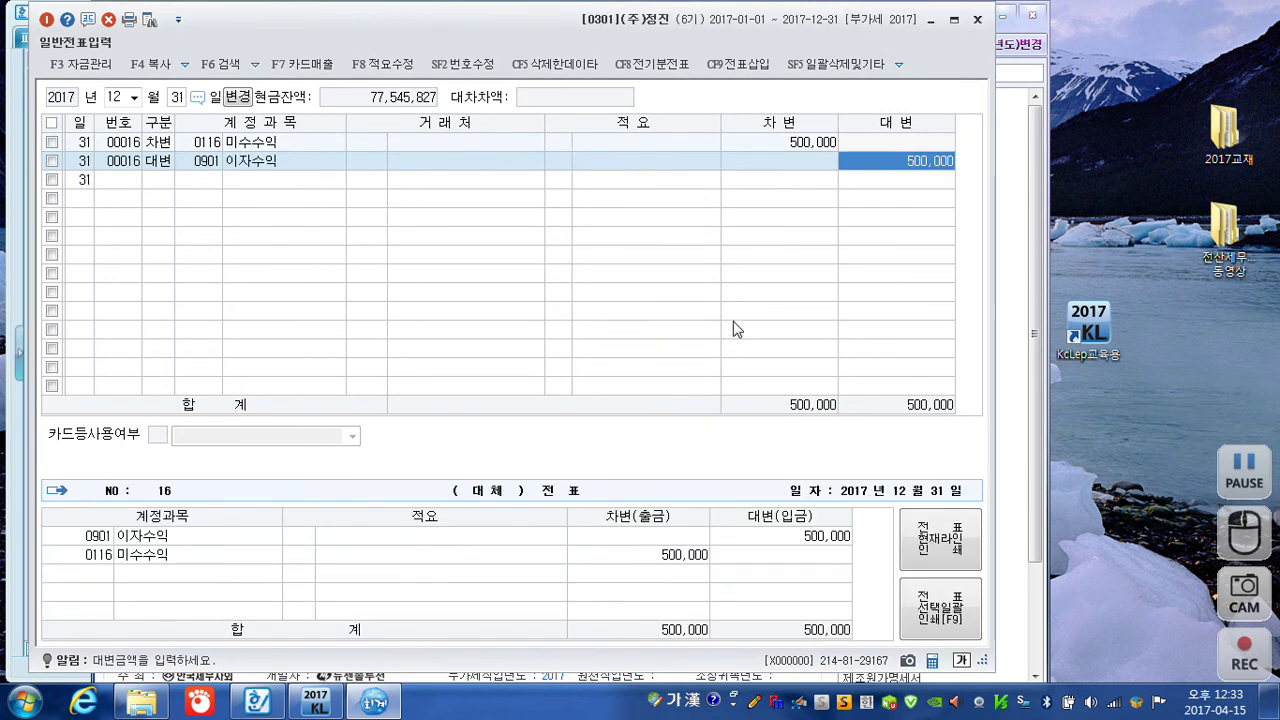
{"action": "key", "text": "Return"}
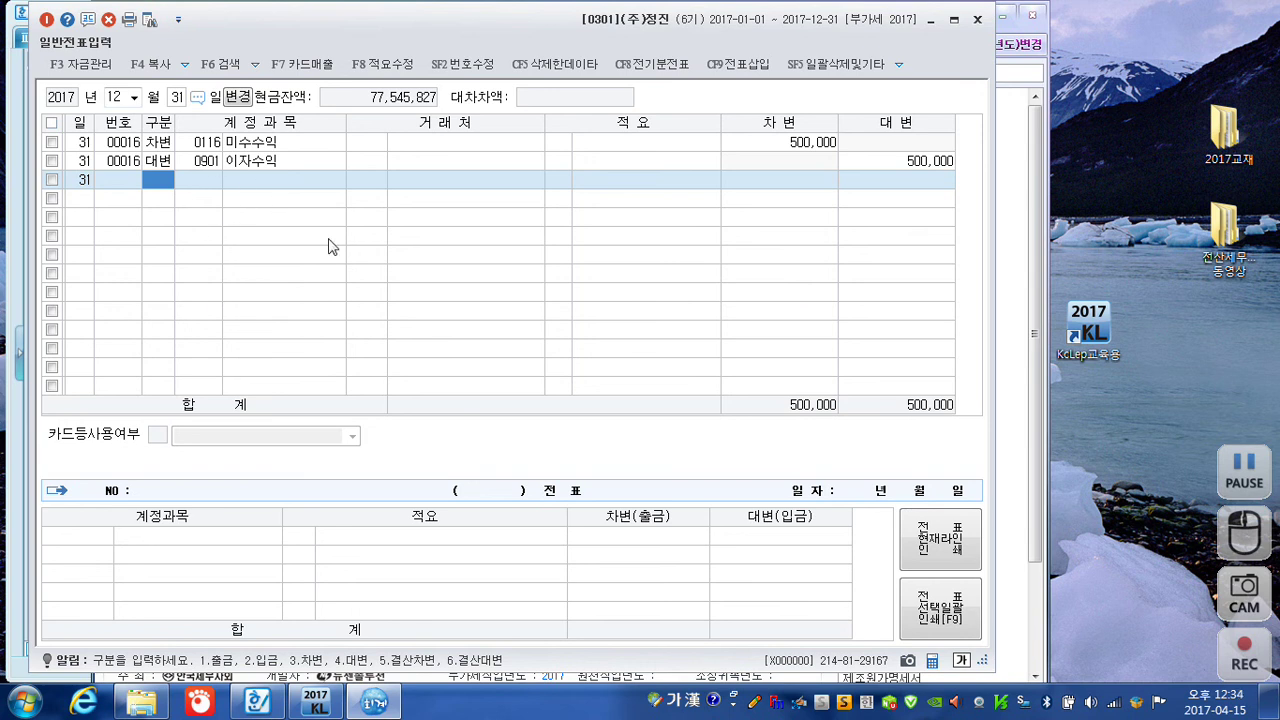
Leave general voucher entry and open closing data entry (결산자료입력) for January to December 2017
{"action": "left_click", "coordinate": [978, 21]}
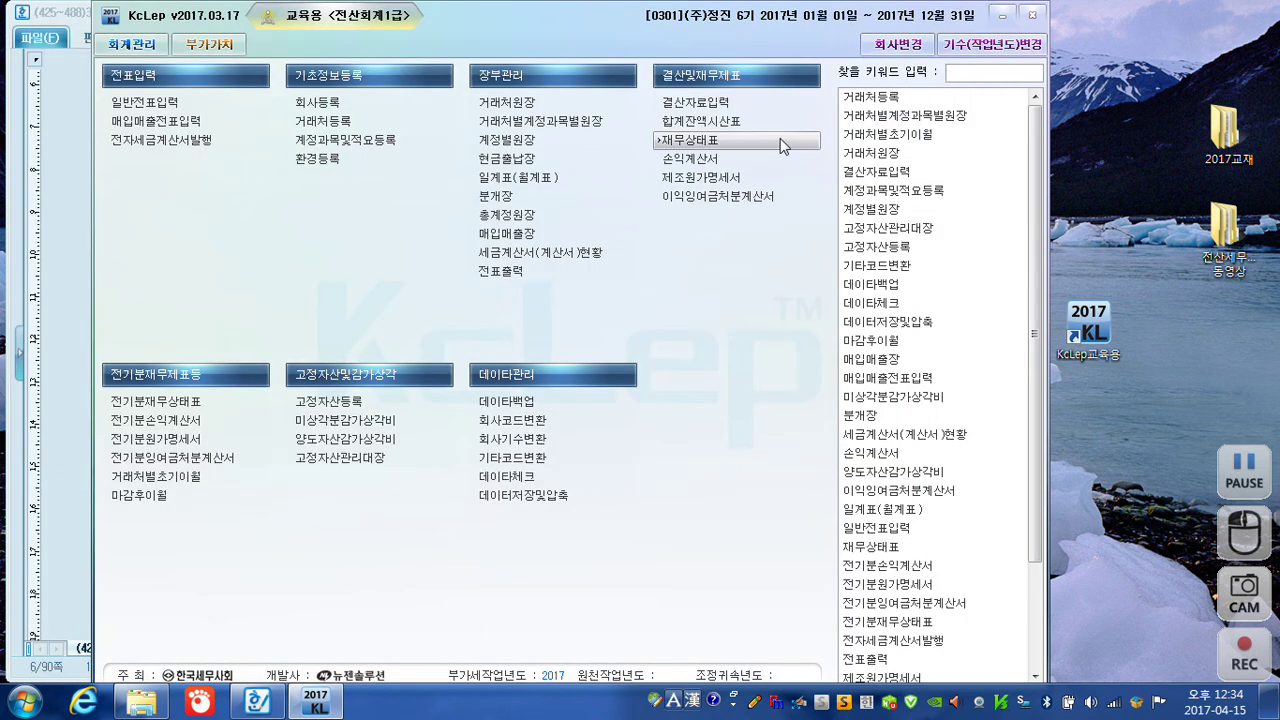
{"action": "left_click", "coordinate": [685, 106]}
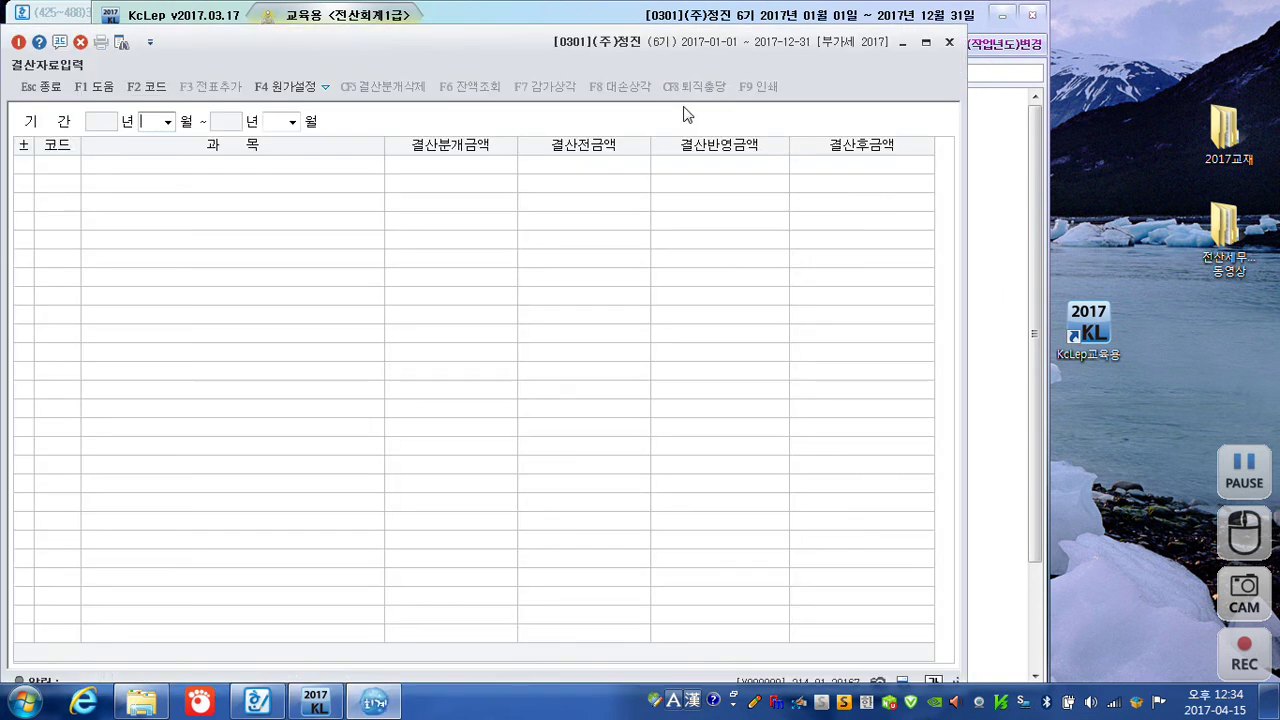
{"action": "type", "text": "1"}
{"action": "key", "text": "Return"}
{"action": "type", "text": "12"}
{"action": "key", "text": "Return"}
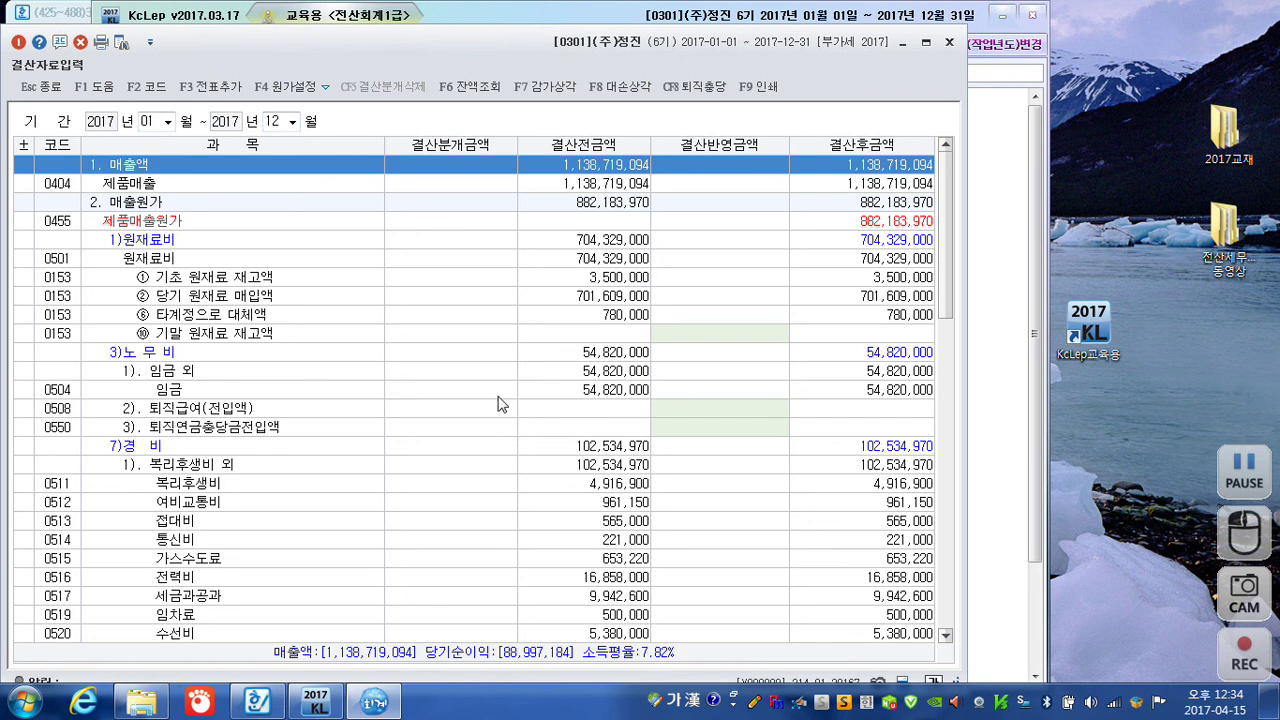
Under selling and administrative 무형자산상각비, enter closing amounts of 1,200,000 for 실용신안권 and 1,800,000 for 소프트웨어
{"action": "scroll", "coordinate": [532, 388], "scroll_direction": "down", "scroll_amount": 6}
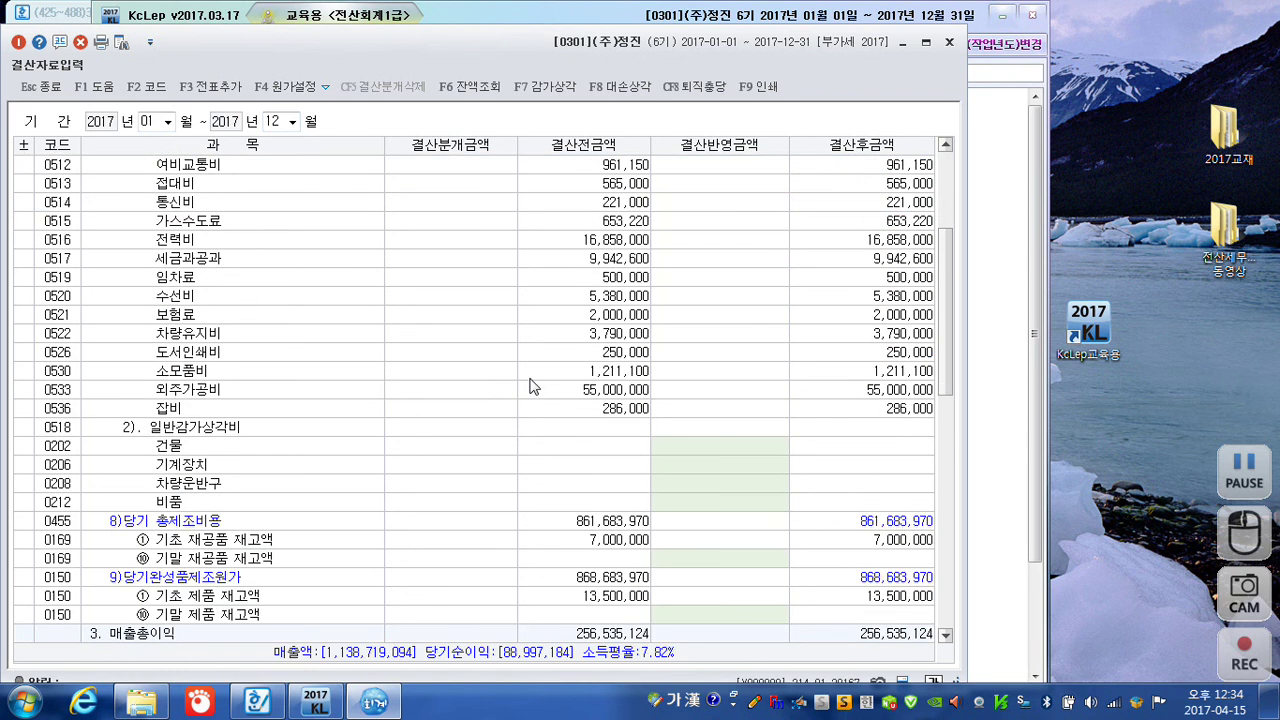
{"action": "scroll", "coordinate": [532, 388], "scroll_direction": "down", "scroll_amount": 7}
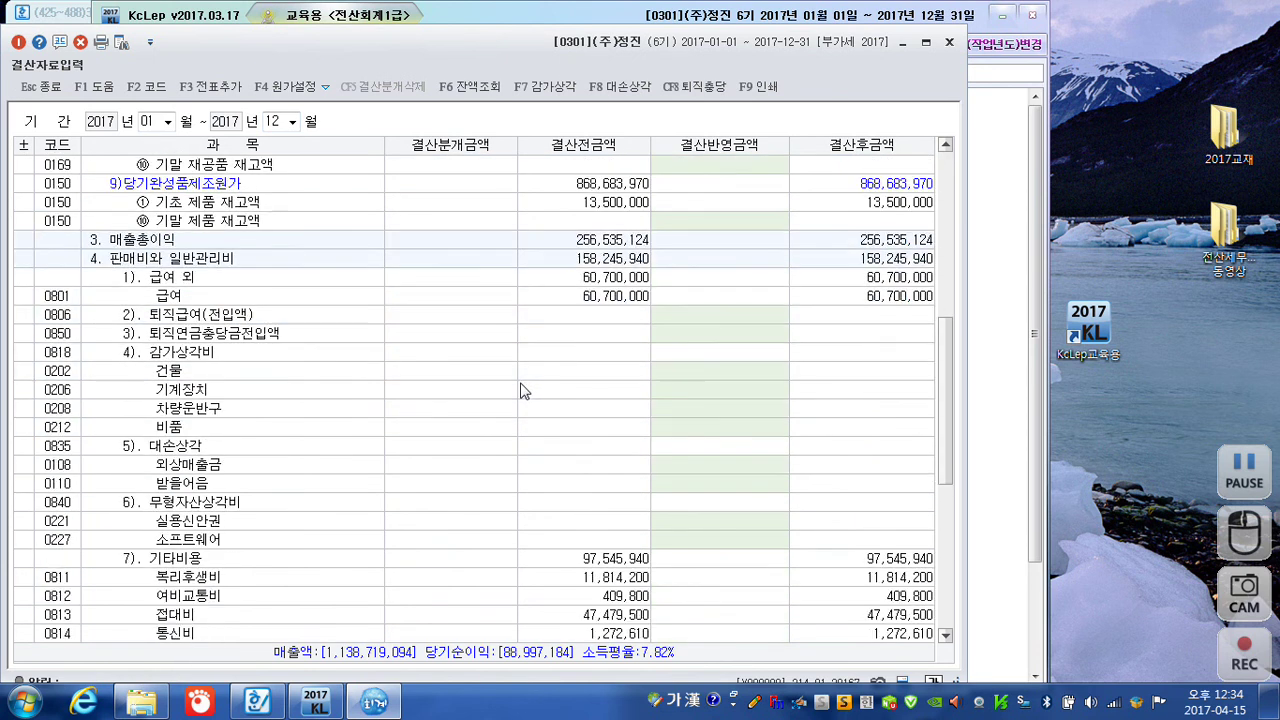
{"action": "scroll", "coordinate": [527, 390], "scroll_direction": "down", "scroll_amount": 1}
{"action": "left_click", "coordinate": [715, 466]}
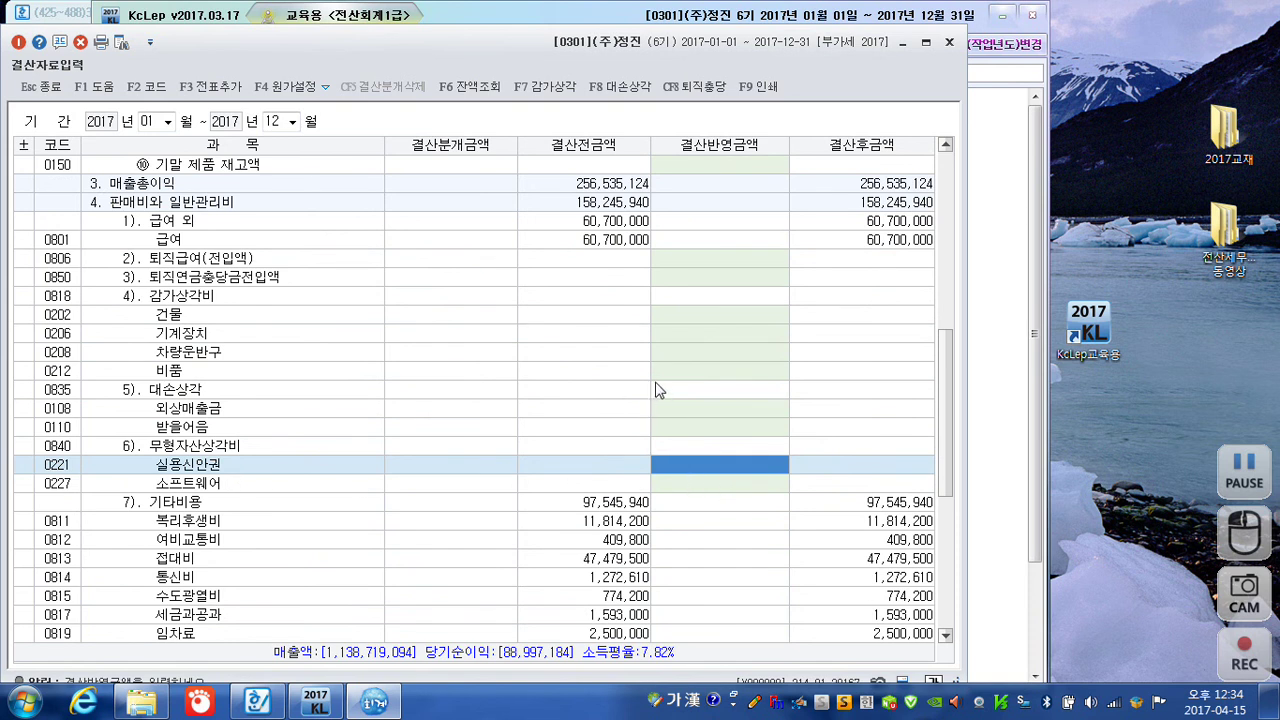
{"action": "type", "text": "1200000"}
{"action": "key", "text": "Return"}
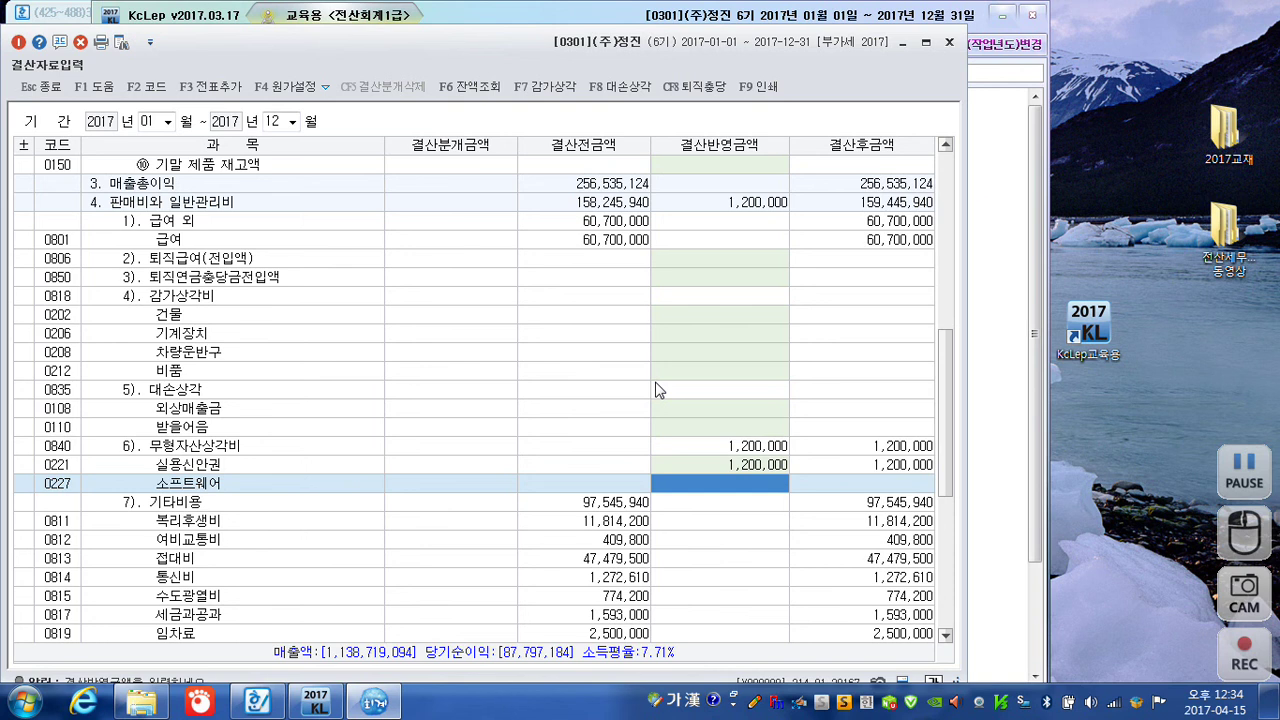
{"action": "type", "text": "1800000"}
{"action": "key", "text": "Return"}
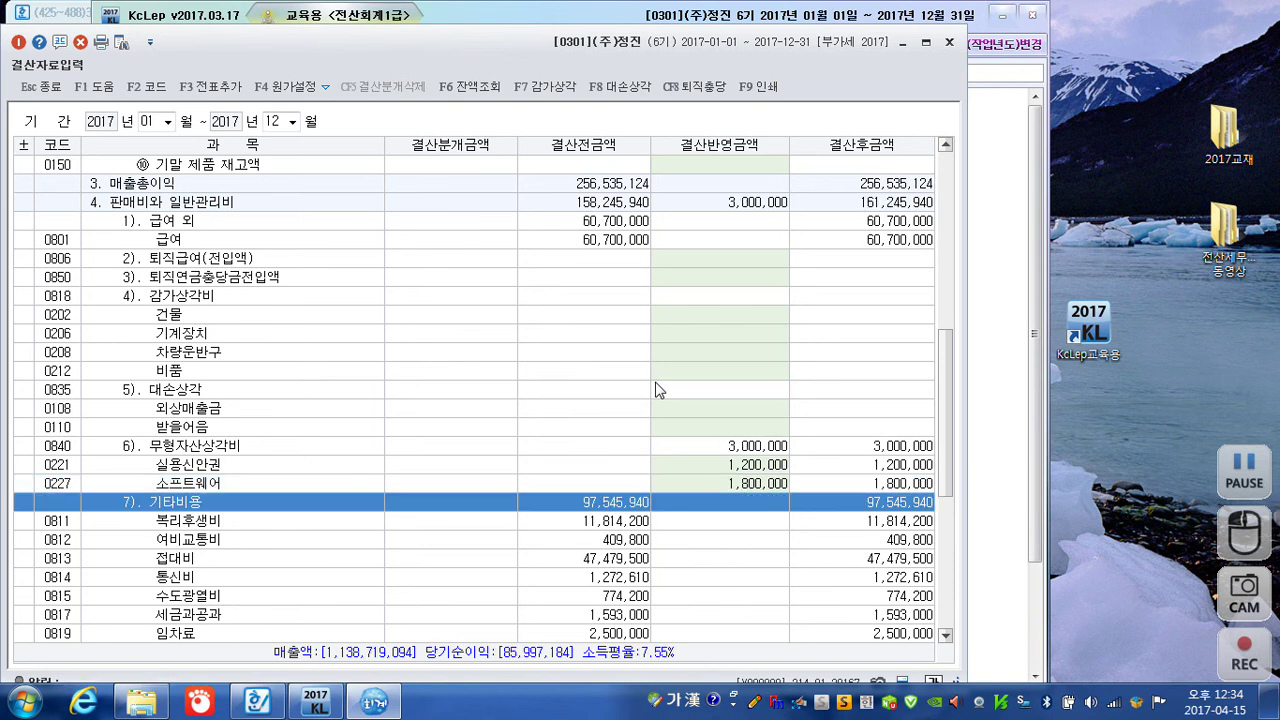
{"action": "left_click", "coordinate": [696, 464]}
{"action": "left_click", "coordinate": [701, 487]}
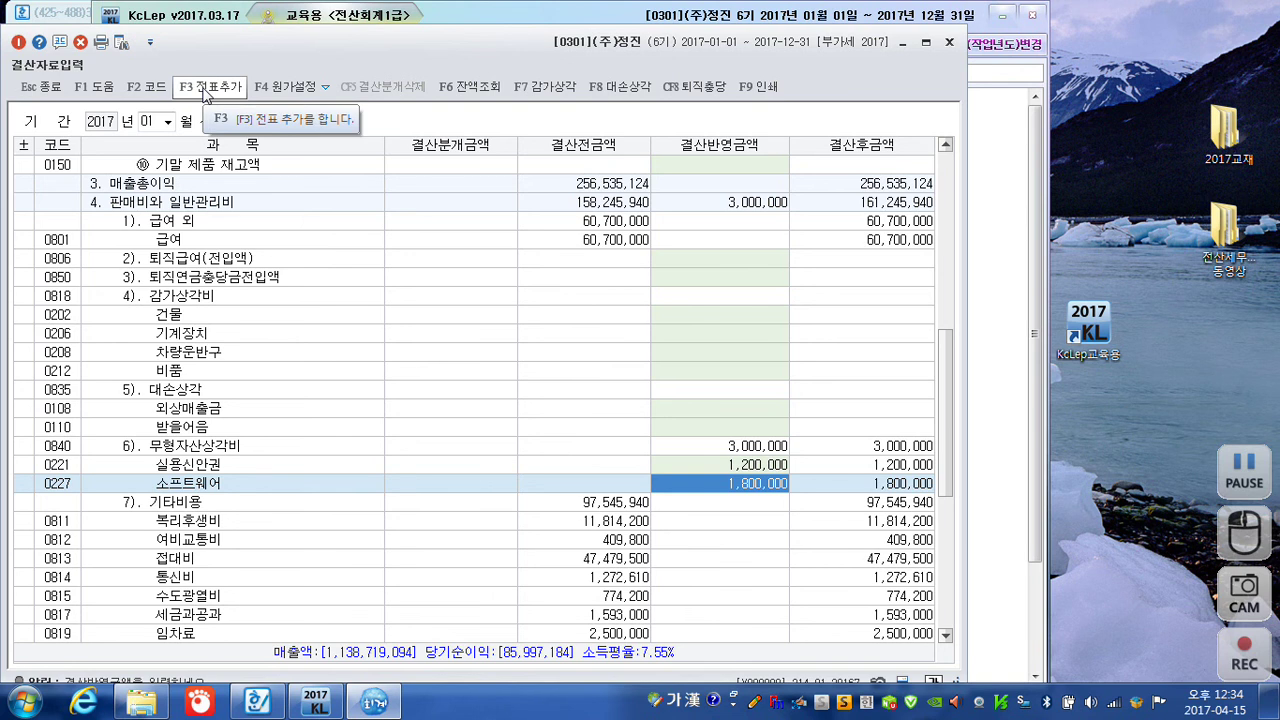
{"action": "key", "text": "F12"}
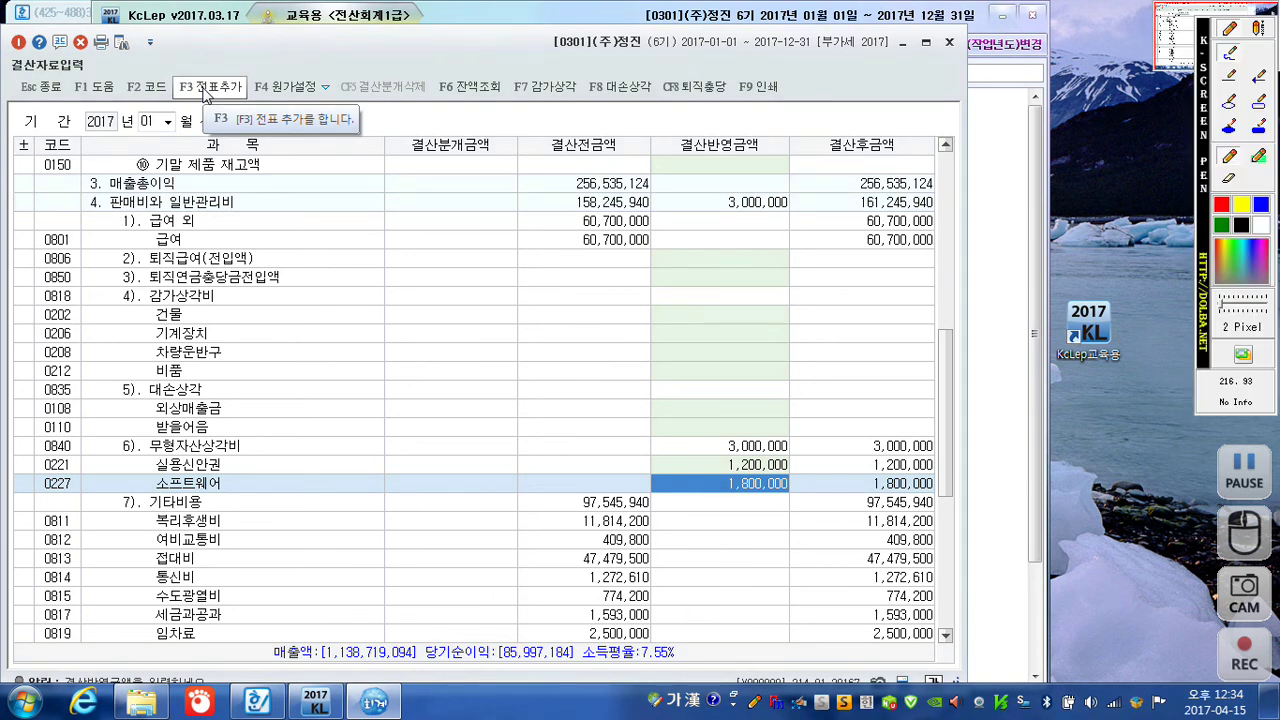
{"action": "mouse_move", "coordinate": [213, 128]}
{"action": "left_mouse_down"}
{"action": "mouse_move", "coordinate": [148, 110]}
{"action": "mouse_move", "coordinate": [225, 55]}
{"action": "mouse_move", "coordinate": [248, 118]}
{"action": "mouse_move", "coordinate": [180, 102]}
{"action": "mouse_move", "coordinate": [199, 14]}
{"action": "left_mouse_up"}
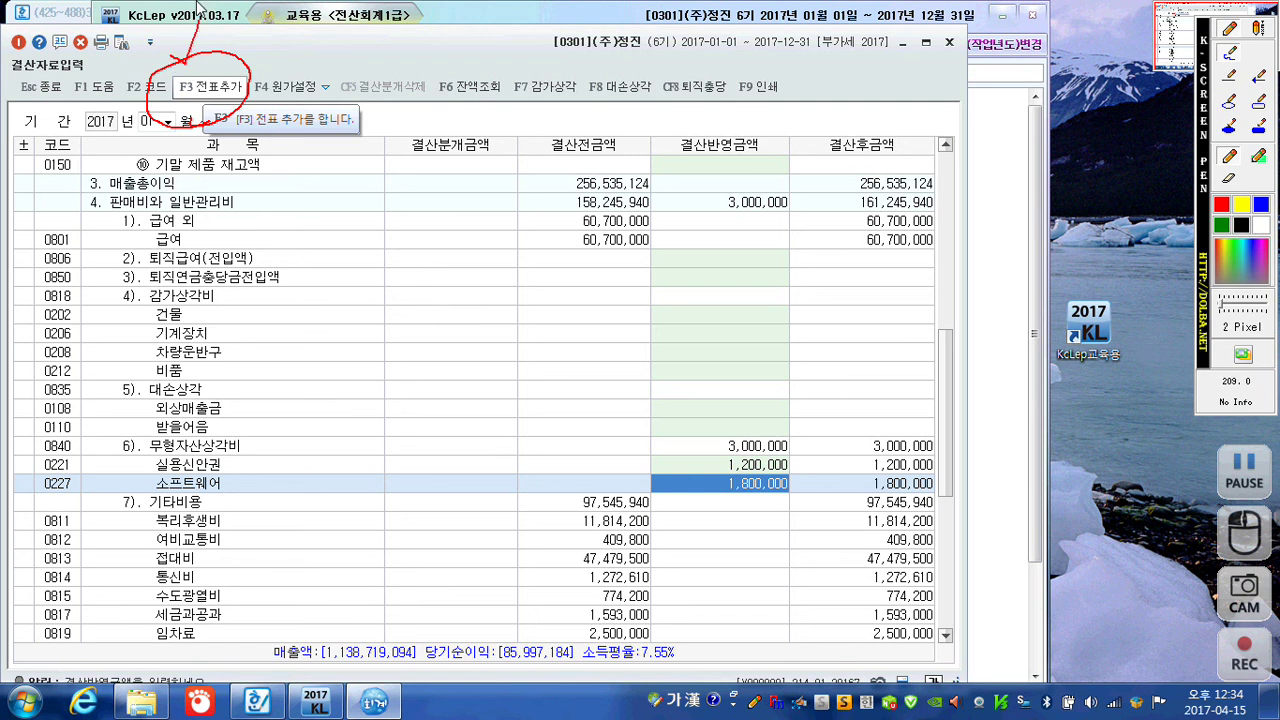
{"action": "right_click", "coordinate": [199, 14]}
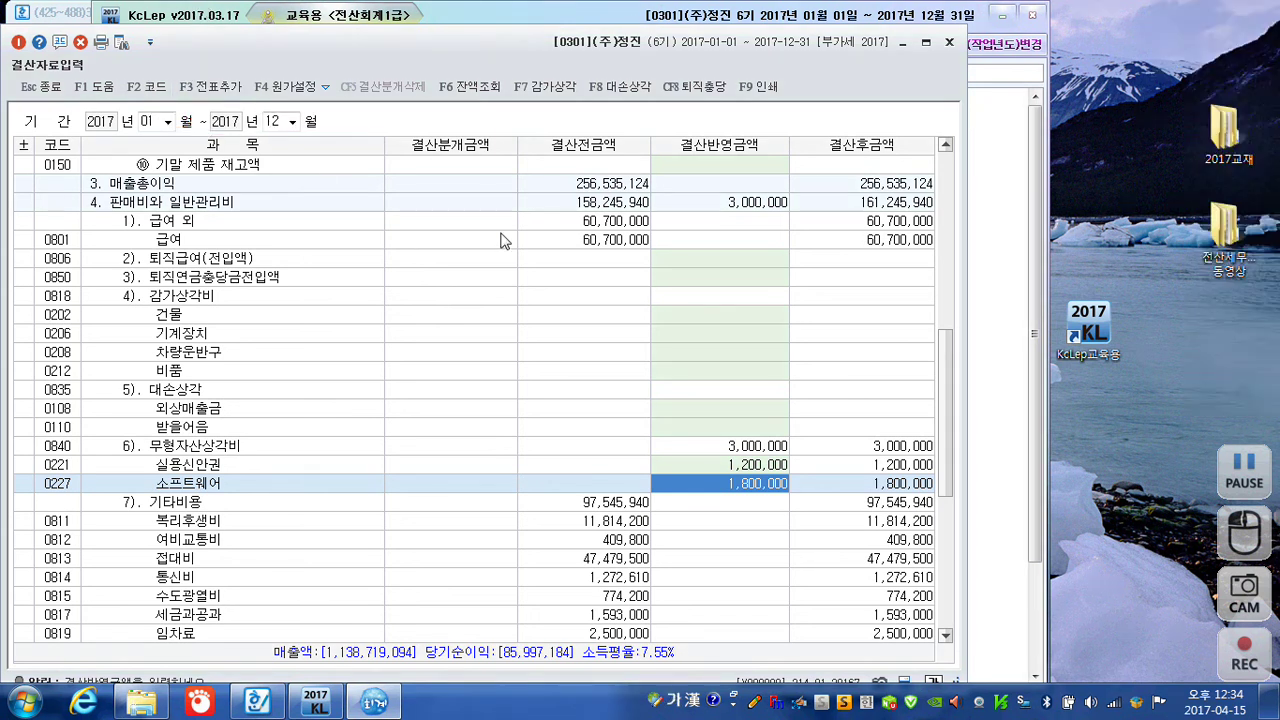
Add the automatic closing entries to the vouchers (전표추가), confirm, and close closing data entry
{"action": "left_click", "coordinate": [231, 89]}
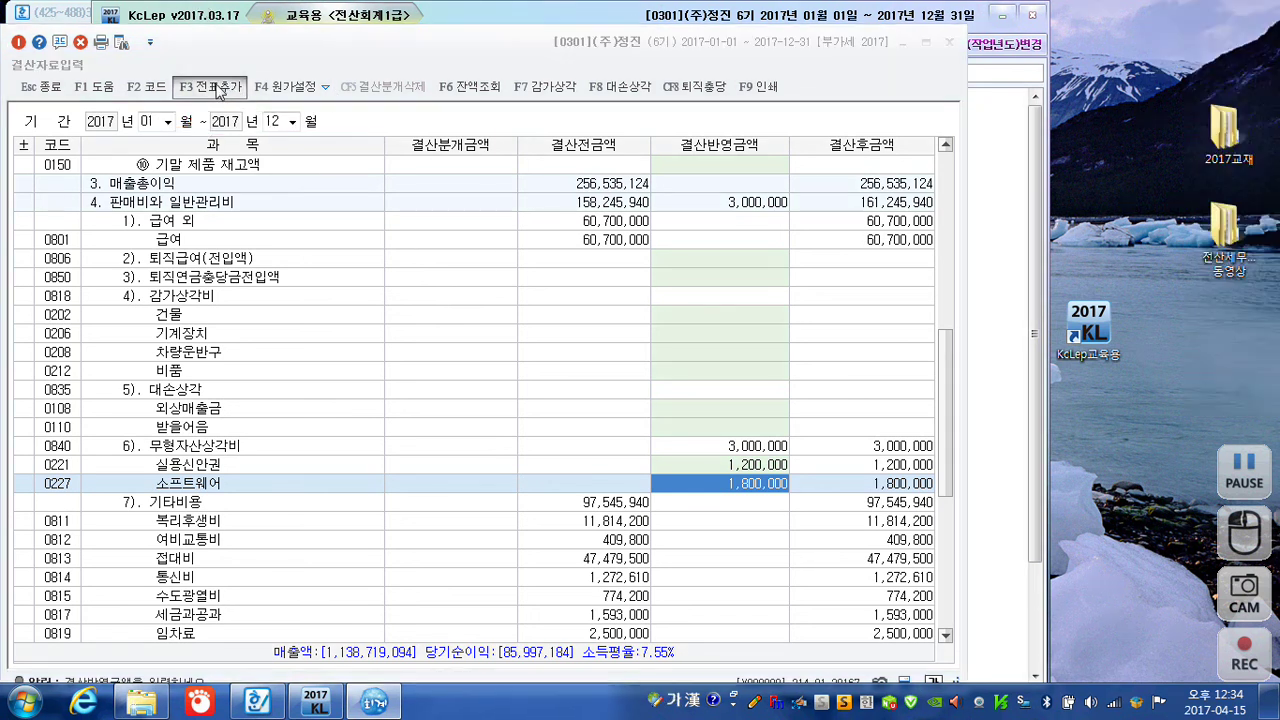
{"action": "left_click", "coordinate": [535, 398]}
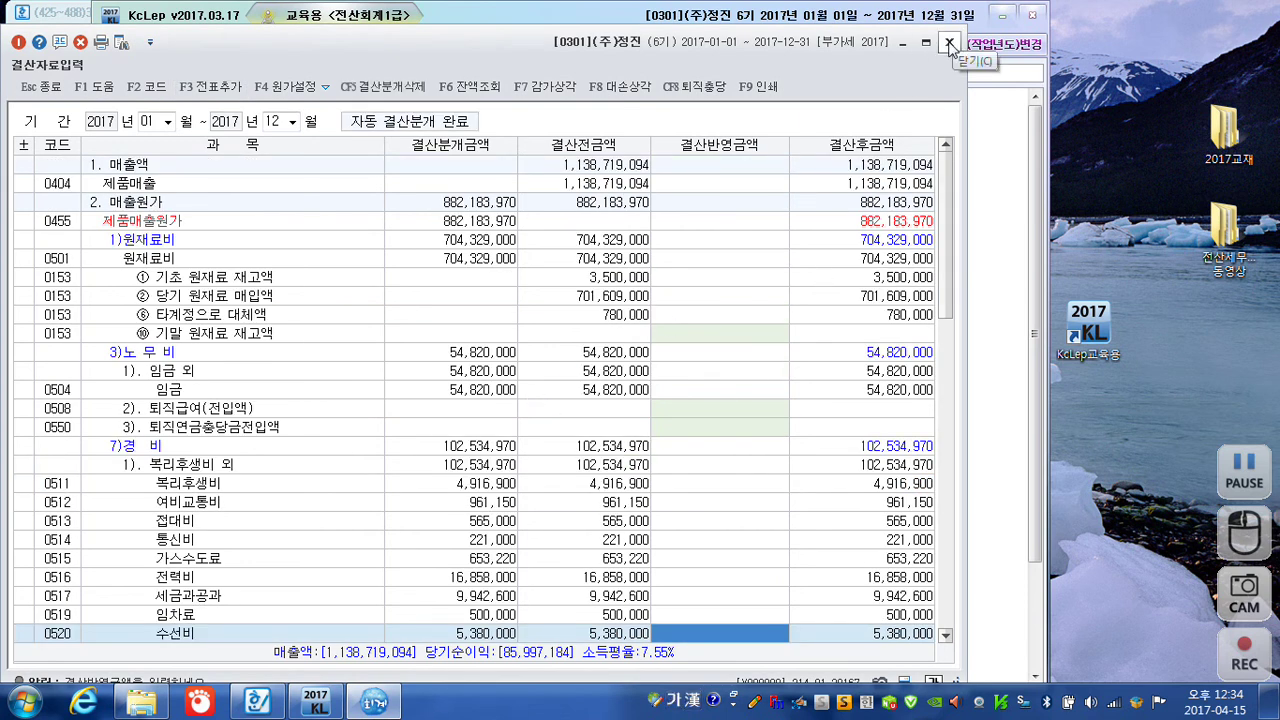
{"action": "left_click", "coordinate": [950, 44]}
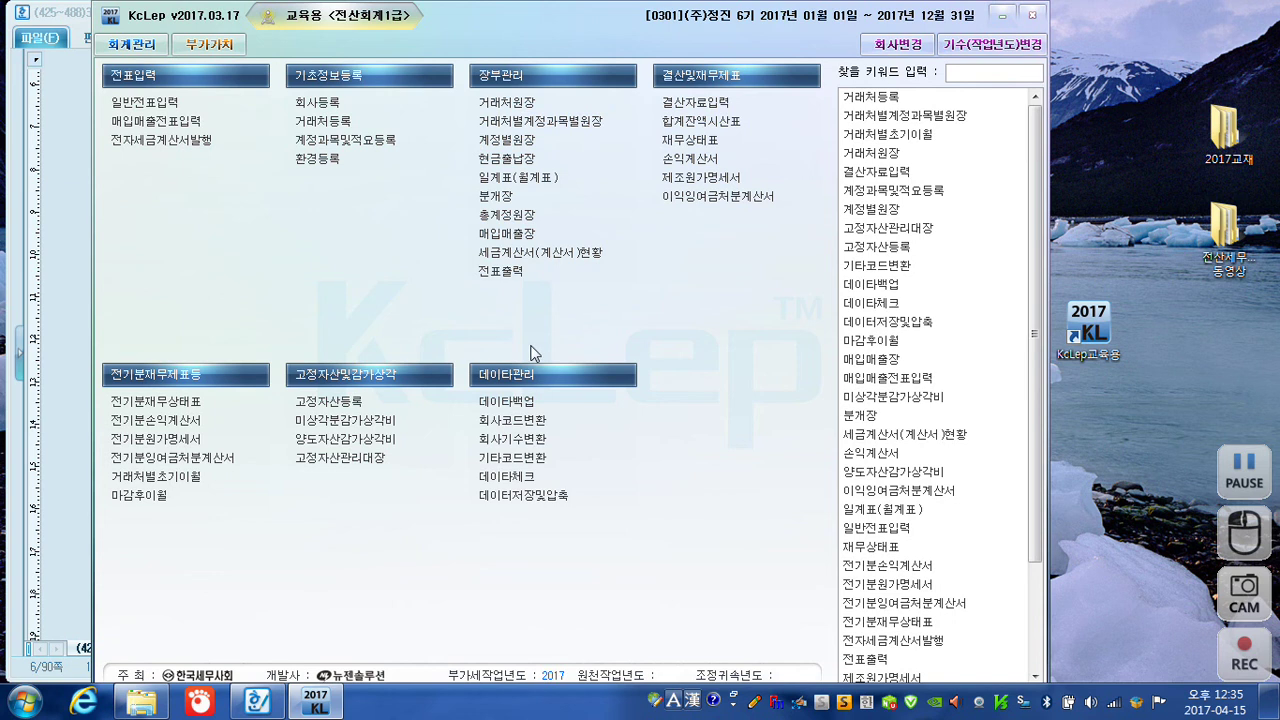
Look up the monthly trial summary (월계표) for January to March 2017 and examine the manufacturing cost accounts
{"action": "left_click", "coordinate": [522, 181]}
{"action": "left_click", "coordinate": [522, 181]}
{"action": "left_click", "coordinate": [167, 100]}
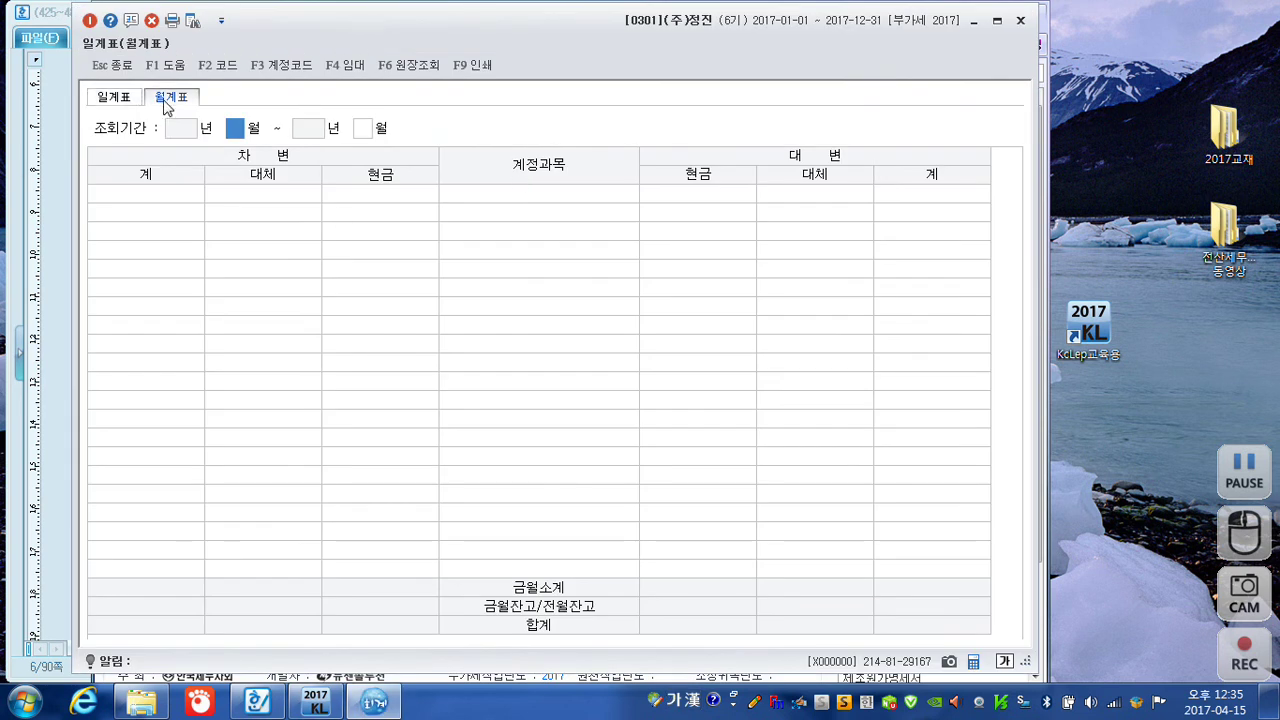
{"action": "type", "text": "0103"}
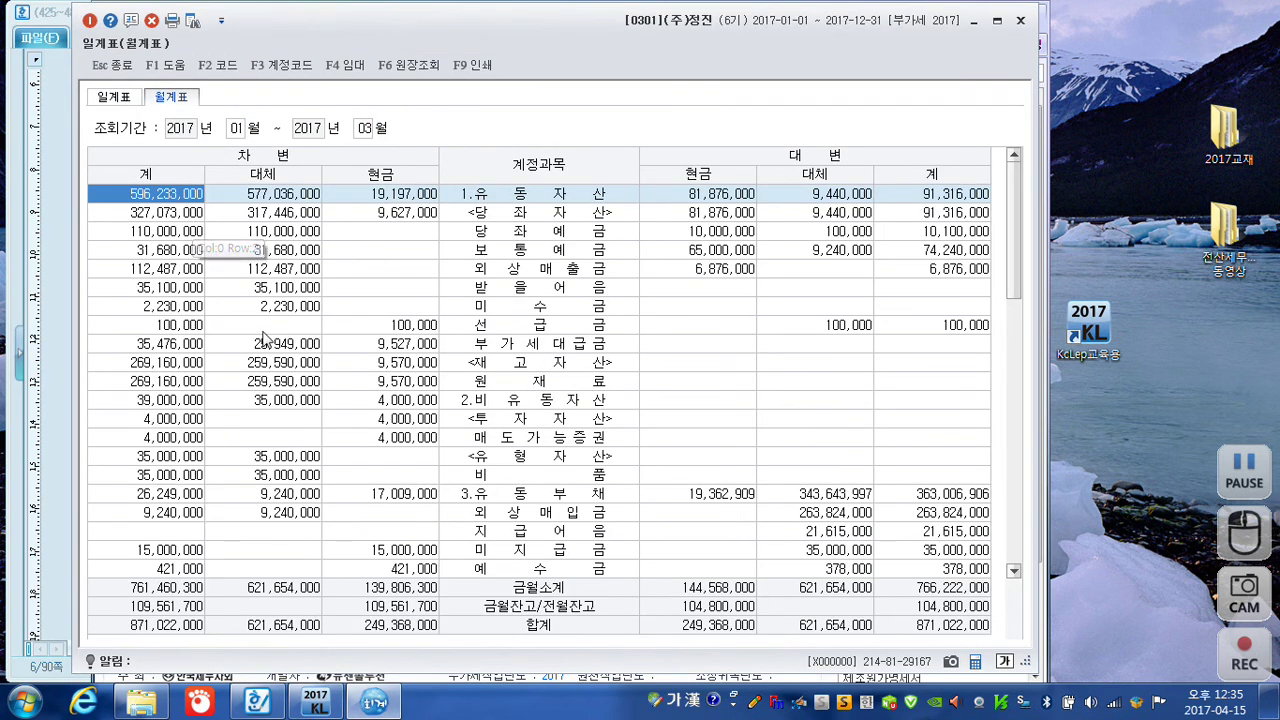
{"action": "scroll", "coordinate": [270, 350], "scroll_direction": "down", "scroll_amount": 5}
{"action": "scroll", "coordinate": [280, 360], "scroll_direction": "down", "scroll_amount": 3}
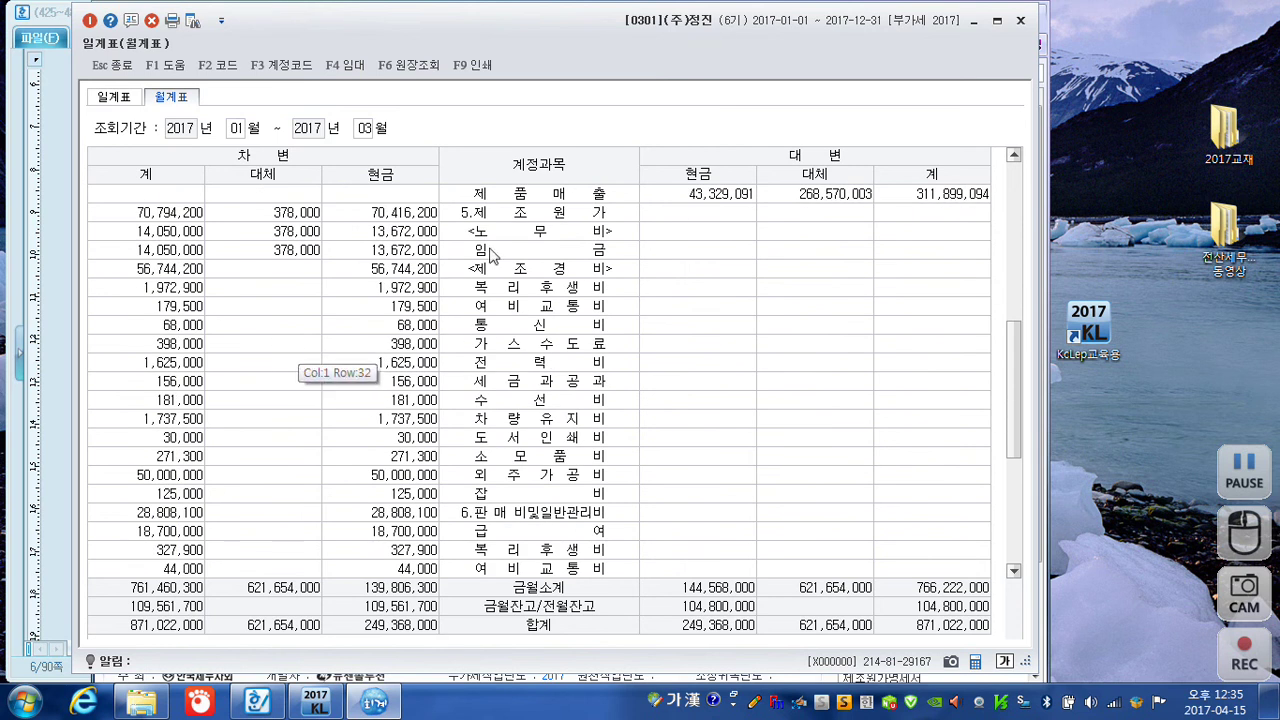
Examine the 제조원가 and 제조경비 rows of the January to March summary and look up the 외주가공비 account's ledger
{"action": "left_click", "coordinate": [508, 216]}
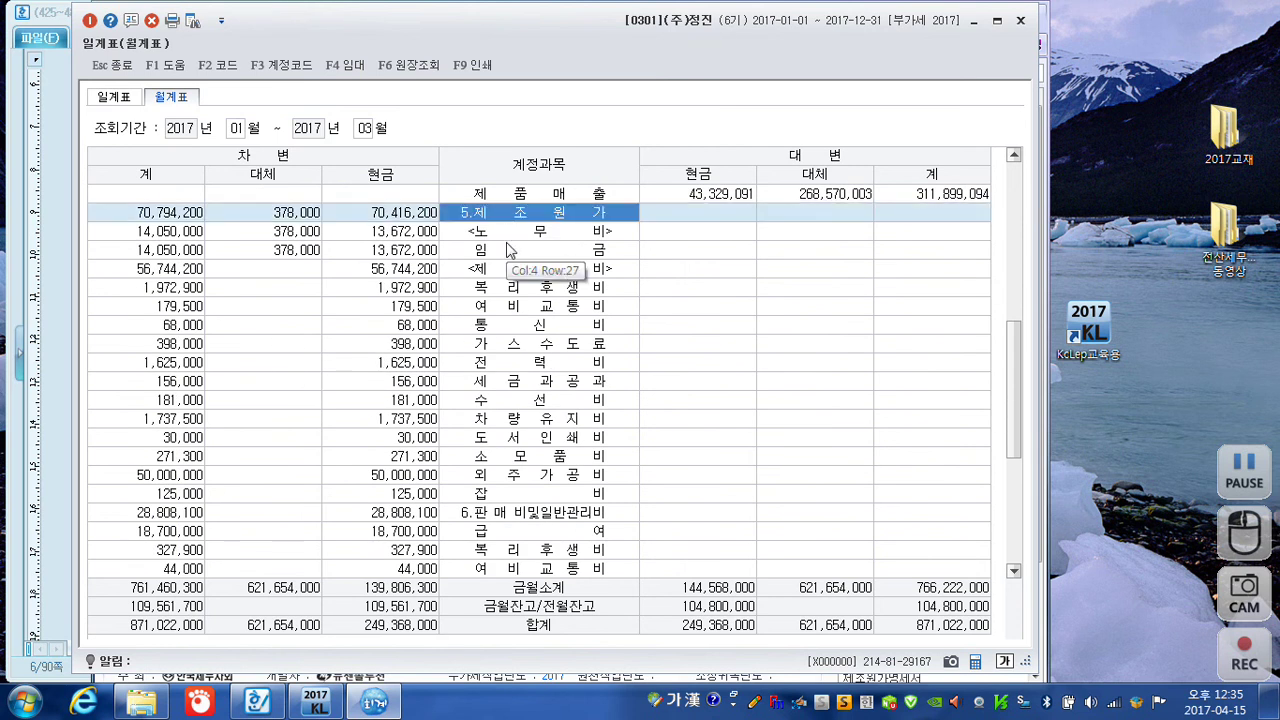
{"action": "left_click", "coordinate": [507, 272]}
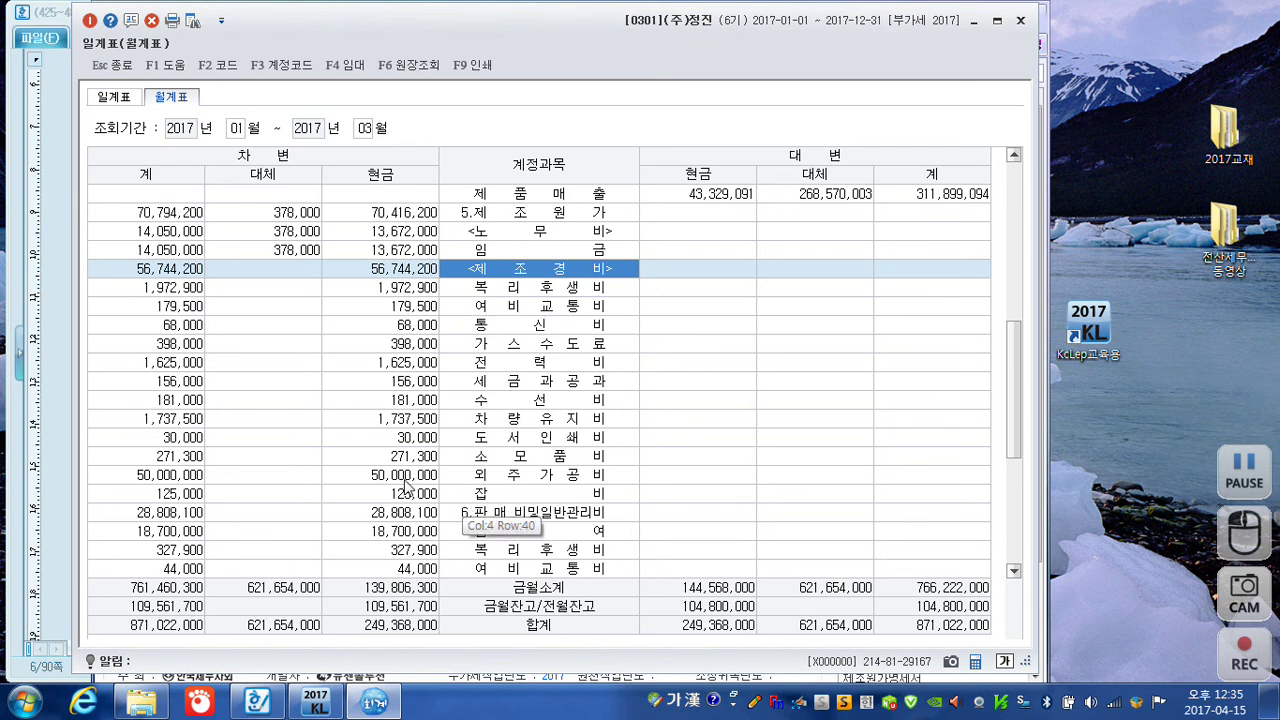
{"action": "left_click", "coordinate": [531, 476]}
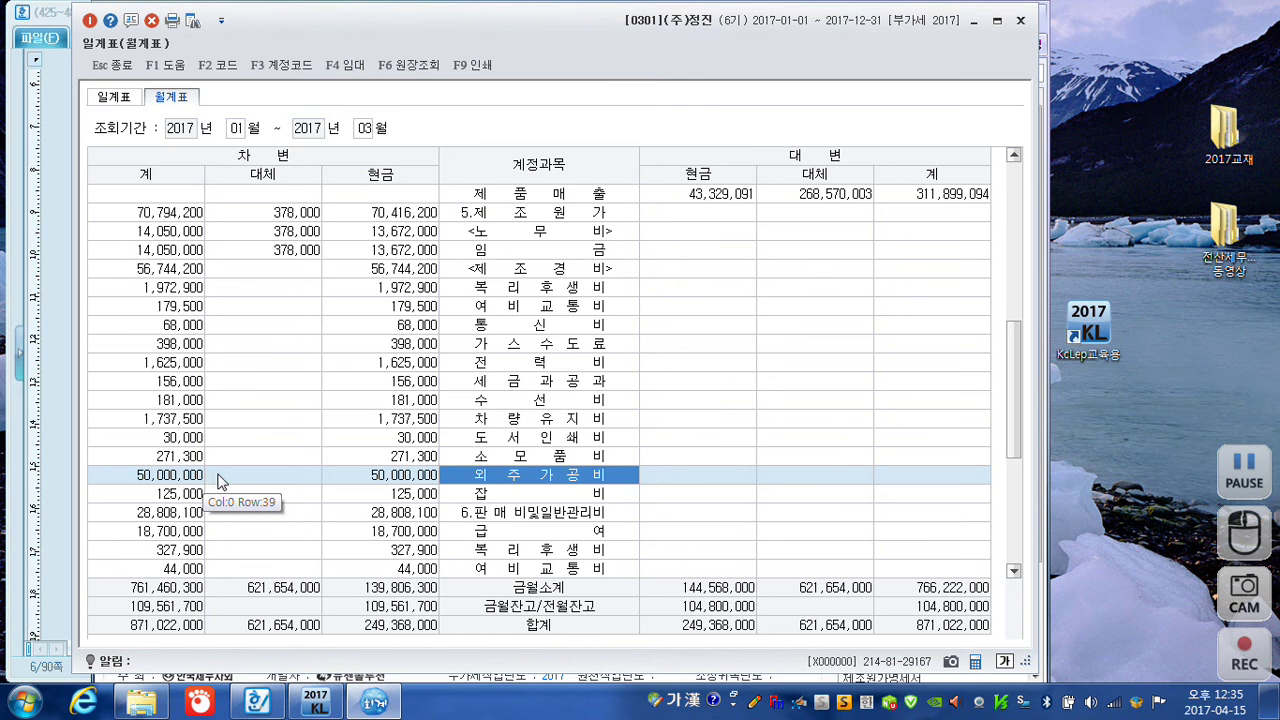
{"action": "double_click", "coordinate": [530, 482]}
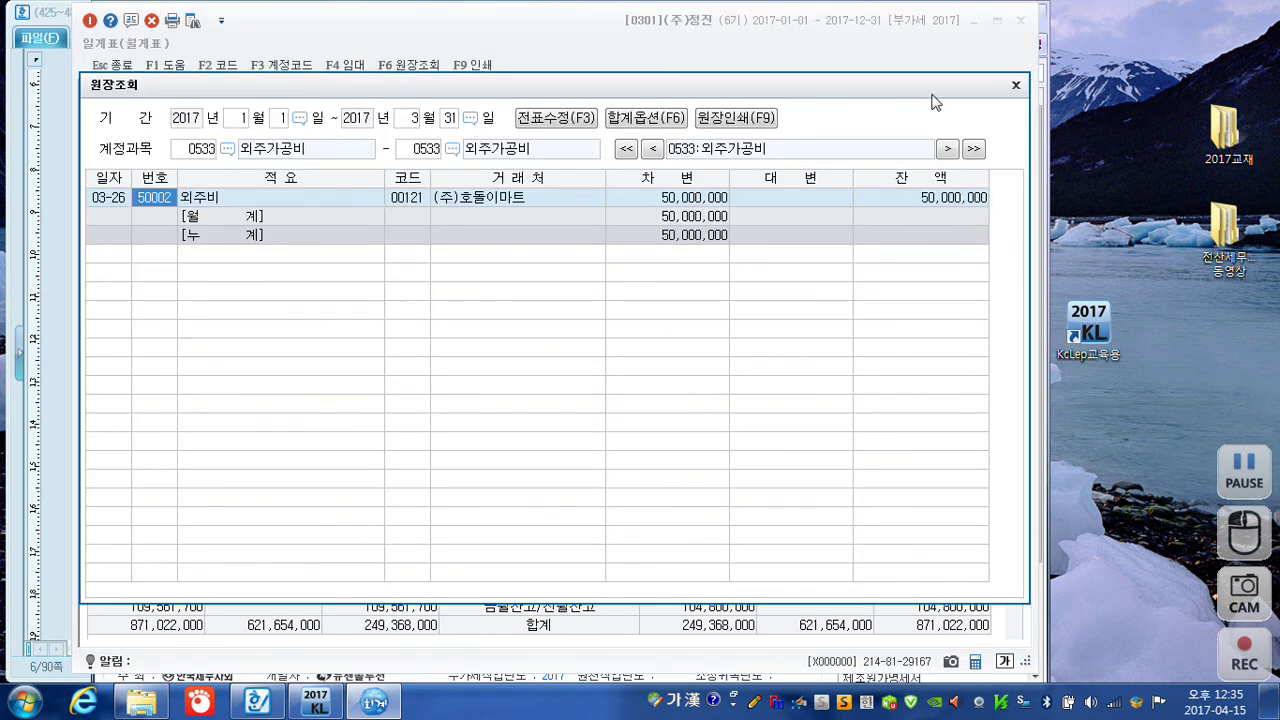
{"action": "left_click", "coordinate": [1016, 84]}
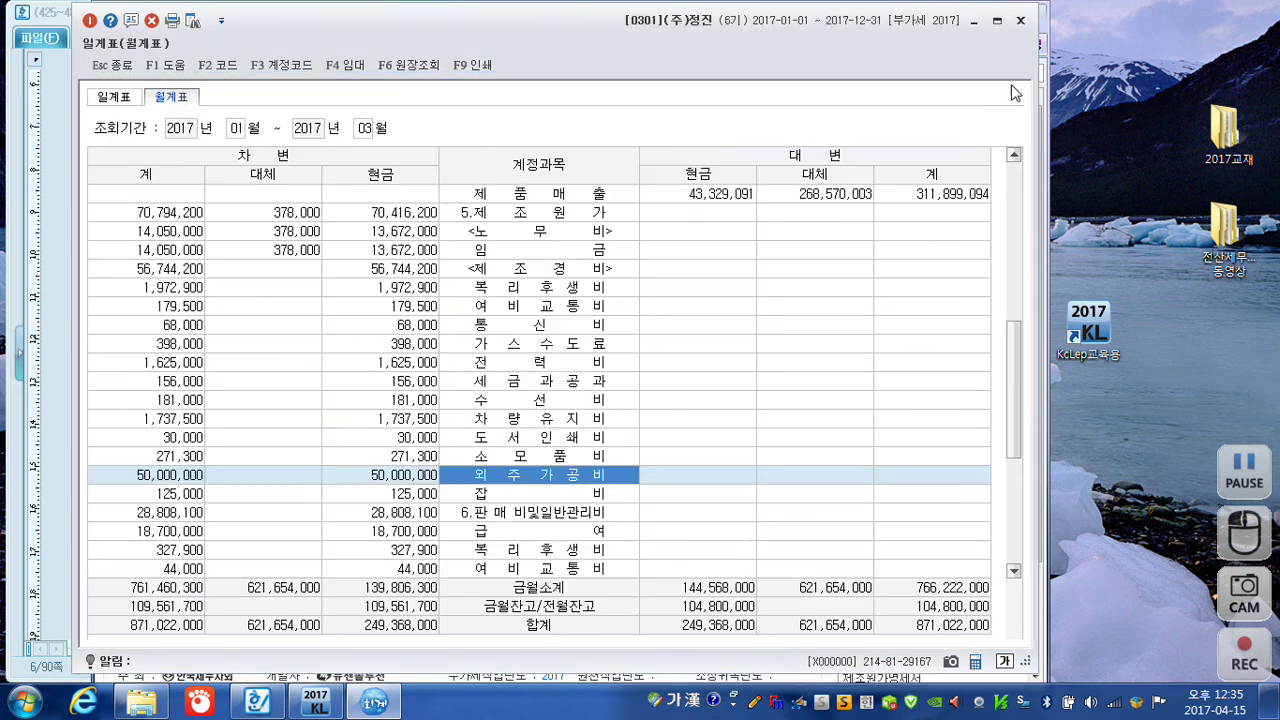
{"action": "double_click", "coordinate": [492, 480]}
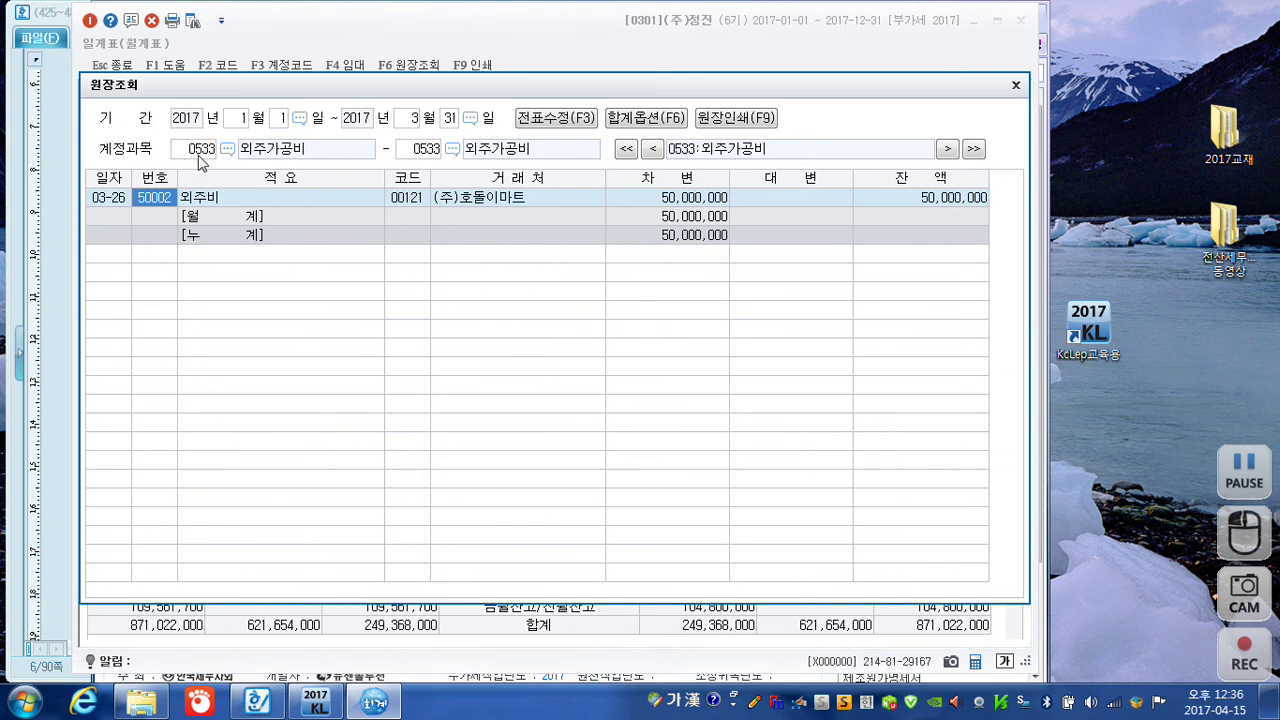
{"action": "left_click", "coordinate": [1016, 86]}
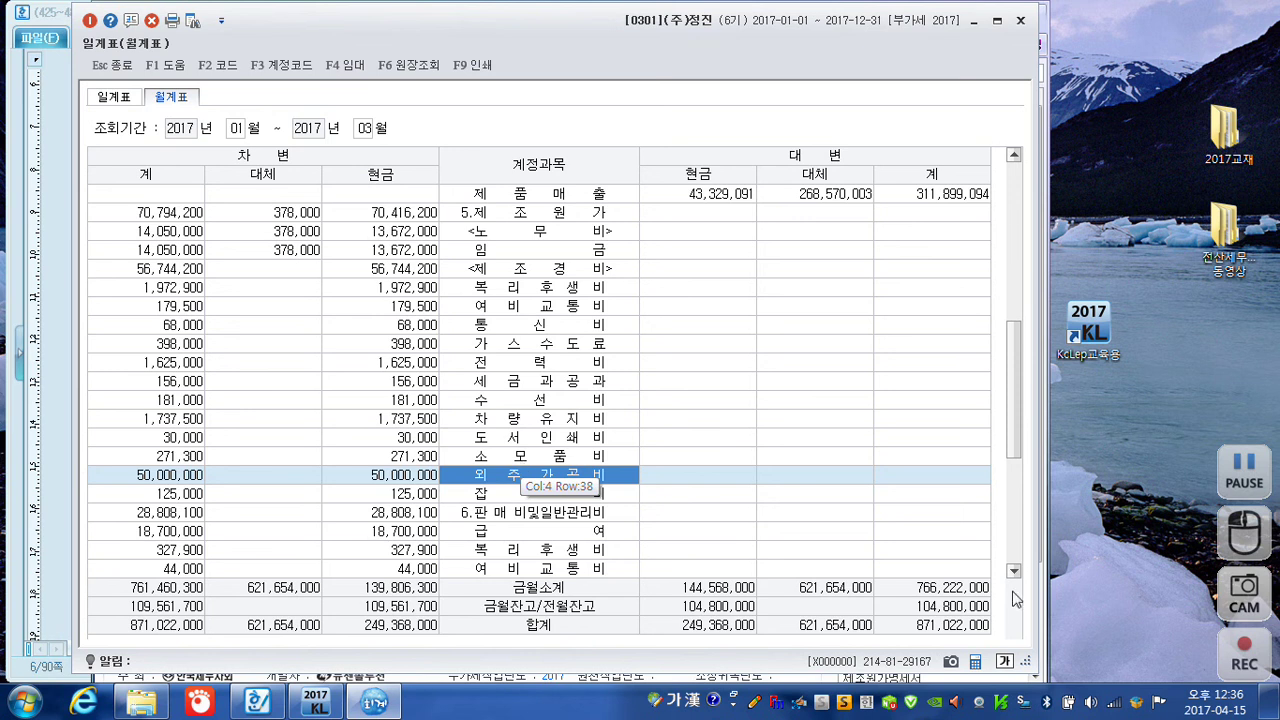
{"action": "left_click", "coordinate": [530, 215]}
{"action": "scroll", "coordinate": [528, 220], "scroll_direction": "up", "scroll_amount": 2}
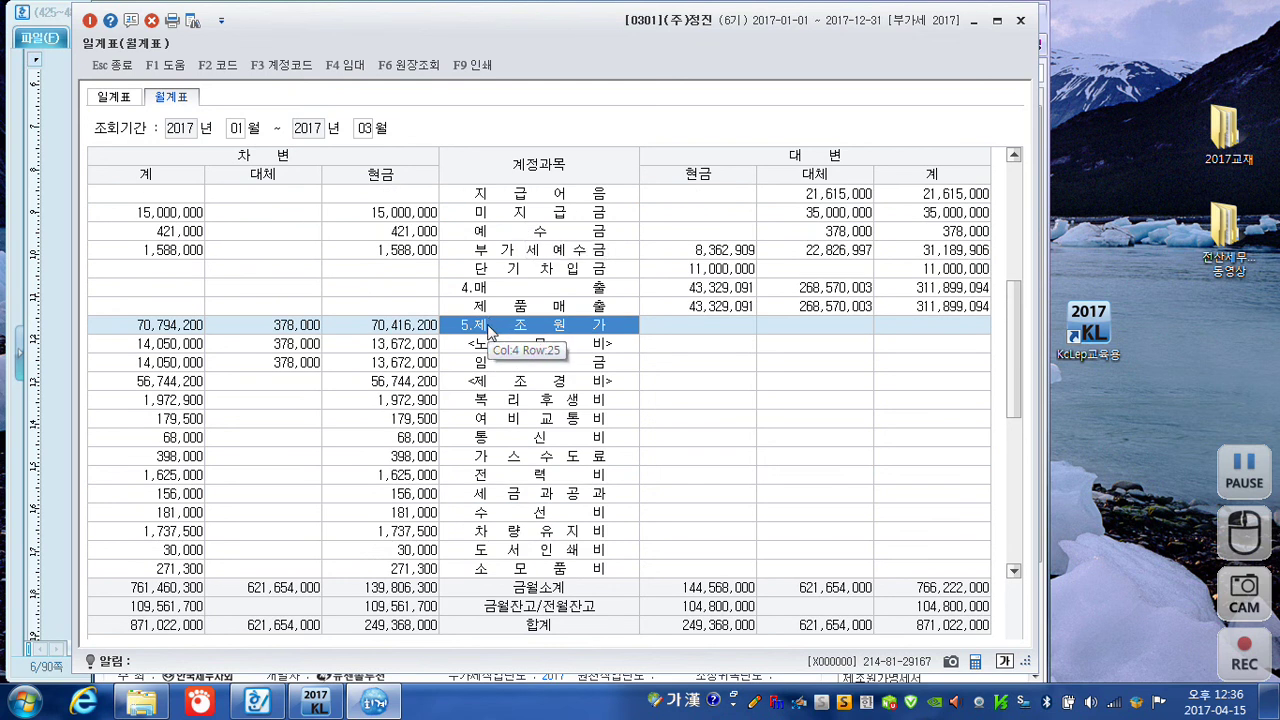
Set the monthly summary period to October 2017 only and examine the total debit for 제조원가
{"action": "left_click", "coordinate": [241, 130]}
{"action": "type", "text": "10"}
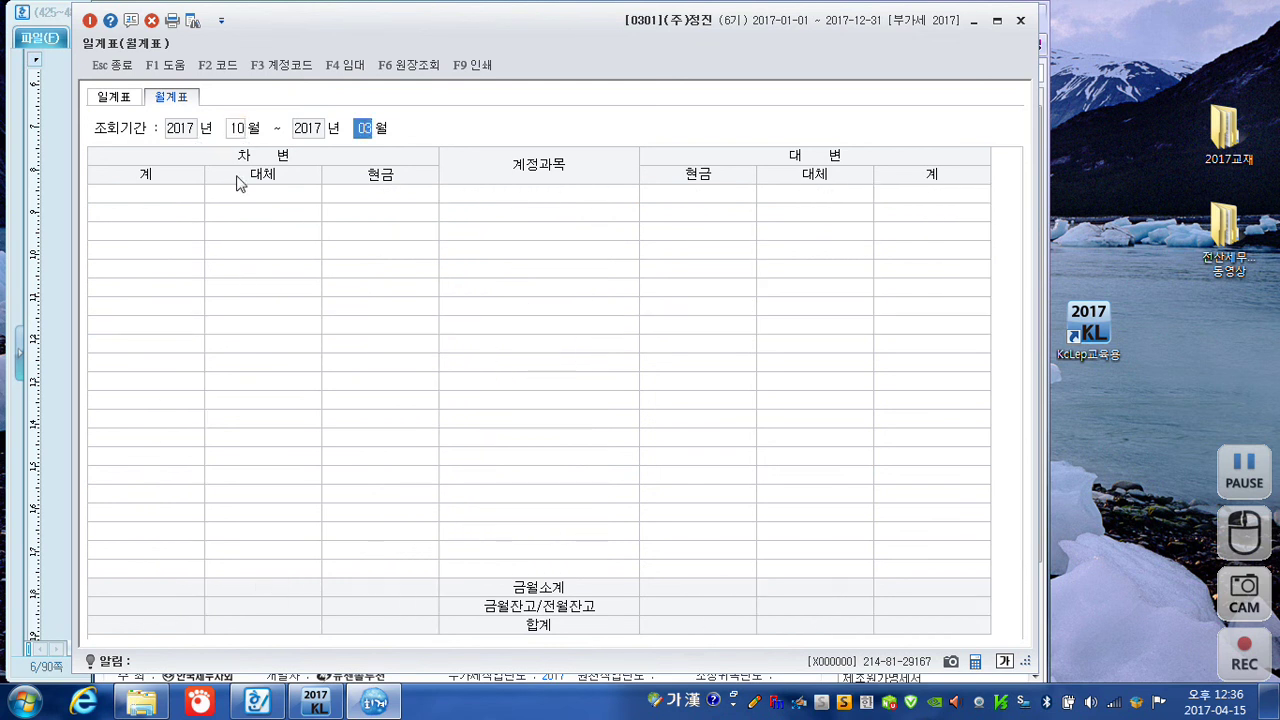
{"action": "type", "text": "10"}
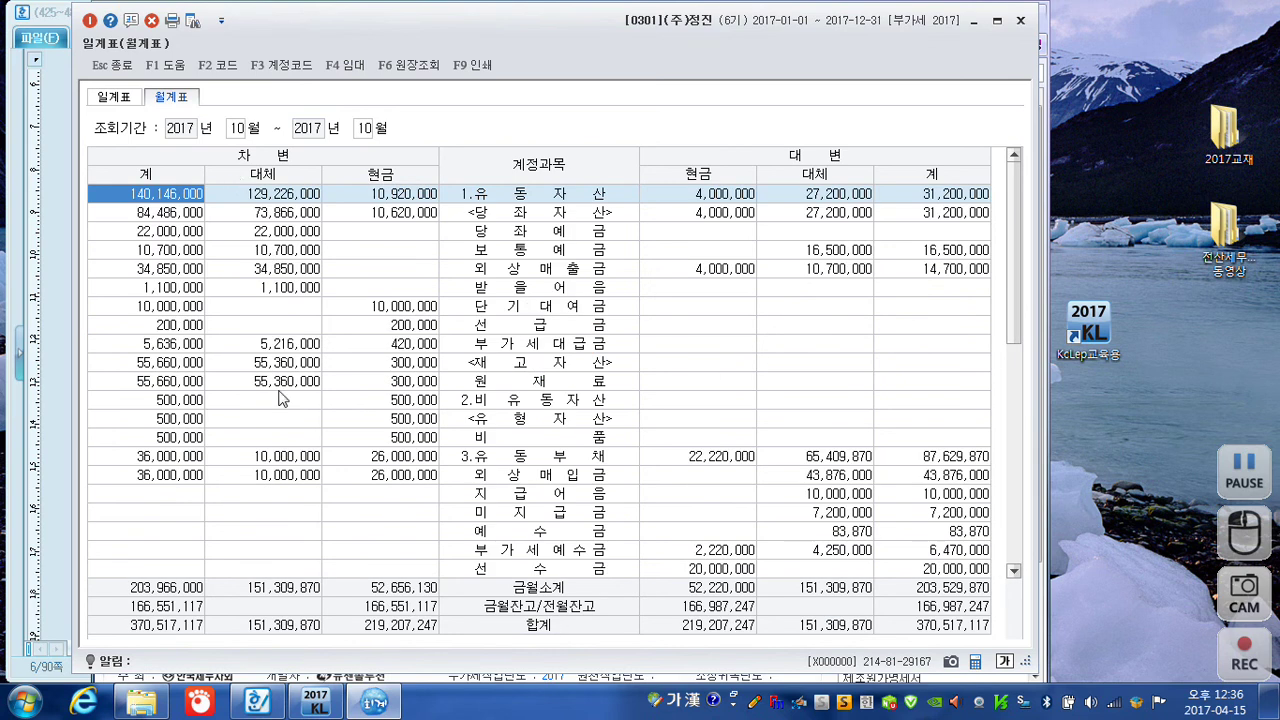
{"action": "scroll", "coordinate": [305, 510], "scroll_direction": "down", "scroll_amount": 3}
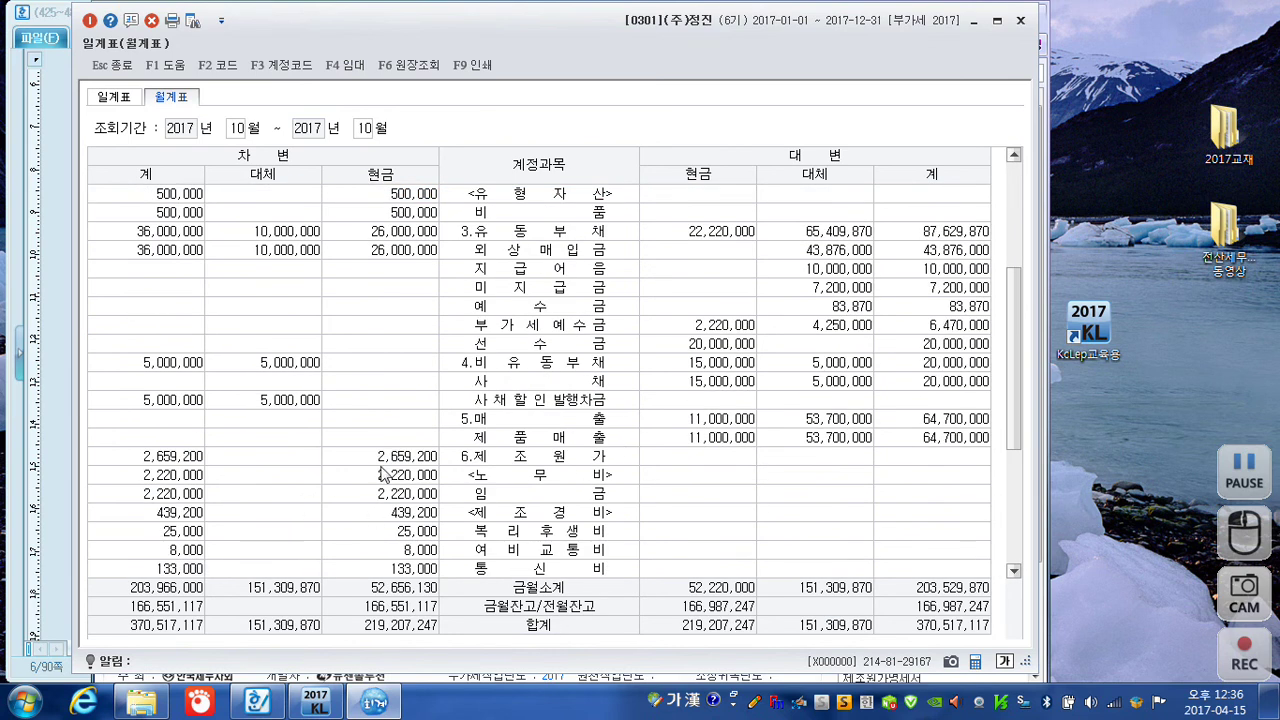
{"action": "left_click", "coordinate": [167, 457]}
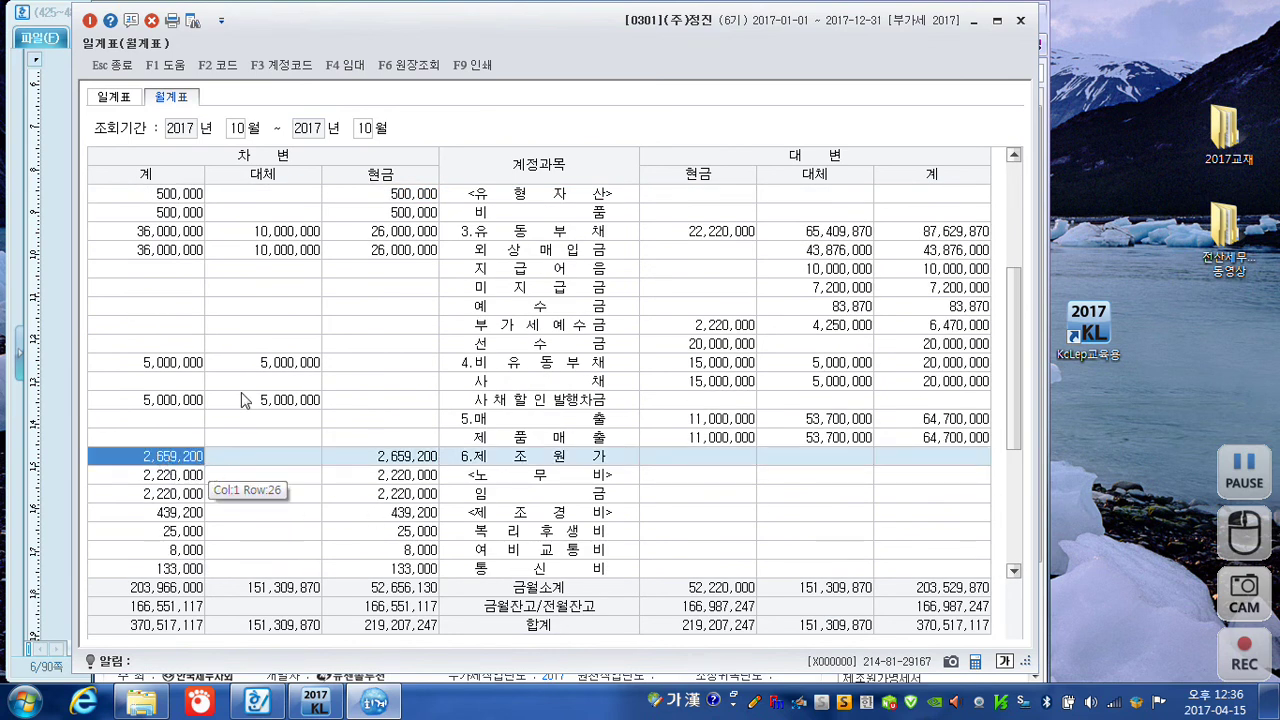
Look up the monthly summary for November 2017 only and examine the total debit for 제조원가
{"action": "left_click", "coordinate": [236, 130]}
{"action": "type", "text": "11"}
{"action": "key", "text": "Return"}
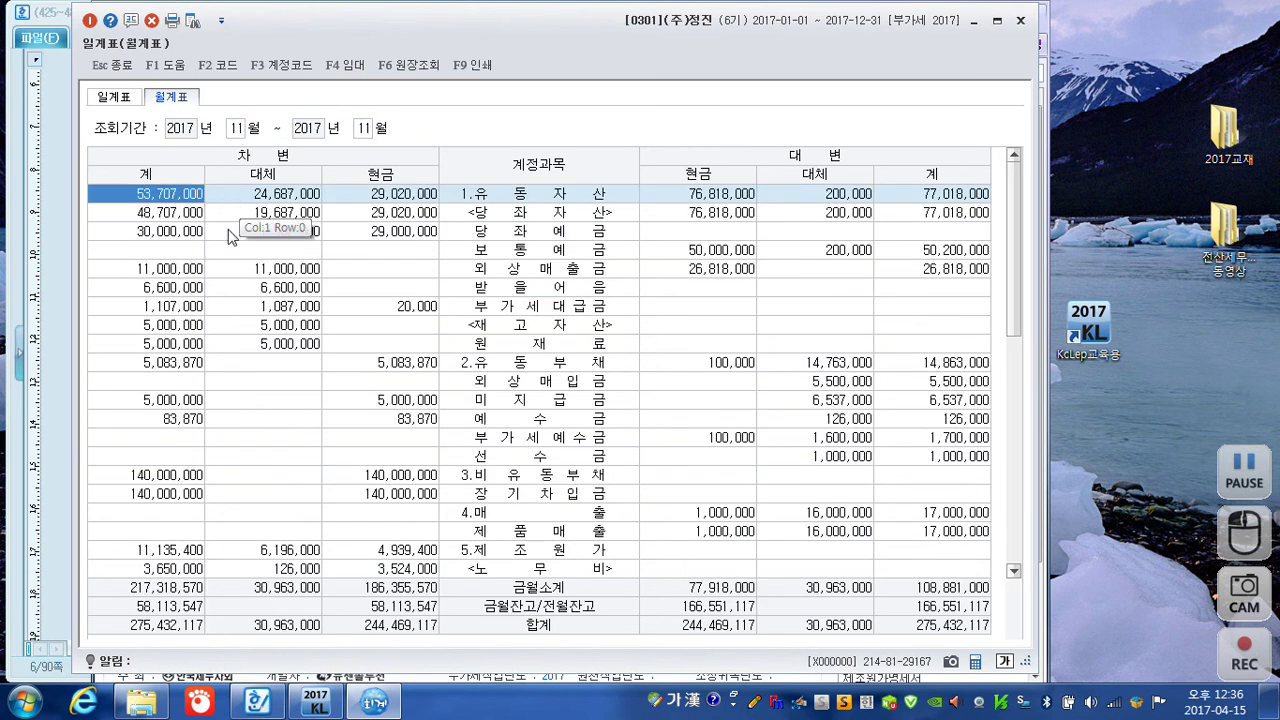
{"action": "left_click", "coordinate": [186, 553]}
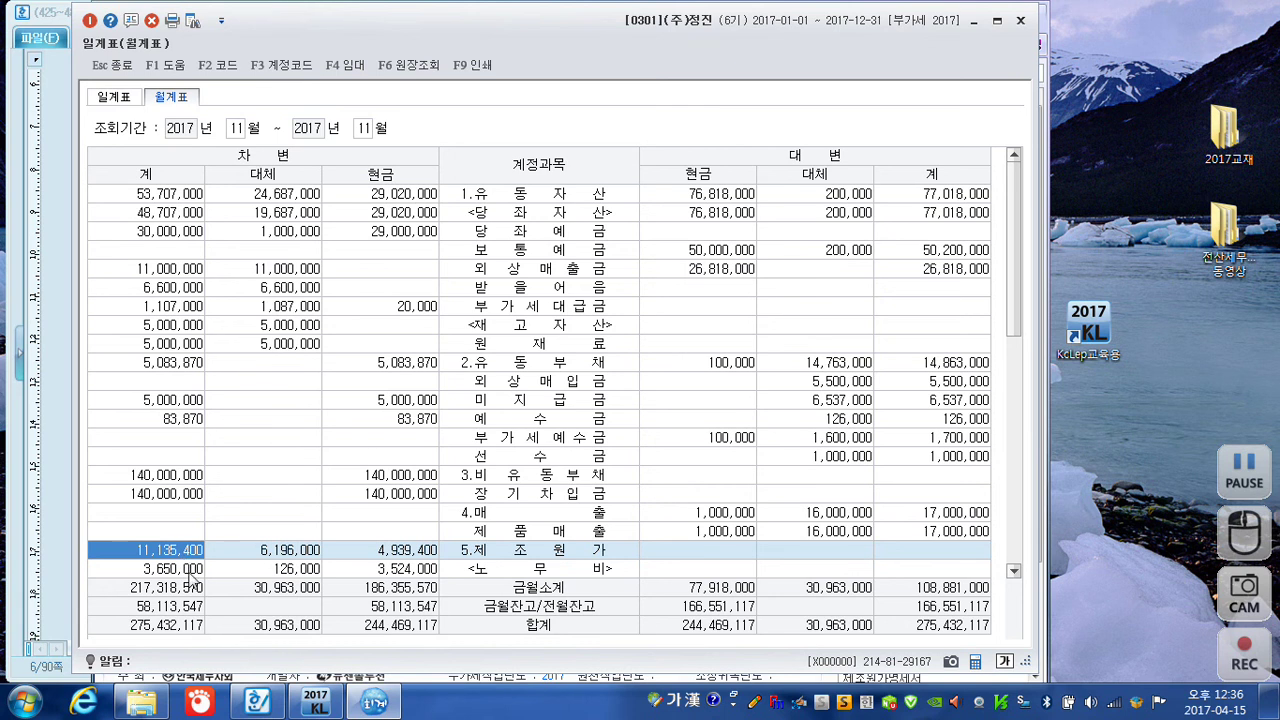
Circle the 제조원가 debit total and underline its account name with the screen pen, clear the marks, and close the monthly summary
{"action": "key", "text": "ctrl+F1"}
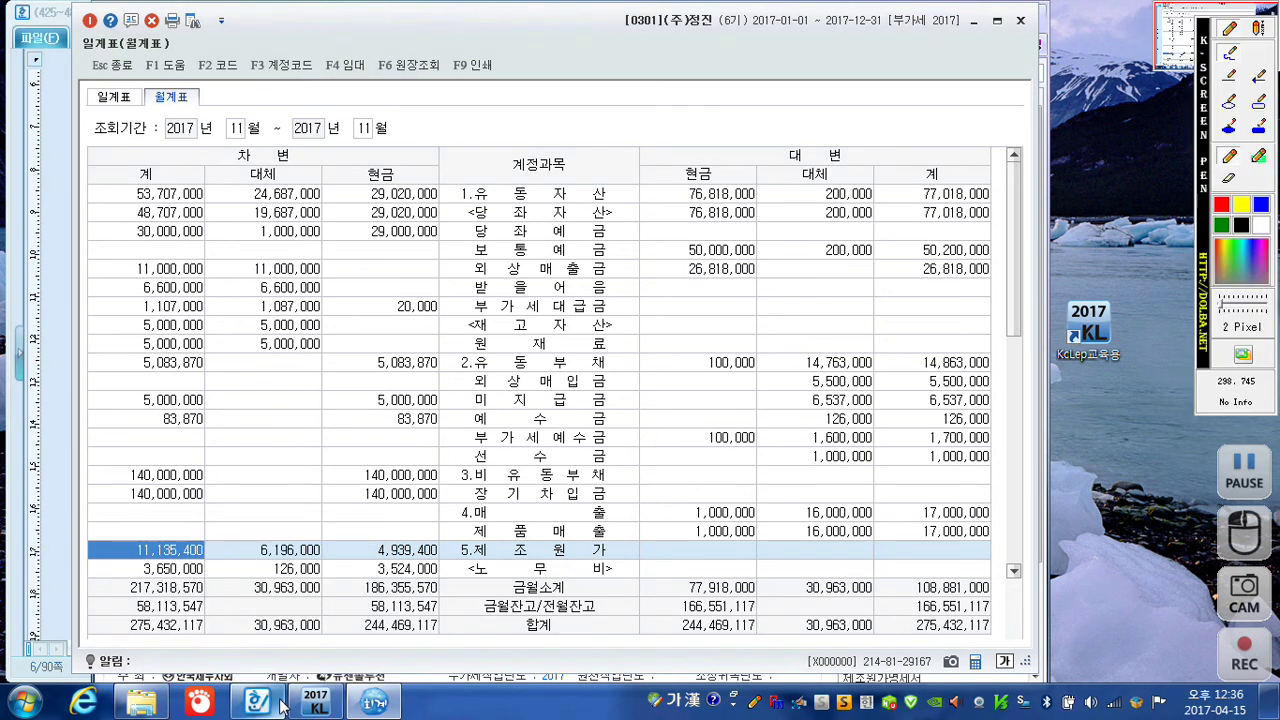
{"action": "mouse_move", "coordinate": [207, 561]}
{"action": "left_mouse_down"}
{"action": "mouse_move", "coordinate": [133, 580]}
{"action": "mouse_move", "coordinate": [185, 525]}
{"action": "mouse_move", "coordinate": [218, 570]}
{"action": "left_mouse_up"}
{"action": "left_click_drag", "start_coordinate": [572, 551], "coordinate": [560, 552]}
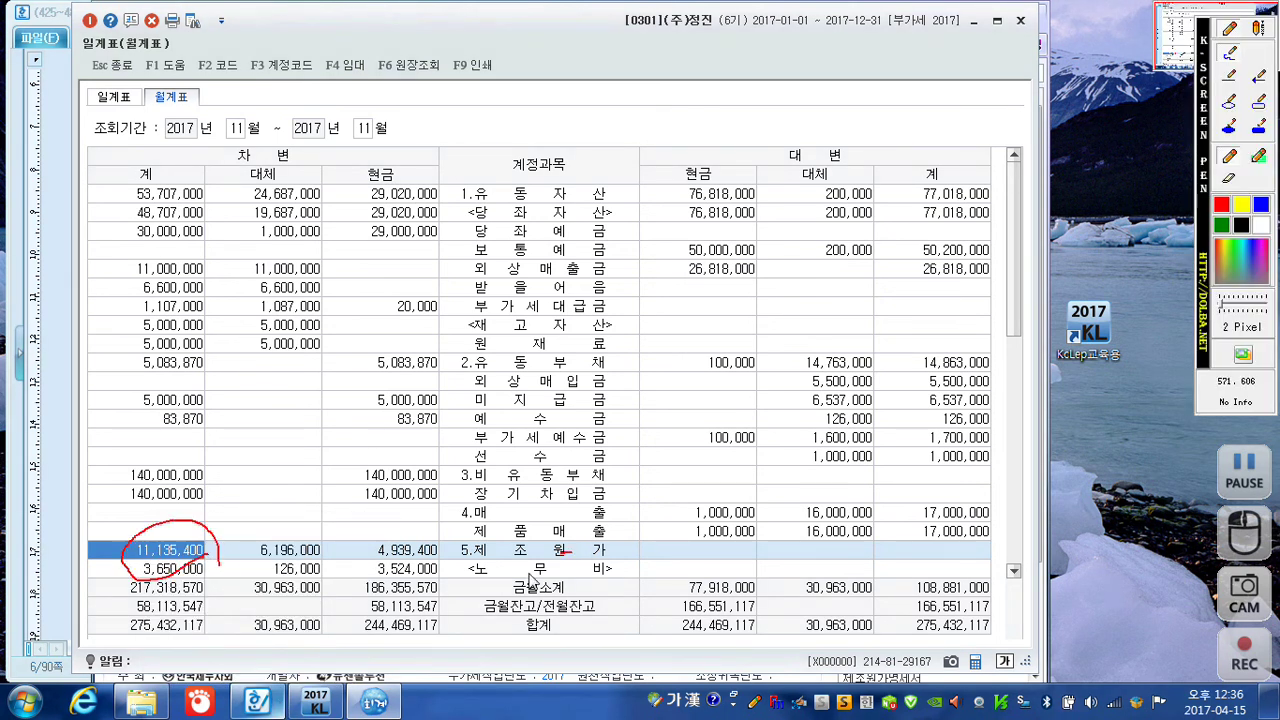
{"action": "mouse_move", "coordinate": [468, 550]}
{"action": "left_mouse_down"}
{"action": "mouse_move", "coordinate": [495, 576]}
{"action": "mouse_move", "coordinate": [590, 566]}
{"action": "mouse_move", "coordinate": [614, 550]}
{"action": "left_mouse_up"}
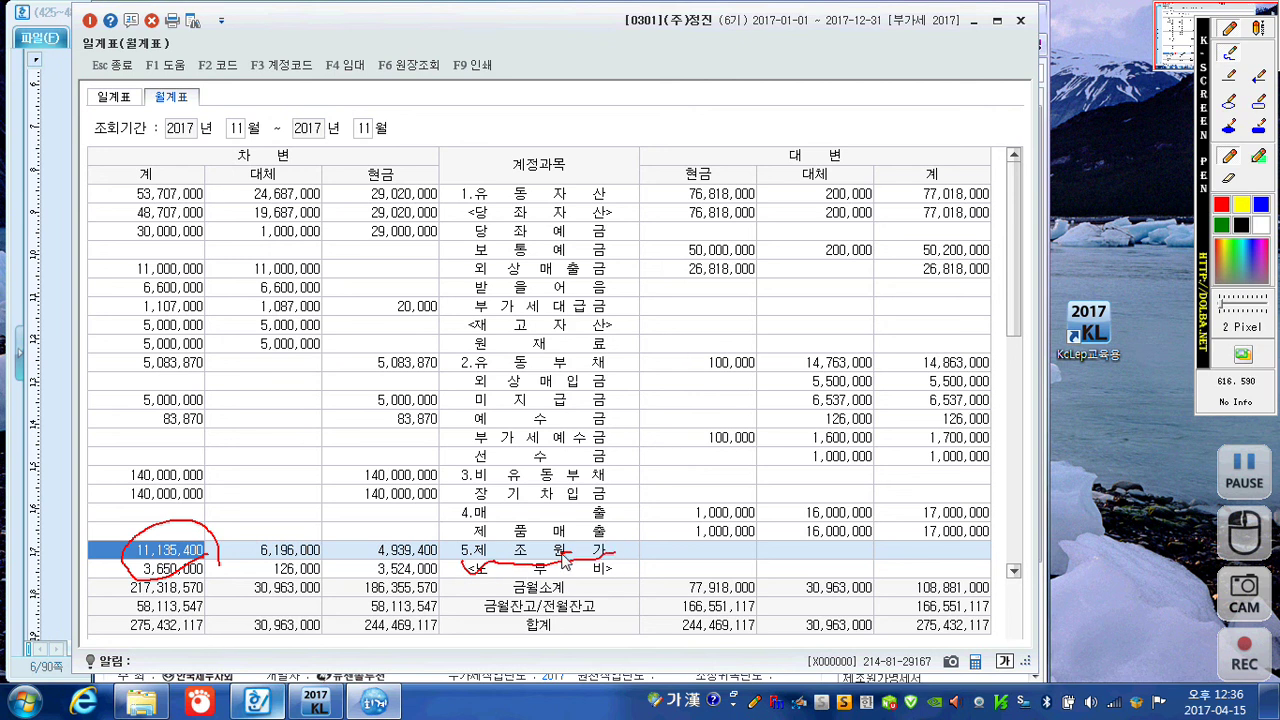
{"action": "left_click_drag", "start_coordinate": [116, 530], "coordinate": [138, 513]}
{"action": "key", "text": "Escape"}
{"action": "key", "text": "Escape"}
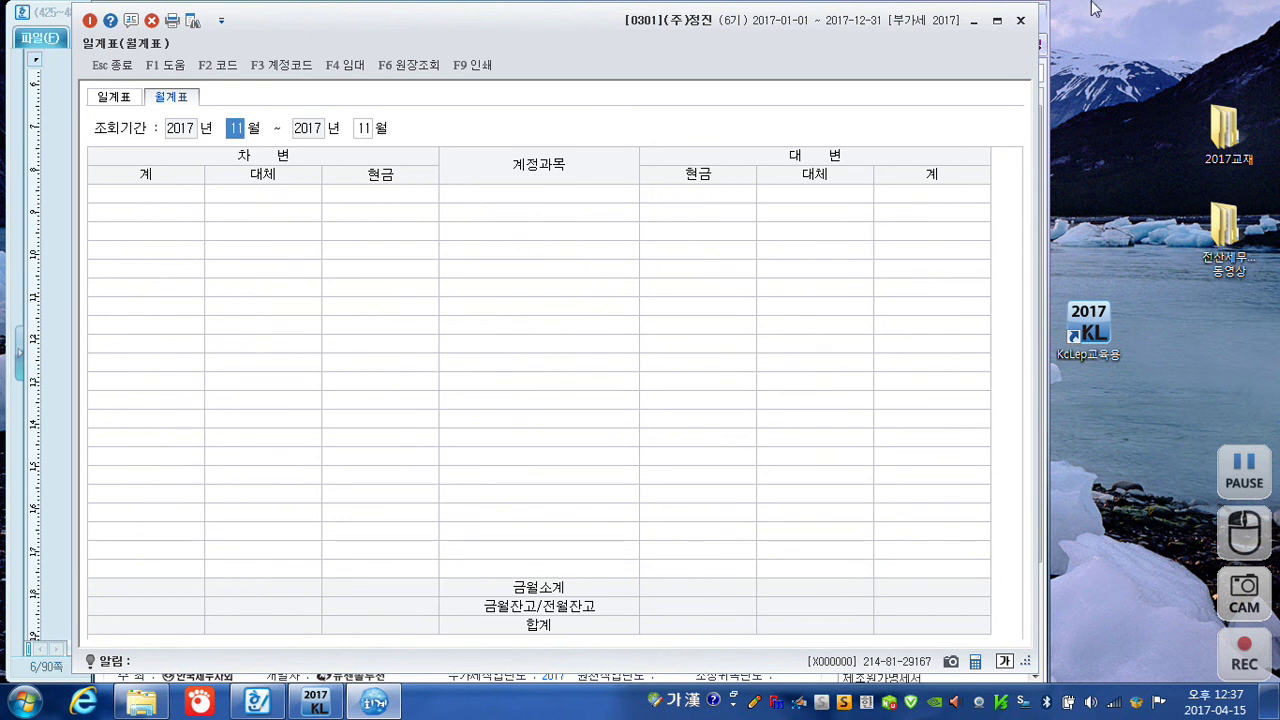
{"action": "left_click", "coordinate": [1020, 20]}
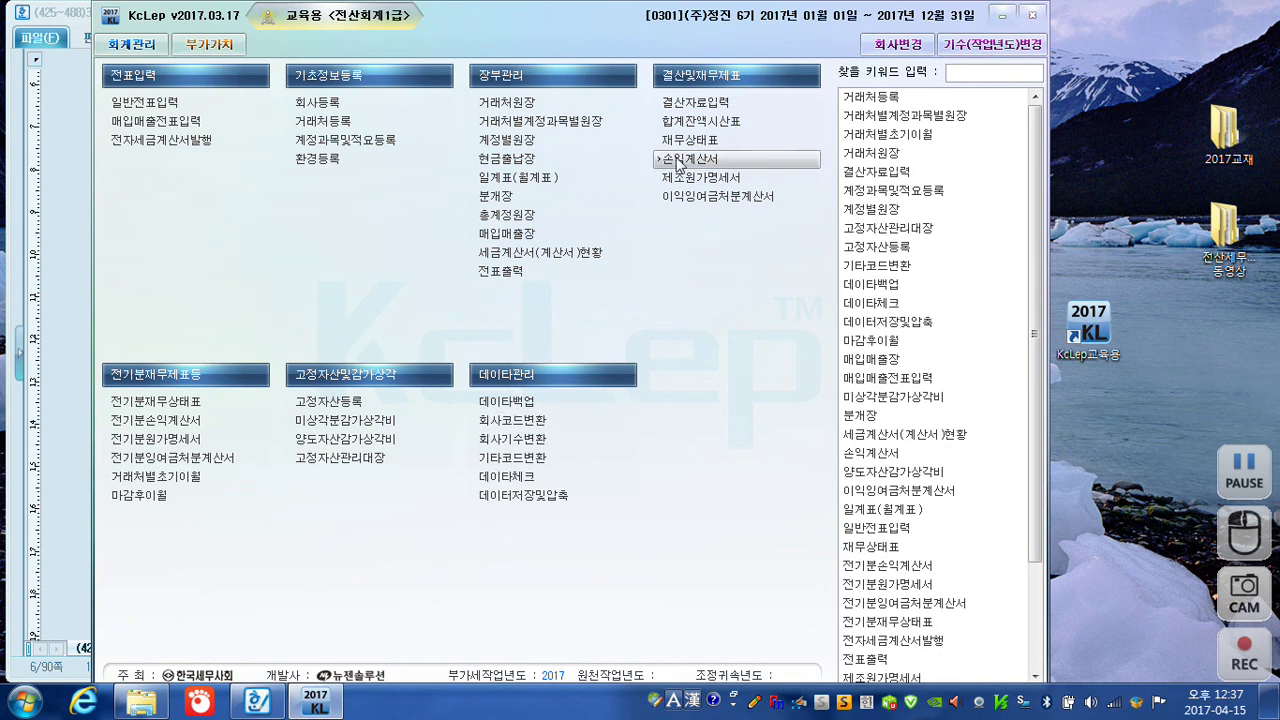
Open the VAT return (부가가치세신고서) and look up the period April 1 to June 30, 2017
{"action": "left_click", "coordinate": [213, 47]}
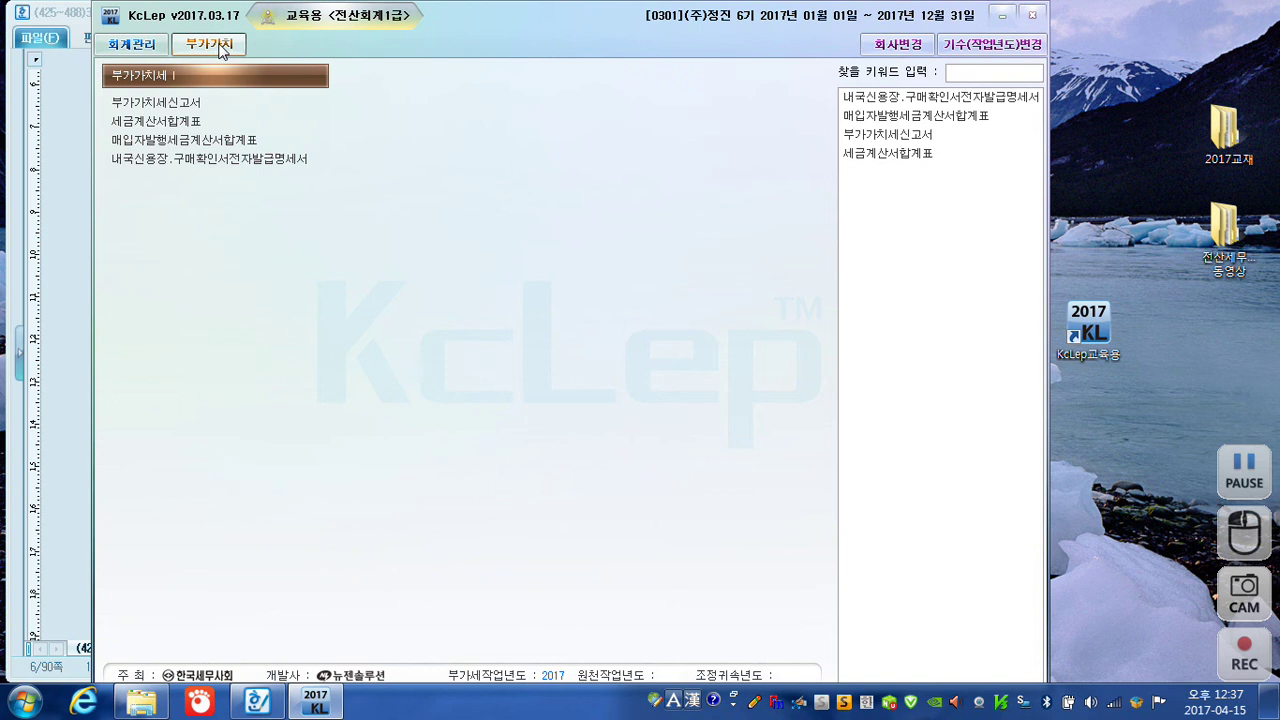
{"action": "left_click", "coordinate": [176, 106]}
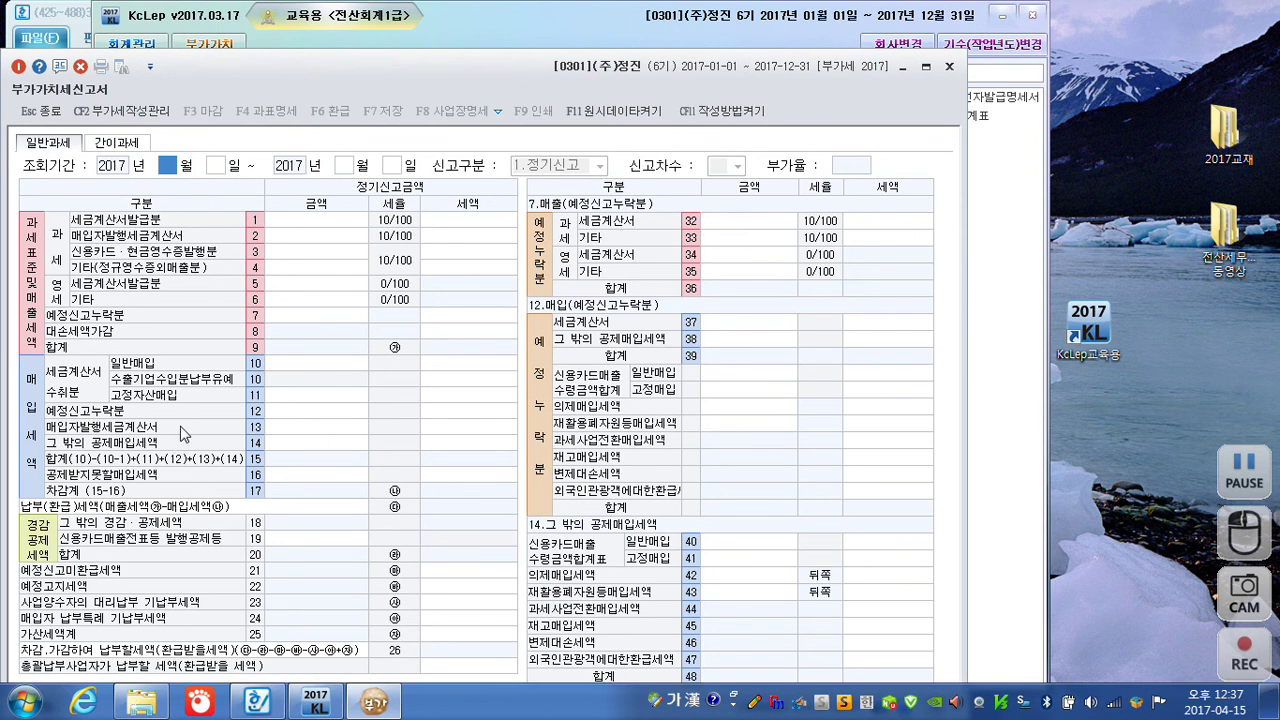
{"action": "type", "text": "4"}
{"action": "key", "text": "Return"}
{"action": "key", "text": "Return"}
{"action": "type", "text": "6"}
{"action": "key", "text": "Return"}
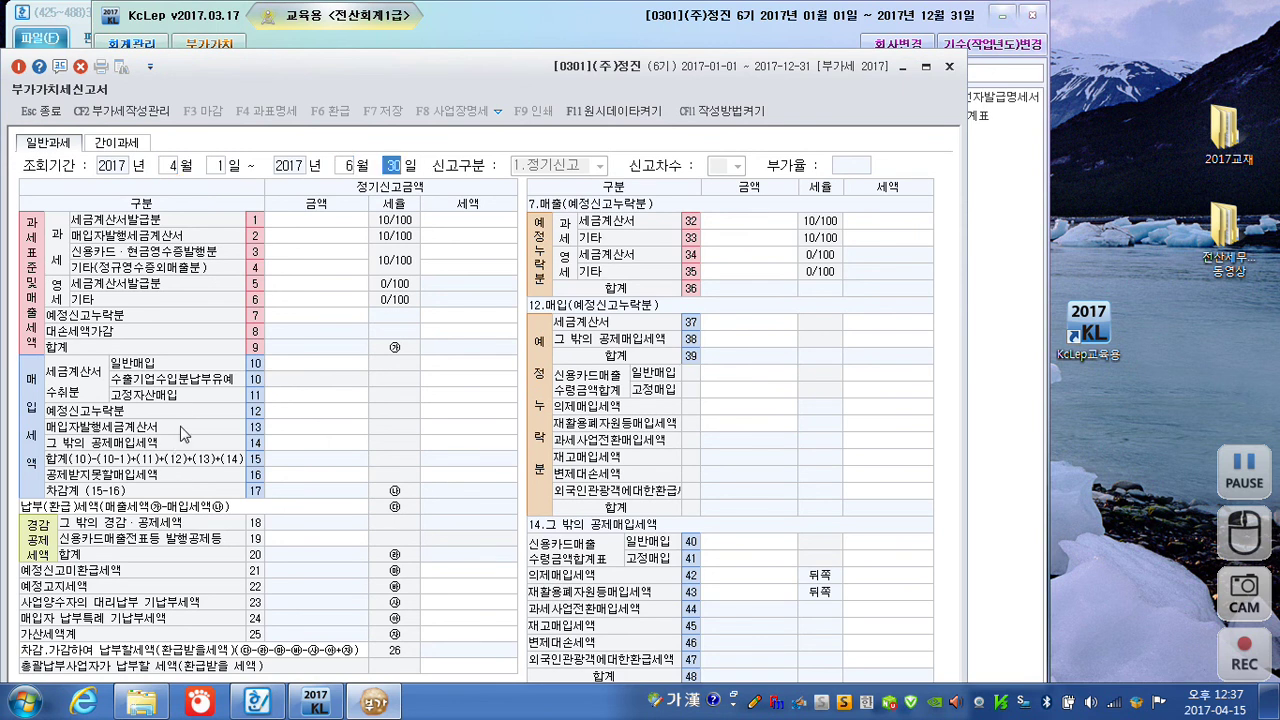
{"action": "key", "text": "Return"}
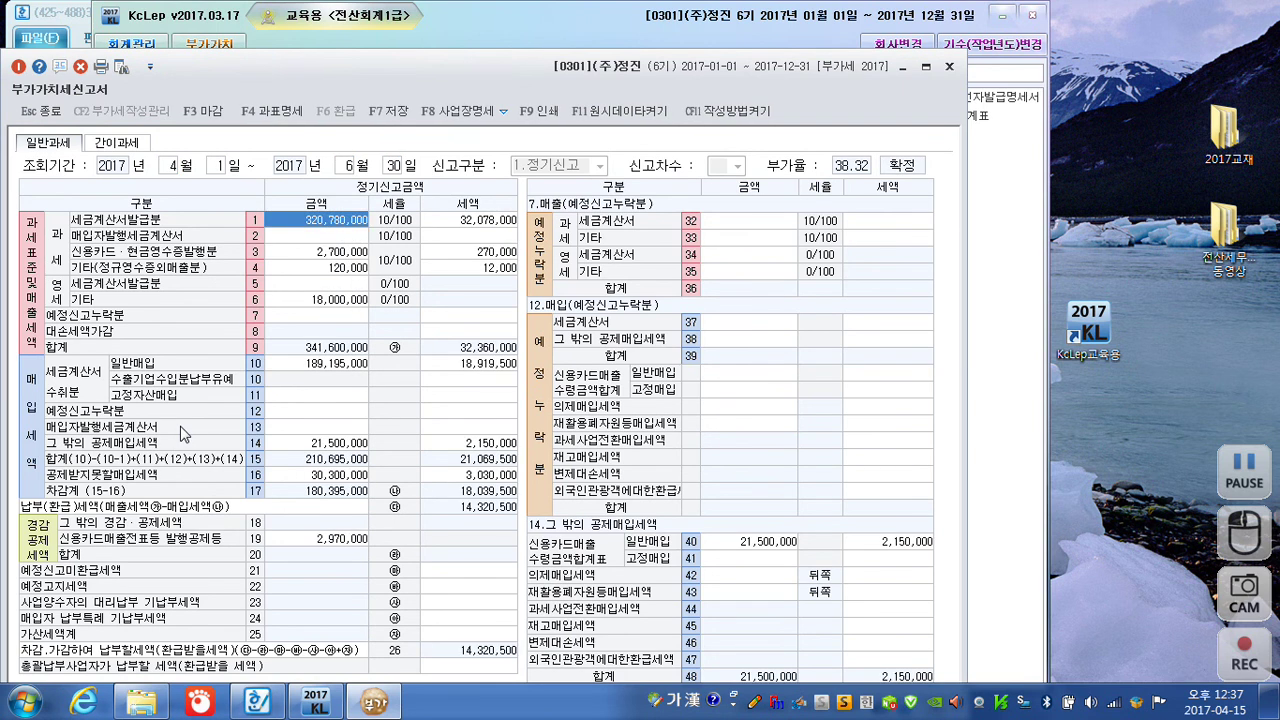
Examine the 그 밖의 공제매입세액 line of the VAT return and its breakdown for credit card 일반매입
{"action": "left_click", "coordinate": [316, 444]}
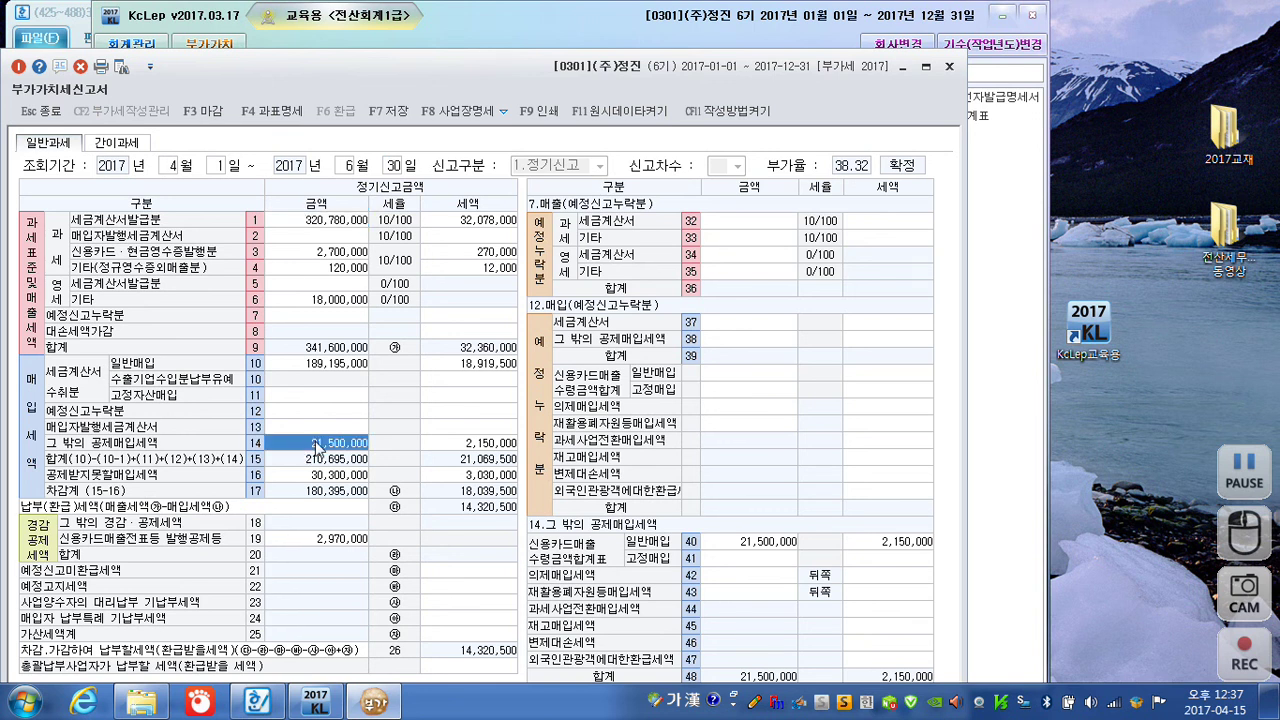
{"action": "key", "text": "Return"}
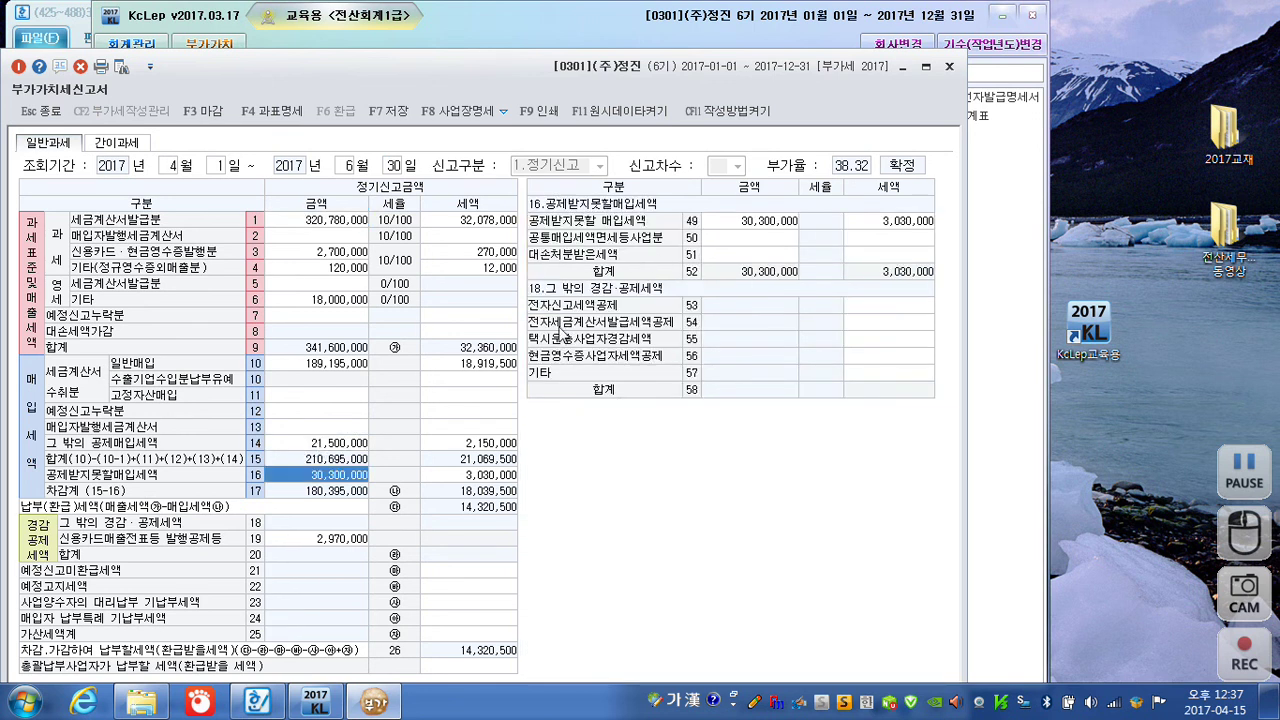
{"action": "left_click", "coordinate": [331, 443]}
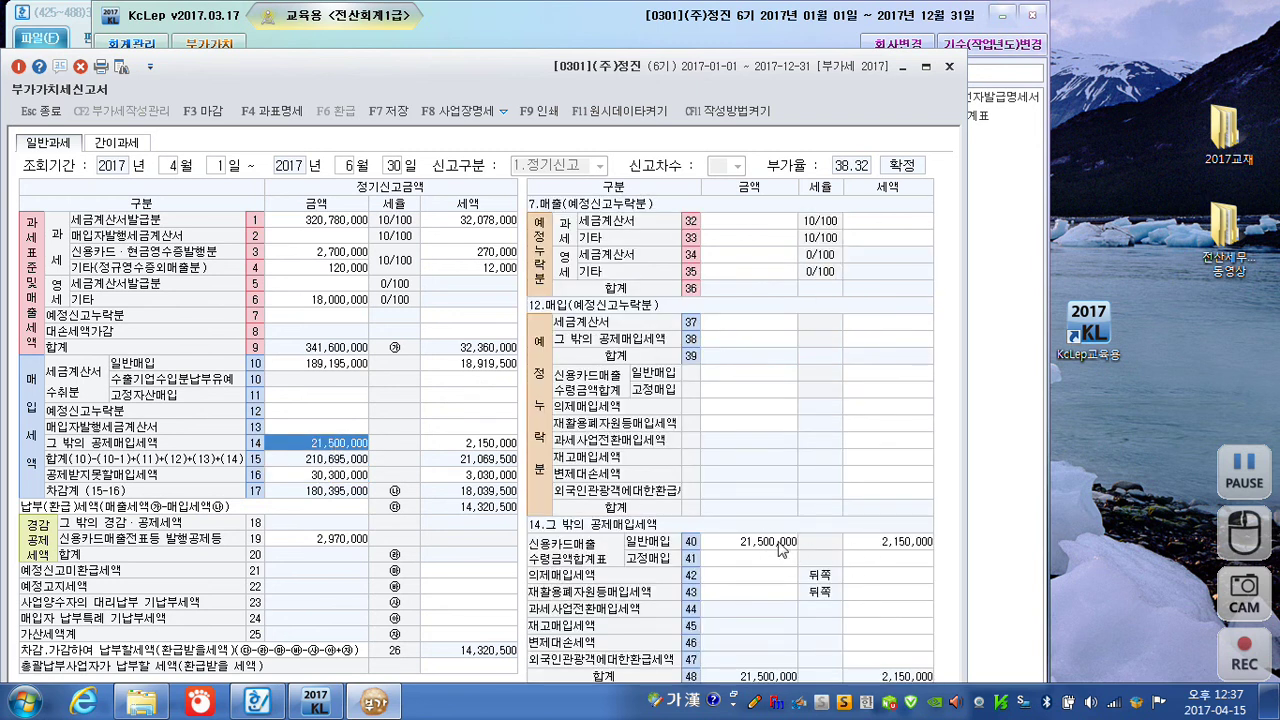
{"action": "left_click", "coordinate": [892, 546]}
{"action": "left_click", "coordinate": [749, 549]}
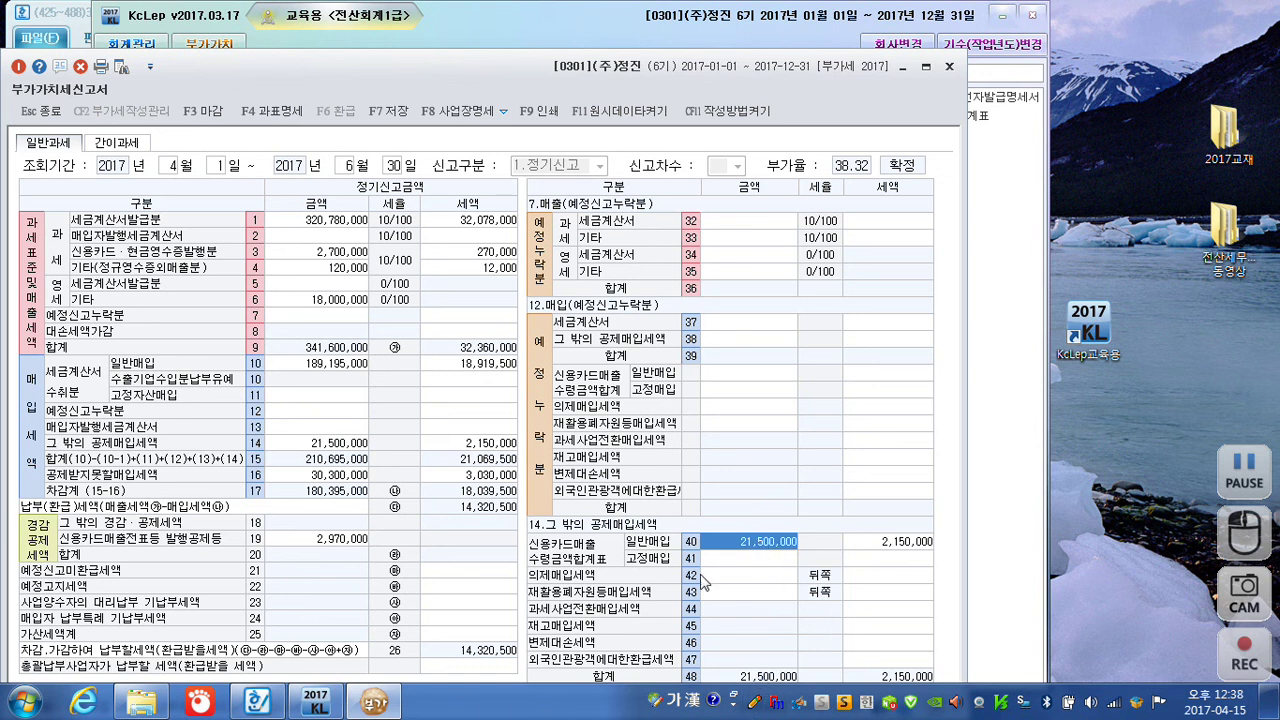
{"action": "left_click_drag", "start_coordinate": [395, 73], "coordinate": [445, 68]}
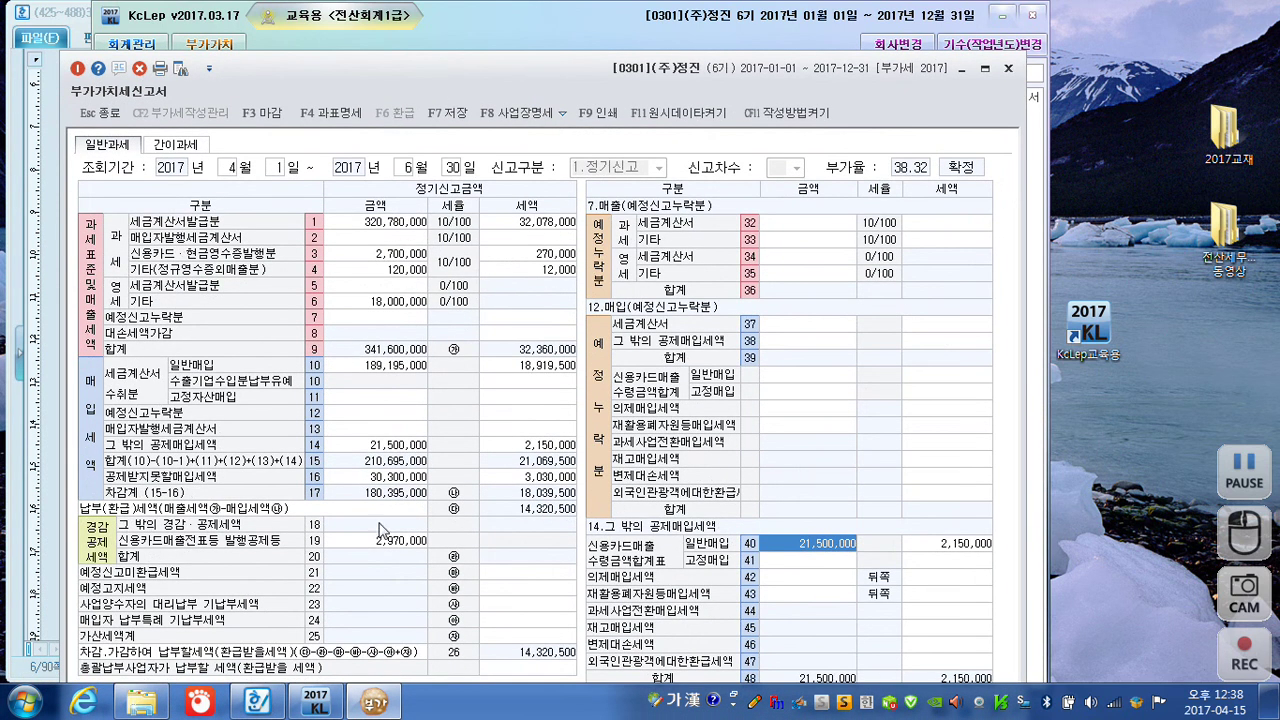
Close the April to June VAT return, saving its data
{"action": "left_click", "coordinate": [1008, 70]}
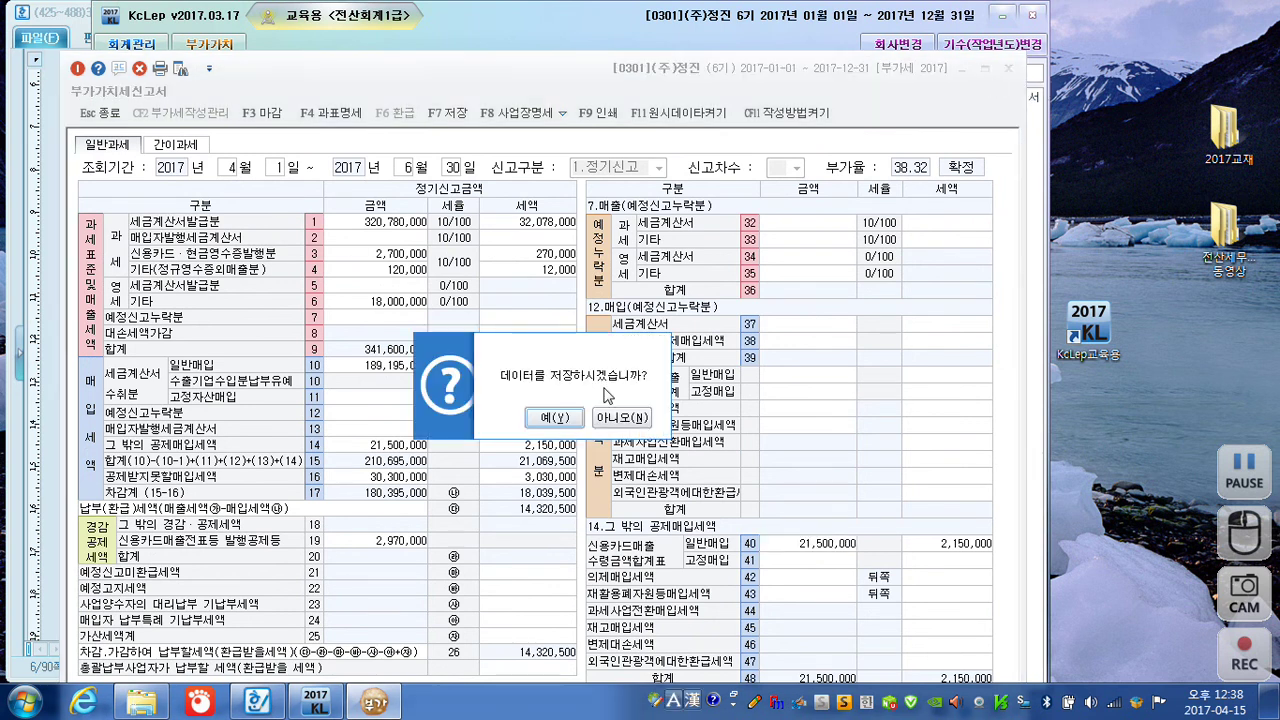
{"action": "left_click", "coordinate": [556, 418]}
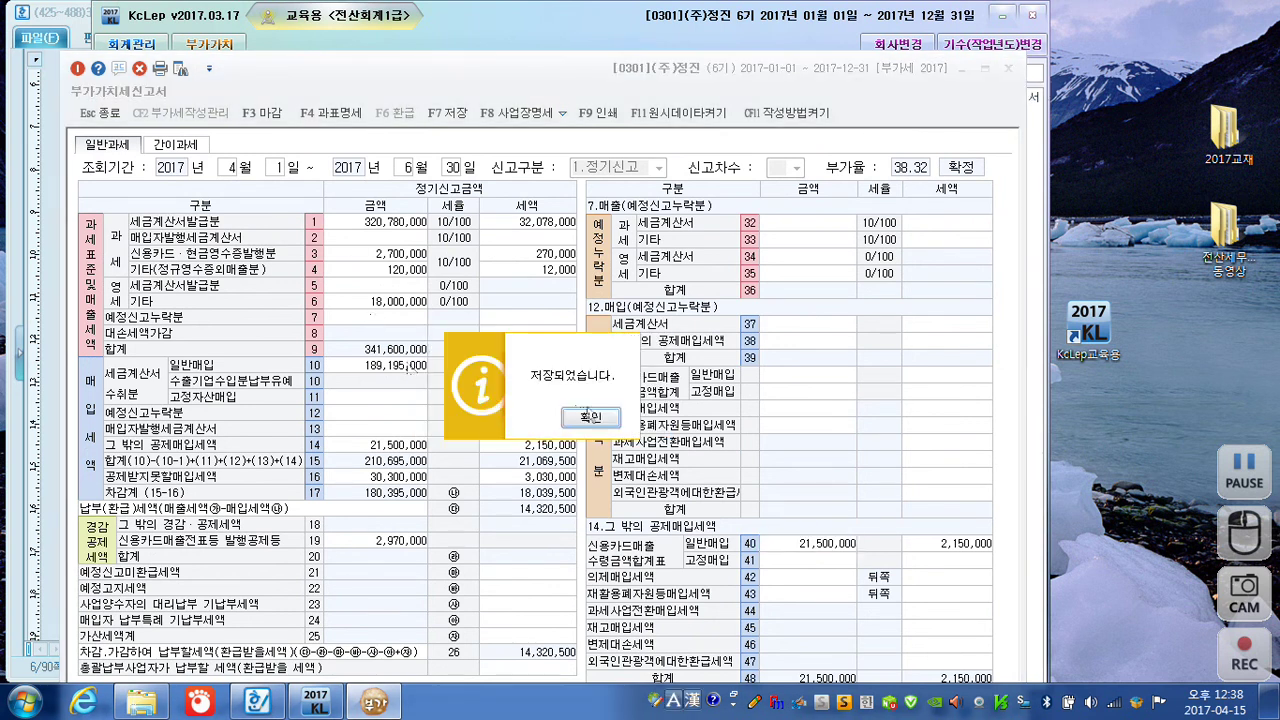
{"action": "left_click", "coordinate": [597, 422]}
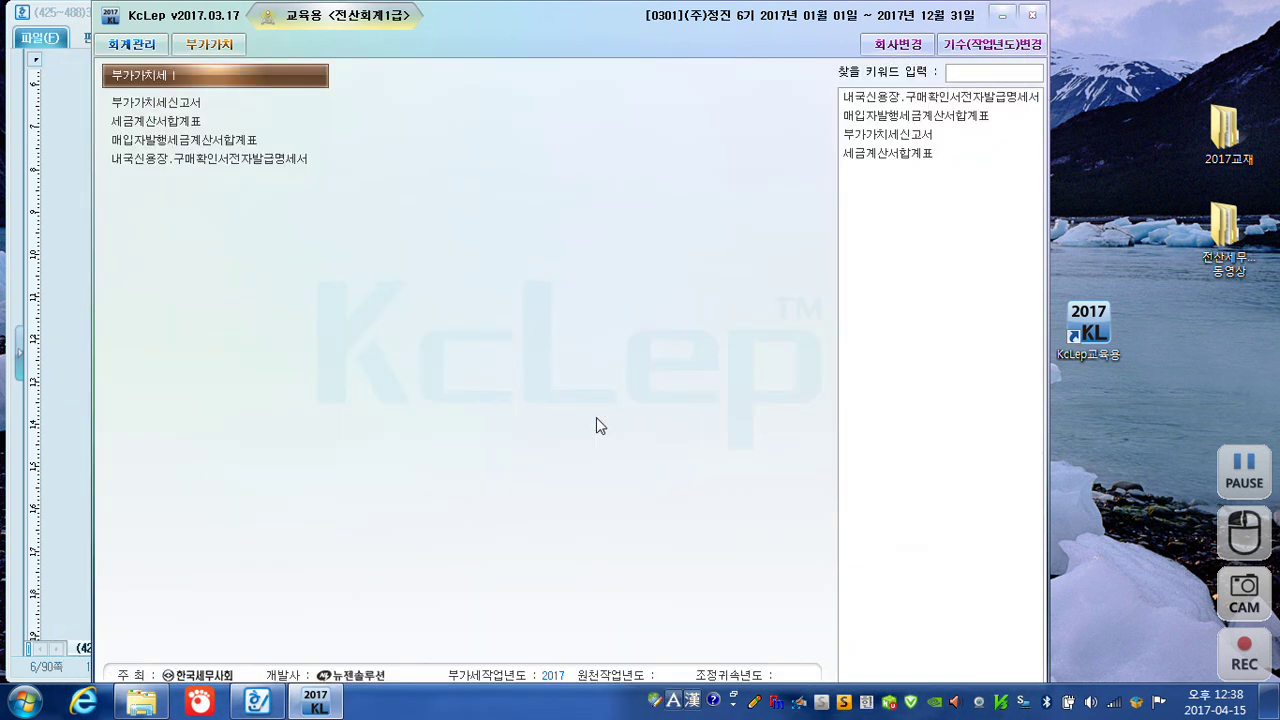
{"action": "left_click", "coordinate": [158, 103]}
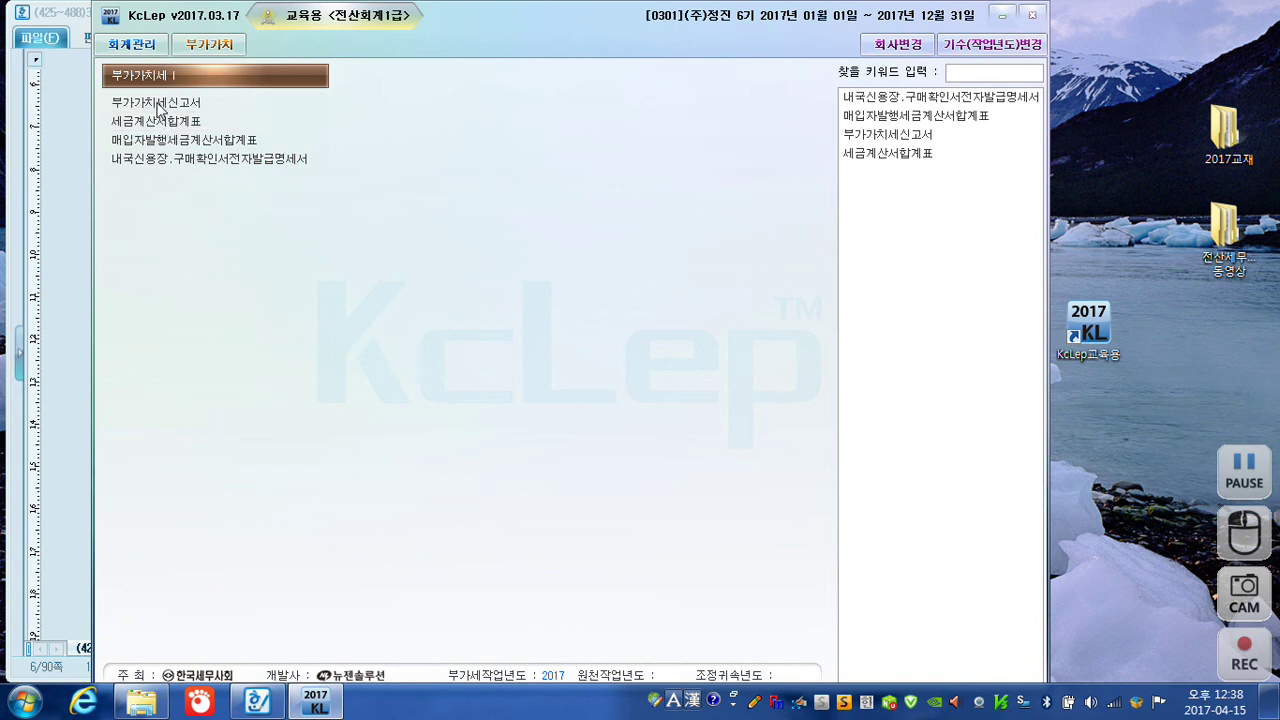
{"action": "left_click", "coordinate": [157, 103]}
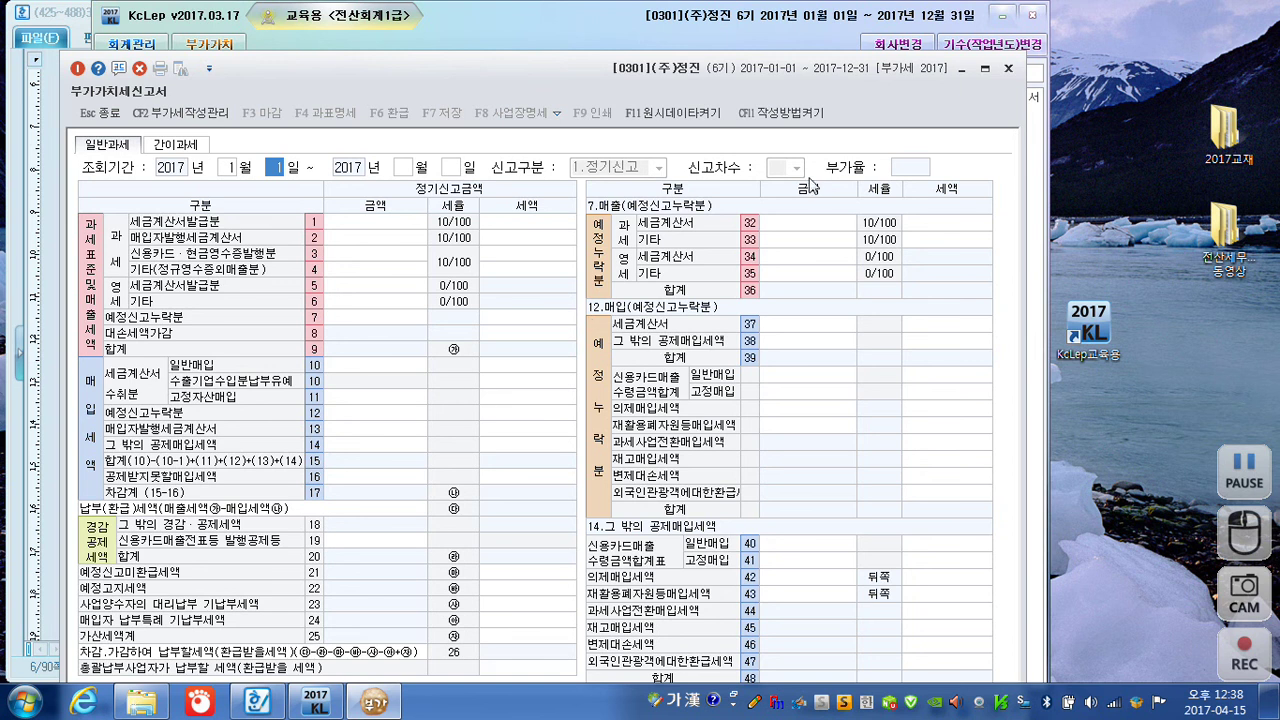
{"action": "left_click", "coordinate": [1008, 68]}
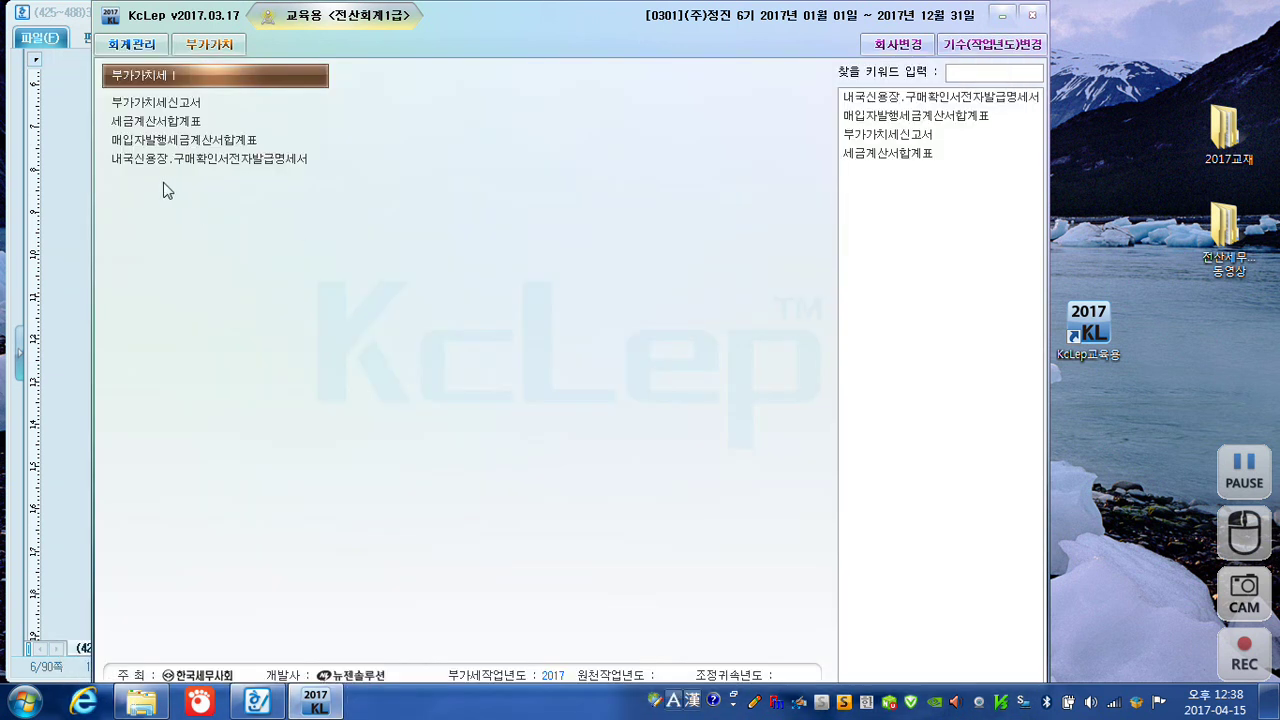
Switch back from the VAT functions to accounting management (회계관리)
{"action": "left_click", "coordinate": [131, 46]}
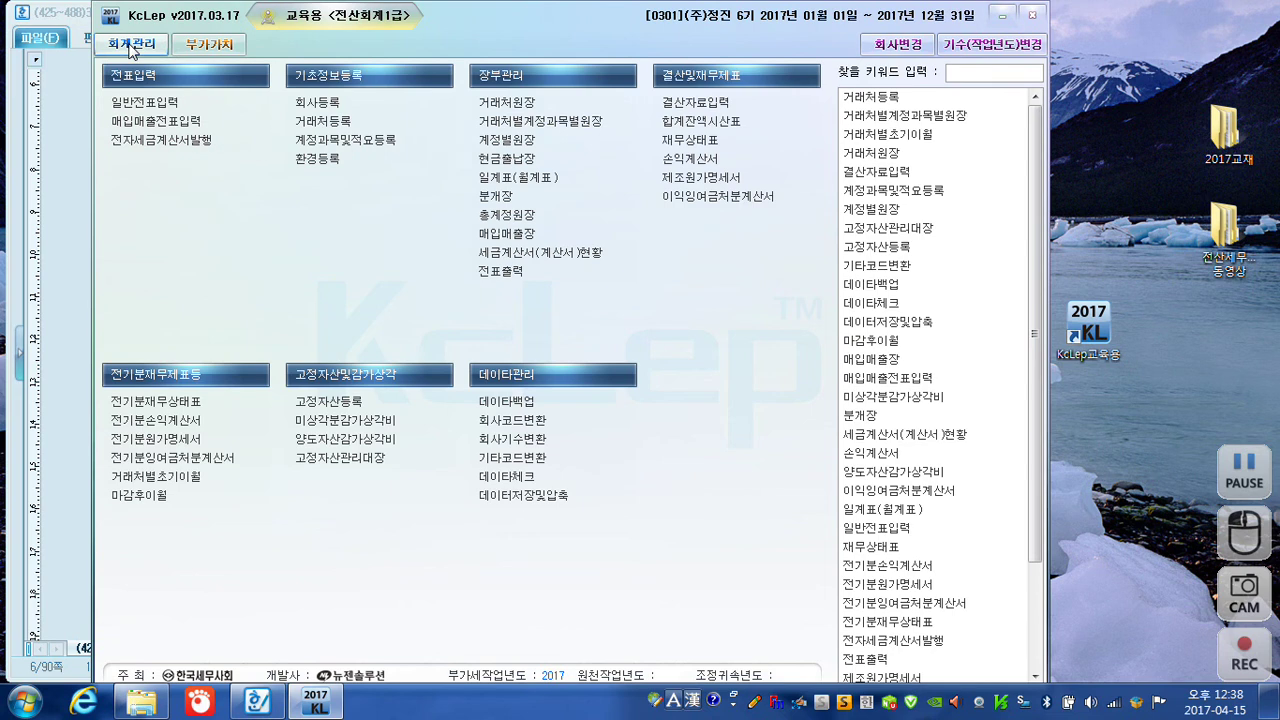
Open the purchase and sales ledger (매입매출장) and list the purchases (매입) for April 1 to June 30, 2017
{"action": "left_click", "coordinate": [495, 234]}
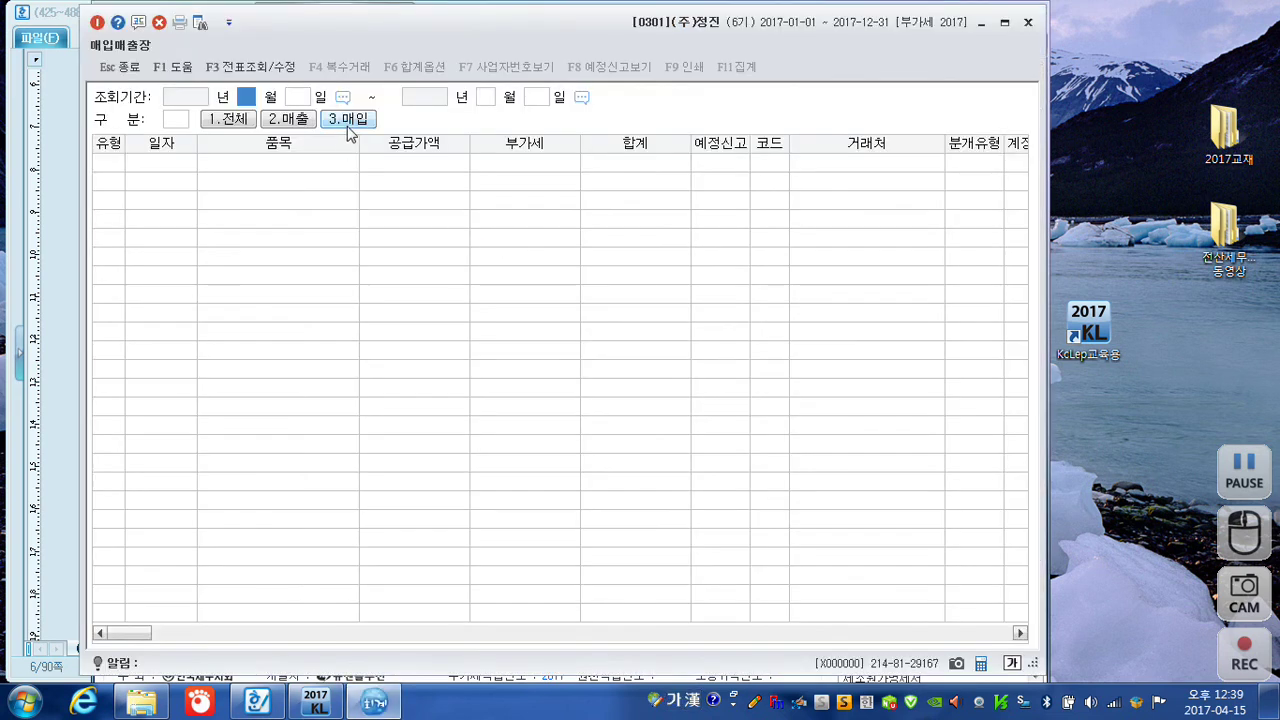
{"action": "left_click", "coordinate": [349, 120]}
{"action": "left_click", "coordinate": [244, 98]}
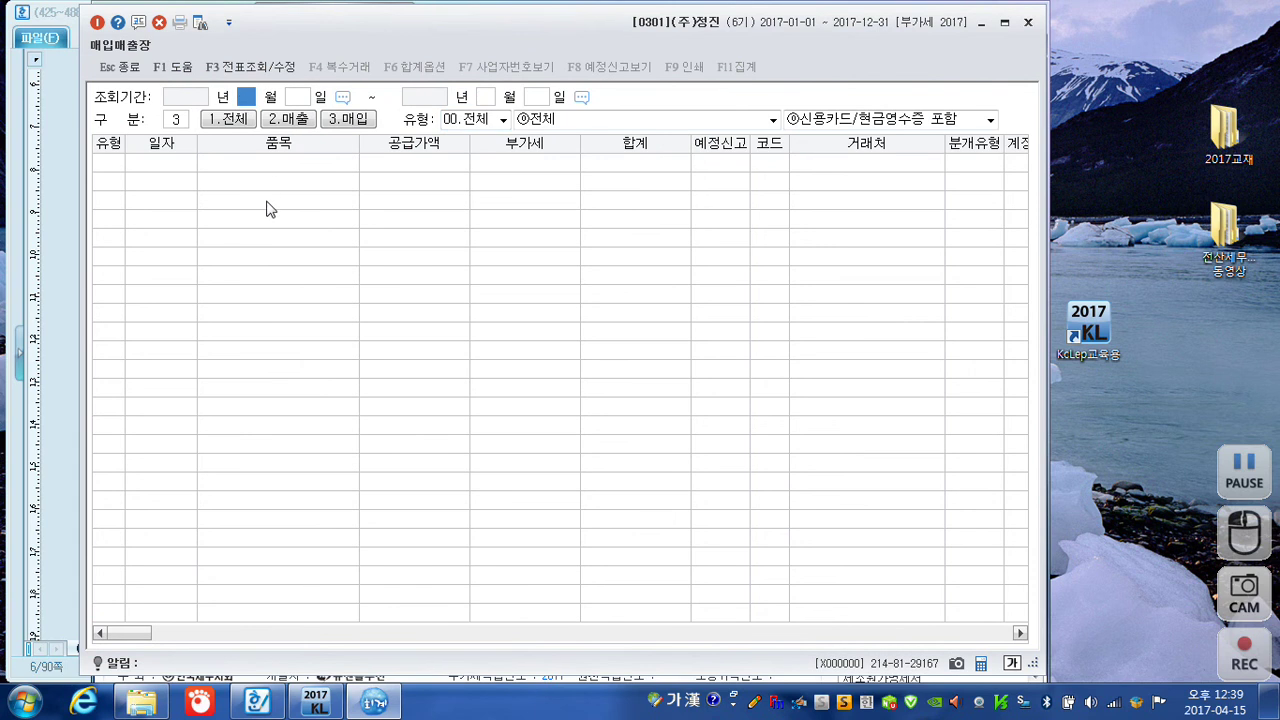
{"action": "type", "text": "04 월 "}
{"action": "type", "text": "06"}
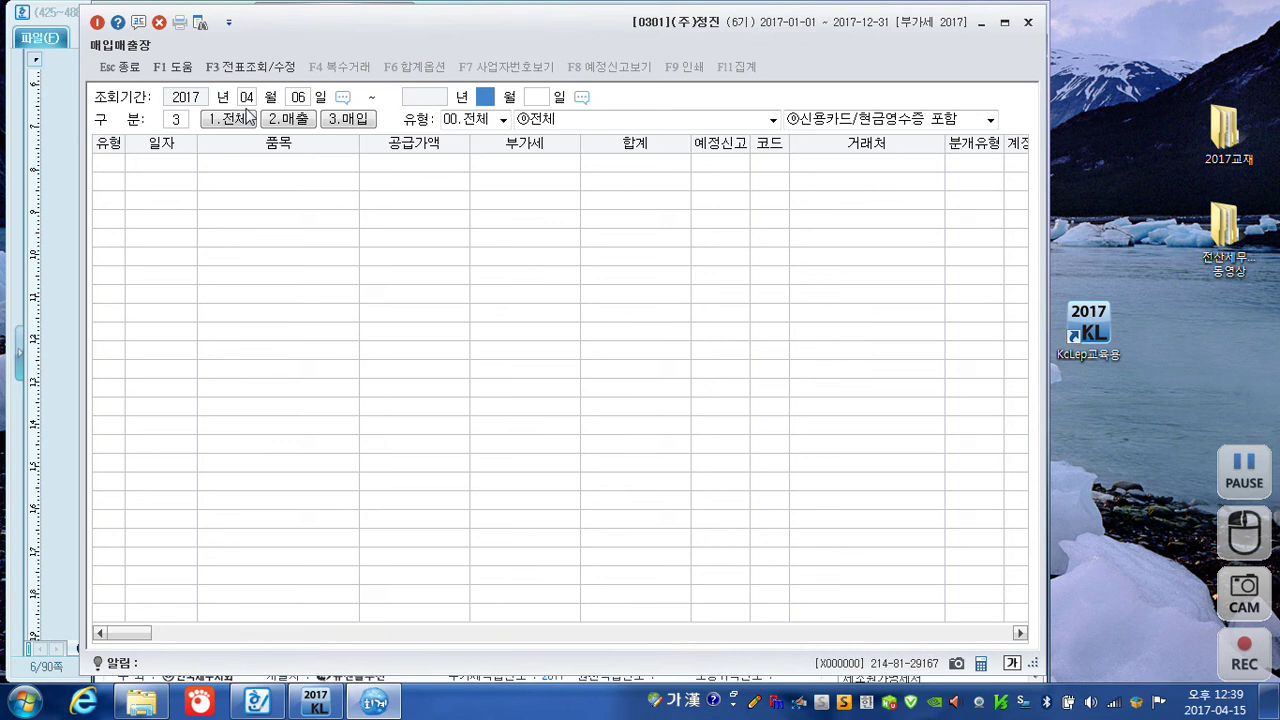
{"action": "left_click", "coordinate": [300, 97]}
{"action": "type", "text": "010630"}
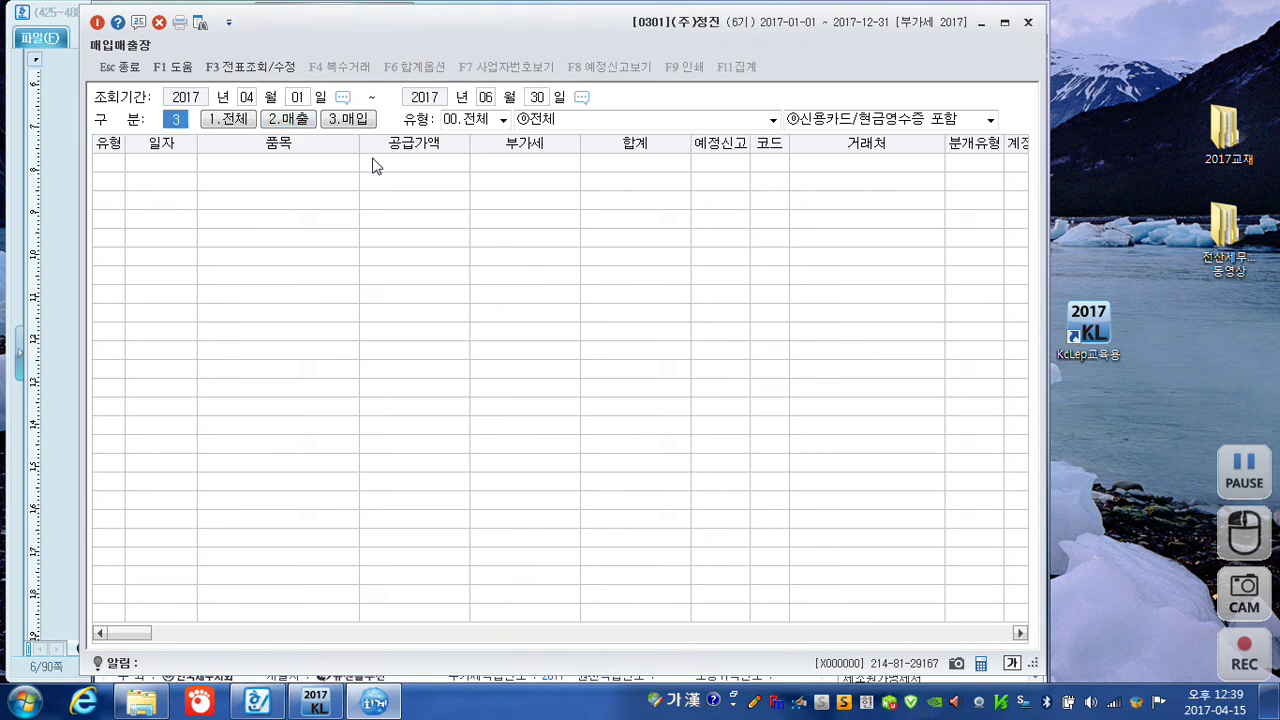
{"action": "key", "text": "Return"}
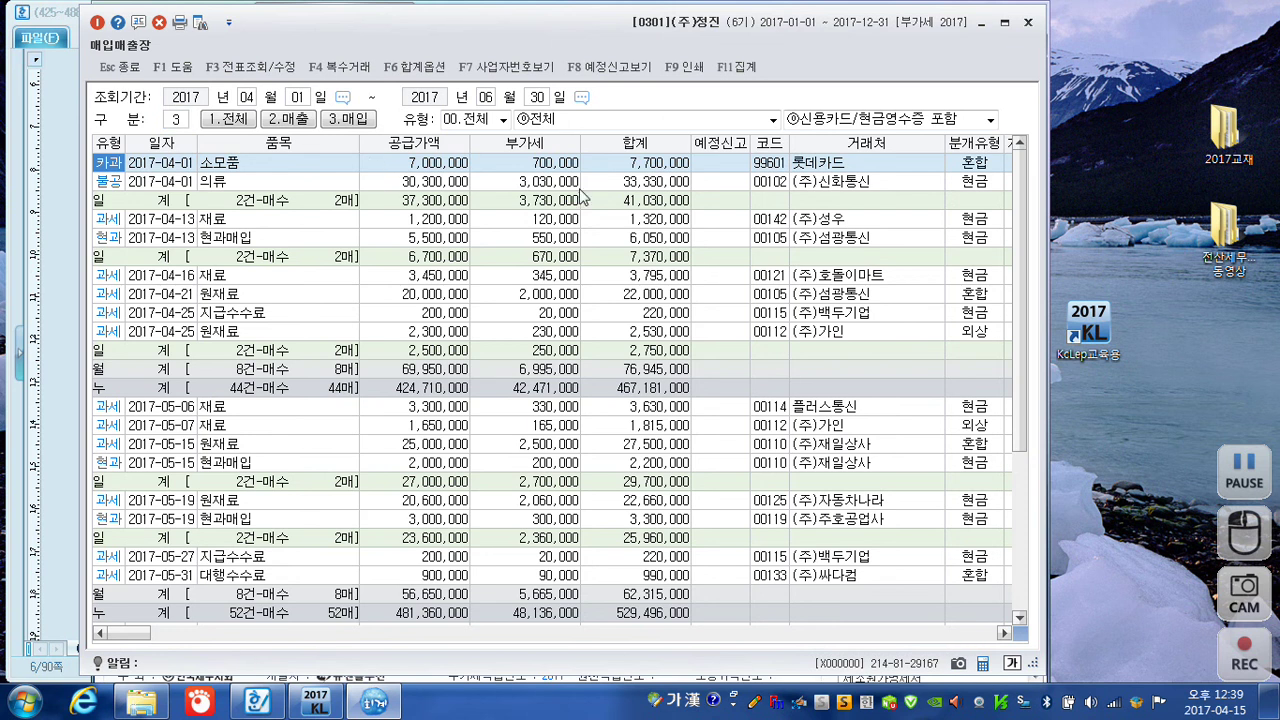
Filter the purchases by type 61.현과, check the quarterly cumulative 부가세 amount, and close the ledger
{"action": "left_click", "coordinate": [504, 120]}
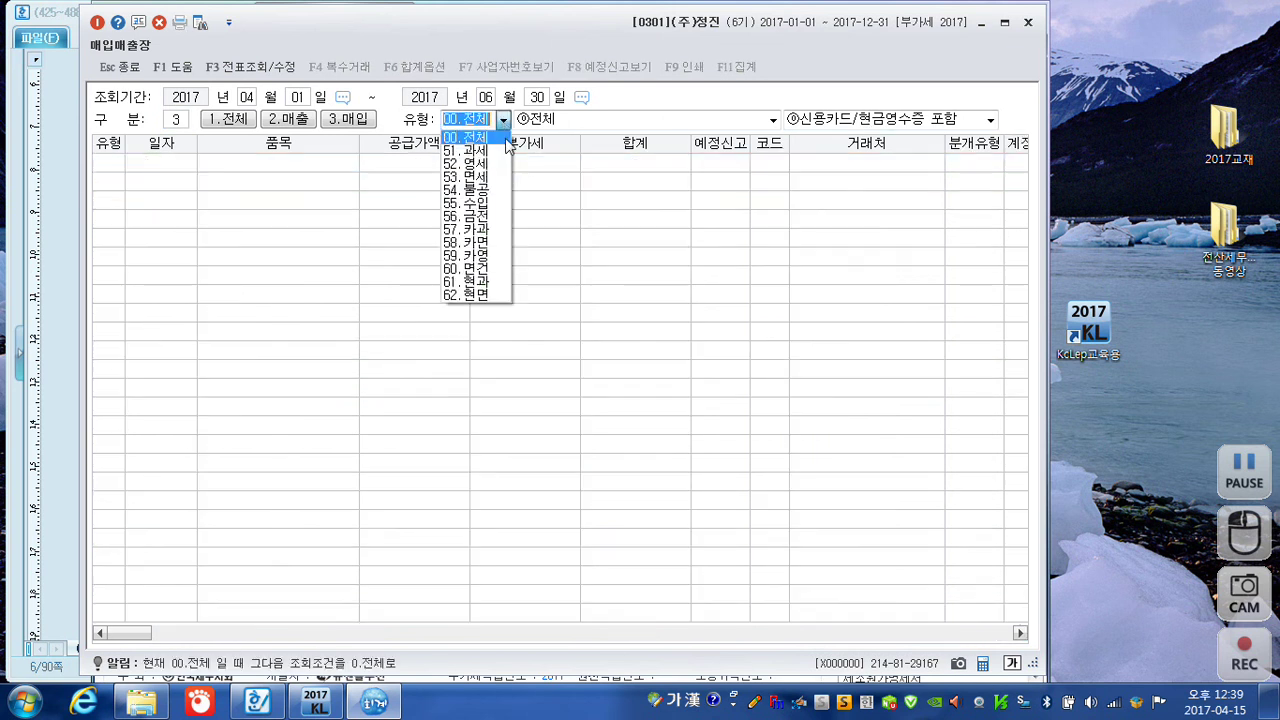
{"action": "left_click", "coordinate": [477, 283]}
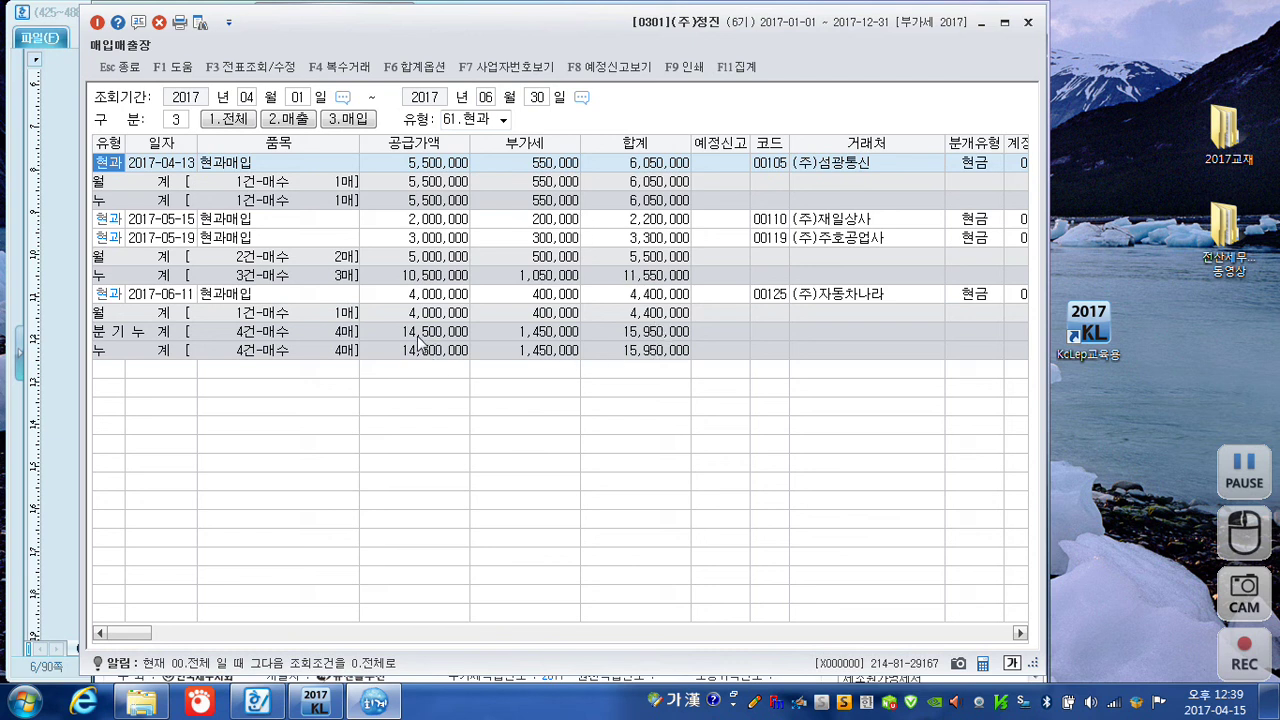
{"action": "left_click", "coordinate": [539, 338]}
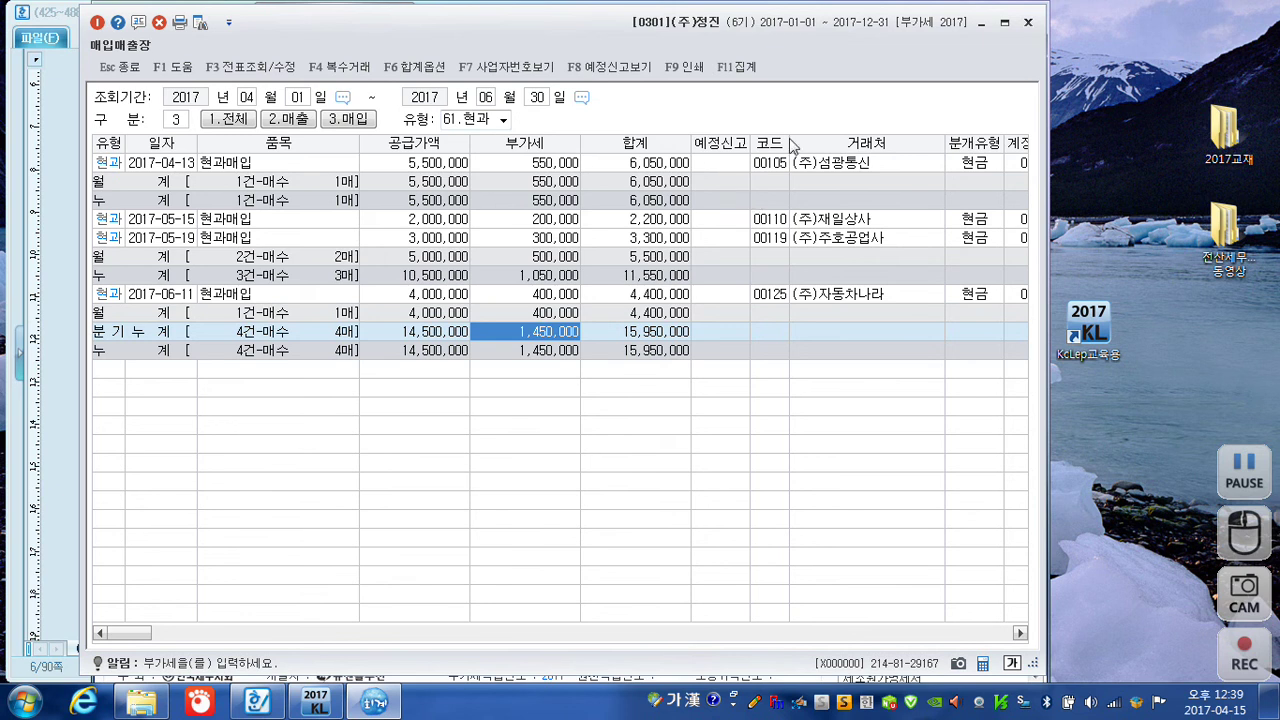
{"action": "left_click", "coordinate": [1028, 21]}
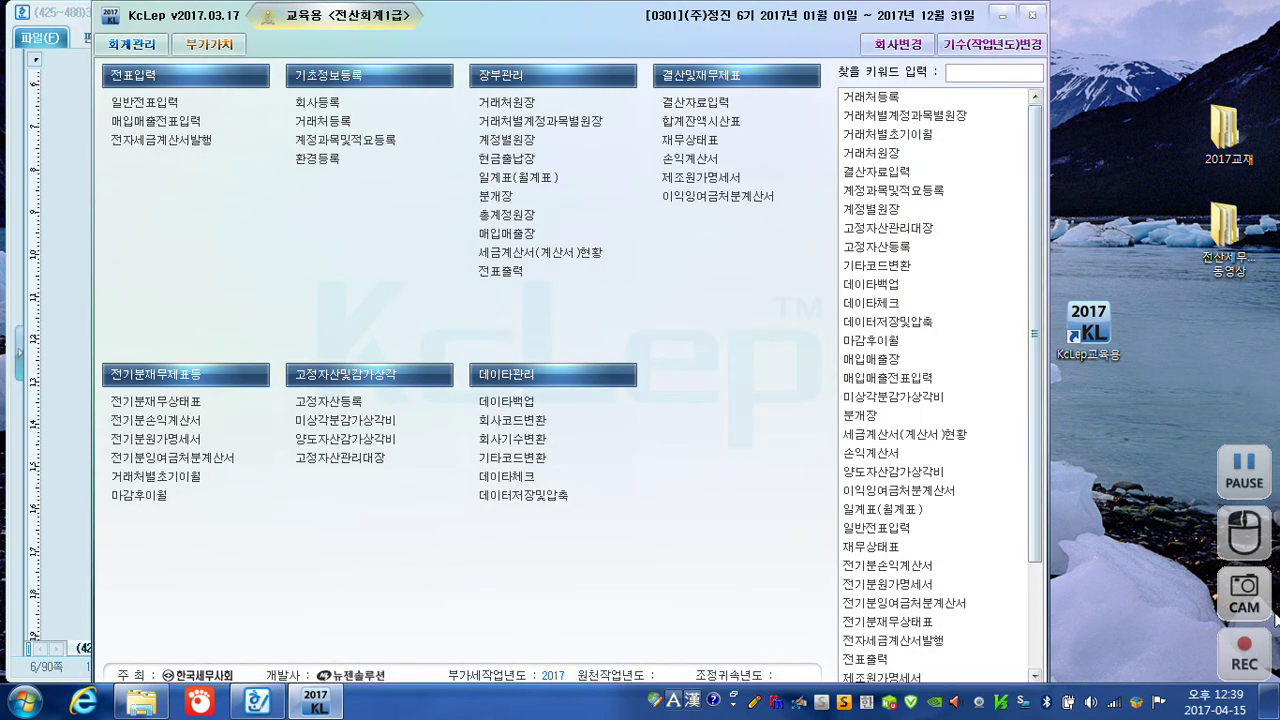